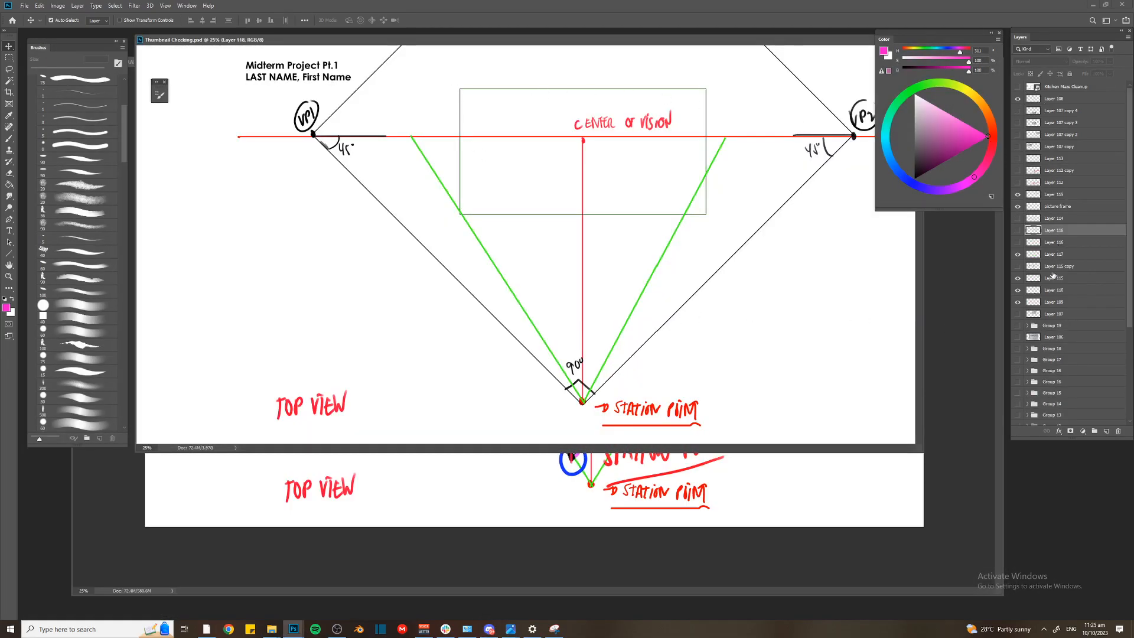
Delete the perspective diagram layers from Layer 108 down through Layer 107, above Group 19
key("ctrl+minus")
left_click(1063, 98)
left_click(1066, 302, "shift")
key("Delete")
key("Delete")
Check the contents of Group 19 and Layer 106 by toggling their visibility, leaving both hidden
left_click(1018, 99)
left_click(1017, 99)
left_click(1029, 110)
left_click(1018, 110)
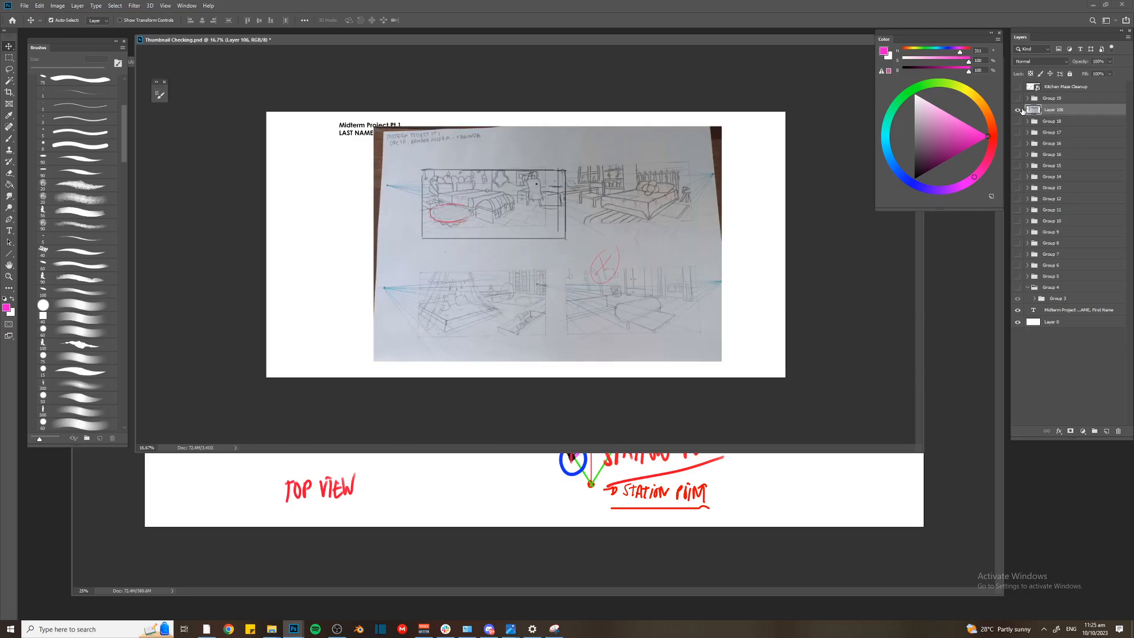
left_click(1017, 109)
left_click(1017, 99)
left_click(1039, 99)
left_click(1018, 99)
left_click(1018, 110)
left_click(1018, 110)
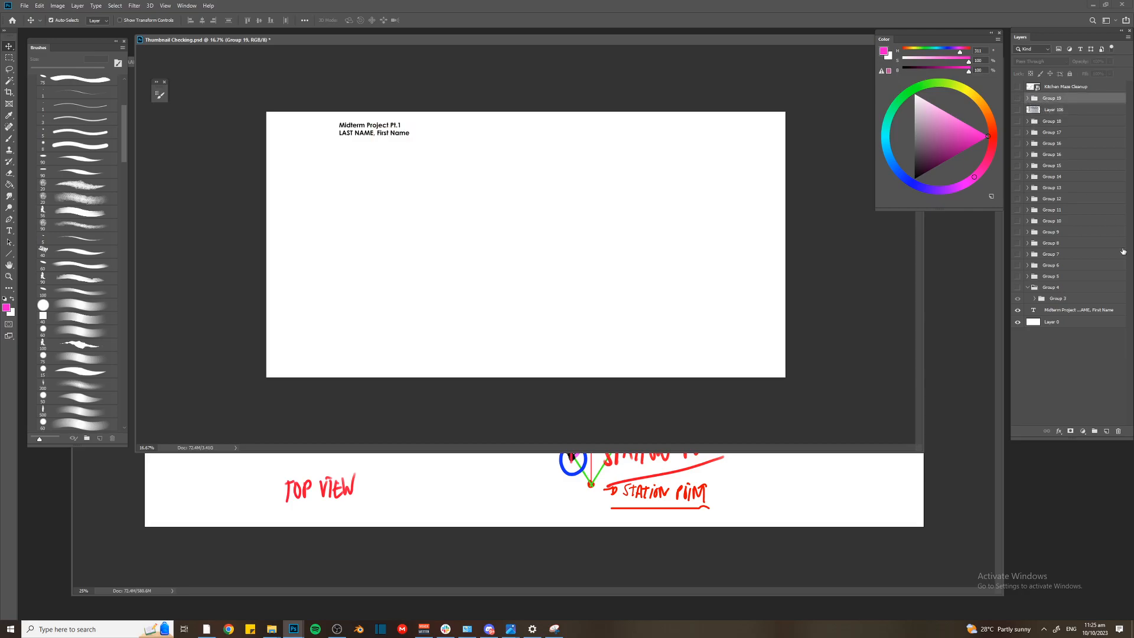
Paste the copied scan of the pencil thumbnails into the Thumbnail Checking document as a new layer
key("alt+Tab")
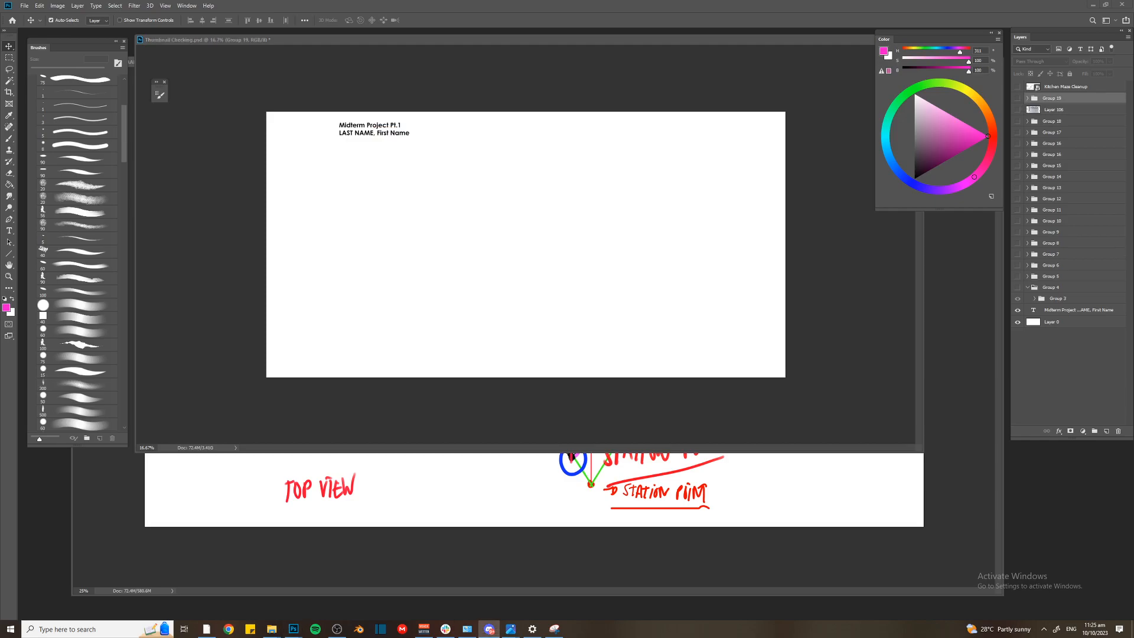
left_click(615, 310)
key("ctrl+v")
Try to enlarge the pasted scan with Free Transform and fit it beneath the page title
key("ctrl+t")
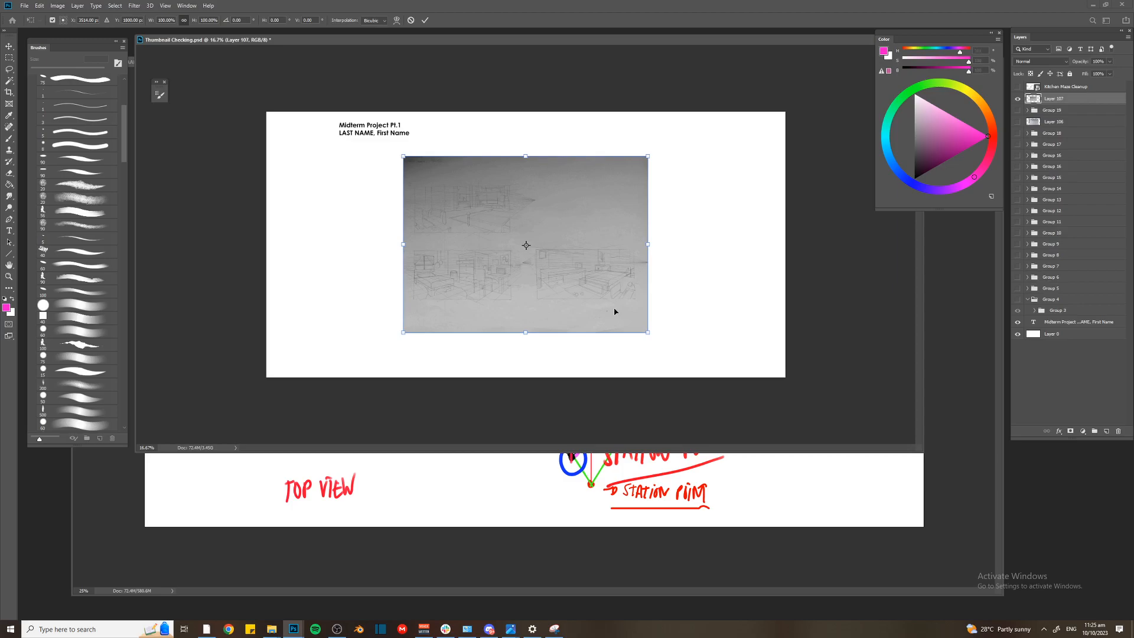
left_click_drag(646, 332, 700, 363)
left_click_drag(658, 280, 658, 292)
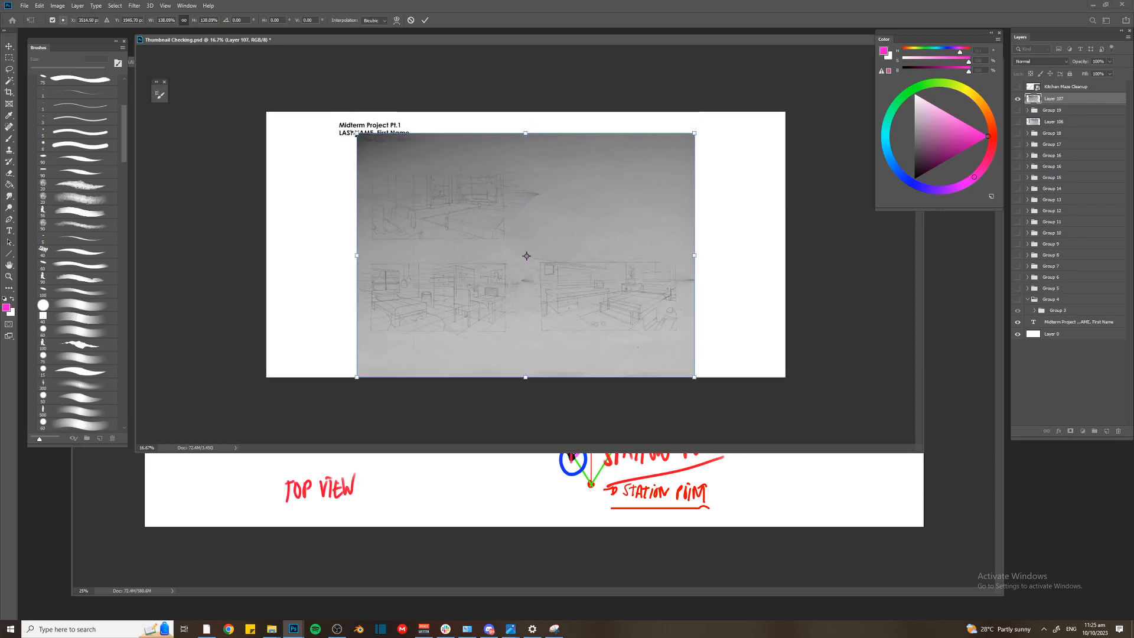
left_click_drag(360, 131, 377, 142)
key("Return")
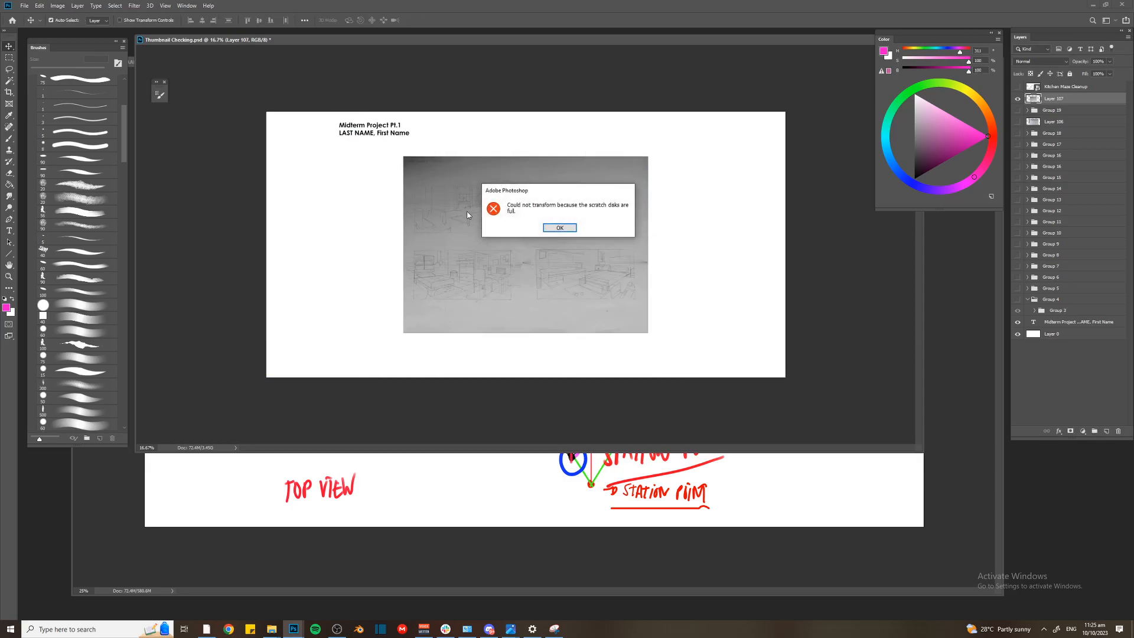
key("Return")
Get the Perspective Grid document window out of the way and reposition the Thumbnail Checking window
left_click(719, 489)
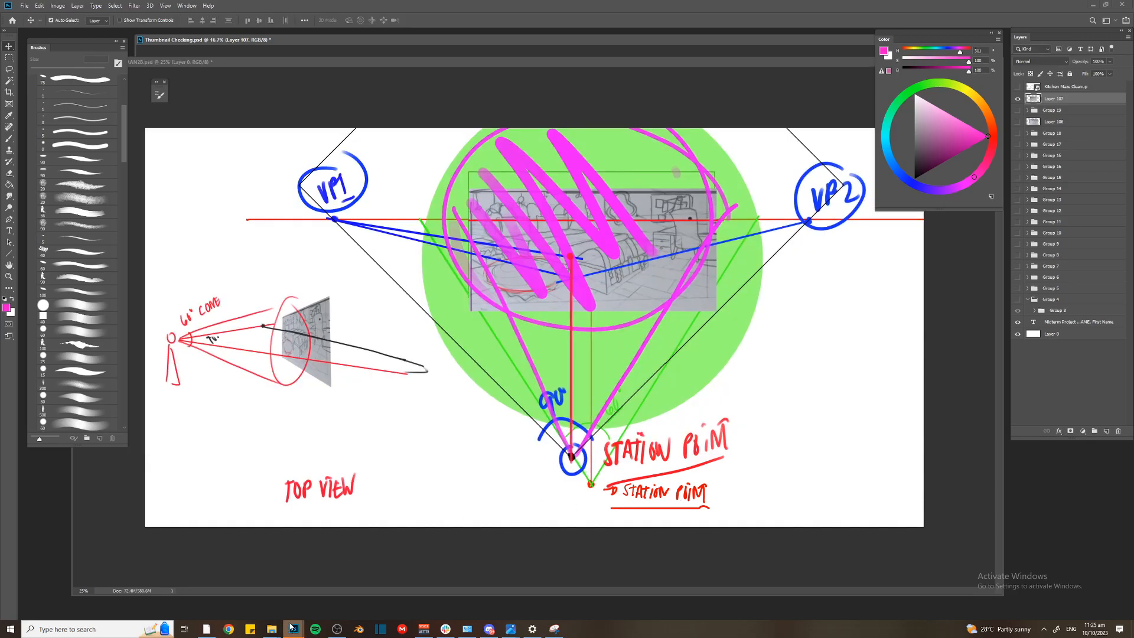
mouse_move(298, 634)
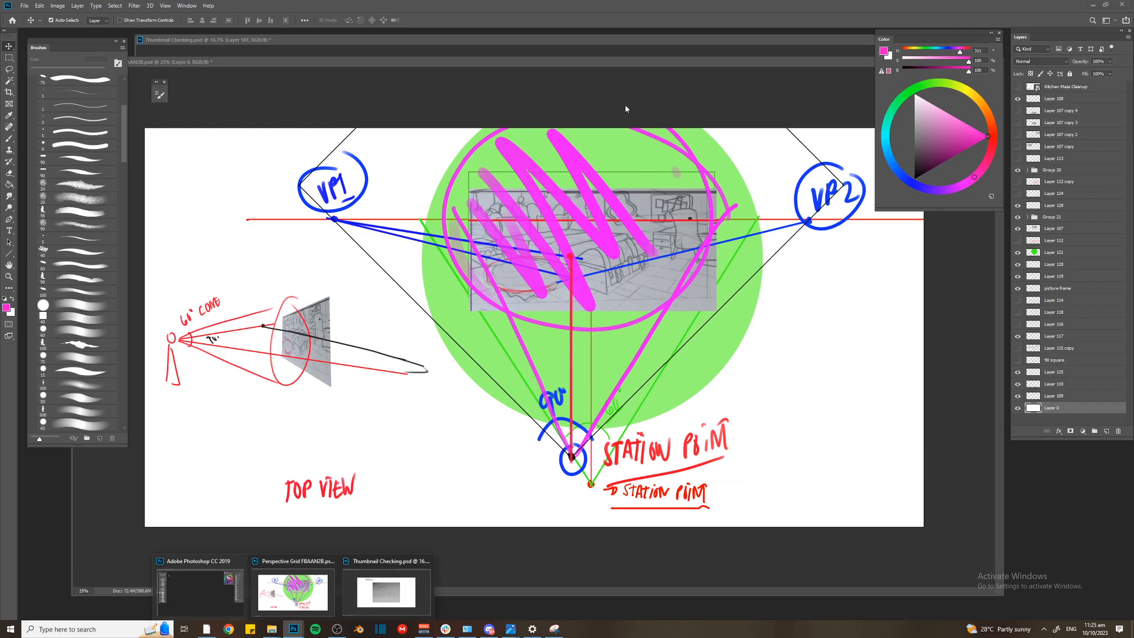
left_click_drag(614, 62, 467, 114)
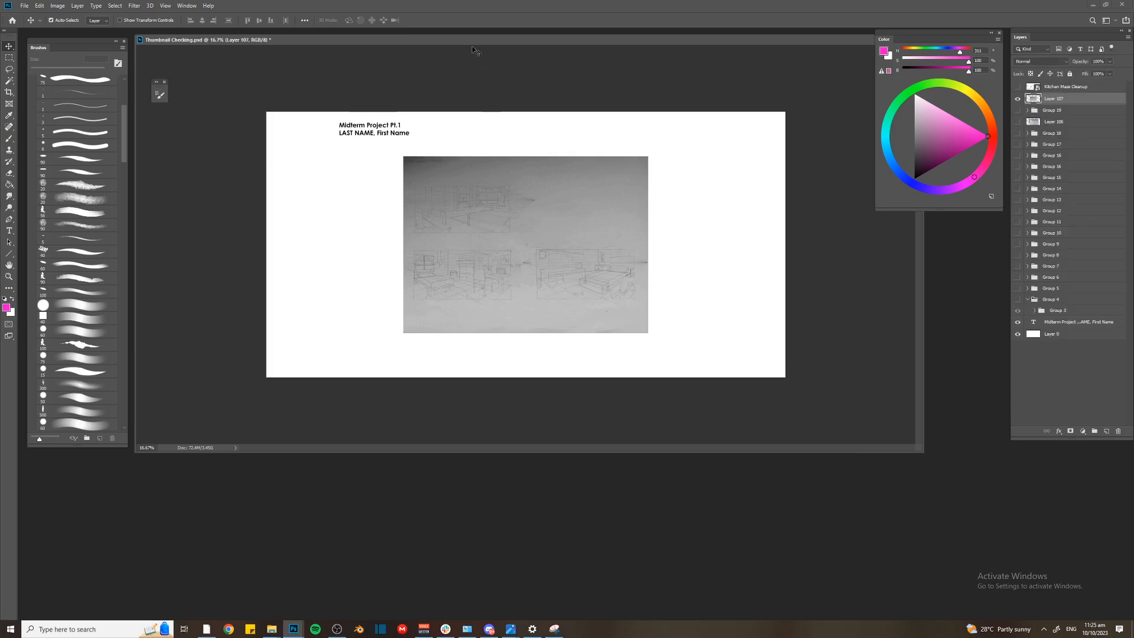
left_click_drag(483, 41, 492, 61)
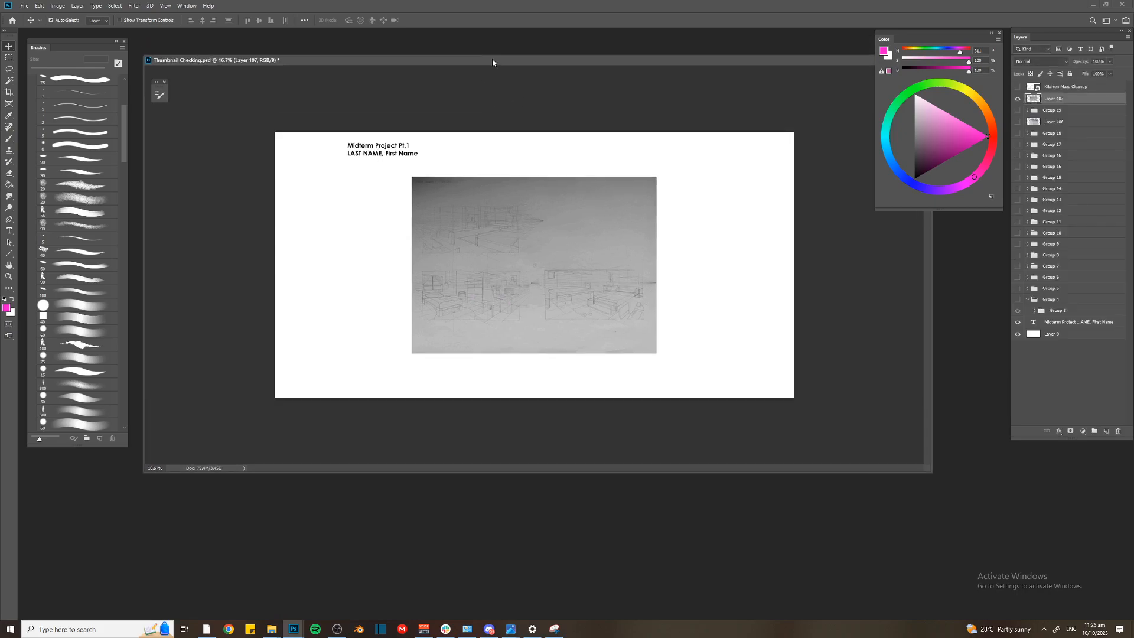
Add a new layer above the pasted scan and set the Brush tool's color to dark red
key("ctrl+plus")
key("ctrl+plus")
key("ctrl+shift+n")
key("Return")
key("b")
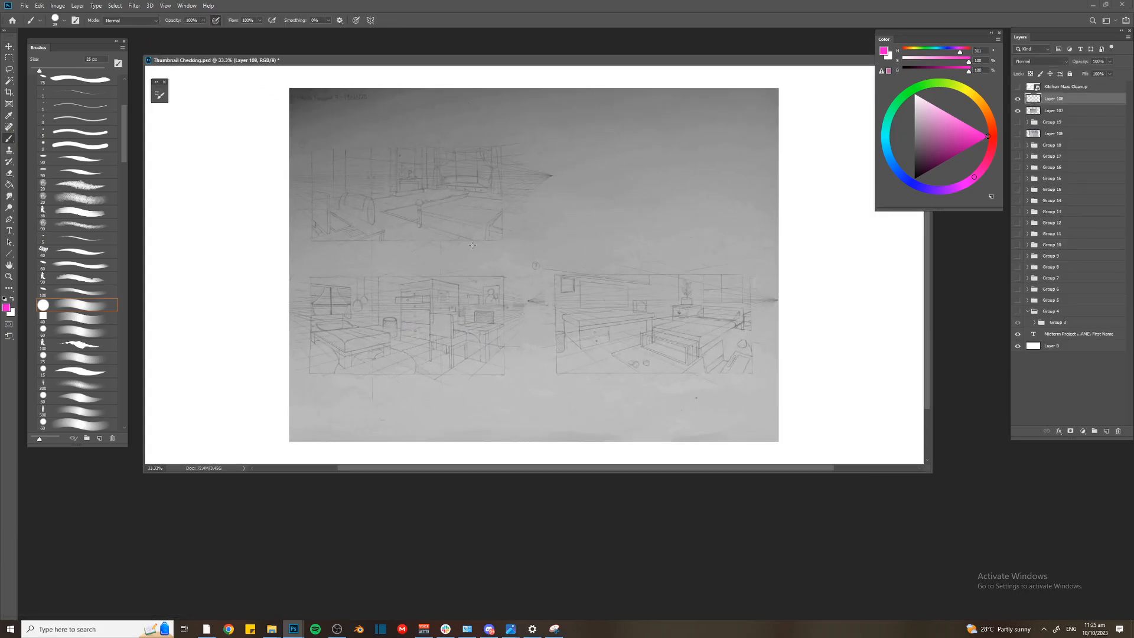
left_click(967, 148)
left_click(992, 149)
key("ctrl+plus")
scroll(496, 254, "down", 2)
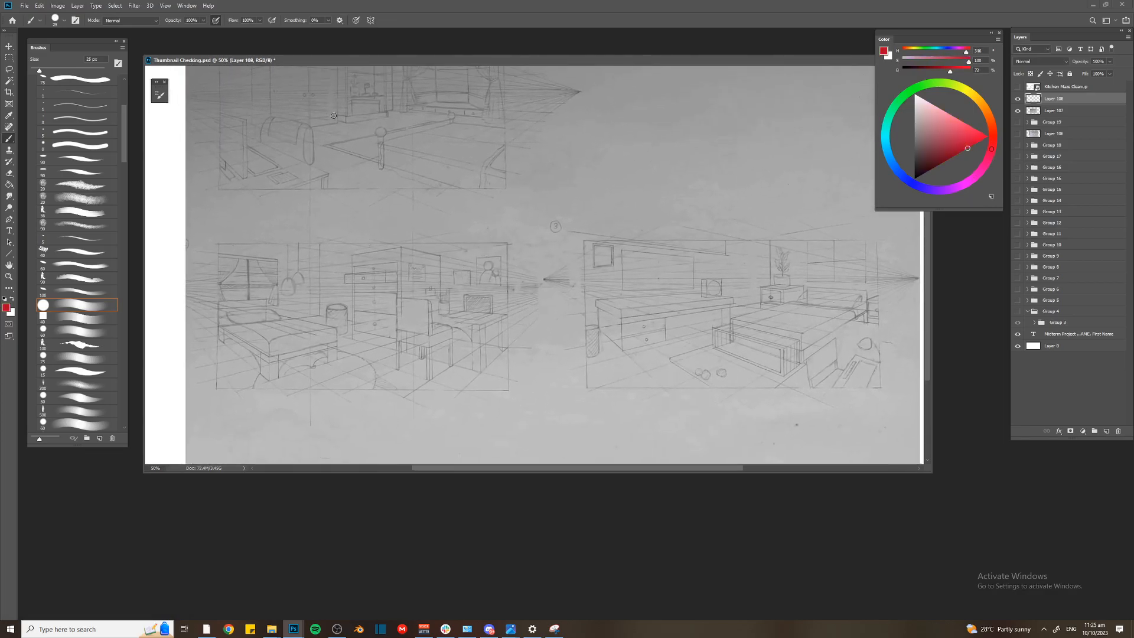
Enlarge the document window and reduce the brush size to 8 px
key("bracketleft")
left_click_drag(938, 464, 967, 541)
left_click_drag(388, 228, 392, 234)
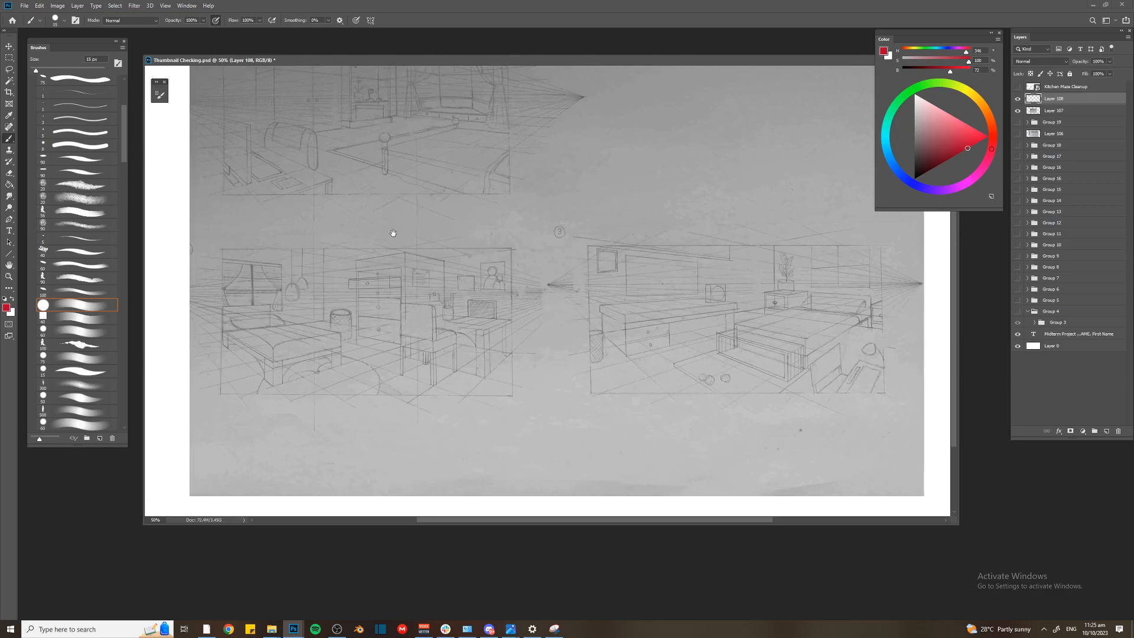
key("bracketleft")
key("bracketleft")
key("bracketleft")
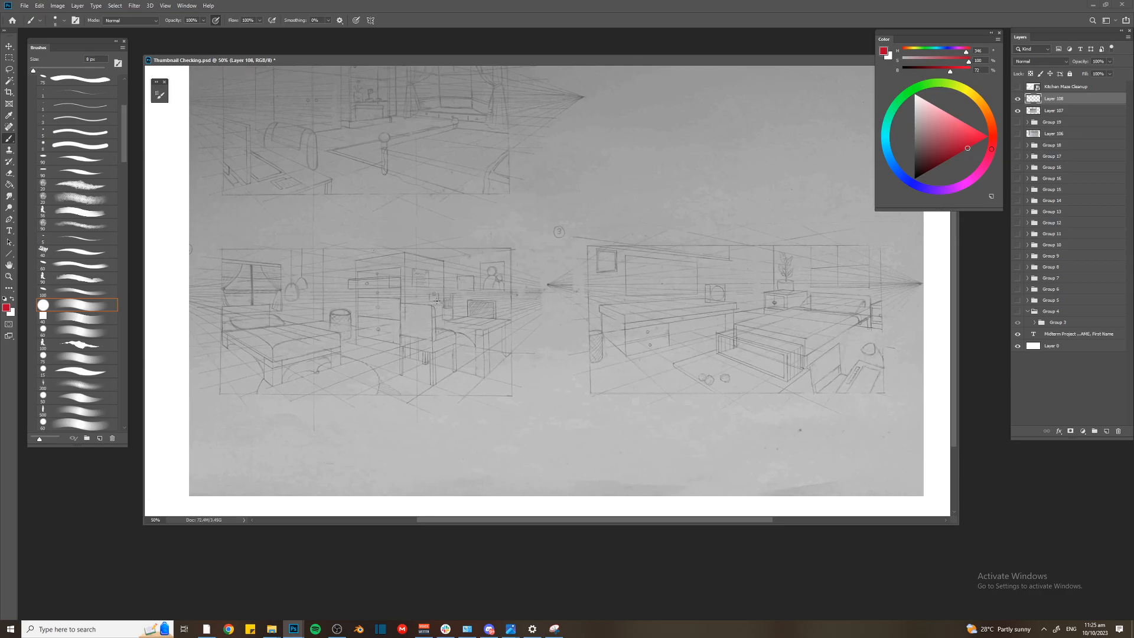
Outline the chair in the lower-left sketch in red and add a short vertical stroke at the waste basket
mouse_move(404, 342)
left_mouse_down()
mouse_move(404, 303)
mouse_move(434, 342)
mouse_move(455, 349)
mouse_move(404, 375)
mouse_move(403, 344)
left_mouse_up()
left_click_drag(379, 182, 393, 239)
left_click_drag(354, 272, 397, 241)
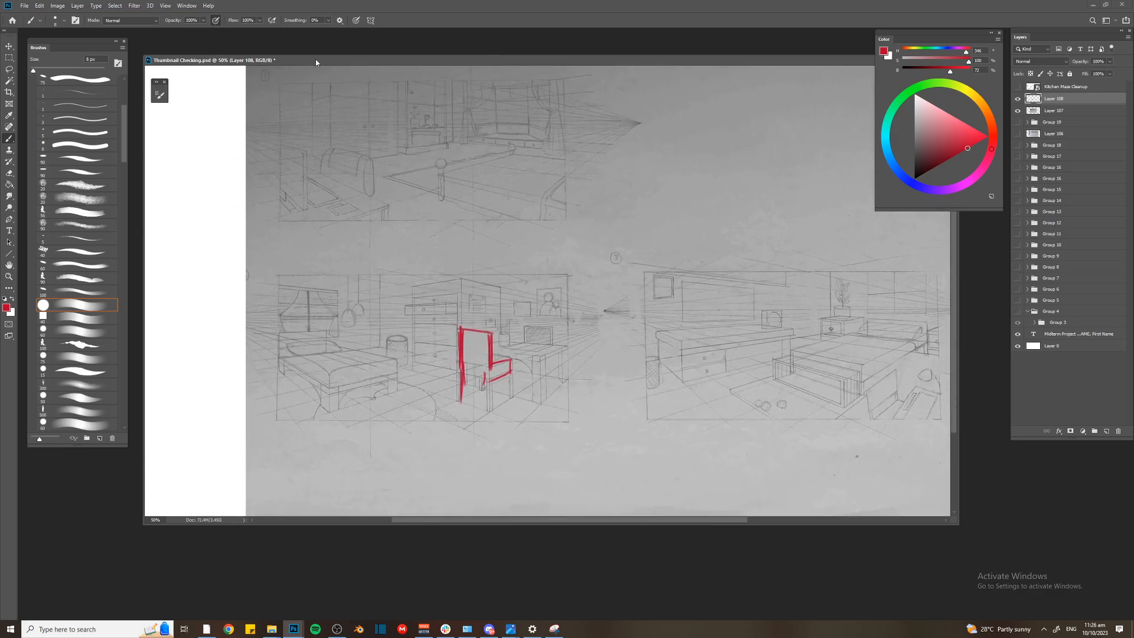
left_click_drag(314, 60, 325, 65)
mouse_move(376, 128)
left_mouse_down()
mouse_move(400, 165)
mouse_move(391, 125)
left_mouse_up()
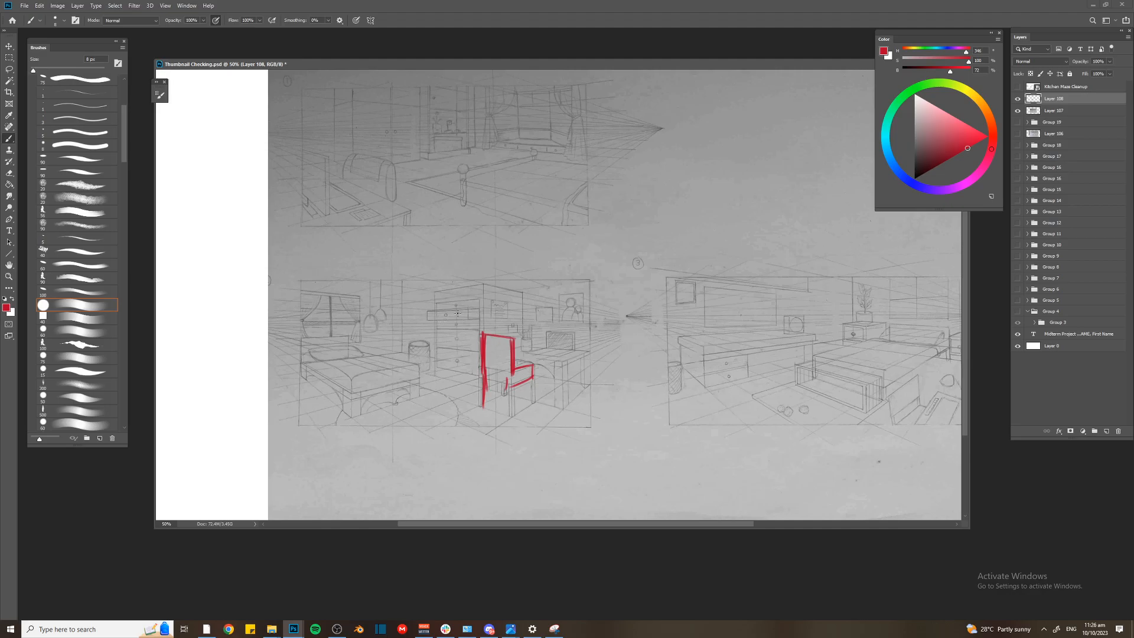
left_click_drag(420, 371, 419, 391)
Hide Layer 108 and Layer 107 and look through the older critique groups from Group 17 down to Group 13
key("[")
left_click_drag(1018, 98, 1018, 111)
left_click(1018, 157)
left_click(1018, 158)
left_click(1019, 169)
left_click(1018, 180)
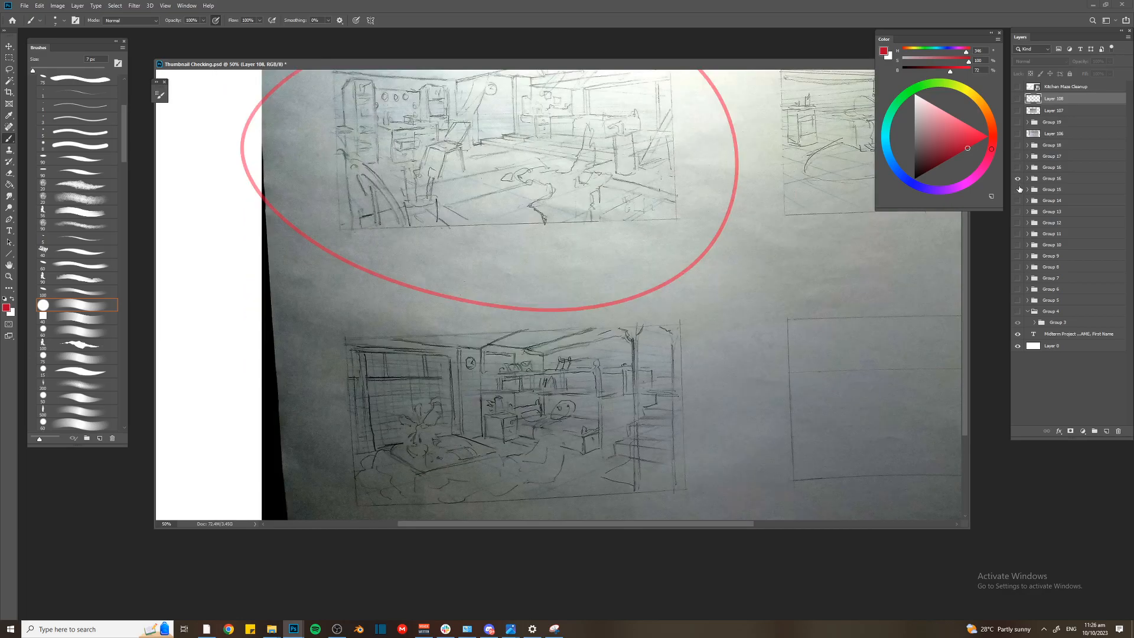
key("ctrl+minus")
left_click(1017, 179)
left_click(1018, 189)
left_click(1018, 190)
left_click(1018, 201)
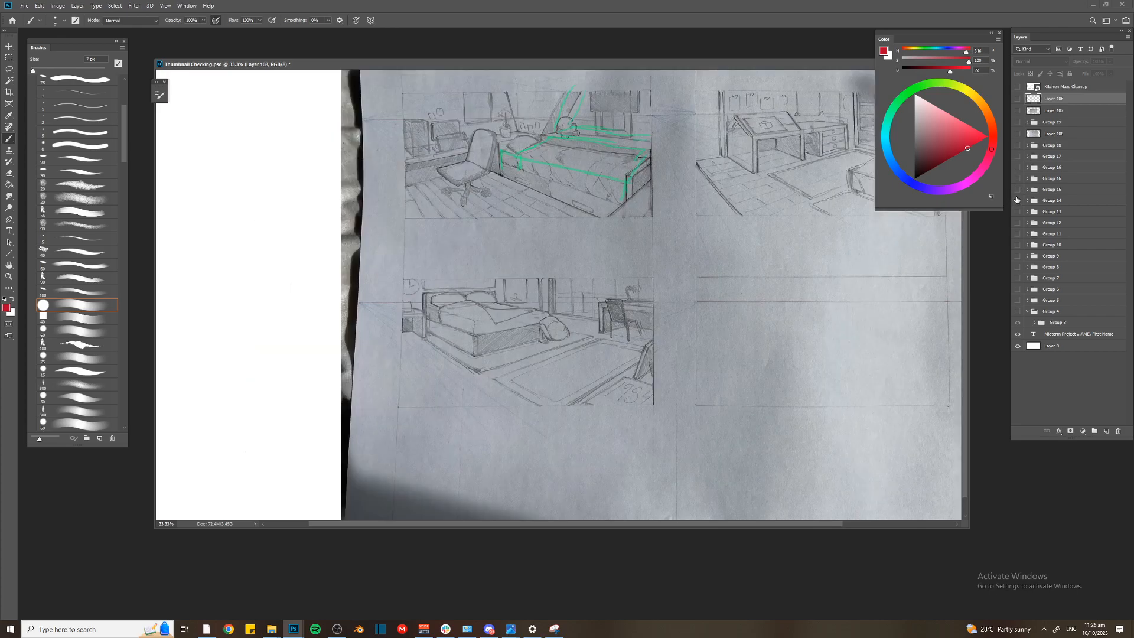
left_click(1018, 201)
left_click(1018, 211)
left_click(1018, 212)
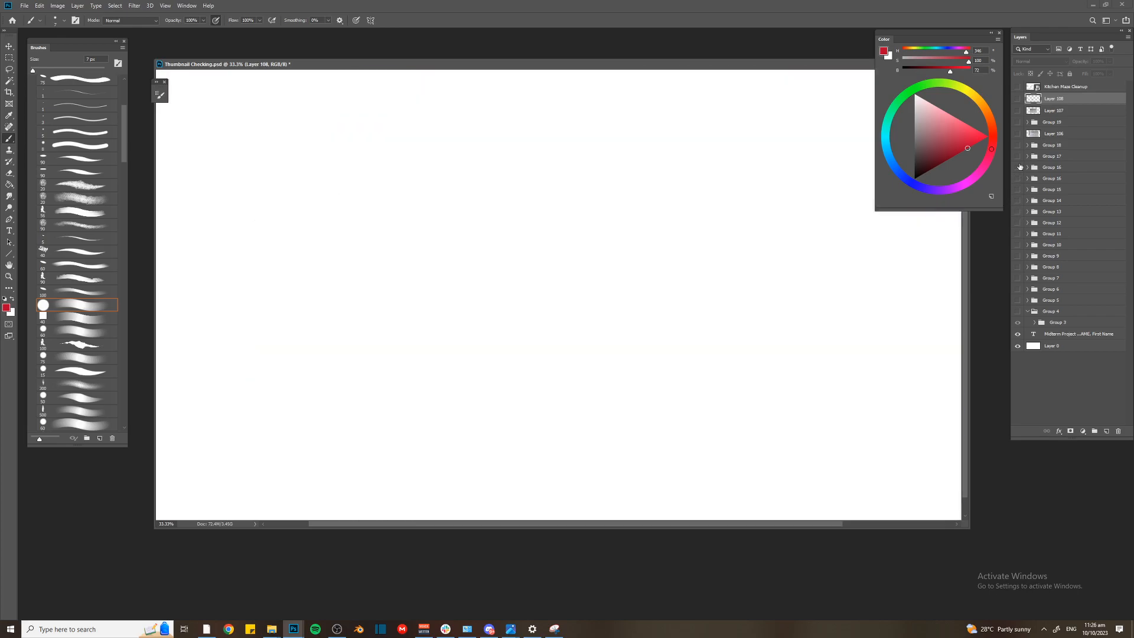
Show the scan on Layer 107 and the markup on Layer 108 again
left_click(1017, 111)
left_click(1017, 110)
left_click(1017, 100)
left_click(1017, 111)
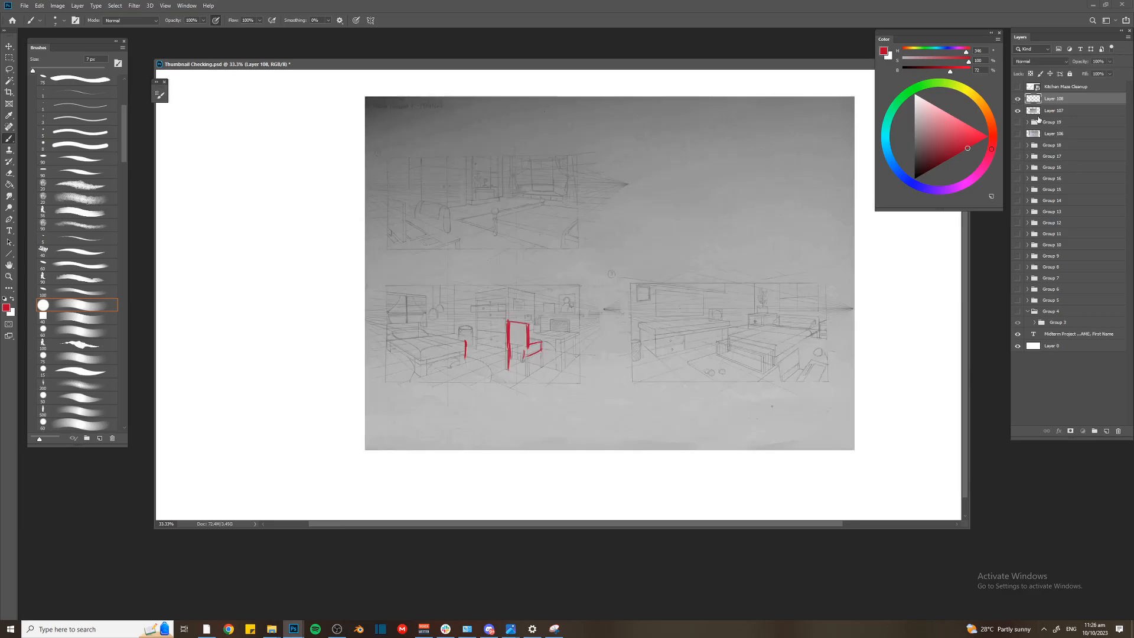
left_click(1051, 114)
key("ctrl+plus")
left_click_drag(582, 337, 487, 342)
left_click_drag(638, 355, 485, 253)
mouse_move(412, 242)
left_mouse_down()
mouse_move(589, 387)
mouse_move(390, 237)
left_mouse_up()
left_click_drag(412, 242, 638, 361)
key("ctrl+z")
key("ctrl+z")
key("ctrl+z")
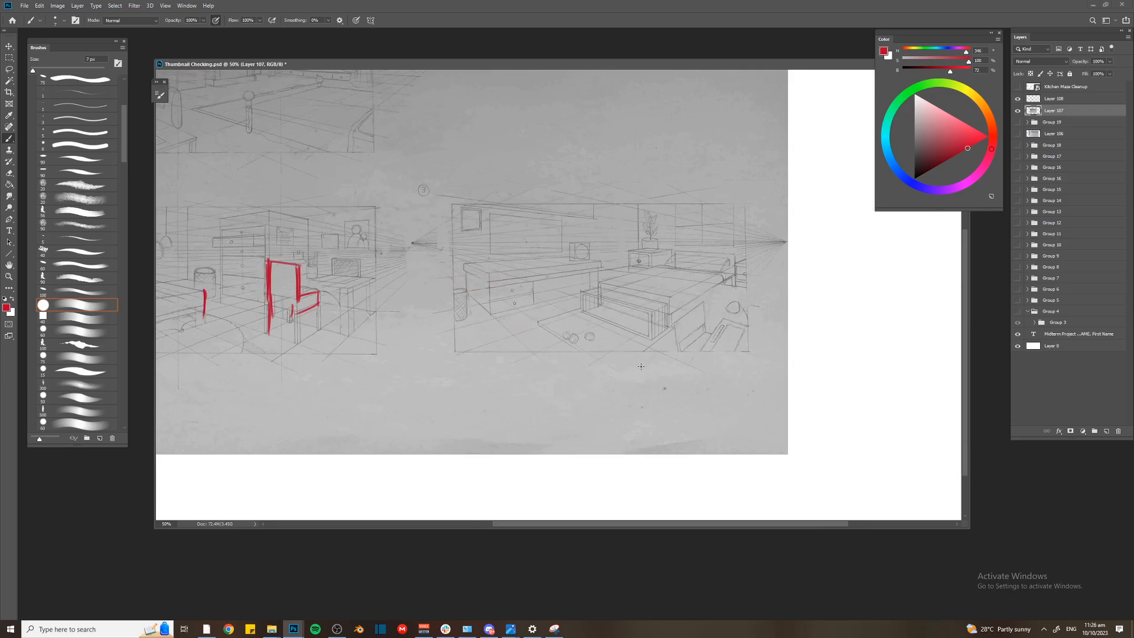
Try to delete a lassoed area around the chair markup while Layer 107 is active
mouse_move(417, 91)
left_mouse_down()
mouse_move(650, 230)
mouse_move(651, 188)
left_mouse_up()
key("l")
mouse_move(489, 329)
left_mouse_down()
mouse_move(464, 422)
mouse_move(493, 331)
left_mouse_up()
key("Delete")
key("b")
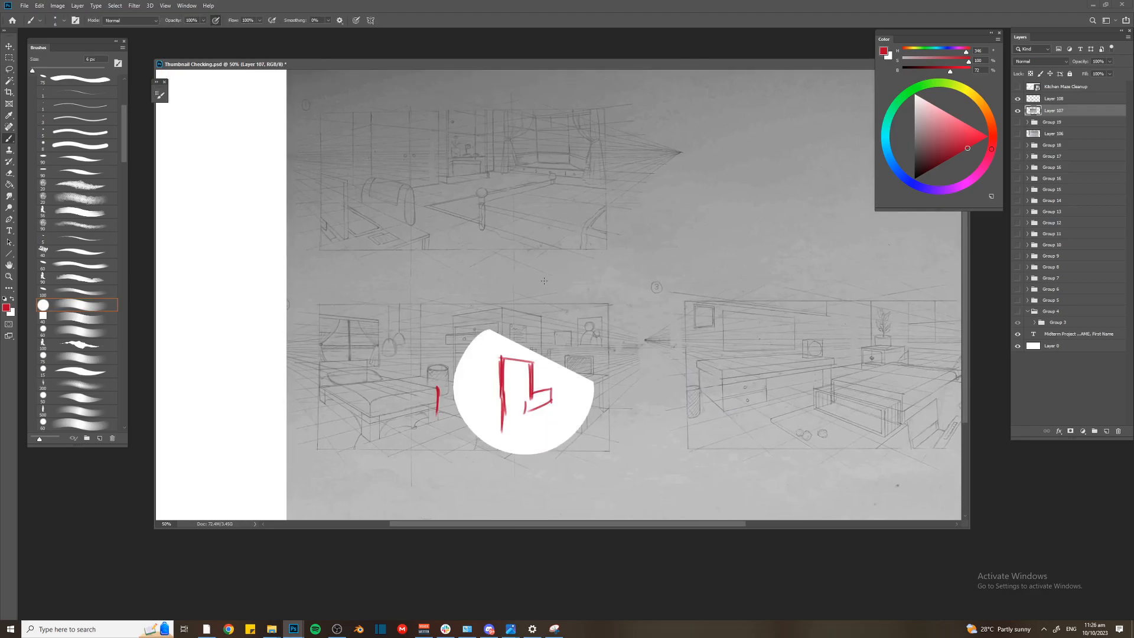
key("ctrl+z")
key("ctrl+z")
key("ctrl+z")
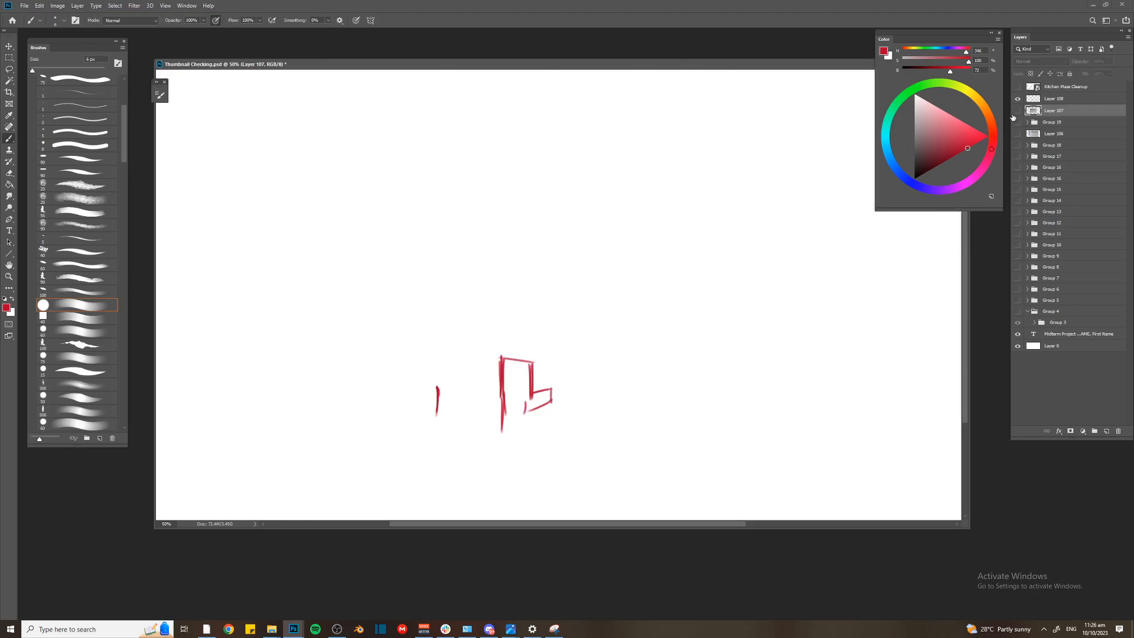
left_click(1018, 112)
key("bracketright")
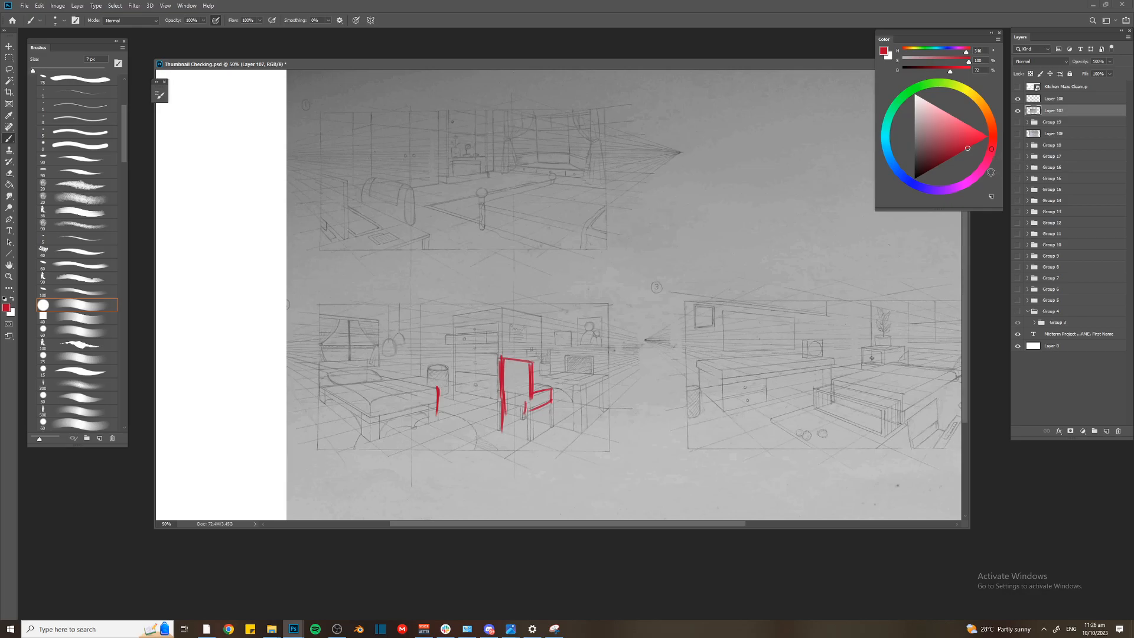
Delete the red chair and waste basket marks from Layer 108 using a Lasso selection
key("ctrl+minus")
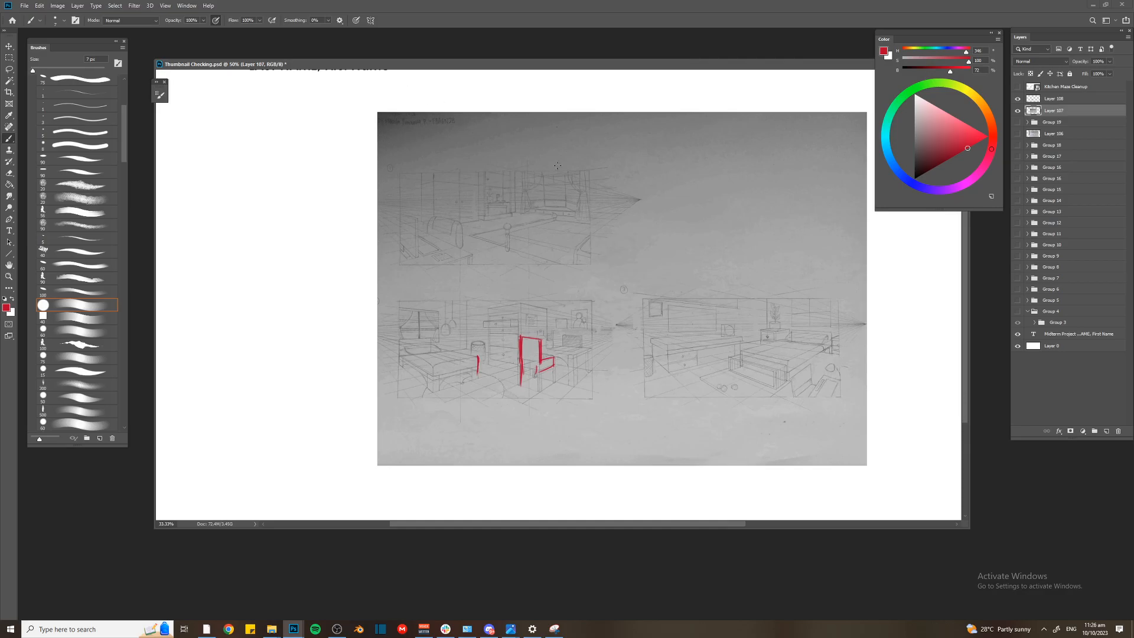
key("alt+bracketright")
key("l")
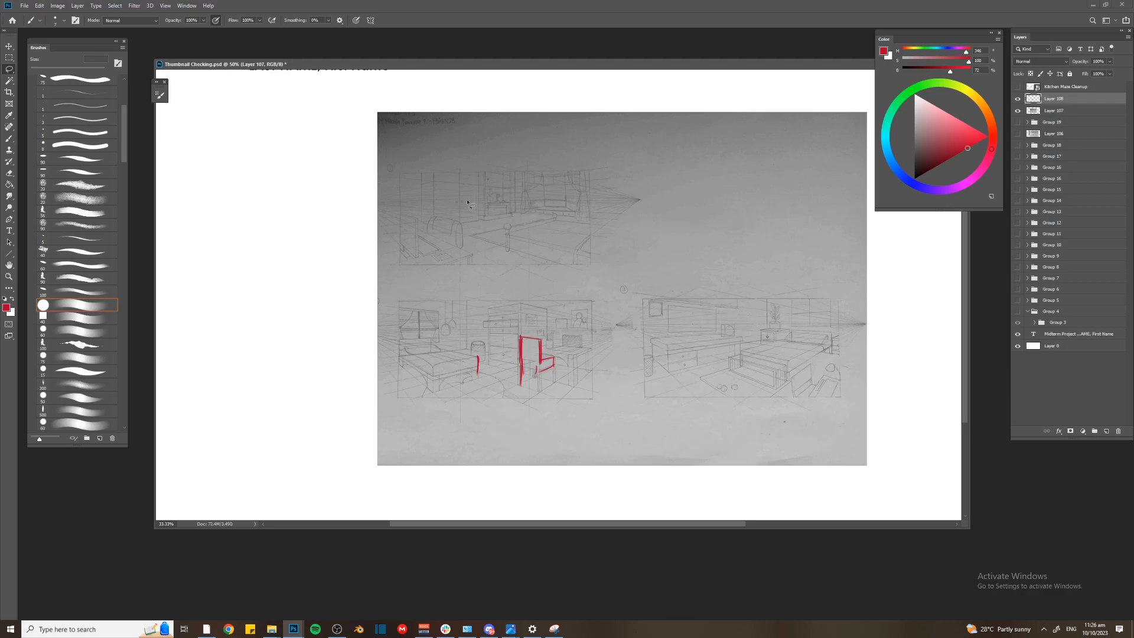
key("l")
key("ctrl+plus")
mouse_move(496, 342)
left_mouse_down()
mouse_move(554, 458)
mouse_move(372, 357)
left_mouse_up()
key("Delete")
key("ctrl+d")
key("b")
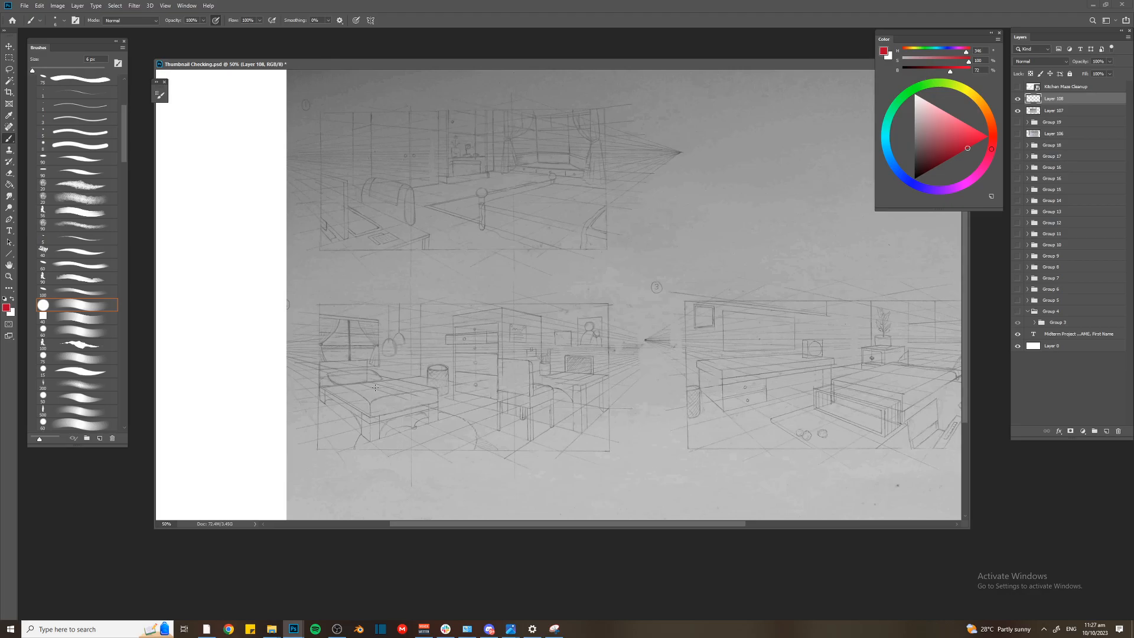
Circle the lower-left bedroom sketch in red and add short strokes along its left edge with a 5 px brush
mouse_move(303, 299)
left_mouse_down()
mouse_move(289, 373)
mouse_move(280, 349)
mouse_move(307, 392)
mouse_move(308, 375)
left_mouse_up()
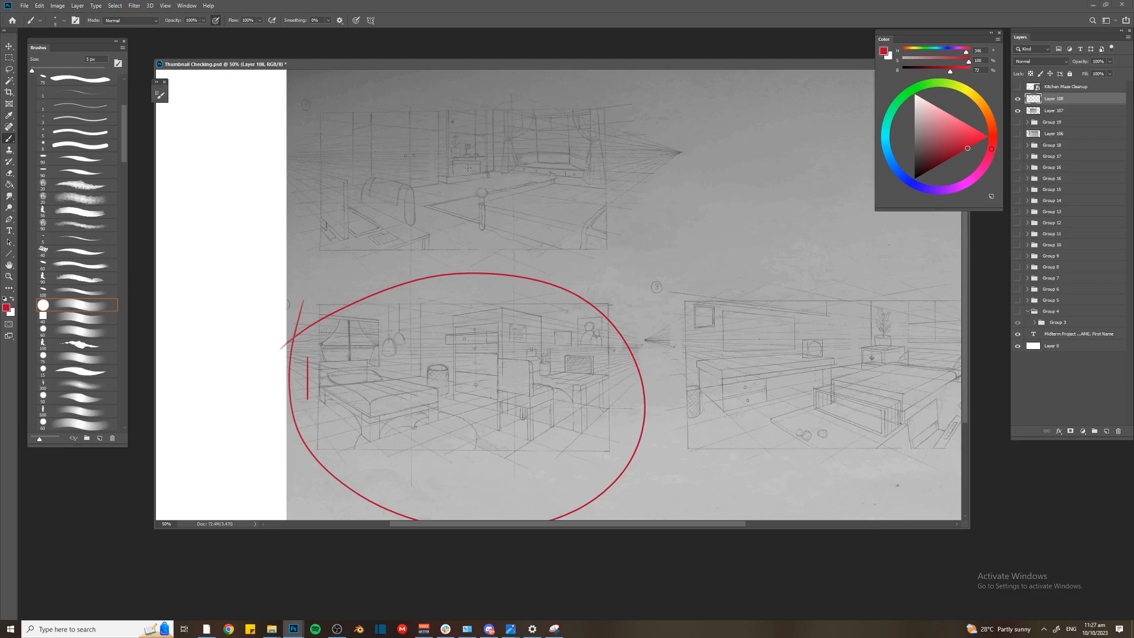
left_click_drag(501, 174, 520, 206)
key("ctrl+z")
left_click_drag(442, 140, 443, 146)
left_click_drag(458, 156, 469, 194)
key("ctrl+z")
key("ctrl+z")
key("ctrl+z")
key("ctrl+z")
key("ctrl+z")
Draw a larger red outline around the bed in the lower-left sketch, extending past the frame's left and lower edges
left_click_drag(329, 65, 314, 49)
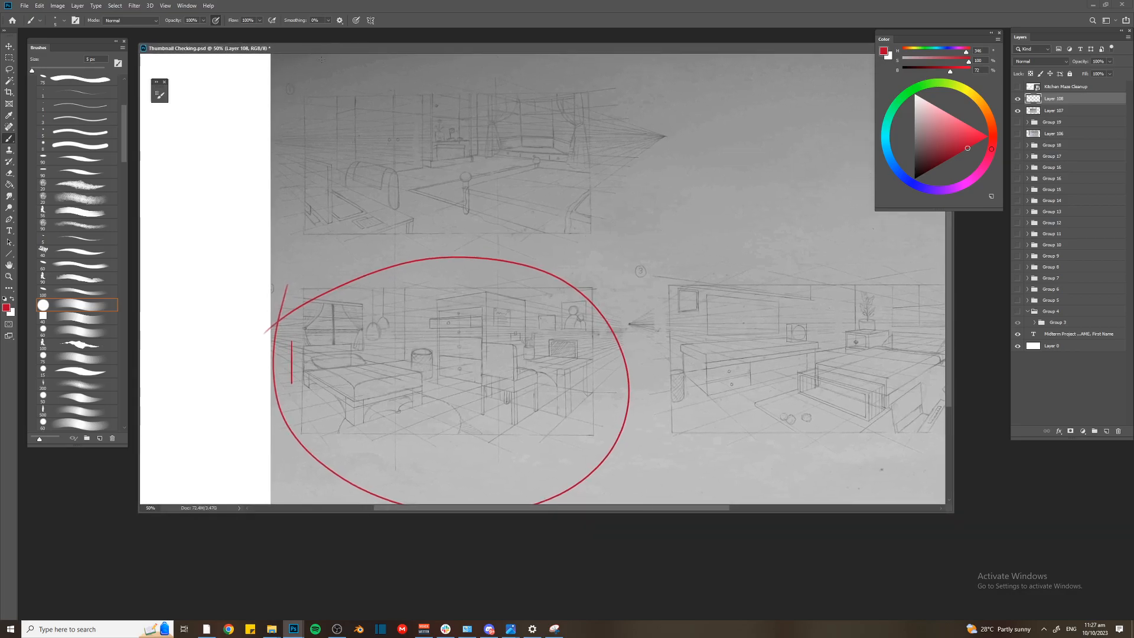
left_click_drag(332, 314, 344, 379)
left_click_drag(326, 308, 350, 431)
key("ctrl+z")
key("ctrl+z")
left_click_drag(295, 387, 350, 431)
left_click_drag(422, 373, 431, 409)
left_click_drag(434, 413, 358, 445)
left_click_drag(366, 357, 434, 380)
mouse_move(285, 347)
left_mouse_down()
mouse_move(283, 394)
mouse_move(361, 442)
left_mouse_up()
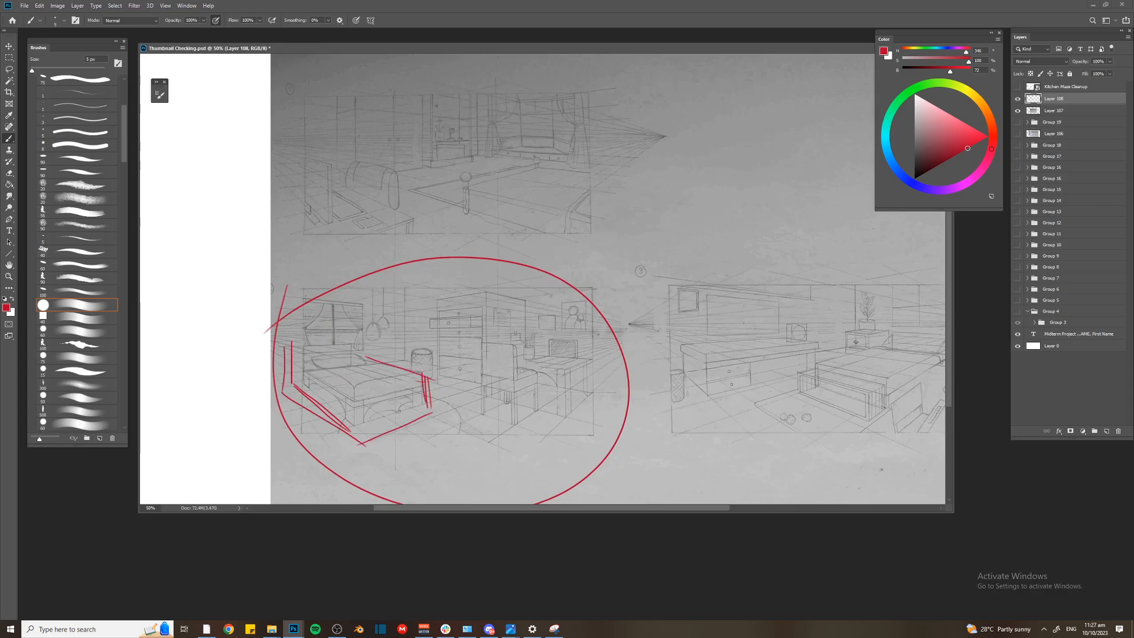
Draw a wider red frame around the lower-left sketch, extended beyond its left and lower borders
key("ctrl+minus")
mouse_move(341, 285)
left_mouse_down()
mouse_move(341, 398)
mouse_move(573, 407)
left_mouse_up()
left_click_drag(576, 292, 576, 408)
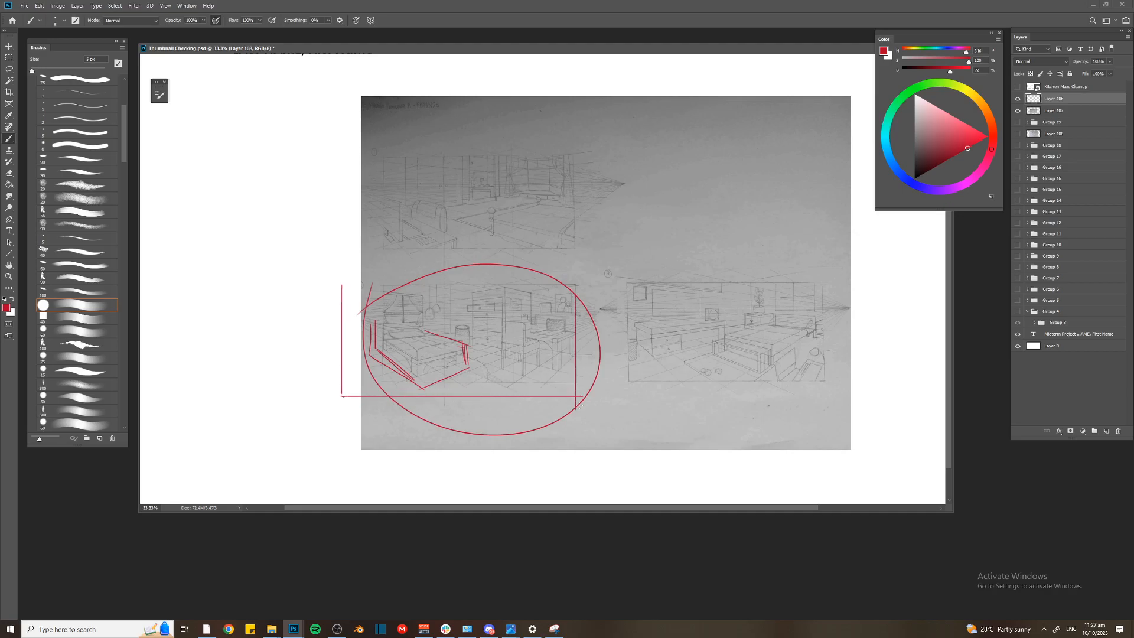
left_click_drag(576, 285, 332, 284)
mouse_move(363, 333)
left_mouse_down()
mouse_move(364, 359)
mouse_move(403, 380)
mouse_move(369, 345)
mouse_move(345, 349)
left_mouse_up()
Switch the brush color to blue and draw a vertical line along the left edge of the bed's headboard
key("ctrl+plus")
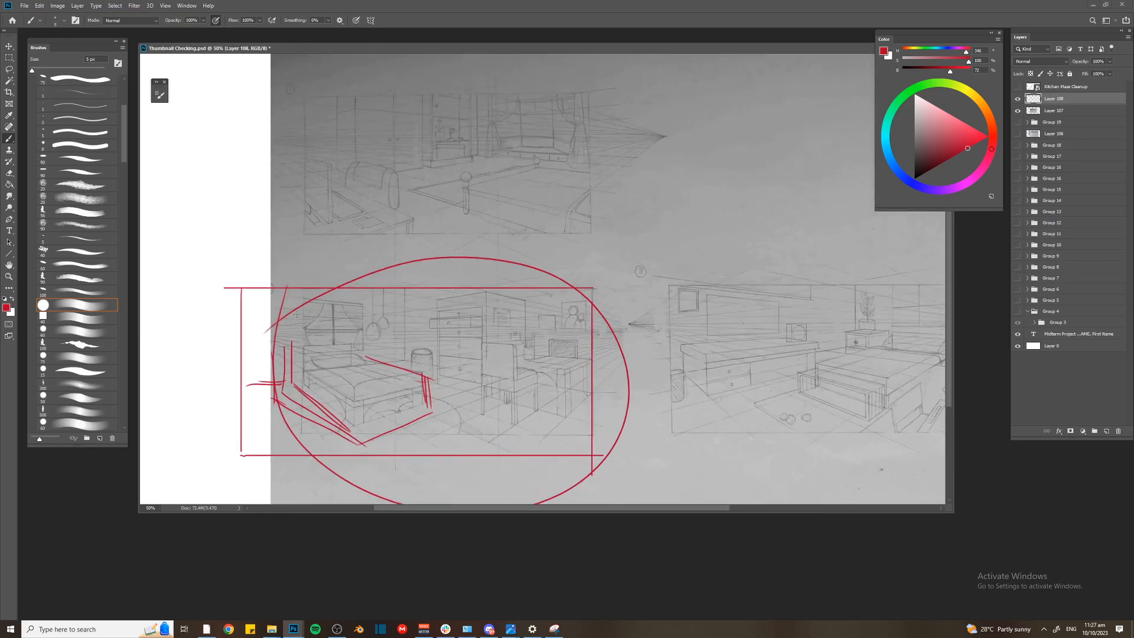
key("ctrl+plus")
left_click_drag(279, 350, 520, 320)
key("ctrl+plus")
left_click_drag(432, 397, 453, 317)
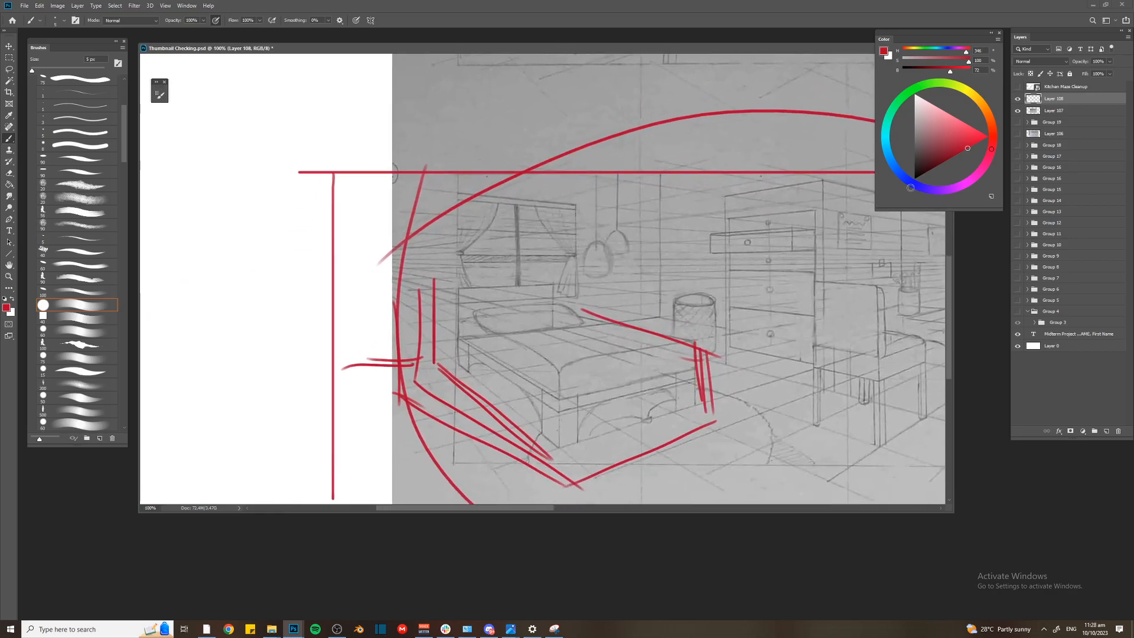
left_click(909, 182)
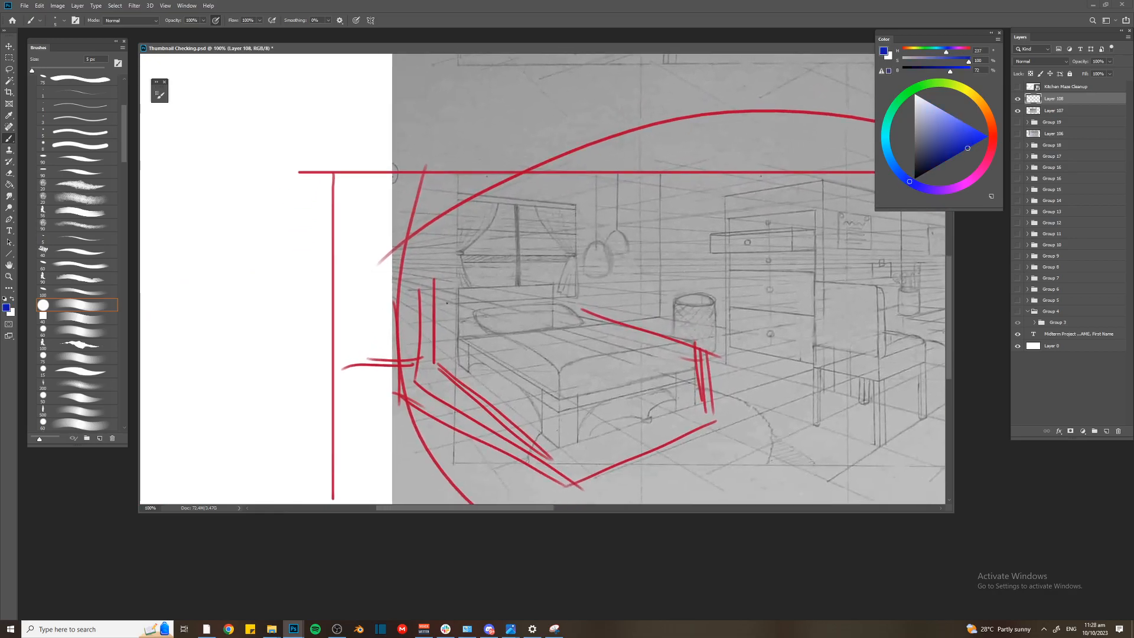
left_click_drag(455, 288, 455, 377)
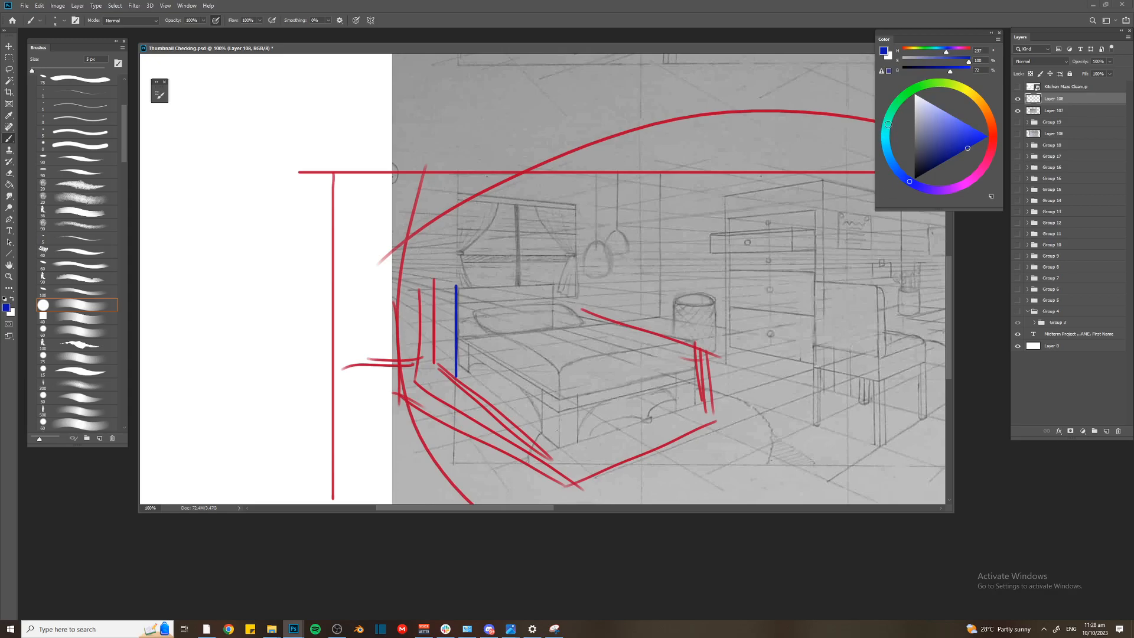
Mark the headboard's height in green, repeat it above along the window, and extend the blue line up to the frame's top edge
left_click(906, 93)
left_click(975, 143)
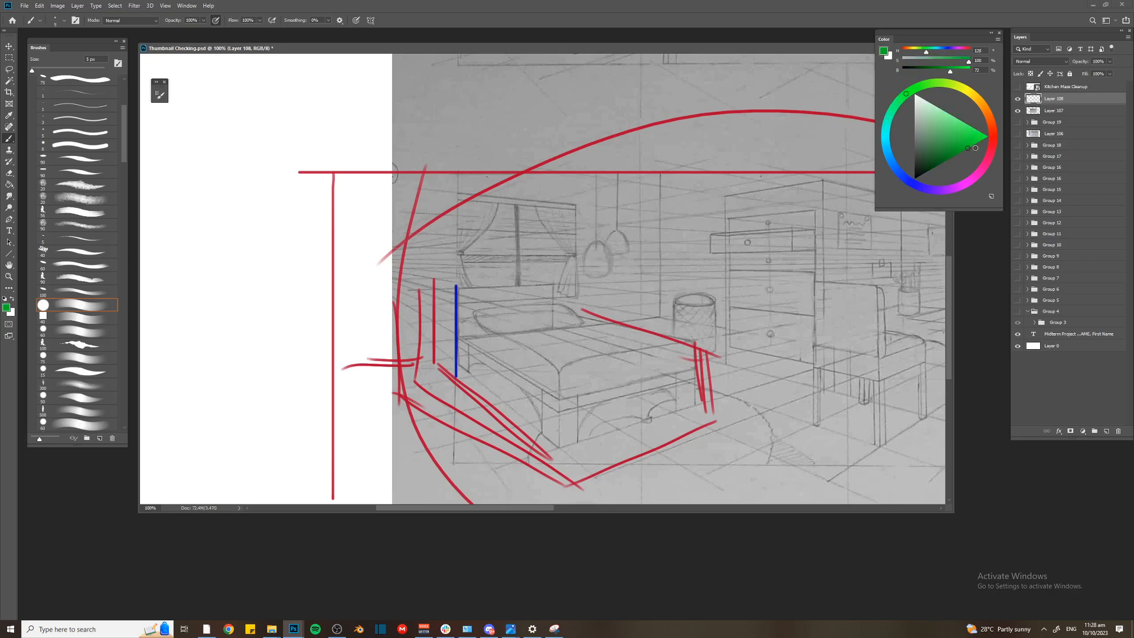
left_click_drag(459, 289, 458, 361)
left_click_drag(460, 279, 460, 193)
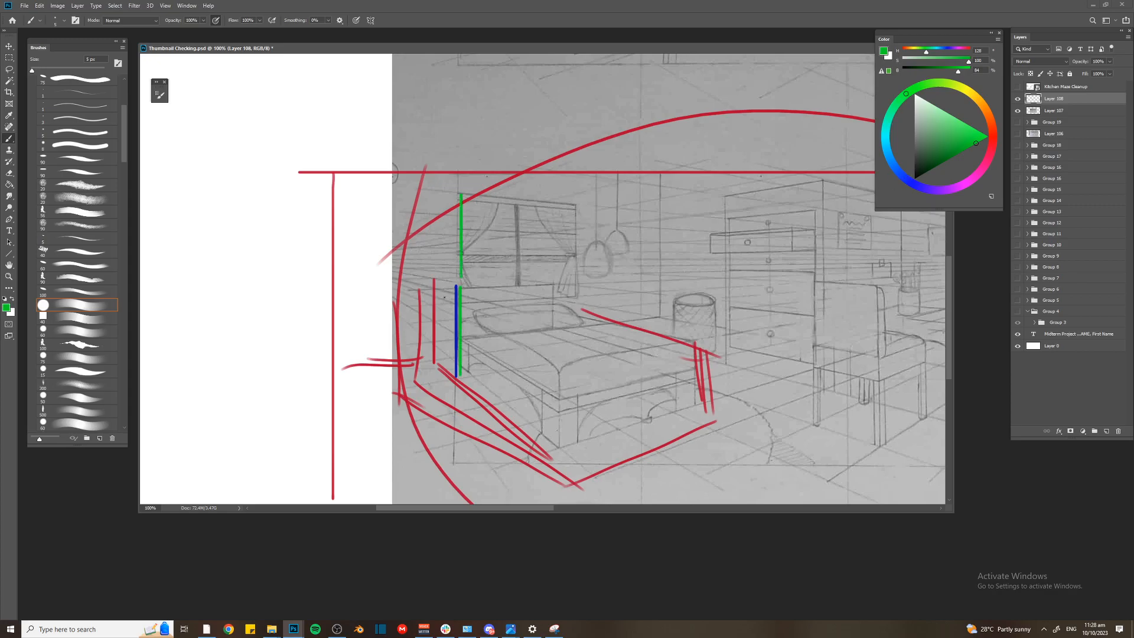
left_click(457, 287, "alt")
left_click_drag(457, 276, 460, 190)
left_click(981, 140)
left_click_drag(456, 291, 460, 172)
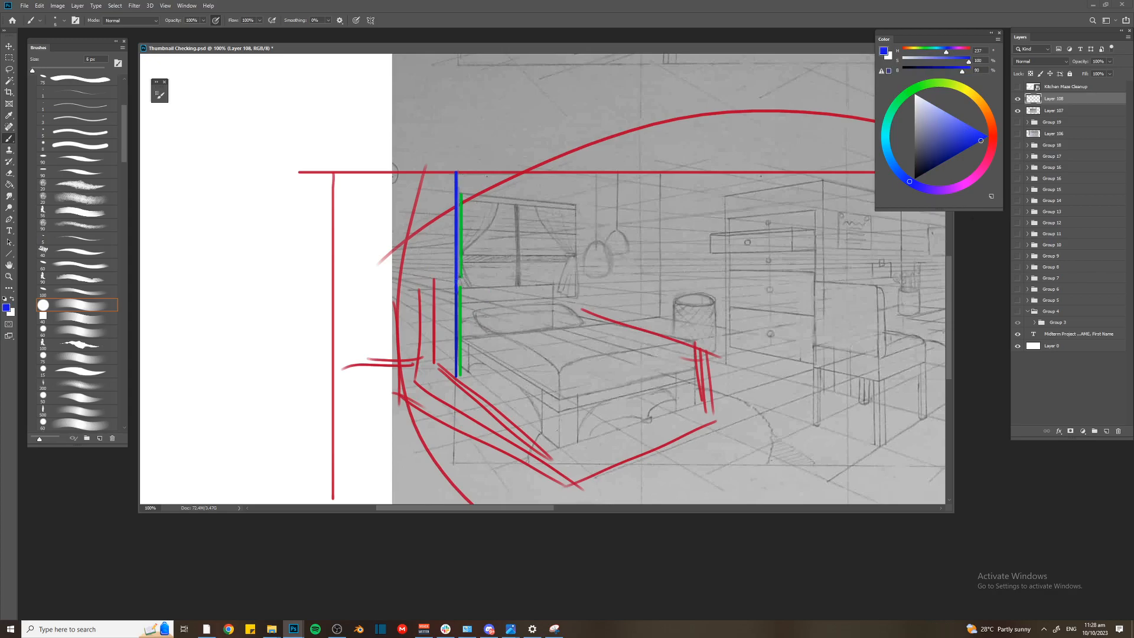
Undo the green comparison lines and the blue extension above the headboard
scroll(488, 286, "down", 2)
key("ctrl+minus")
mouse_move(654, 192)
left_mouse_down()
mouse_move(471, 239)
mouse_move(551, 194)
left_mouse_up()
key("ctrl+z")
key("ctrl+z")
key("ctrl+z")
key("ctrl+z")
key("ctrl+z")
key("ctrl+z")
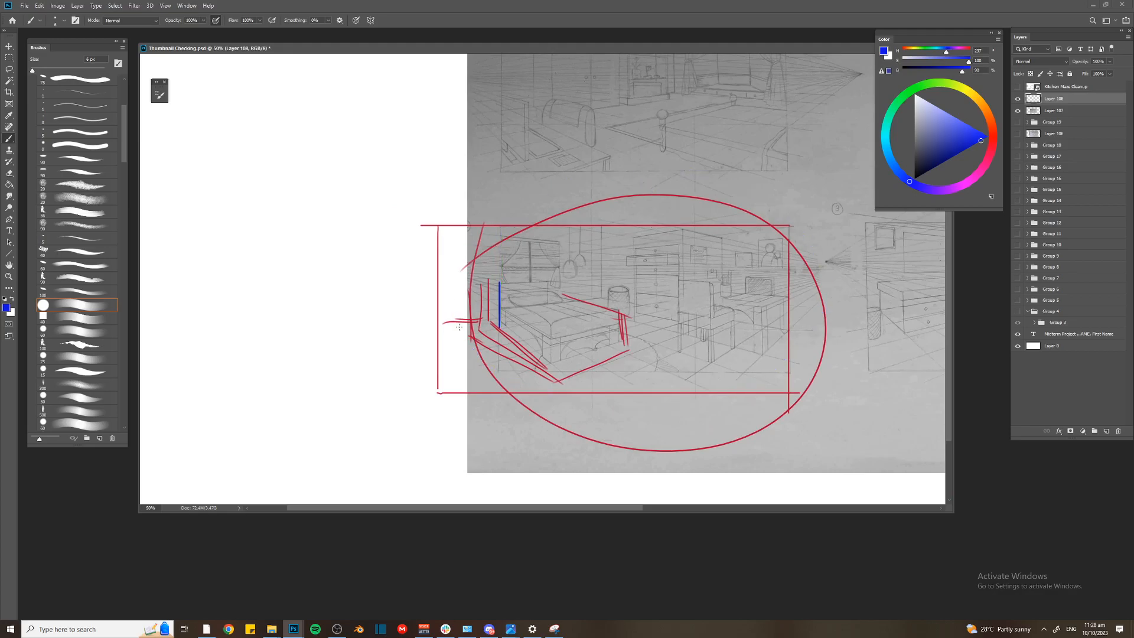
Trace the bed's left side, lower-left edge and headboard in bright red with a thicker brush
left_click(993, 140)
left_click(987, 137)
key("bracketright")
key("bracketright")
key("bracketright")
mouse_move(465, 281)
left_mouse_down()
mouse_move(470, 336)
mouse_move(553, 380)
left_mouse_up()
key("bracketright")
key("bracketright")
mouse_move(473, 286)
left_mouse_down()
mouse_move(549, 292)
mouse_move(585, 311)
left_mouse_up()
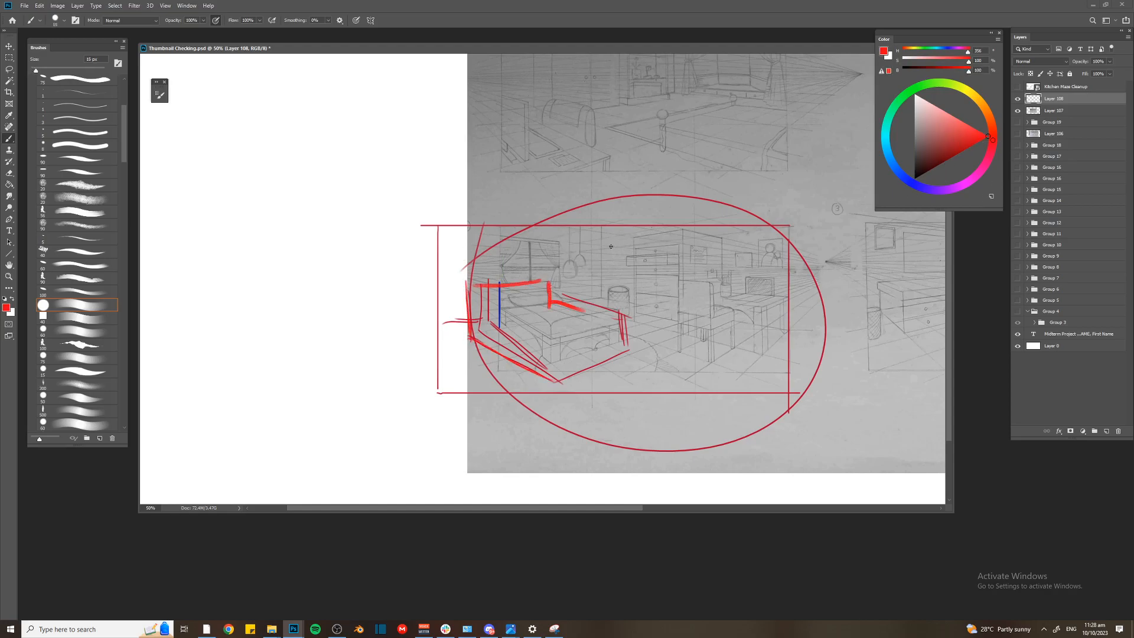
Draw a magenta vertical line just outside the red frame's right edge with an 8 px brush
left_click_drag(614, 247, 497, 230)
key("bracketleft")
key("ctrl+plus")
key("ctrl+plus")
key("bracketleft")
key("bracketleft")
left_click_drag(797, 276, 801, 278)
key("ctrl+minus")
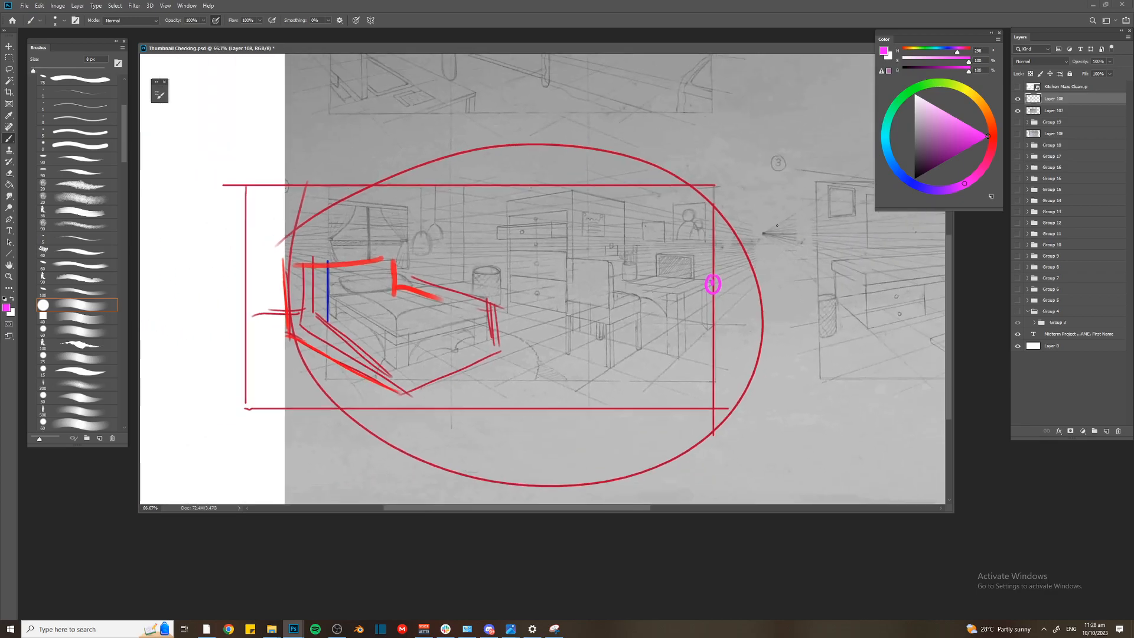
key("ctrl+z")
left_click_drag(730, 180, 735, 405)
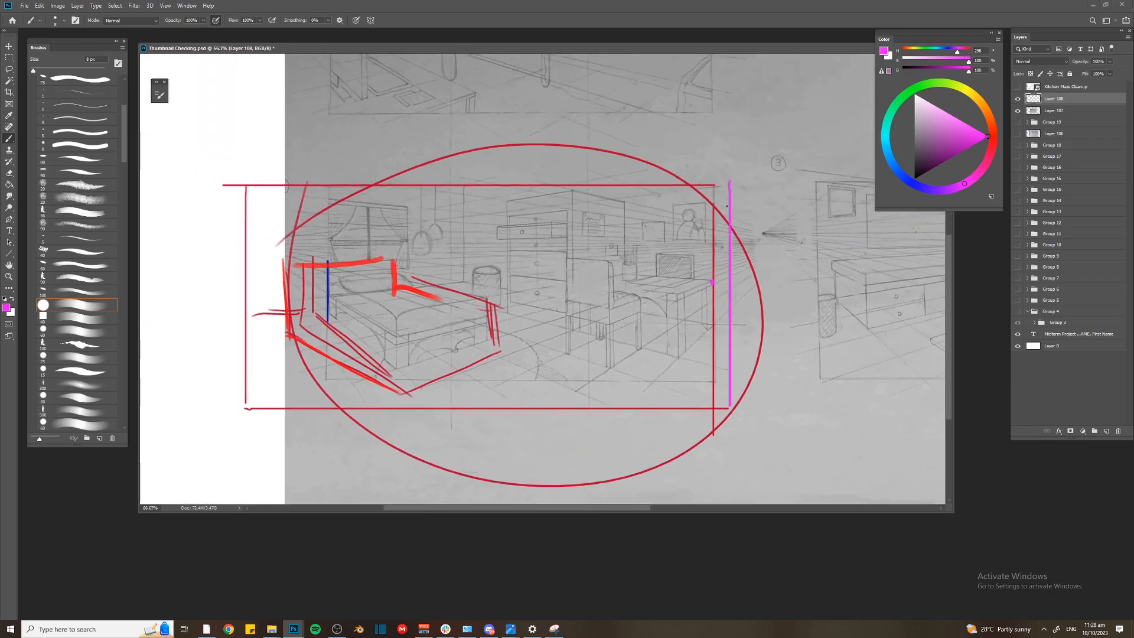
Group the bedroom scan with its markup layer, hide the group and save the document
key("ctrl+minus")
scroll(762, 304, "up", 3)
left_click(1066, 121, "shift")
key("ctrl+g")
key("ctrl+minus")
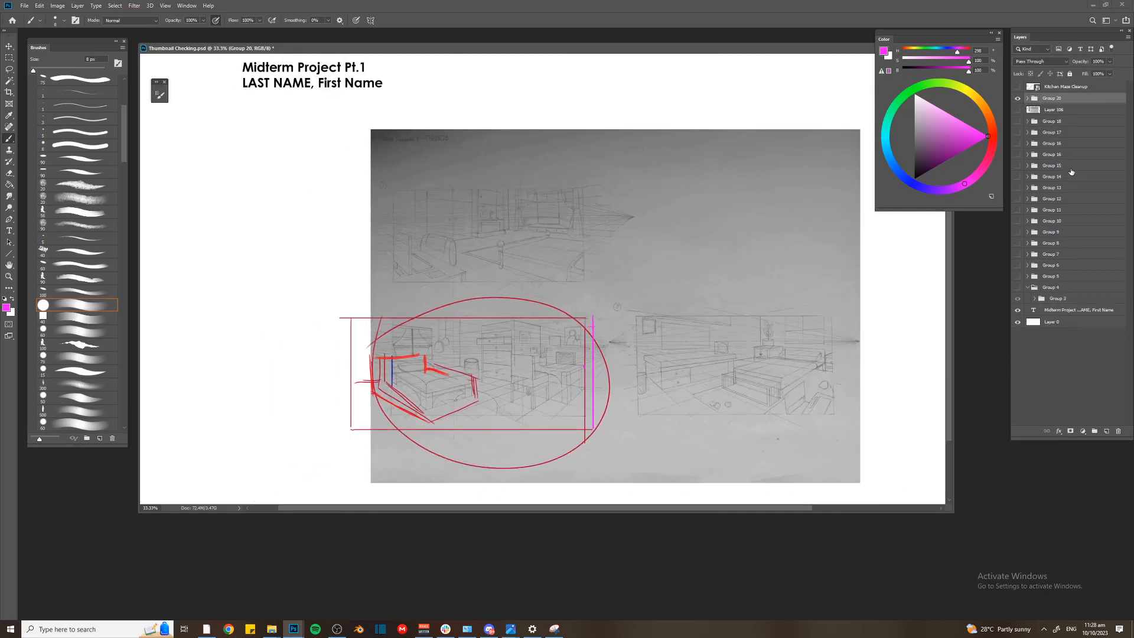
key("ctrl+s")
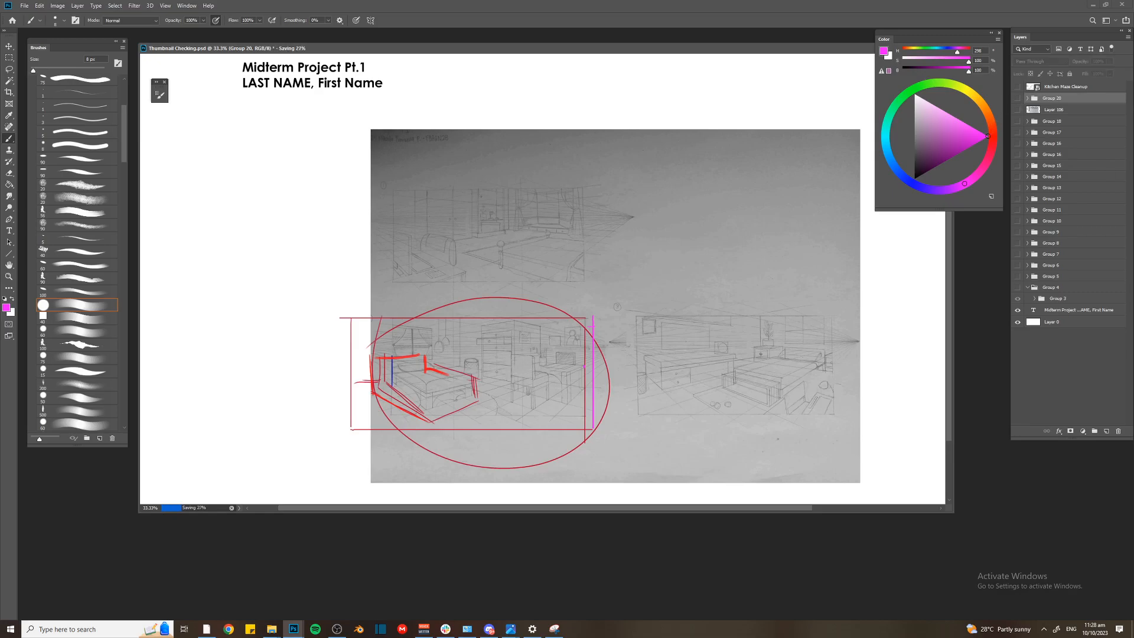
key("alt+Tab")
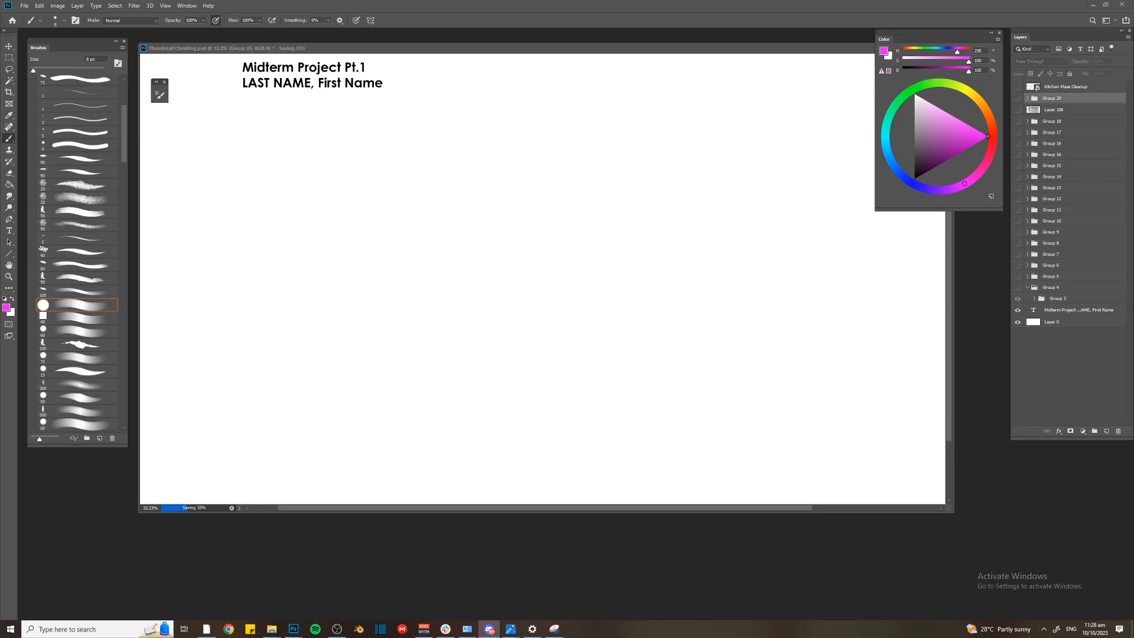
key("alt+Tab")
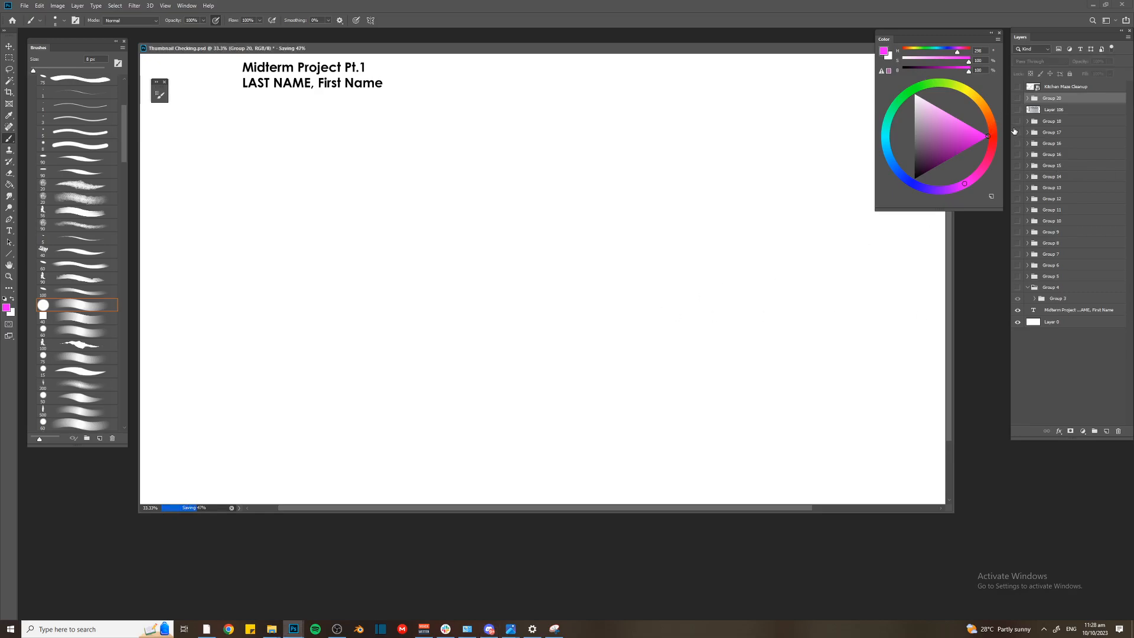
key("ctrl+v")
scroll(331, 192, "down", 1)
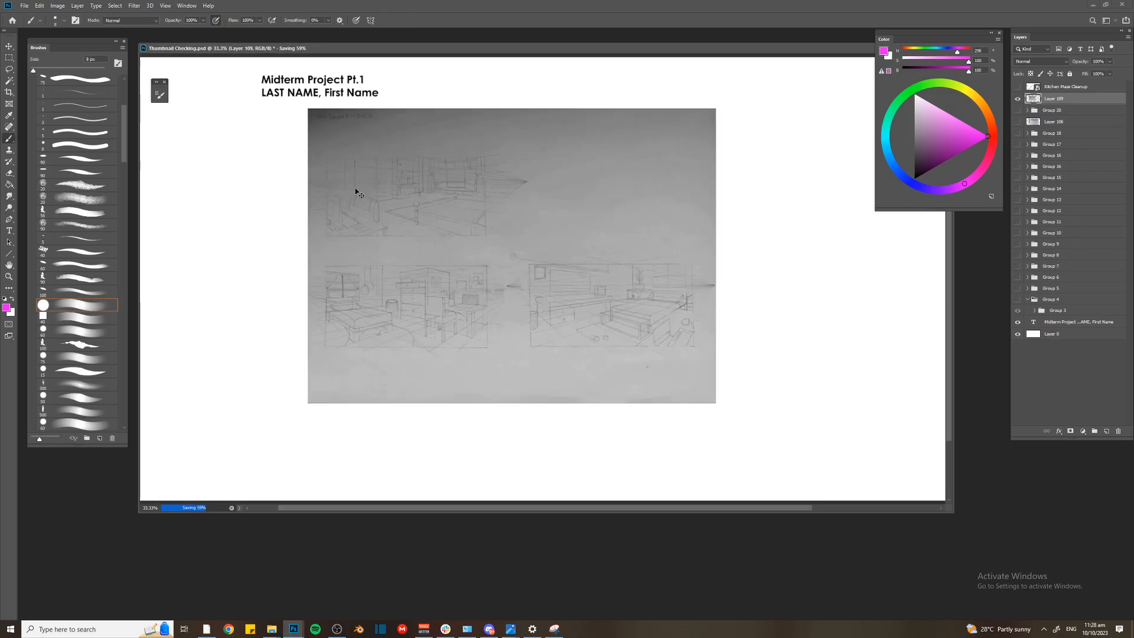
key("ctrl+t")
left_click_drag(672, 390, 822, 500)
left_click_drag(636, 261, 661, 244)
key("Return")
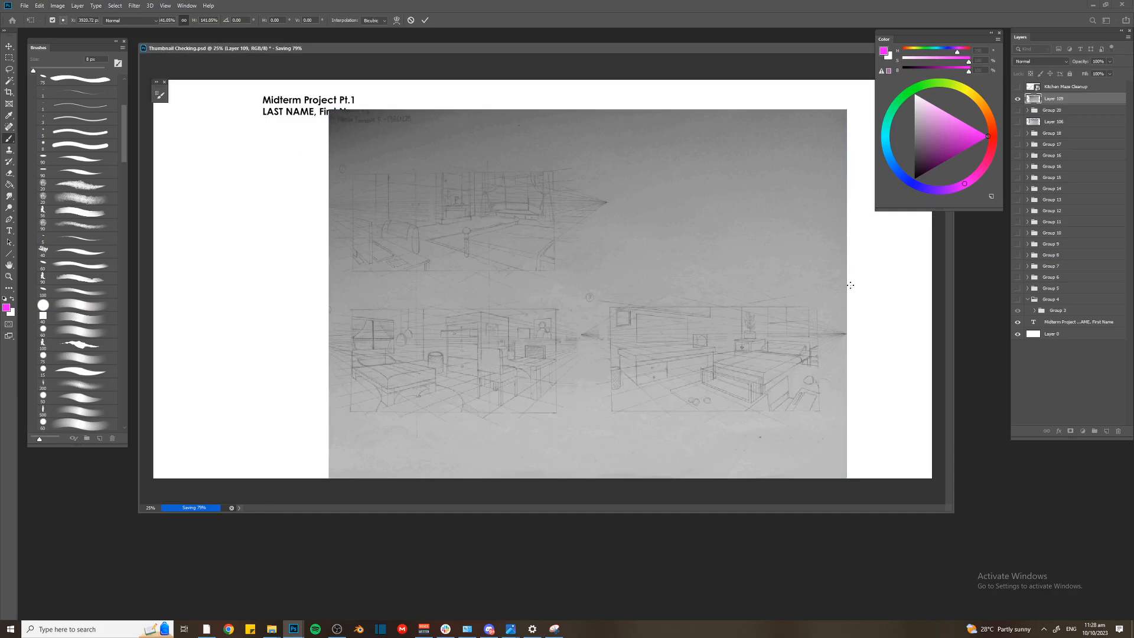
key("Delete")
Copy the next scanned thumbnail sheet from the chat, paste it into the document and add a new layer above it
key("alt+Tab")
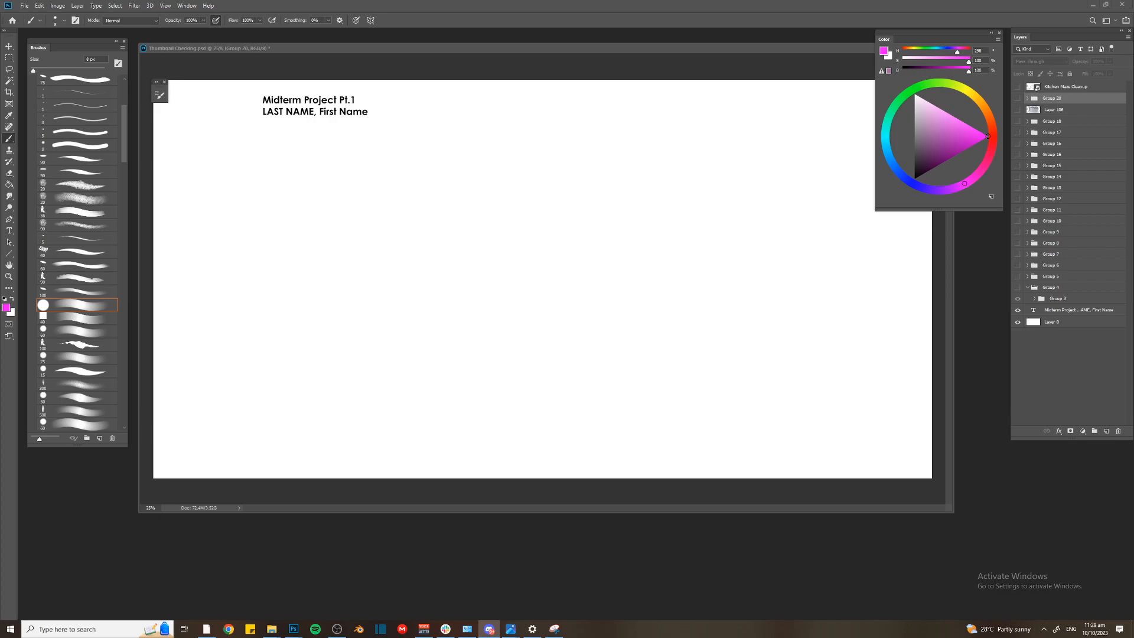
left_click(500, 329)
key("ctrl+v")
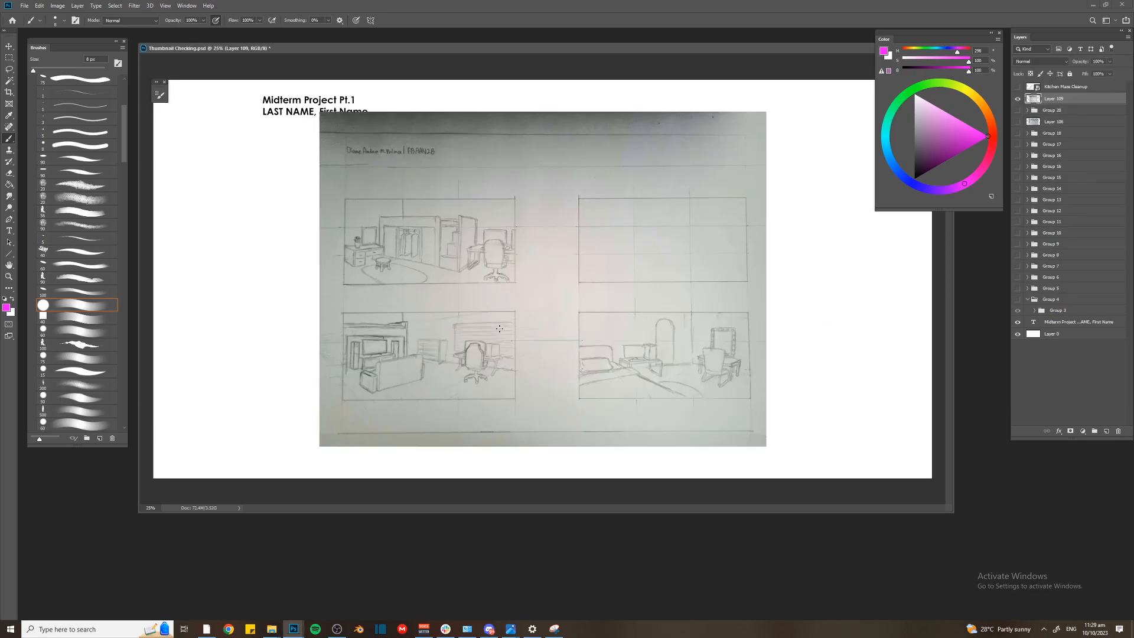
key("ctrl+shift+n")
key("Return")
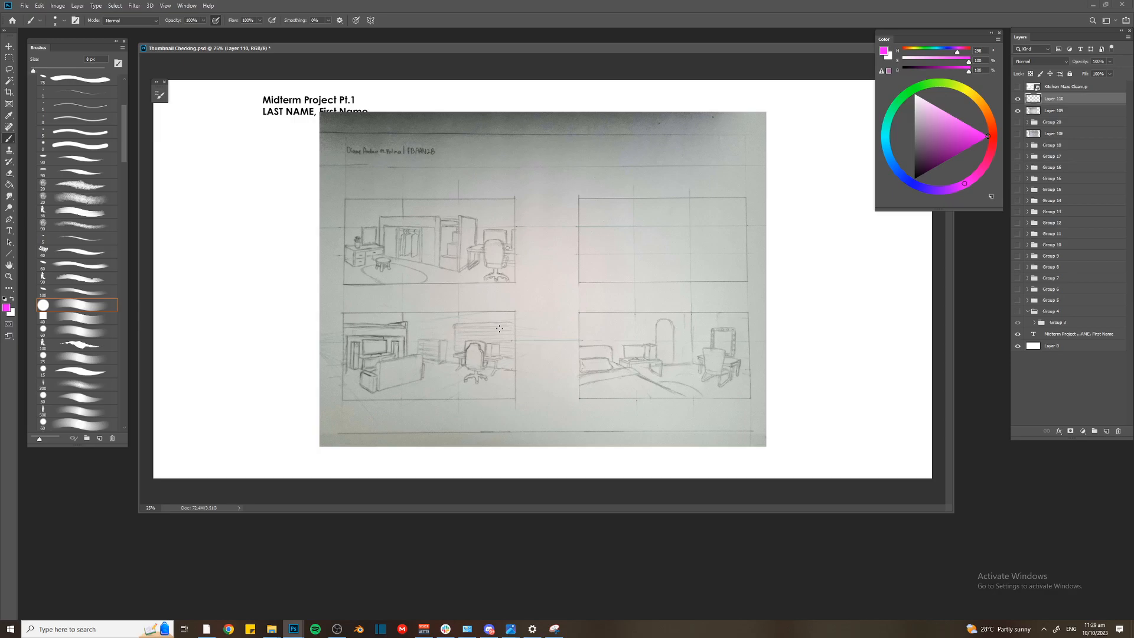
Trace the sofa's low form in the lower-left sketch in magenta with a 10 px brush
key("bracketright")
mouse_move(408, 303)
left_mouse_down()
mouse_move(535, 393)
mouse_move(409, 314)
left_mouse_up()
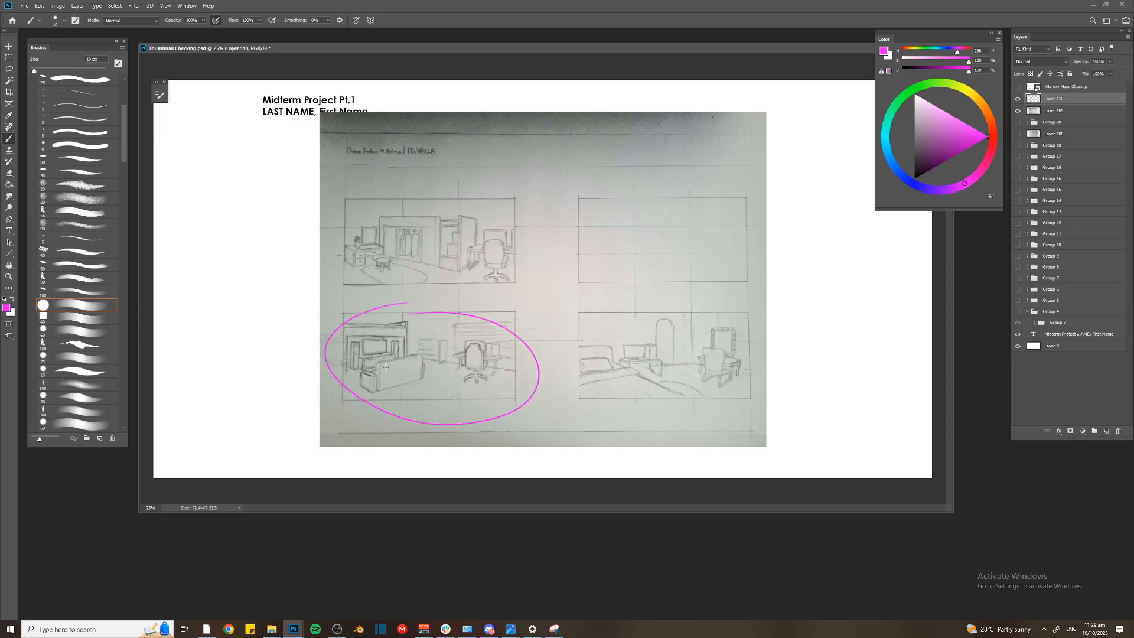
key("ctrl+z")
left_click_drag(375, 374, 425, 384)
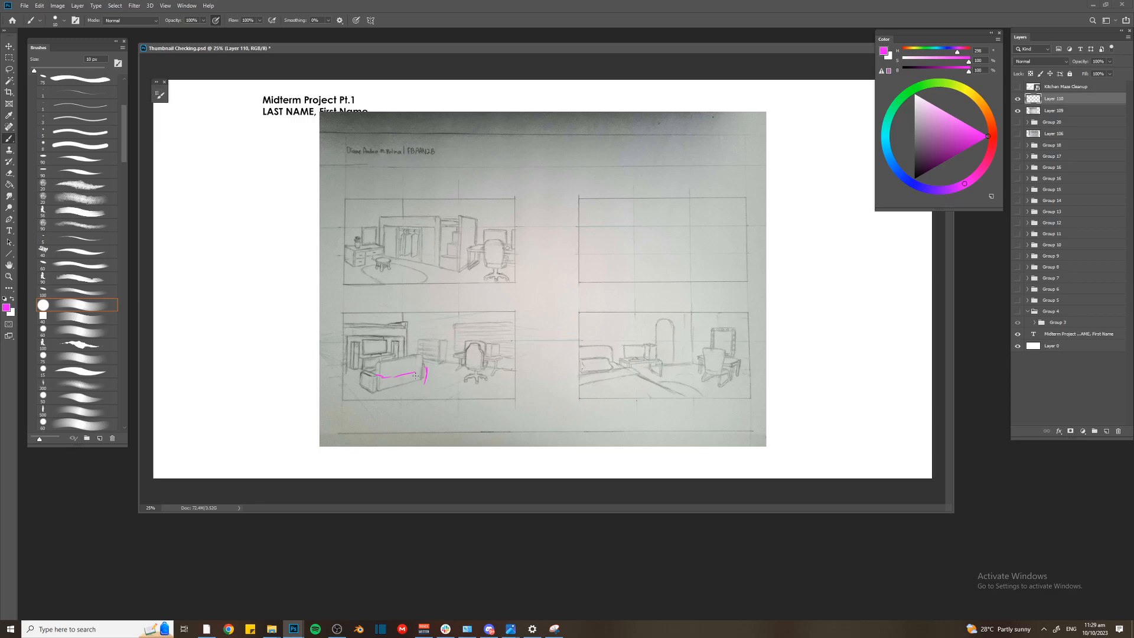
mouse_move(384, 377)
left_mouse_down()
mouse_move(383, 392)
mouse_move(415, 383)
mouse_move(370, 378)
mouse_move(427, 371)
mouse_move(367, 394)
left_mouse_up()
Try blue-violet hatching on the sofa's backrest and a loop over the television behind it
left_click(932, 190)
left_click_drag(382, 369, 421, 352)
mouse_move(369, 342)
left_mouse_down()
mouse_move(365, 362)
mouse_move(397, 353)
left_mouse_up()
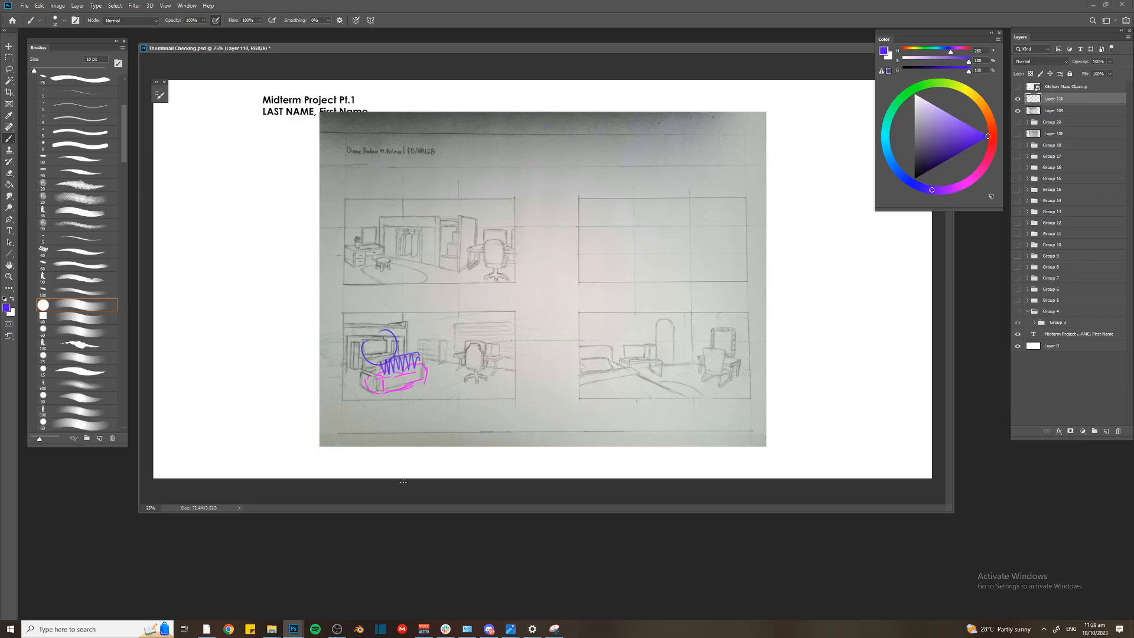
key("ctrl+z")
key("ctrl+z")
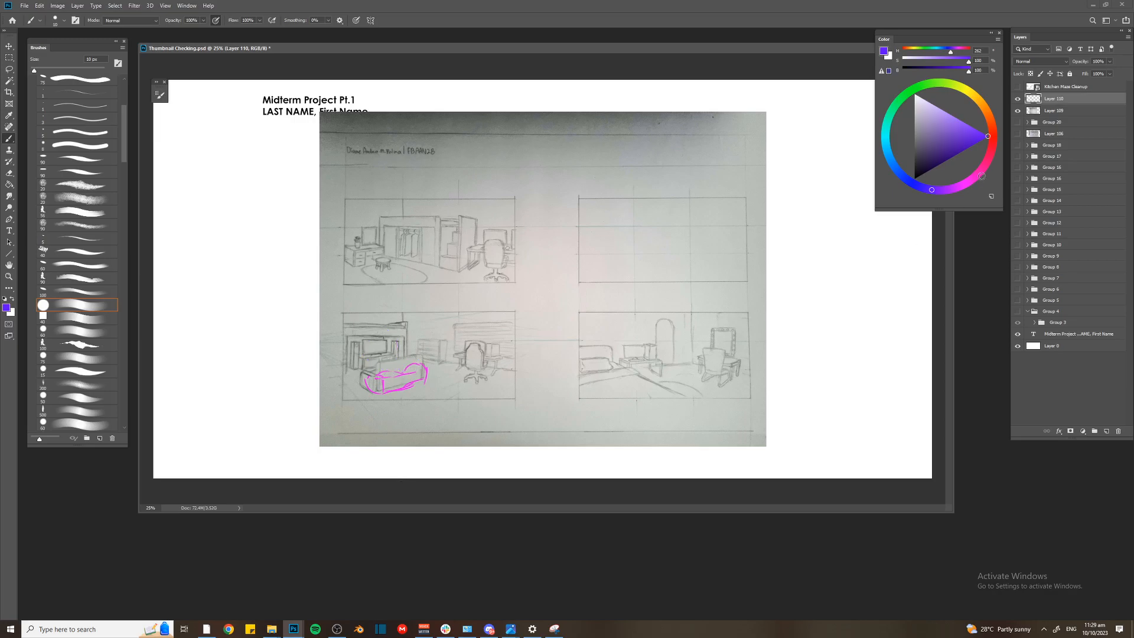
Switch the brush color to pink and reinforce the sofa's outline in the lower-left sketch
left_click(975, 176)
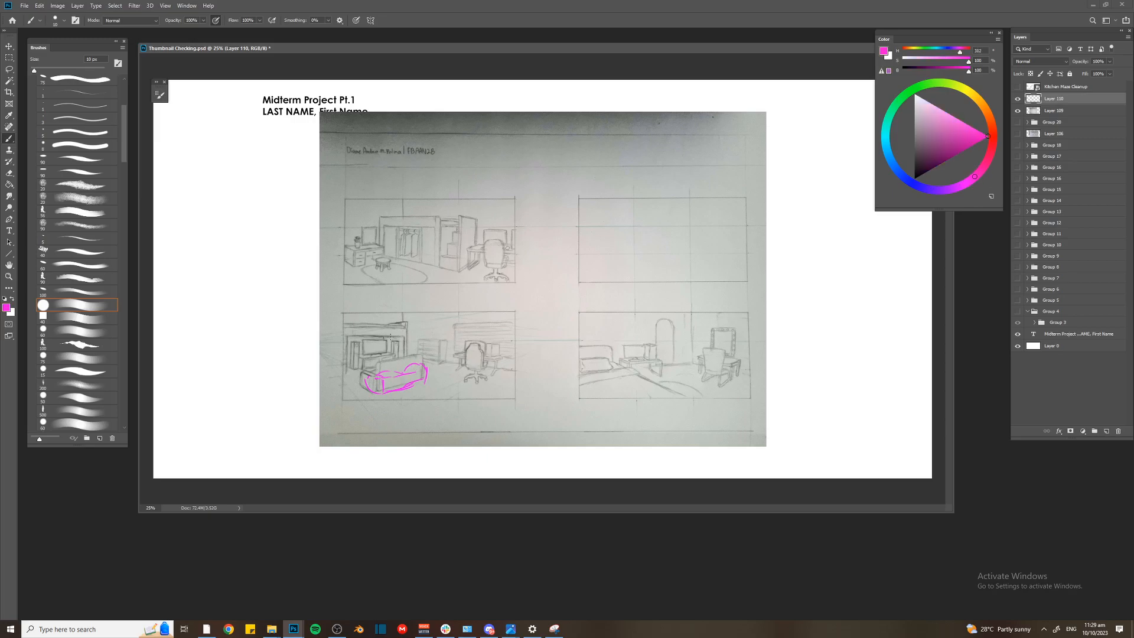
mouse_move(388, 333)
left_mouse_down()
mouse_move(349, 337)
mouse_move(387, 316)
left_mouse_up()
key("ctrl+z")
mouse_move(406, 372)
left_mouse_down()
mouse_move(431, 379)
mouse_move(403, 389)
left_mouse_up()
mouse_move(405, 372)
left_mouse_down()
mouse_move(388, 370)
mouse_move(377, 394)
mouse_move(393, 392)
left_mouse_up()
Draw a small pink oval between the two upper frames and a large pink circle around the lower-left sketch
mouse_move(552, 248)
left_mouse_down()
mouse_move(543, 269)
mouse_move(572, 271)
mouse_move(554, 255)
mouse_move(593, 267)
left_mouse_up()
key("ctrl+z")
key("ctrl+z")
key("ctrl+z")
mouse_move(462, 295)
left_mouse_down()
mouse_move(296, 378)
mouse_move(477, 292)
left_mouse_up()
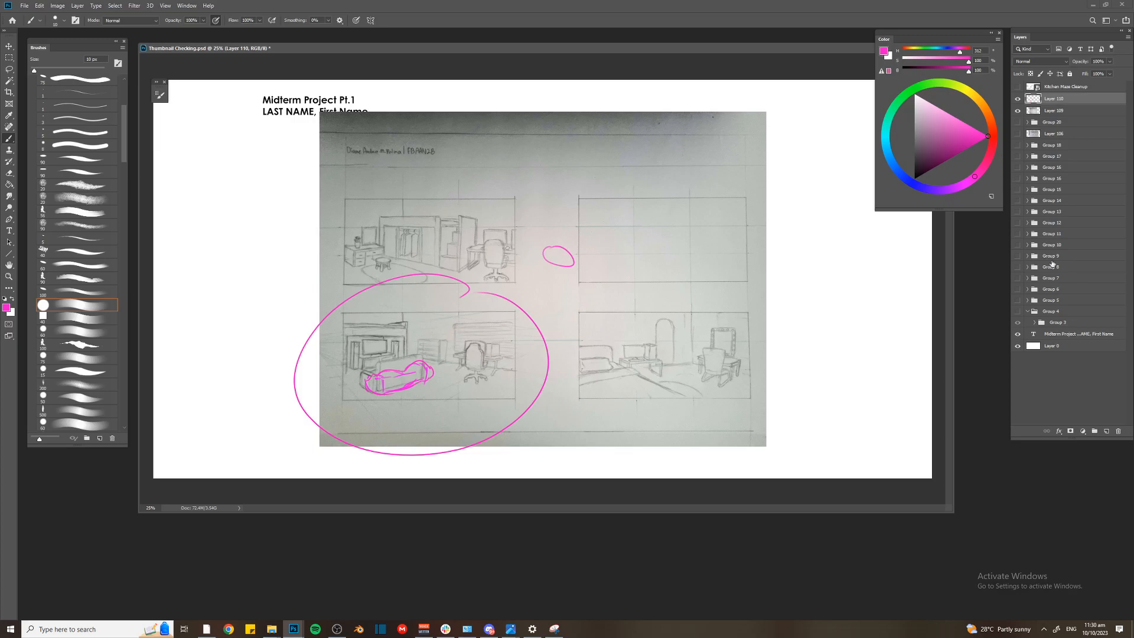
Group the second sheet with its pink markup layer, hide the group and save the document
left_click(1056, 112, "shift")
key("ctrl+g")
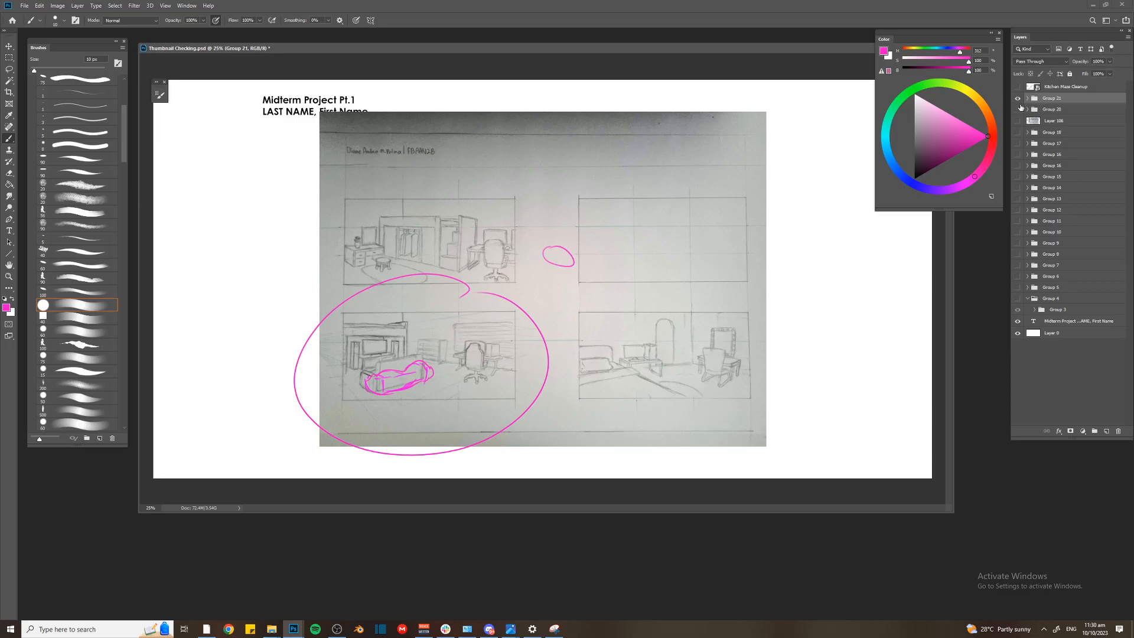
left_click(1019, 98)
key("ctrl+s")
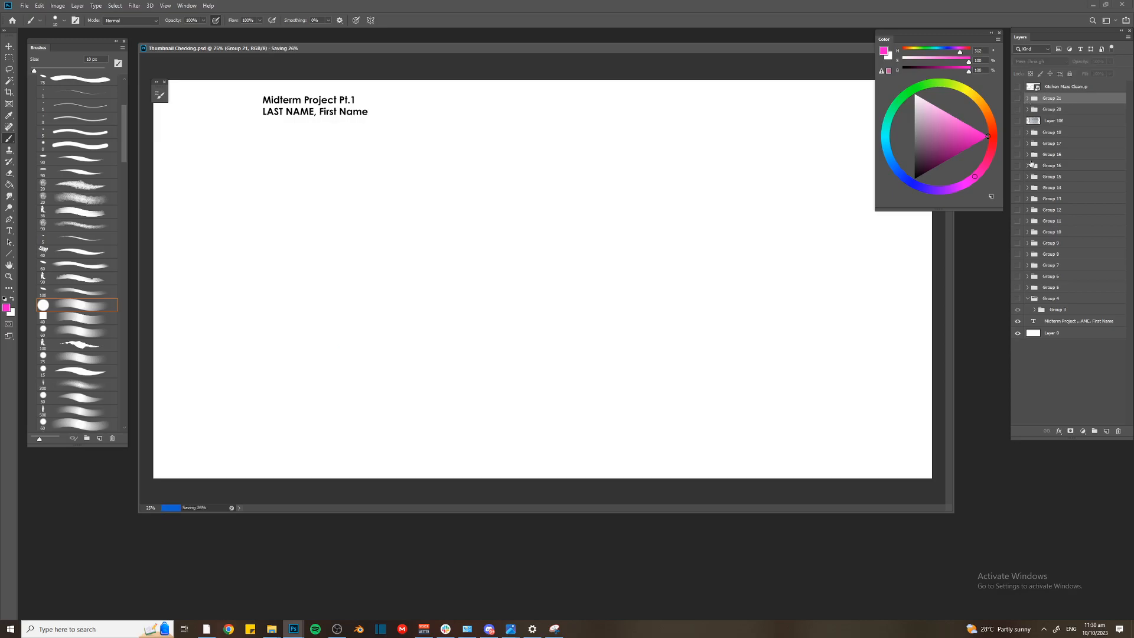
Close Thumbnail Checking.psd and open the recent file Perspective Grid FBAAN2B.psd
left_click_drag(831, 52, 657, 82)
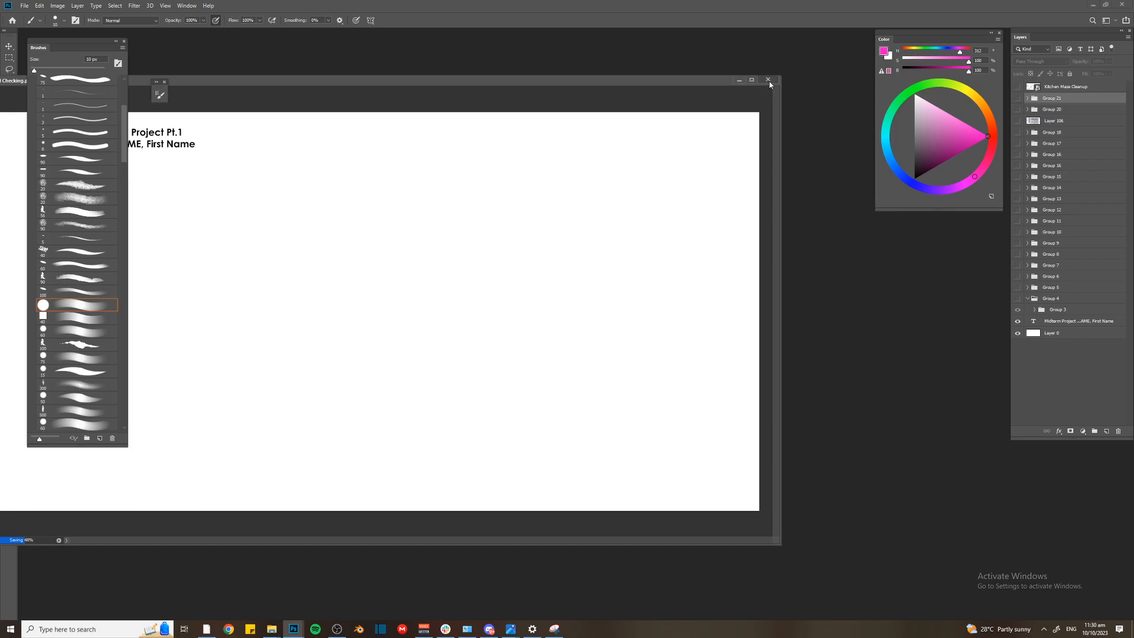
left_click_drag(688, 79, 761, 72)
left_click(489, 629)
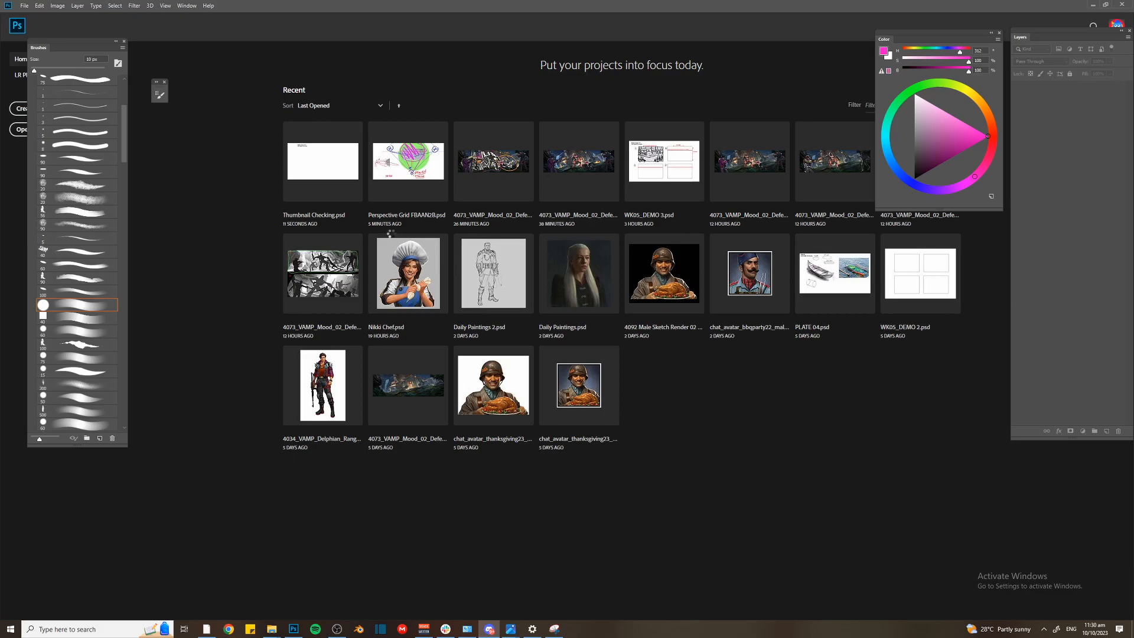
left_click(414, 176)
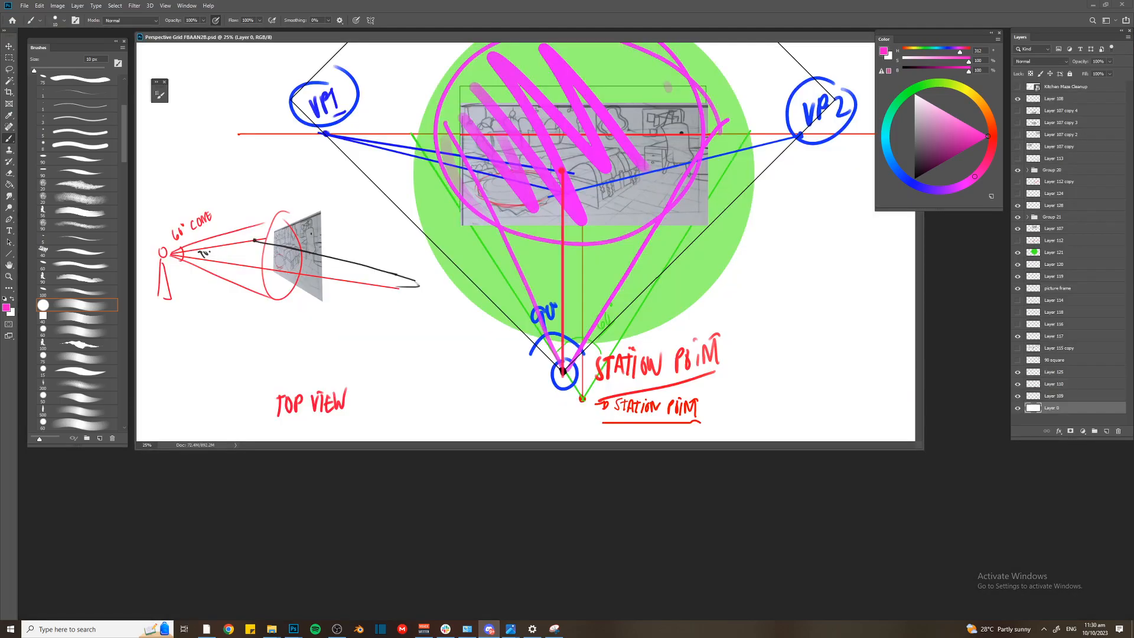
Reposition the perspective grid's document window, make it taller, and close the small collapsed floating panel
left_click_drag(612, 40, 645, 65)
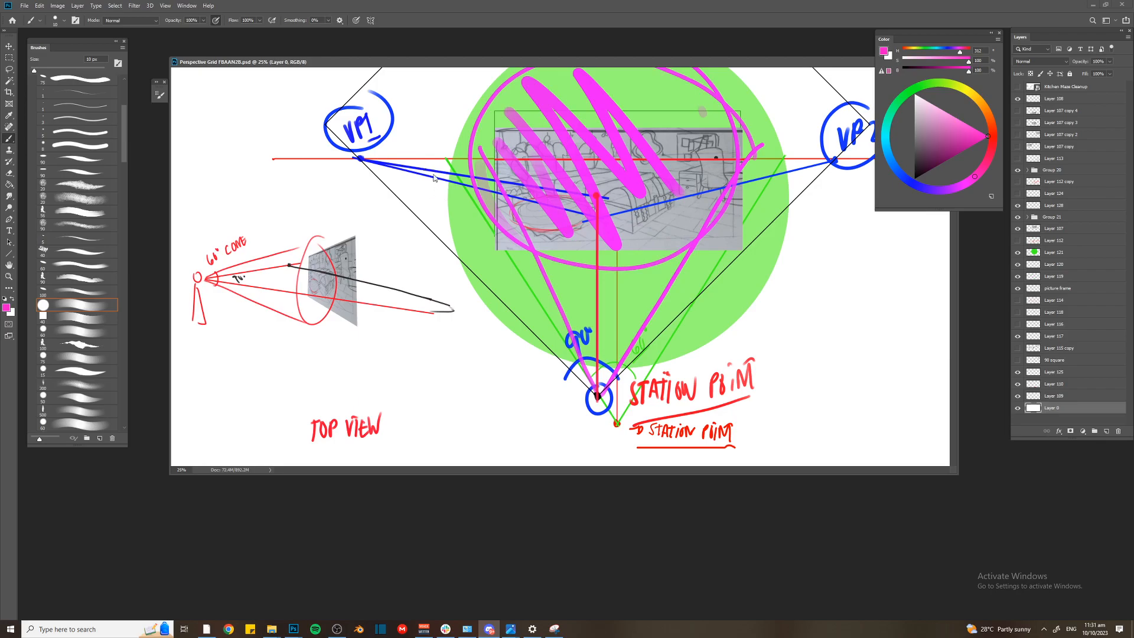
left_click_drag(359, 65, 355, 84)
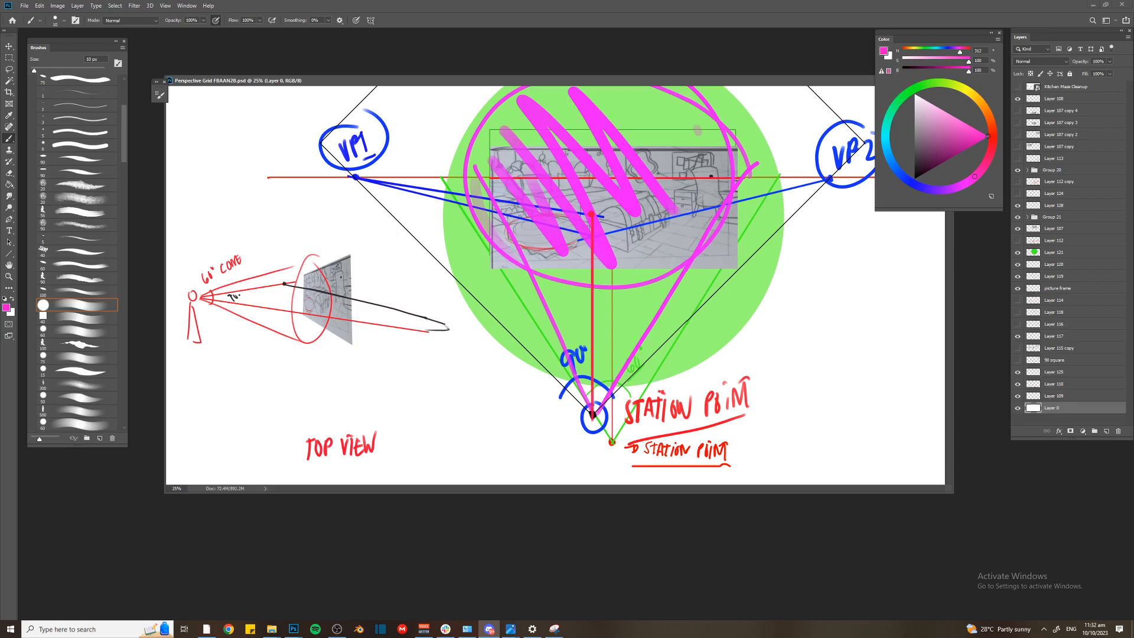
left_click(155, 82)
left_click_drag(430, 80, 426, 44)
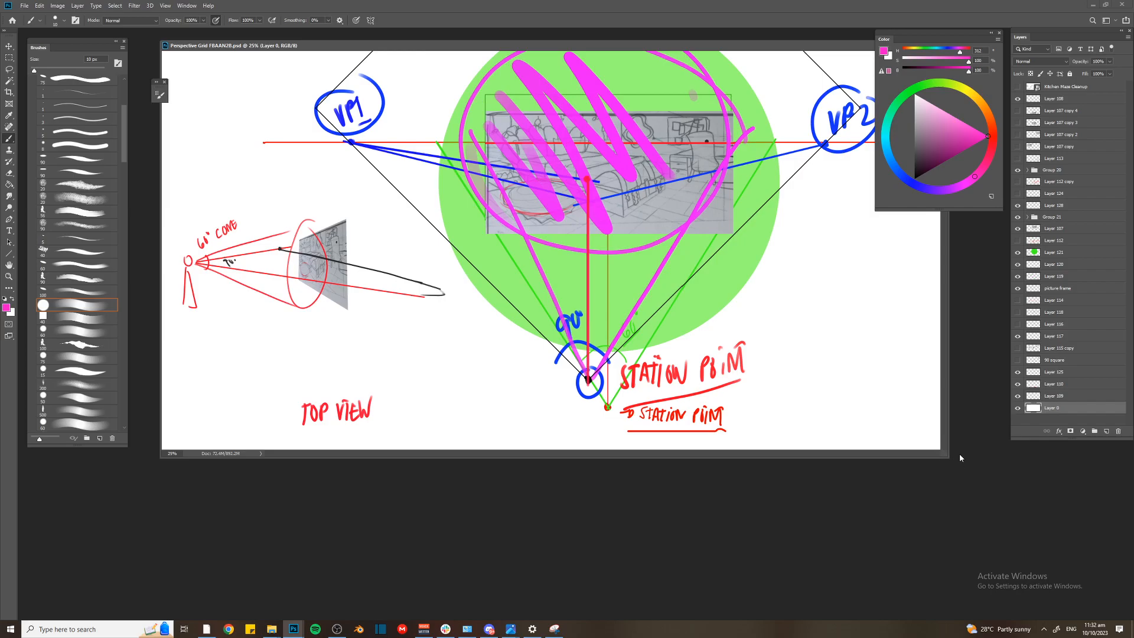
left_click_drag(945, 454, 943, 545)
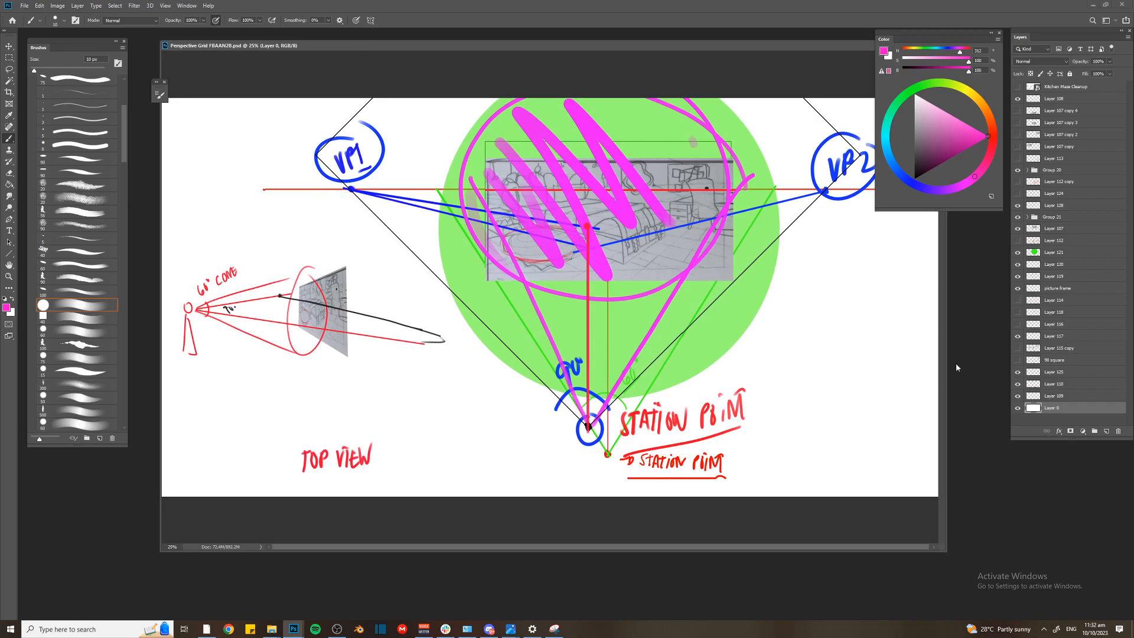
left_click(164, 82)
key("alt+Tab")
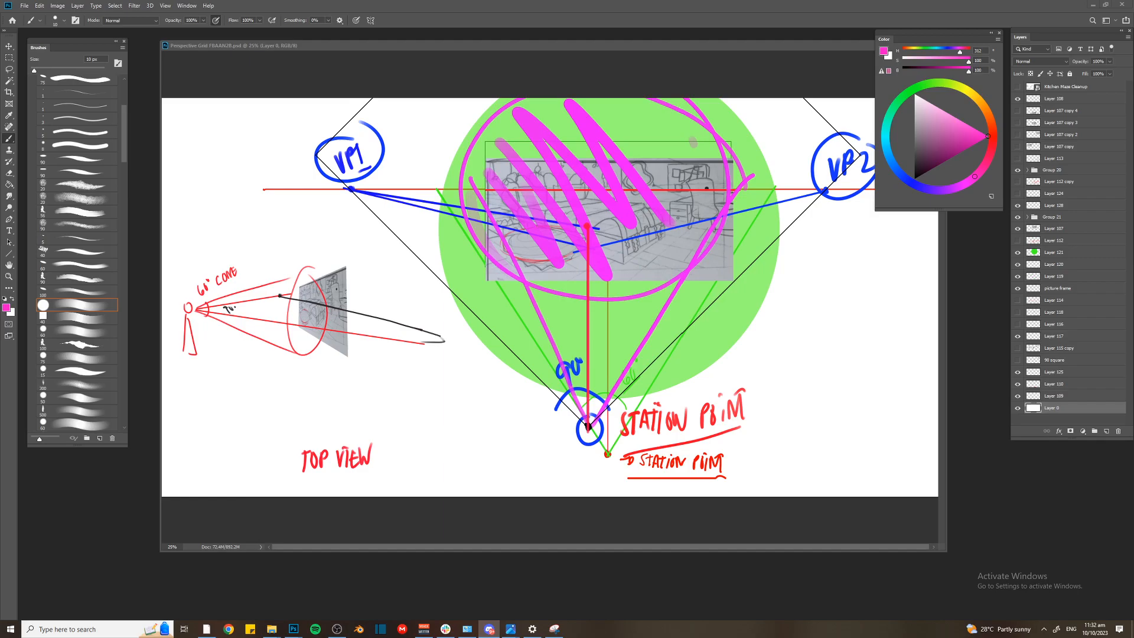
left_click(602, 306)
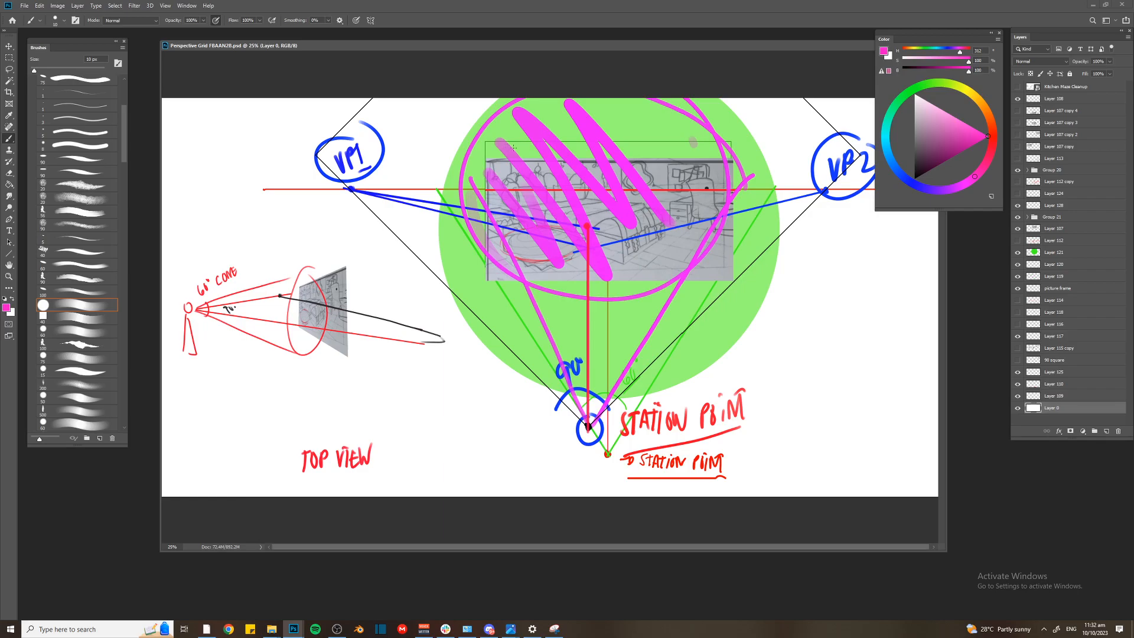
key("alt+Tab")
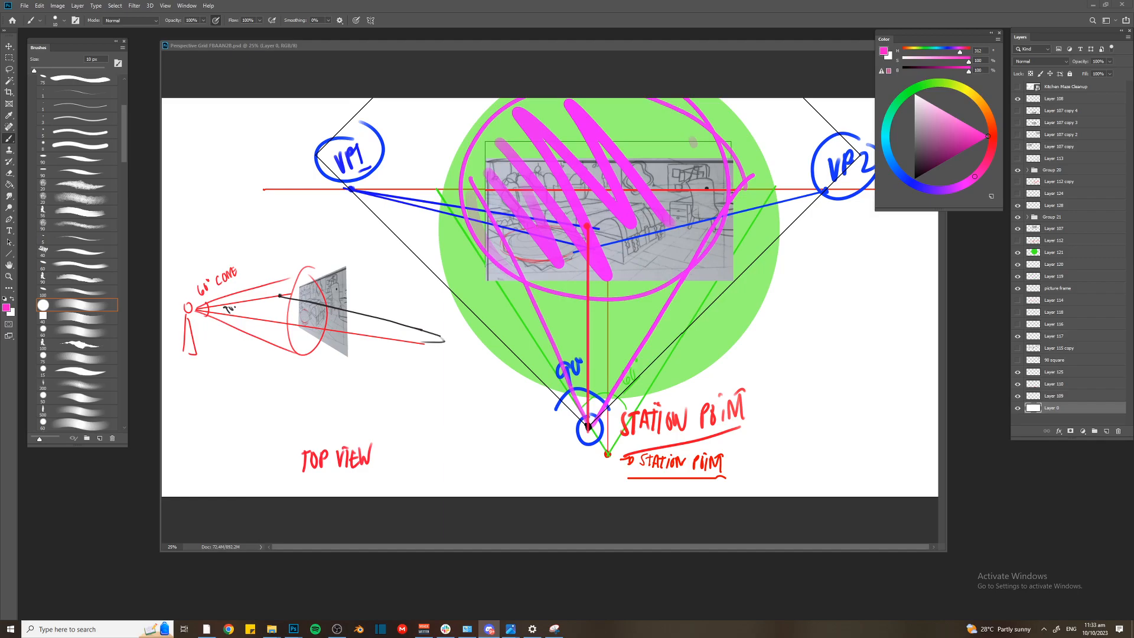
left_click(599, 262)
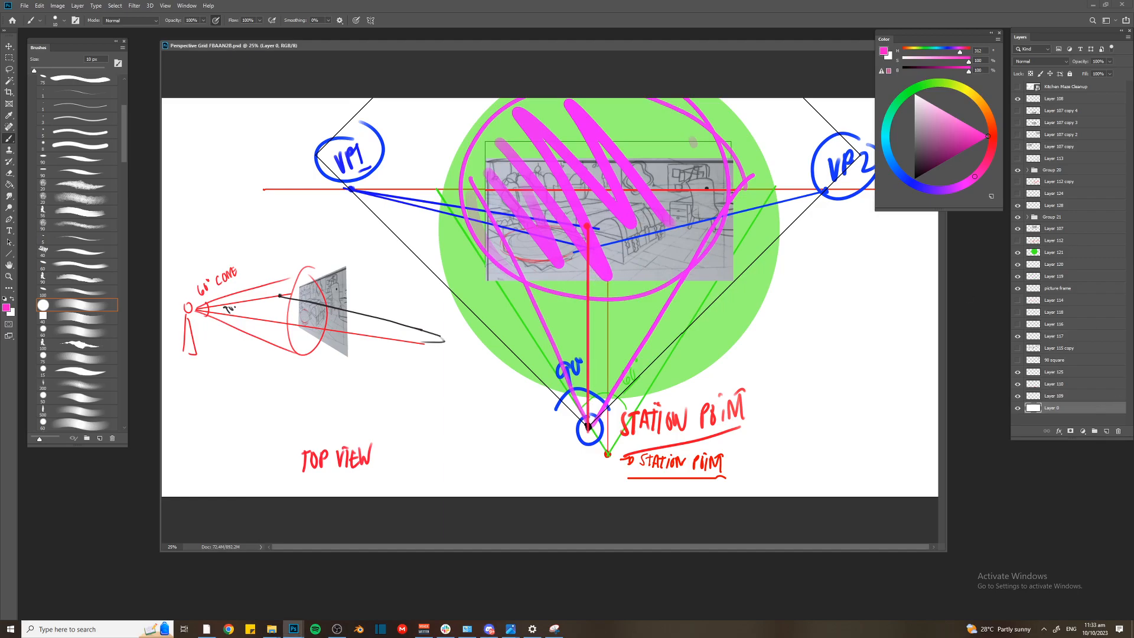
Paste the copied blue room sketch with its perspective construction onto Layer 108 and enlarge it to cover most of the canvas
key("alt+Tab")
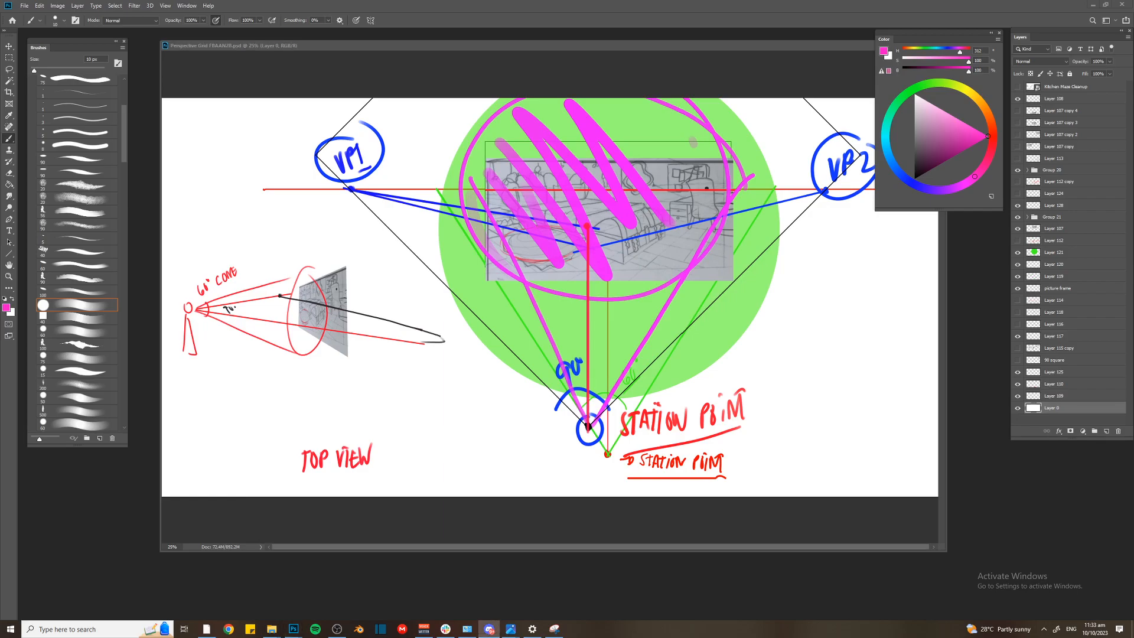
key("alt+Tab")
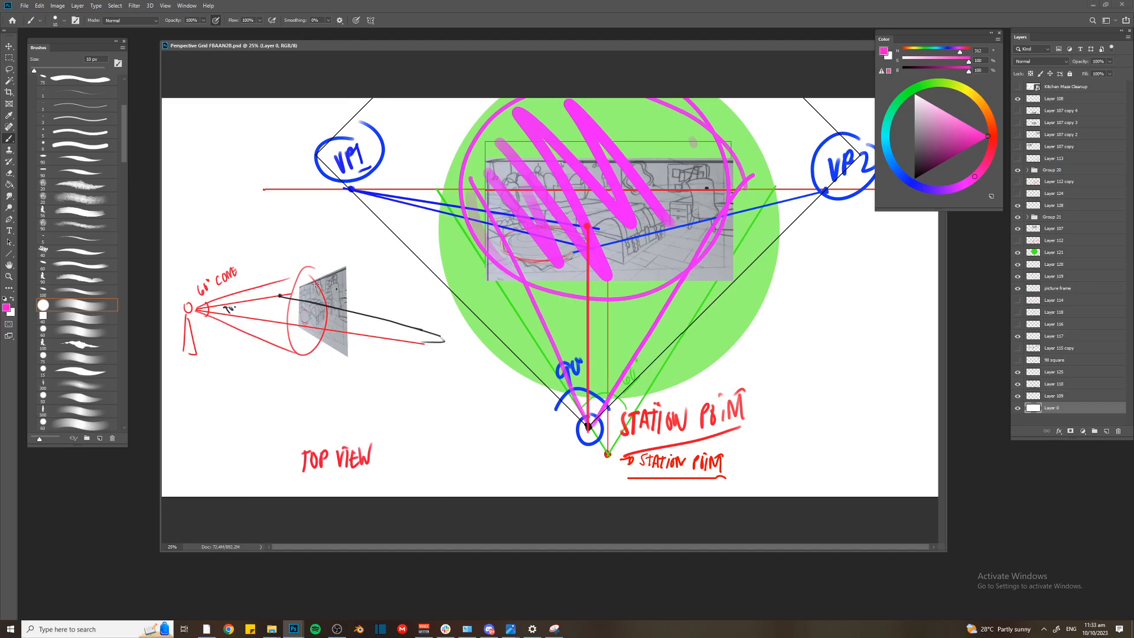
key("ctrl+minus")
left_click(1054, 99)
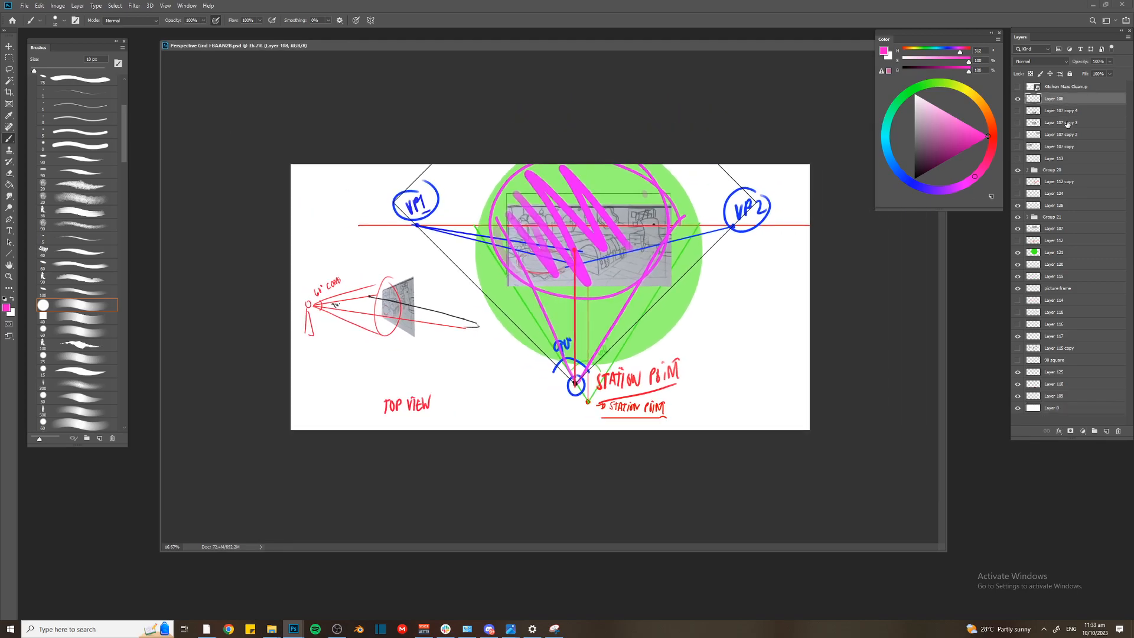
key("ctrl+v")
key("ctrl+t")
left_click_drag(594, 265, 749, 159)
key("Return")
On a new layer, mark the sketch's station point in pink with a 30 px brush and add an angle arc labelled 90
key("b")
key("ctrl+shift+alt+n")
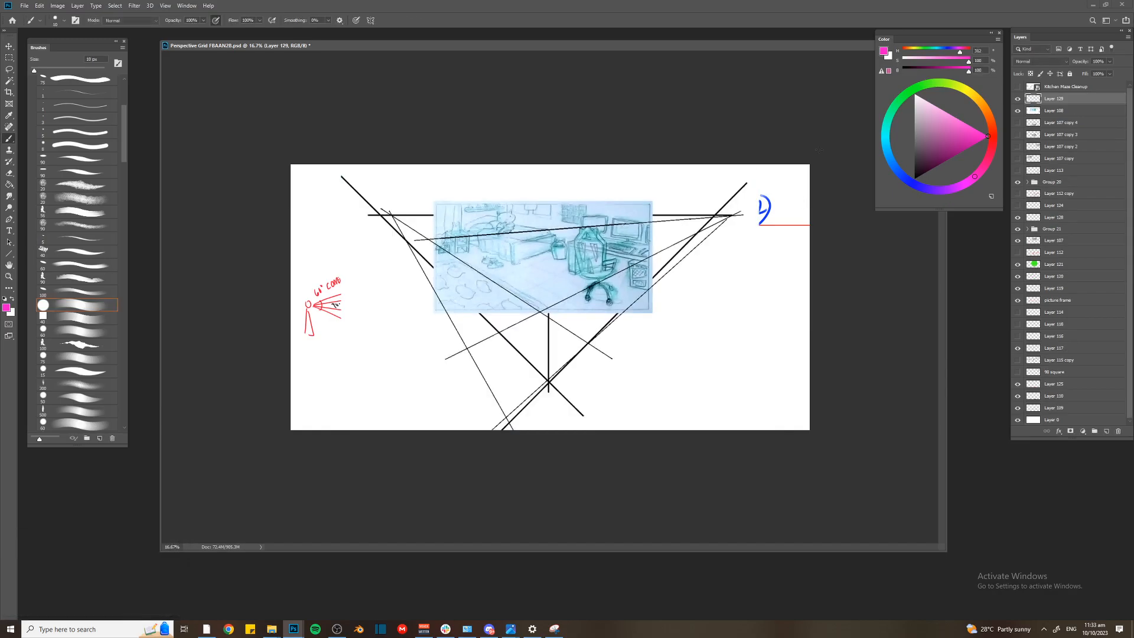
key("bracketright")
left_click(547, 381)
key("bracketright")
key("bracketright")
mouse_move(535, 371)
left_mouse_down()
mouse_move(559, 373)
mouse_move(548, 363)
left_mouse_up()
left_click_drag(554, 354, 555, 354)
Try two pink cone-of-vision lines from the station point with a circle over the blue sketch, and undo them
left_click(472, 204, "shift")
left_click(549, 380)
left_click(604, 244, "shift")
left_click_drag(595, 219, 597, 220)
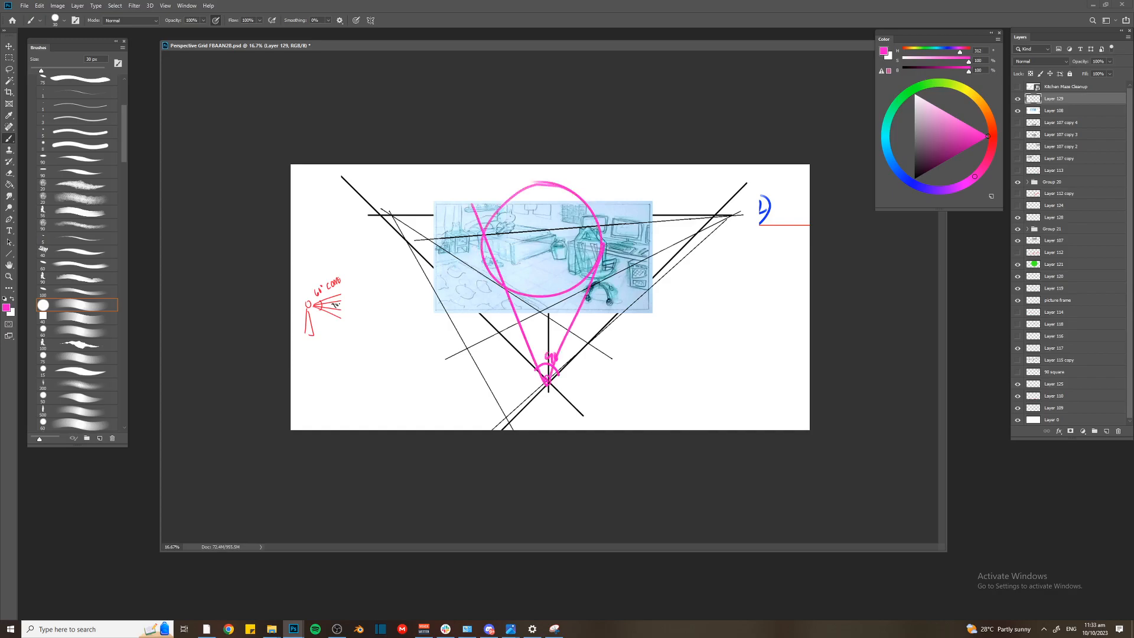
key("ctrl+z")
key("ctrl+z")
key("ctrl+z")
key("ctrl+z")
Try copying the blue sketch's picture frame to its own layer and scaling it down over the original, and delete the copy
key("v")
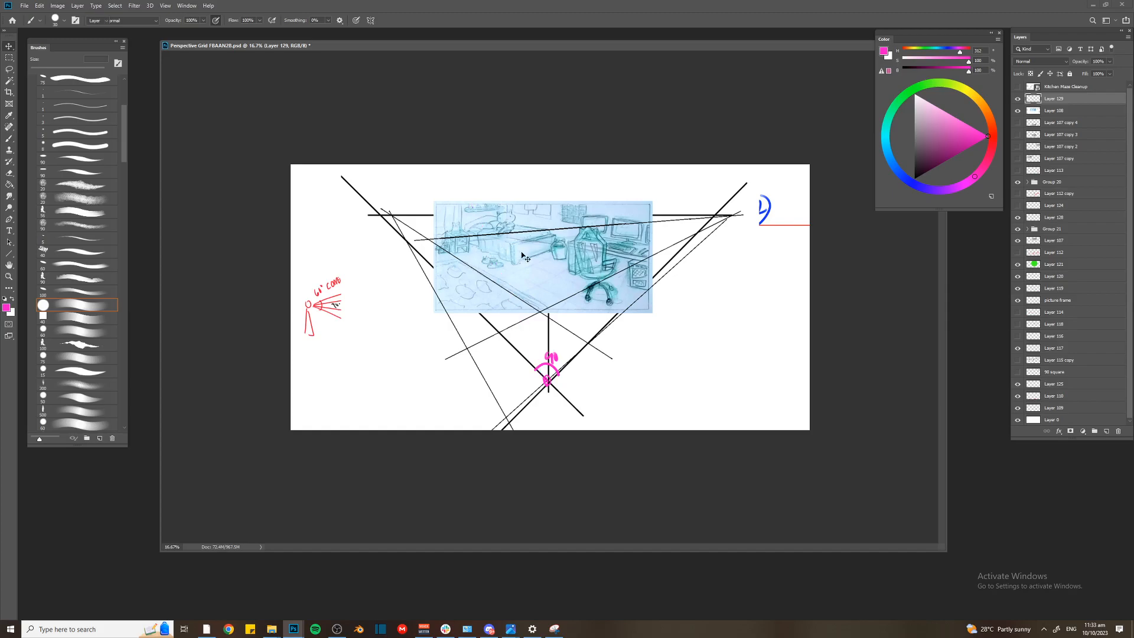
left_click(529, 255)
key("m")
mouse_move(436, 204)
left_mouse_down()
mouse_move(540, 281)
mouse_move(666, 319)
left_mouse_up()
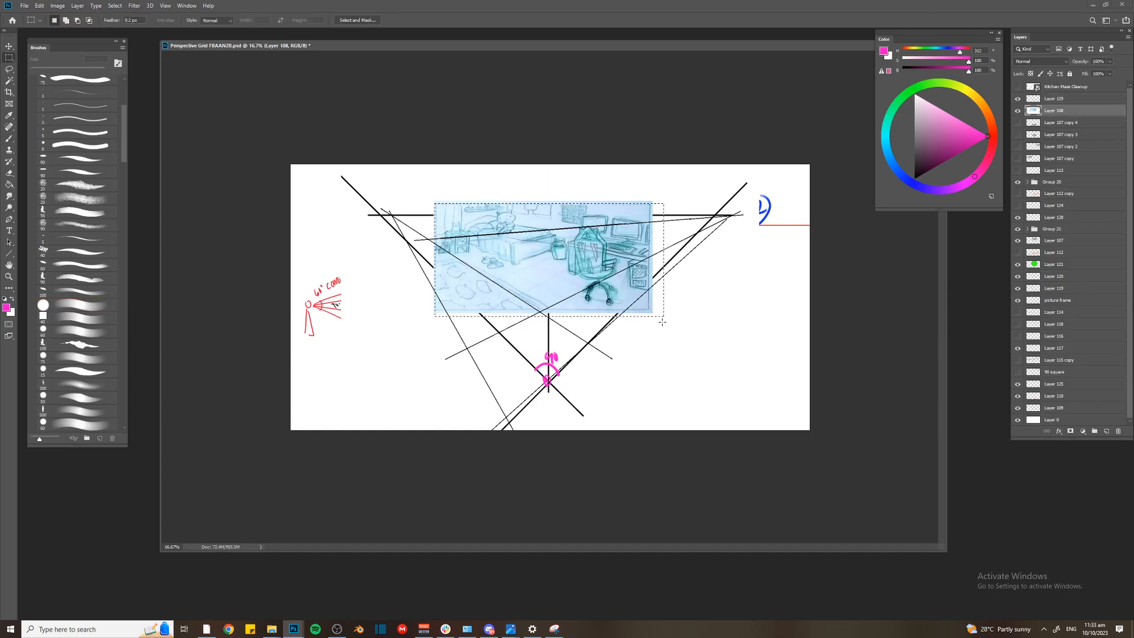
key("ctrl+j")
key("ctrl+t")
left_click_drag(434, 201, 463, 219)
left_click_drag(476, 227, 472, 215)
key("Return")
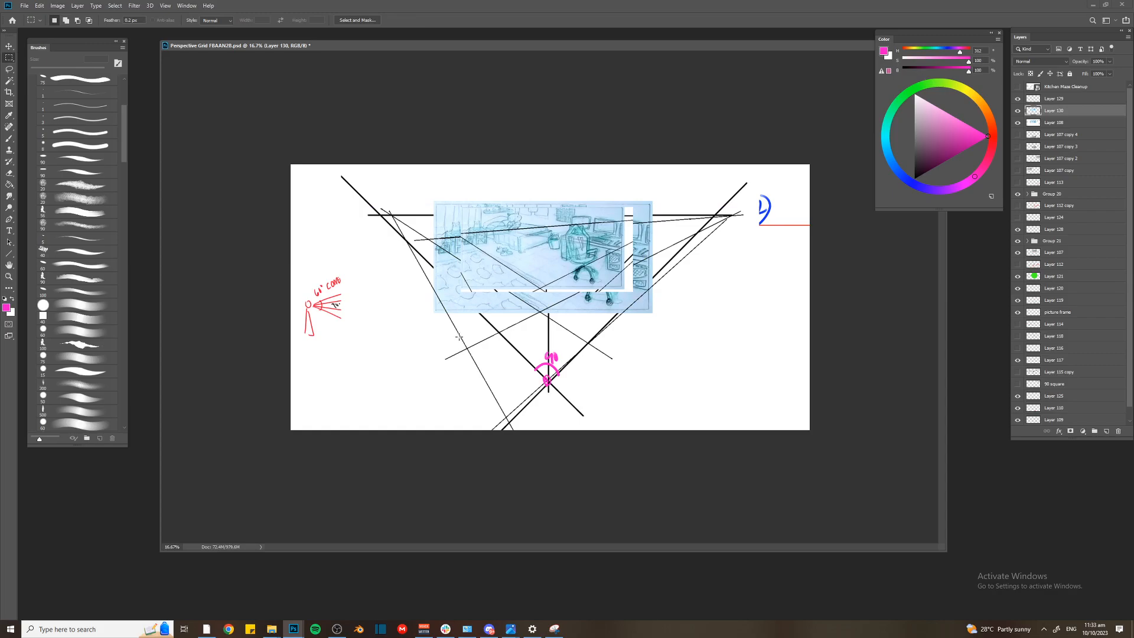
key("ctrl+plus")
key("ctrl+minus")
key("Delete")
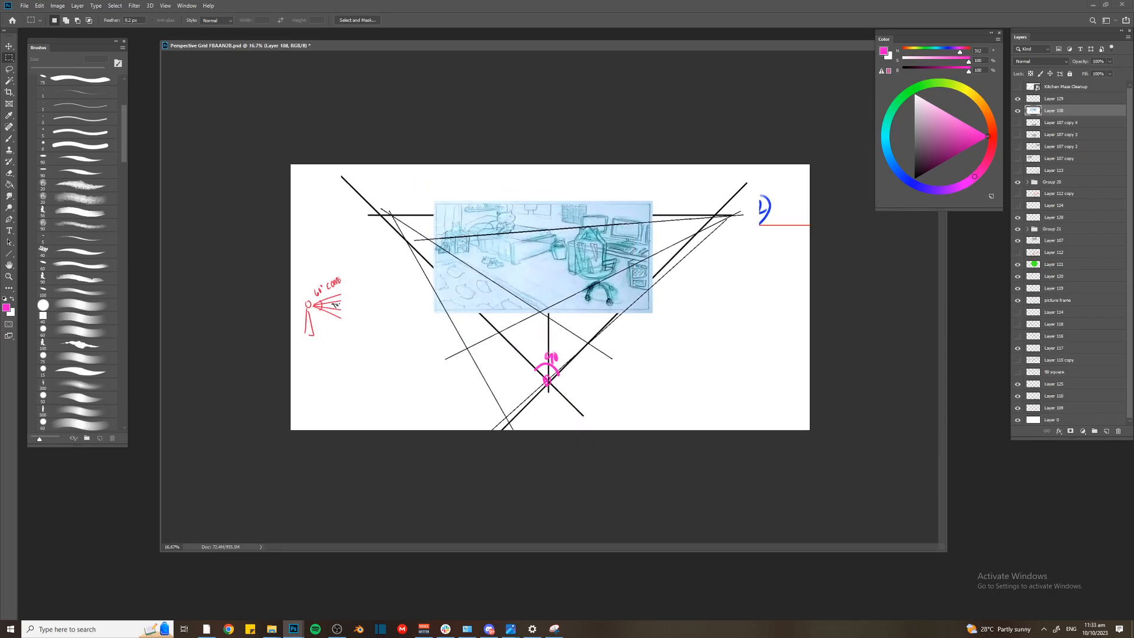
Nudge the perspective grid's document window and the Brushes panel to slightly different positions
key("alt+Tab")
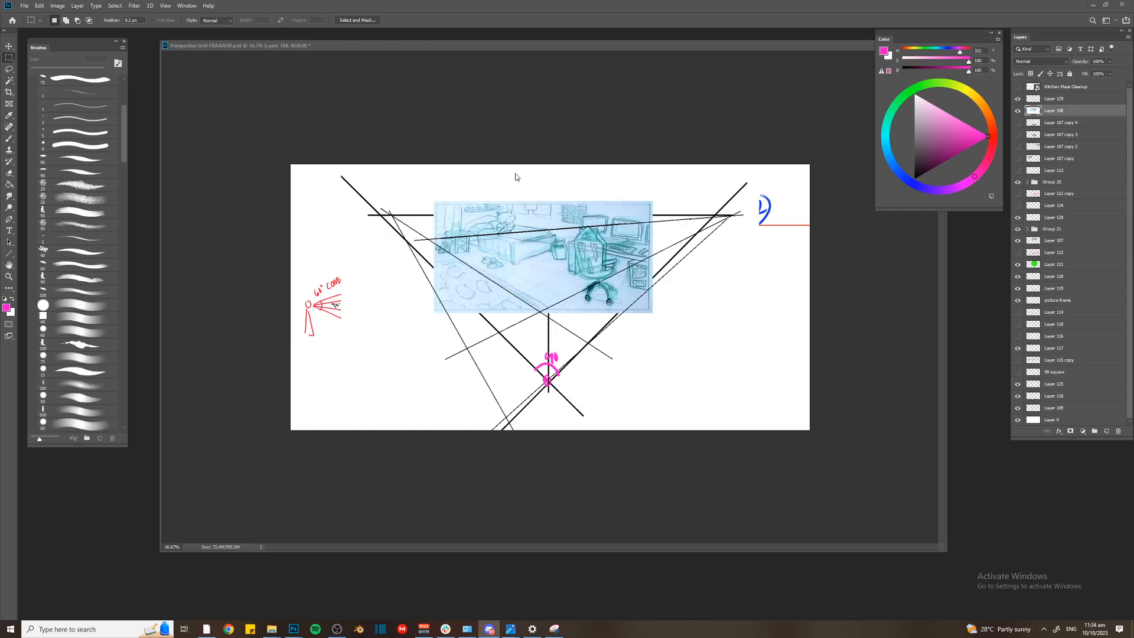
mouse_move(451, 45)
left_mouse_down()
mouse_move(461, 59)
mouse_move(435, 36)
left_mouse_up()
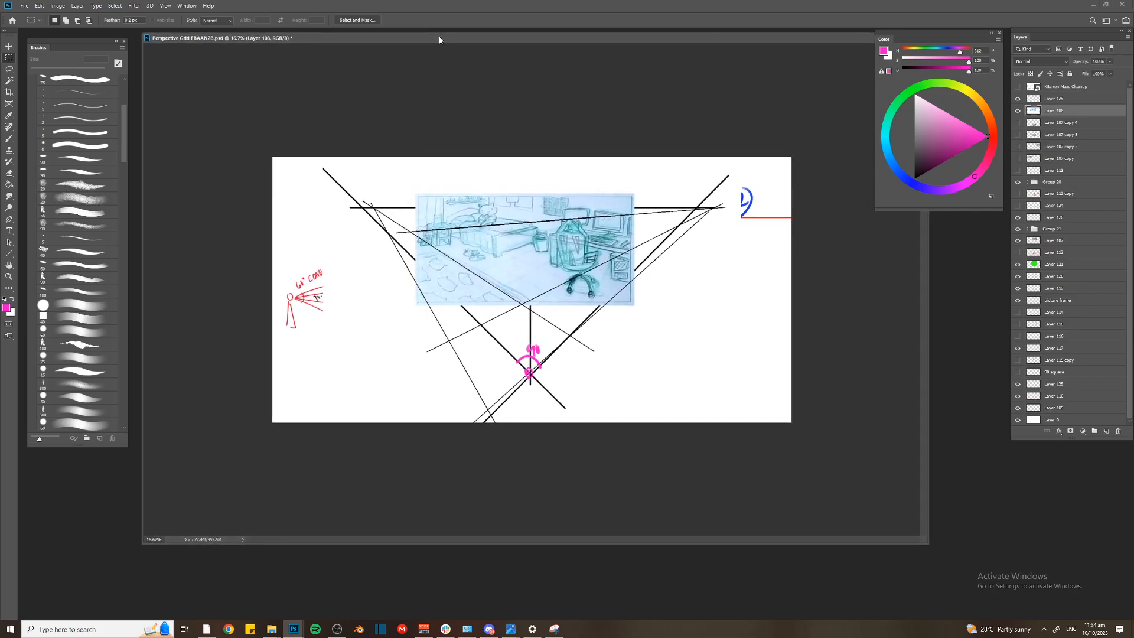
left_click_drag(82, 41, 79, 38)
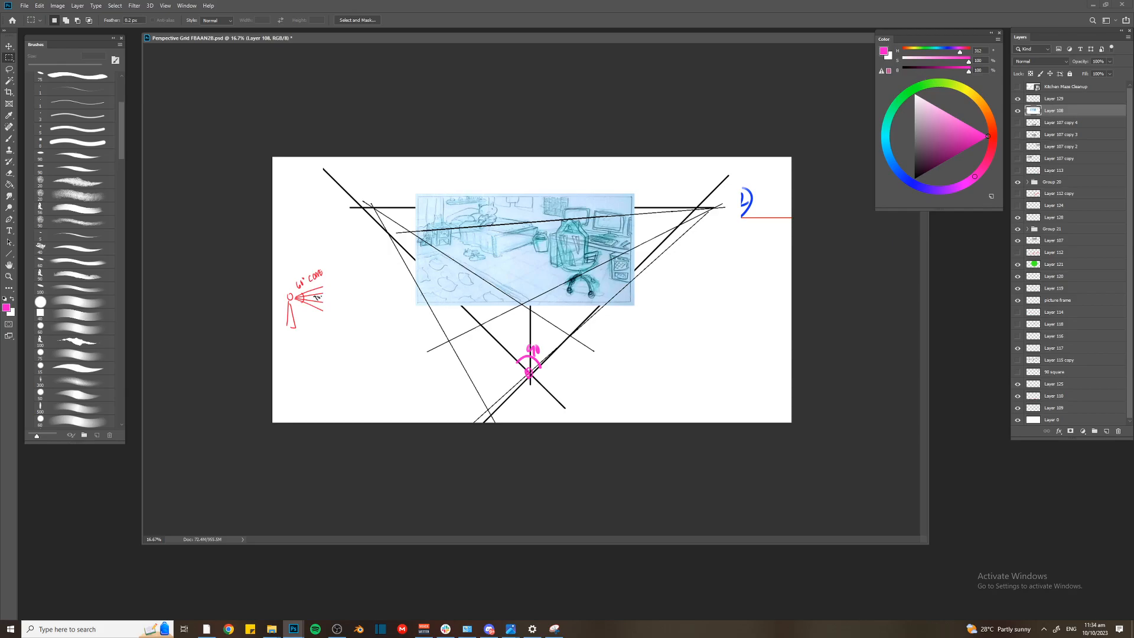
Paste the small copied image of the perspective construction as a new layer over the blue sketch, keeping its original size
key("alt+Tab")
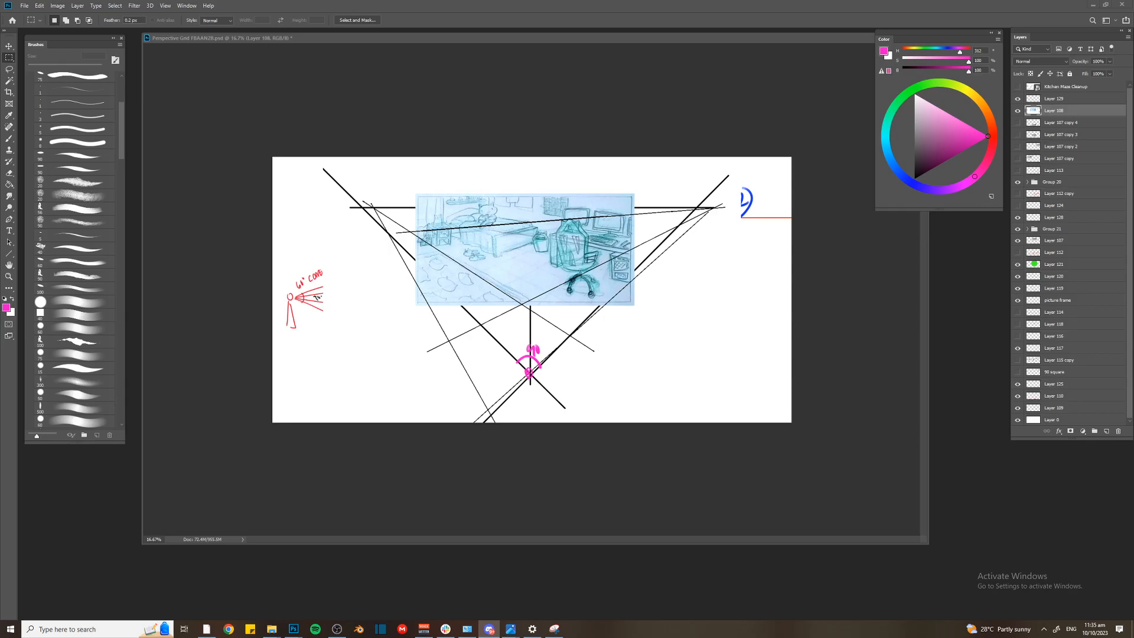
left_click(505, 209)
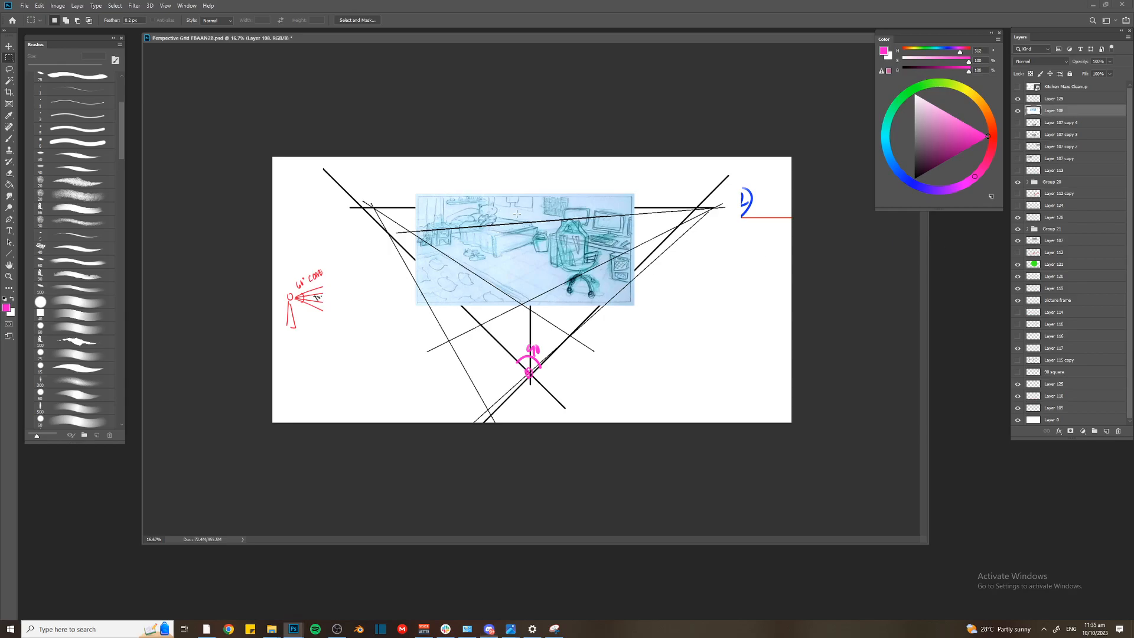
key("ctrl+plus")
key("alt+Tab")
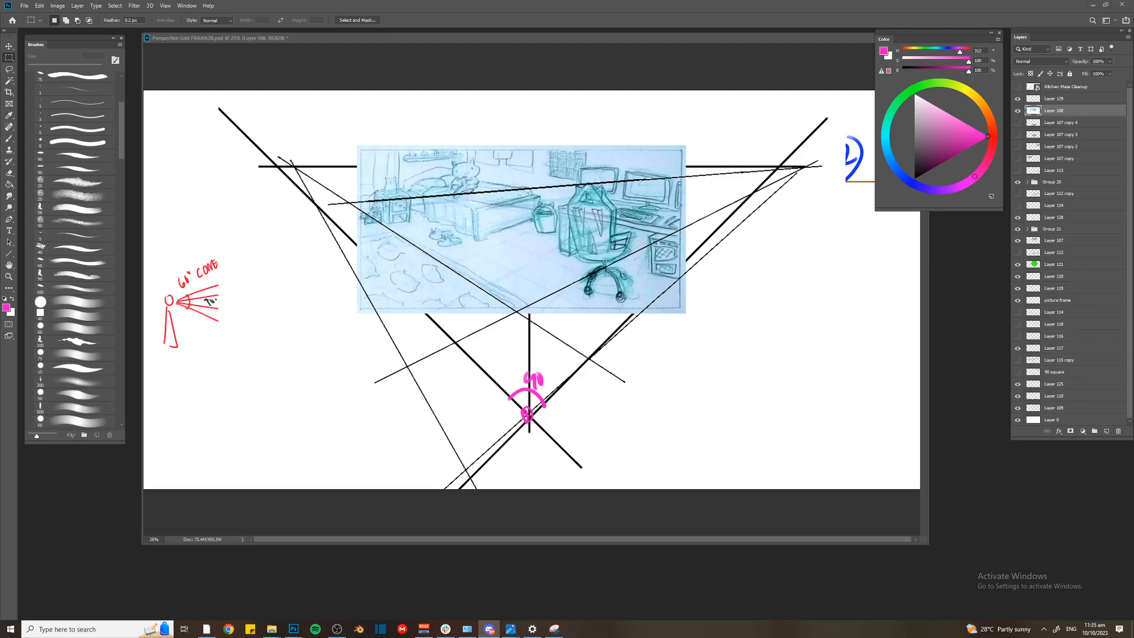
left_click(553, 252)
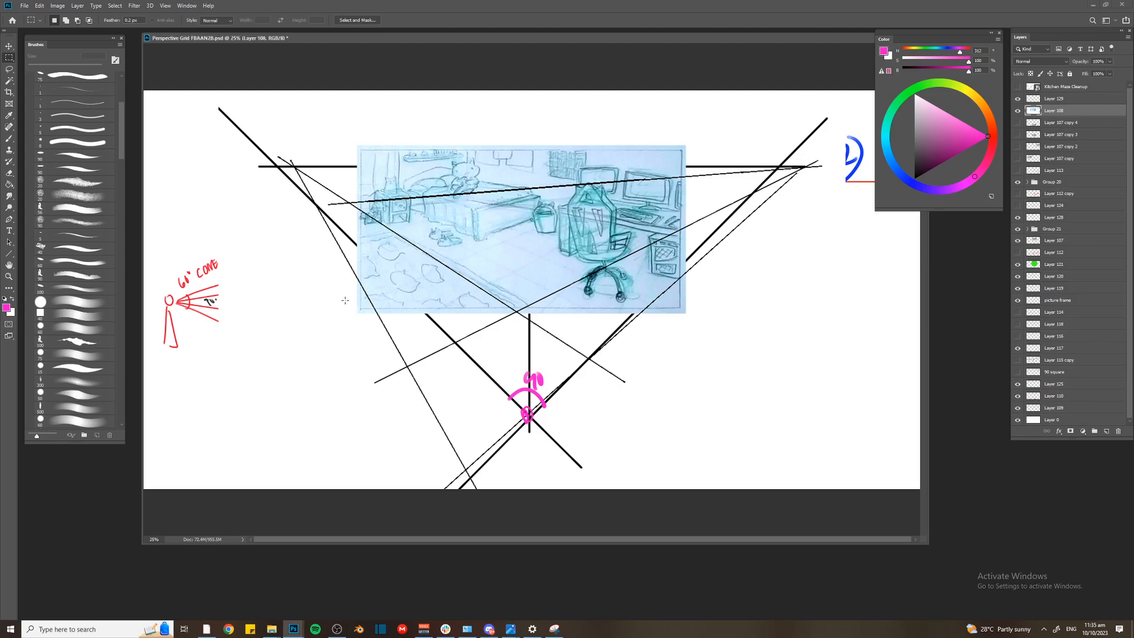
key("ctrl+v")
key("ctrl+t")
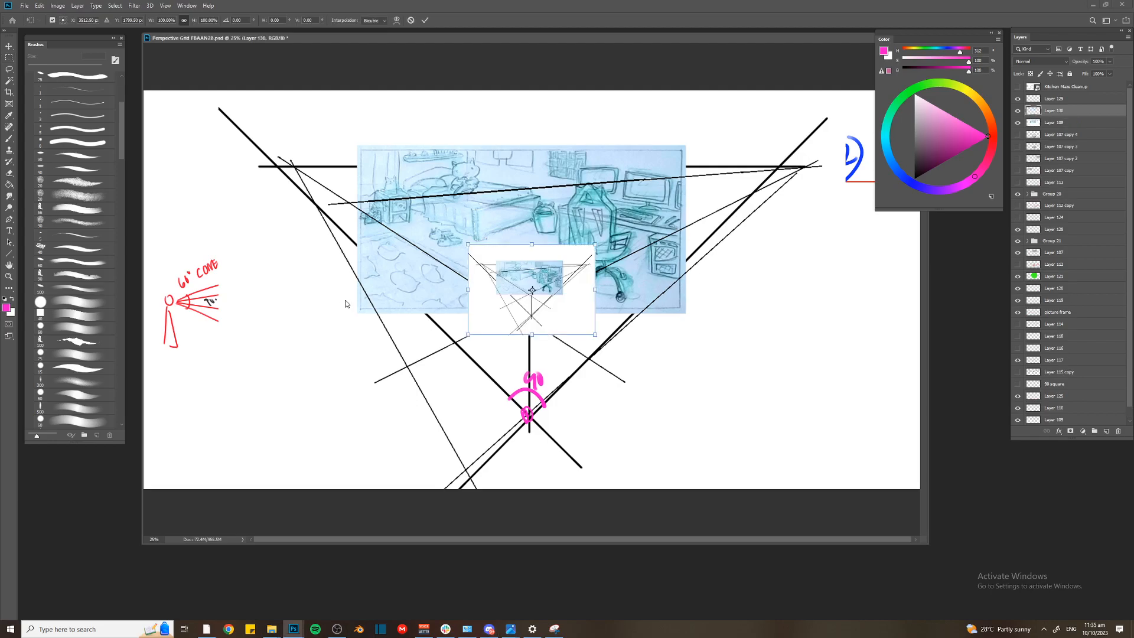
key("Escape")
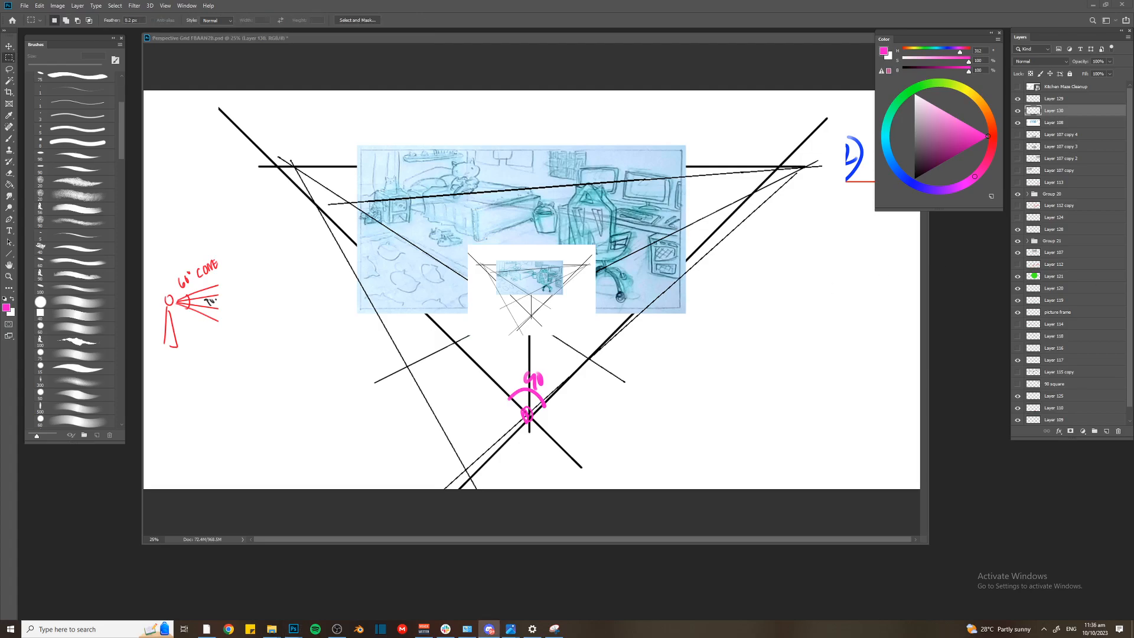
Paste the pencil thumbnail sheet, copy its upper-left bedroom sketch to a separate layer, and hide the full sheet
left_click(575, 277)
key("v")
key("ctrl+v")
key("m")
mouse_move(342, 172)
left_mouse_down()
mouse_move(510, 227)
mouse_move(520, 270)
left_mouse_up()
key("ctrl+j")
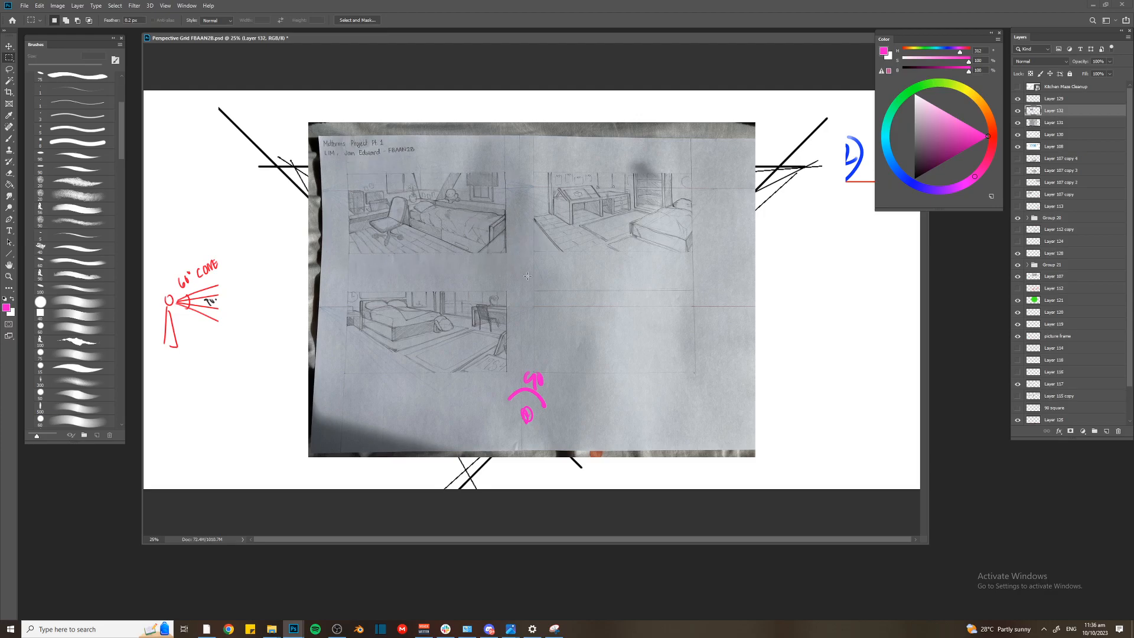
left_click(1018, 123)
Enlarge the extracted bedroom sketch and position it over the blue sketch
key("ctrl+t")
left_click_drag(463, 209, 534, 238)
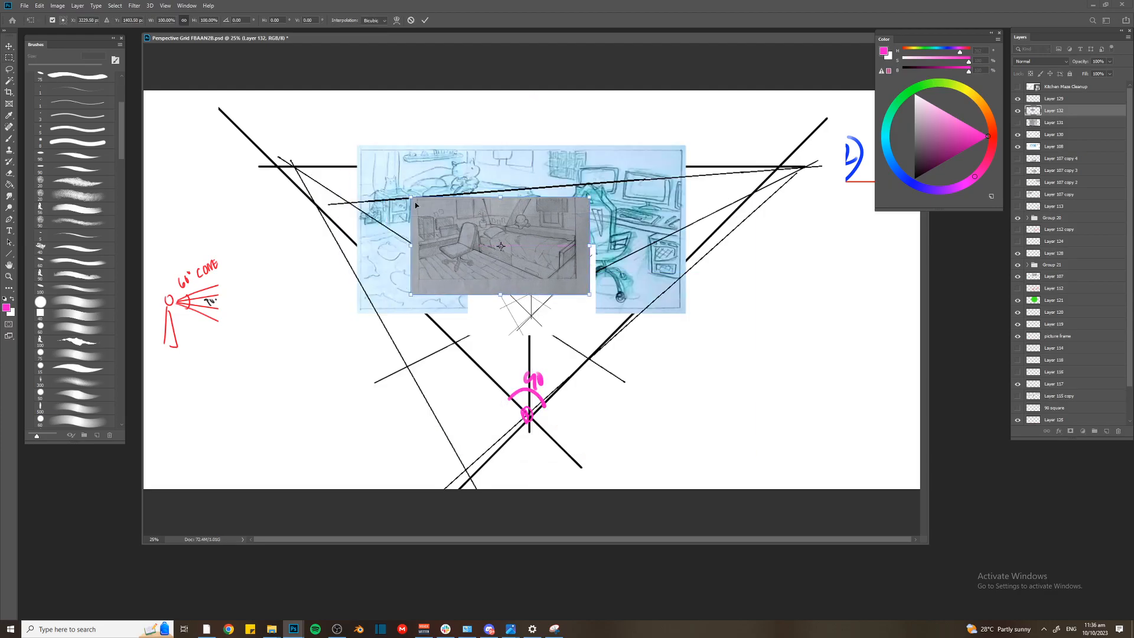
left_click_drag(592, 298, 647, 326)
left_click_drag(468, 229, 482, 208)
key("Return")
On a new layer, draw a straight pink horizon line across the bedroom sketch, extending well past both its sides
key("b")
key("ctrl+shift+n")
key("Return")
left_click_drag(242, 172, 823, 180)
Draw four pink perspective lines with the Line tool, fanning down from one point on the horizon left of the bedroom sketch
key("u")
left_click_drag(332, 172, 495, 442)
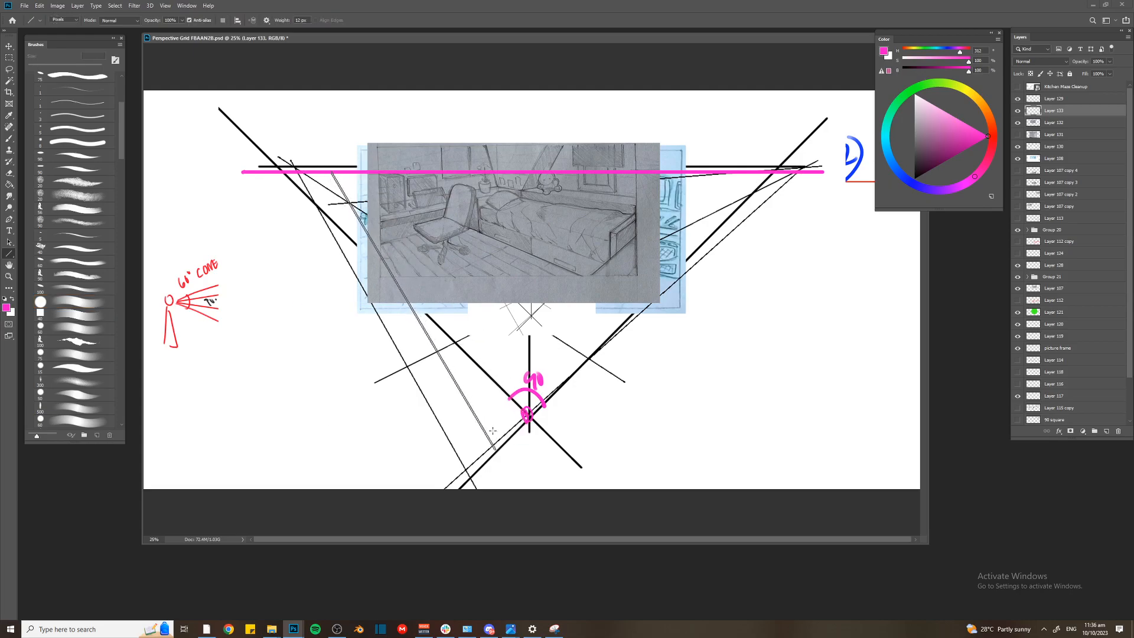
left_click_drag(331, 173, 522, 405)
mouse_move(332, 173)
left_mouse_down()
mouse_move(544, 378)
mouse_move(580, 398)
mouse_move(404, 214)
mouse_move(636, 405)
left_mouse_up()
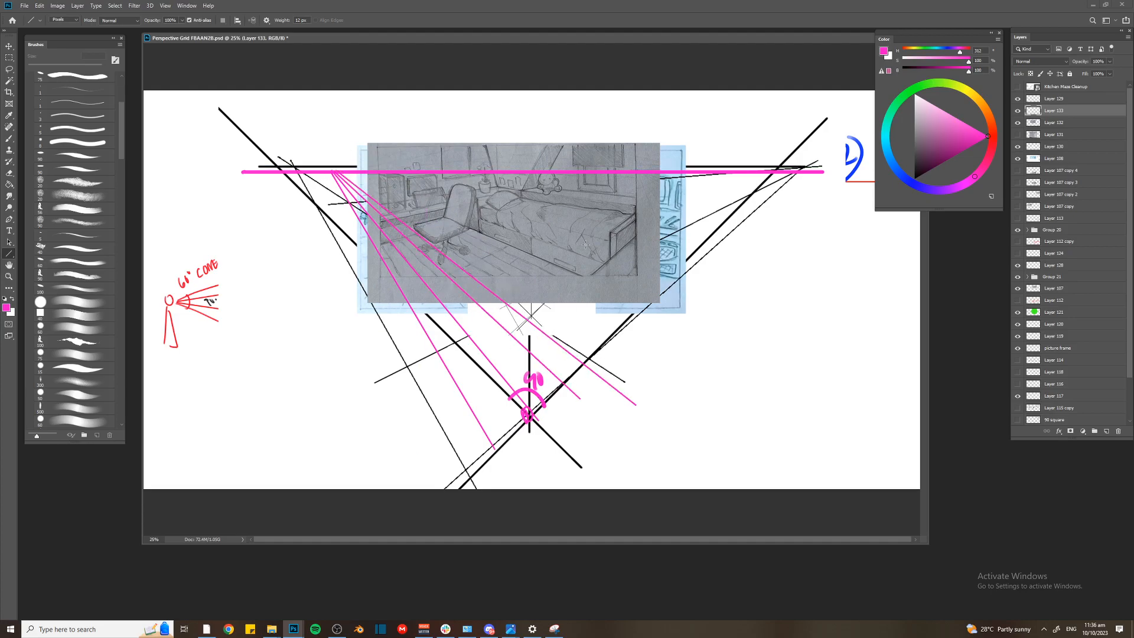
Mark the lines' vanishing point with a 40 px black dot and a circled VP1 label, and add a new layer
key("b")
left_click_drag(940, 169, 866, 223)
key("bracketright")
left_click_drag(336, 171, 341, 173)
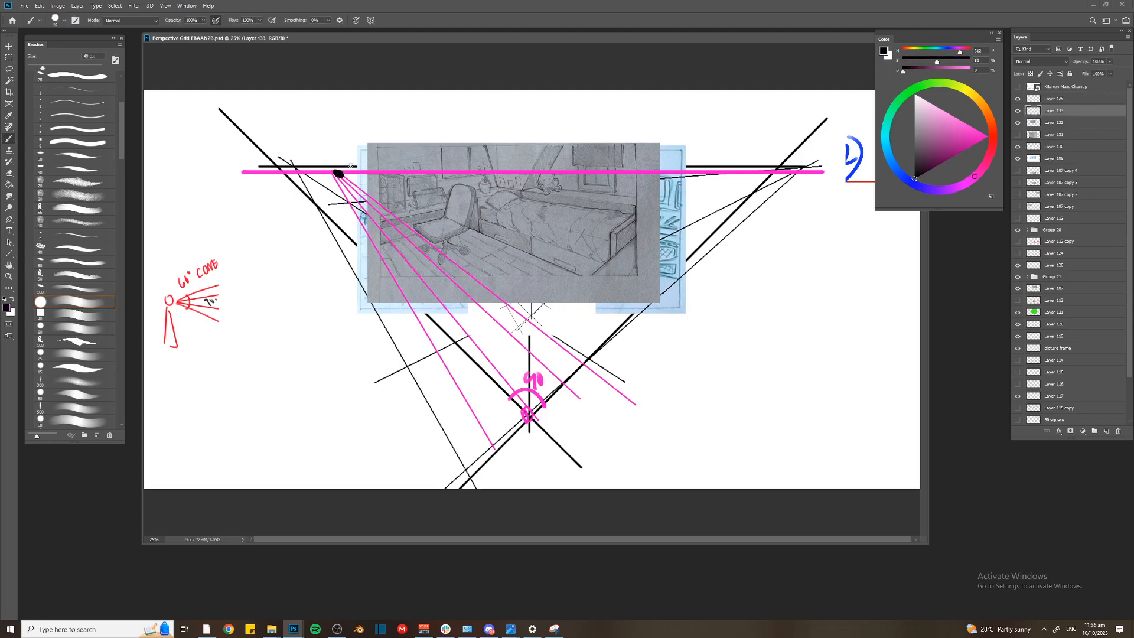
key("bracketleft")
key("bracketleft")
key("bracketleft")
mouse_move(318, 136)
left_mouse_down()
mouse_move(344, 143)
mouse_move(340, 116)
left_mouse_up()
key("ctrl+minus")
key("ctrl+shift+alt+n")
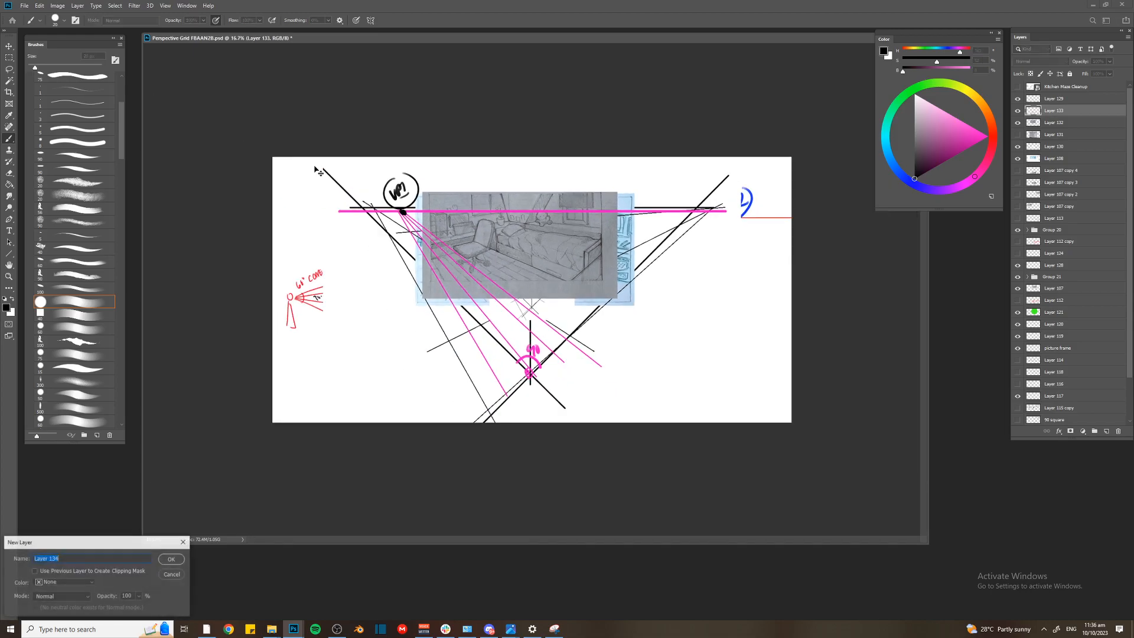
Toggle the visibility of the bedroom sketch, its perspective lines and Layer 108 to examine what lies beneath them
left_click(1019, 135)
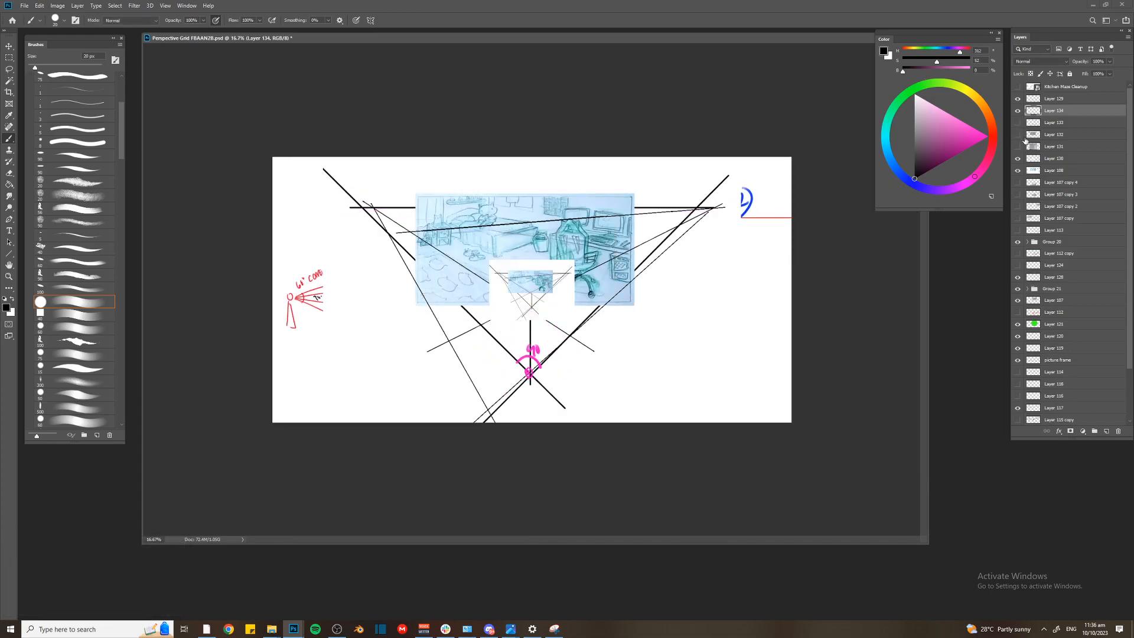
key("v")
left_click(731, 205)
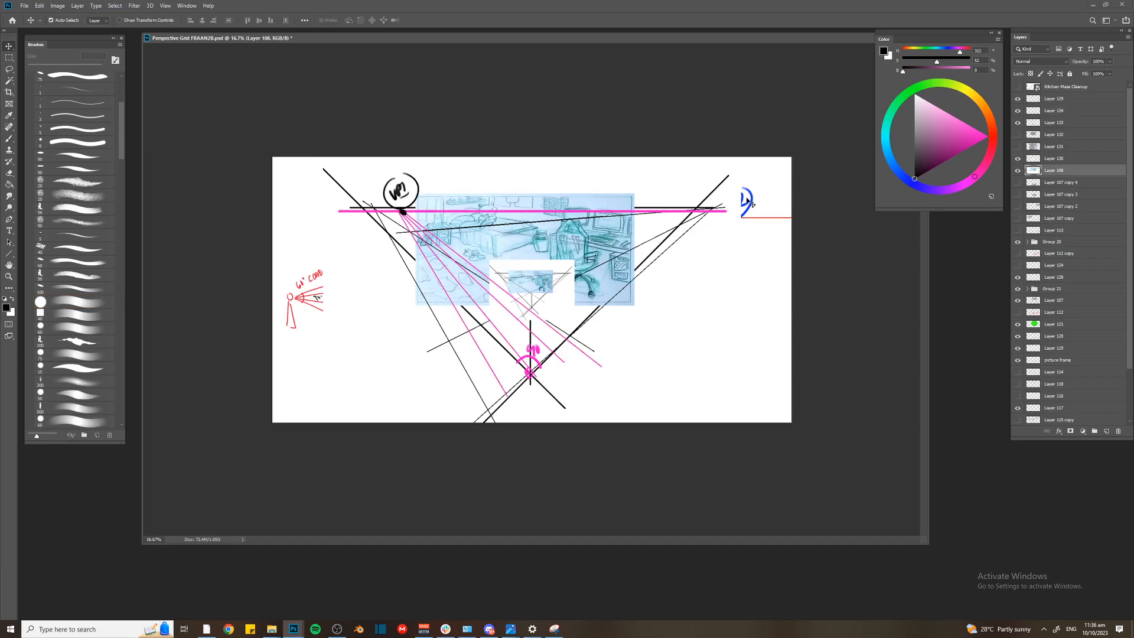
left_click(1018, 135)
left_click(1019, 171)
left_click(1018, 170)
left_click(1018, 171)
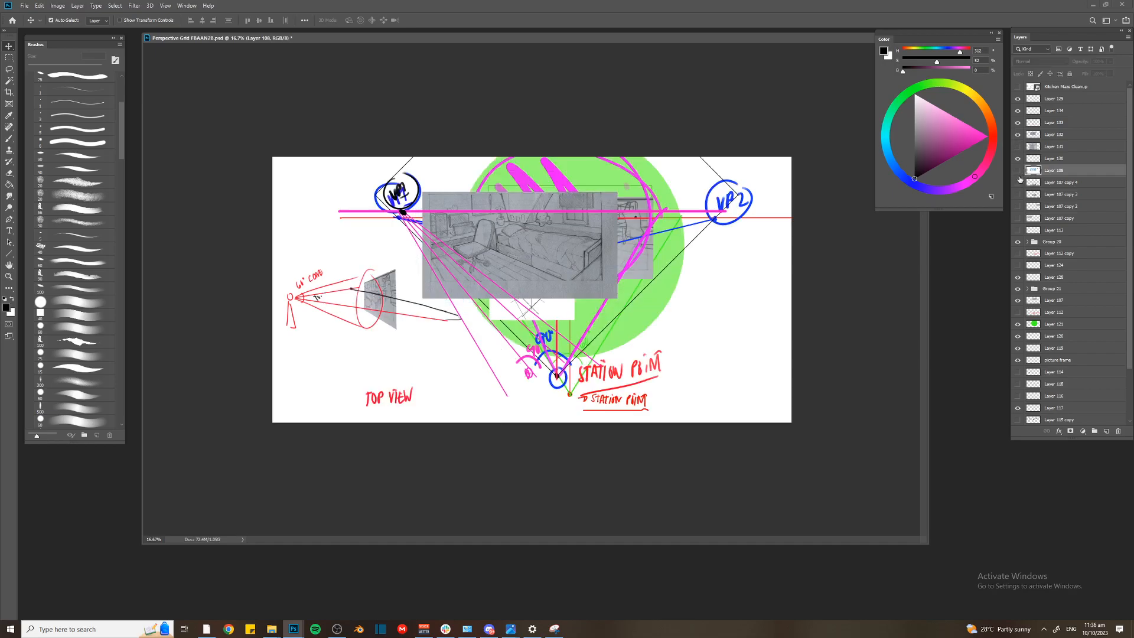
left_click(1018, 171)
Add a new layer above Layer 130 and fill it with white to cover the old sketches beneath the bedroom drawing
left_click(1054, 158)
left_click(1050, 219, "shift")
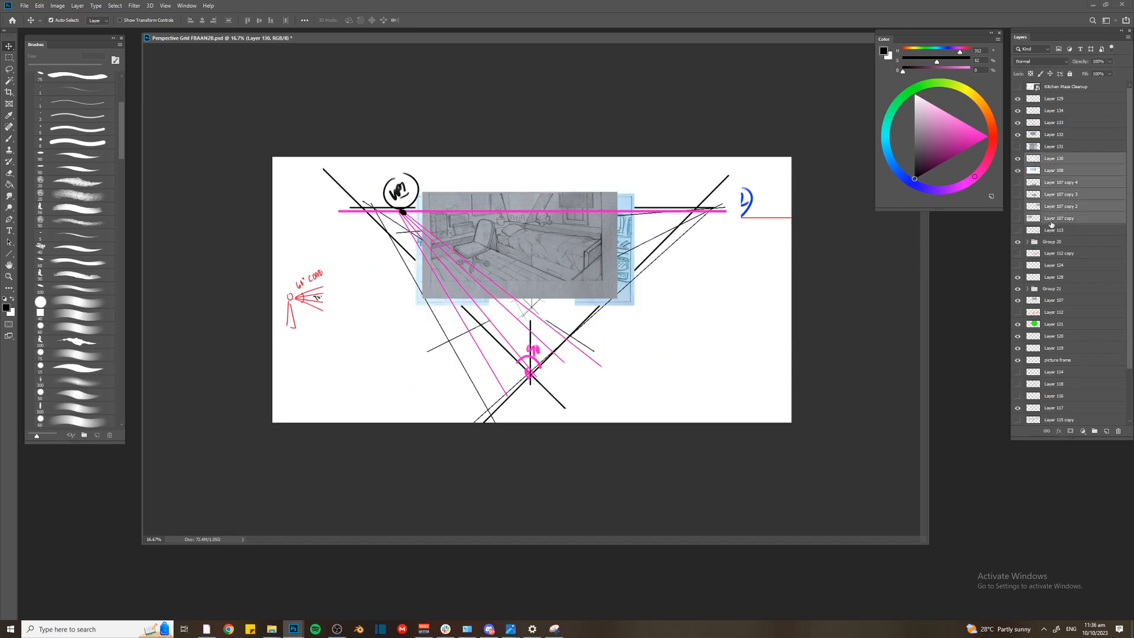
key("ctrl+shift+alt+n")
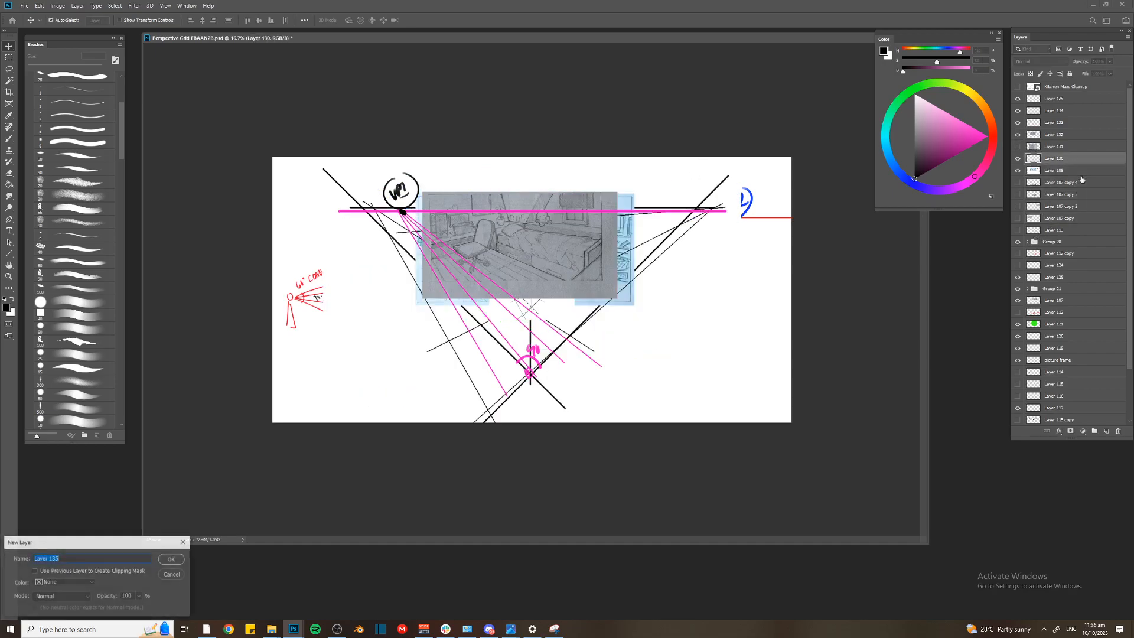
key("g")
key("x")
left_click(473, 184)
key("ctrl+equal")
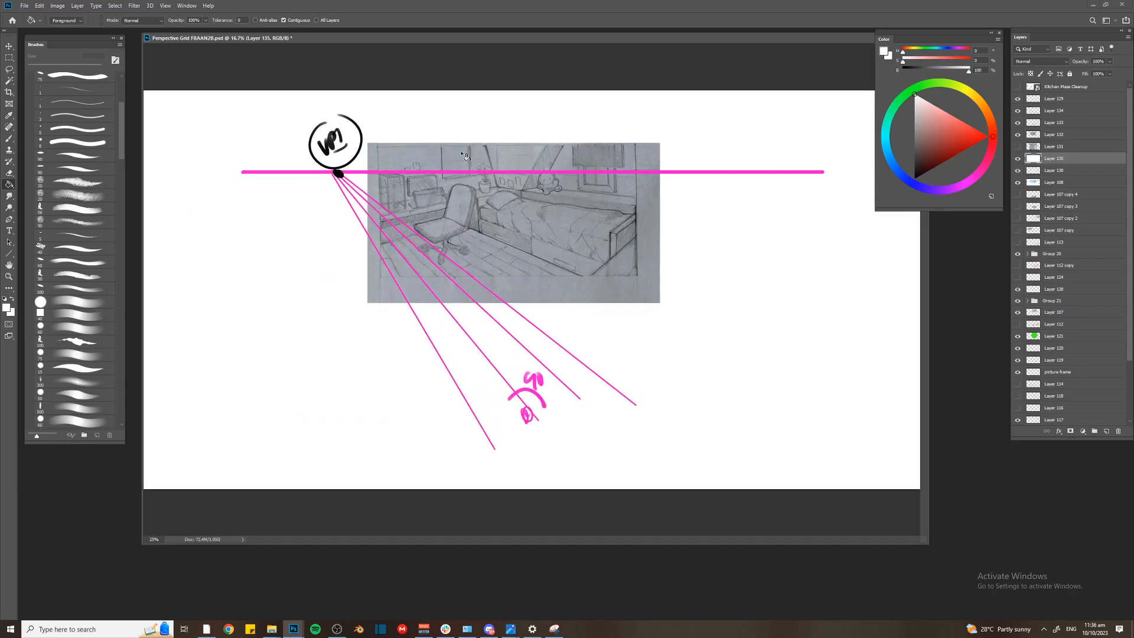
On Layer 133, make a rectangular selection around the VP1 label and the converging pink perspective lines
key("v")
left_click(347, 180)
key("b")
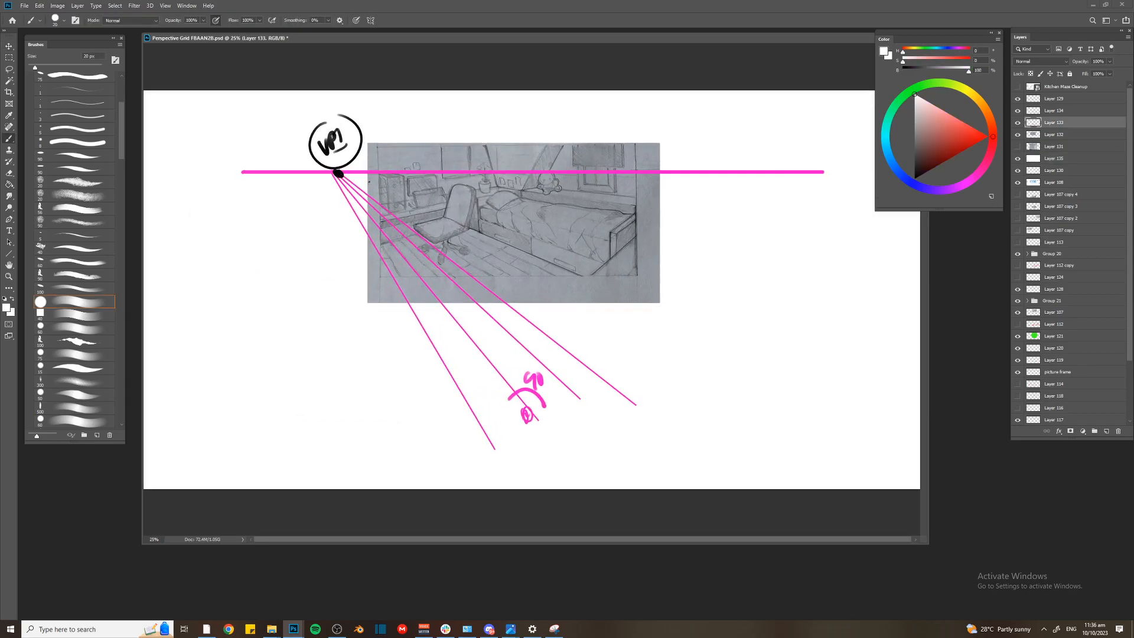
key("m")
left_click_drag(284, 121, 639, 475)
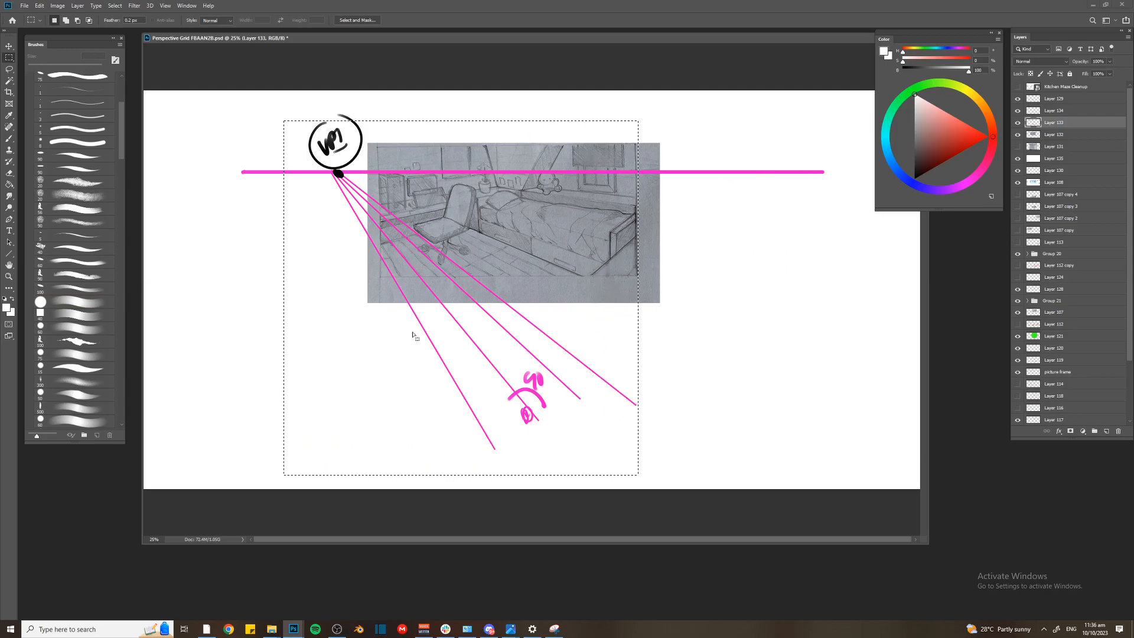
Try a Content-Aware fill at 100% opacity on the selected perspective lines
right_click(355, 269)
left_click(364, 314)
key("Escape")
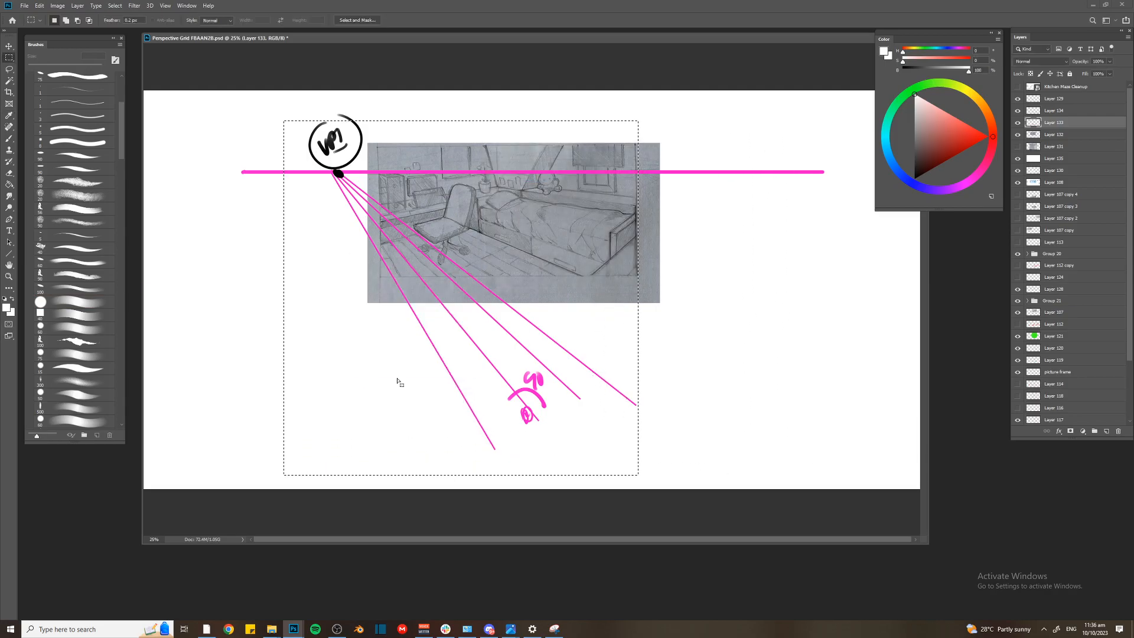
right_click(396, 369)
left_click(414, 459)
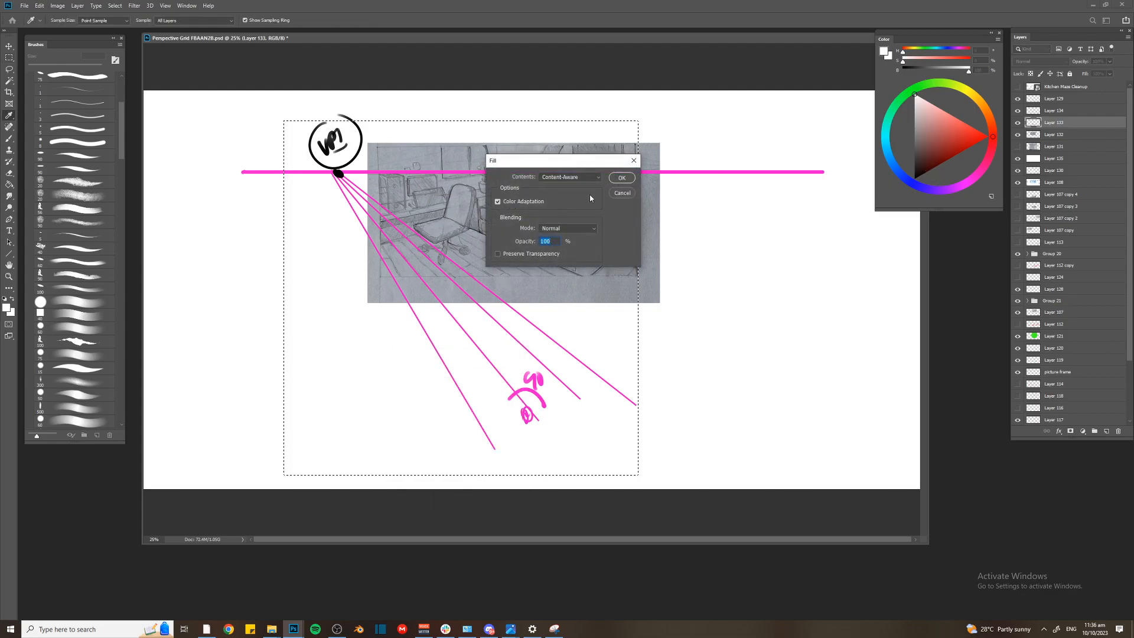
key("Return")
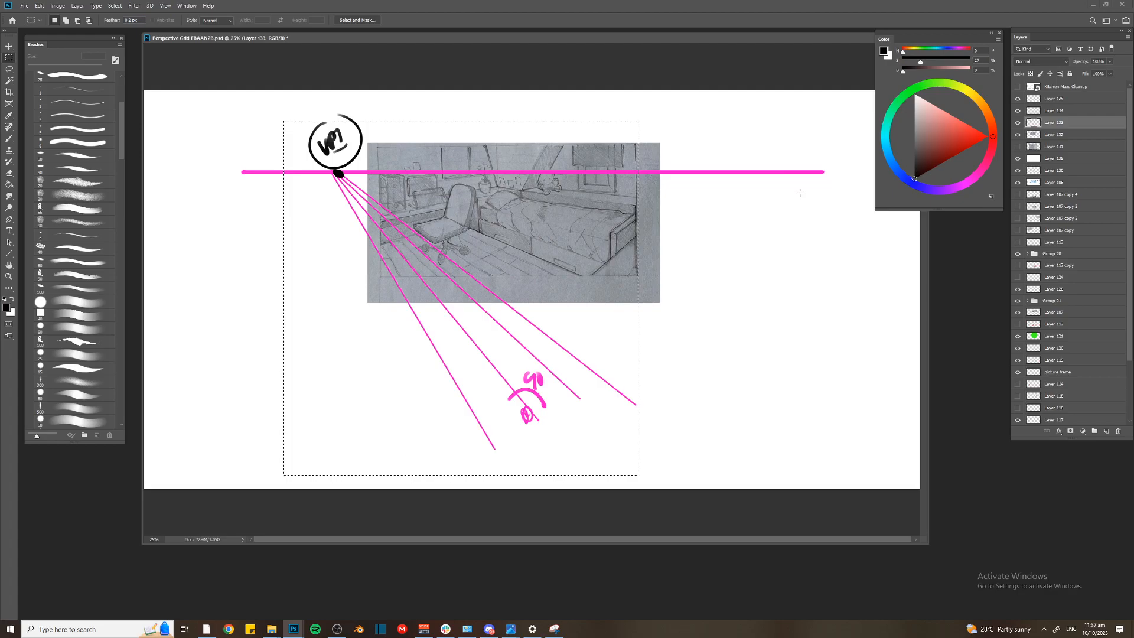
Stroke the rectangular selection with a black outline on Layer 133
key("b")
right_click(403, 252)
left_click(314, 357)
key("m")
right_click(313, 358)
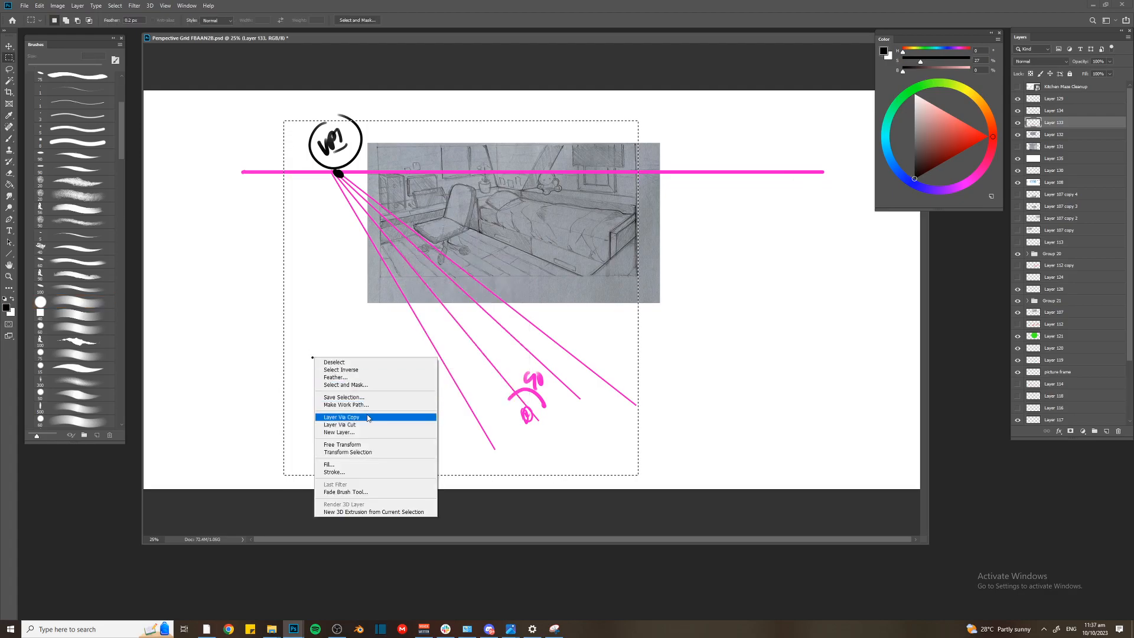
left_click(370, 464)
key("Return")
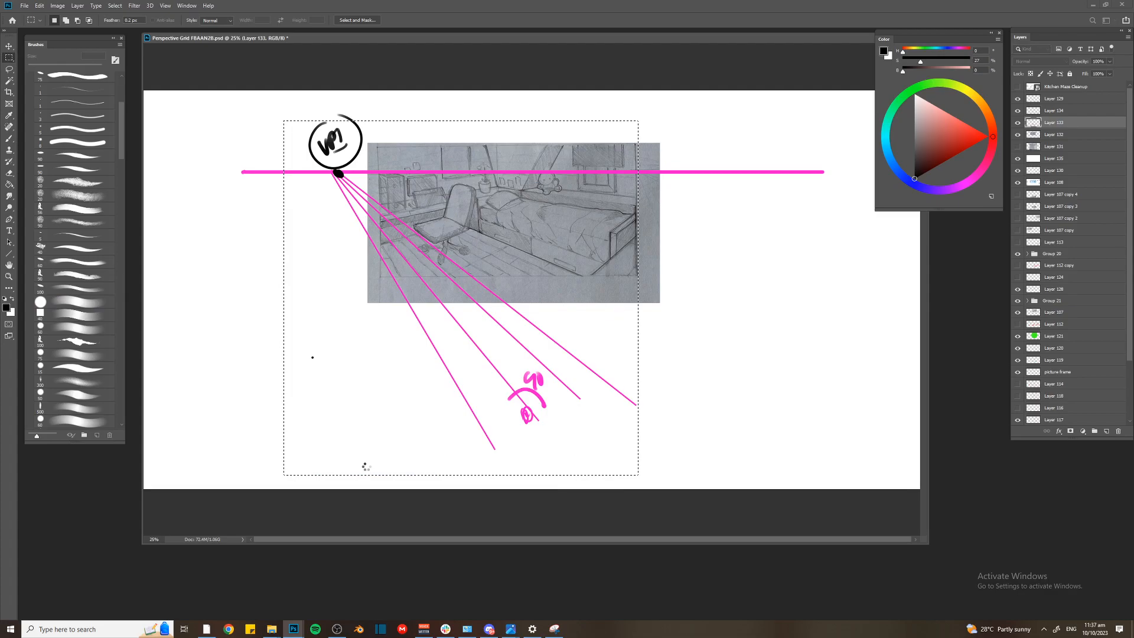
Try to rotate Layer 133 by 45 degrees together with the stroked square
key("ctrl+d")
key("ctrl+minus")
key("ctrl+t")
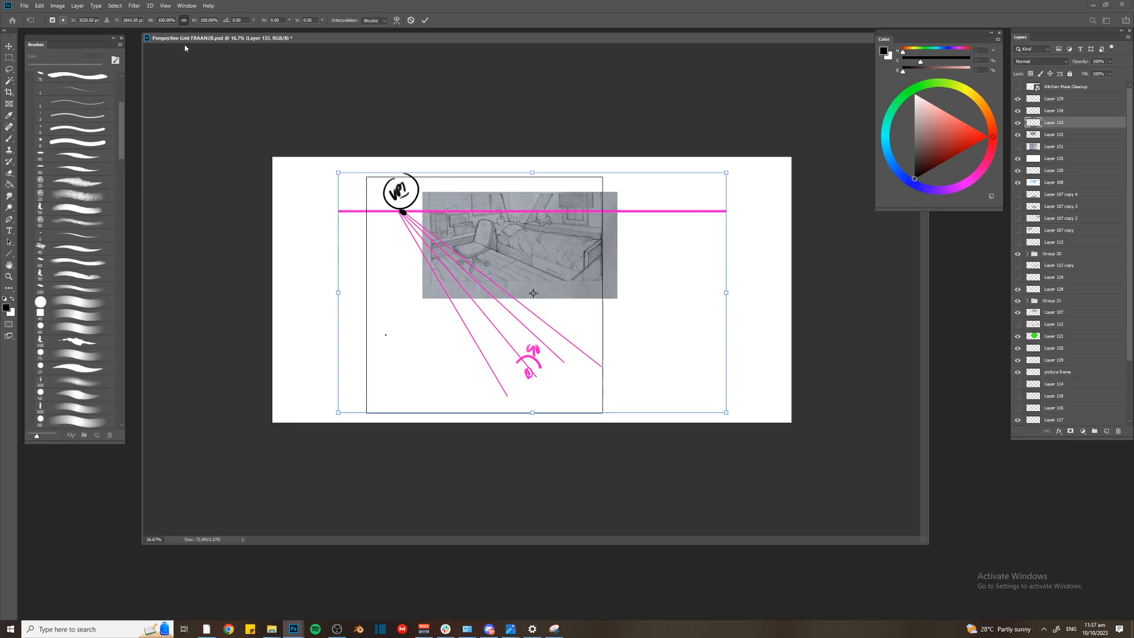
left_click(226, 21)
type("45")
key("Return")
key("Return")
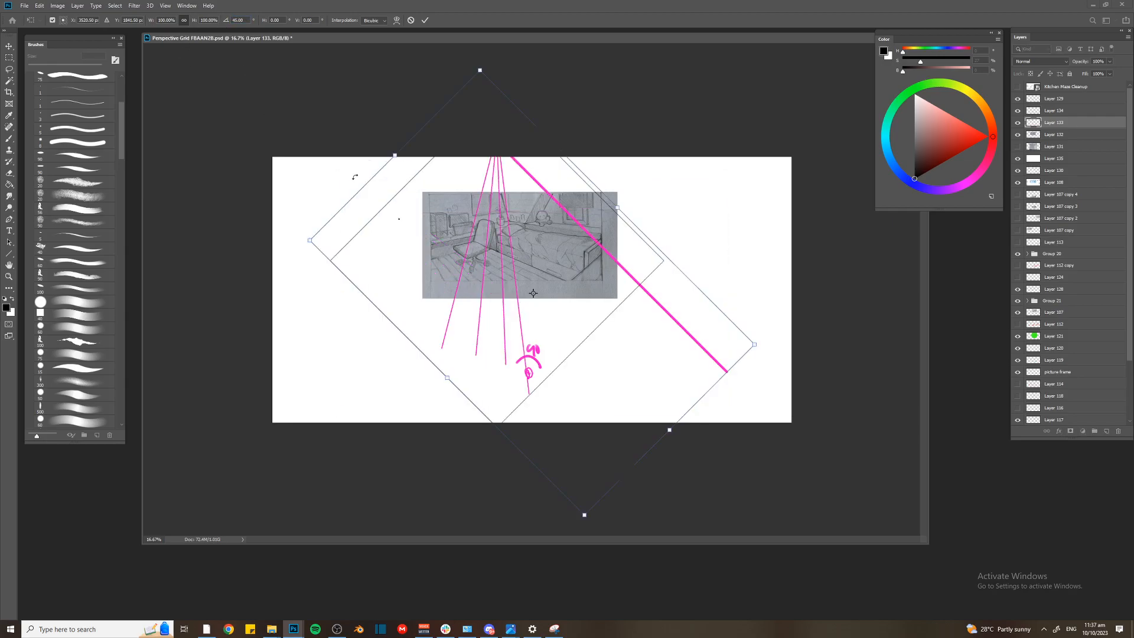
key("Escape")
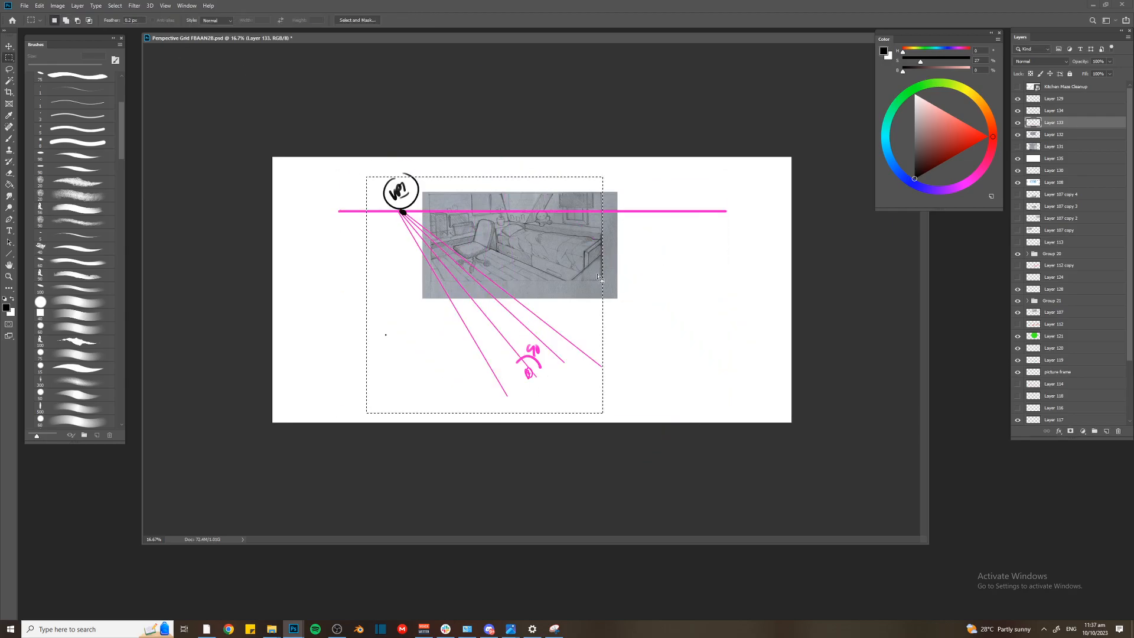
On a new layer above Layer 133, stroke the selection with a black outline and rotate the resulting square 45 degrees
key("ctrl+j")
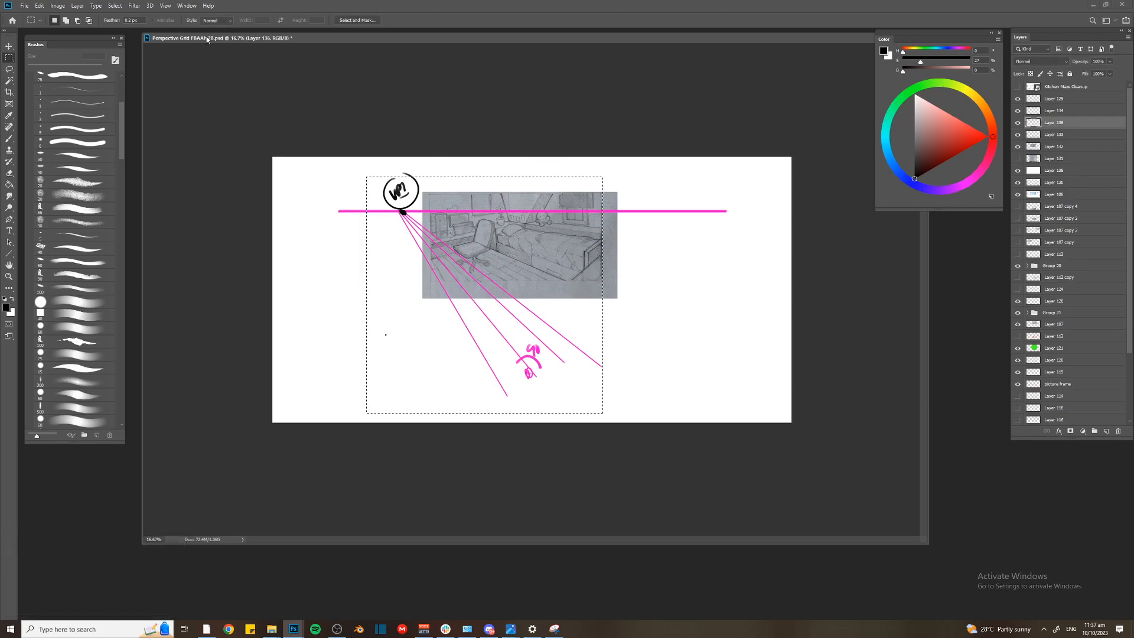
right_click(456, 246)
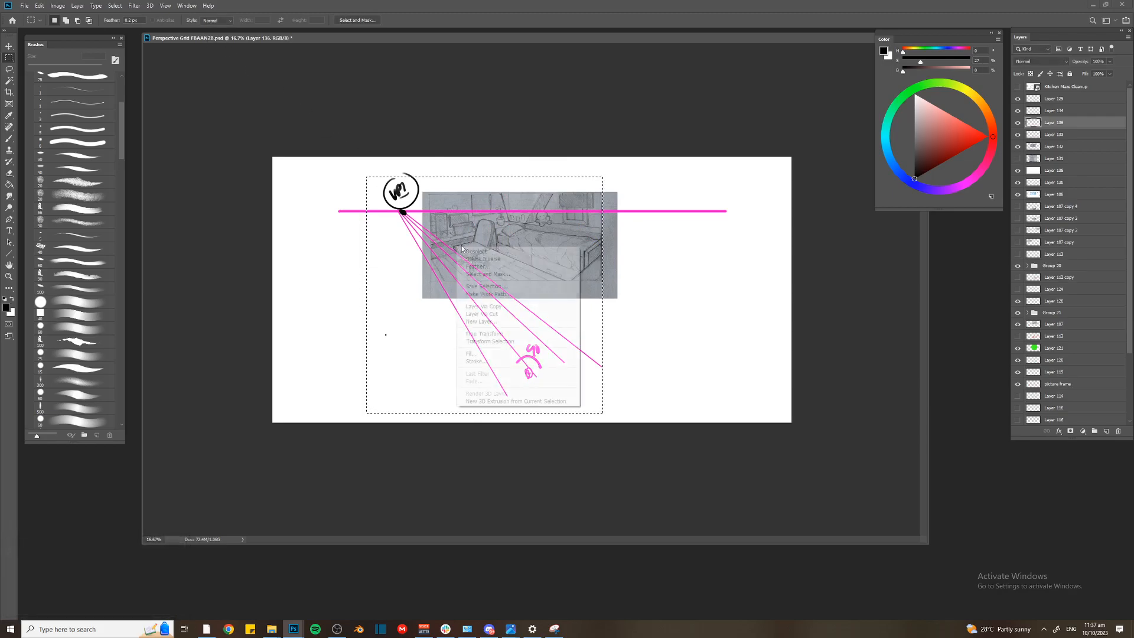
left_click(534, 357)
key("ctrl+t")
type("45")
key("Return")
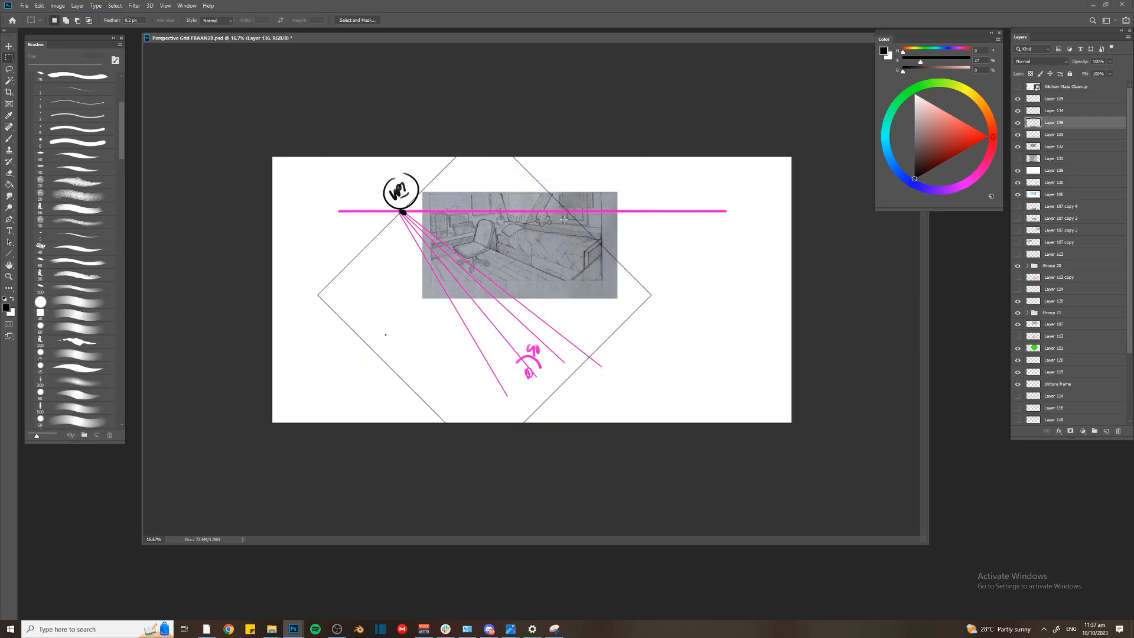
Move the diamond-shaped square so its lower corner sits at the station point below the bedroom drawing
key("ctrl+t")
left_click_drag(537, 242, 622, 157)
key("Return")
key("ctrl+plus")
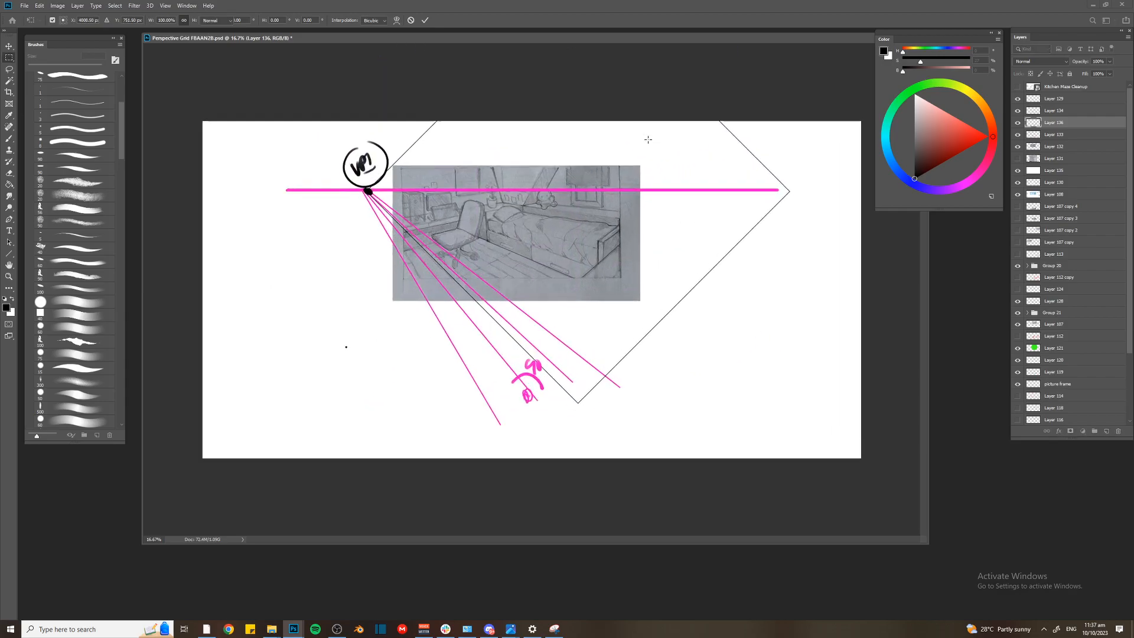
key("ctrl+minus")
key("ctrl+minus")
key("ctrl+t")
left_click_drag(473, 243, 507, 246)
key("ctrl+plus")
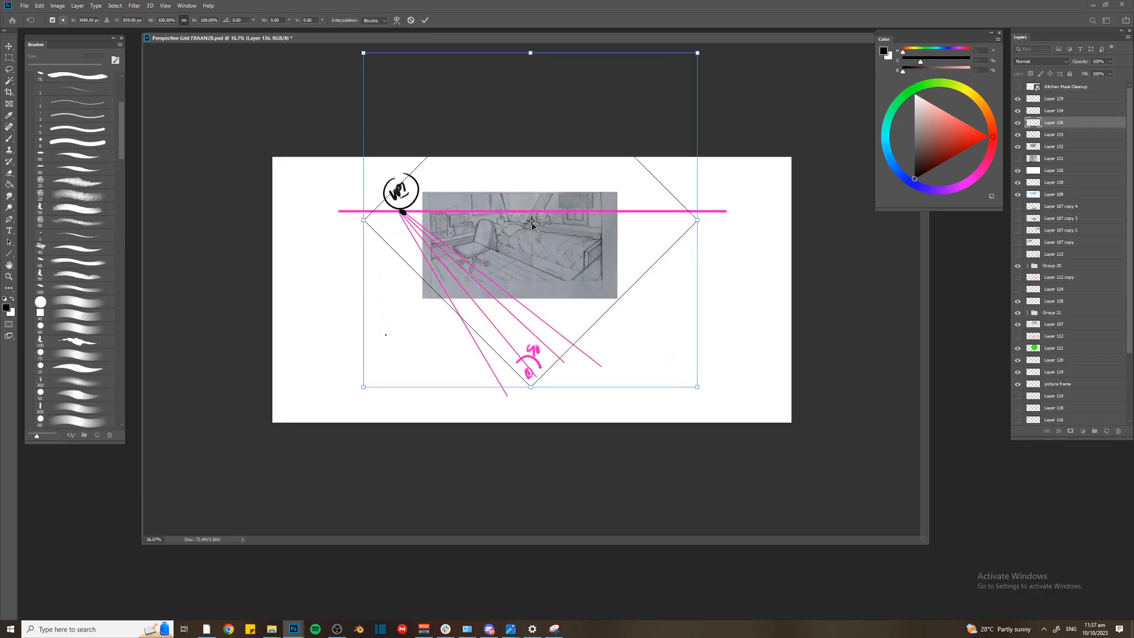
Rotate the square slightly clockwise and reposition its lower corner at the station point
left_click_drag(729, 380, 736, 403)
key("Return")
key("ctrl+t")
mouse_move(542, 235)
left_mouse_down()
mouse_move(539, 312)
mouse_move(538, 244)
left_mouse_up()
key("Return")
key("ctrl+t")
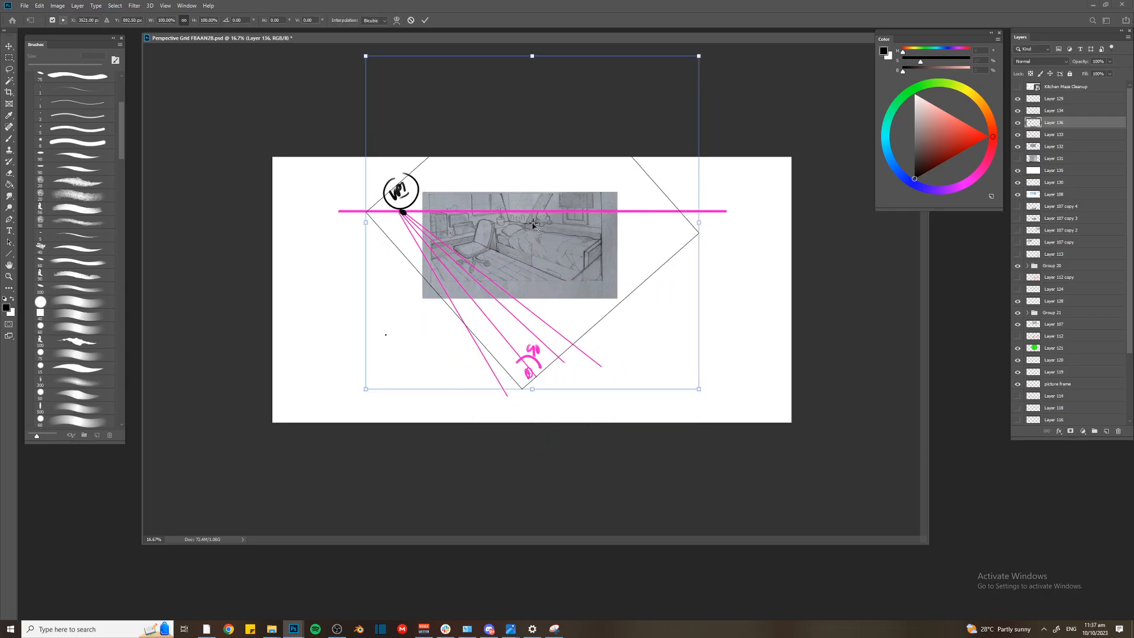
key("ctrl+plus")
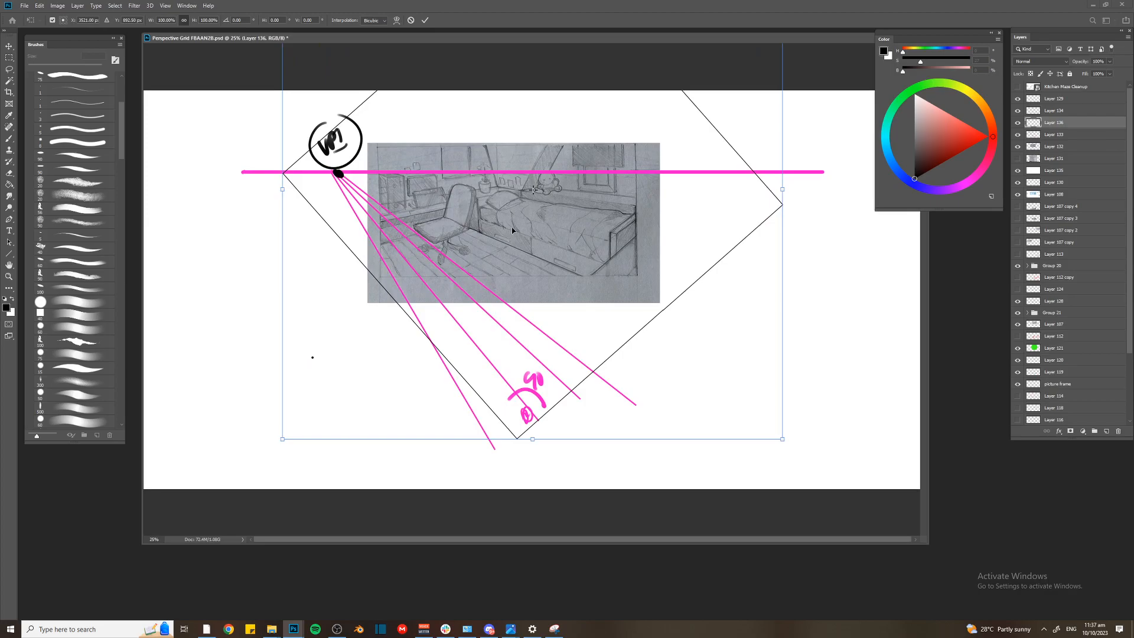
key("Return")
Compare the view without the square, then move it down so its lower corner sits below the 90-degree mark
left_click(1018, 122)
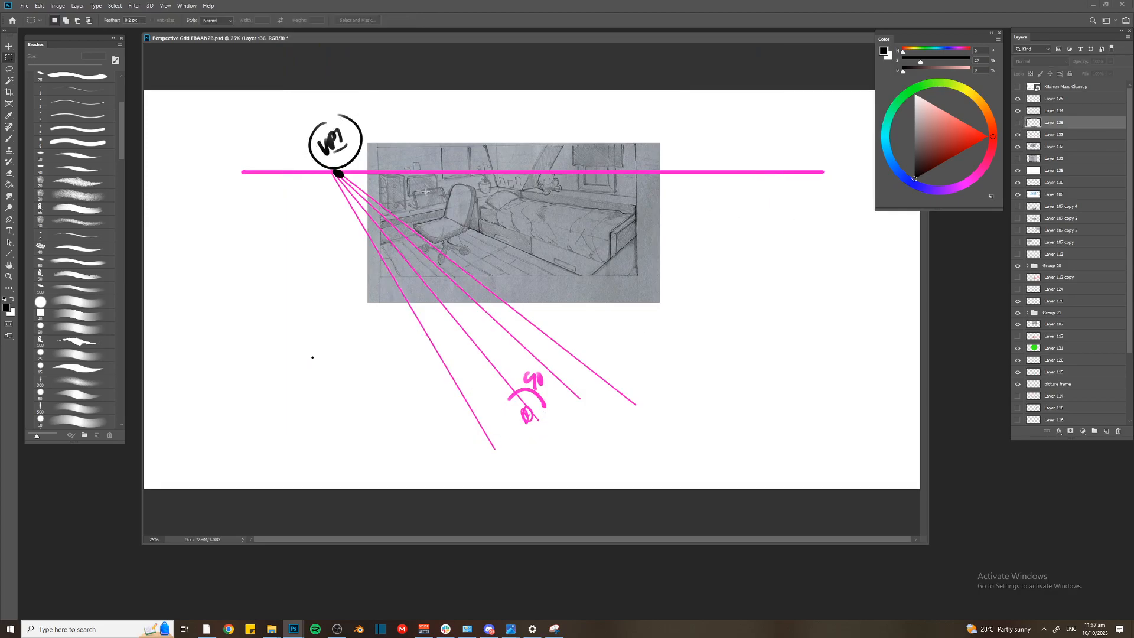
key("ctrl+z")
key("ctrl+t")
left_click_drag(514, 218, 521, 206)
left_click_drag(511, 245, 491, 280)
key("Return")
key("ctrl+minus")
key("m")
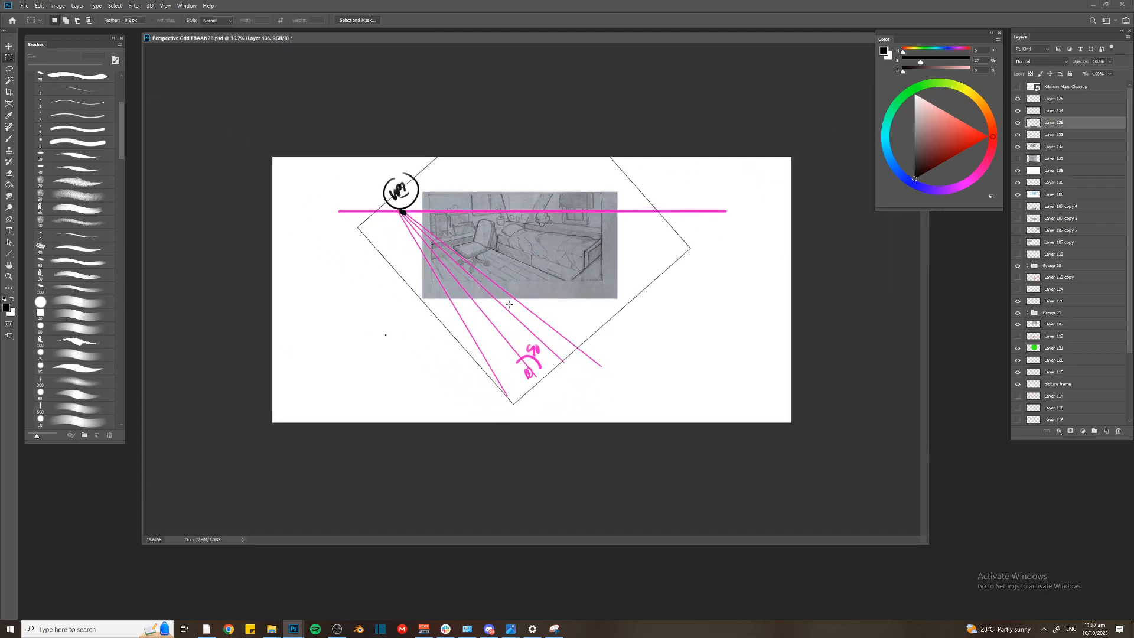
key("ctrl+t")
left_click_drag(511, 308, 519, 308)
key("Return")
On a new layer, paint a vertical red line from the middle of the bedroom drawing down to the square's lower corner
key("ctrl+shift+n")
key("Return")
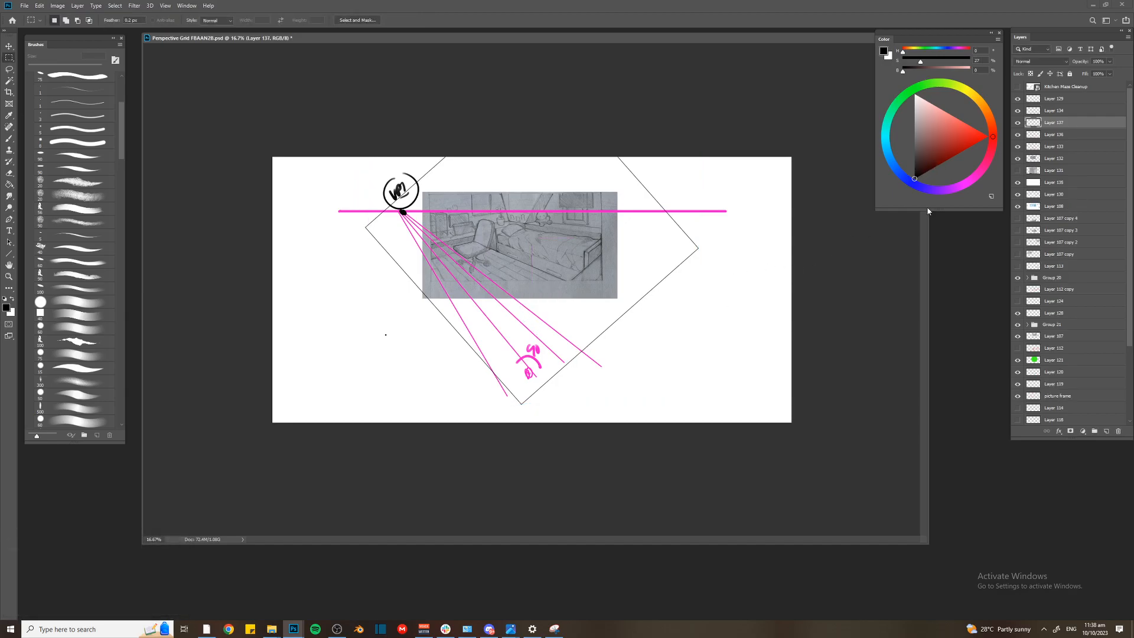
left_click(988, 136)
key("b")
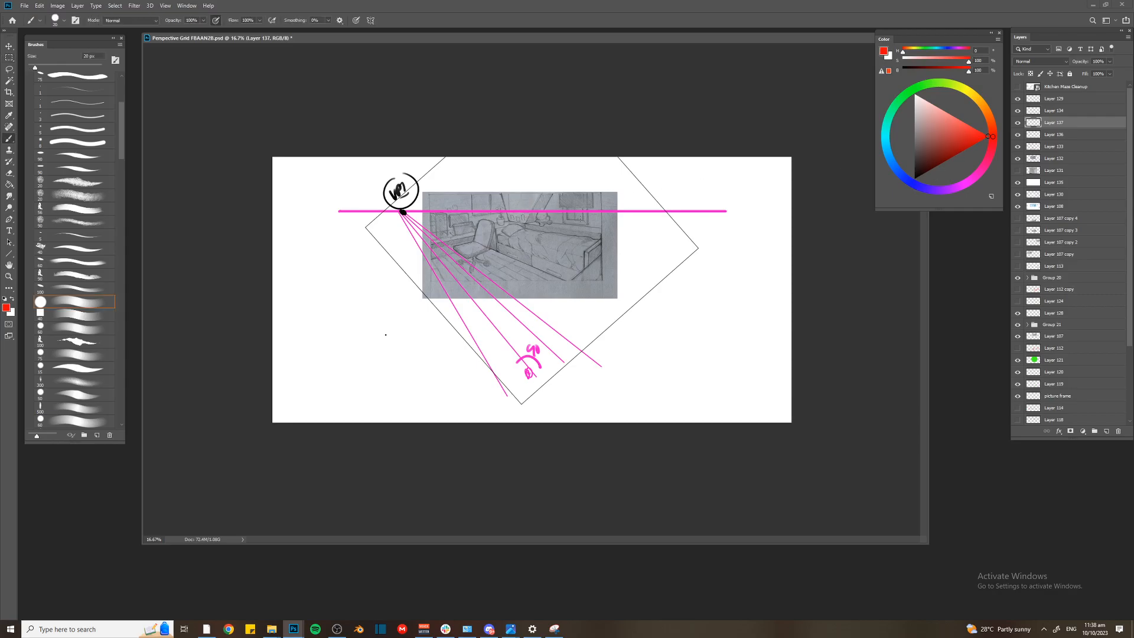
left_click_drag(519, 231, 520, 409)
Rotate the square on Layer 136 about its lower corner so that one side runs up to VP1
left_click(1045, 135)
left_click(1018, 135)
left_click(1017, 135)
key("ctrl+t")
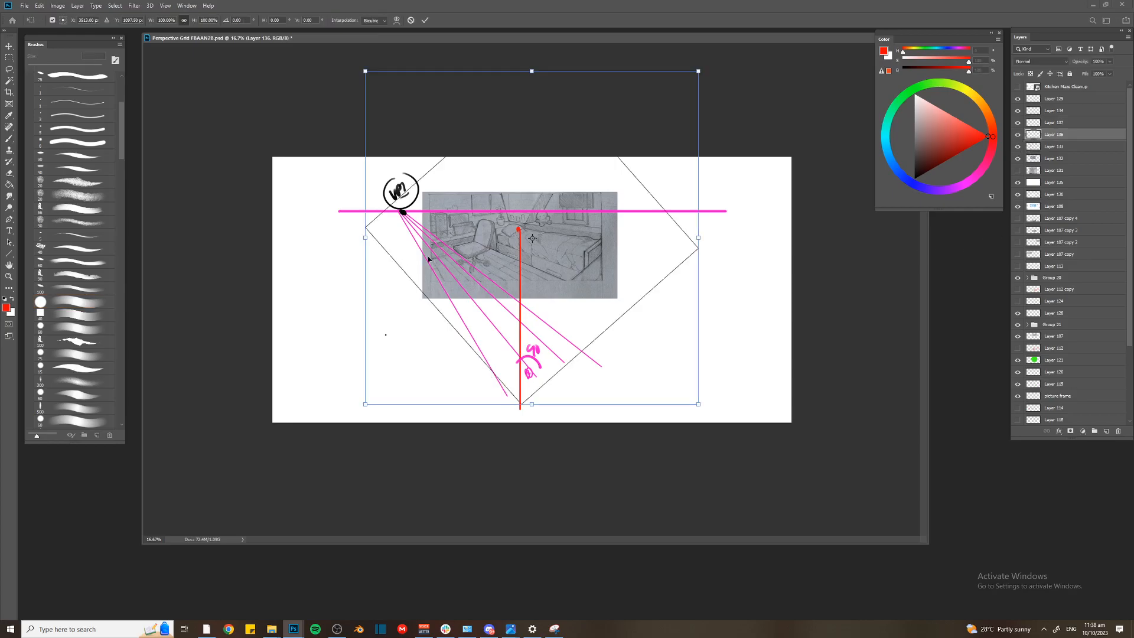
left_click_drag(532, 238, 521, 405)
key("b")
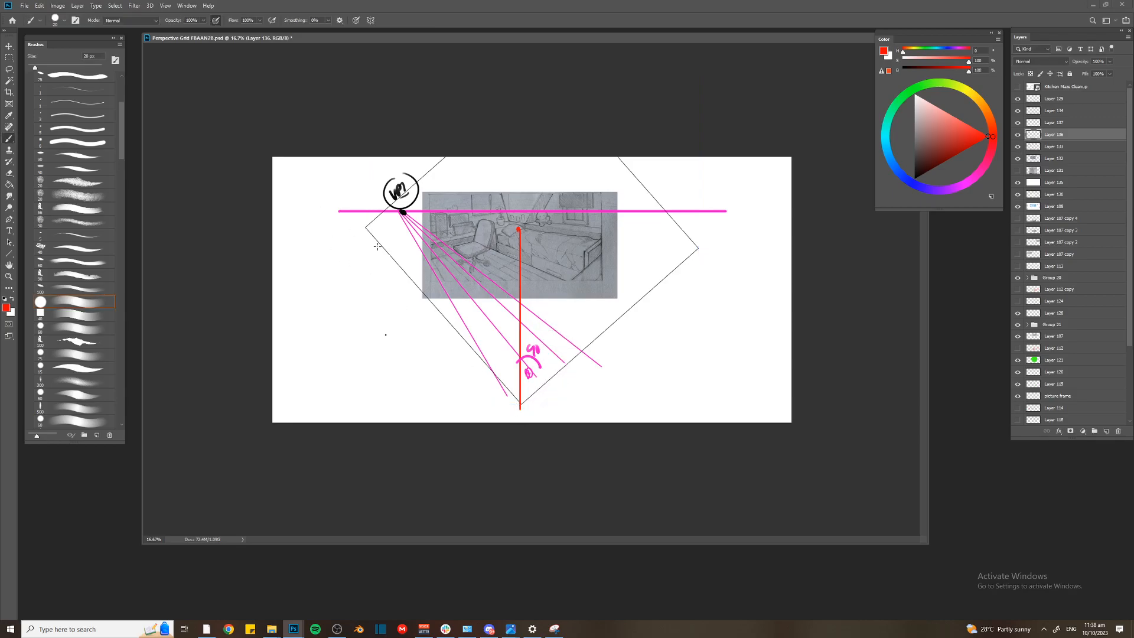
key("ctrl+t")
left_click_drag(534, 242, 521, 404)
mouse_move(708, 411)
left_mouse_down()
mouse_move(710, 399)
mouse_move(707, 441)
left_mouse_up()
key("Return")
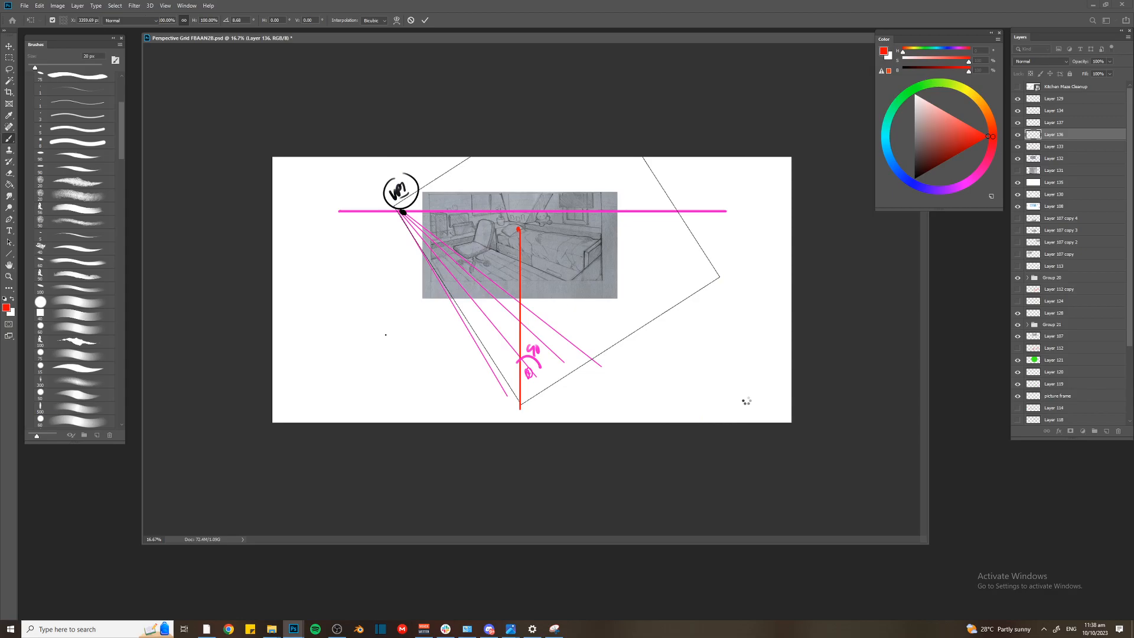
Try to shift the rotated square slightly downward
key("b")
key("ctrl+t")
left_click_drag(550, 259, 537, 286)
key("Return")
key("ctrl+z")
Fine-tune the square's rotation about its lower corner to align its side with VP1
key("ctrl+t")
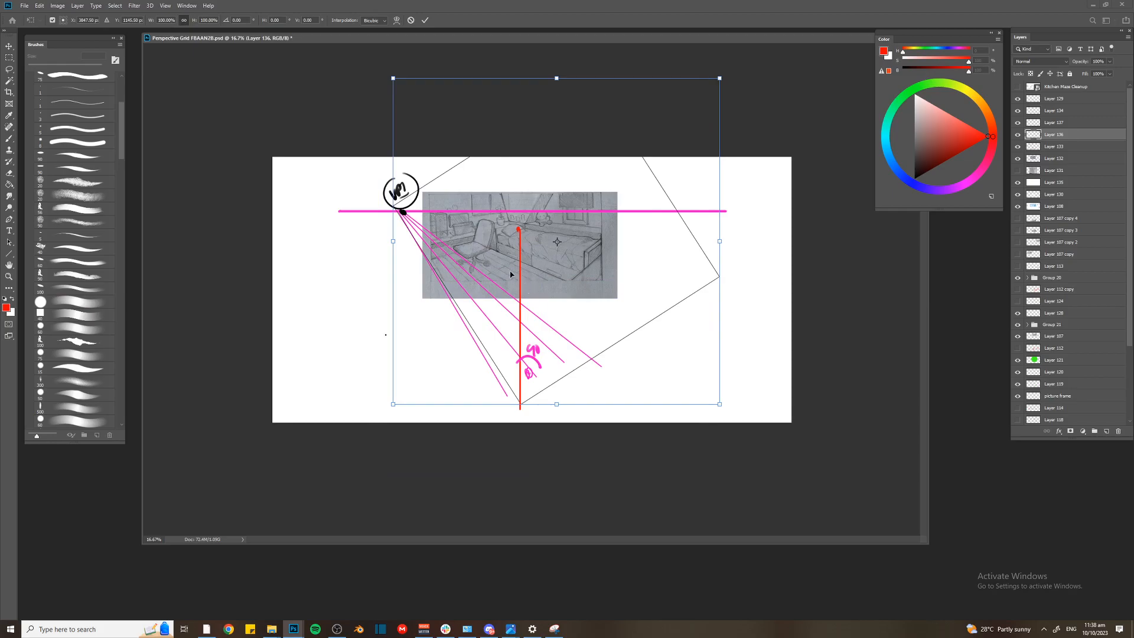
left_click_drag(557, 242, 522, 403)
left_click_drag(378, 76, 385, 78)
key("Return")
key("ctrl+t")
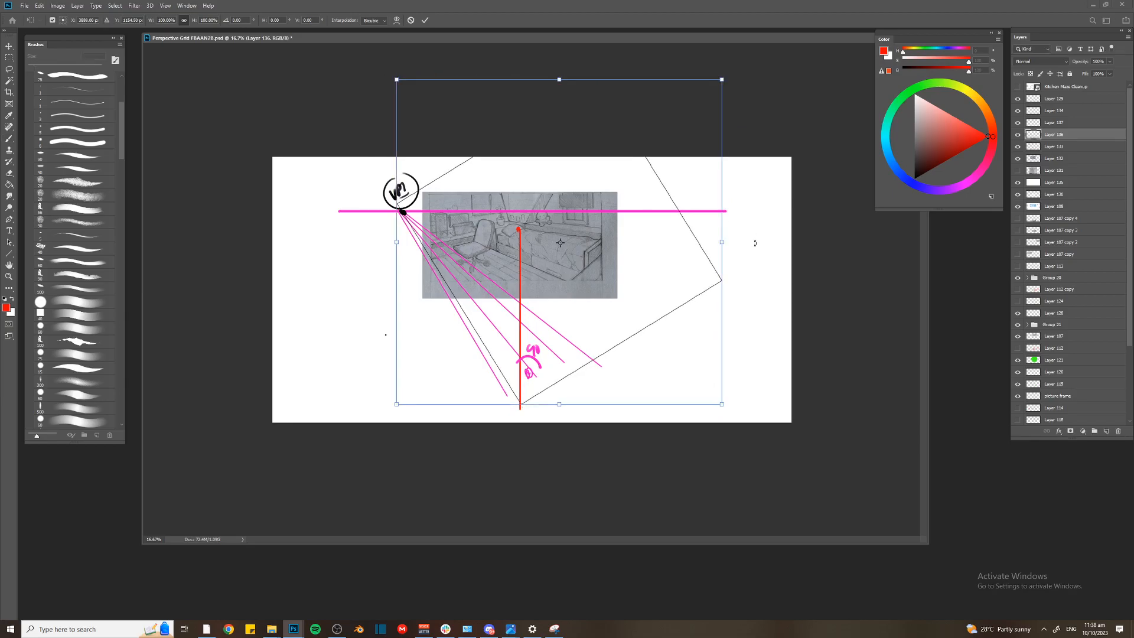
key("ctrl+minus")
left_click_drag(675, 129, 723, 82)
key("Escape")
Move all layers from Layer 132 up to Kitchen-Maze Cleanup together towards the left edge of the canvas
left_click(1065, 158)
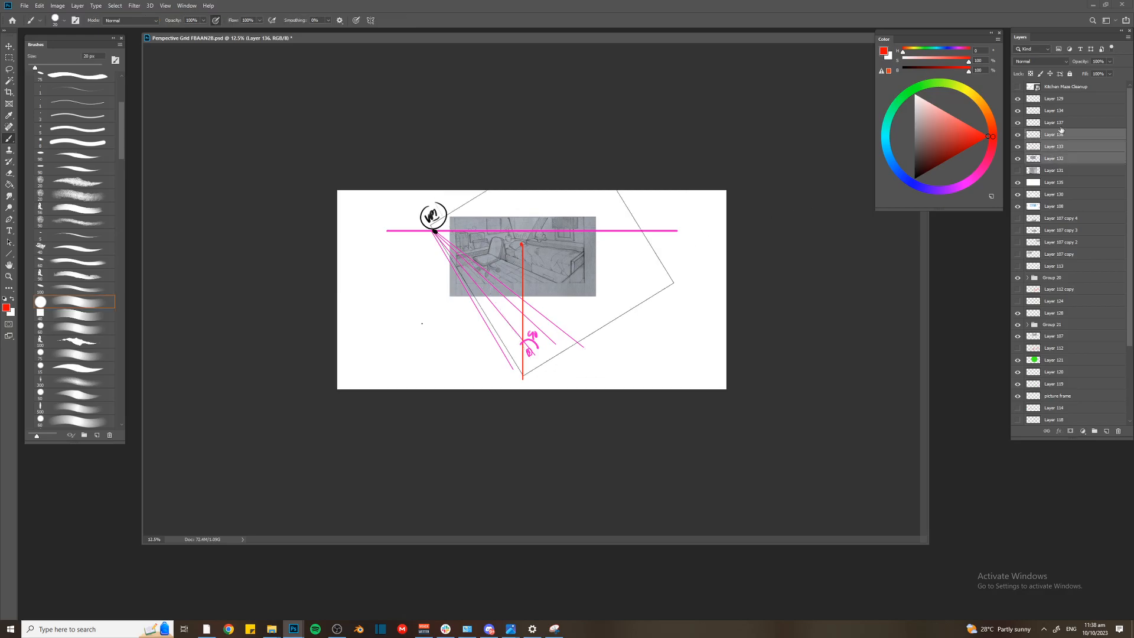
left_click(1054, 89, "shift")
key("ctrl+t")
left_click_drag(591, 237, 542, 238)
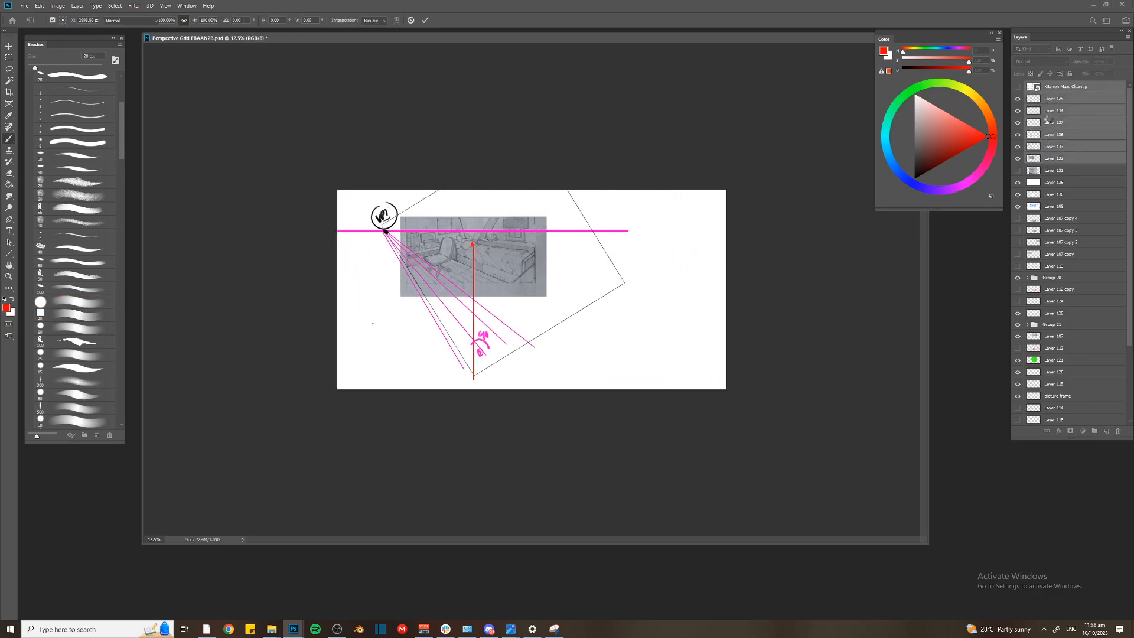
key("ctrl+plus")
key("Return")
key("v")
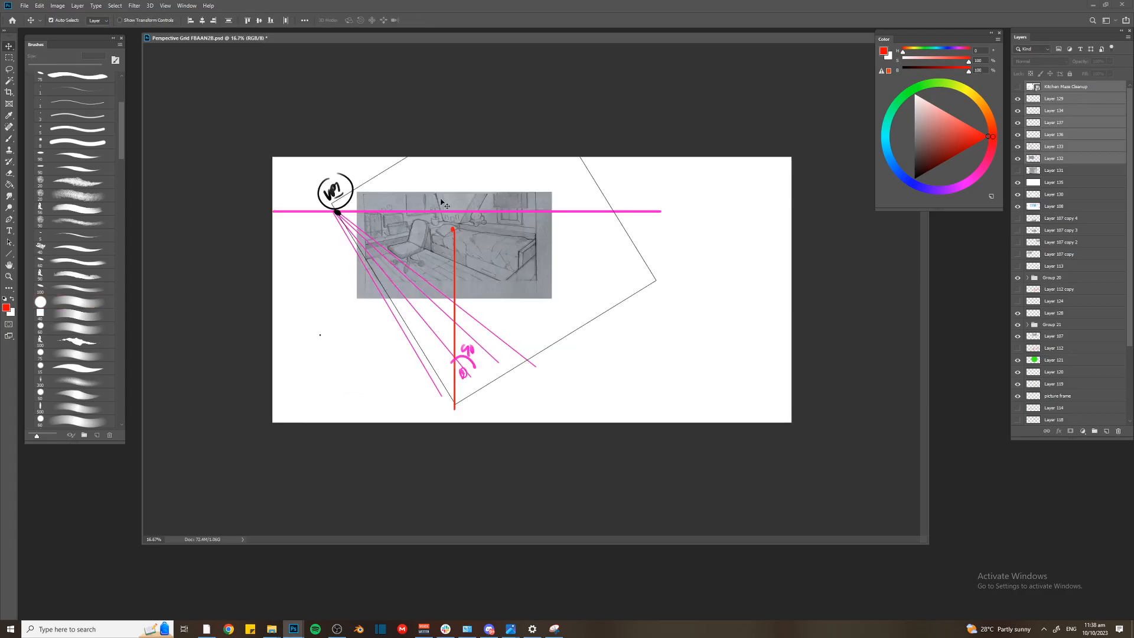
On Layer 129, draw a thick red horizon line through VP1 and extend the square's right-hand side in red to meet it
left_click(1052, 101)
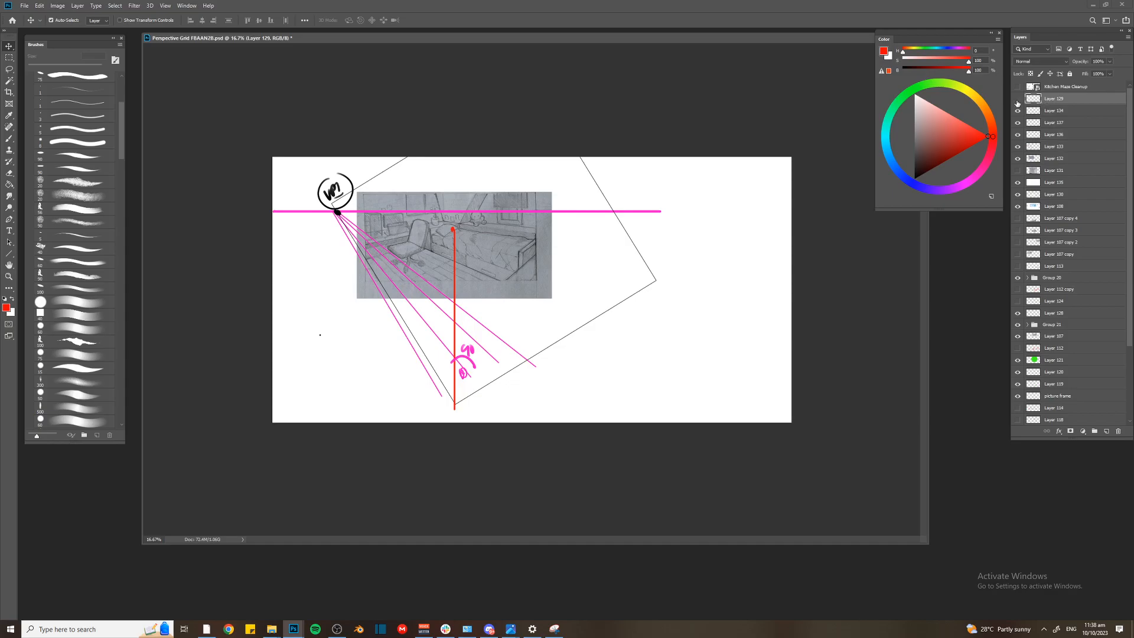
key("b")
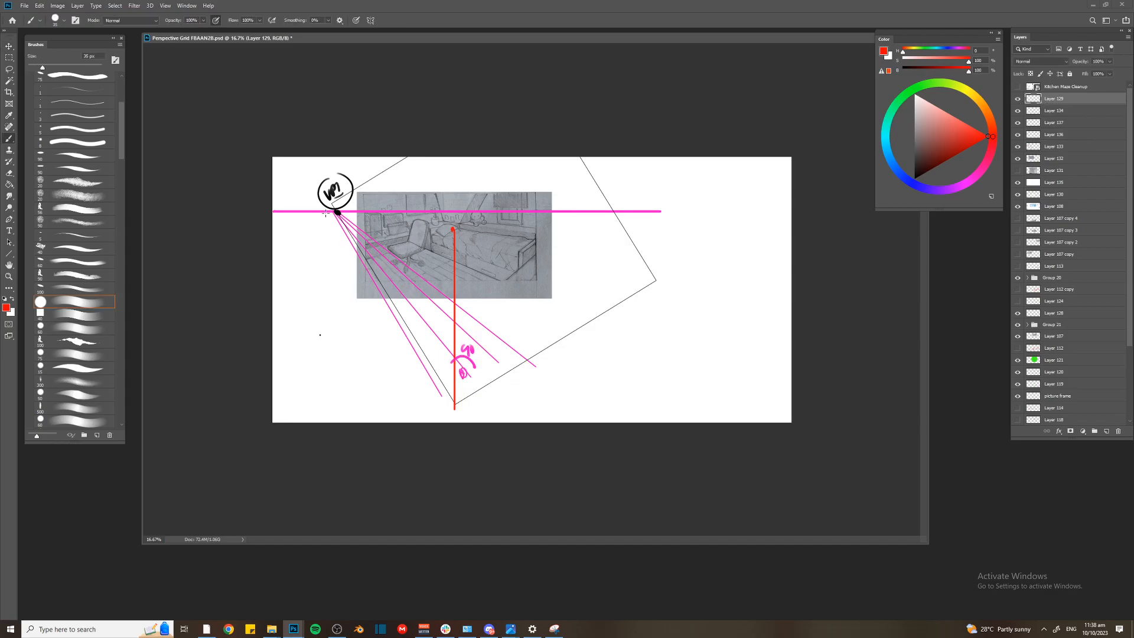
mouse_move(329, 212)
left_mouse_down()
mouse_move(790, 216)
mouse_move(447, 414)
mouse_move(740, 213)
mouse_move(774, 208)
mouse_move(770, 177)
mouse_move(785, 187)
left_mouse_up()
key("u")
key("ctrl+z")
key("b")
key("d")
Label the right vanishing point VP2 in black and draw black perspective lines from it across the bedroom drawing
mouse_move(778, 166)
left_mouse_down()
mouse_move(756, 181)
mouse_move(767, 207)
mouse_move(410, 307)
left_mouse_up()
key("u")
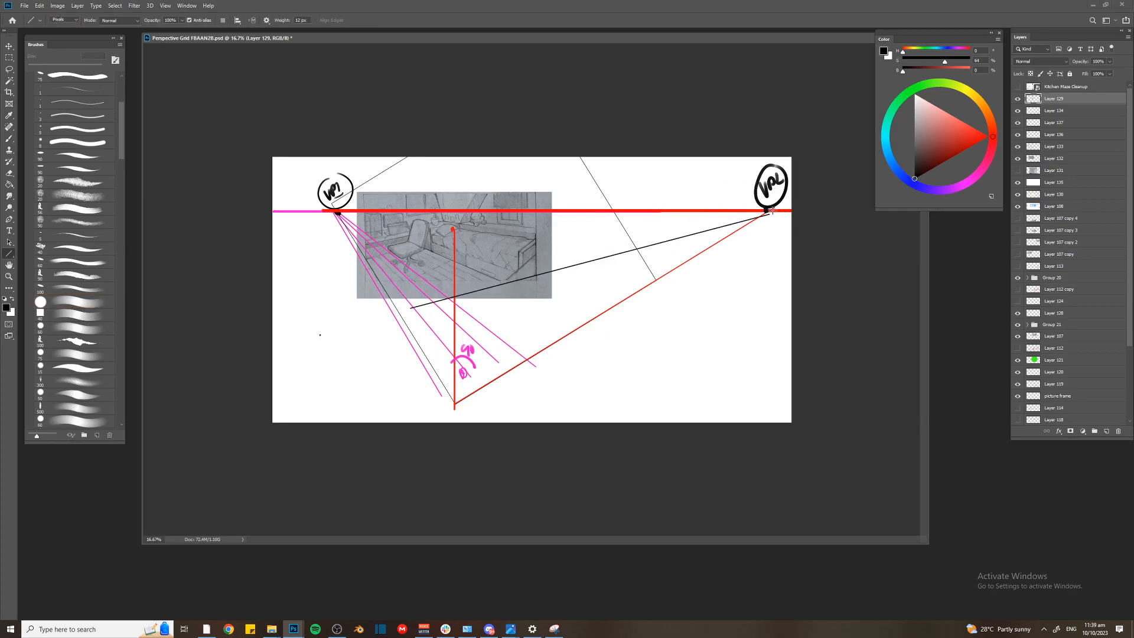
left_click_drag(772, 210, 356, 288)
left_click_drag(376, 230, 376, 231)
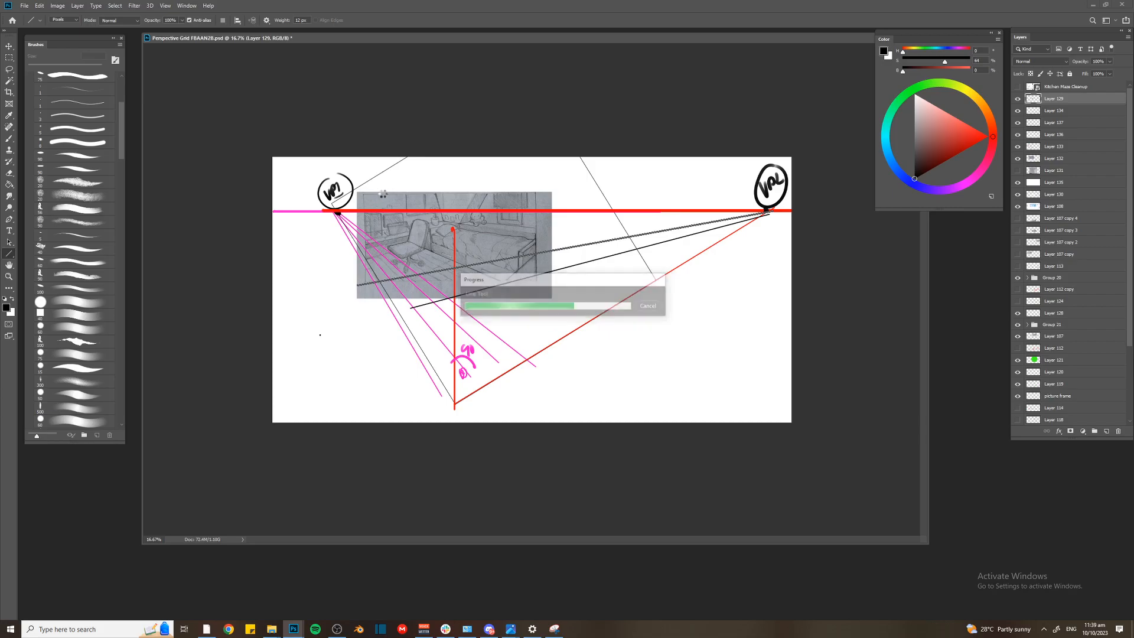
Hide Layer 129 and select the black square on Layer 136
left_click(1019, 99)
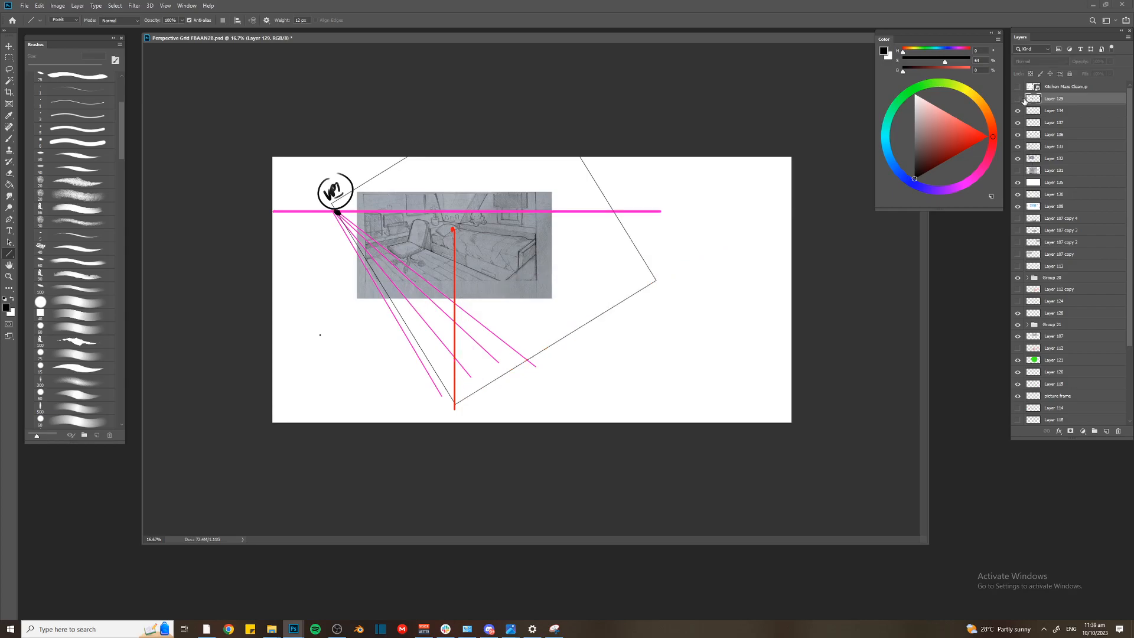
key("ctrl+plus")
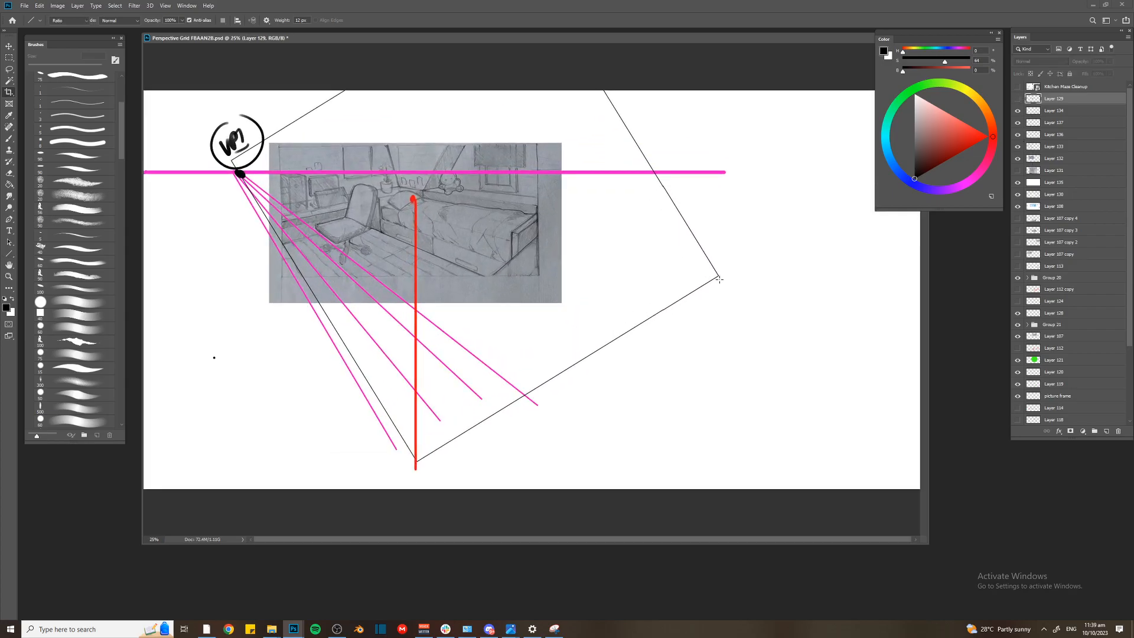
left_click(721, 283, "ctrl")
key("ctrl+minus")
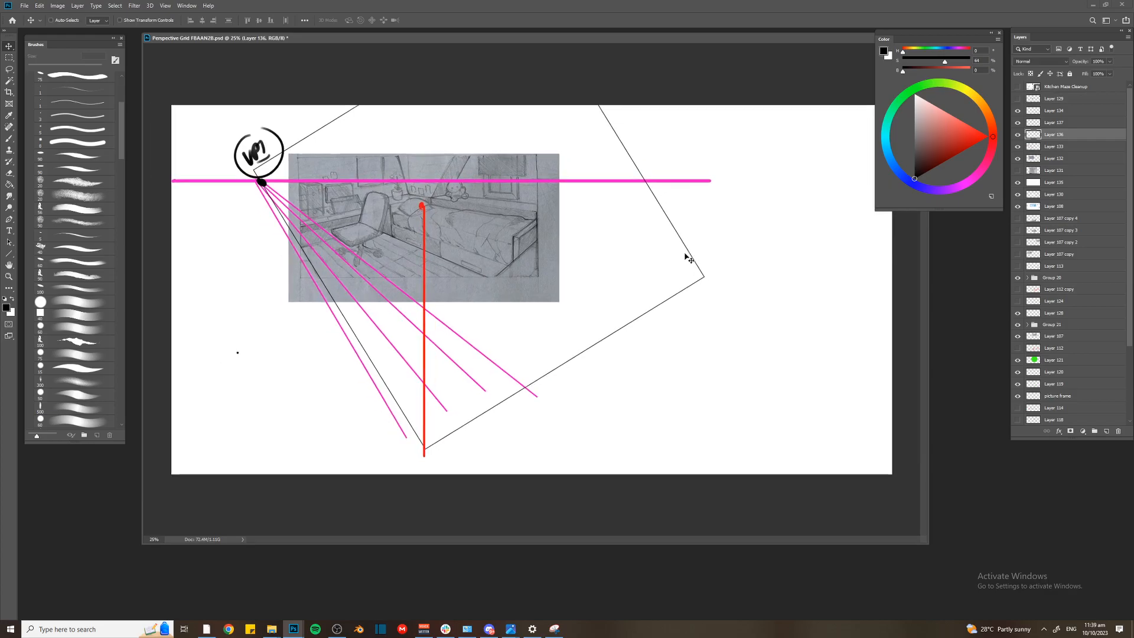
Try to scale the square down to about 85% and realign it with the red vertical line and VP1
key("ctrl+t")
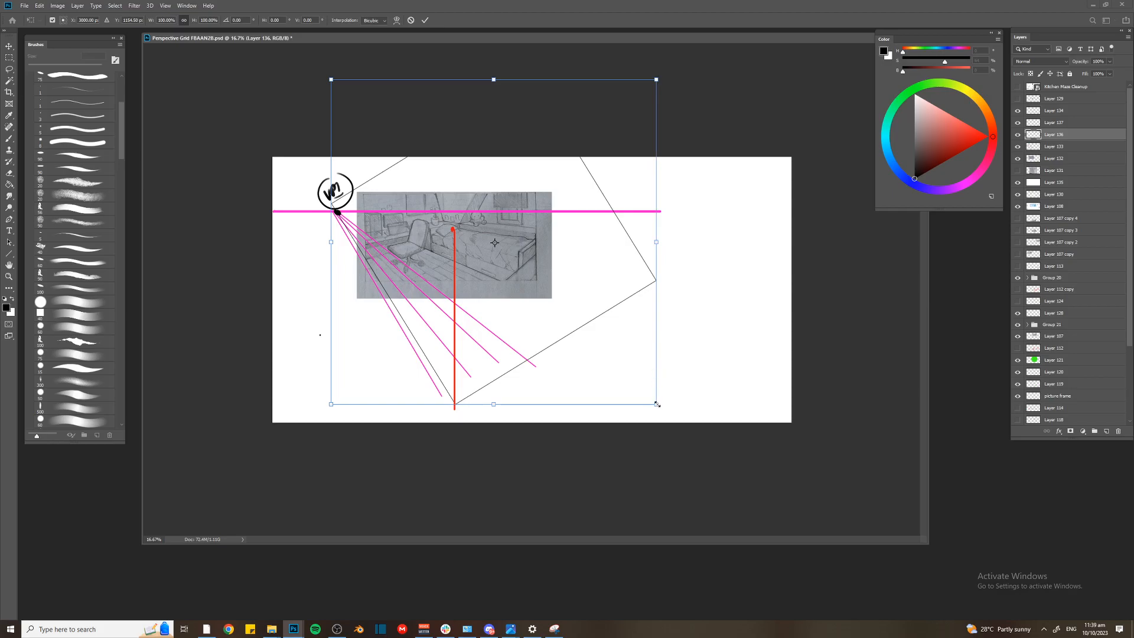
left_click_drag(649, 389, 614, 329)
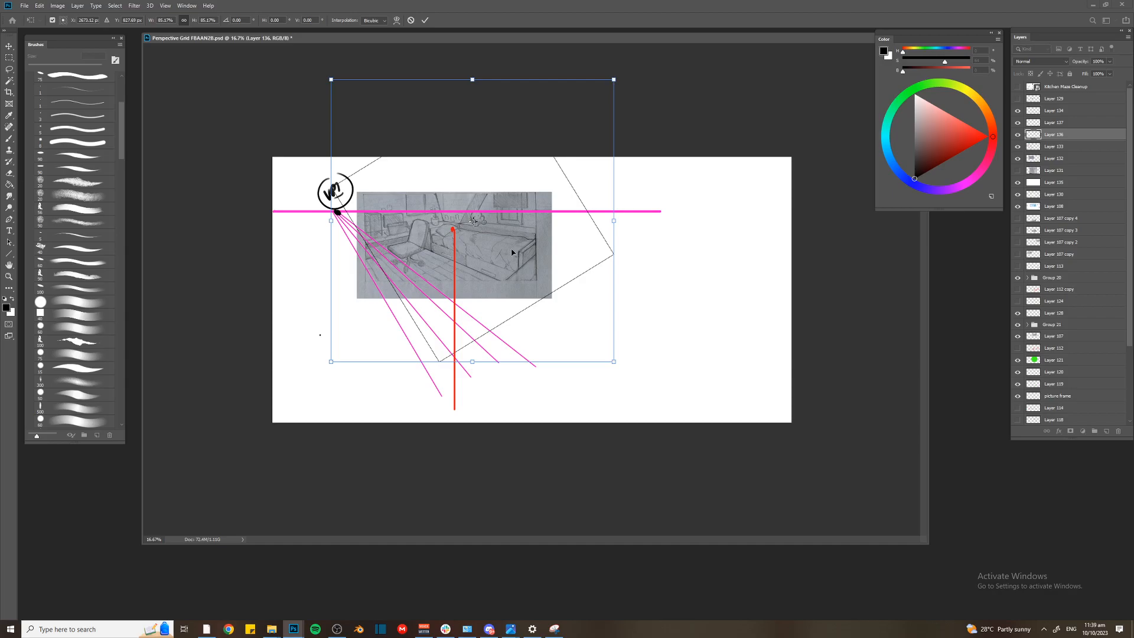
left_click_drag(470, 250, 485, 259)
left_click_drag(390, 259, 394, 258)
left_click_drag(324, 101, 308, 122)
key("Return")
key("ctrl+z")
key("ctrl+t")
left_click_drag(493, 242, 455, 405)
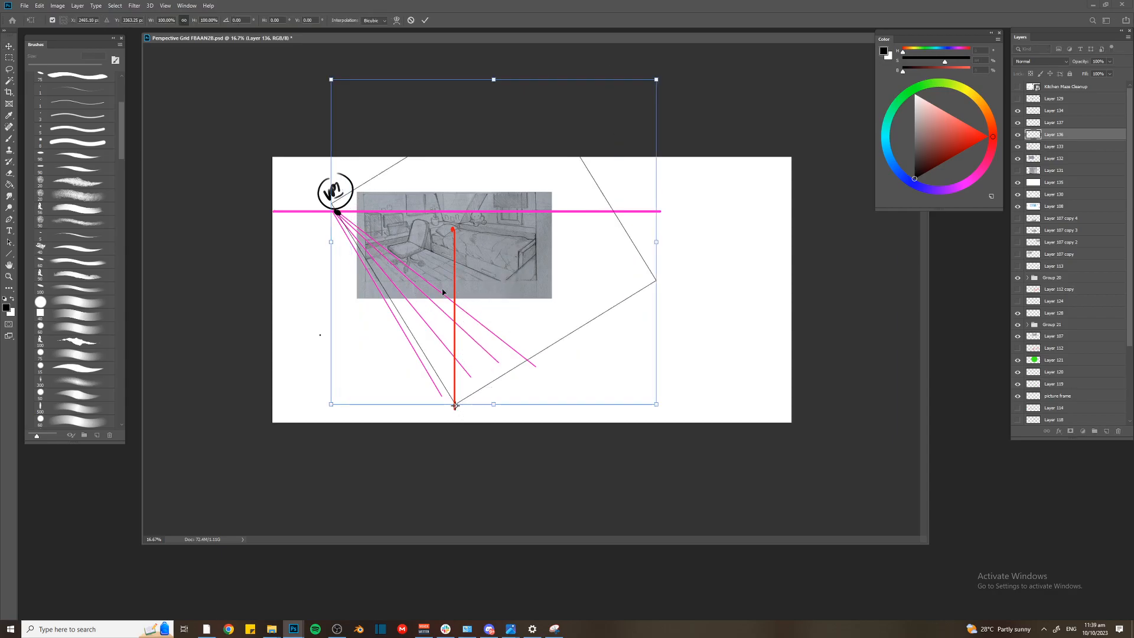
left_click_drag(432, 322, 430, 257)
left_click_drag(462, 428, 457, 359)
key("Escape")
Move the square up along the red vertical line and place its rotation pivot on the lowest corner
key("ctrl+t")
left_click_drag(489, 229, 455, 385)
left_click_drag(475, 329, 474, 286)
left_click_drag(454, 385, 456, 354)
left_click_drag(436, 296, 430, 293)
mouse_move(453, 349)
left_mouse_down()
mouse_move(428, 276)
mouse_move(454, 350)
left_mouse_up()
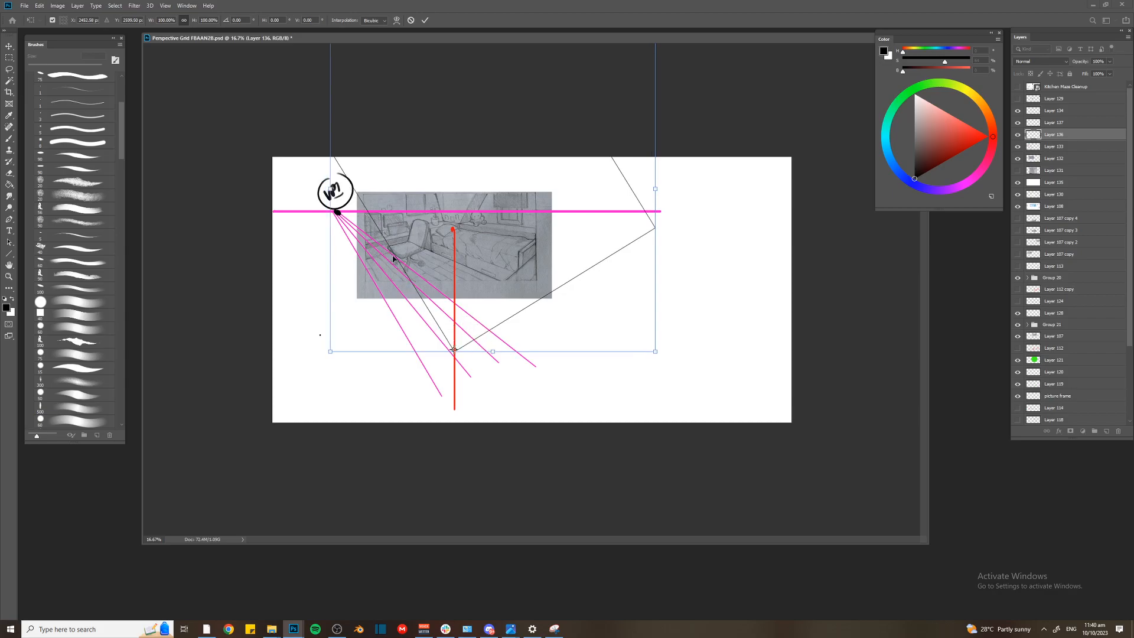
Rotate the square about 6 degrees counterclockwise around its lowest corner so its left side runs toward VP1
left_click_drag(316, 147, 302, 186)
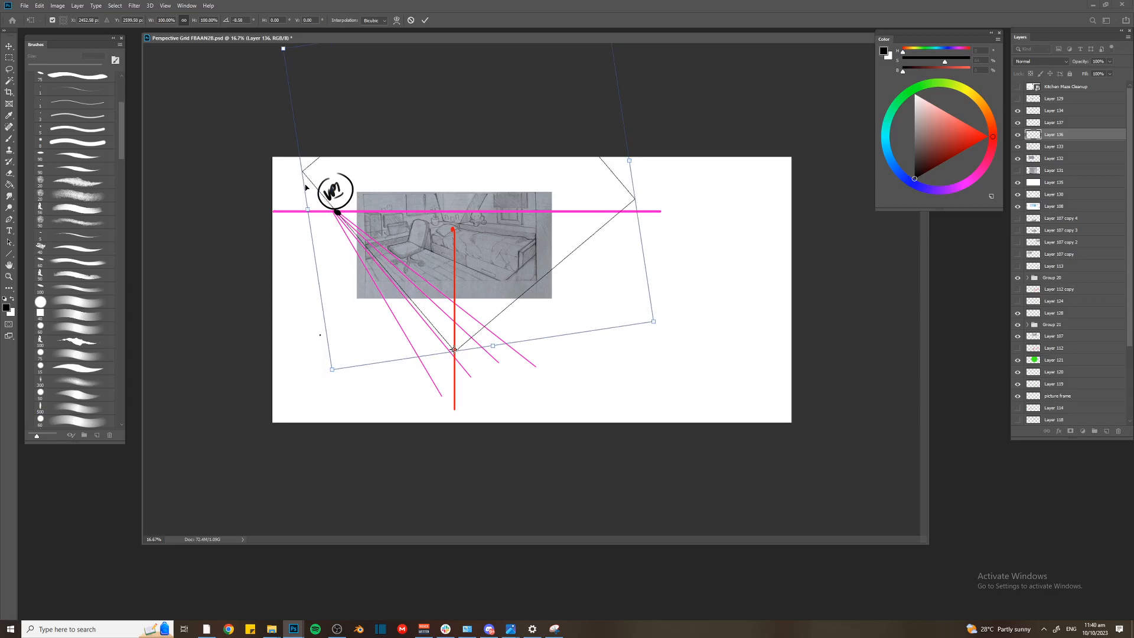
left_click_drag(407, 283, 418, 292)
left_click_drag(289, 243, 294, 235)
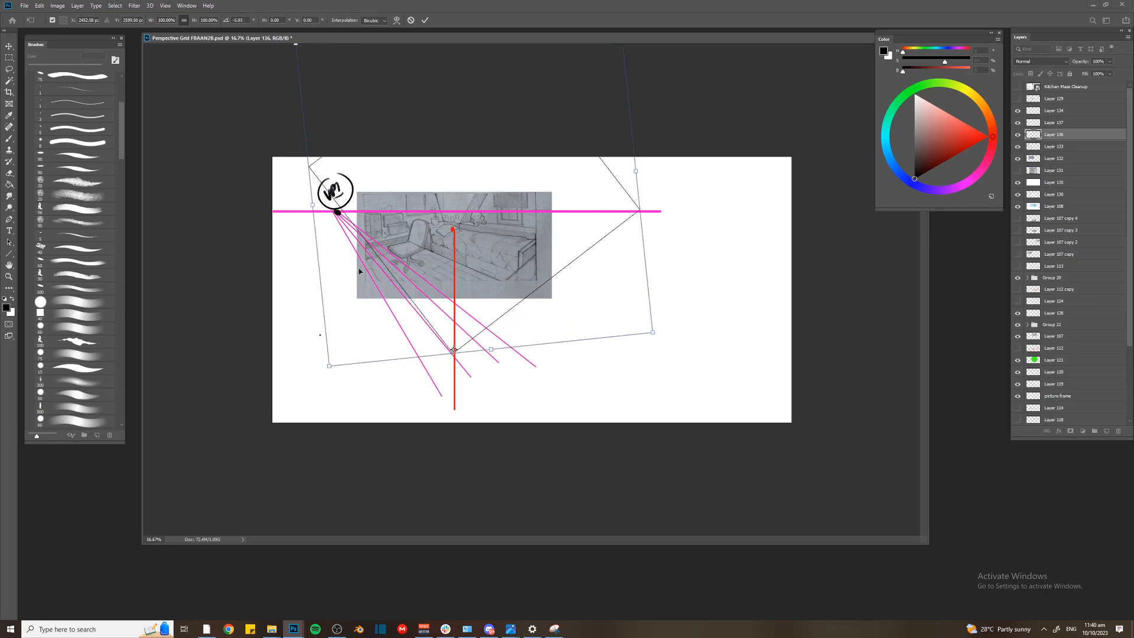
left_click_drag(393, 280, 393, 283)
key("Return")
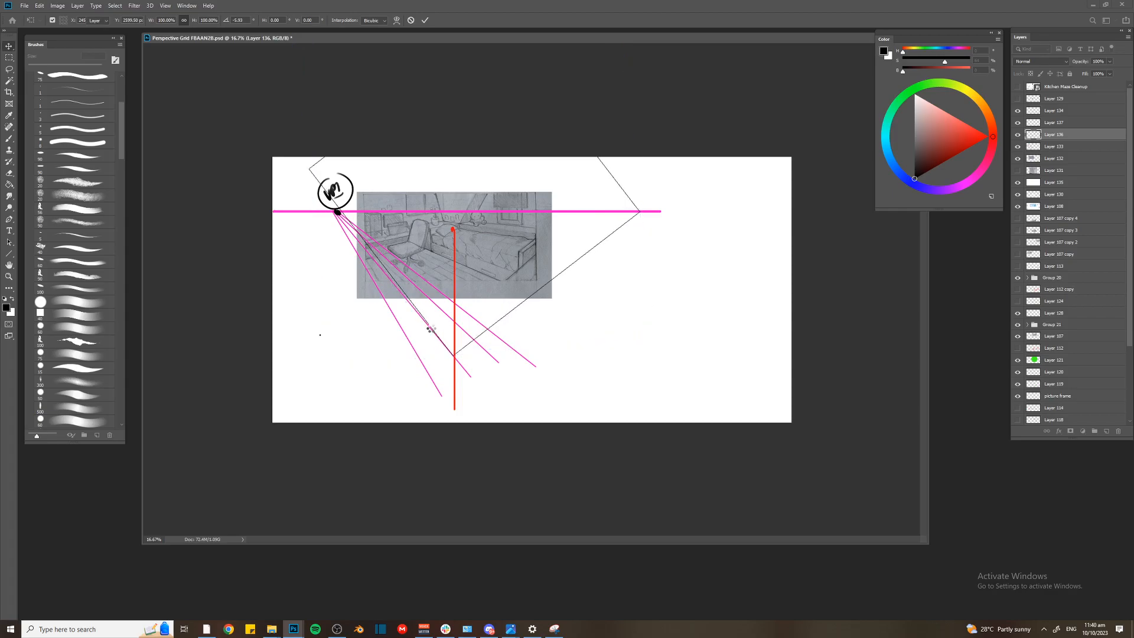
Rotate the square slightly more counterclockwise and nudge it left until its lowest corner meets the red vertical line
key("ctrl+t")
left_click_drag(289, 162, 288, 169)
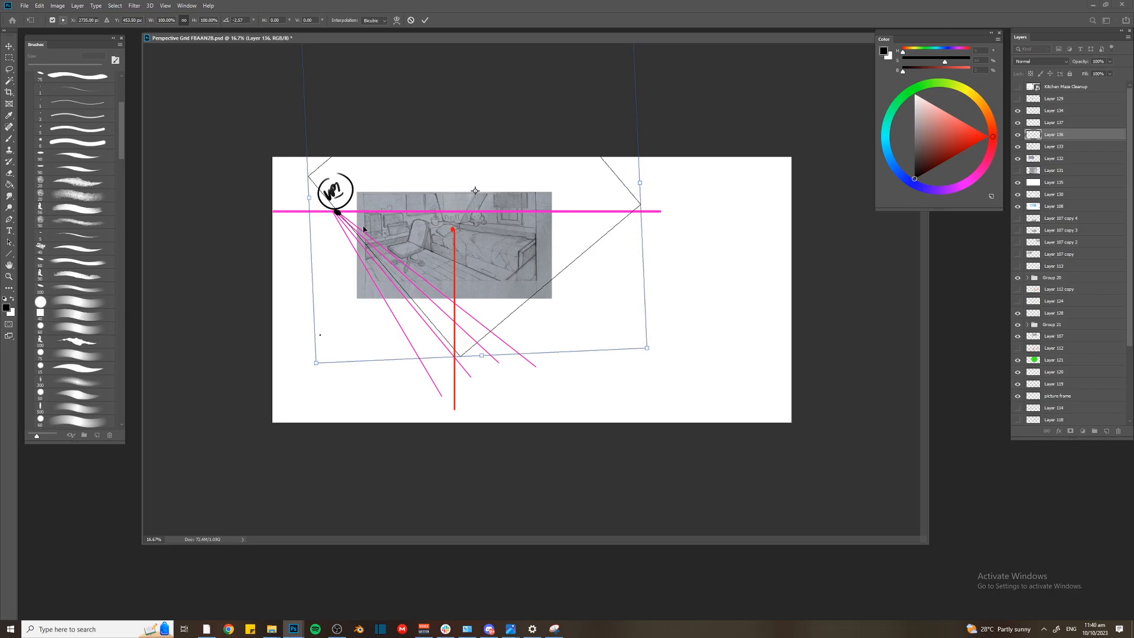
key("Left")
key("Left")
key("Left")
key("Left")
key("Left")
key("Left")
key("Left")
key("Left")
key("Left")
key("Left")
key("Left")
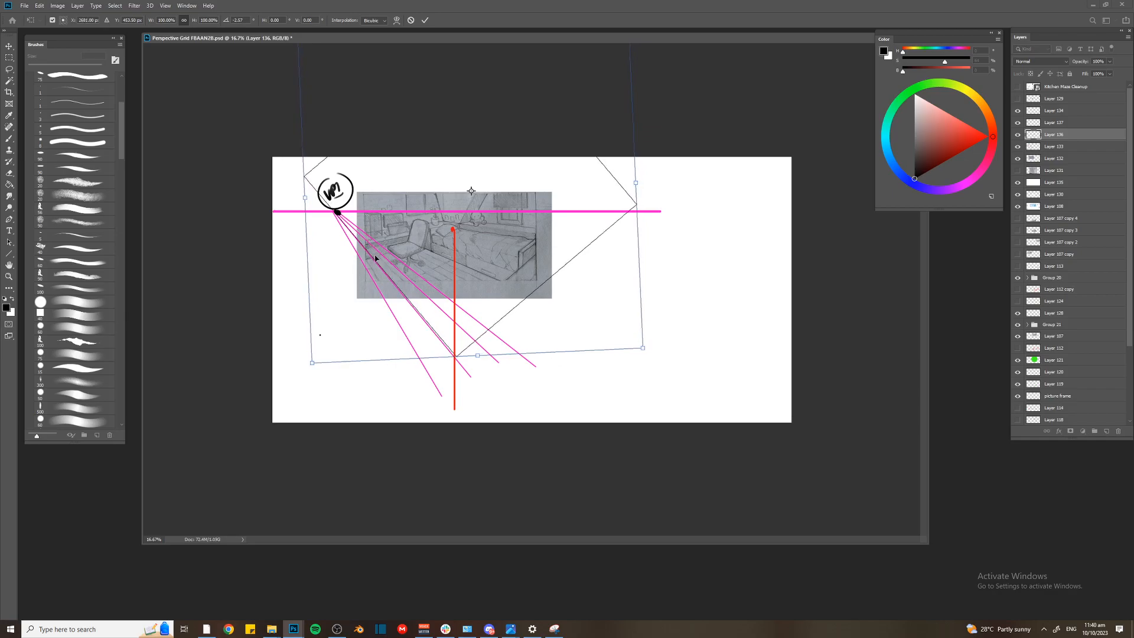
key("Return")
On a new layer, draw two red perspective lines across the sketch from the square's right-hand intersection with the horizon
key("ctrl+shift+n")
key("Return")
key("u")
left_click(989, 136)
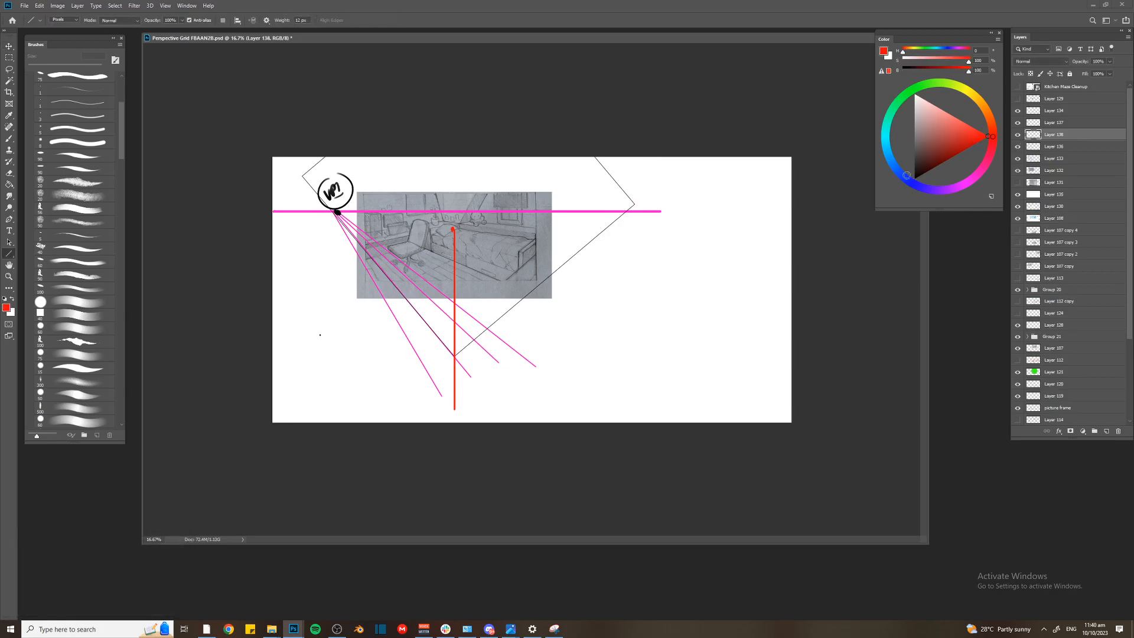
left_click_drag(630, 209, 409, 324)
left_click_drag(628, 211, 397, 299)
Mark the right vanishing point with a red dot and label it with a circled red VP2
key("b")
key("bracketright")
key("bracketright")
mouse_move(638, 178)
left_mouse_down()
mouse_move(672, 205)
mouse_move(629, 197)
left_mouse_up()
key("bracketleft")
key("bracketleft")
key("bracketleft")
key("ctrl+plus")
key("ctrl+plus")
left_click_drag(354, 150, 452, 172)
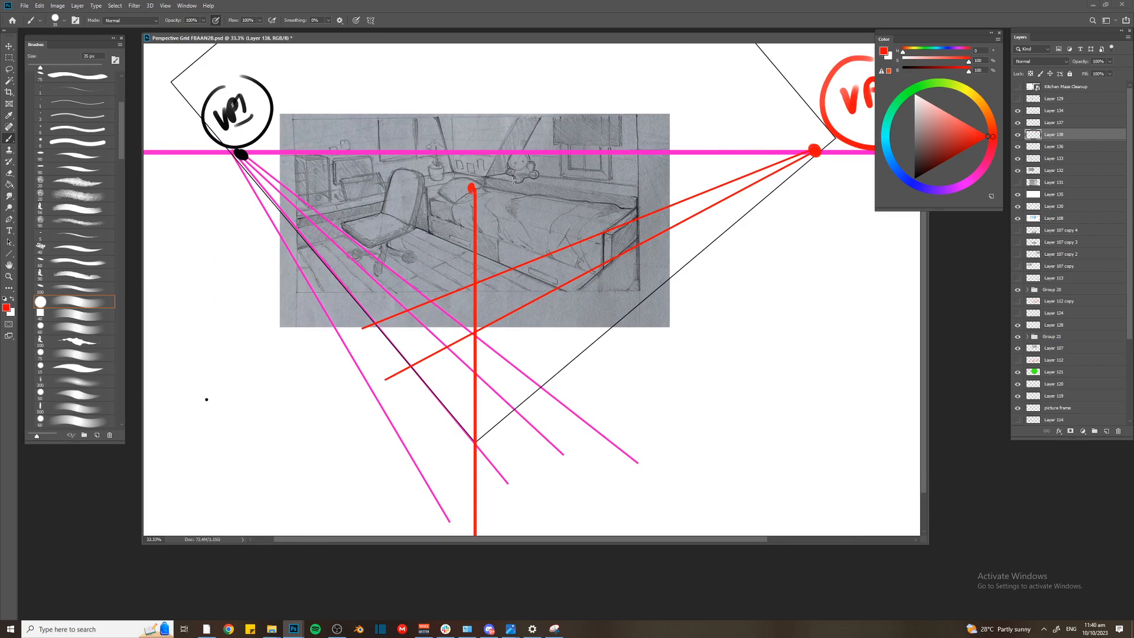
Mark the square's lowest corner with a red dot and connect it by a red line to a circled SP label
key("ctrl+minus")
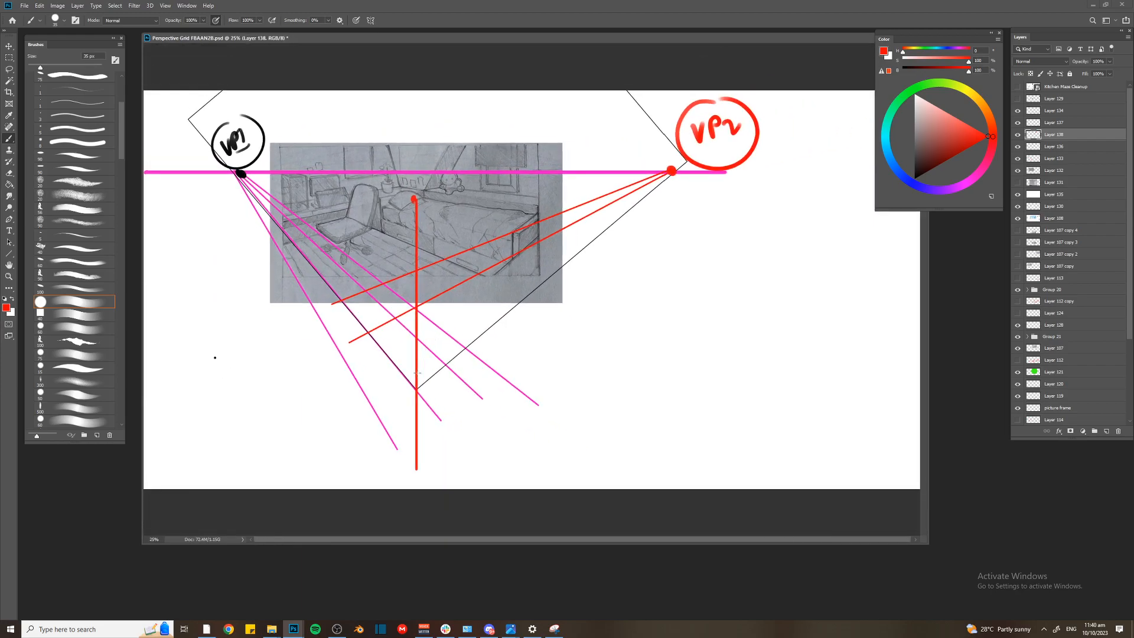
left_click(415, 388)
left_click_drag(426, 391, 576, 392)
left_click_drag(589, 374, 591, 381)
left_click_drag(584, 355, 584, 359)
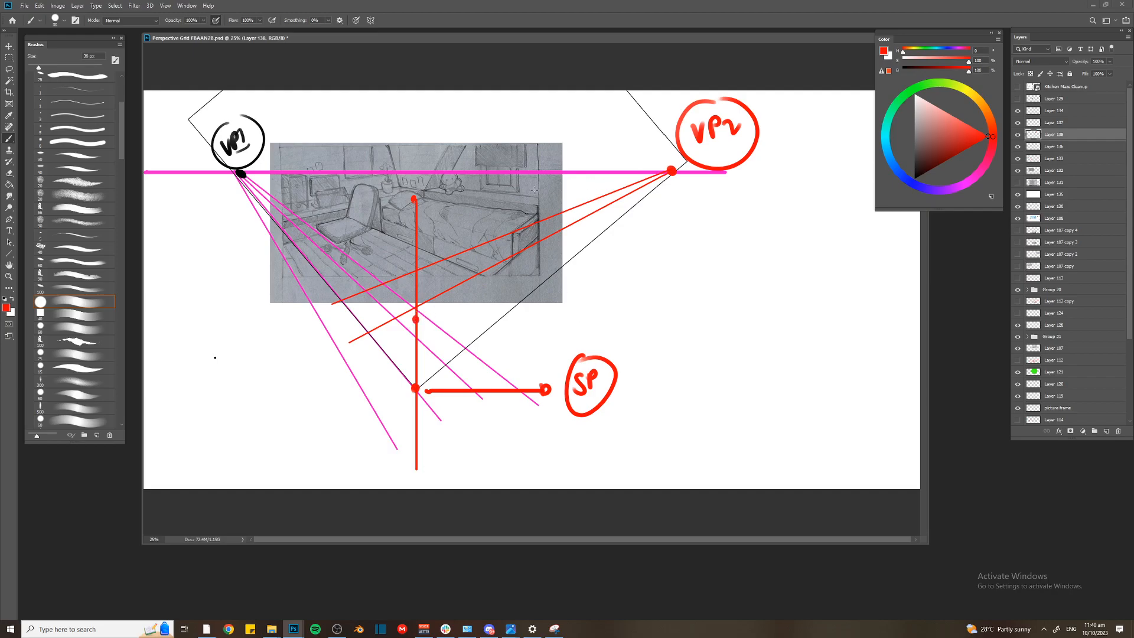
mouse_move(539, 214)
left_mouse_down()
mouse_move(582, 176)
mouse_move(433, 317)
mouse_move(414, 321)
mouse_move(384, 286)
mouse_move(422, 335)
left_mouse_up()
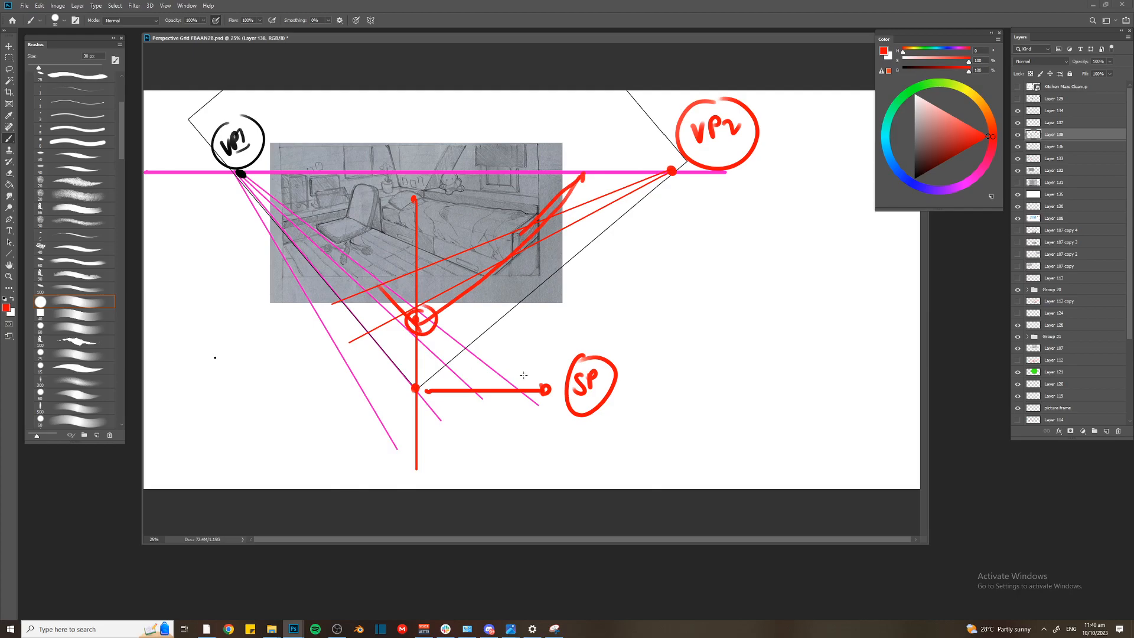
key("ctrl+z")
key("ctrl+z")
key("ctrl+z")
key("ctrl+z")
key("ctrl+z")
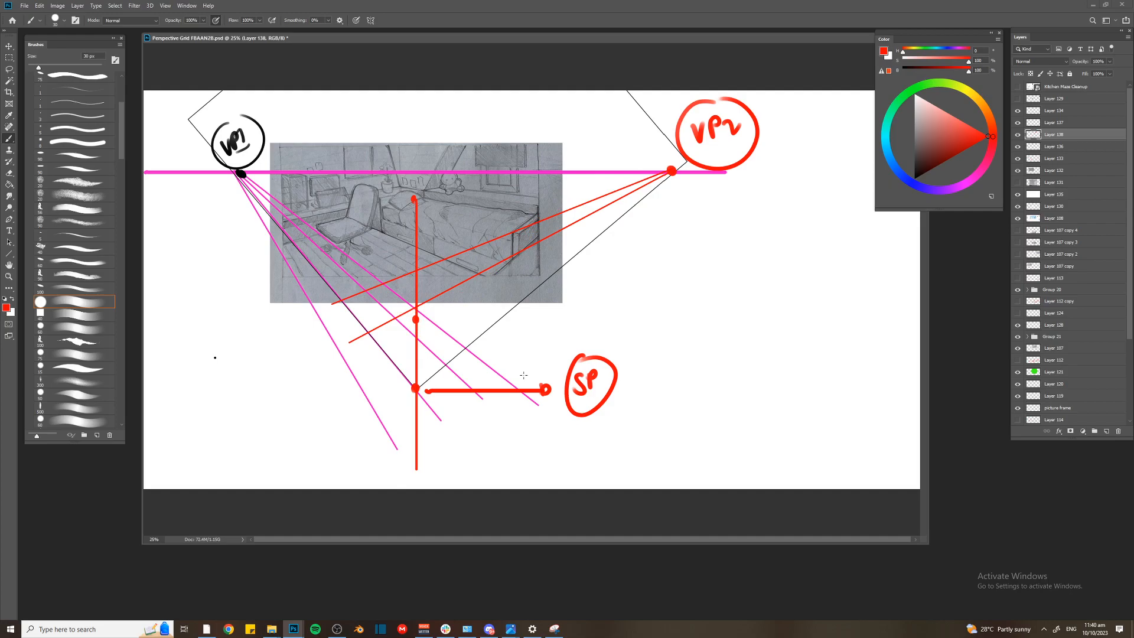
Circle the station point at the square's lowest corner in red
key("ctrl+minus")
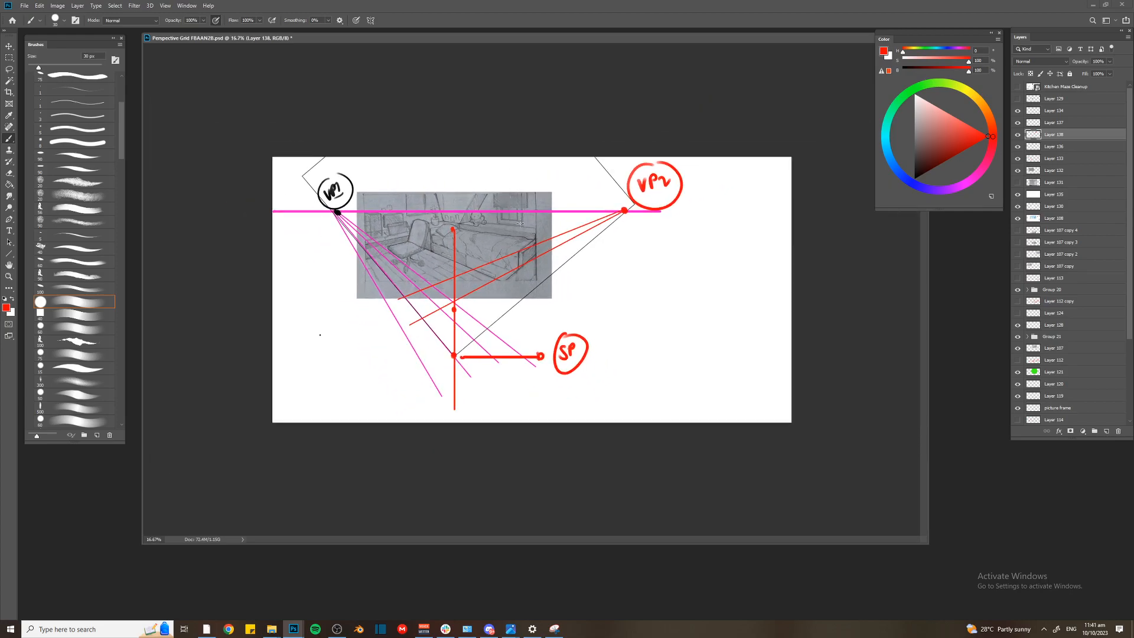
left_click_drag(455, 343, 431, 361)
key("ctrl+plus")
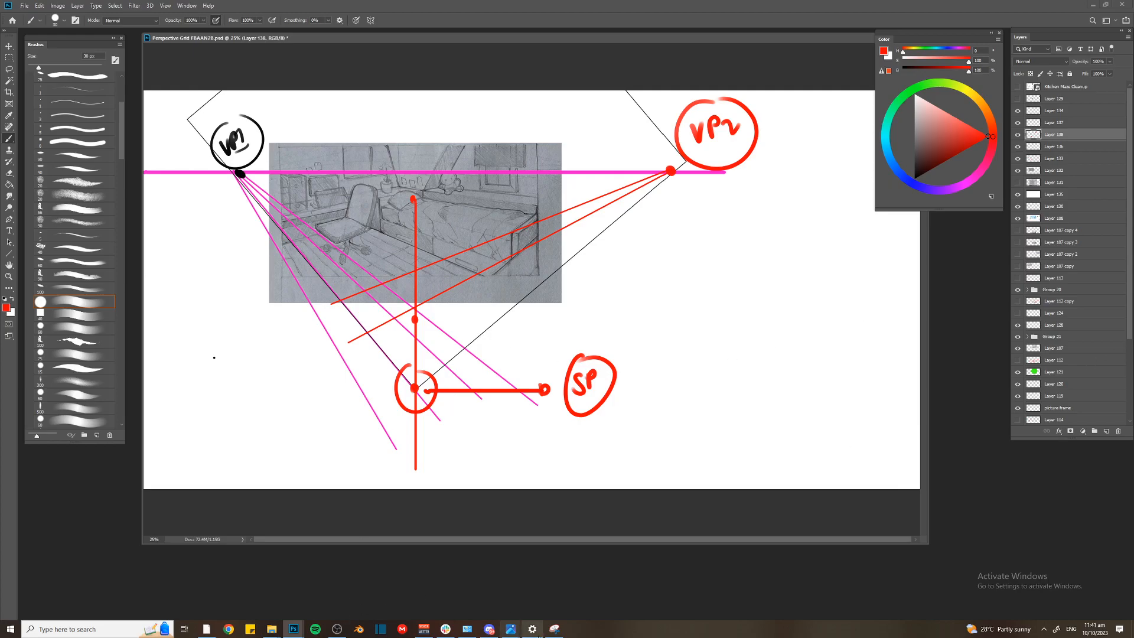
Switch to Snipping Tool, capture the annotated bedroom diagram from VP1 to VP2, and minimize the capture
left_click(554, 629)
left_click(130, 68)
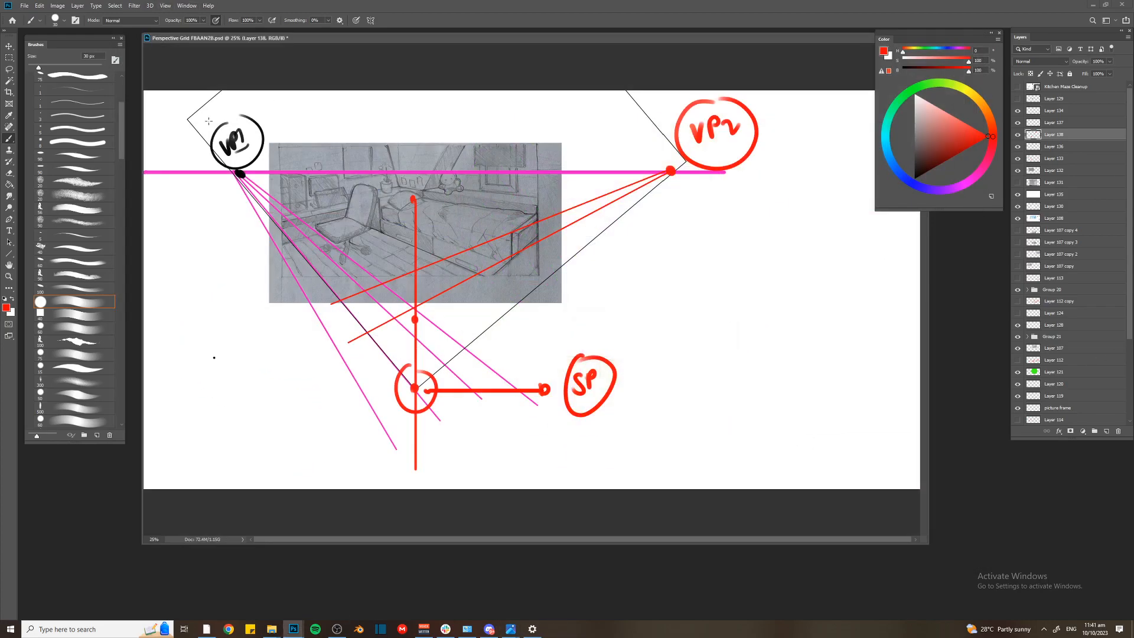
left_click_drag(152, 89, 816, 477)
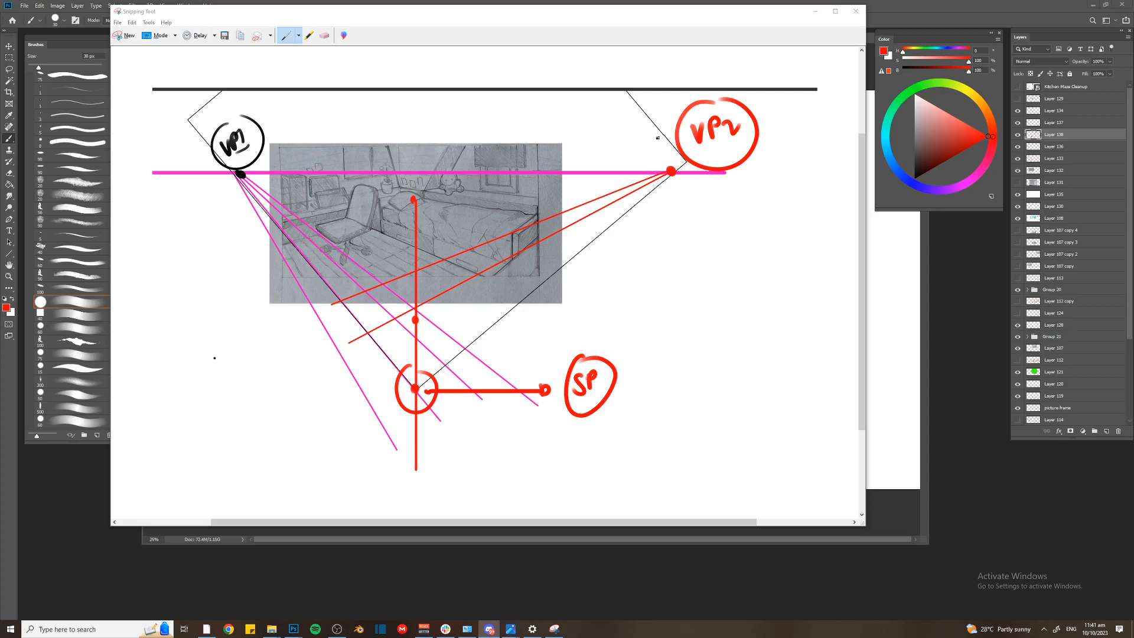
left_click(815, 12)
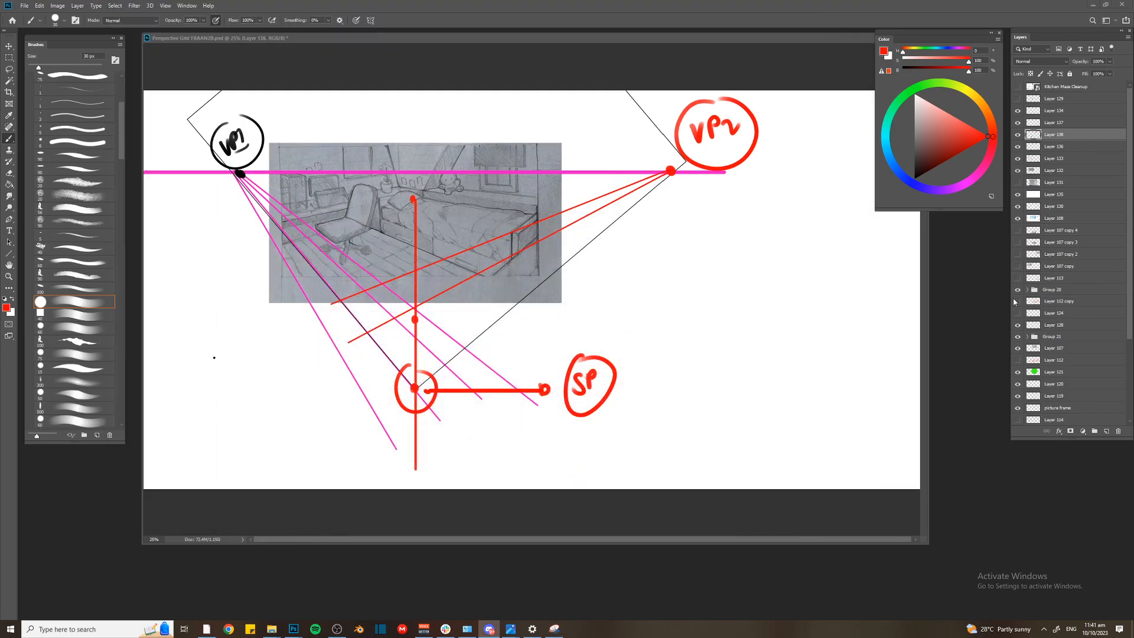
Group the layers from Layer 134 down to the one above Group 20, and hide the new group
left_click(1074, 162)
left_click(1055, 112)
left_click(1062, 276, "shift")
key("ctrl+g")
left_click(1018, 111)
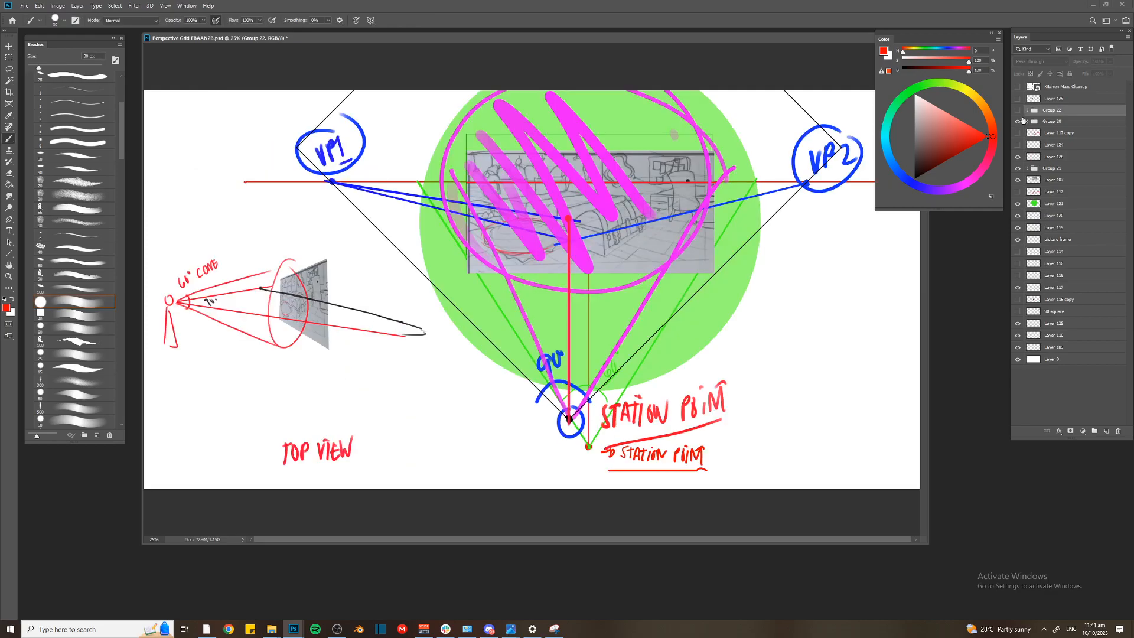
Move the layer with the bed and round rug sketch to above Group 22 in the layer stack
key("v")
left_click(1057, 180)
left_click_drag(1068, 180, 1058, 110)
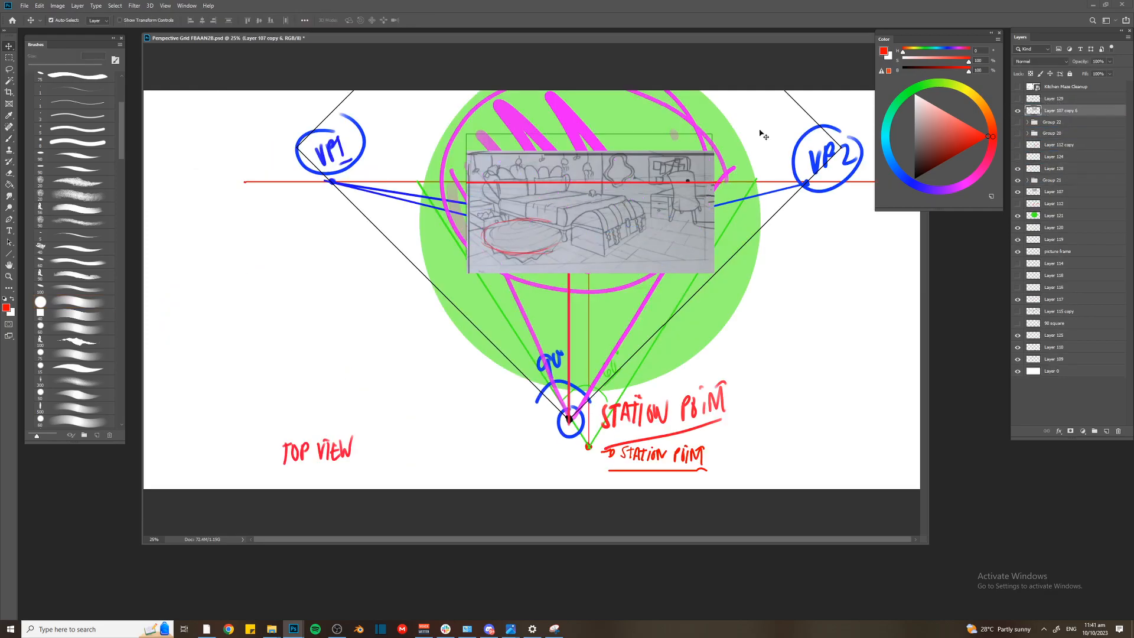
Hide the diagram layers under the sketch, grouping Layer 121 through Layer 0, and shift the sketch left
left_click_drag(1017, 168, 1018, 193)
left_click_drag(664, 207, 523, 210)
left_click(792, 240)
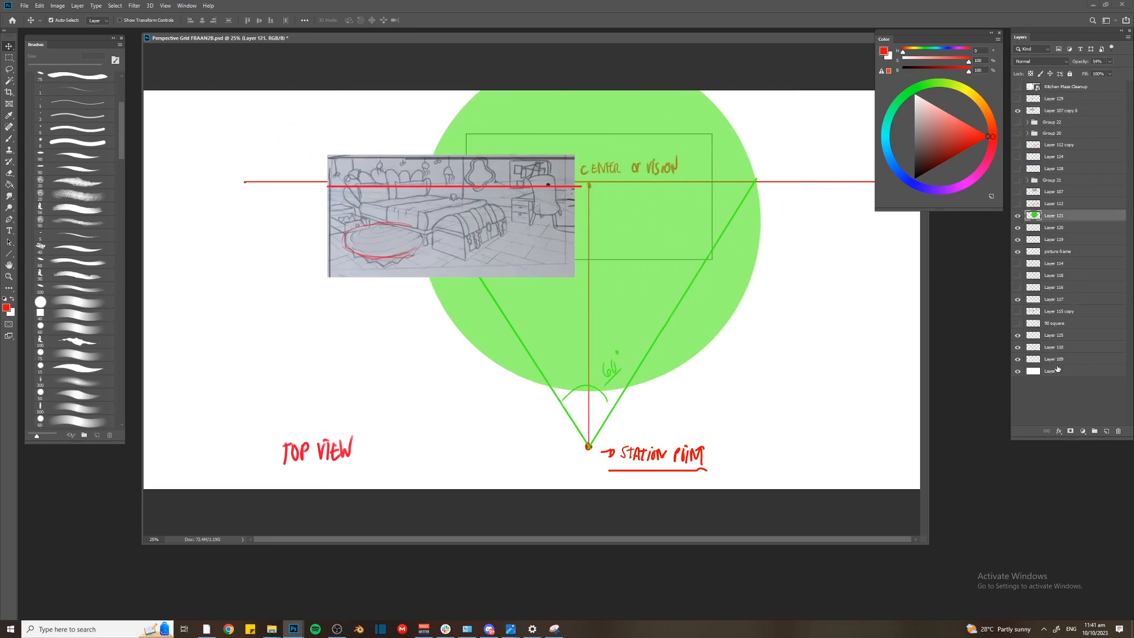
left_click(1057, 371, "shift")
key("ctrl+g")
left_click(1018, 215)
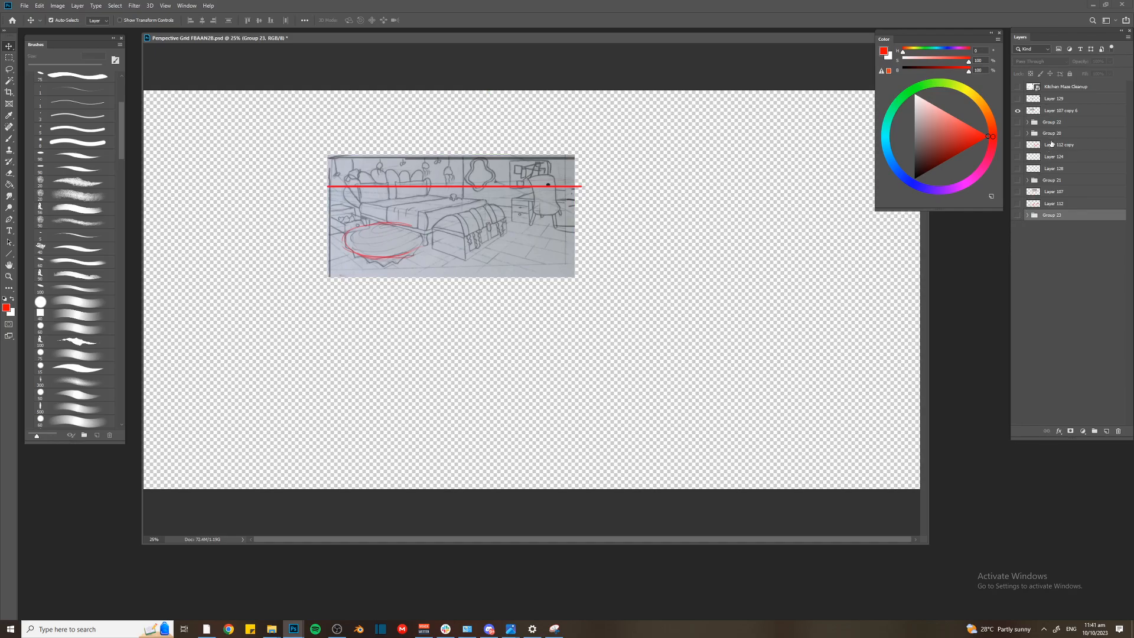
Add a new layer at the bottom of the stack and fill it with white
left_click(1105, 431)
key("ctrl+[")
left_click(915, 94)
key("g")
left_click(707, 224)
Move the bed and rug sketch right toward the upper centre of the white canvas
key("c")
left_click_drag(475, 208, 571, 198)
key("Escape")
key("v")
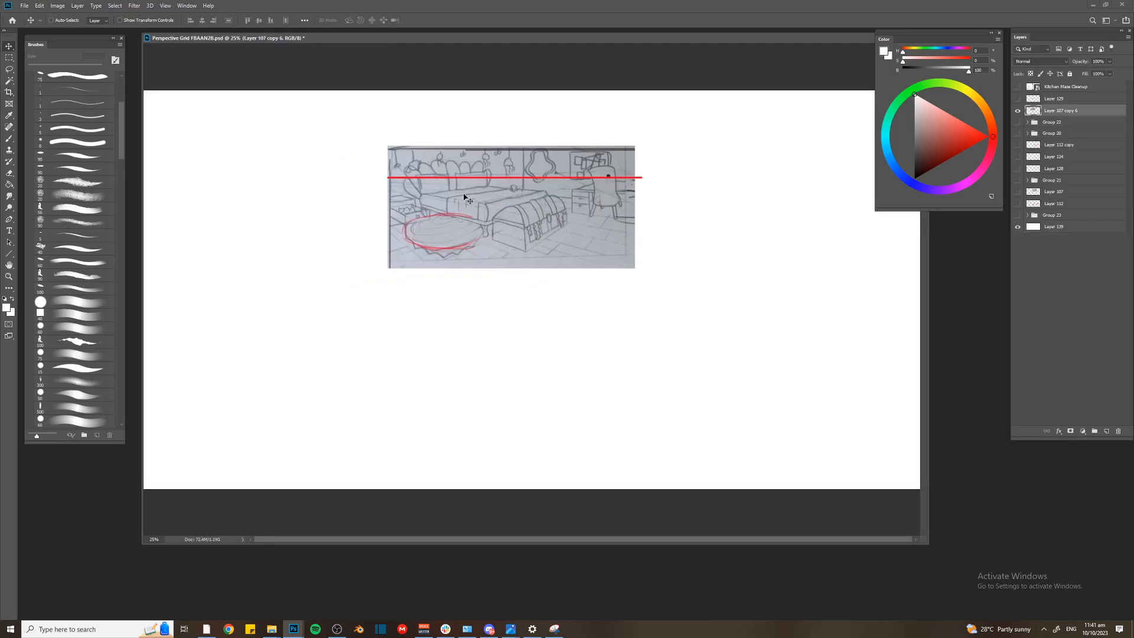
On a new layer, draw a long straight black horizon line along the sketch's red horizon, extending past both sides
key("ctrl+alt+shift+n")
key("b")
left_click_drag(707, 173, 321, 190)
key("ctrl+z")
key("x")
left_click_drag(251, 170, 812, 172)
key("ctrl+z")
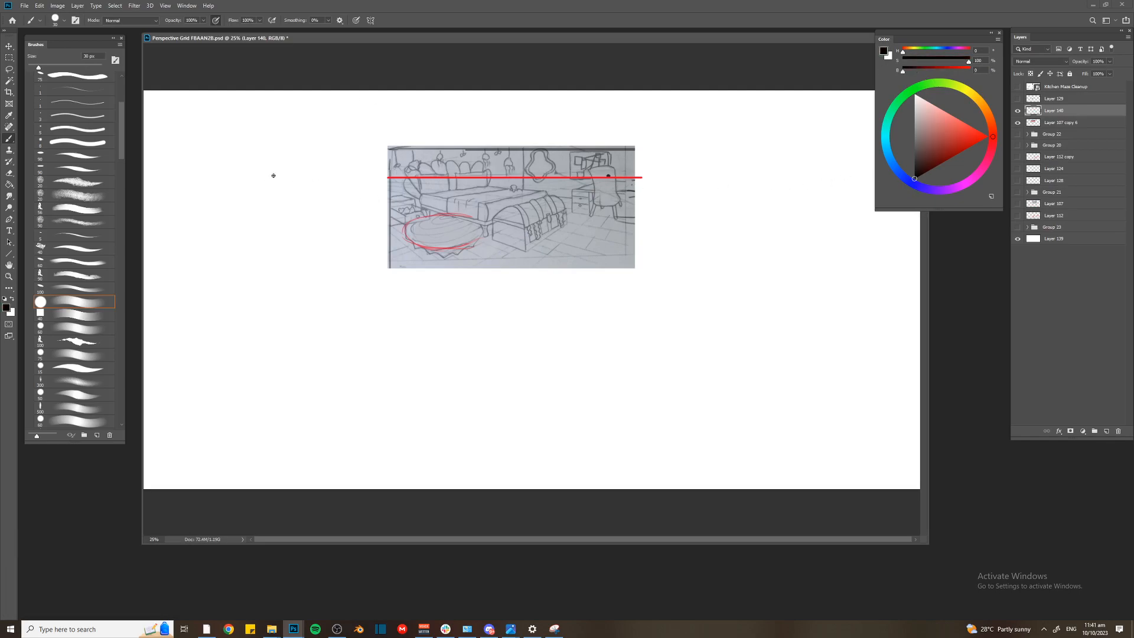
mouse_move(222, 177)
left_mouse_down()
mouse_move(761, 187)
mouse_move(851, 176)
left_mouse_up()
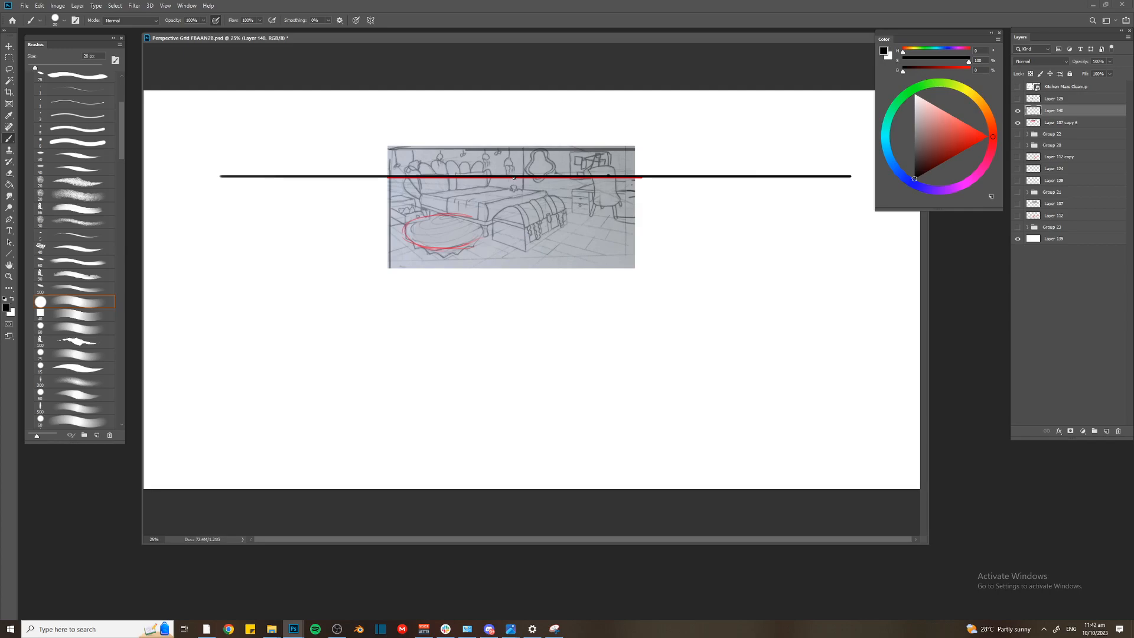
Draw a black vertical line from the horizon at the sketch's centre down to the canvas edge, undoing the circle around its top
left_click_drag(514, 191, 550, 534)
left_click_drag(514, 188, 513, 168)
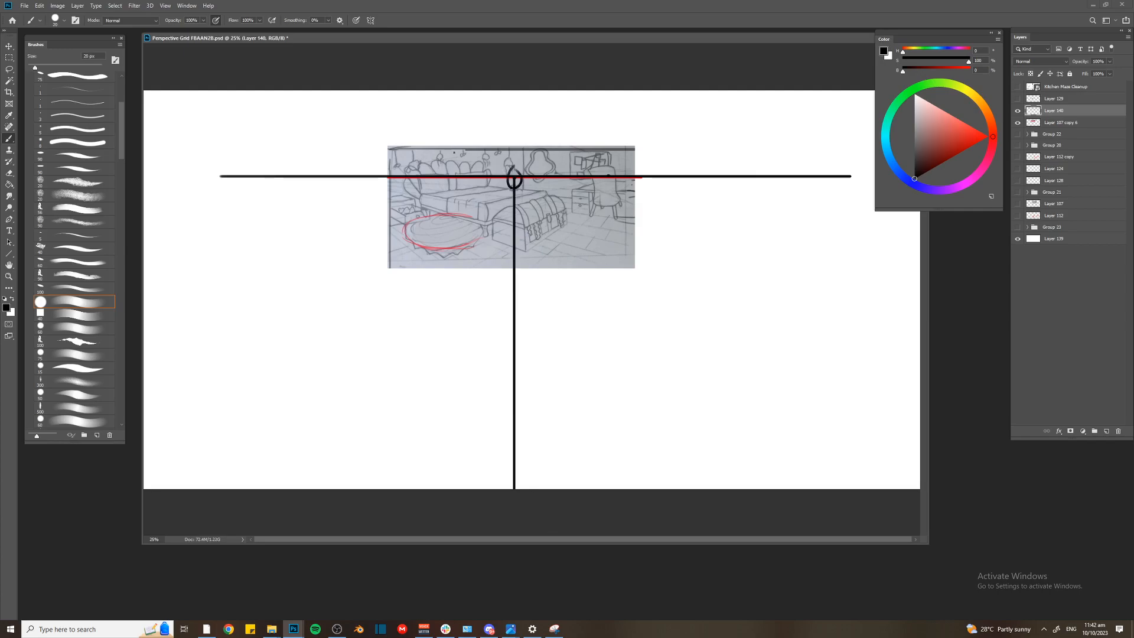
key("ctrl+z")
On a new layer, draw two red perspective lines along the sketch's receding edges, meeting at the horizon left of the sketch
key("ctrl+shift+n")
key("Return")
left_click_drag(972, 138, 998, 139)
key("u")
mouse_move(511, 255)
left_mouse_down()
mouse_move(317, 176)
mouse_move(562, 370)
left_mouse_up()
Label the left vanishing point with a circled red VP1 above the horizon
key("b")
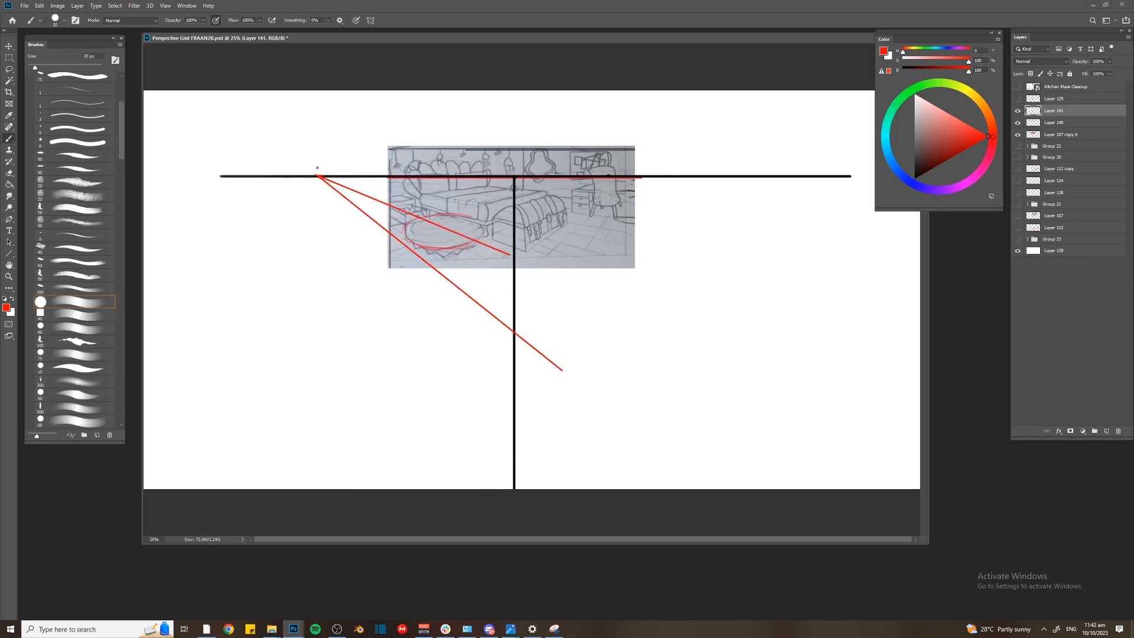
left_click_drag(314, 141, 319, 153)
left_click_drag(314, 140, 319, 146)
mouse_move(323, 137)
left_mouse_down()
mouse_move(313, 167)
mouse_move(311, 129)
left_mouse_up()
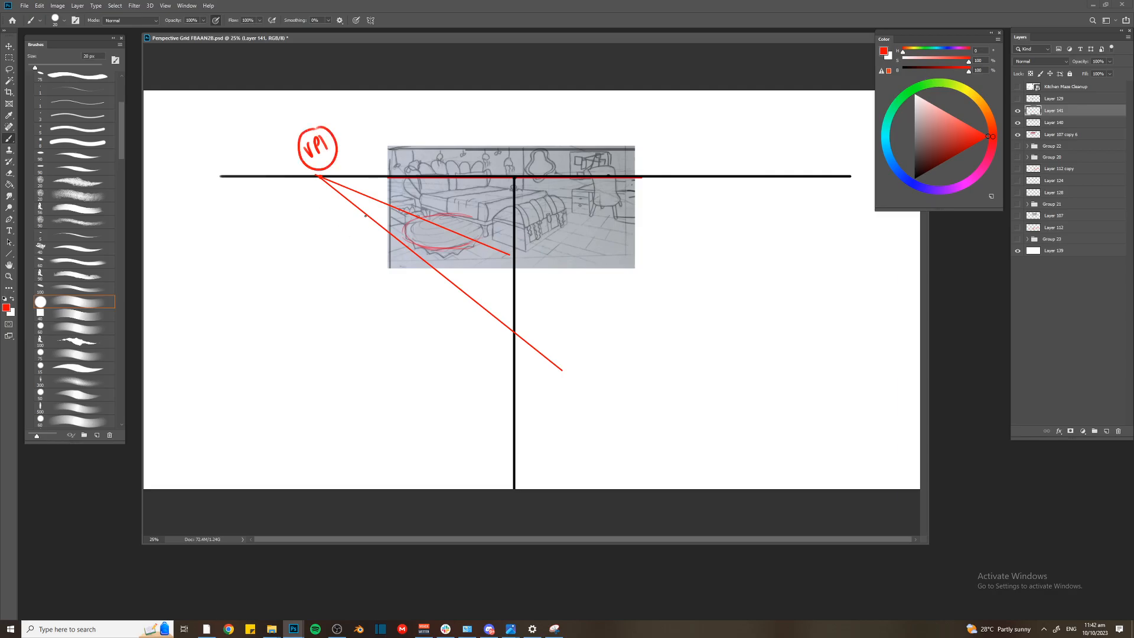
On a new layer, make a large square selection over the sketch and stroke it inside with 5 px black
key("ctrl+shift+n")
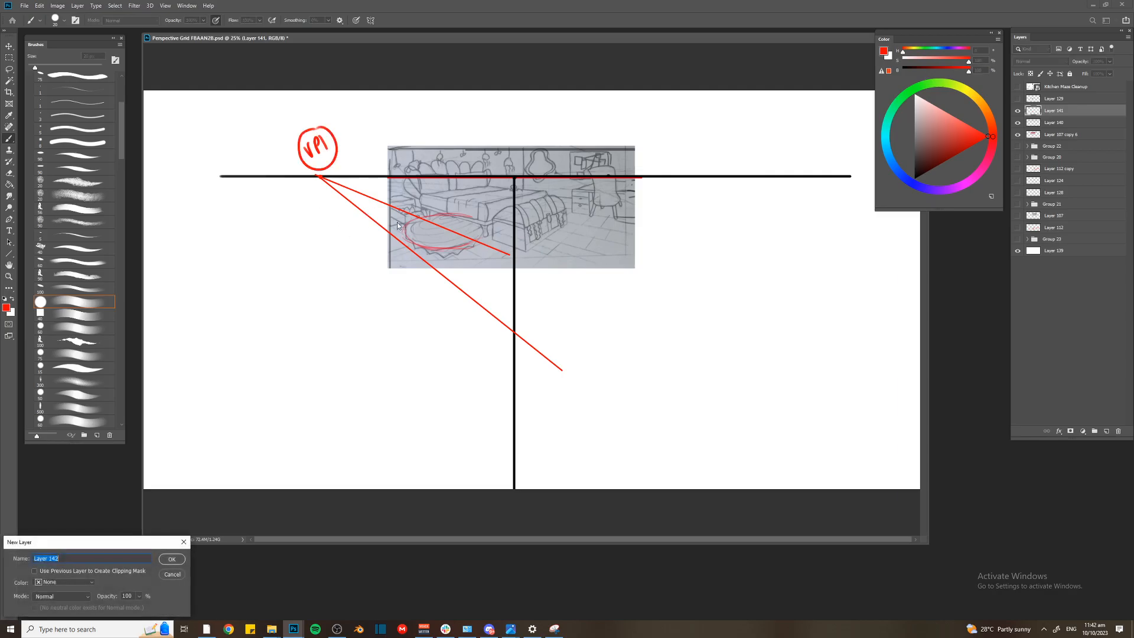
key("Return")
key("m")
left_click_drag(335, 127, 673, 433)
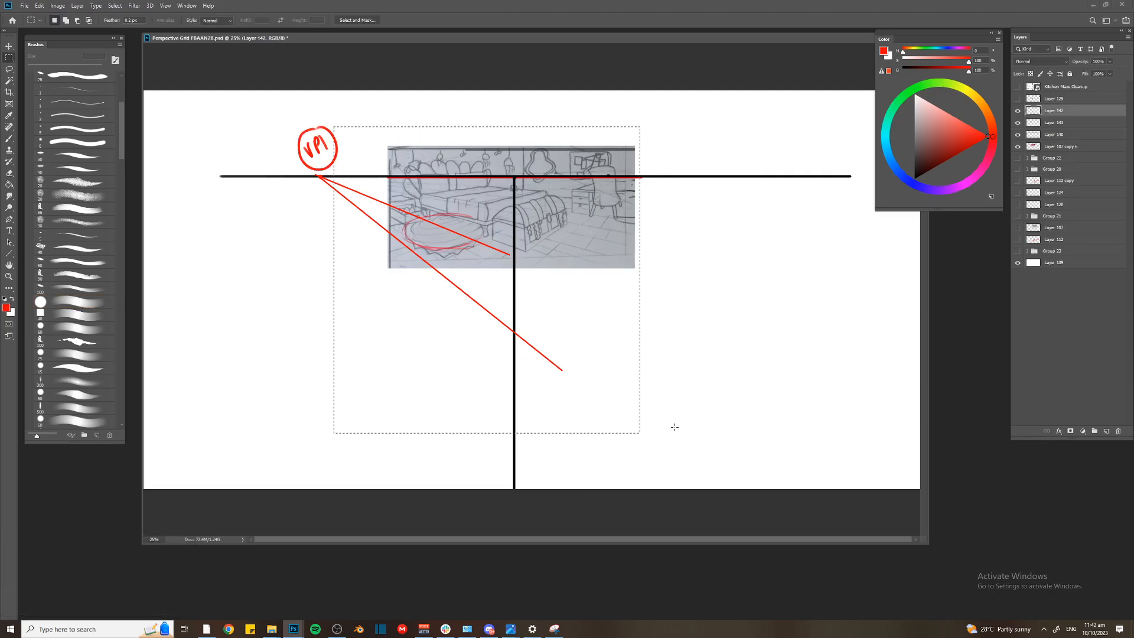
right_click(458, 294)
left_click(504, 409)
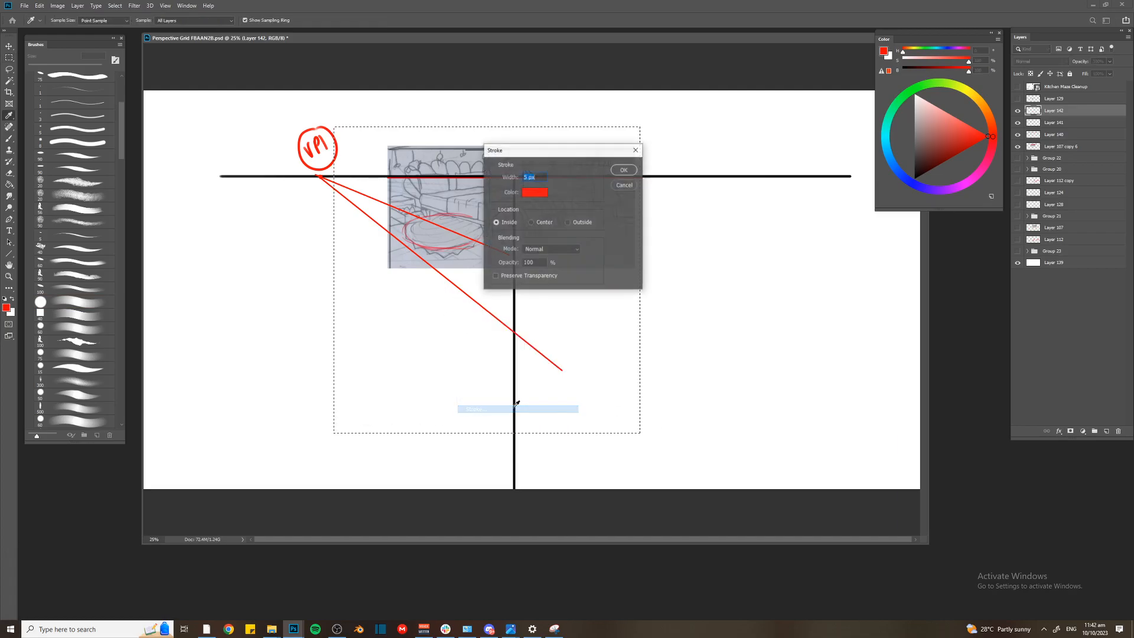
left_click(535, 192)
key("Return")
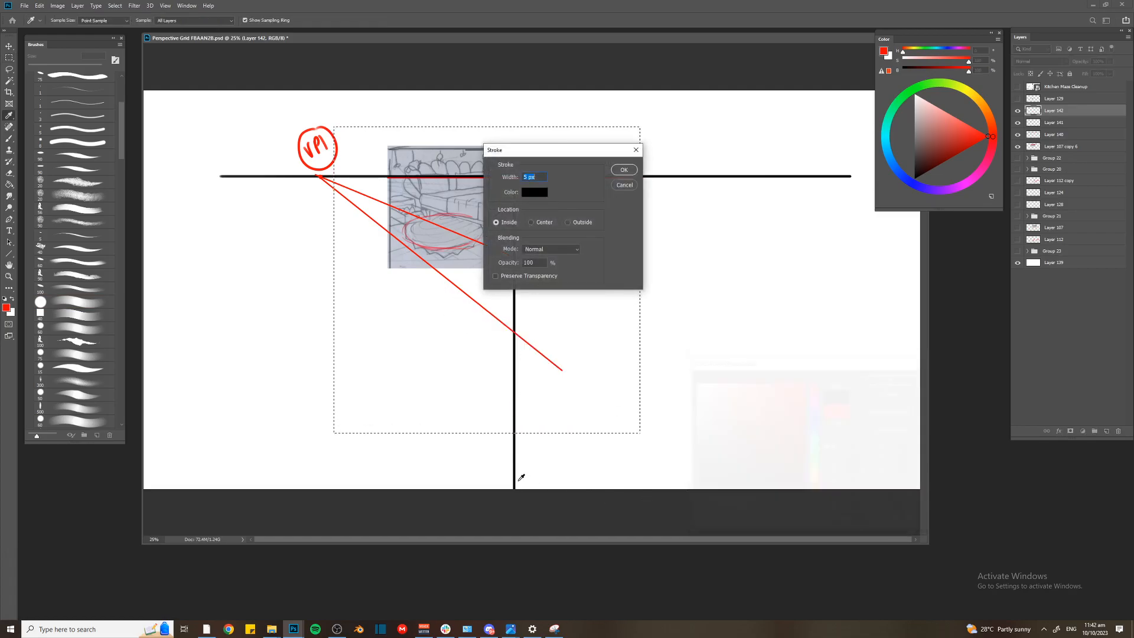
key("Return")
Rotate the black square by 45 degrees
key("ctrl+t")
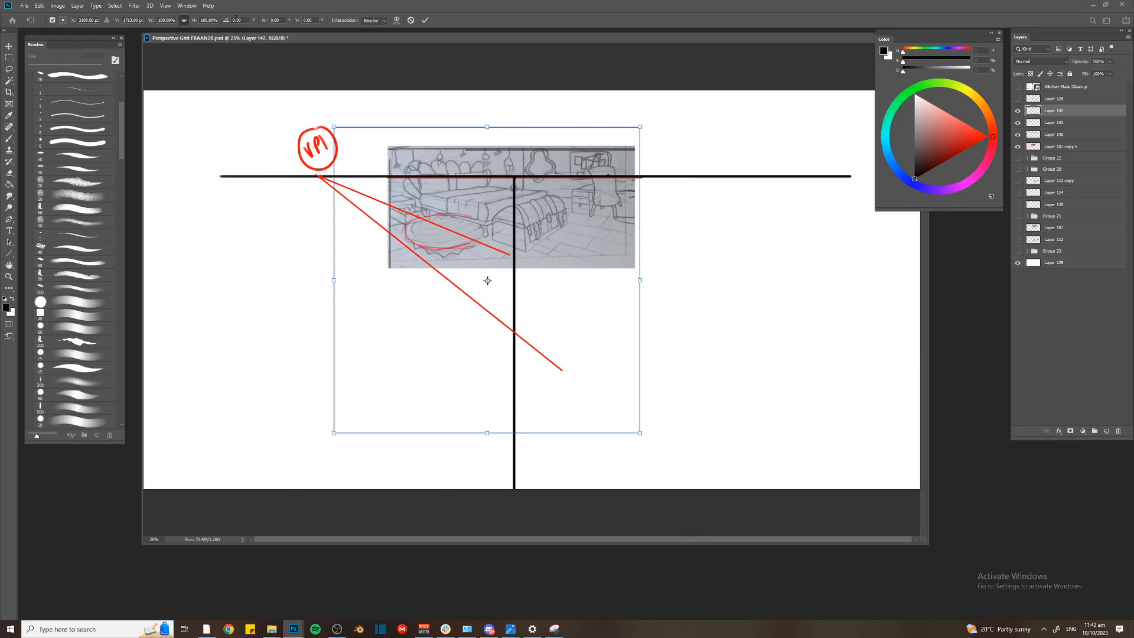
type("45")
key("Return")
key("Return")
Move the rotated square so its lowest corner sits on the black vertical line and its left side passes through VP1
key("ctrl+t")
left_click_drag(490, 260, 531, 159)
left_click_drag(464, 230, 455, 222)
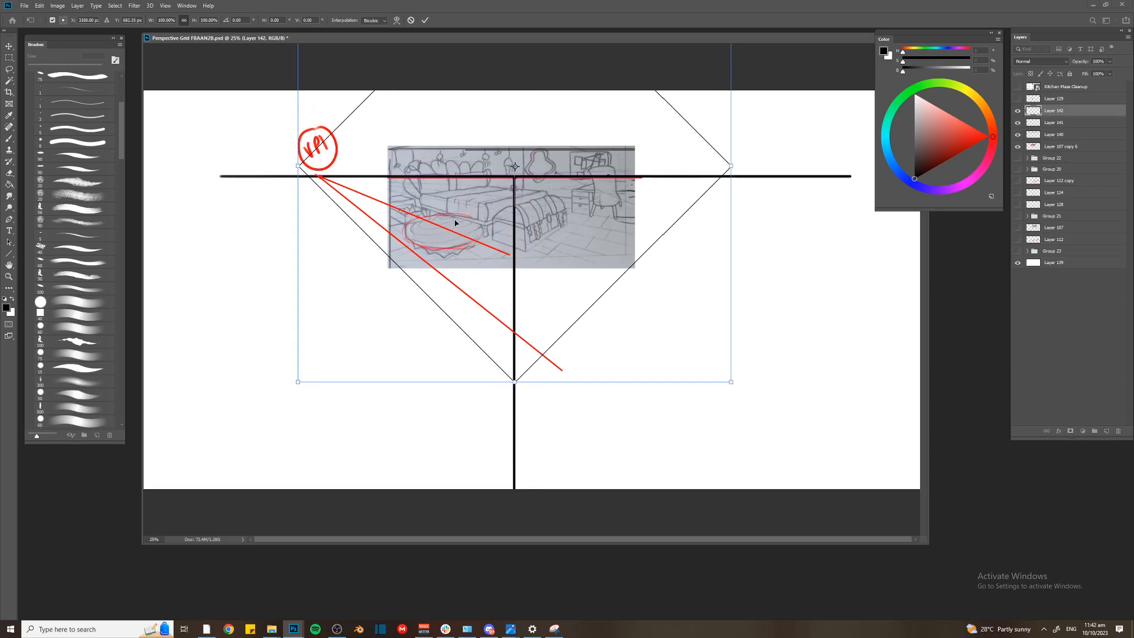
mouse_move(471, 283)
left_mouse_down()
mouse_move(472, 300)
mouse_move(489, 266)
mouse_move(485, 185)
mouse_move(490, 286)
left_mouse_up()
key("Return")
key("m")
key("ctrl+t")
key("Return")
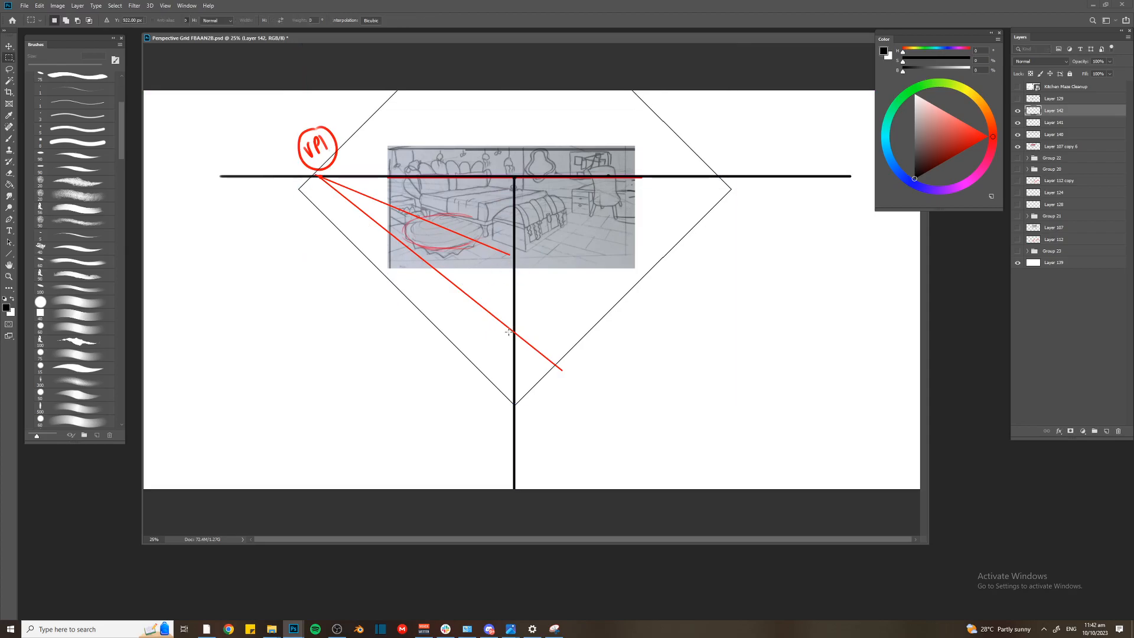
Mark the square's lowest corner with a black dot and an arrow to a circled SP label
key("b")
left_click_drag(529, 421, 538, 426)
left_click_drag(535, 420, 544, 436)
left_click_drag(555, 436, 567, 414)
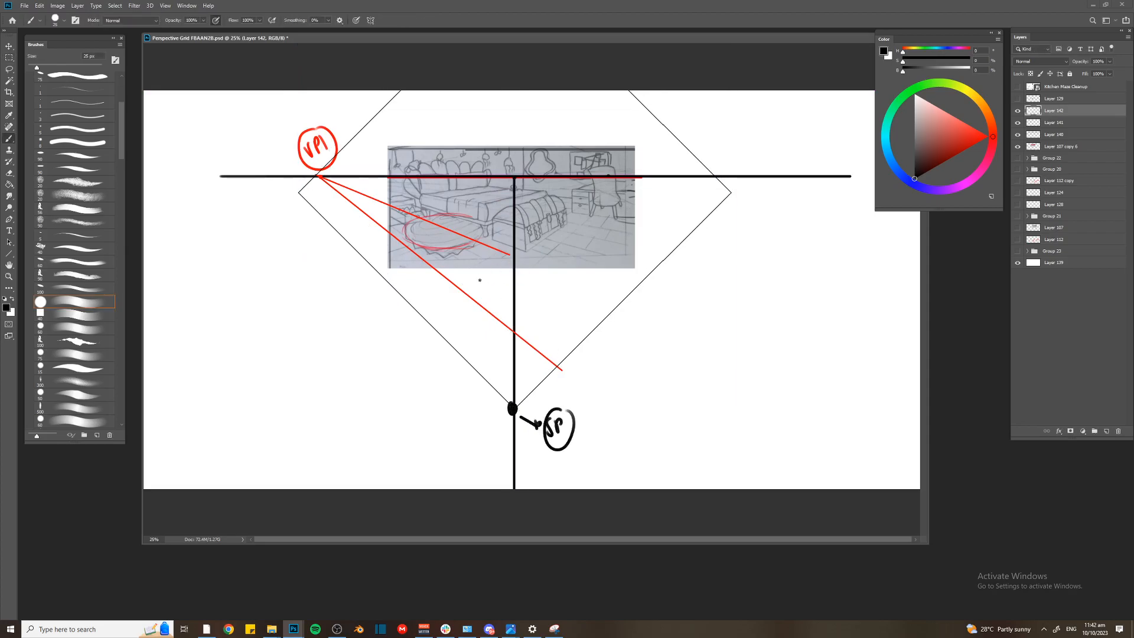
Nudge the square up and rotate it slightly clockwise about its lowest corner so its left corner meets VP1
key("ctrl+t")
mouse_move(413, 274)
left_mouse_down()
mouse_move(411, 263)
mouse_move(413, 272)
left_mouse_up()
left_click_drag(515, 207, 513, 403)
left_click_drag(285, 259, 302, 238)
key("b")
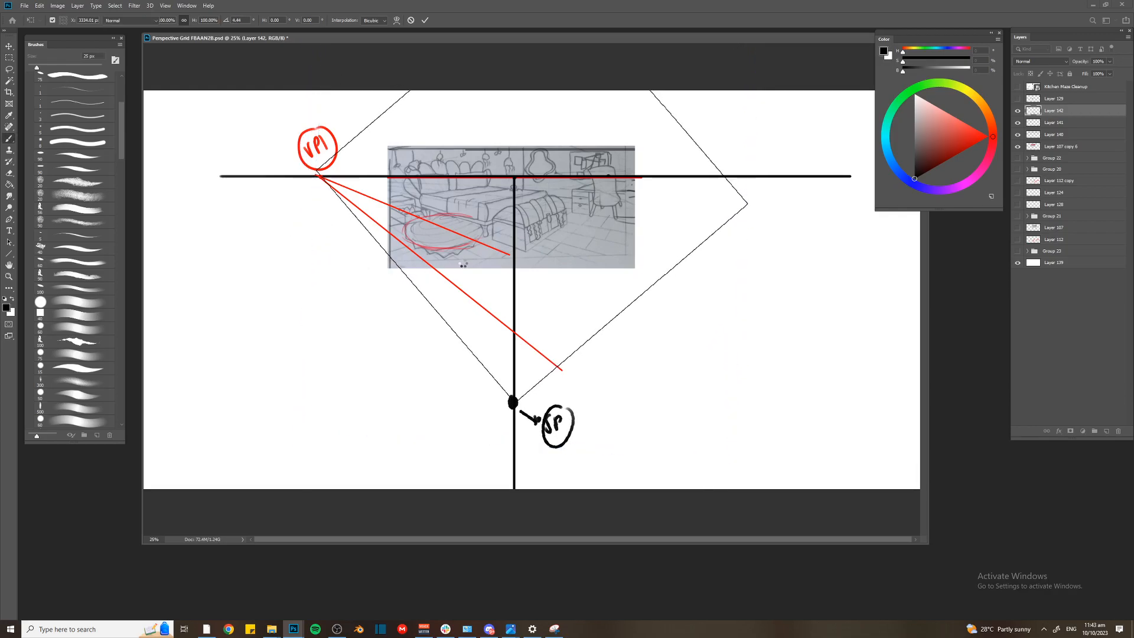
Try marking a second VP near the right end of the horizon line, and remove those marks
left_click_drag(787, 179, 792, 143)
mouse_move(796, 161)
left_mouse_down()
mouse_move(797, 141)
mouse_move(798, 152)
left_mouse_up()
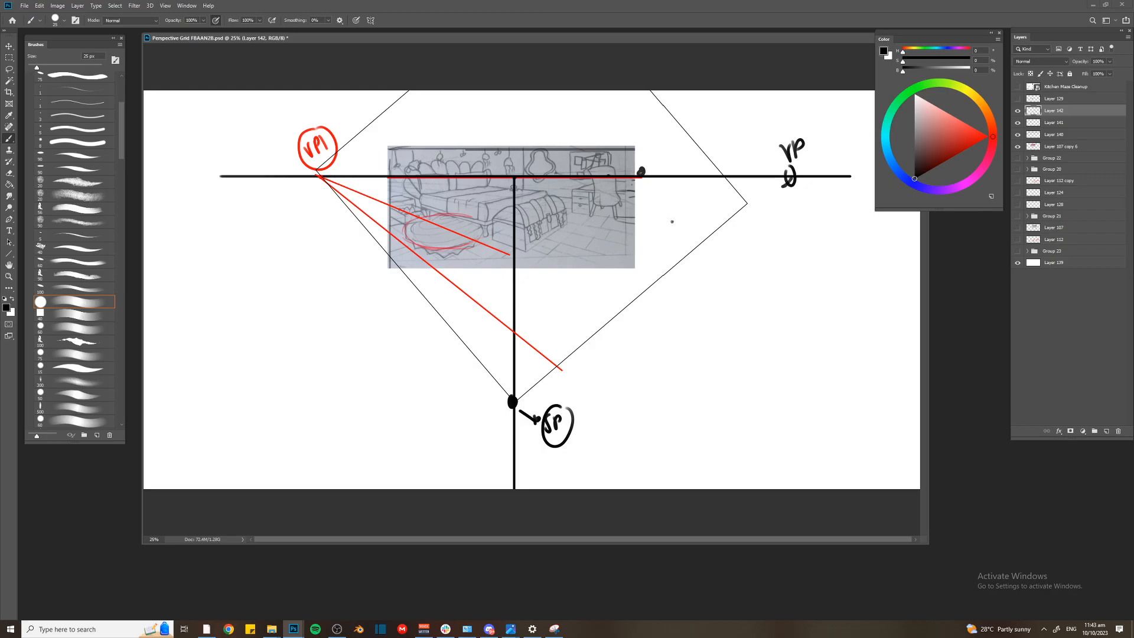
key("ctrl+z")
left_click_drag(637, 163, 633, 177)
key("ctrl+z")
key("ctrl+z")
key("ctrl+z")
key("ctrl+z")
key("l")
mouse_move(787, 125)
left_mouse_down()
mouse_move(818, 210)
mouse_move(794, 125)
left_mouse_up()
key("Delete")
key("ctrl+d")
key("Delete")
key("Return")
key("b")
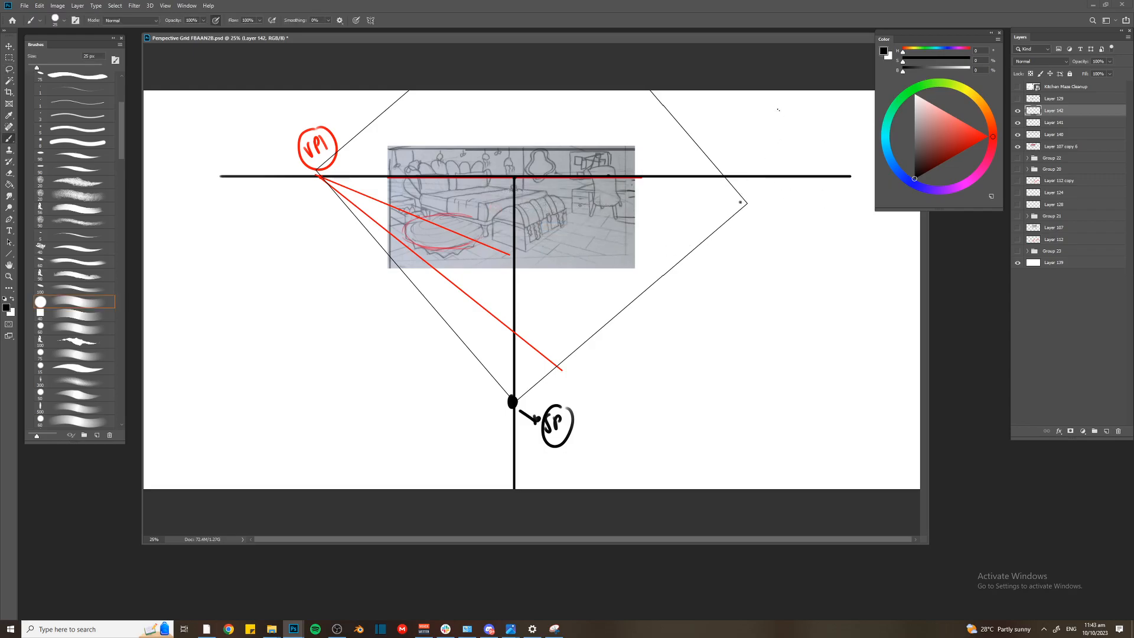
key("ctrl+t")
key("ctrl+minus")
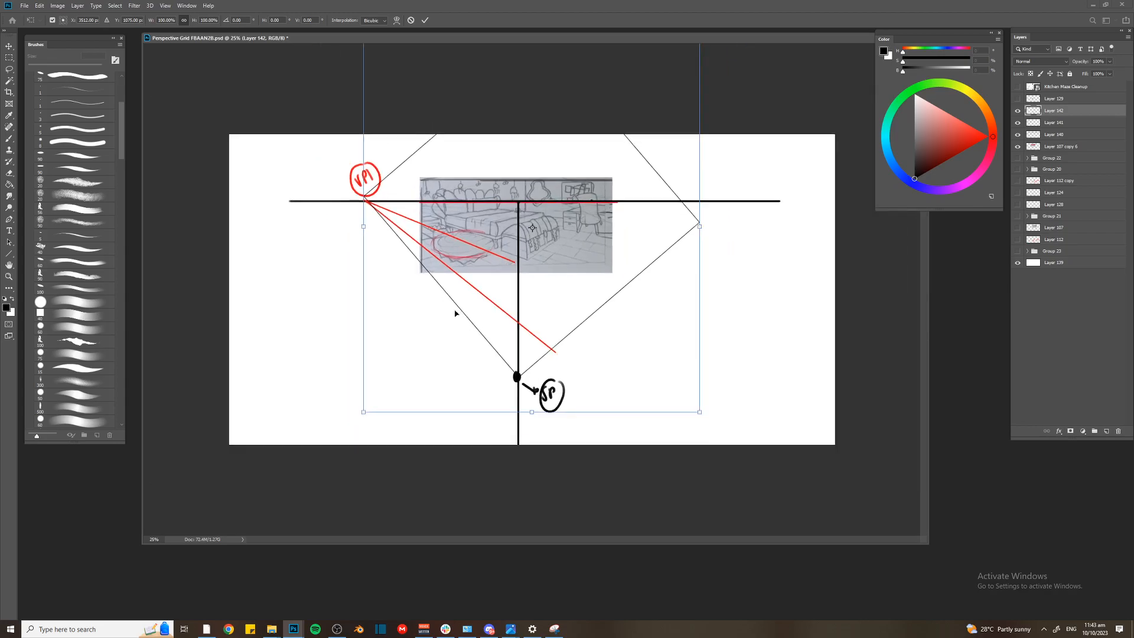
key("ctrl+plus")
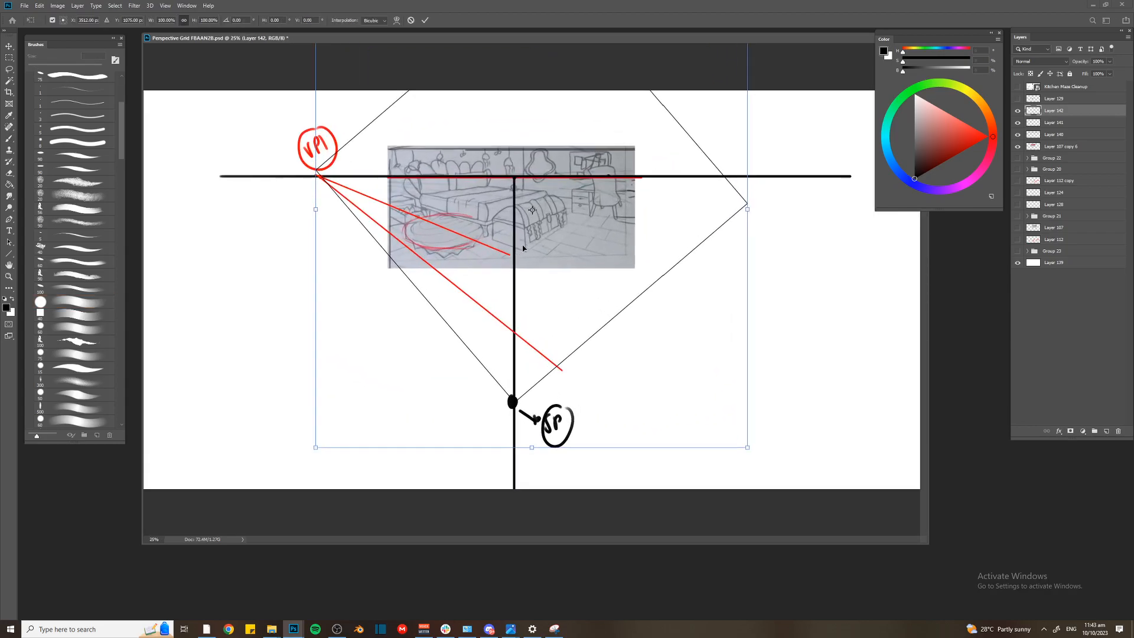
key("Return")
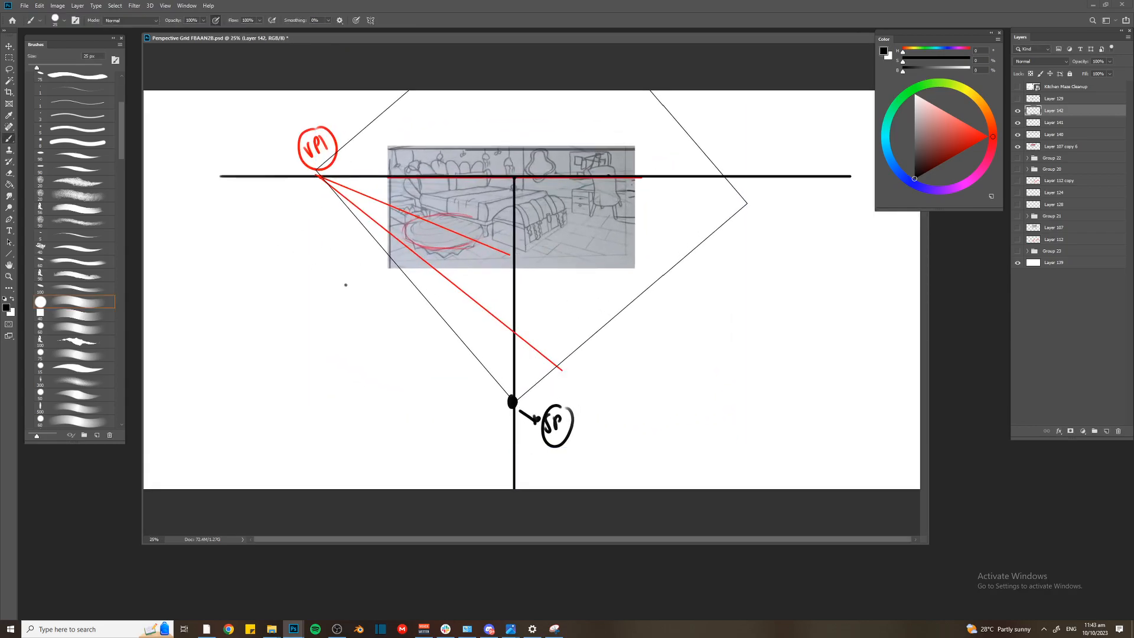
Move the square up along the vertical line and rotate it counterclockwise about its lowest corner until its left side meets VP1
key("ctrl+t")
left_click_drag(480, 232, 513, 356)
key("ctrl+z")
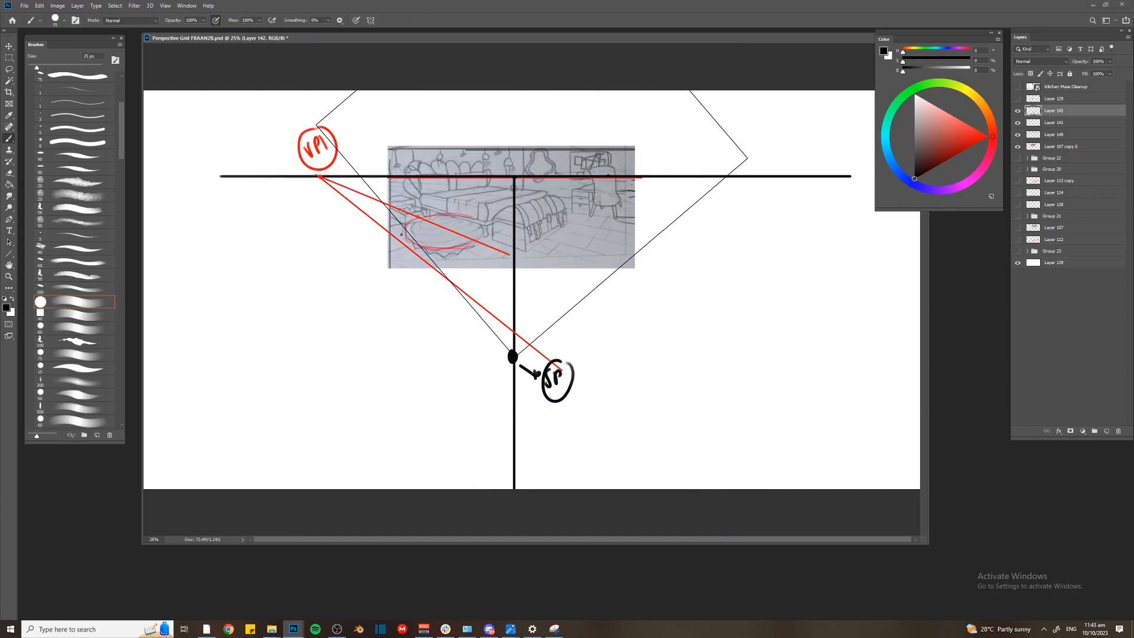
left_click_drag(532, 165, 513, 356)
left_click_drag(300, 144, 298, 188)
key("Return")
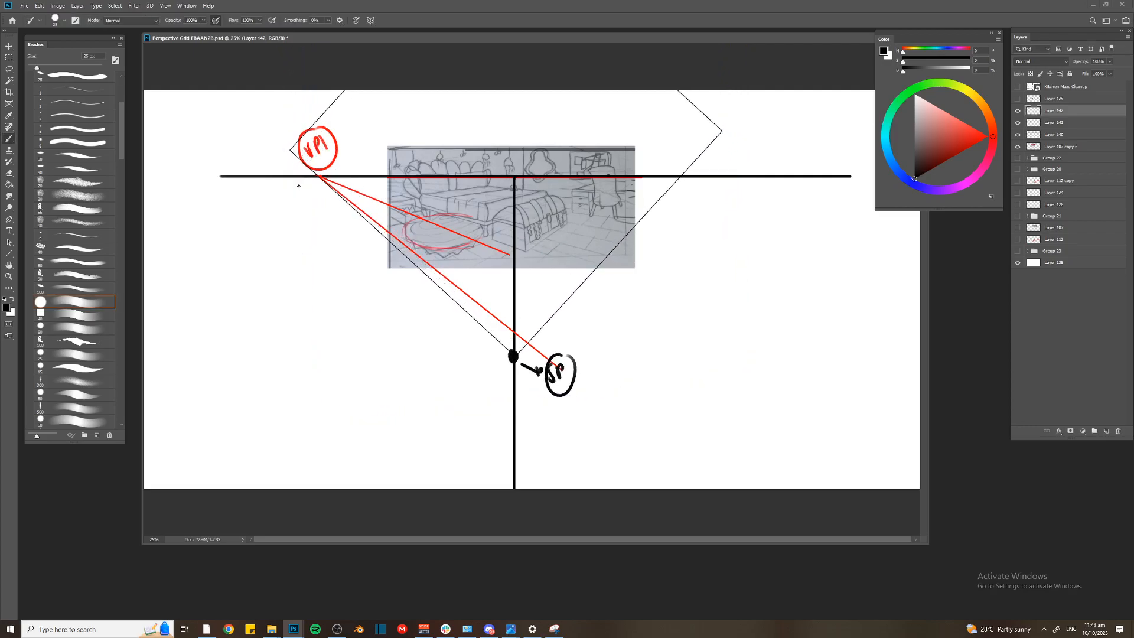
On a new layer, mark where the square's right side crosses the horizon with a red dot and a circled VP2 label
key("ctrl+shift+alt+n")
left_click_drag(968, 149, 995, 136)
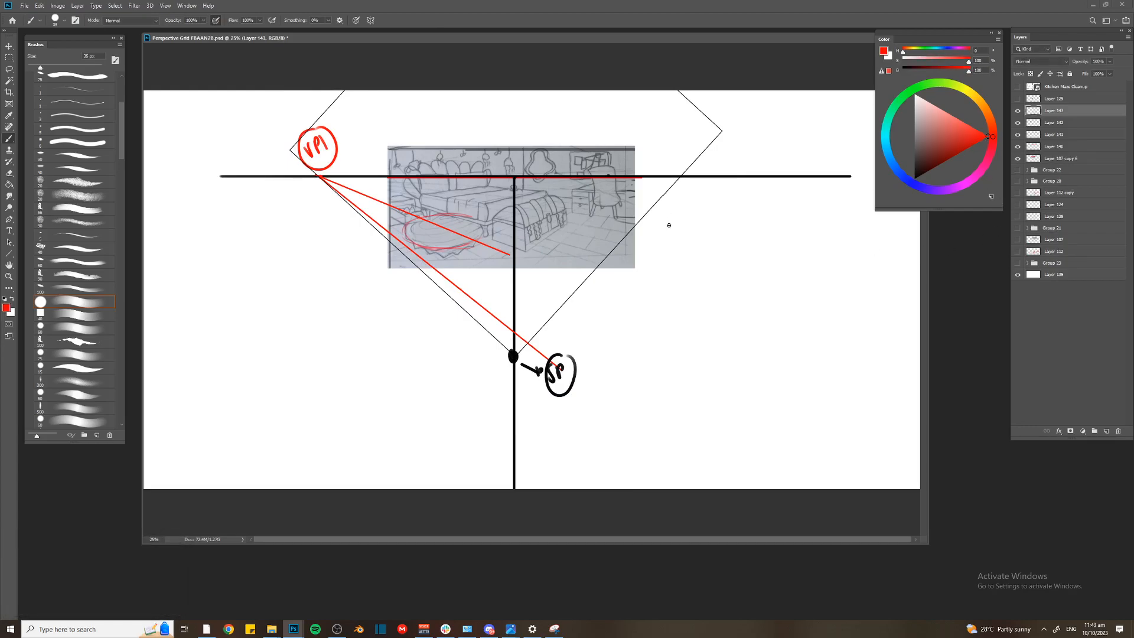
key("[")
mouse_move(681, 171)
left_mouse_down()
mouse_move(688, 131)
mouse_move(702, 135)
left_mouse_up()
mouse_move(674, 126)
left_mouse_down()
mouse_move(688, 119)
mouse_move(673, 133)
left_mouse_up()
left_click_drag(684, 124, 692, 142)
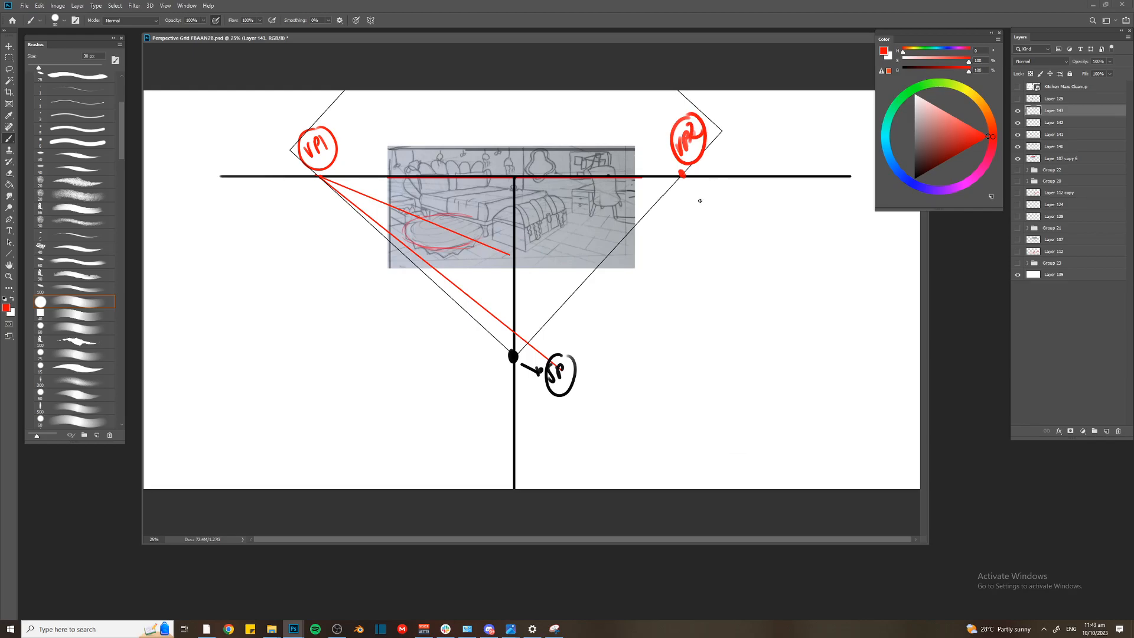
left_click(1018, 124)
left_click(1018, 123)
left_click(1018, 112)
left_click(1017, 111)
left_click(1052, 123, "shift")
key("ctrl+t")
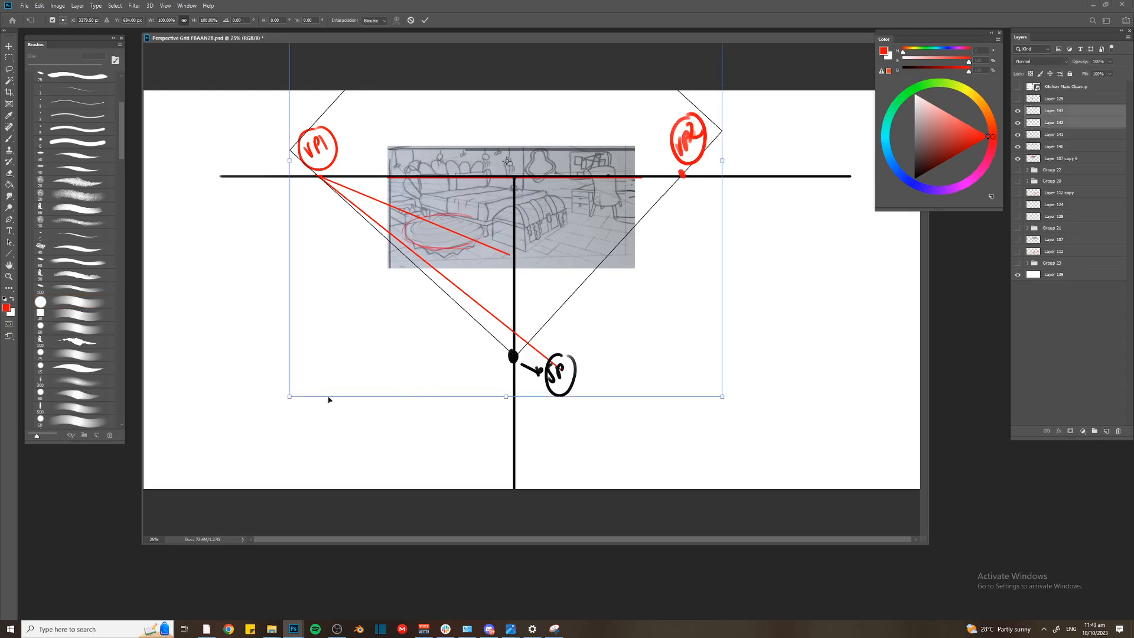
mouse_move(284, 400)
left_mouse_down()
mouse_move(272, 418)
mouse_move(280, 407)
left_mouse_up()
key("Escape")
Enlarge the square, VP and SP labels and red guide lines together to about 109%, keeping the SP on the vertical line
left_click(1054, 135)
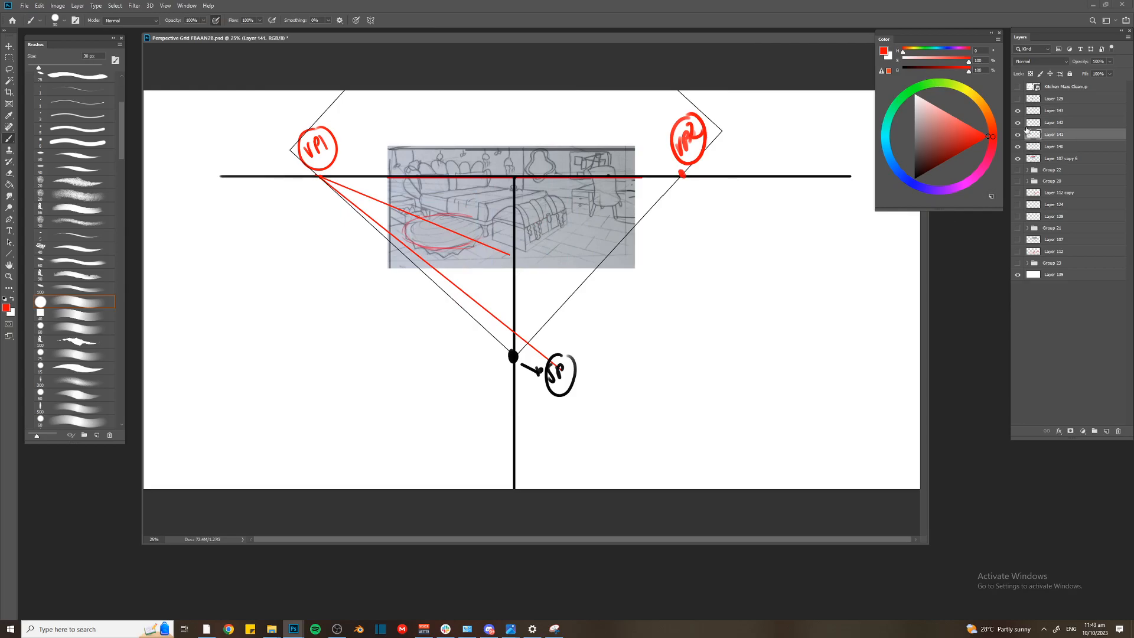
left_click(1054, 99, "shift")
key("ctrl+t")
left_click(199, 478, "alt")
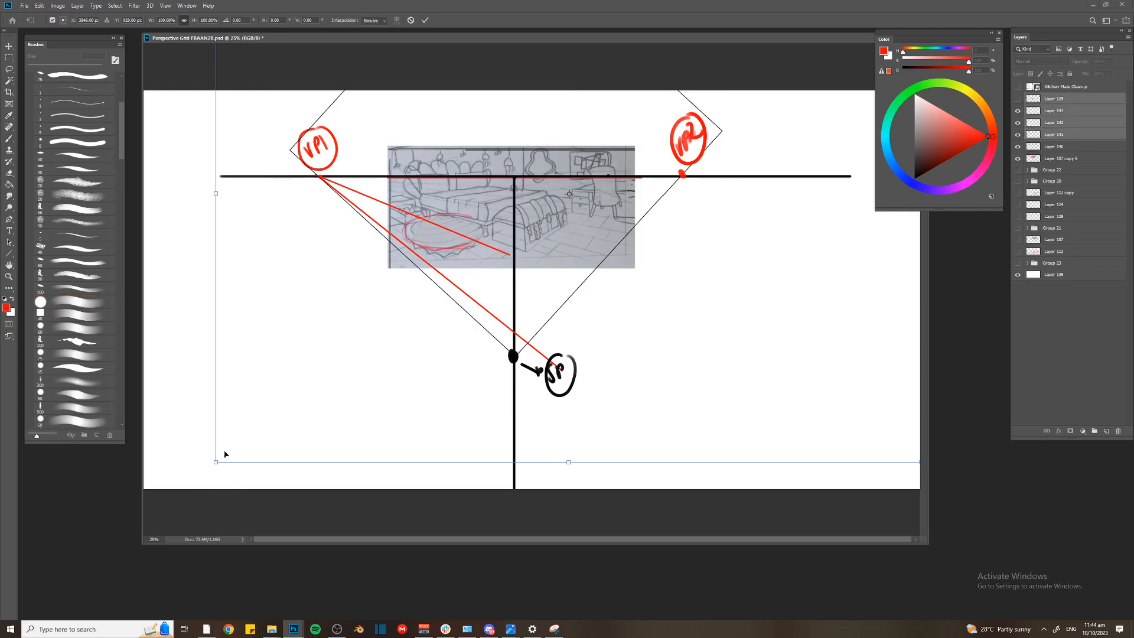
left_click_drag(214, 461, 184, 485)
left_click_drag(298, 402, 302, 408)
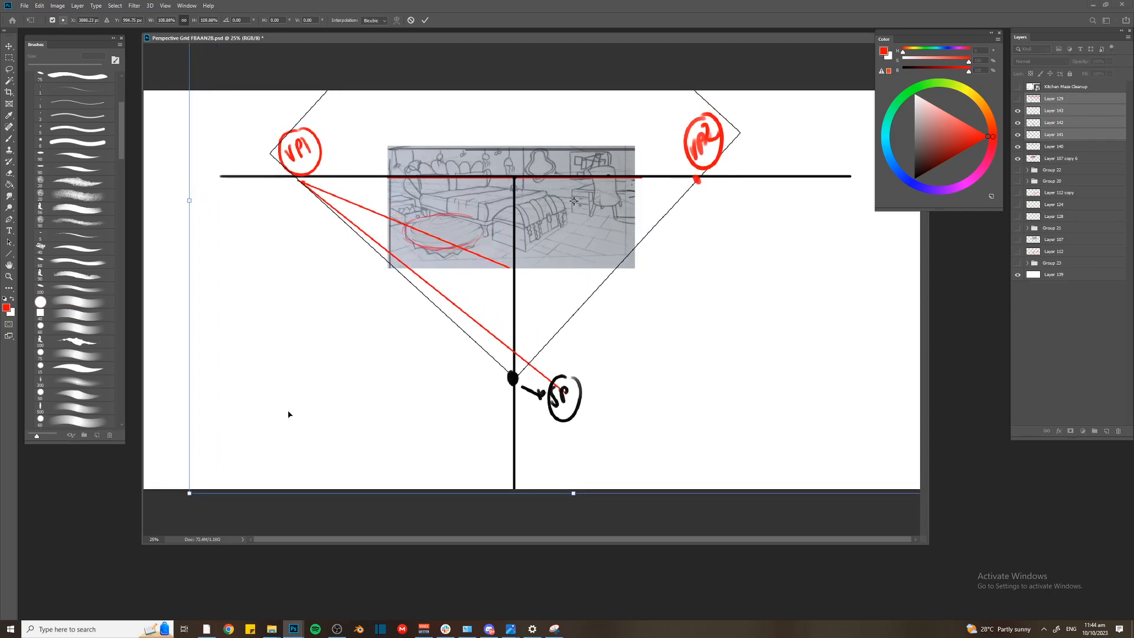
key("b")
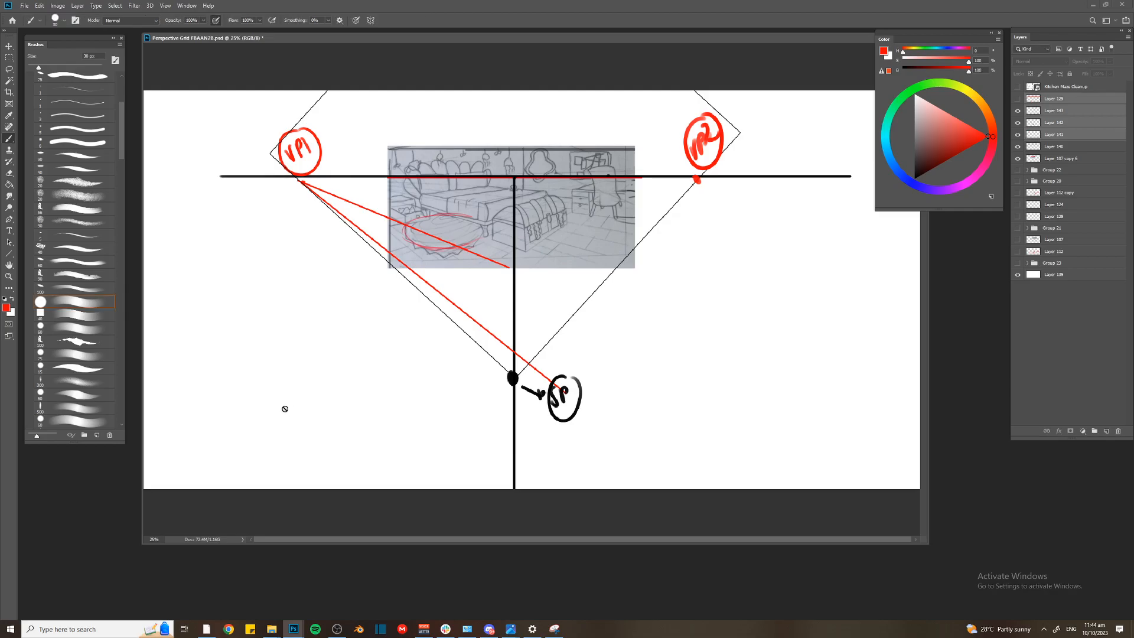
On a new layer, circle the station point in red and draw a short vertical red stroke between it and the sketch
key("bracketleft")
key("ctrl+shift+alt+n")
mouse_move(521, 360)
left_mouse_down()
mouse_move(532, 365)
mouse_move(525, 282)
left_mouse_up()
left_click_drag(392, 276, 624, 276)
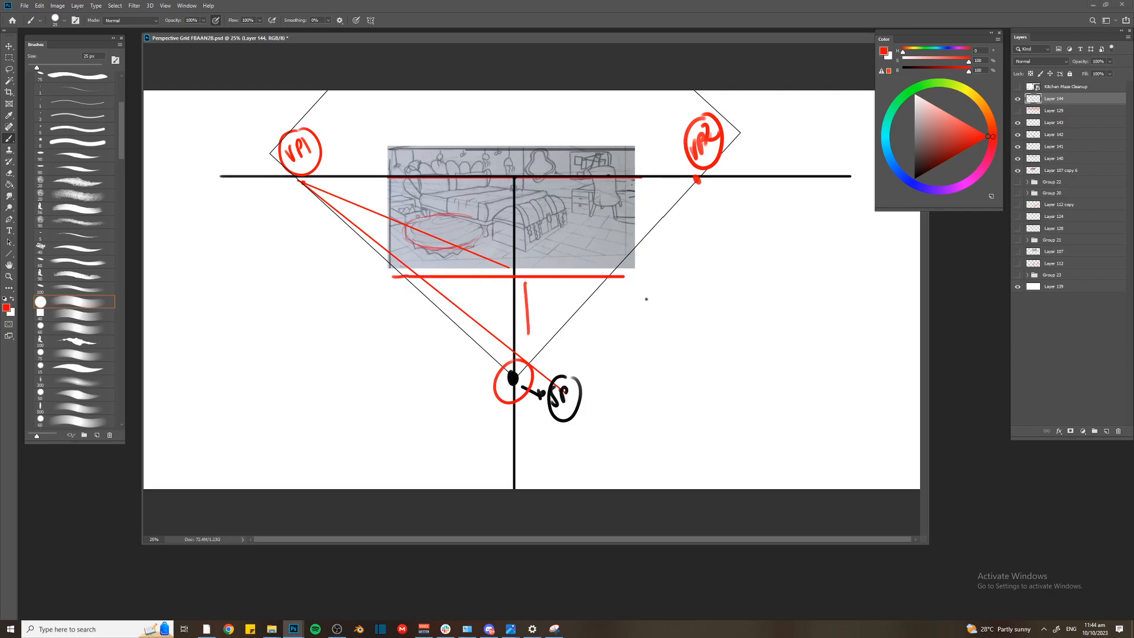
key("ctrl+z")
Sketch a red standing figure with a short viewing cone reaching a picture plane close in front of it
mouse_move(227, 332)
left_mouse_down()
mouse_move(239, 335)
mouse_move(226, 407)
left_mouse_up()
left_click_drag(233, 356, 242, 408)
left_click_drag(273, 301, 279, 383)
left_click_drag(250, 335, 279, 383)
mouse_move(272, 298)
left_mouse_down()
mouse_move(302, 280)
mouse_move(301, 392)
mouse_move(278, 385)
left_mouse_up()
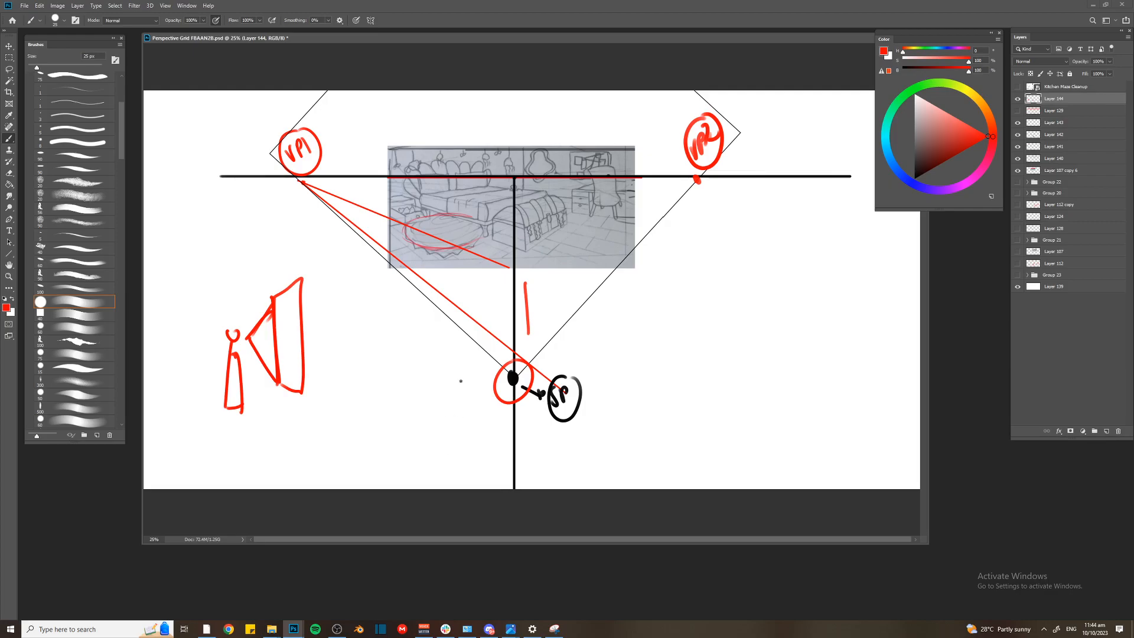
Undo the nearby picture plane and redraw it farther from the figure, with longer sight lines reaching it
key("ctrl+z")
key("ctrl+z")
key("ctrl+z")
key("ctrl+z")
key("ctrl+z")
mouse_move(249, 336)
left_mouse_down()
mouse_move(353, 280)
mouse_move(371, 387)
left_mouse_up()
left_click_drag(357, 284, 362, 387)
mouse_move(354, 291)
left_mouse_down()
mouse_move(356, 320)
mouse_move(403, 329)
mouse_move(370, 396)
left_mouse_up()
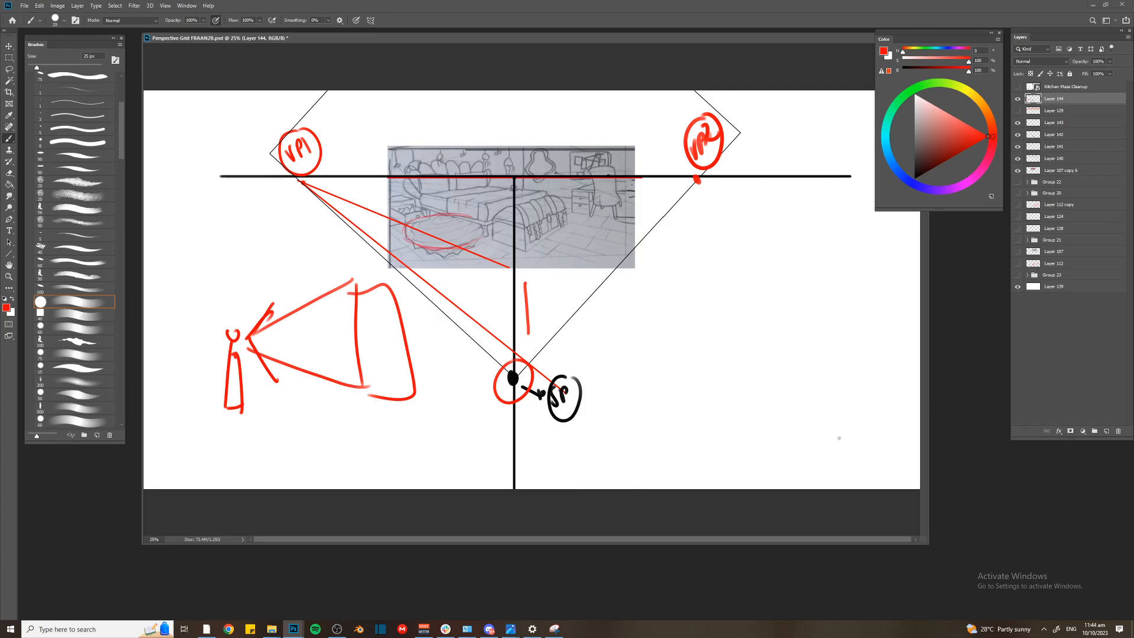
Switch to Snipping Tool and capture the canvas area with the annotated bedroom sketch and viewer diagram
key("alt+Tab")
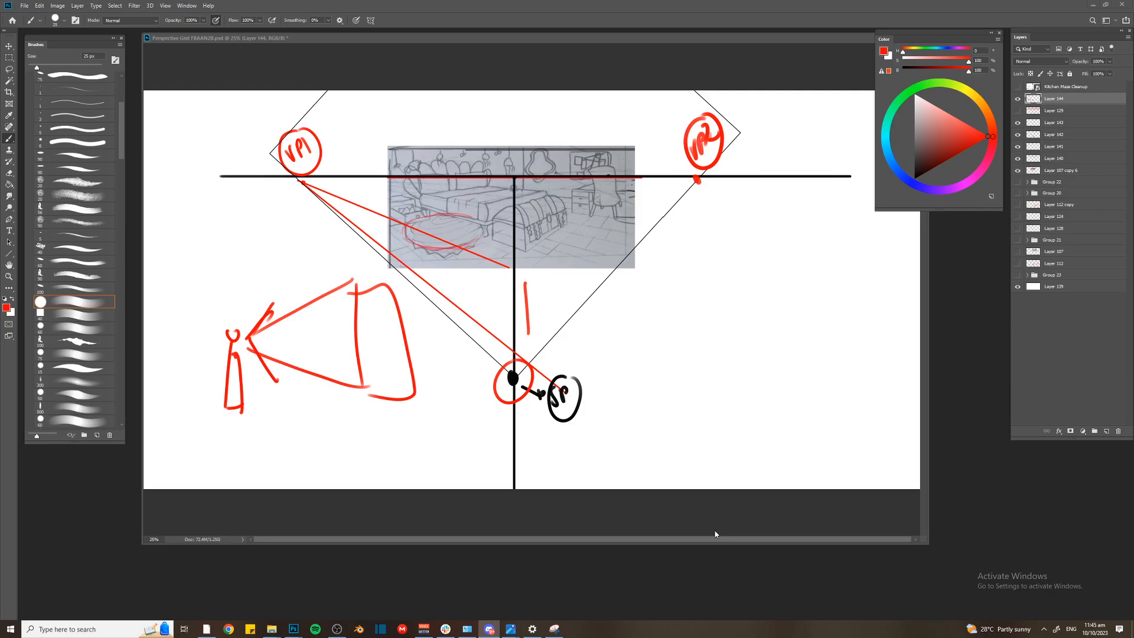
left_click(1050, 179)
left_click(554, 628)
left_click(124, 36)
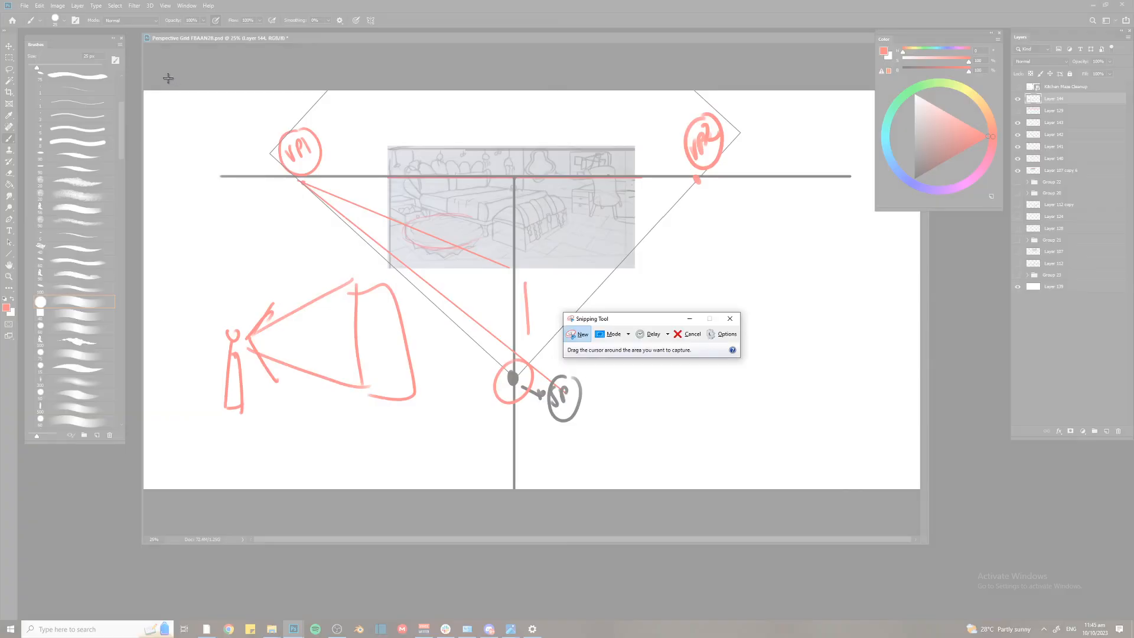
mouse_move(166, 74)
left_mouse_down()
mouse_move(685, 445)
mouse_move(768, 475)
left_mouse_up()
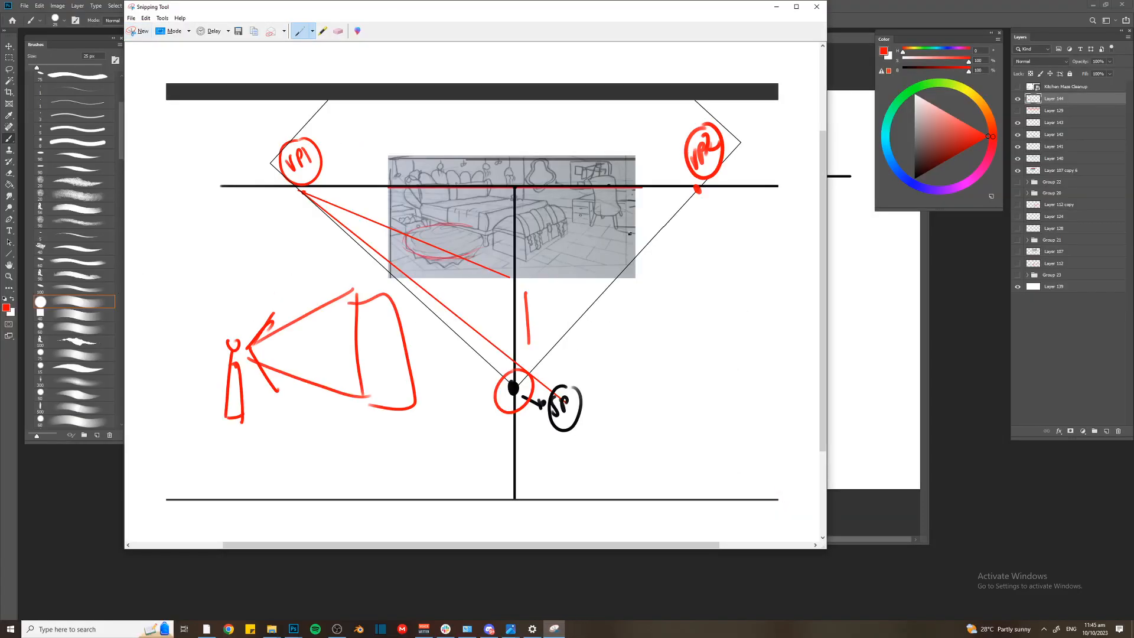
right_click(361, 255)
left_click(382, 270)
left_click(889, 321)
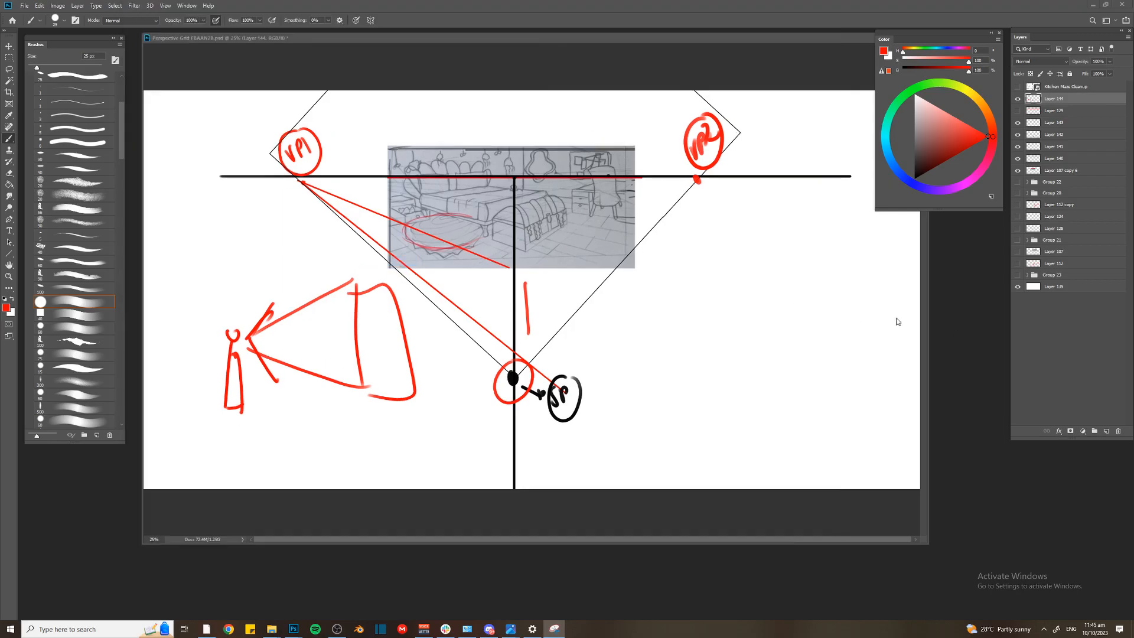
key("alt+Tab")
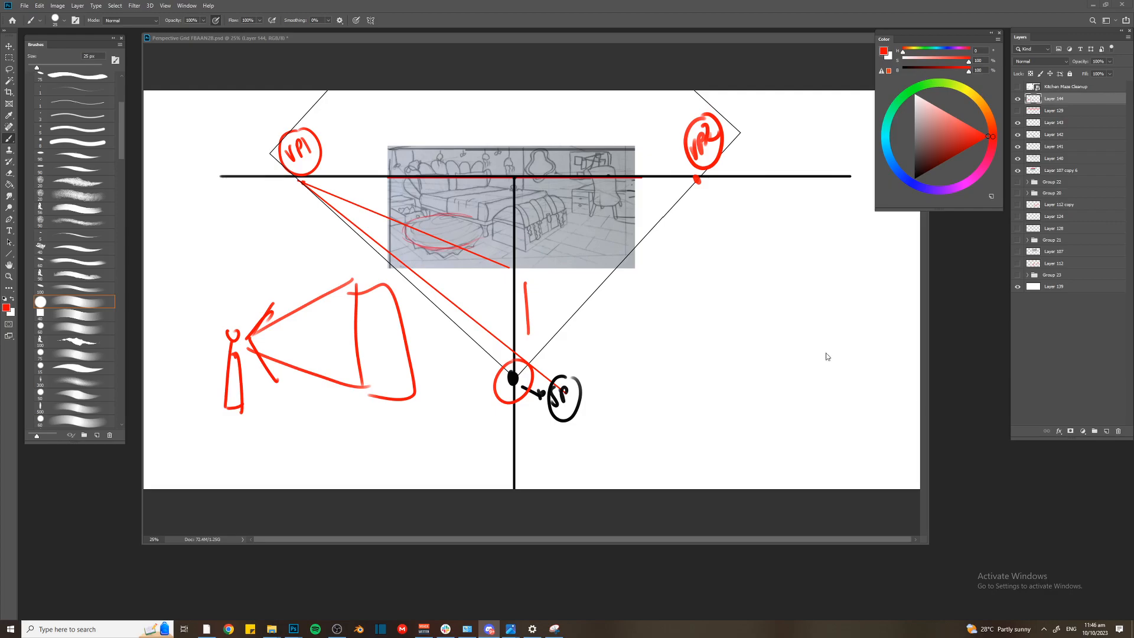
Group the layers from Layer 144 down to Layer 107 copy 6 and hide the group
left_click(1065, 170)
left_click(1068, 99, "shift")
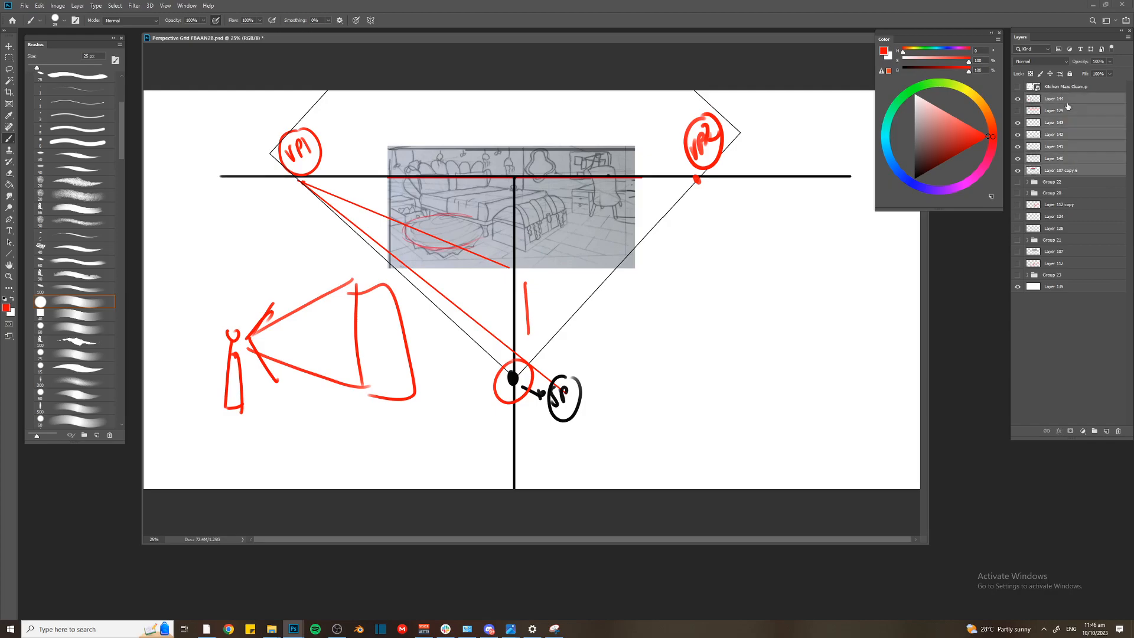
key("ctrl+g")
left_click(1018, 98)
Paste the next student's screenshot and copy its sketch area onto a separate layer
key("alt+Tab")
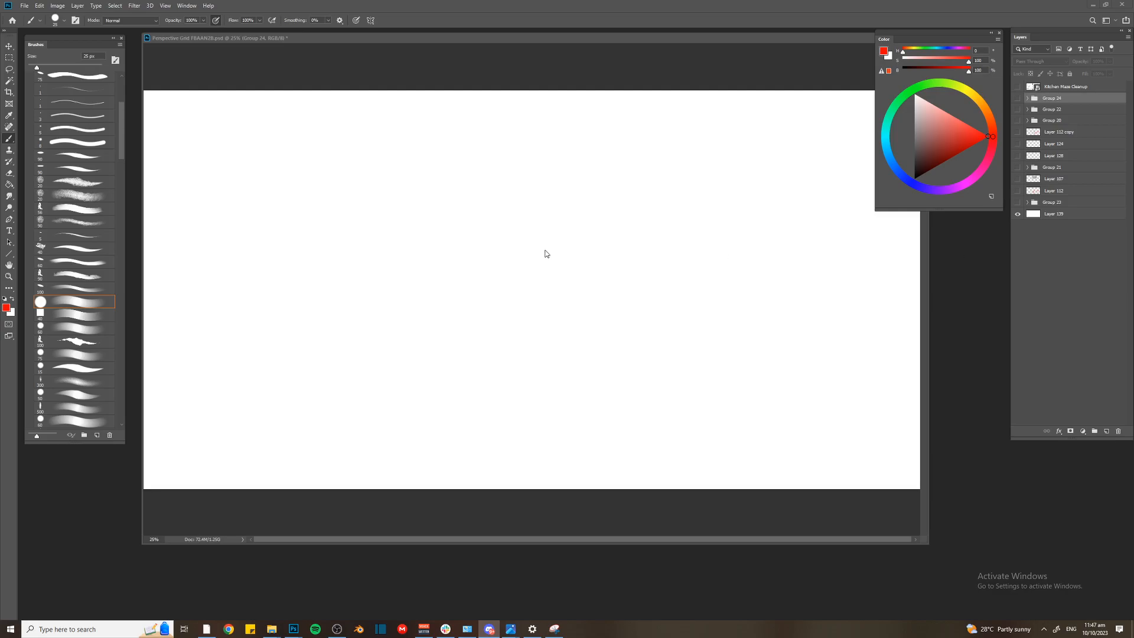
key("ctrl+v")
key("m")
mouse_move(521, 257)
left_mouse_down()
mouse_move(572, 269)
mouse_move(588, 311)
left_mouse_up()
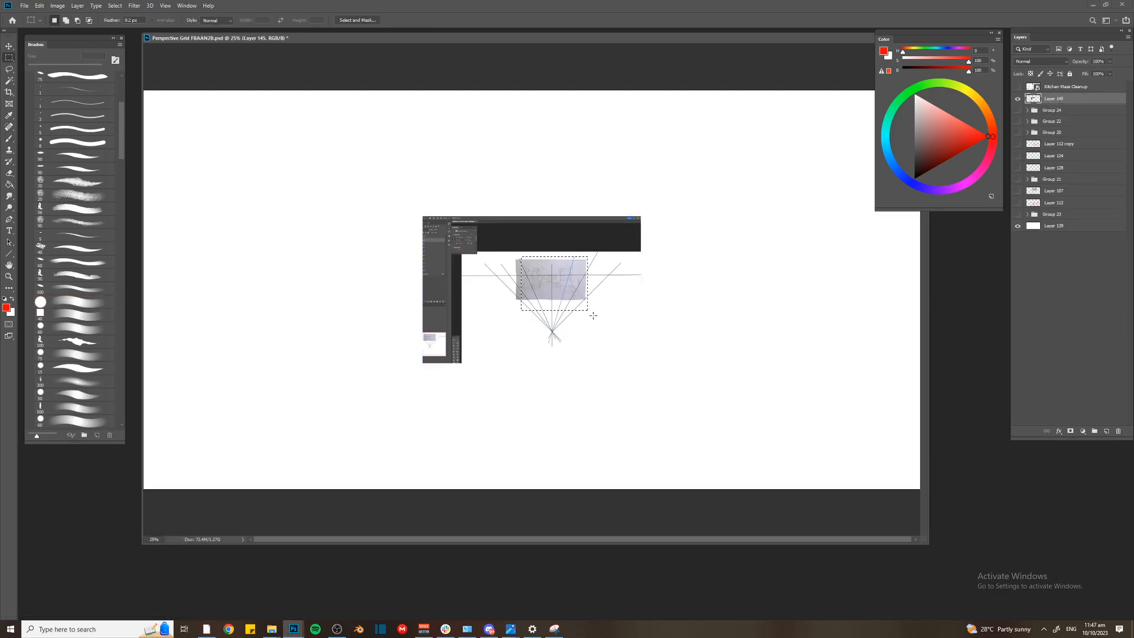
left_click_drag(511, 257, 589, 308)
key("ctrl+j")
Delete the full screenshot layer and enlarge the cropped sketch to fill the middle of the canvas
key("alt+bracketleft")
key("Delete")
key("alt+bracketright")
key("ctrl+t")
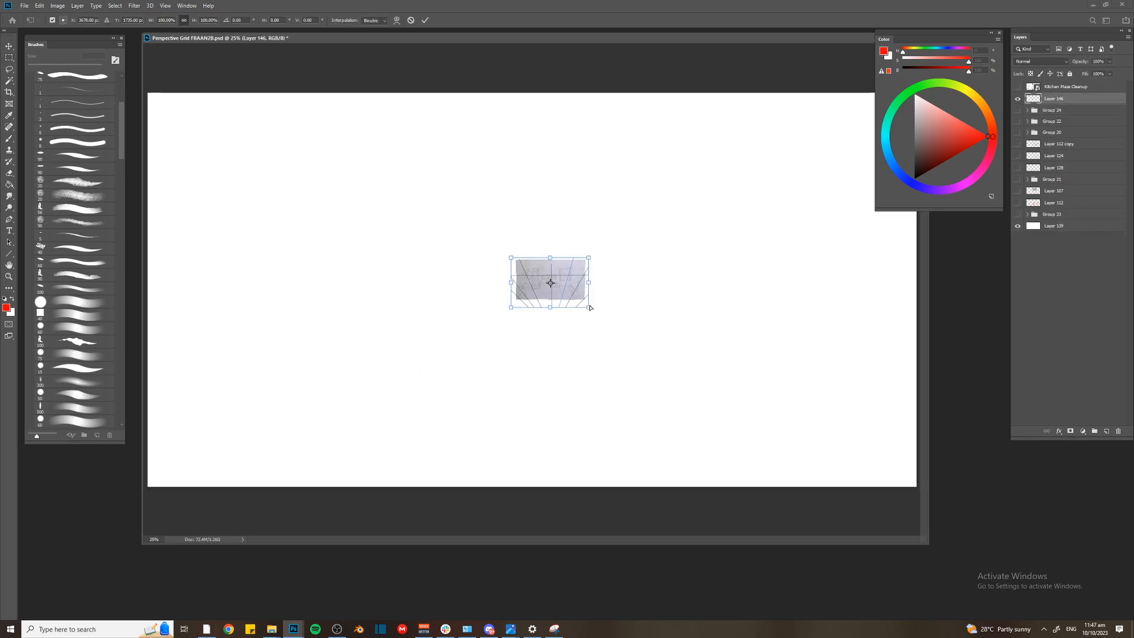
key("ctrl+minus")
left_click_drag(517, 268, 414, 156)
left_click_drag(493, 229, 463, 214)
key("Return")
On a new layer, draw a thick black horizon line across the enlarged sketch
key("m")
key("ctrl+shift+alt+n")
key("ctrl+plus")
key("b")
key("ctrl+minus")
key("d")
left_click_drag(300, 237, 789, 237)
Draw a rough black box below the horizon line and extend its edges outward as perspective lines
mouse_move(529, 252)
left_mouse_down()
mouse_move(564, 319)
mouse_move(588, 313)
left_mouse_up()
left_click_drag(475, 273, 477, 309)
left_click_drag(473, 314, 592, 363)
left_click_drag(654, 315, 659, 340)
left_click_drag(596, 364, 657, 339)
left_click_drag(546, 251, 287, 327)
left_click_drag(620, 254, 401, 296)
left_click_drag(741, 231, 589, 314)
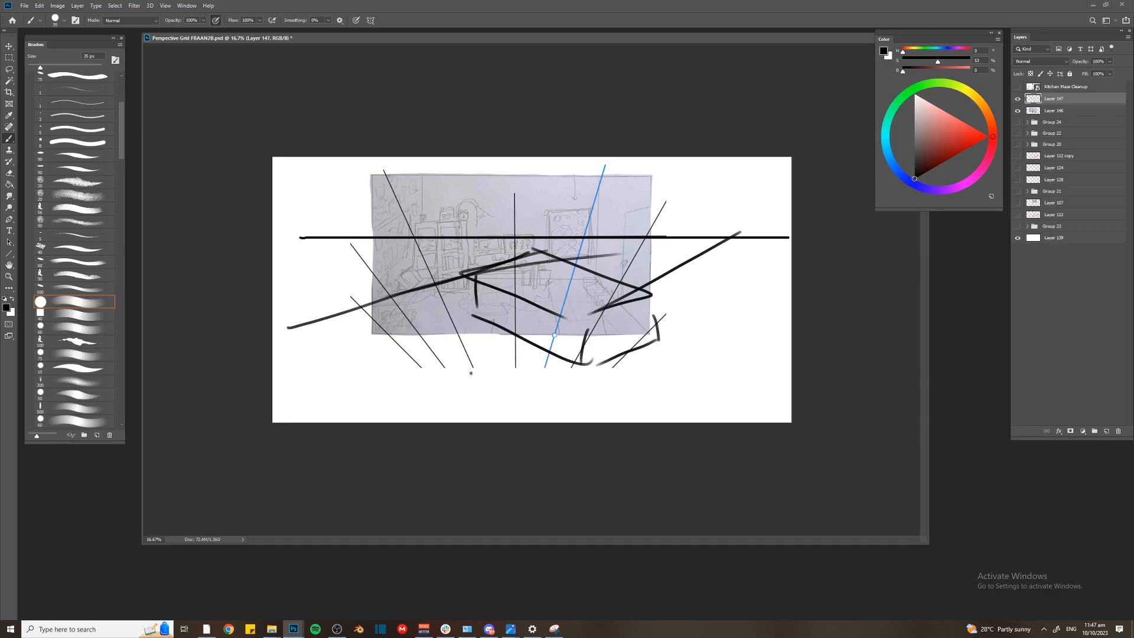
Undo the black perspective strokes, the new layer, the sketch's enlargement and the deletion of the screenshot layer
key("ctrl+z")
key("ctrl+z")
key("ctrl+z")
key("ctrl+z")
key("ctrl+z")
key("ctrl+z")
key("ctrl+z")
key("ctrl+z")
key("ctrl+z")
key("ctrl+z")
key("ctrl+z")
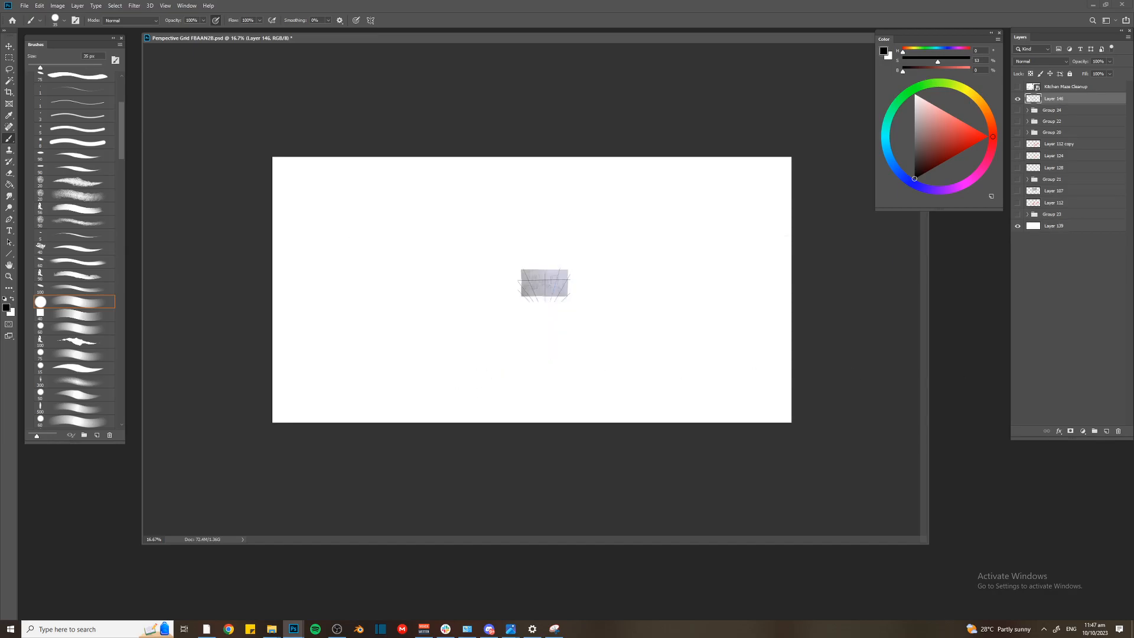
key("ctrl+z")
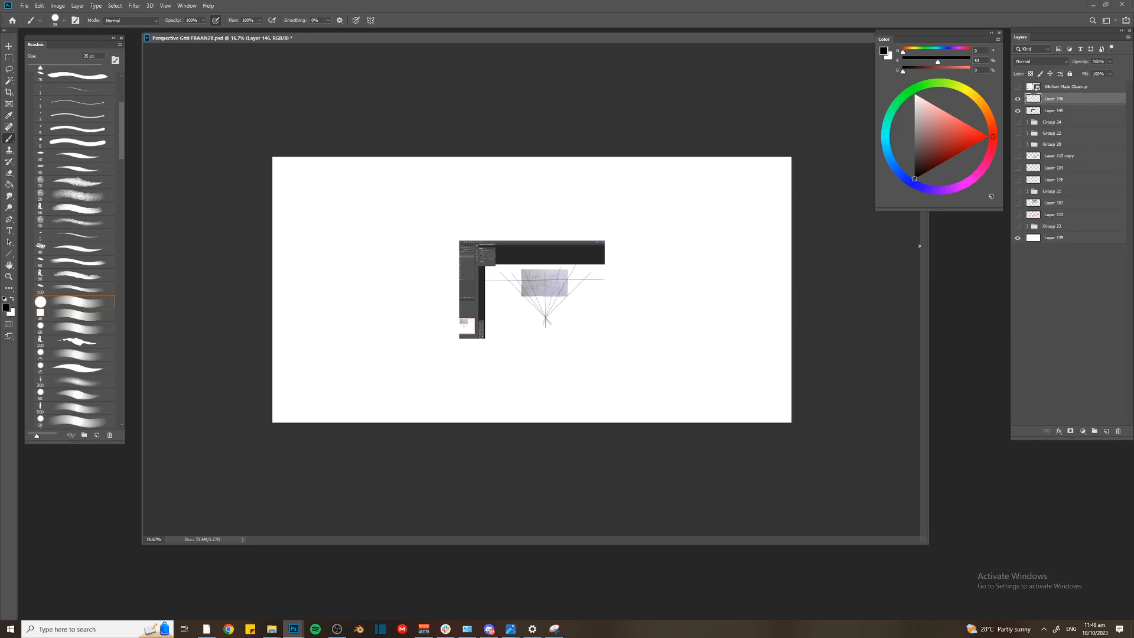
Hide Layers 146 and 145 and show Group 22 with the earlier annotated bedroom sketch
left_click(1018, 99)
left_click(1018, 110)
left_click(1020, 124)
left_click(1019, 122)
left_click(1018, 133)
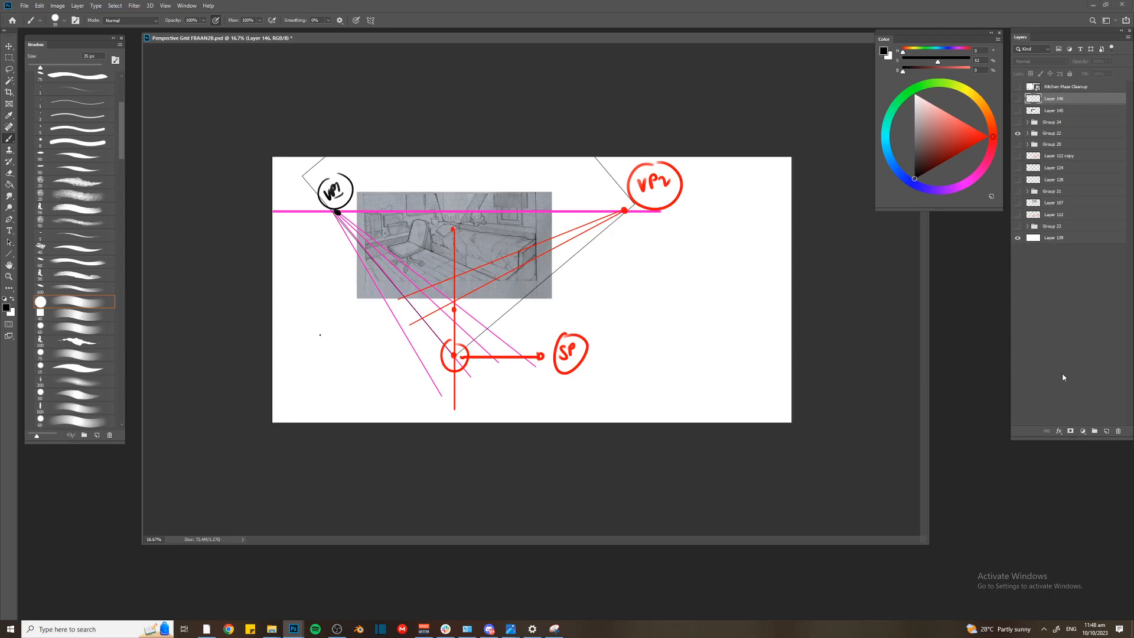
Hide Group 22 and paste the next student's perspective sketch on a new layer above Group 24
key("alt+Tab")
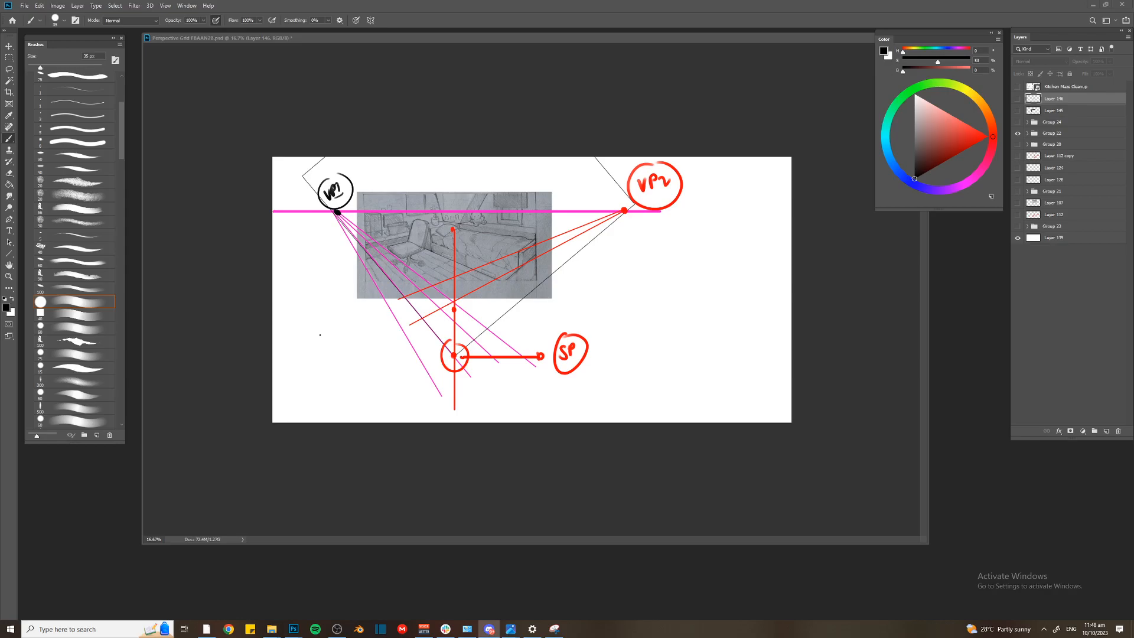
key("alt+Tab")
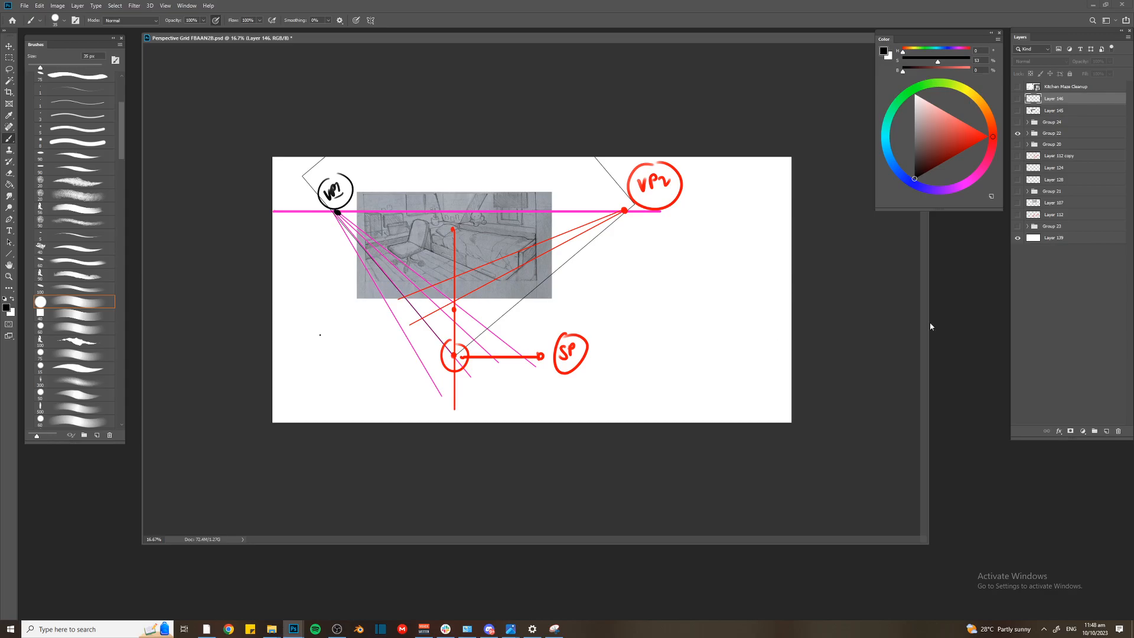
left_click(1018, 133)
left_click(1051, 122)
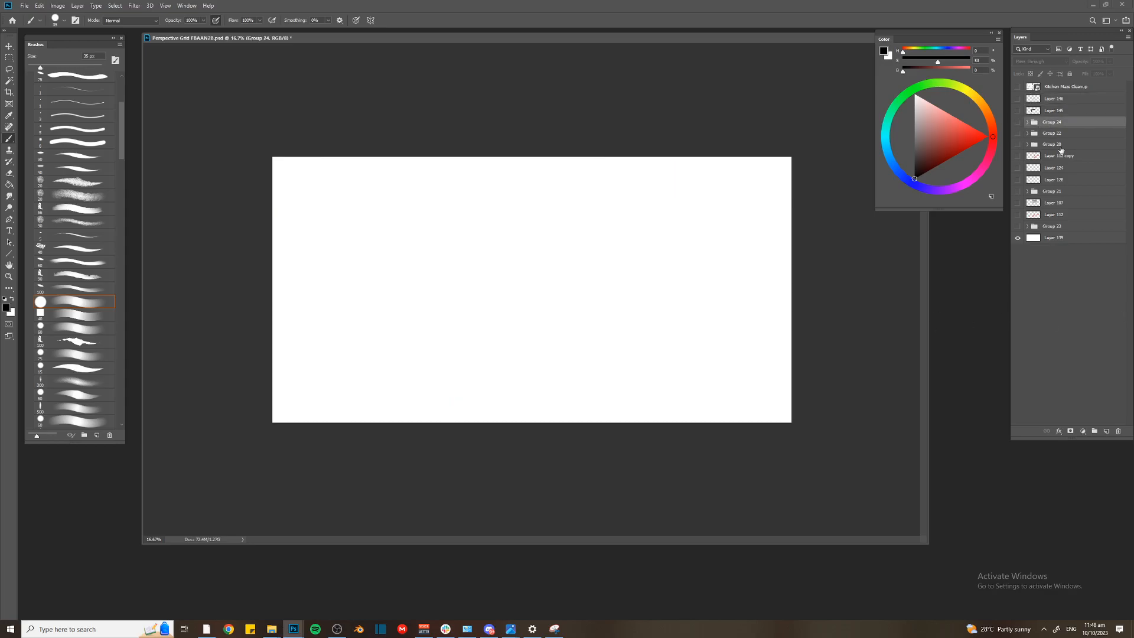
key("ctrl+v")
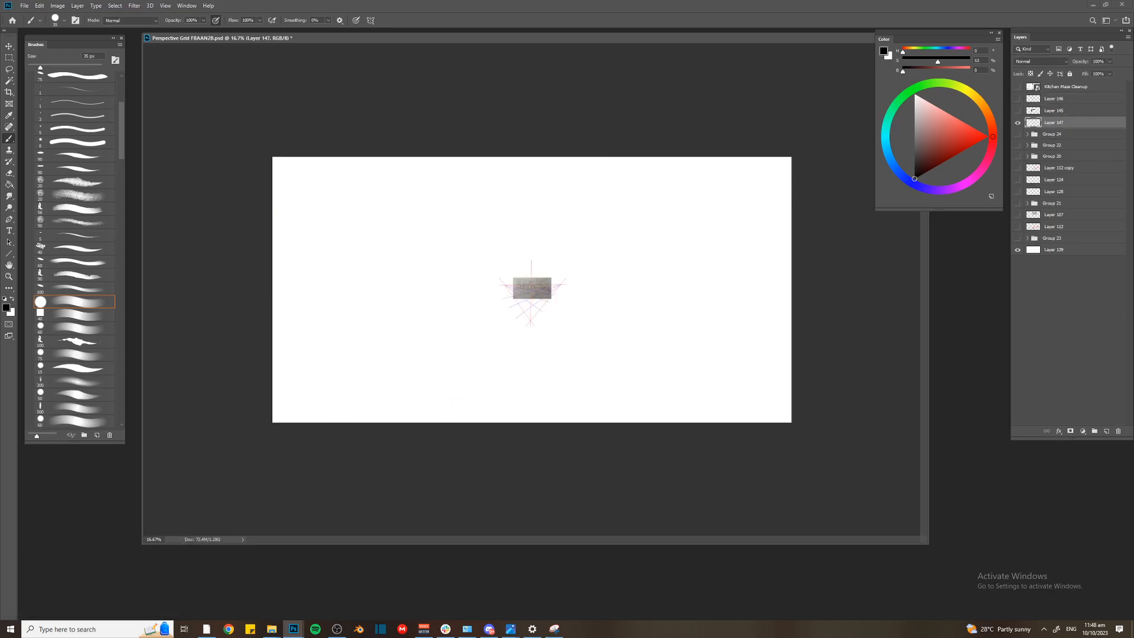
Return from Discord, paste the student's perspective sketch as a new layer, enlarge it and move it up on the canvas
key("alt+Tab")
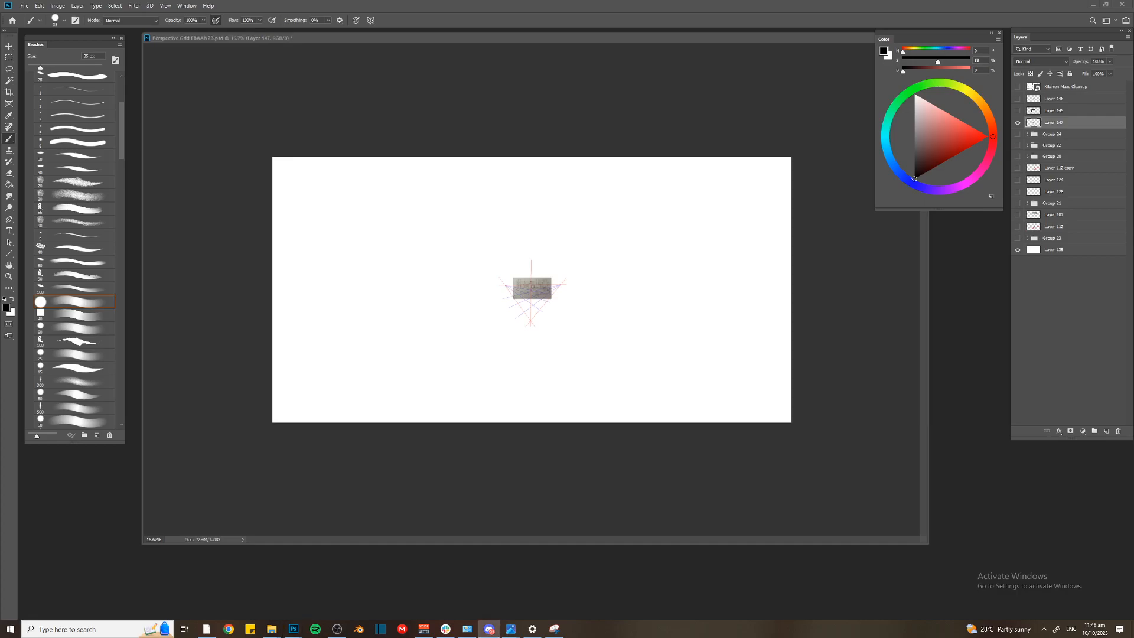
key("alt+Tab")
key("ctrl+v")
key("ctrl+t")
key("ctrl+plus")
left_click_drag(475, 231, 325, 83)
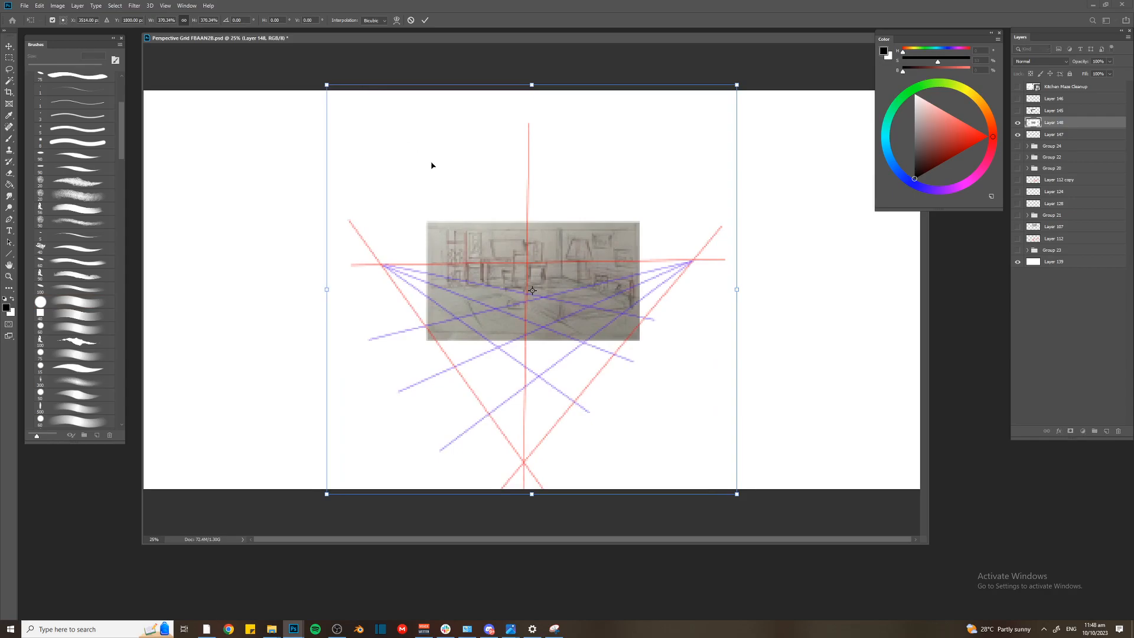
left_click_drag(531, 287, 531, 245)
key("Return")
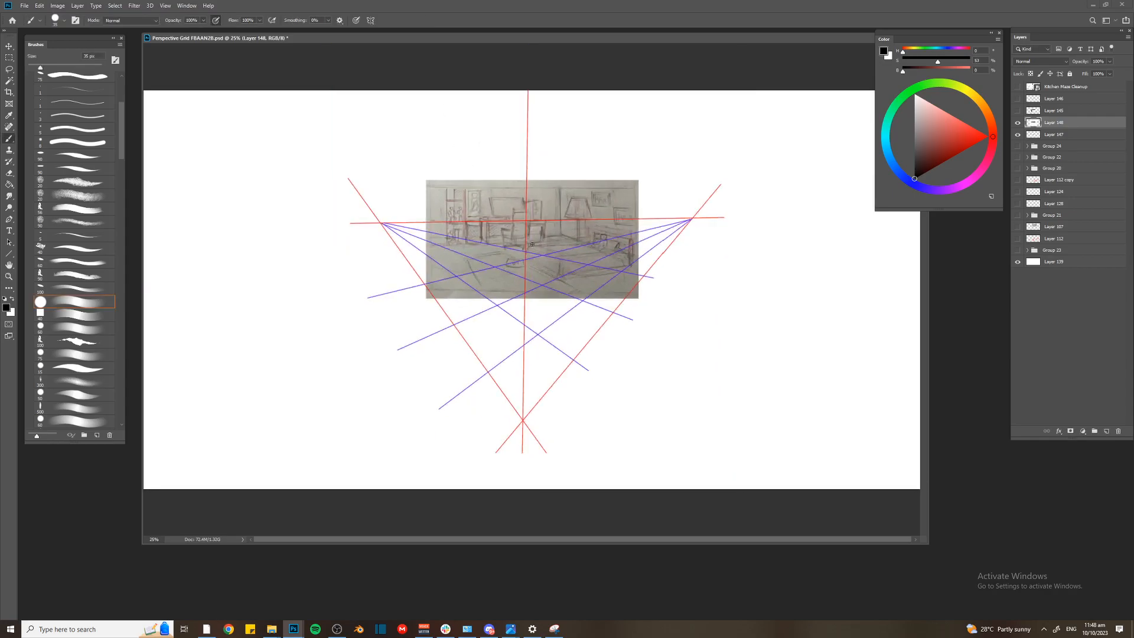
On a new layer, mark the angle between the red sight lines at the station point in thick black and label it 60°
key("ctrl+plus")
key("ctrl+plus")
left_click_drag(587, 301, 574, 155)
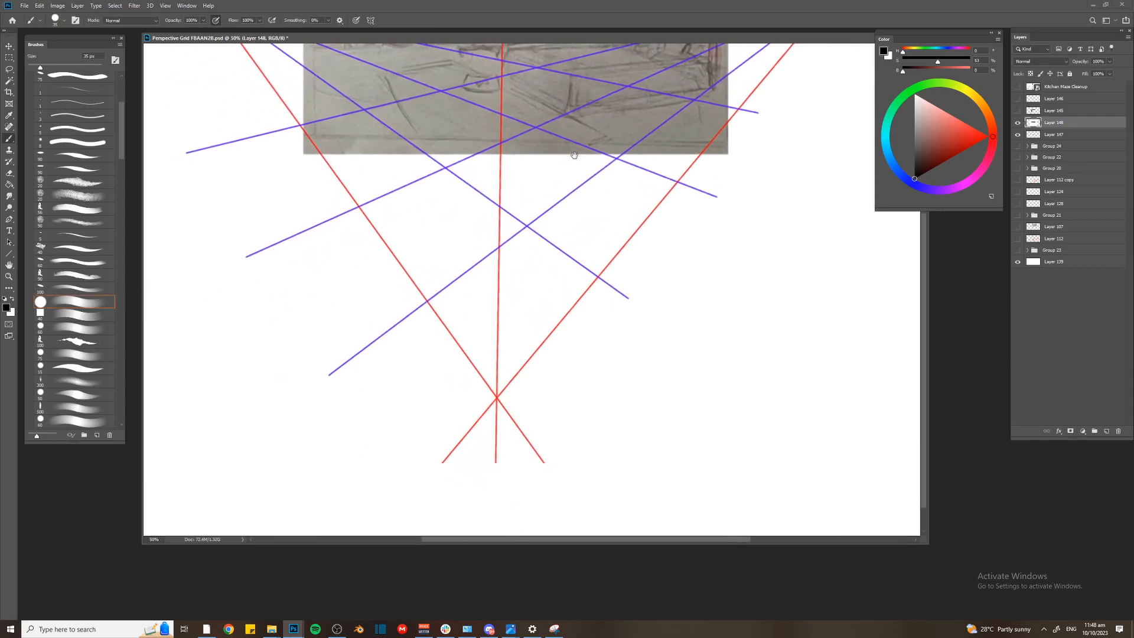
key("ctrl+shift+alt+n")
key("r")
left_click_drag(390, 309, 397, 195)
key("ctrl+plus")
key("b")
mouse_move(413, 253)
left_mouse_down()
mouse_move(381, 323)
mouse_move(466, 336)
left_mouse_up()
mouse_move(409, 291)
left_mouse_down()
mouse_move(429, 326)
mouse_move(439, 280)
mouse_move(454, 290)
mouse_move(468, 260)
left_mouse_up()
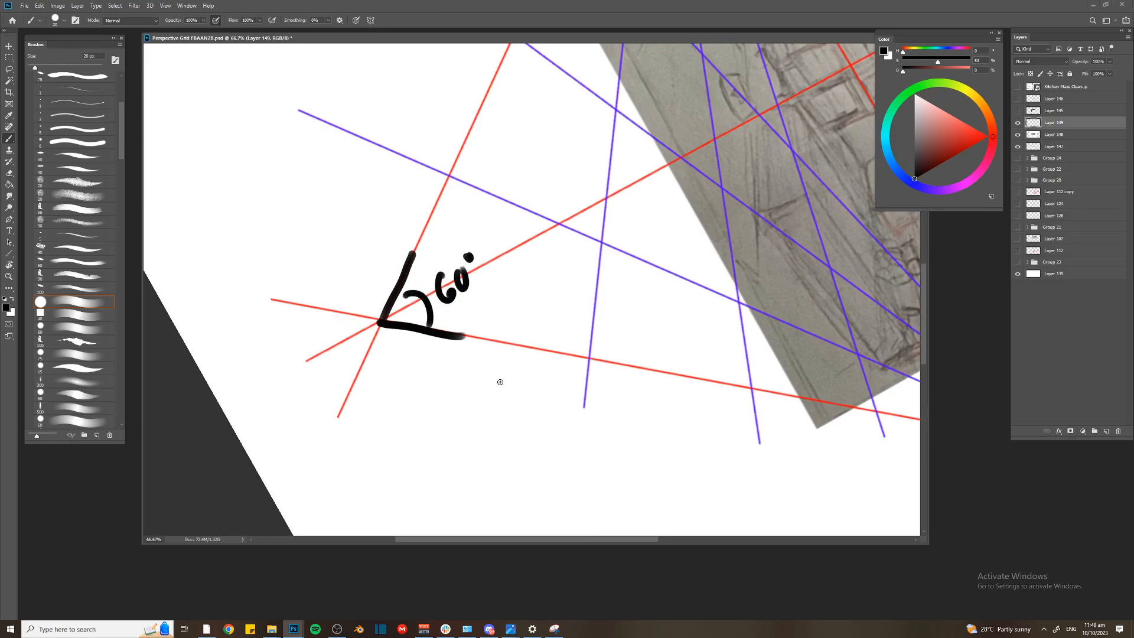
key("Escape")
key("ctrl+minus")
key("ctrl+minus")
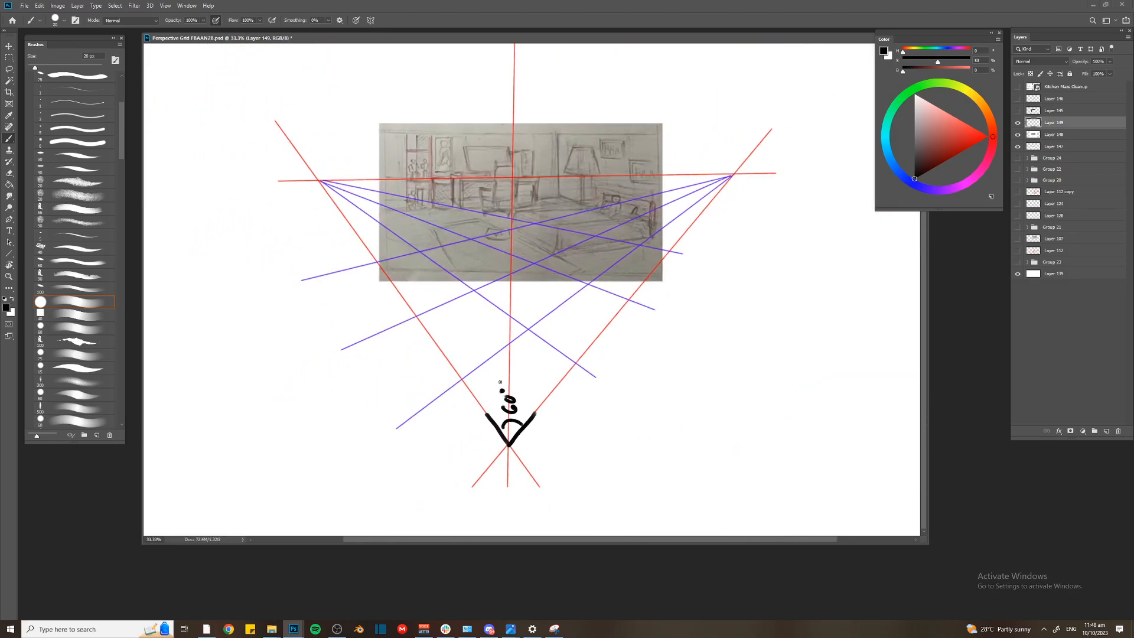
Undo the black angle mark and 60° label at the station point
key("ctrl+z")
key("ctrl+z")
key("ctrl+z")
key("ctrl+z")
key("ctrl+z")
Fade the enlarged sketch by lowering its layer opacity and delete Layer 147 with the small duplicate sketch
left_click_drag(1081, 61, 1069, 71)
left_click(1049, 134)
left_click(1051, 146)
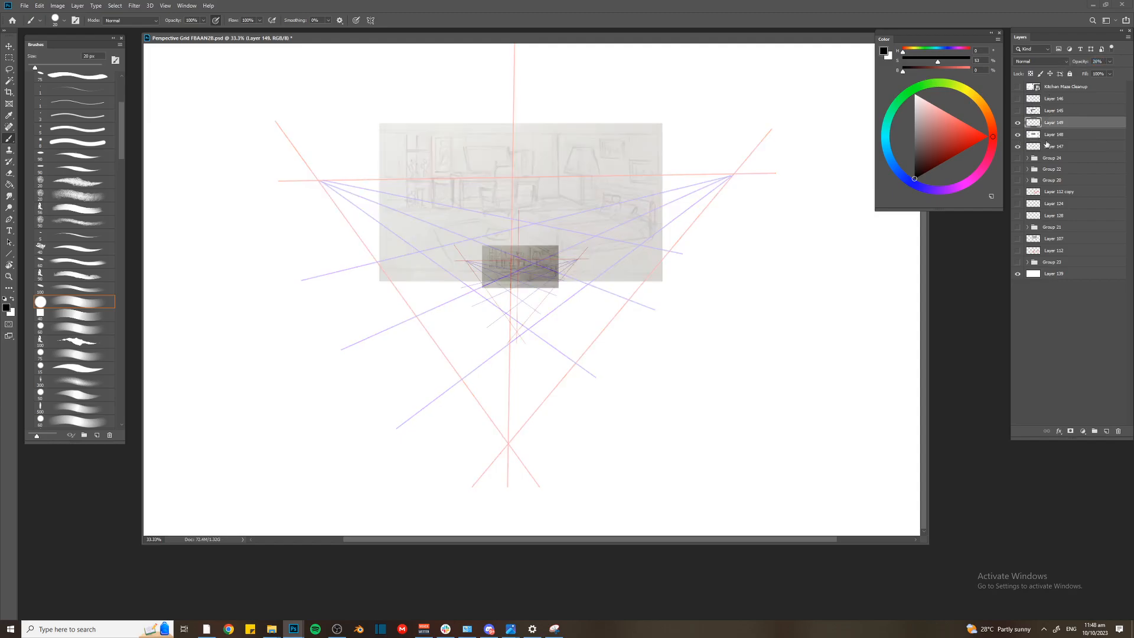
key("Delete")
key("ctrl+minus")
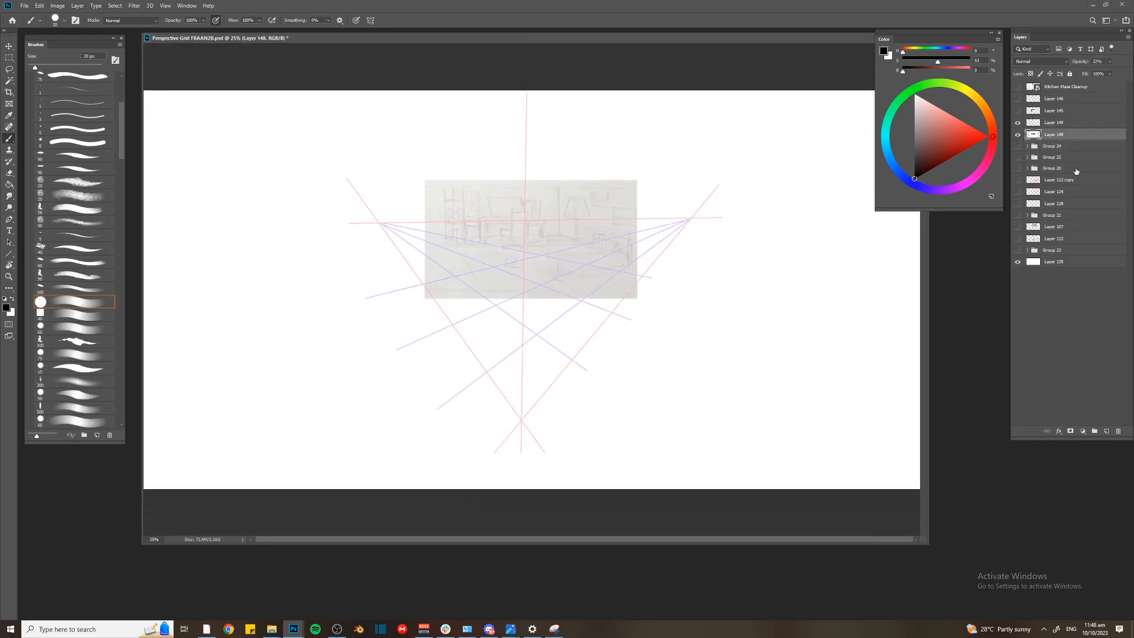
Add a new layer above the sketch and draw a red centre point on the horizon with a vertical line running down from it
key("ctrl+shift+n")
key("Return")
left_click(988, 136)
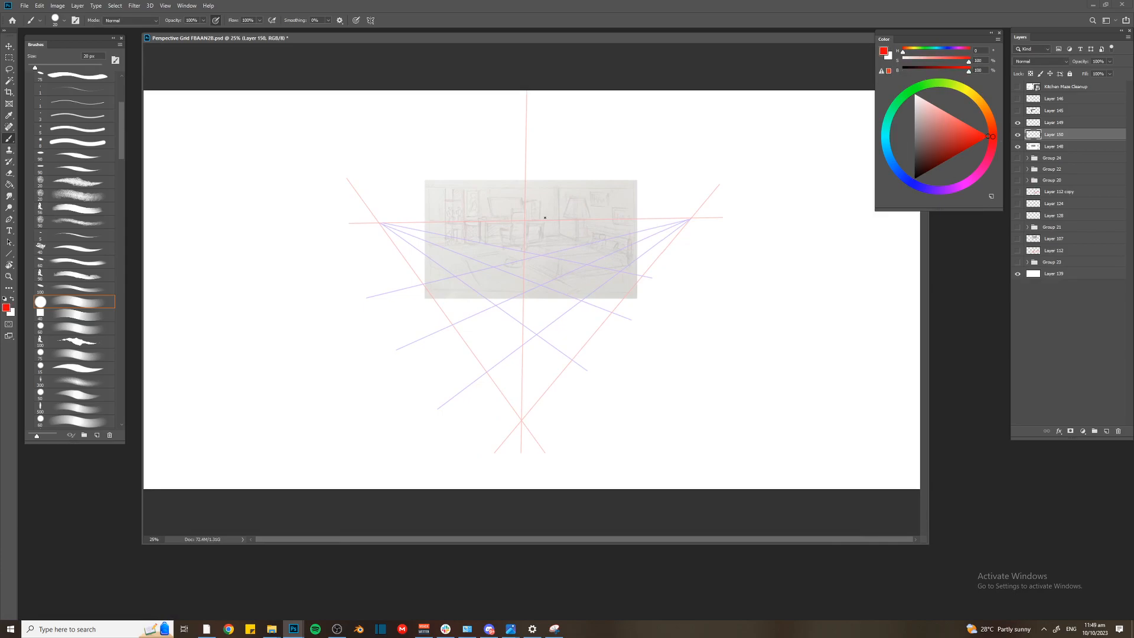
left_click_drag(537, 237, 570, 426)
key("ctrl+plus")
key("ctrl+plus")
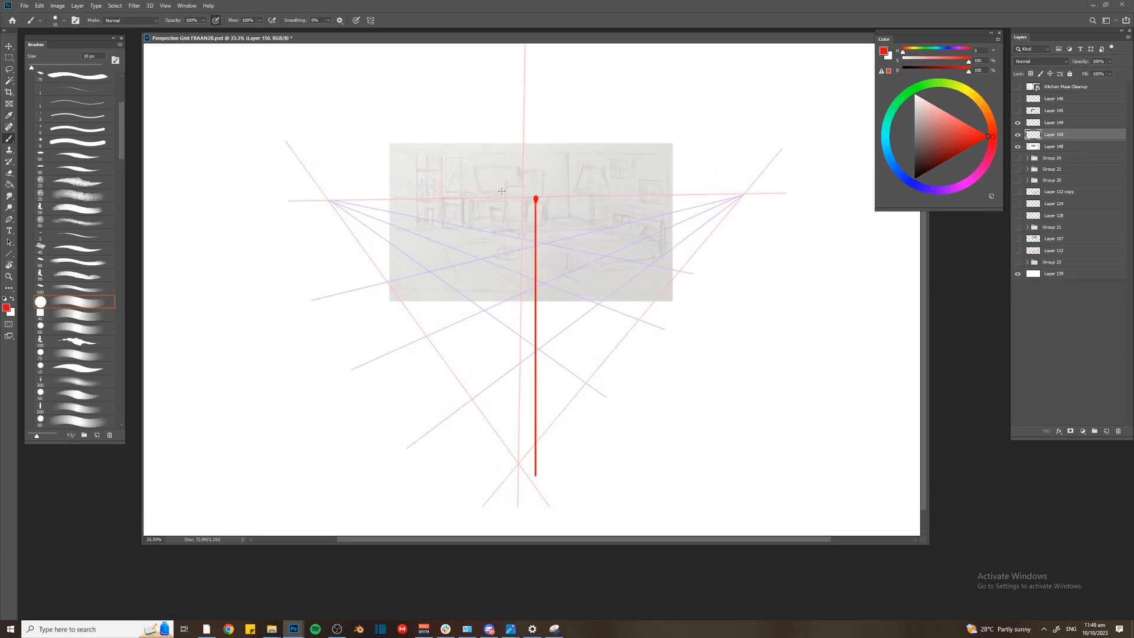
Trace one side of the bed in red with two lines converging on the left vanishing point and thick vertical edges
key("ctrl+minus")
key("ctrl+plus")
key("ctrl+minus")
key("bracketleft")
left_click_drag(566, 247, 566, 271)
mouse_move(525, 239)
left_mouse_down()
mouse_move(525, 262)
mouse_move(540, 242)
mouse_move(328, 201)
mouse_move(571, 273)
left_mouse_up()
key("u")
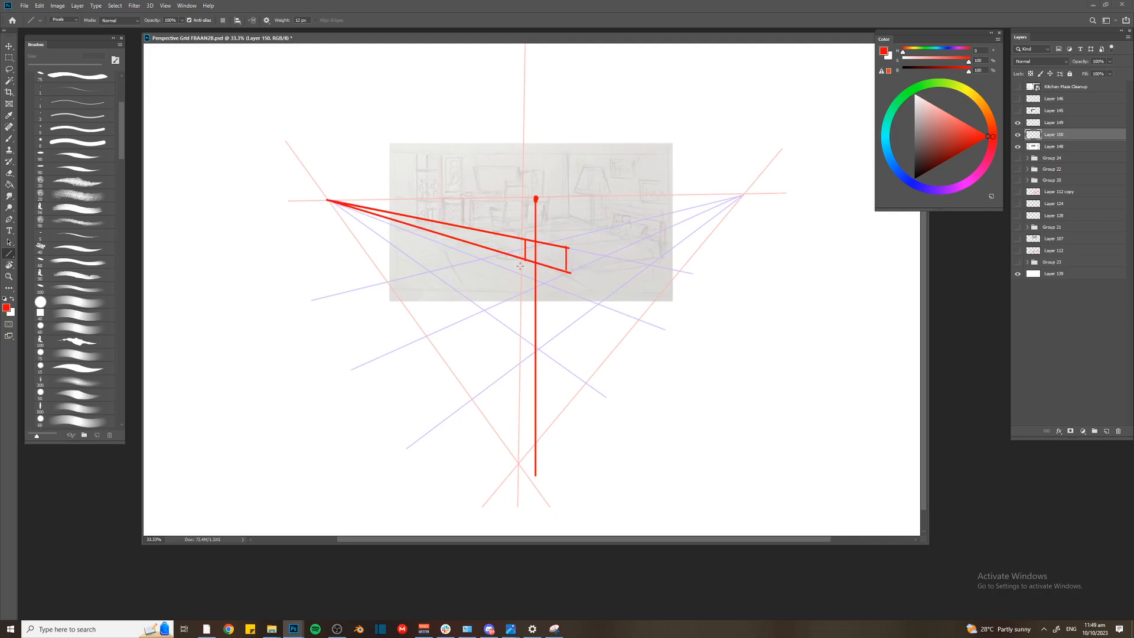
key("b")
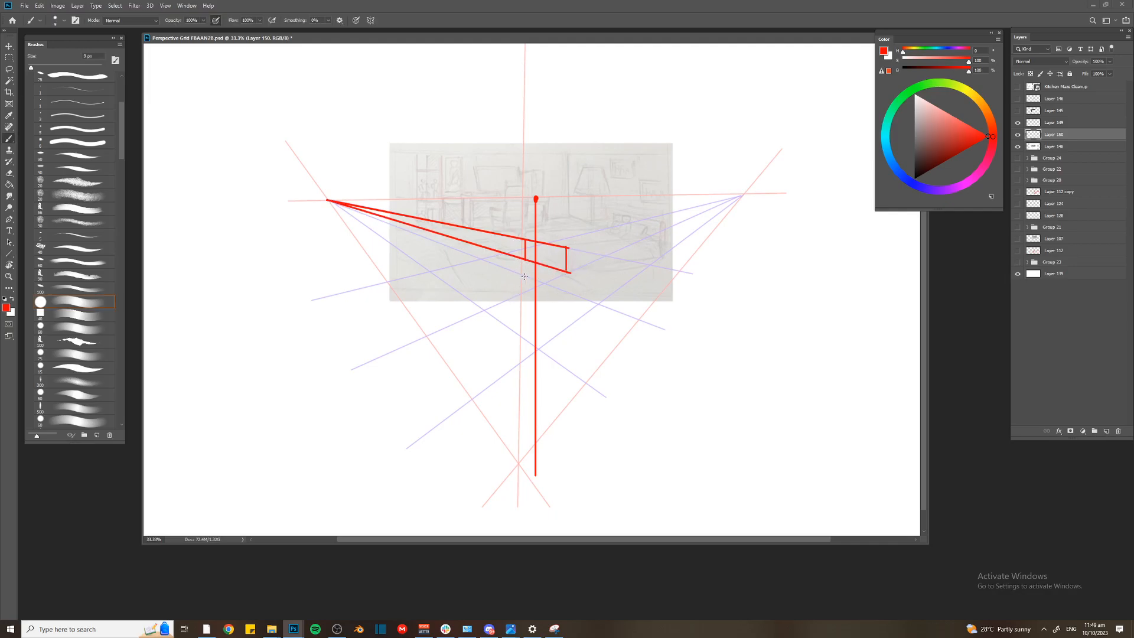
key("bracketright")
key("bracketright")
left_click_drag(567, 249, 567, 278)
Draw a straight red horizon line through the centre point and add a circled VP1 label above the left vanishing point
left_click_drag(328, 201, 816, 199)
mouse_move(303, 172)
left_mouse_down()
mouse_move(323, 157)
mouse_move(304, 188)
mouse_move(334, 152)
left_mouse_up()
Pick purple and write a circled VP2 label above the right end of the horizon line
left_click(954, 188)
left_click_drag(785, 135, 798, 137)
left_click_drag(797, 149, 818, 129)
left_click_drag(786, 117, 818, 113)
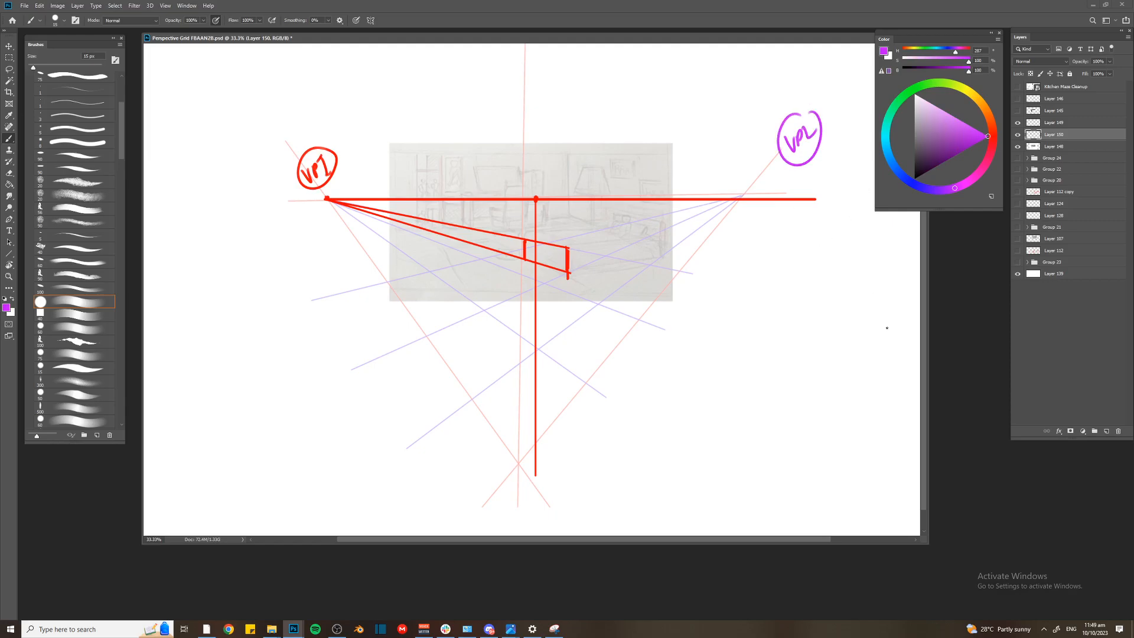
Undo the purple VP2 label
key("ctrl+z")
key("ctrl+z")
key("ctrl+z")
key("ctrl+z")
key("ctrl+z")
key("ctrl+z")
key("ctrl+z")
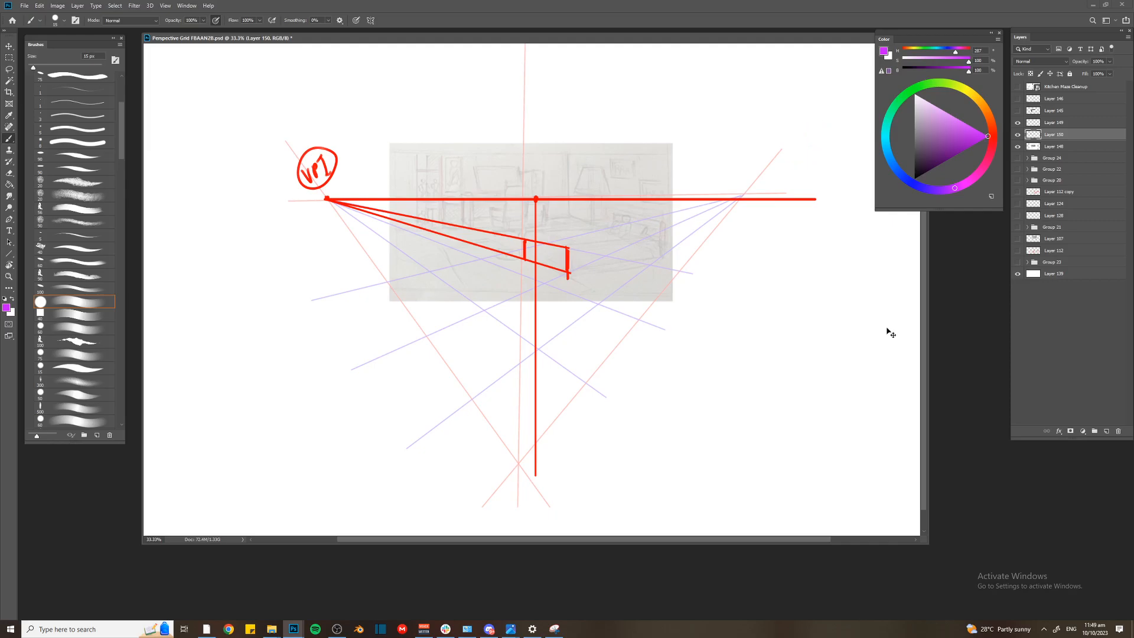
Add a new layer, make a square selection around the sketch and stroke it with a thin black outline
key("ctrl+shift+z")
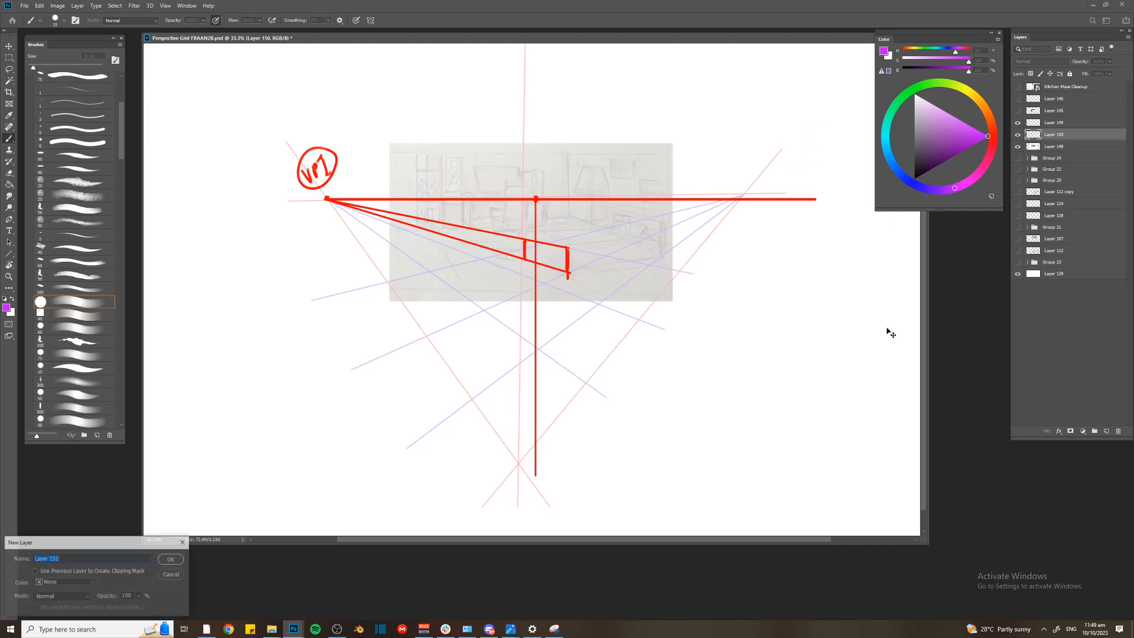
key("m")
mouse_move(352, 105)
left_mouse_down()
mouse_move(579, 308)
mouse_move(679, 431)
mouse_move(730, 437)
left_mouse_up()
right_click(521, 214)
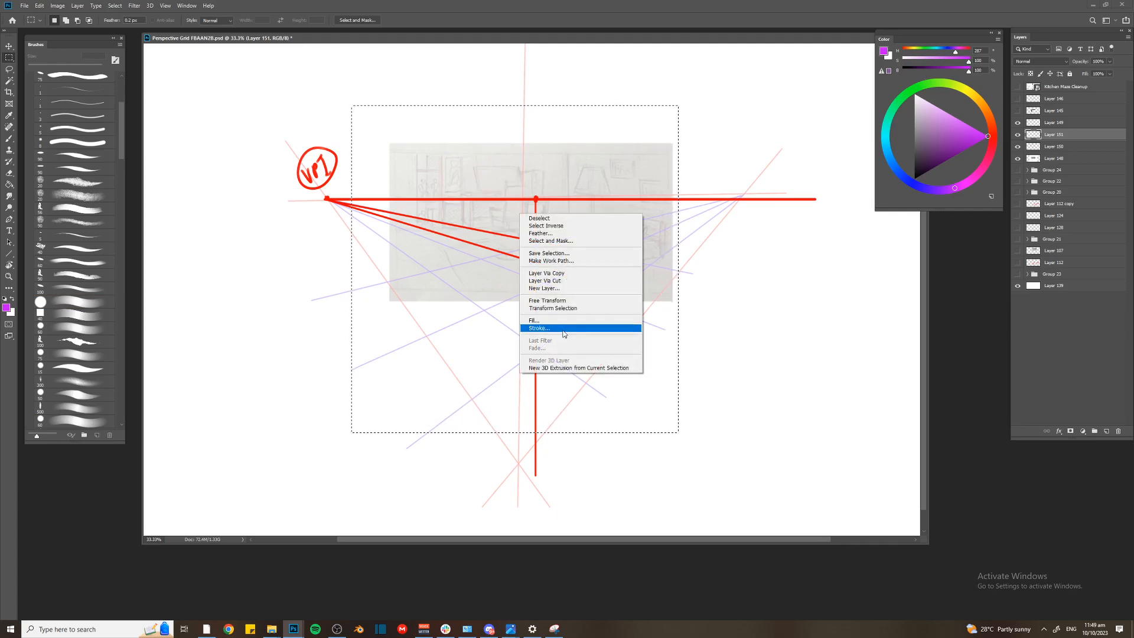
left_click(566, 325)
left_click(528, 194)
left_click_drag(711, 489, 646, 506)
key("Return")
Rotate the black square outline by 45 degrees into a diamond
key("Return")
key("ctrl+t")
key("ctrl+minus")
left_click(237, 21)
type("45")
key("Return")
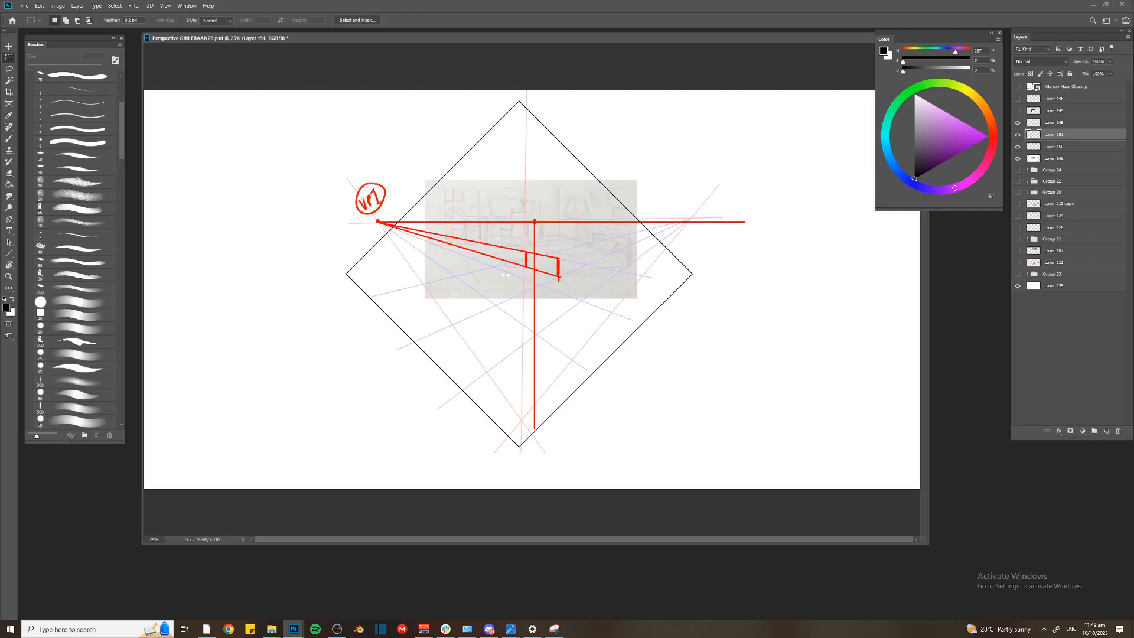
Scale the diamond up to about 102.64% and move its lower corner onto the red vertical line, with one edge near VP1
key("ctrl+t")
left_click_drag(496, 287, 512, 209)
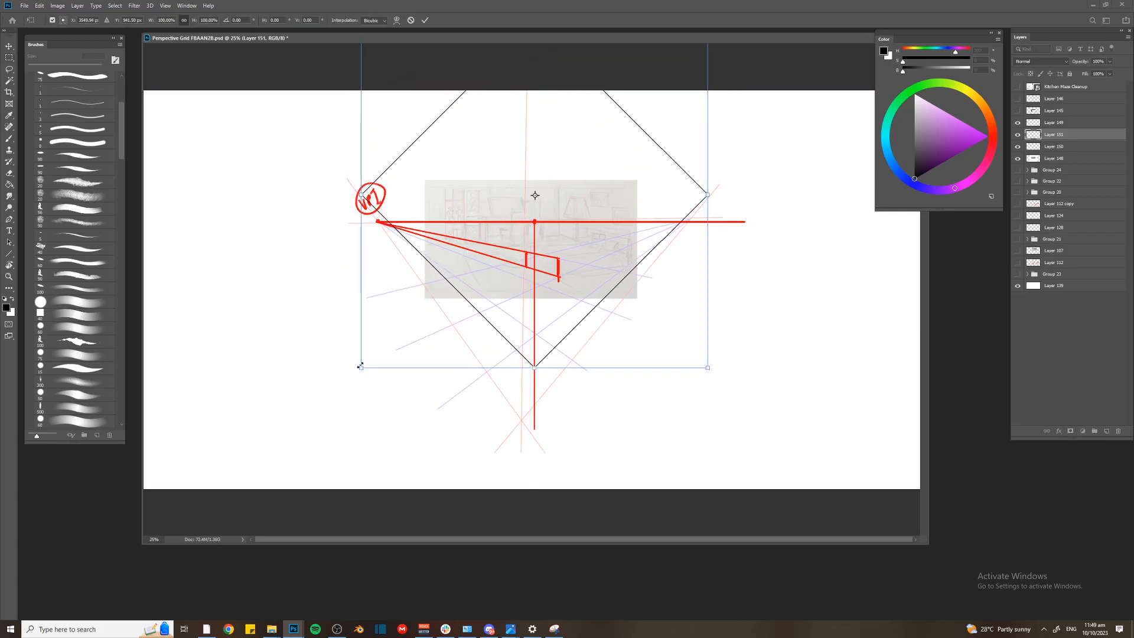
left_click_drag(414, 319, 411, 325)
key("ctrl+plus")
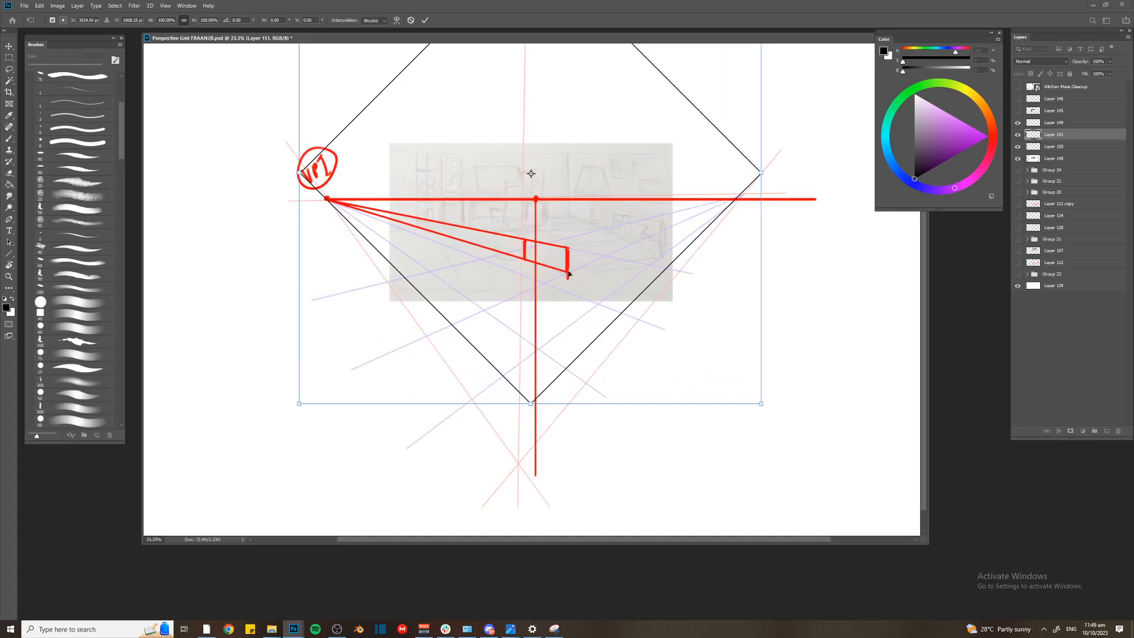
key("ctrl+minus")
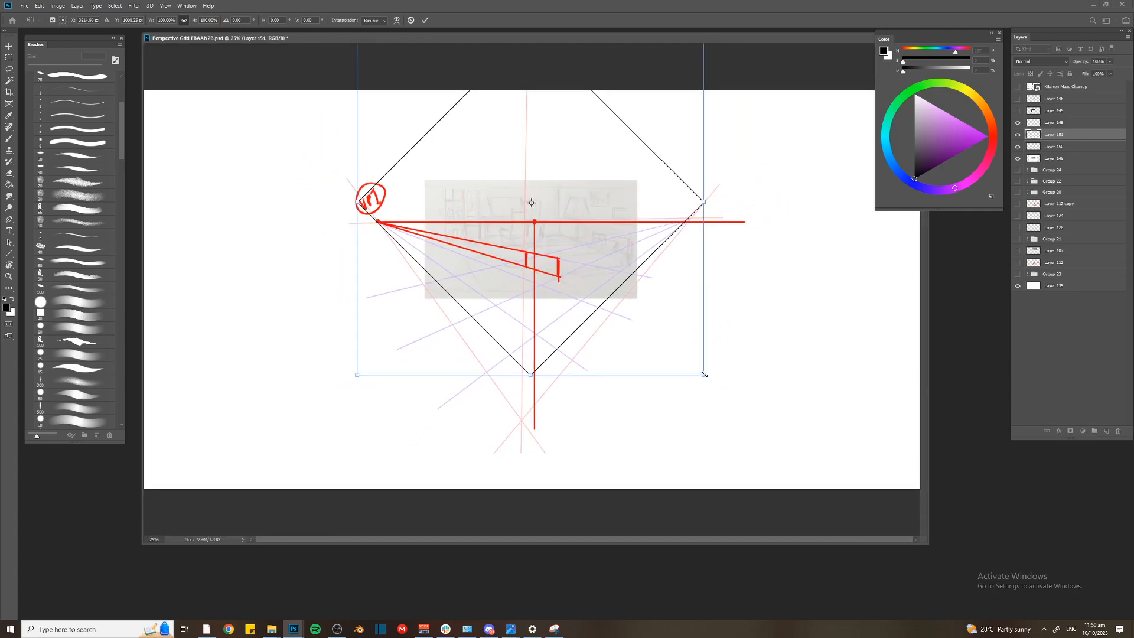
left_click_drag(703, 374, 713, 384)
key("Left")
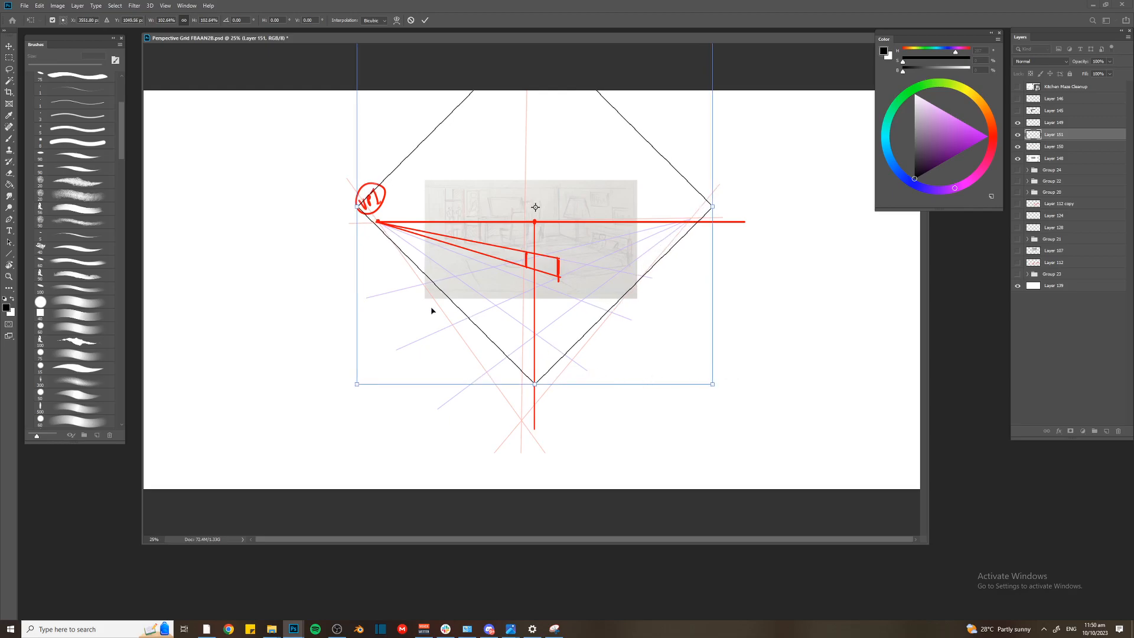
key("ctrl+plus")
left_click_drag(529, 386, 536, 355)
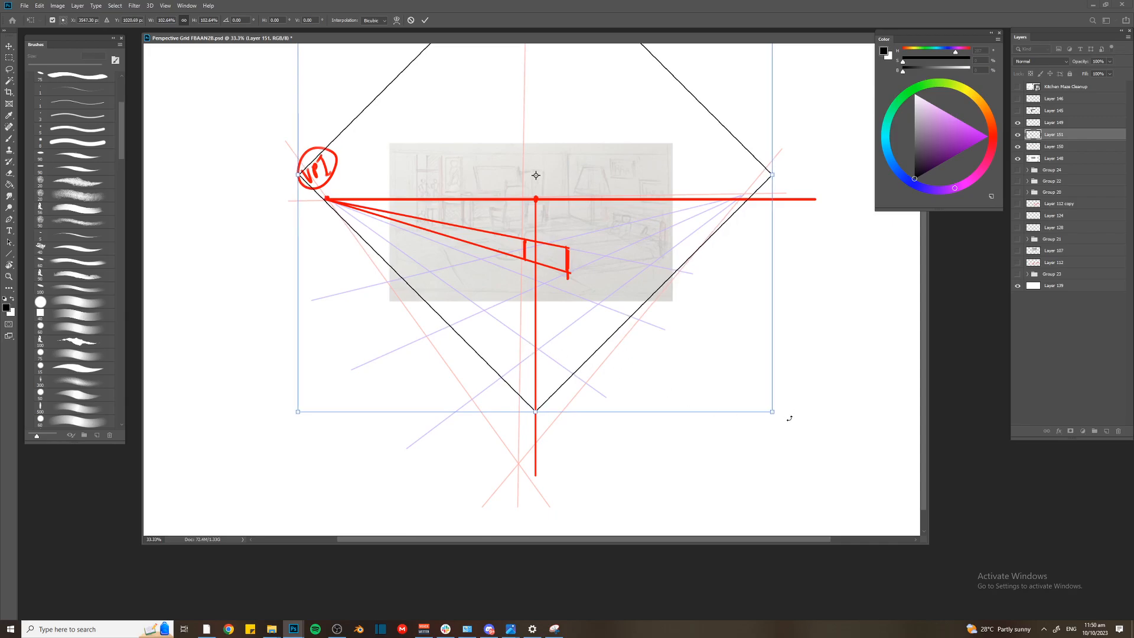
Rotate the diamond by about 2.75° and nudge it so its left edge crosses VP1 and its lower corner sits on the vertical line
left_click_drag(790, 417, 786, 431)
mouse_move(557, 319)
left_mouse_down()
mouse_move(577, 324)
mouse_move(571, 334)
left_mouse_up()
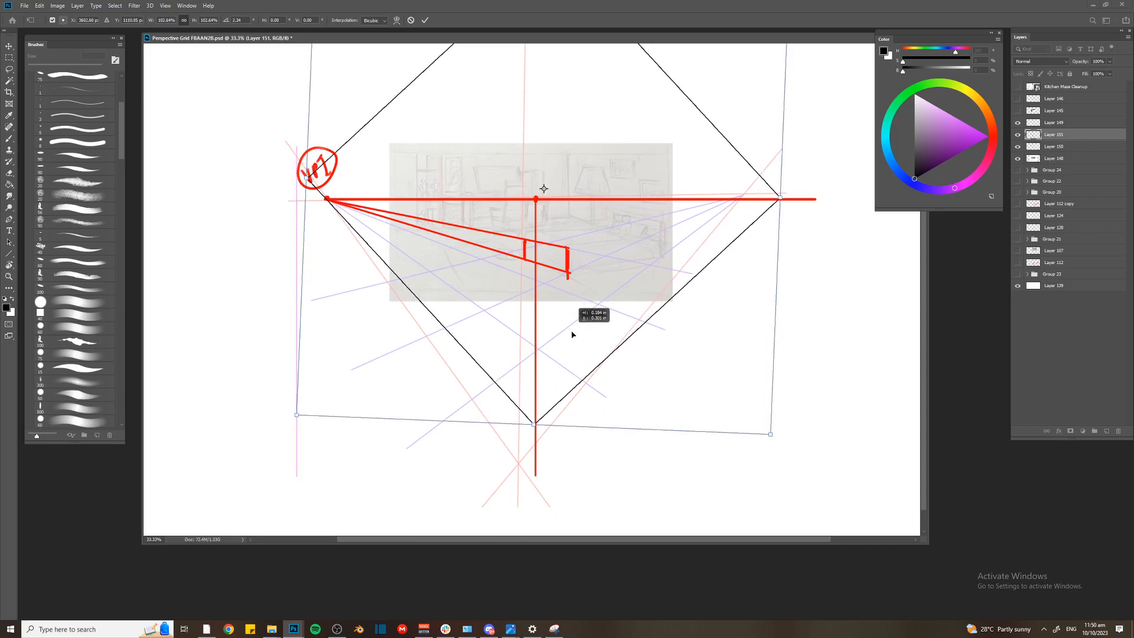
left_click_drag(793, 448, 792, 445)
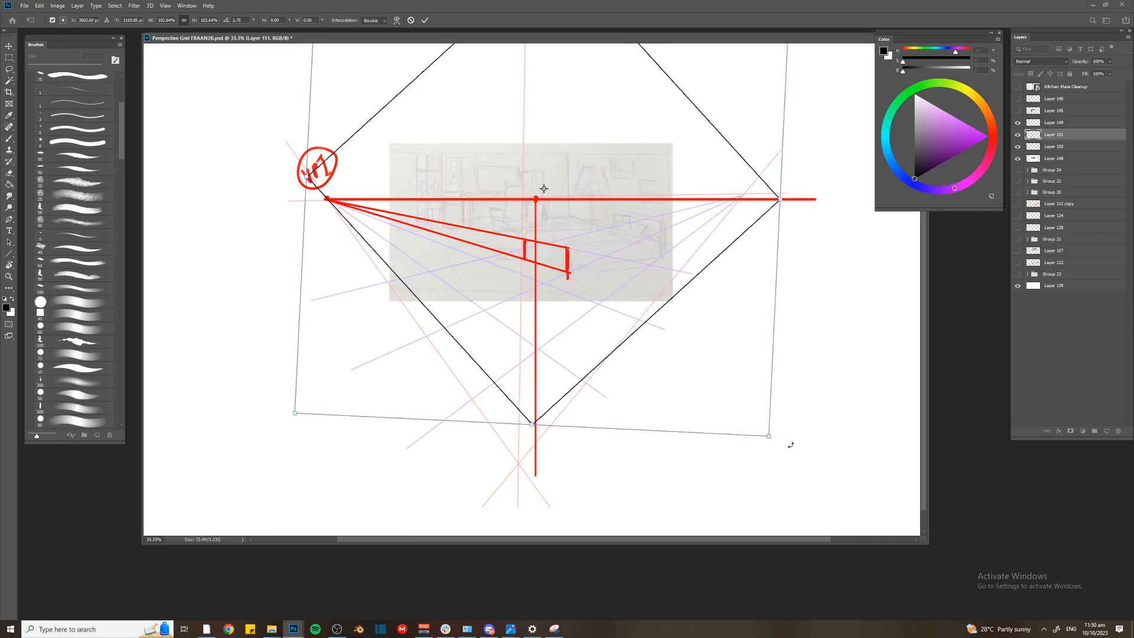
key("Right")
key("Right")
key("Down")
key("Down")
key("Right")
key("Right")
key("Down")
key("Down")
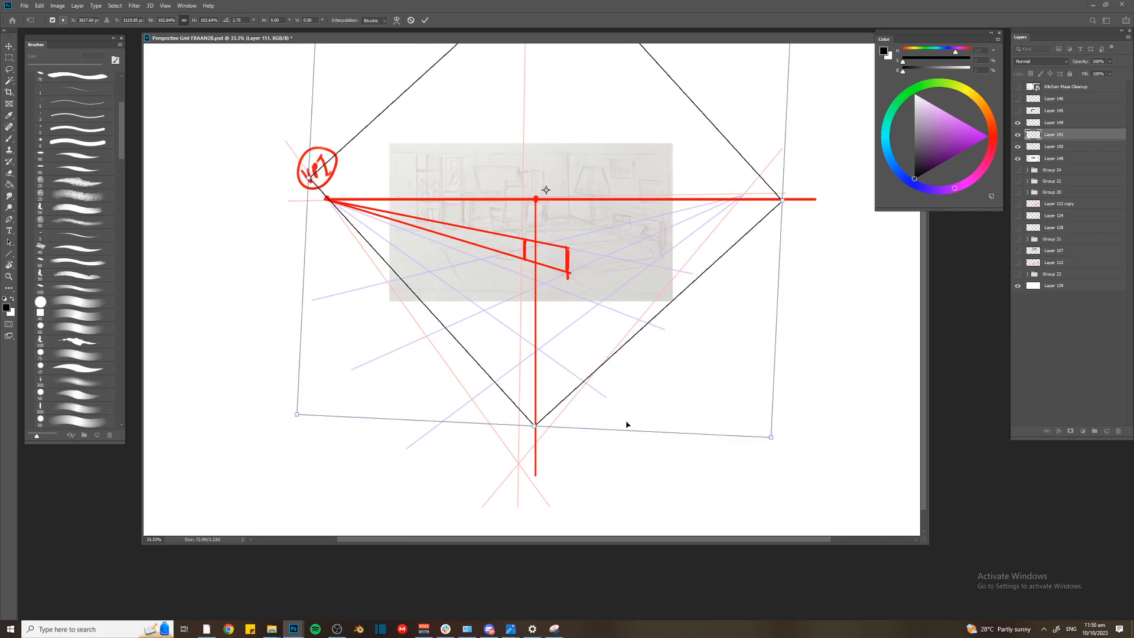
key("Right")
key("Right")
key("Down")
key("Down")
key("Return")
On a new layer, draw two purple lines from the diamond's right corner on the horizon to the near edge of the red box
key("ctrl+shift+n")
key("Return")
key("i")
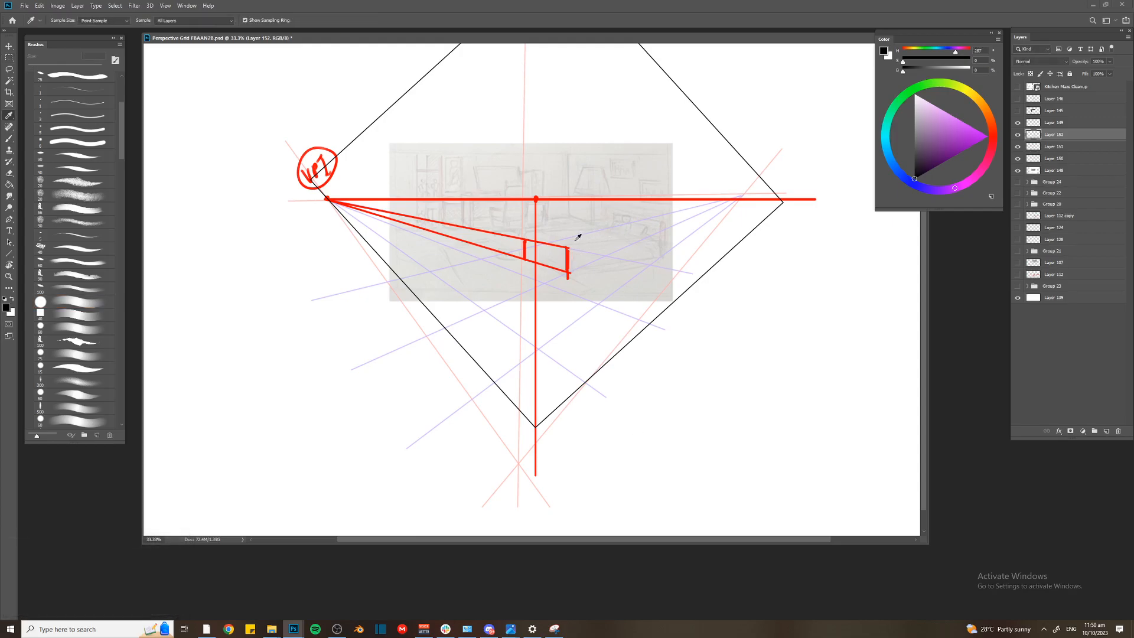
left_click(987, 136)
key("u")
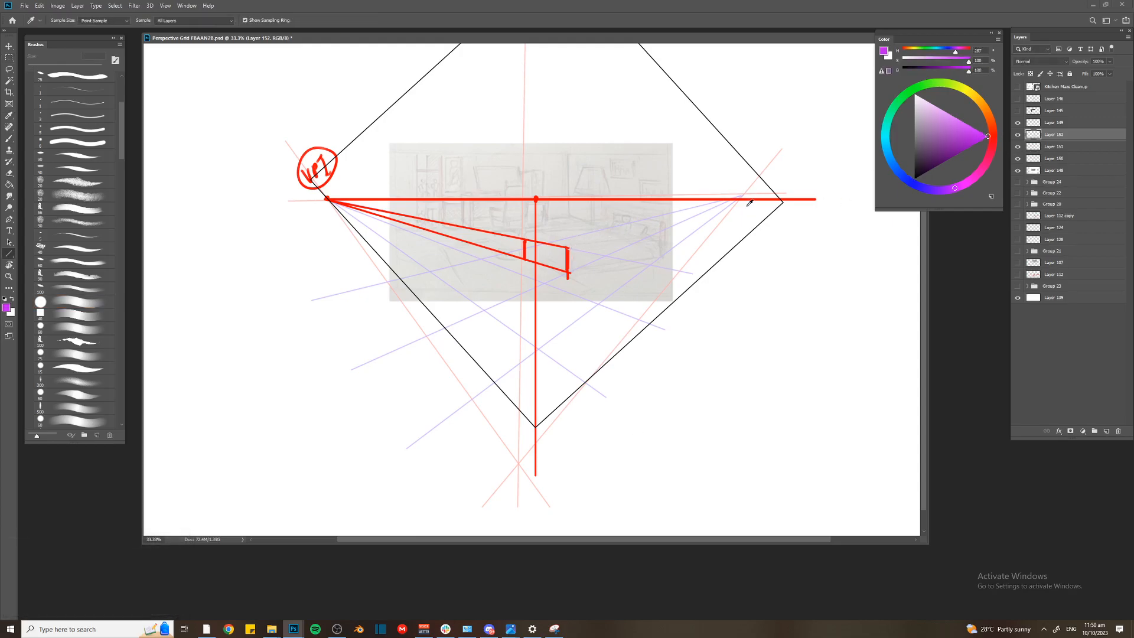
left_click_drag(779, 202, 564, 253)
key("ctrl+z")
left_click_drag(786, 199, 540, 255)
mouse_move(782, 201)
left_mouse_down()
mouse_move(633, 267)
mouse_move(533, 273)
mouse_move(544, 281)
left_mouse_up()
Brush in the purple far vertical edge and back top edges to complete the box's top plane
key("b")
mouse_move(652, 231)
left_mouse_down()
mouse_move(652, 245)
mouse_move(599, 224)
left_mouse_up()
left_click(652, 231, "shift")
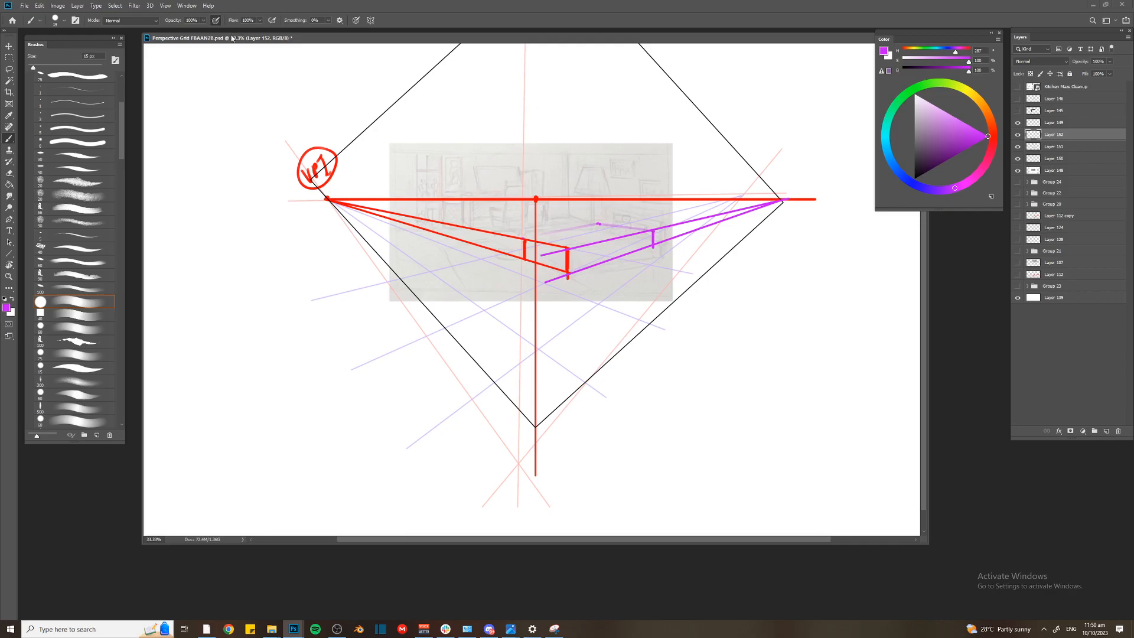
left_click(525, 239)
left_click(599, 225, "shift")
left_click(653, 231, "shift")
Capture the annotated perspective drawing with the Snipping Tool and minimize its window
left_click(107, 624)
type("snip")
key("Return")
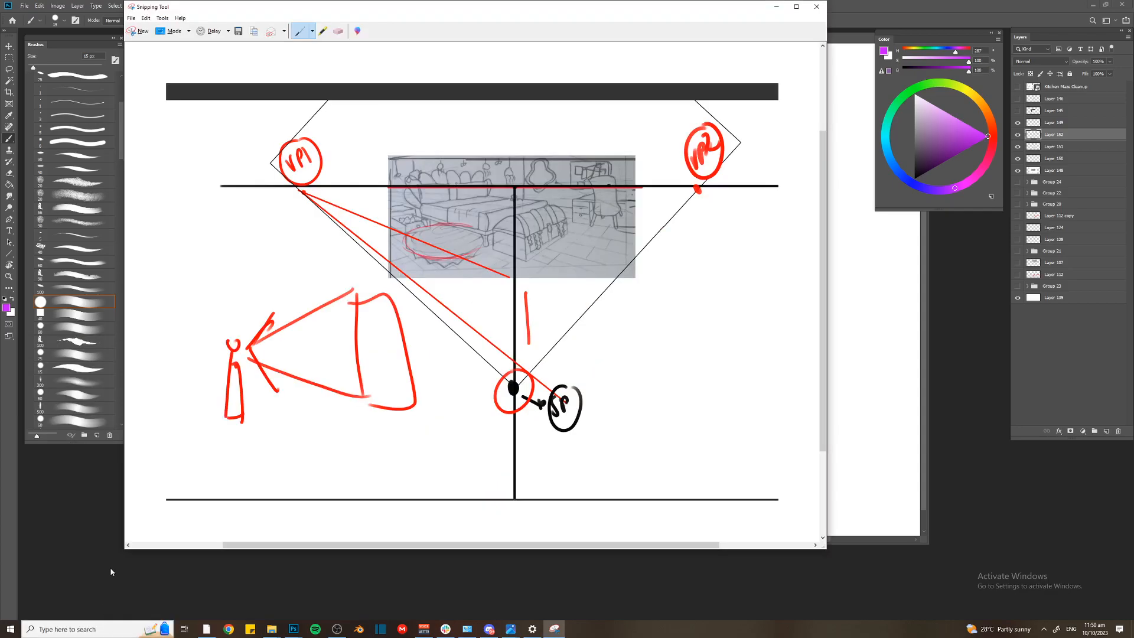
left_click(142, 30)
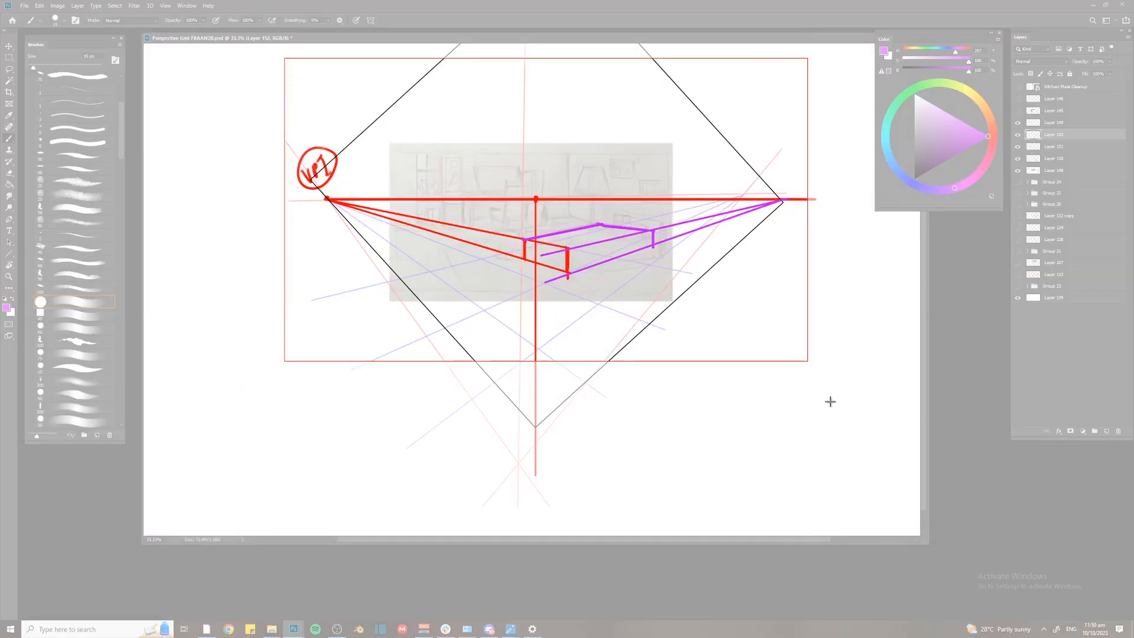
left_click_drag(831, 402, 837, 442)
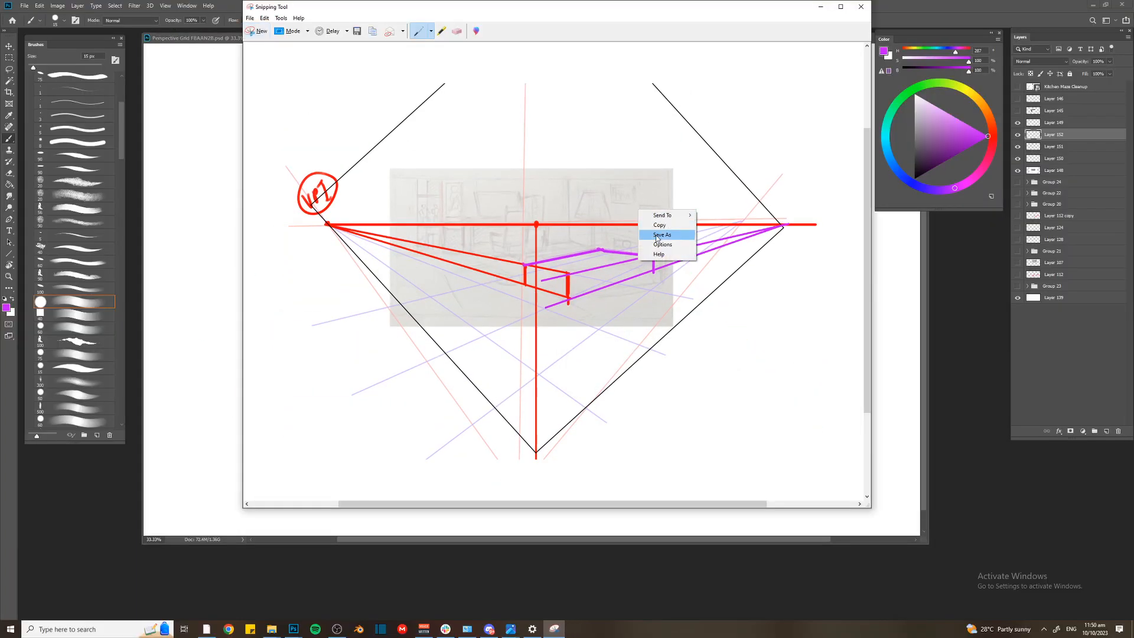
left_click(821, 6)
Switch to the Discord window
key("alt+Tab")
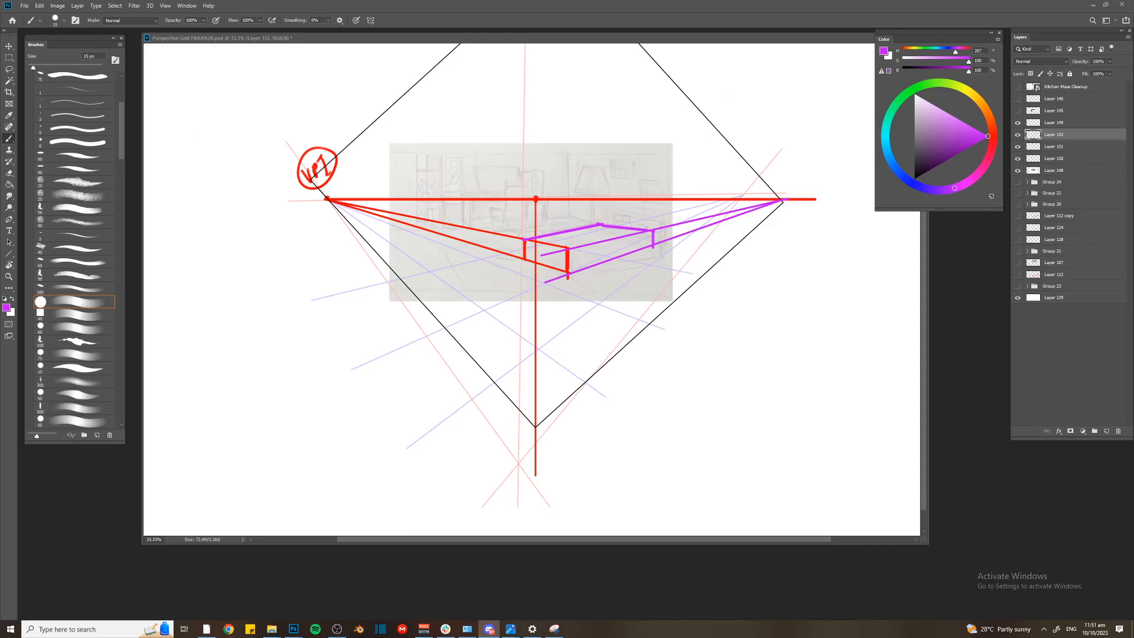
left_click(650, 142)
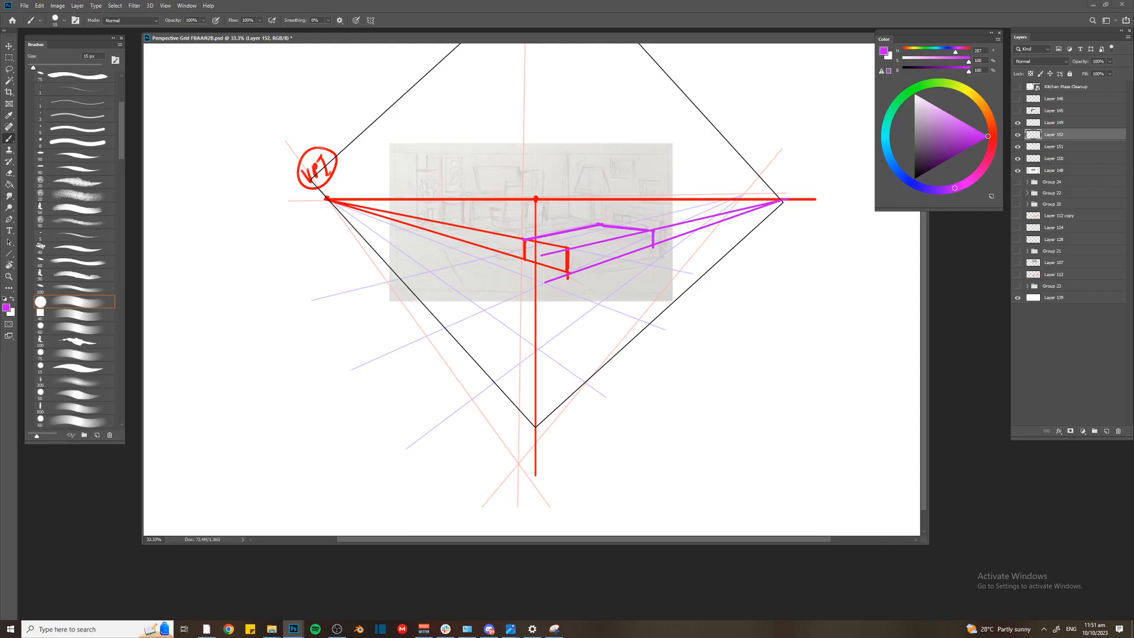
key("alt+Tab")
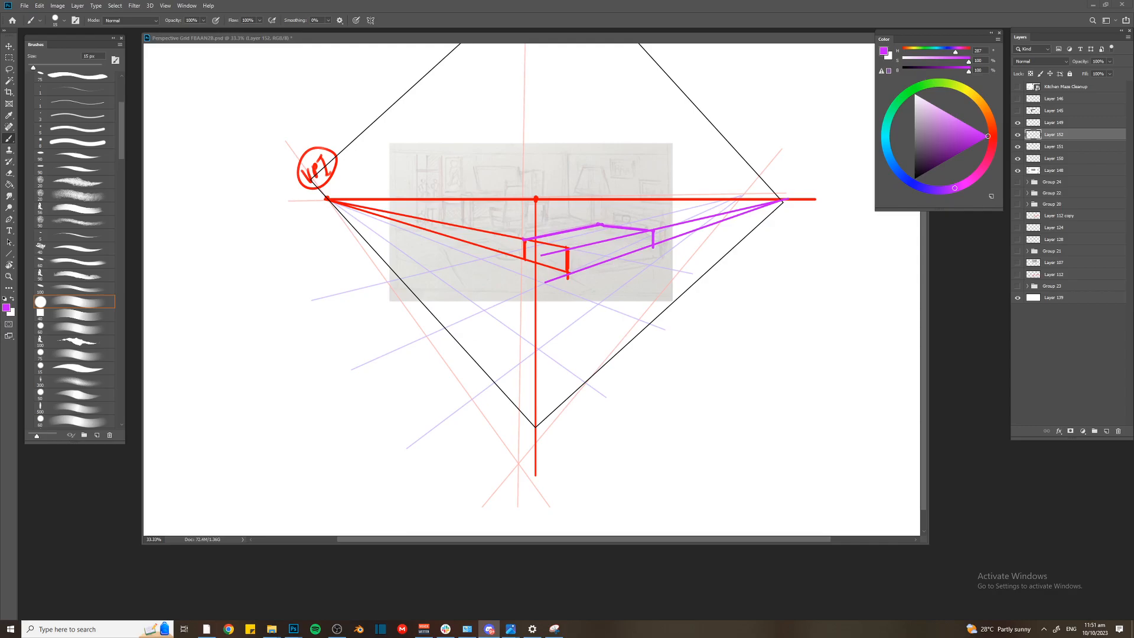
In Photoshop, group the annotation layers from Layer 149 down to Layer 148 and hide the group
key("alt+Tab")
left_click(1049, 124)
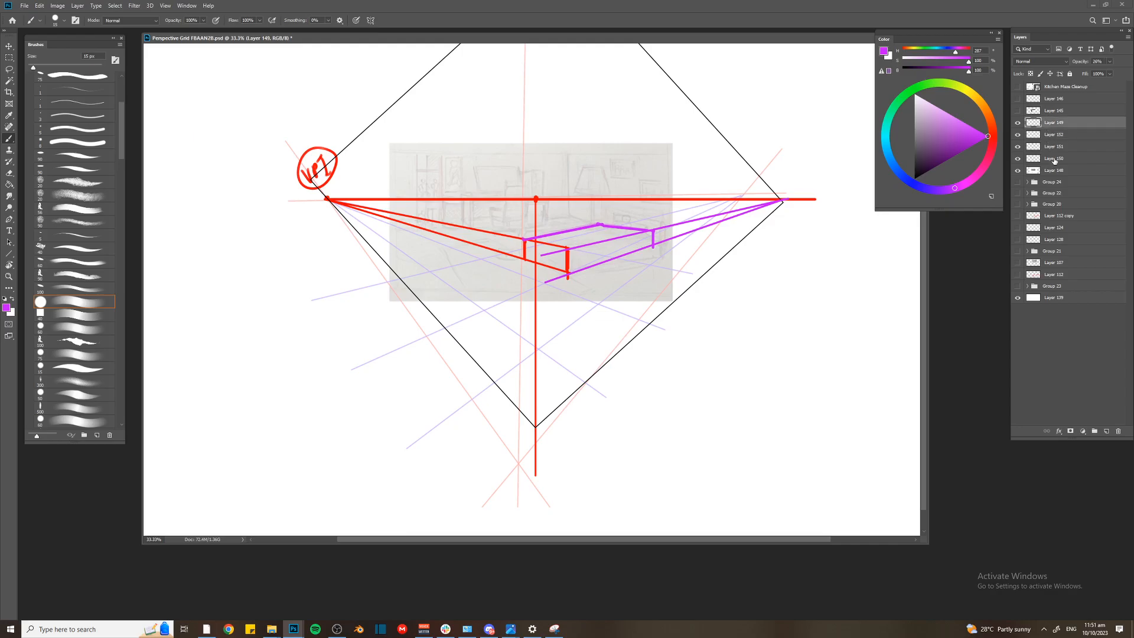
left_click(1055, 171, "shift")
key("ctrl+g")
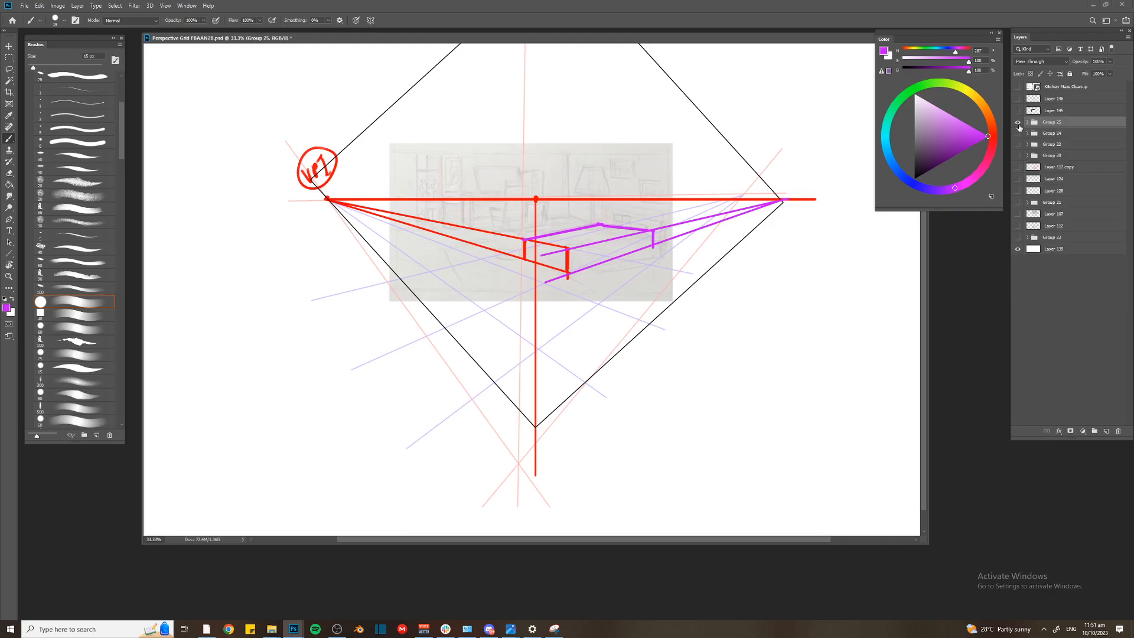
left_click(1018, 123)
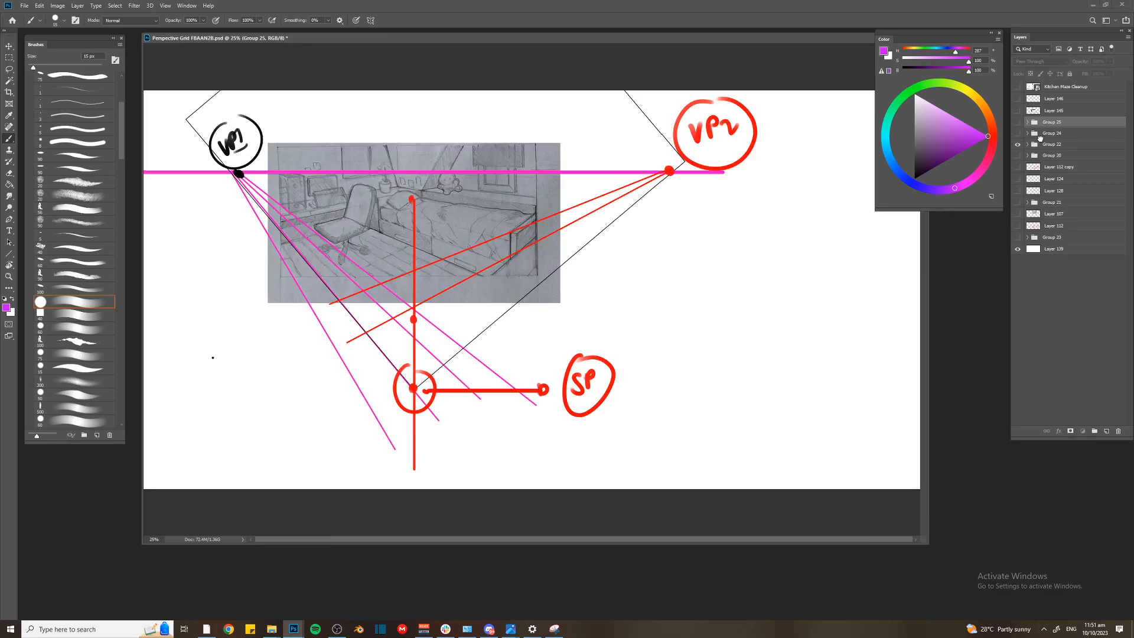
Show the bedroom critique in Group 22 and move that group above Group 25
left_click(1040, 134)
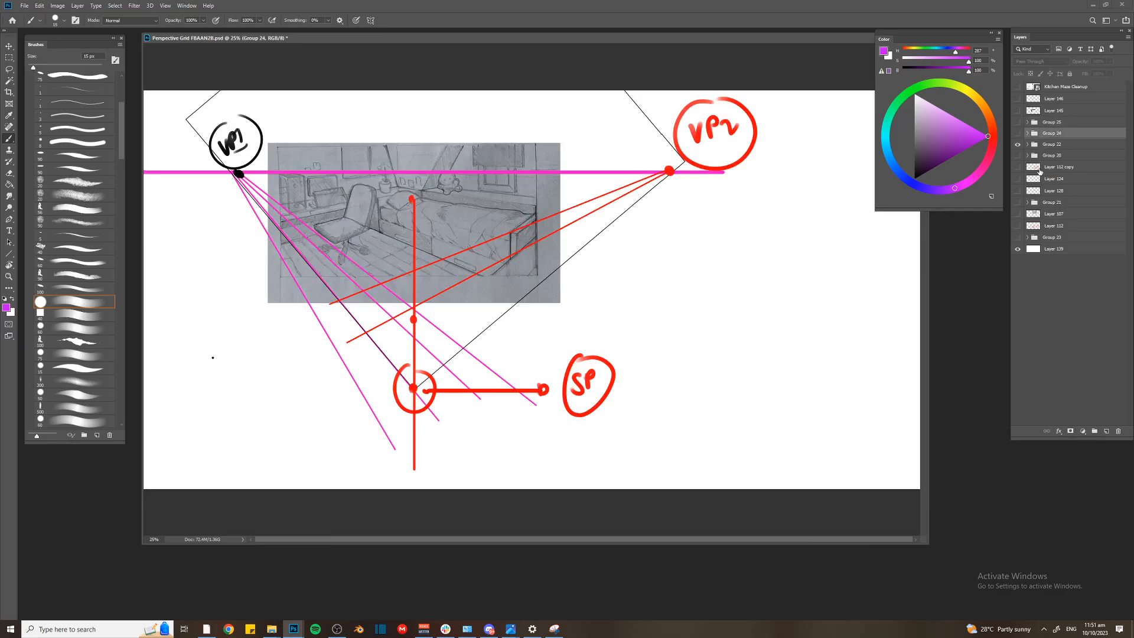
key("ctrl+minus")
left_click_drag(1044, 147, 1047, 120)
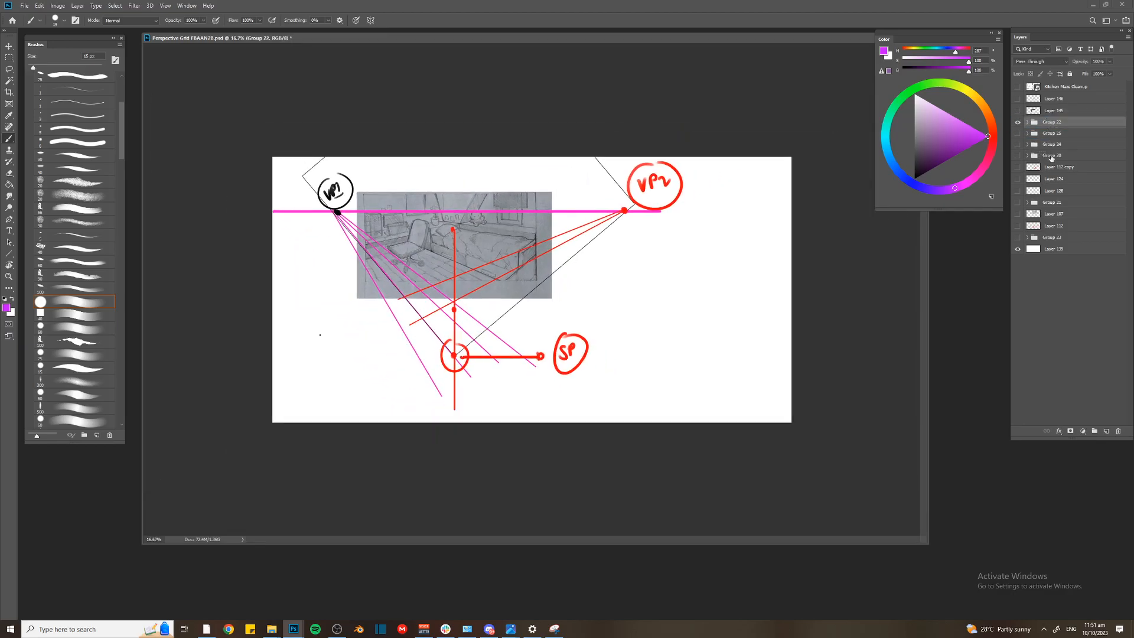
Transform Group 22, scaling it to about 104% and shifting the bedroom drawing right toward the canvas centre
key("ctrl+t")
left_click_drag(587, 255, 653, 252)
left_click_drag(339, 433, 327, 442)
left_click_drag(385, 379, 382, 378)
key("Return")
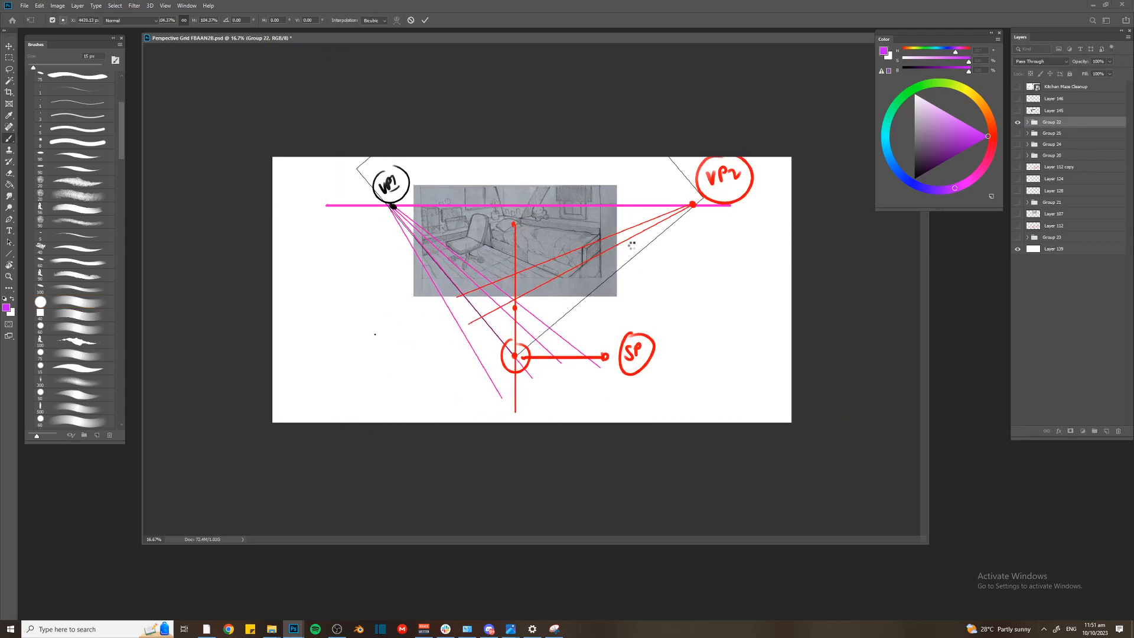
key("ctrl+plus")
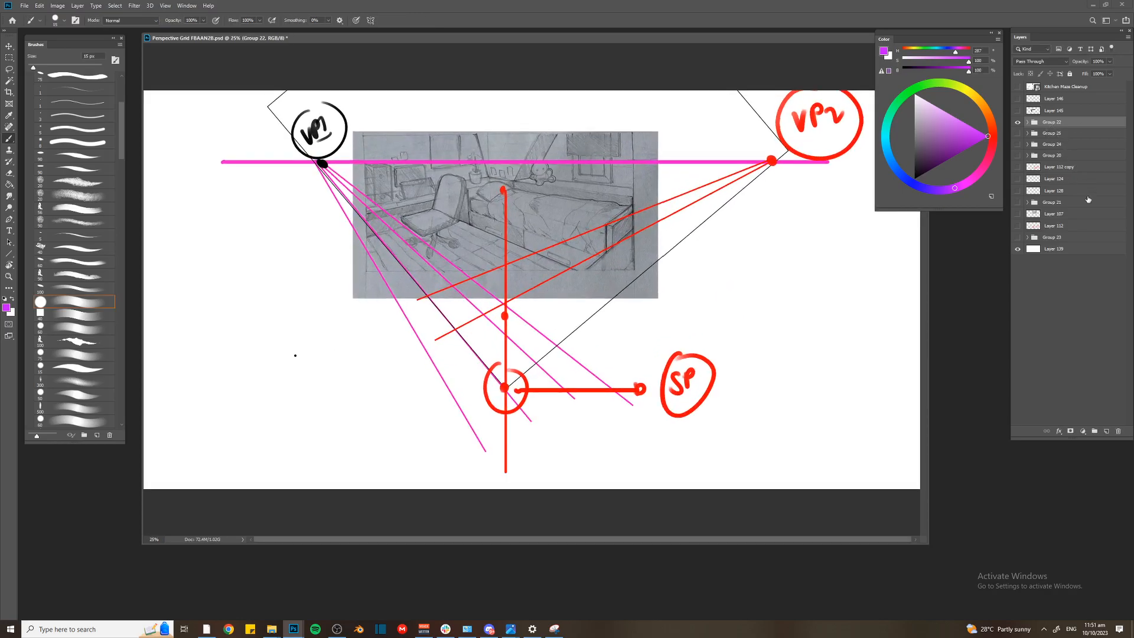
Look at the perspective room sketch 29.jpg in the image viewer and return to Photoshop
key("alt+Tab")
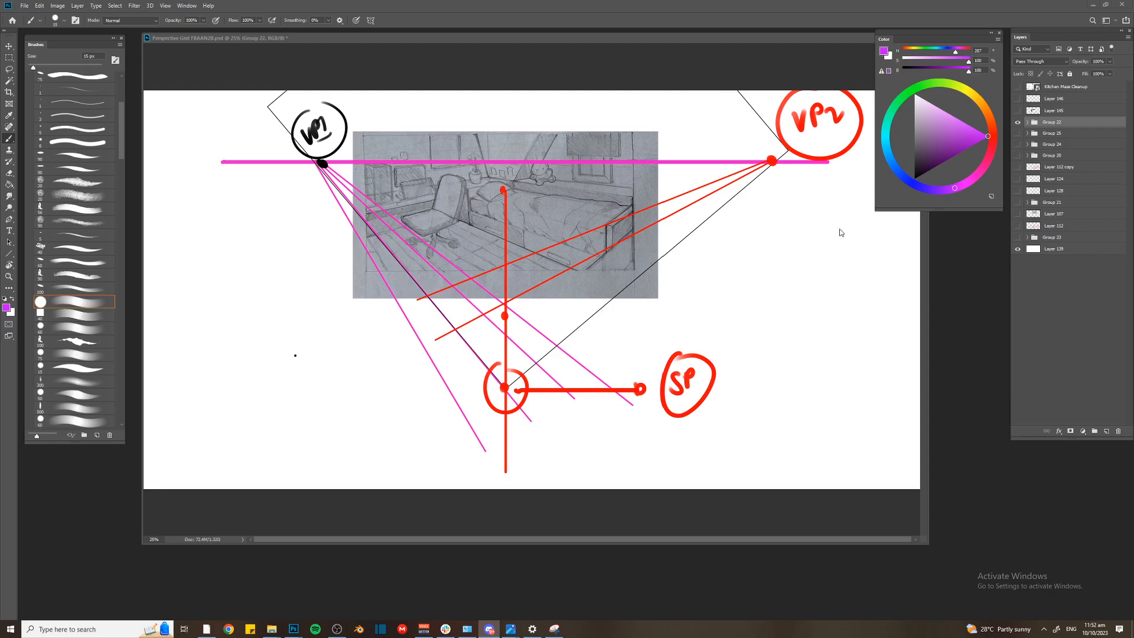
mouse_move(511, 628)
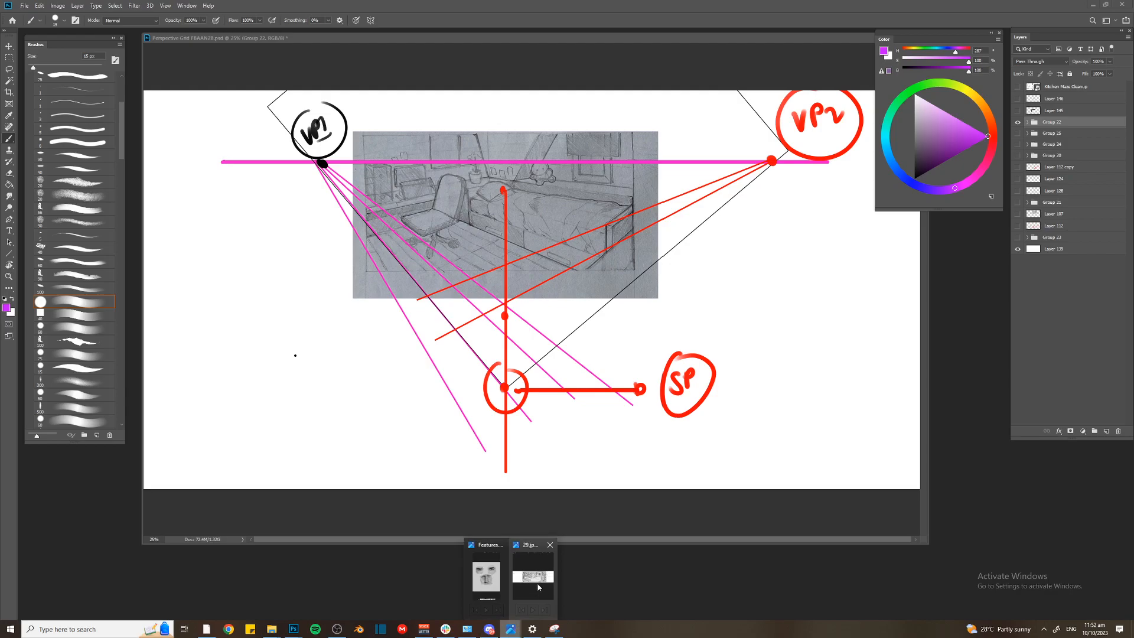
left_click(538, 587)
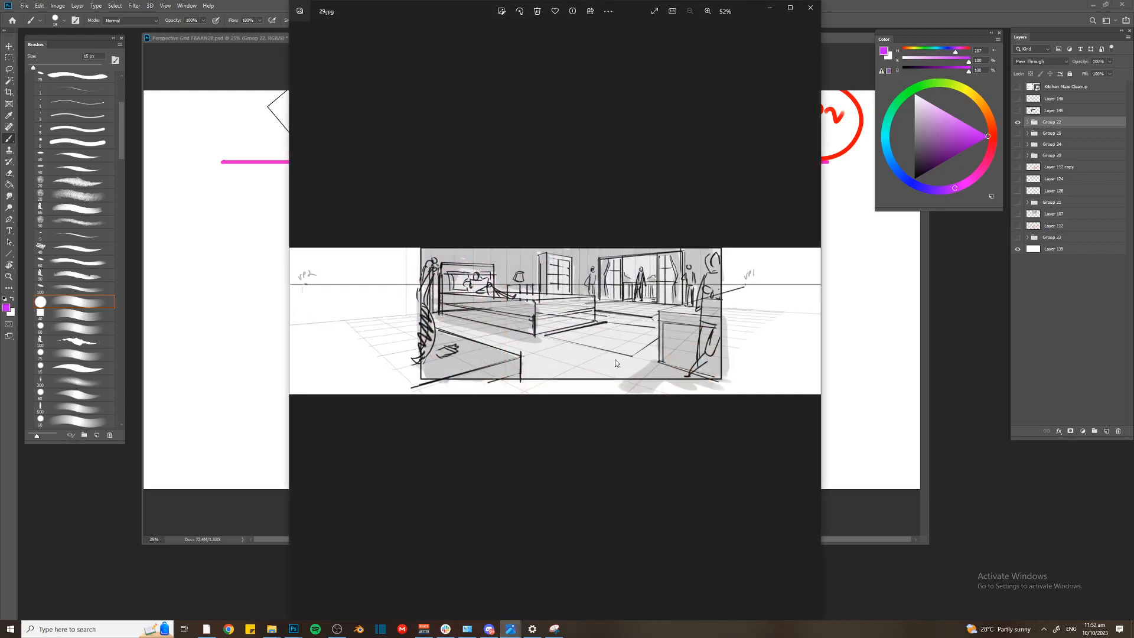
scroll(616, 361, "down", 1)
scroll(582, 338, "up", 1)
left_click(237, 216)
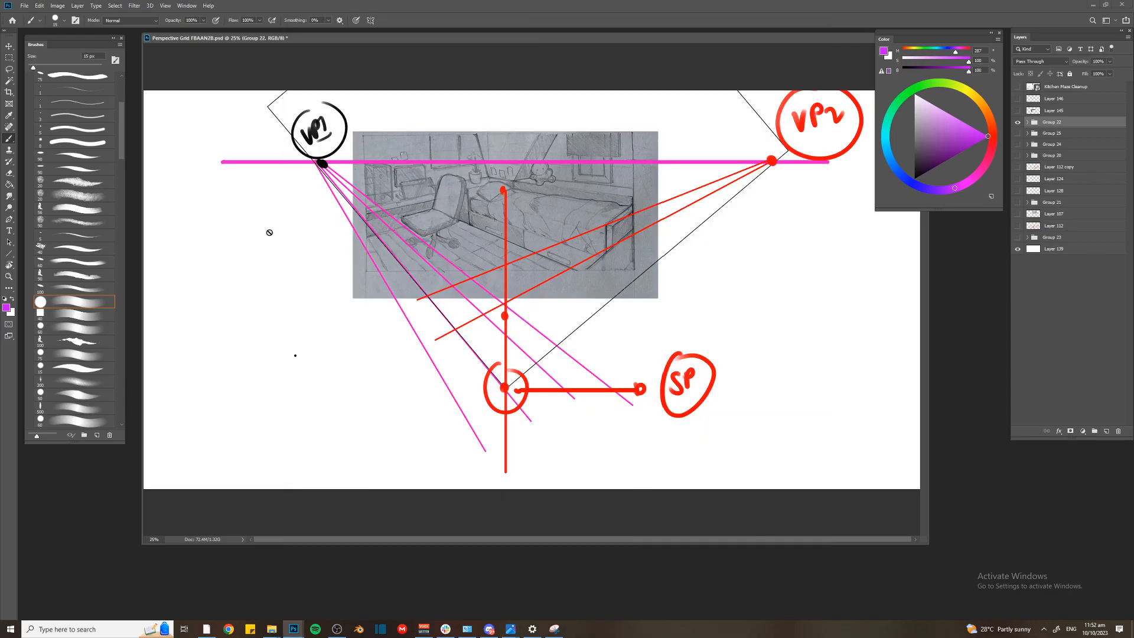
On a new layer, draw pink perspective lines from VP2 and VP1 across the bedroom sketch
key("ctrl+shift+alt+n")
key("u")
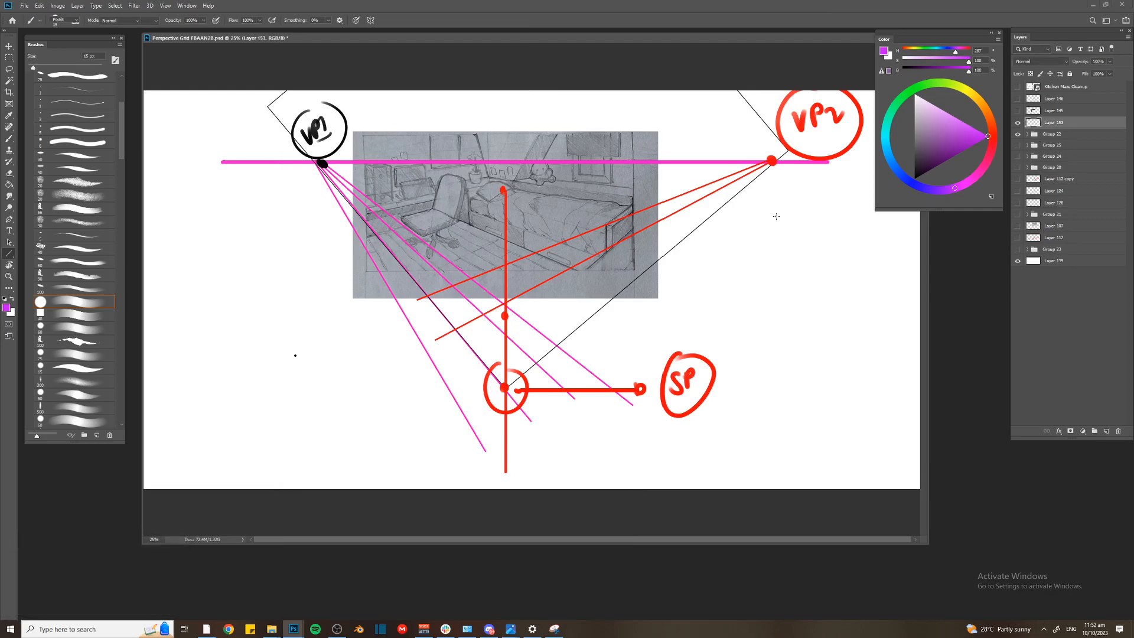
left_click(980, 173)
mouse_move(770, 162)
left_mouse_down()
mouse_move(338, 244)
mouse_move(576, 230)
mouse_move(328, 284)
left_mouse_up()
mouse_move(322, 164)
left_mouse_down()
mouse_move(626, 333)
mouse_move(431, 201)
mouse_move(669, 324)
mouse_move(348, 168)
mouse_move(705, 315)
mouse_move(755, 322)
left_mouse_up()
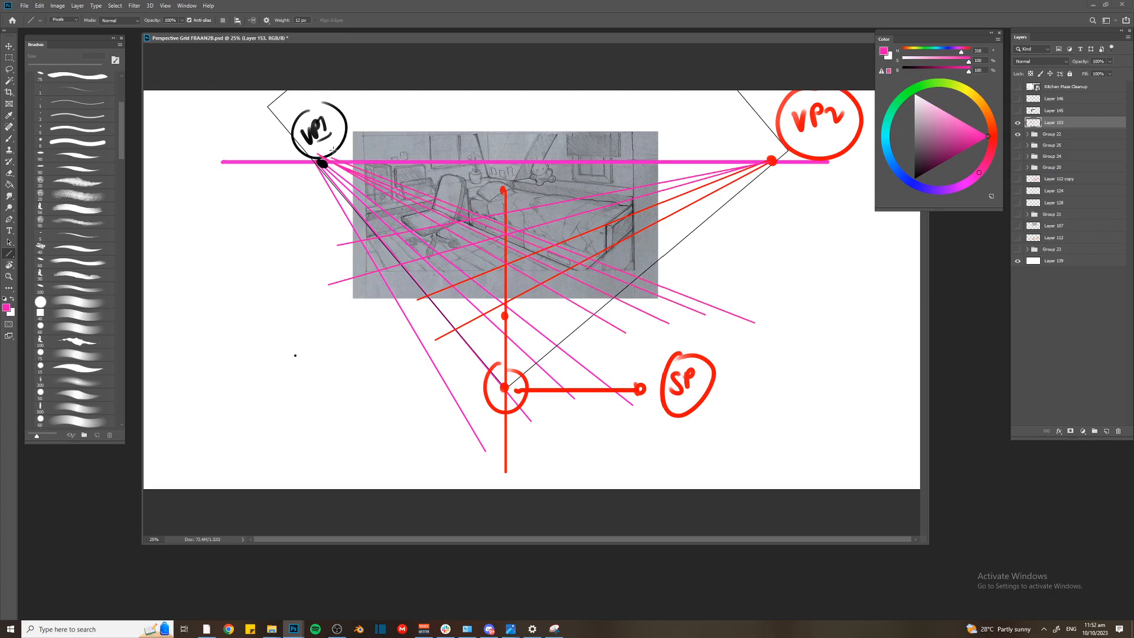
Brush adjoining blue perspective tiles beside the bed's lower front edge, following the red and pink guide lines
key("ctrl+plus")
key("ctrl+plus")
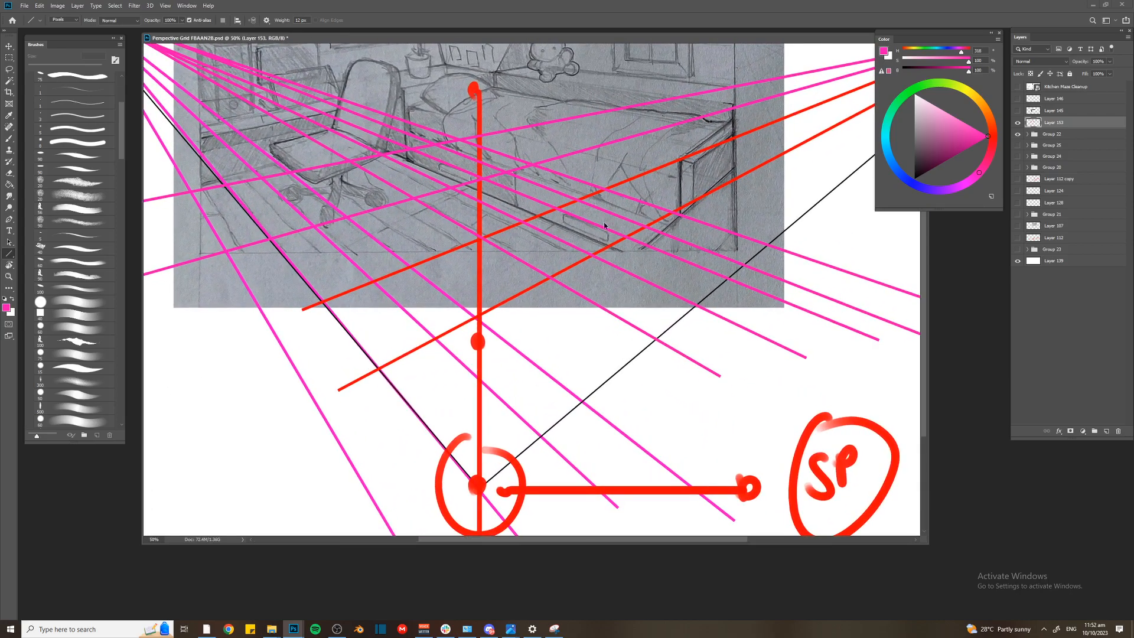
key("ctrl+plus")
left_click(912, 183)
key("b")
mouse_move(631, 155)
left_mouse_down()
mouse_move(599, 171)
mouse_move(684, 208)
left_mouse_up()
left_click_drag(592, 165, 678, 207)
mouse_move(561, 181)
left_mouse_down()
mouse_move(530, 198)
mouse_move(646, 231)
left_mouse_up()
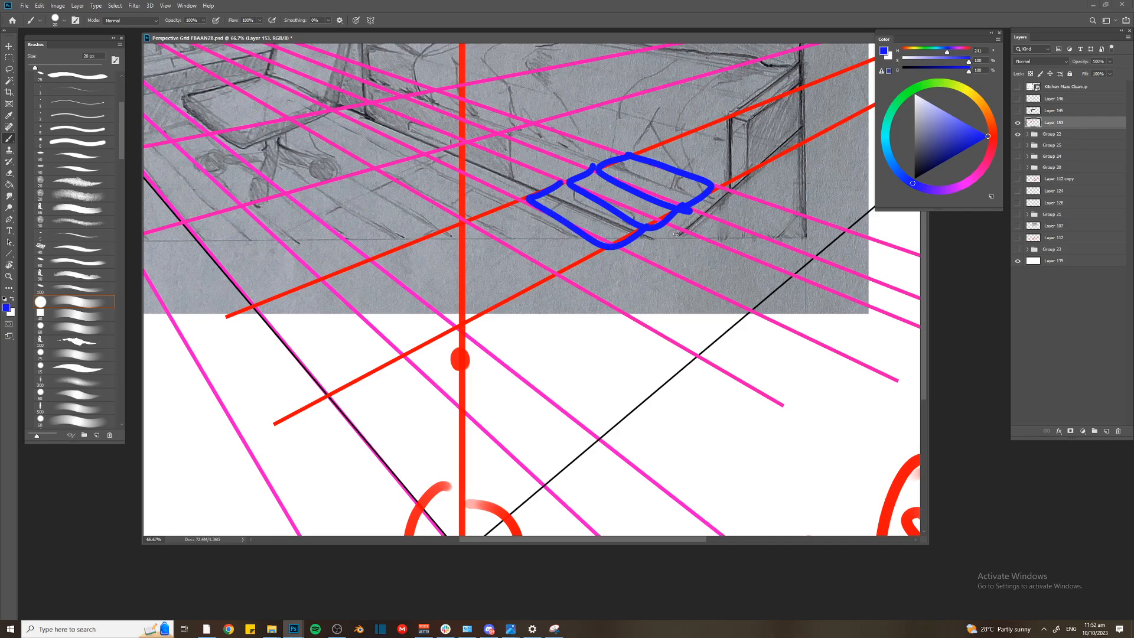
key("ctrl+minus")
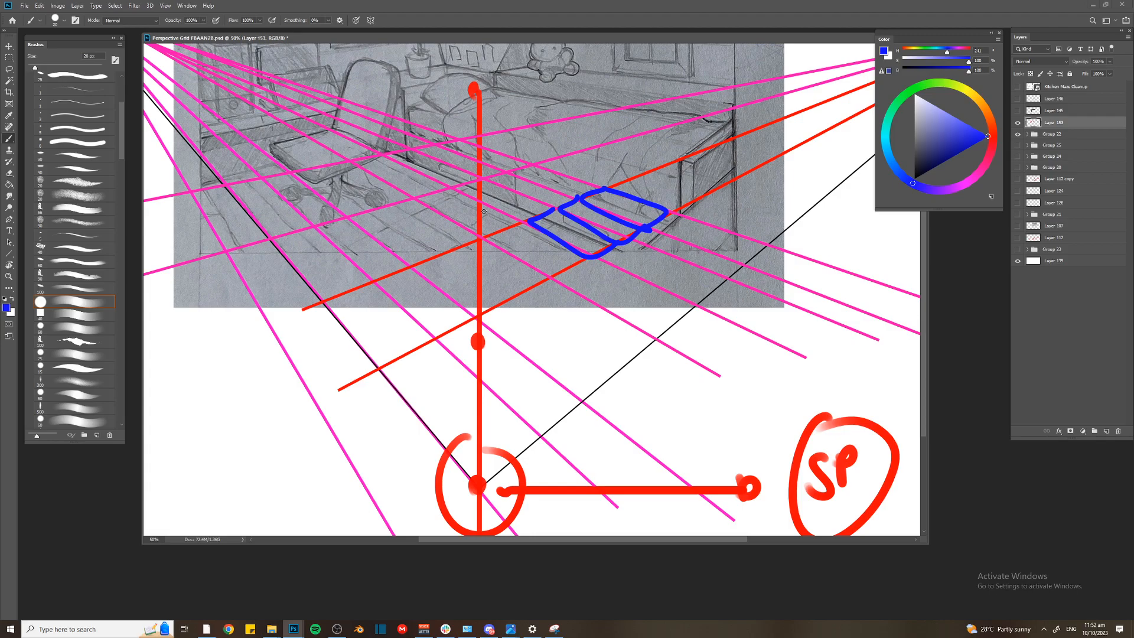
left_click_drag(570, 210, 601, 241)
In the image viewer, browse back from 29.jpg to 11.jpg and examine the box built on the 3x5 grid
mouse_move(511, 629)
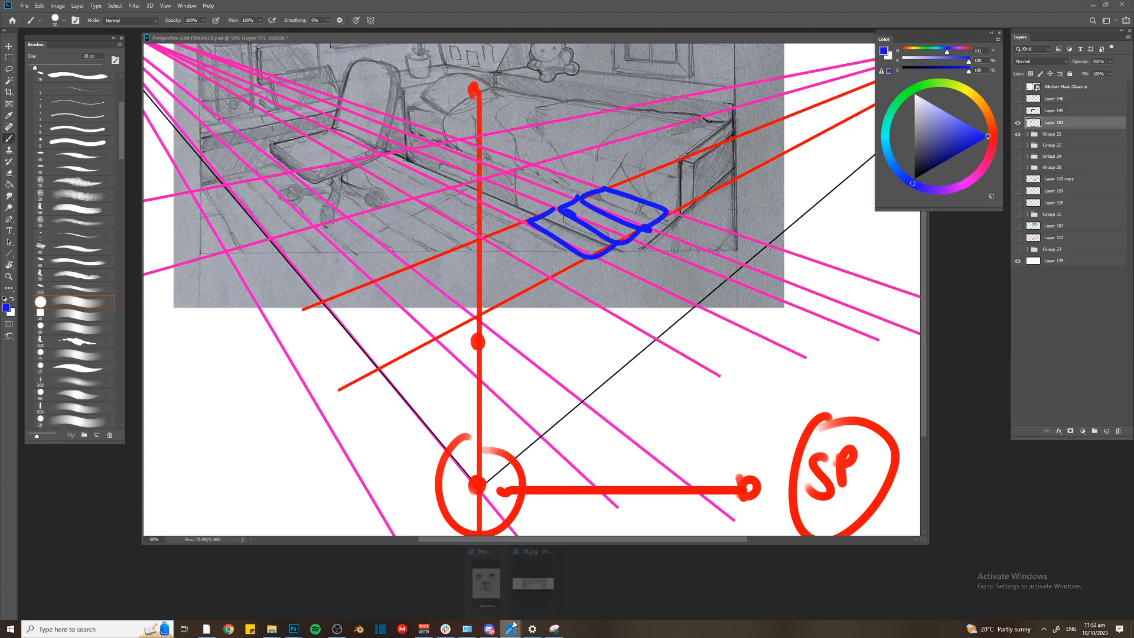
left_click(531, 585)
key("Left")
key("Left")
key("Left")
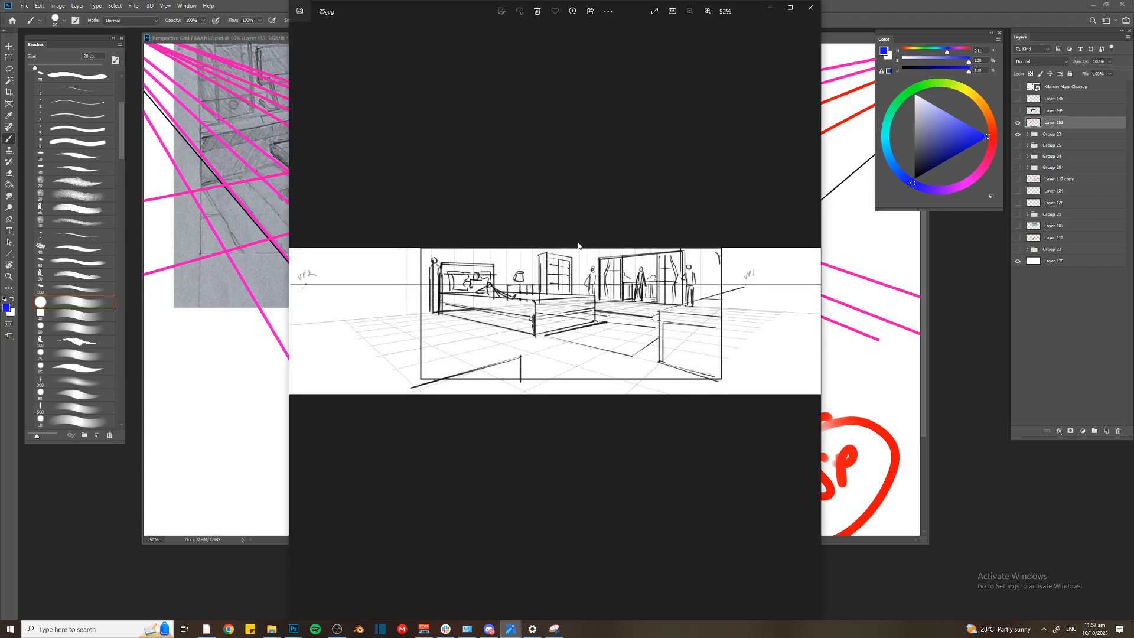
key("Left")
key("Left")
key("Left")
key("Left")
key("Left")
key("Left")
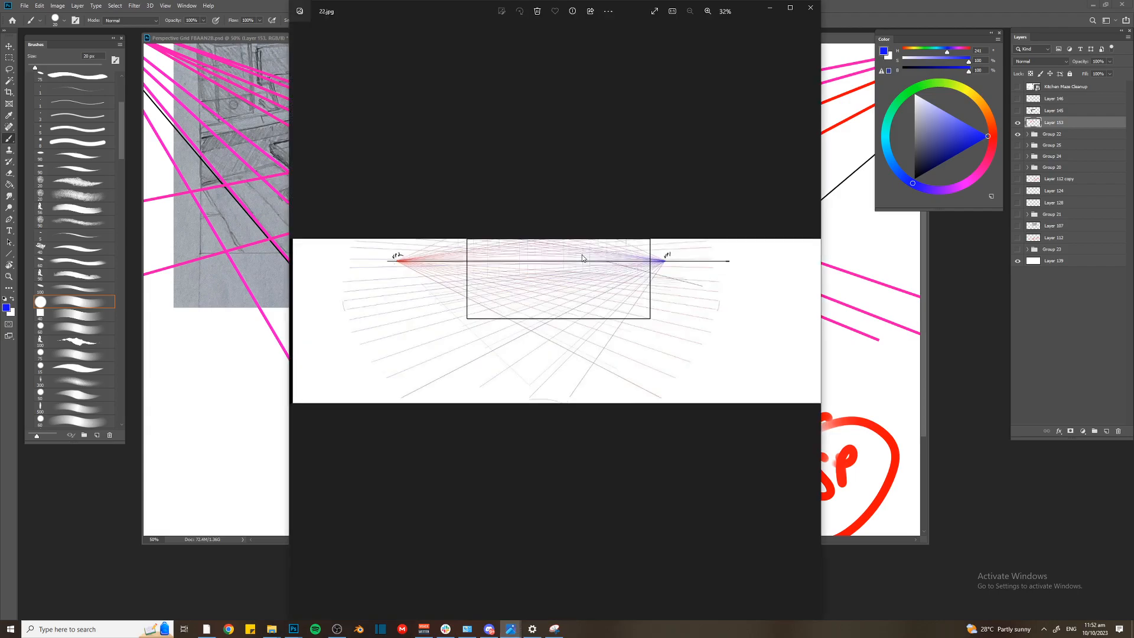
key("Left")
key("Left")
key("Left")
key("Left")
key("Left")
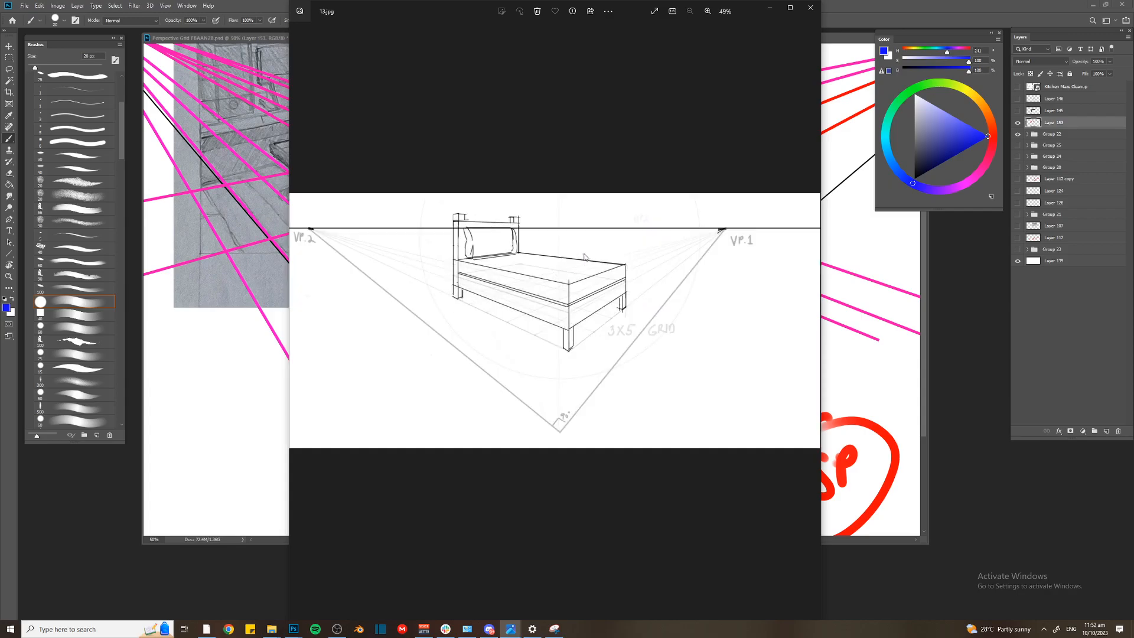
key("Left")
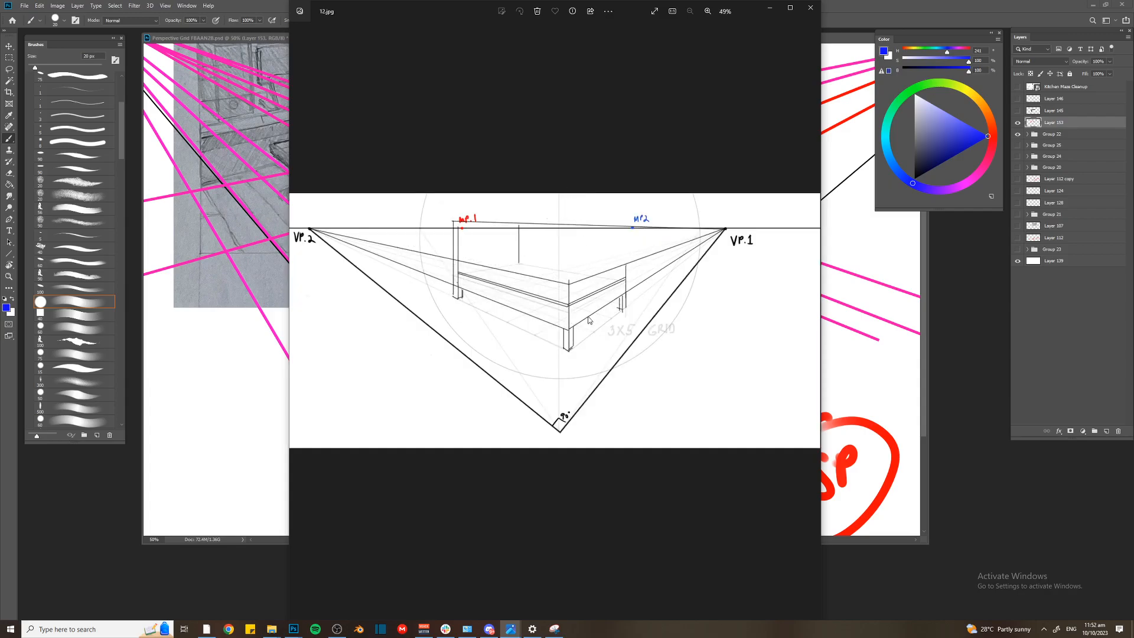
key("Left")
scroll(593, 340, "up", 2)
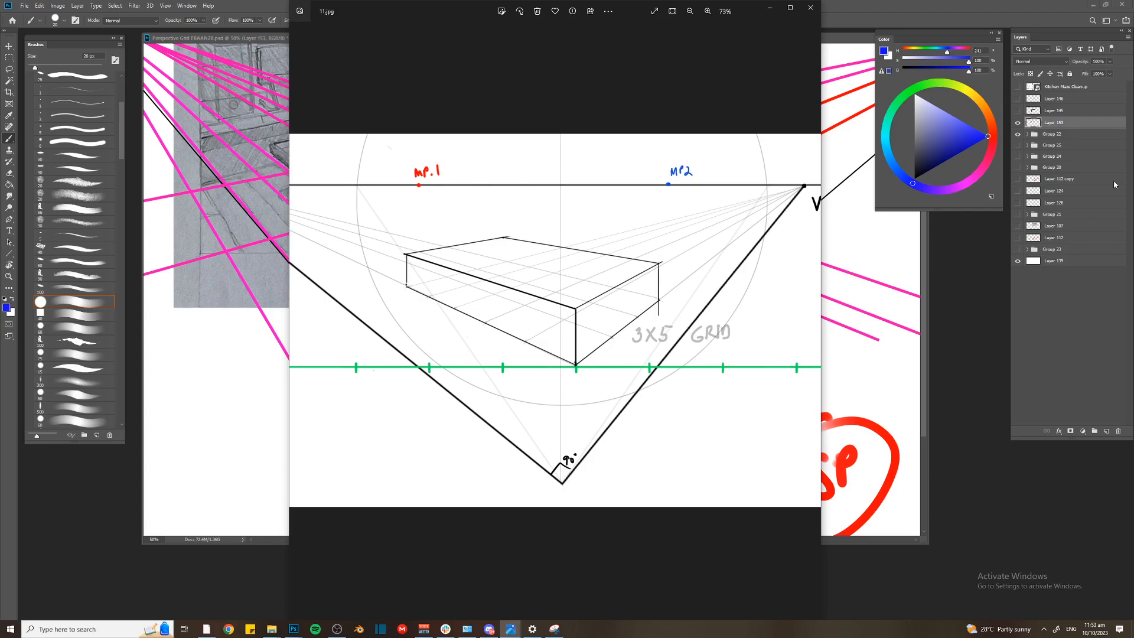
Close the 11.jpg reference and return to the bedroom perspective drawing in Photoshop
left_click(810, 7)
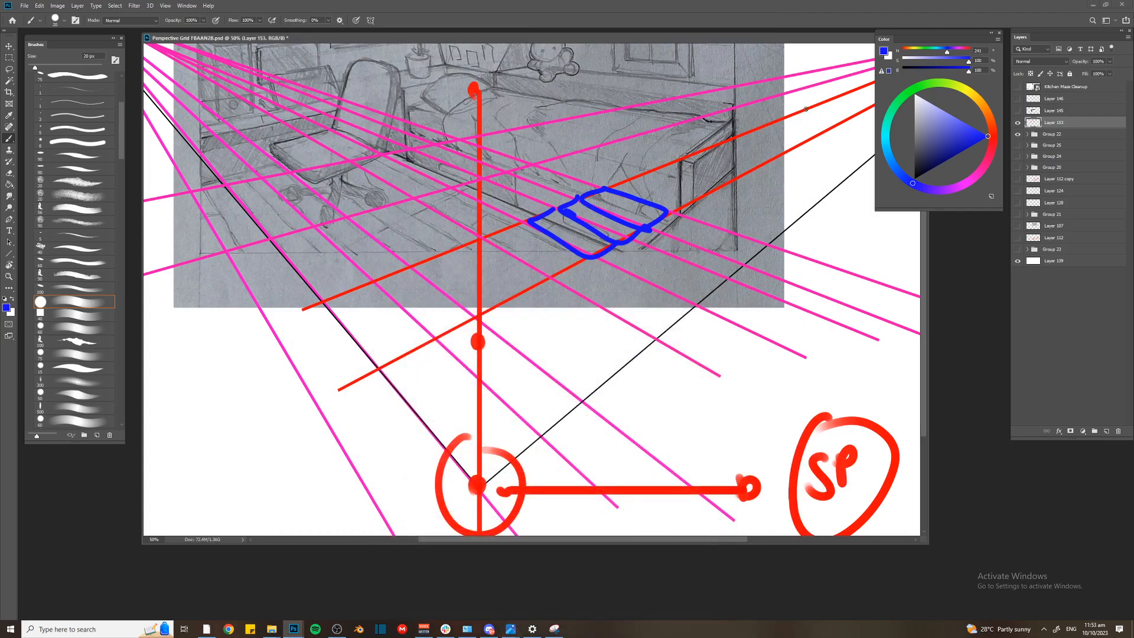
key("ctrl+minus")
key("ctrl+minus")
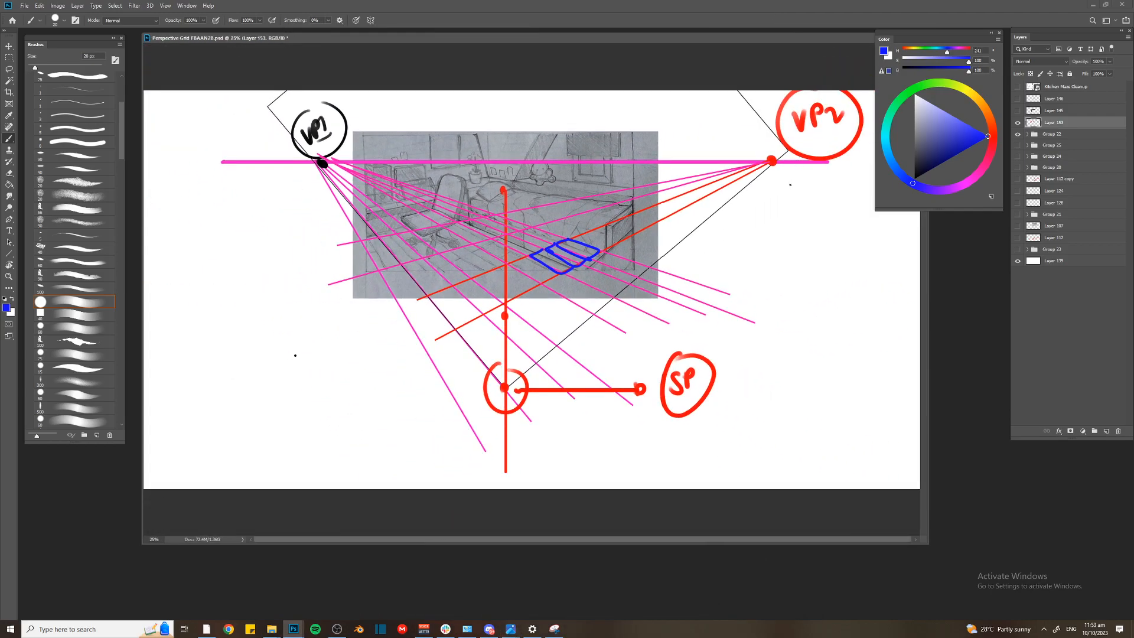
left_click_drag(923, 40, 924, 44)
left_click_drag(1005, 214, 1002, 205)
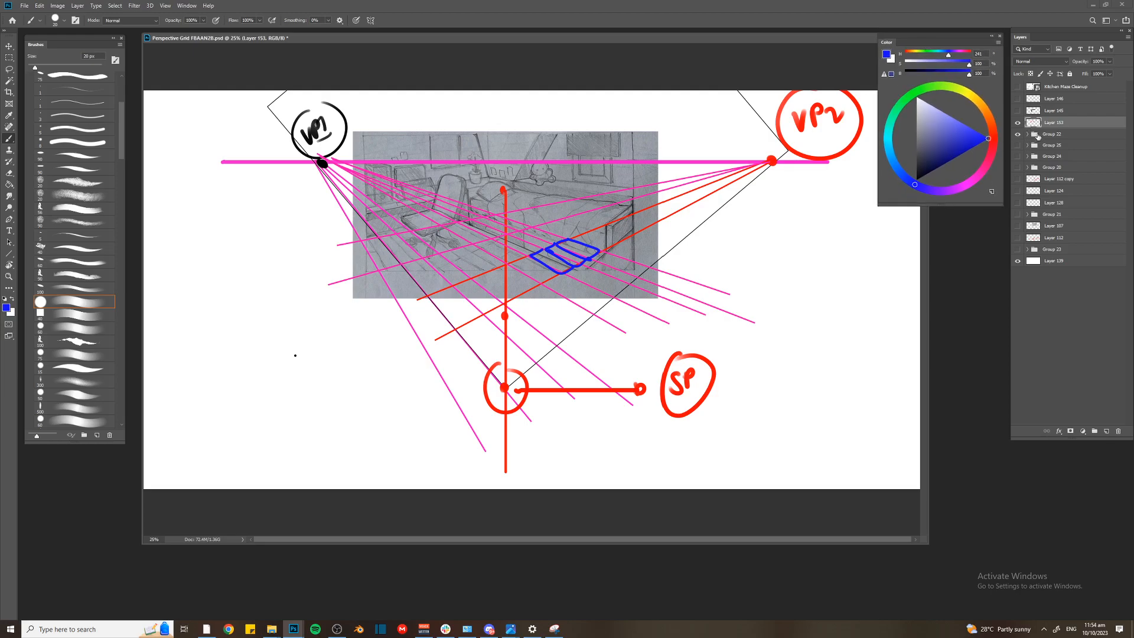
key("ctrl+plus")
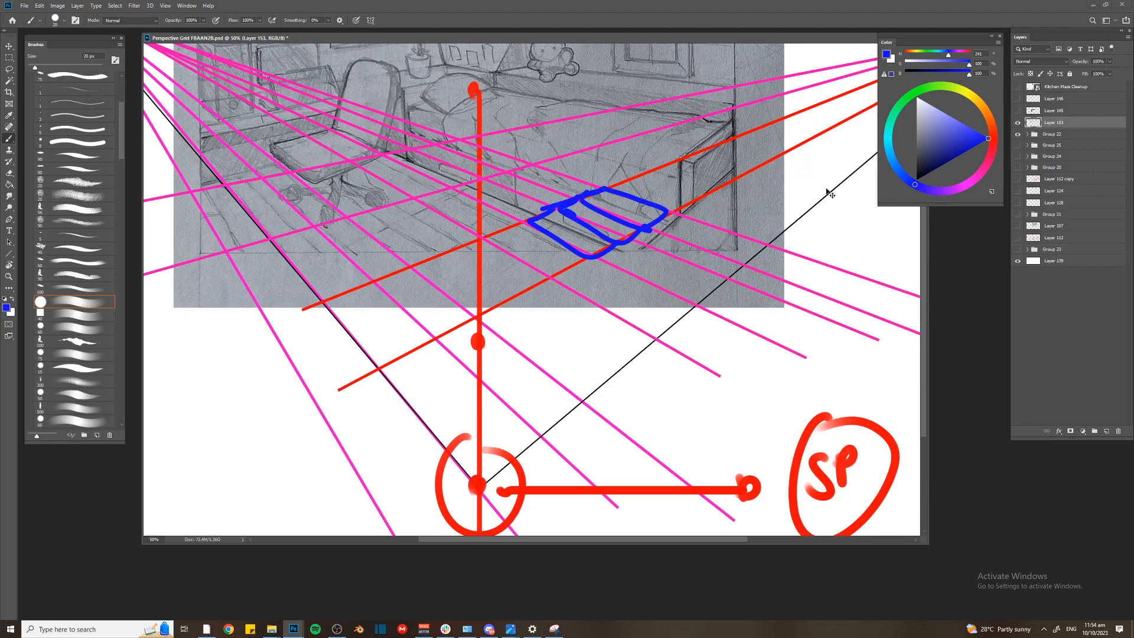
Hide Layer 153 with the blue floor tiles and expand Group 22 to show its layers
key("ctrl+minus")
left_click(1018, 122)
key("ctrl+minus")
left_click(1018, 135)
left_click(1018, 135)
left_click(1027, 134)
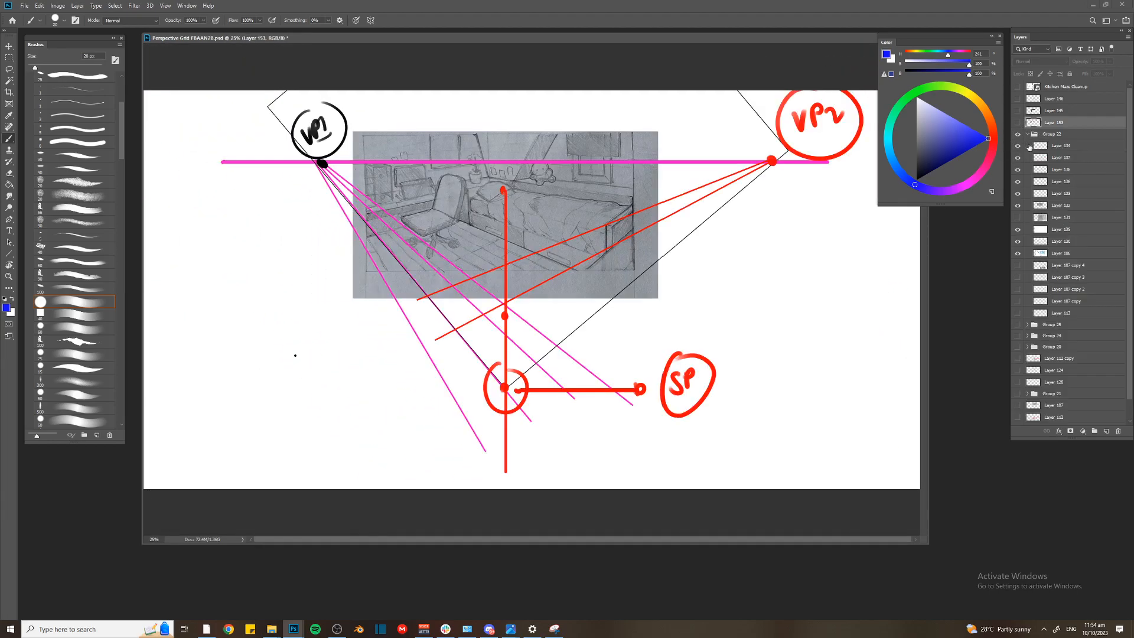
Merge the separate guide-line layers in Group 22 into one layer and lower the bedroom sketch's opacity to 27%
key("v")
left_click(506, 316)
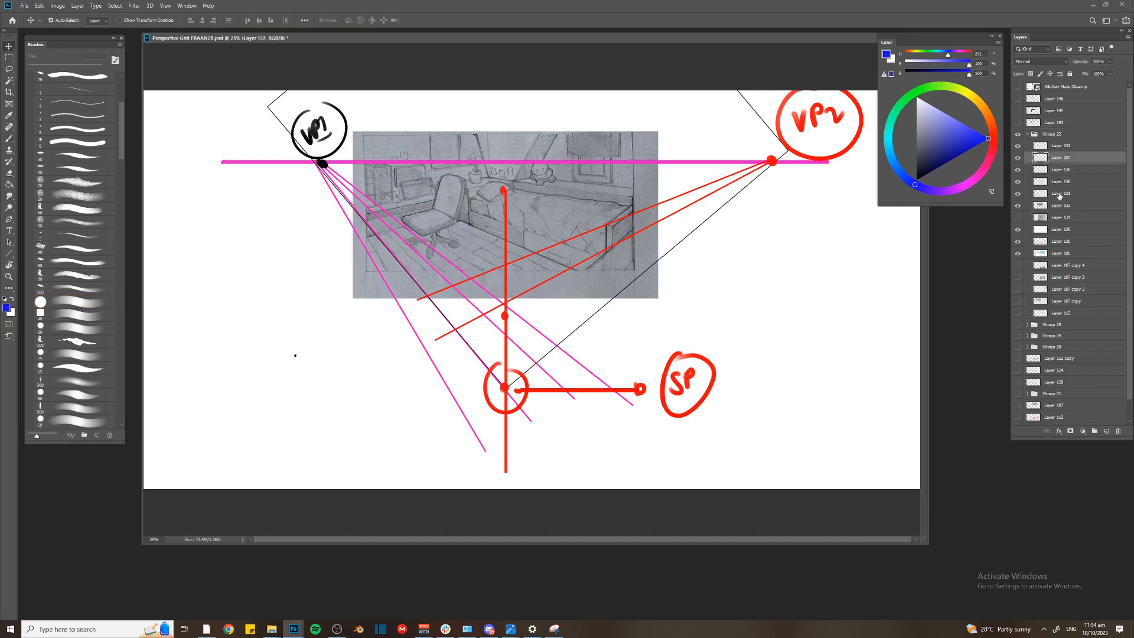
left_click(1060, 194, "shift")
key("Delete")
left_click(1017, 146)
left_click(1018, 145)
left_click(1061, 158)
mouse_move(1080, 61)
left_mouse_down()
mouse_move(1069, 63)
mouse_move(1082, 61)
left_mouse_up()
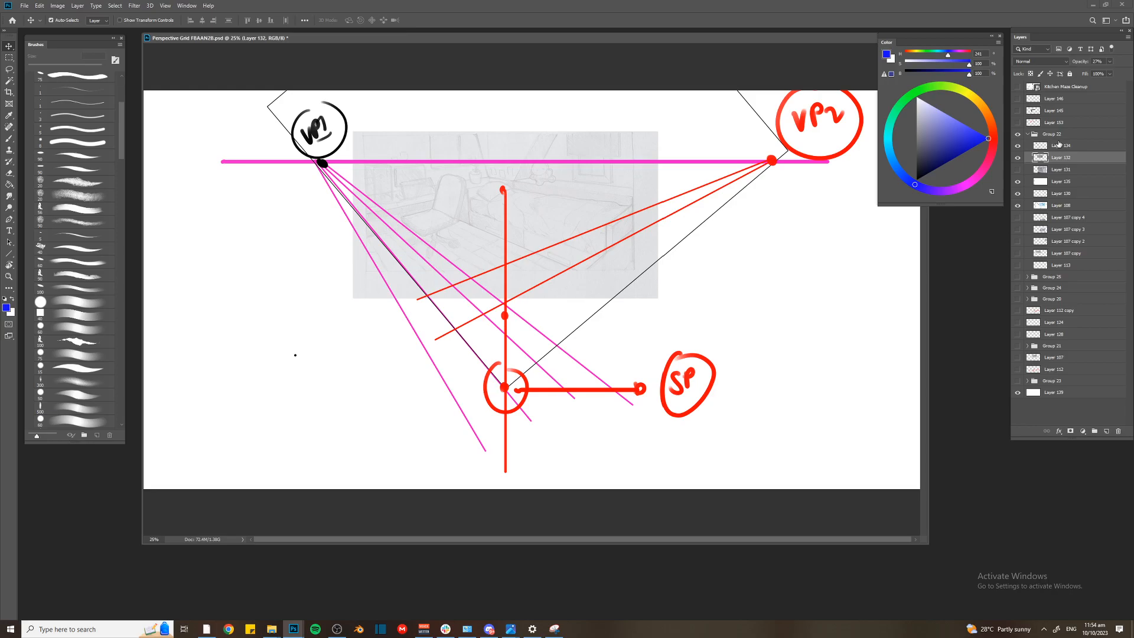
Lower the opacity of the merged VP and SP guide layer, Layer 134, until its lines are only faint
left_click(773, 164)
left_click_drag(1018, 146, 1019, 156)
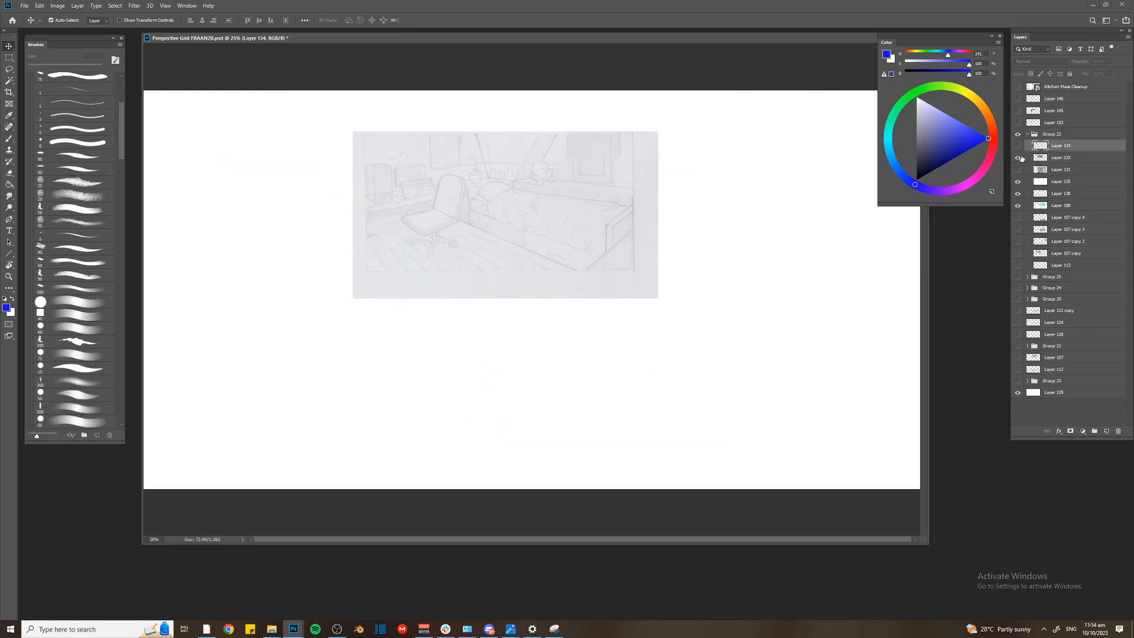
double_click(1021, 147)
key("Escape")
left_click(1019, 146)
left_click_drag(1071, 61, 1057, 62)
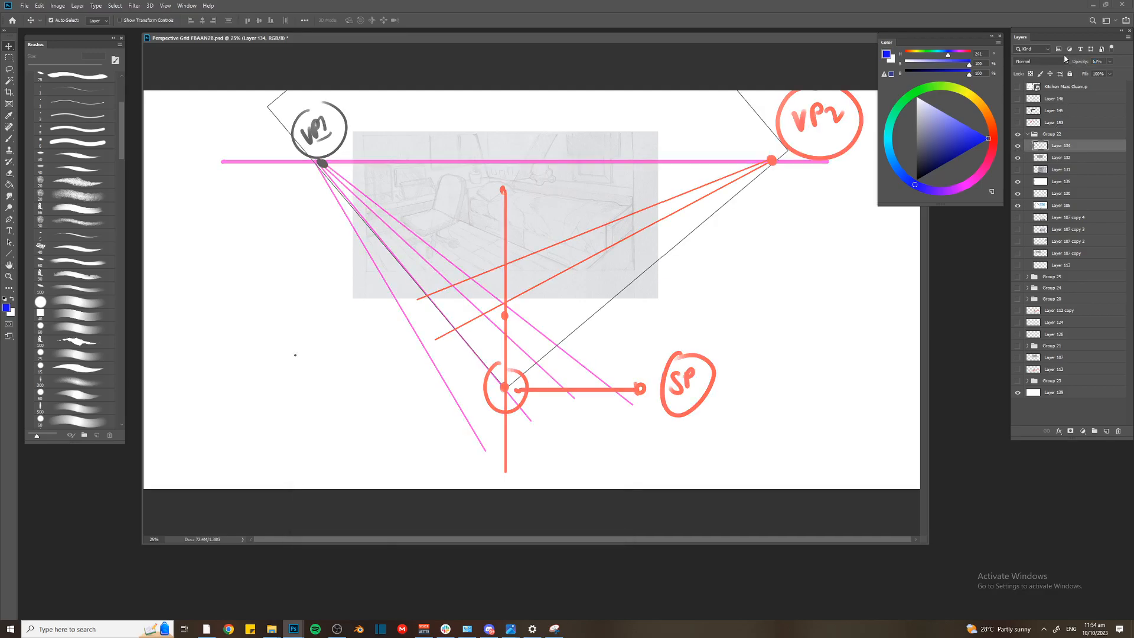
type("30")
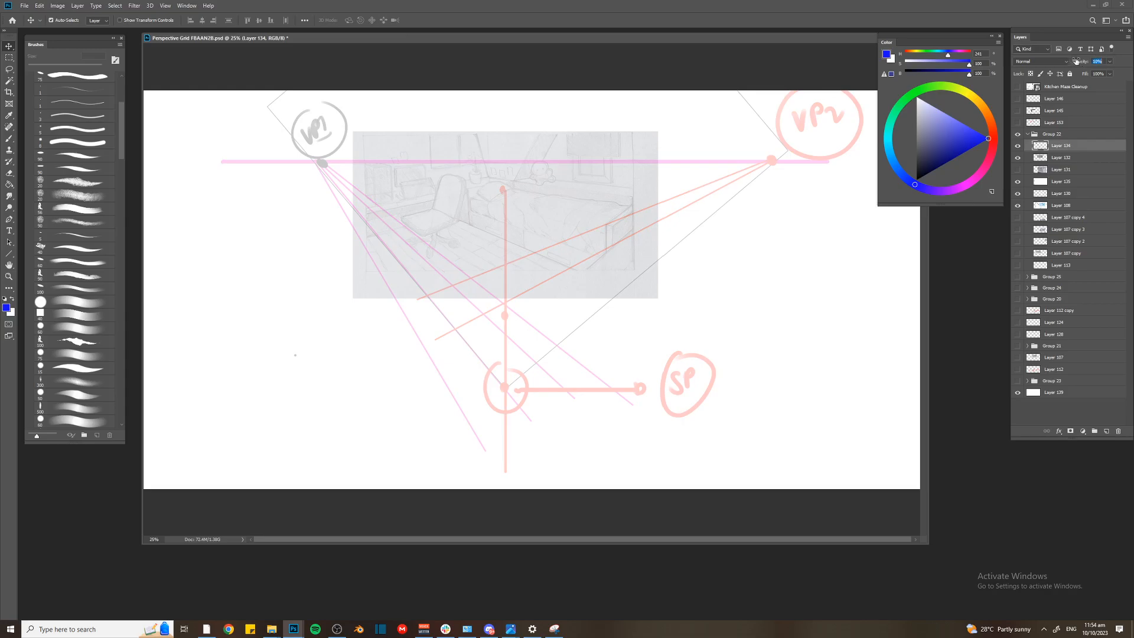
key("Return")
left_click_drag(1076, 61, 1084, 72)
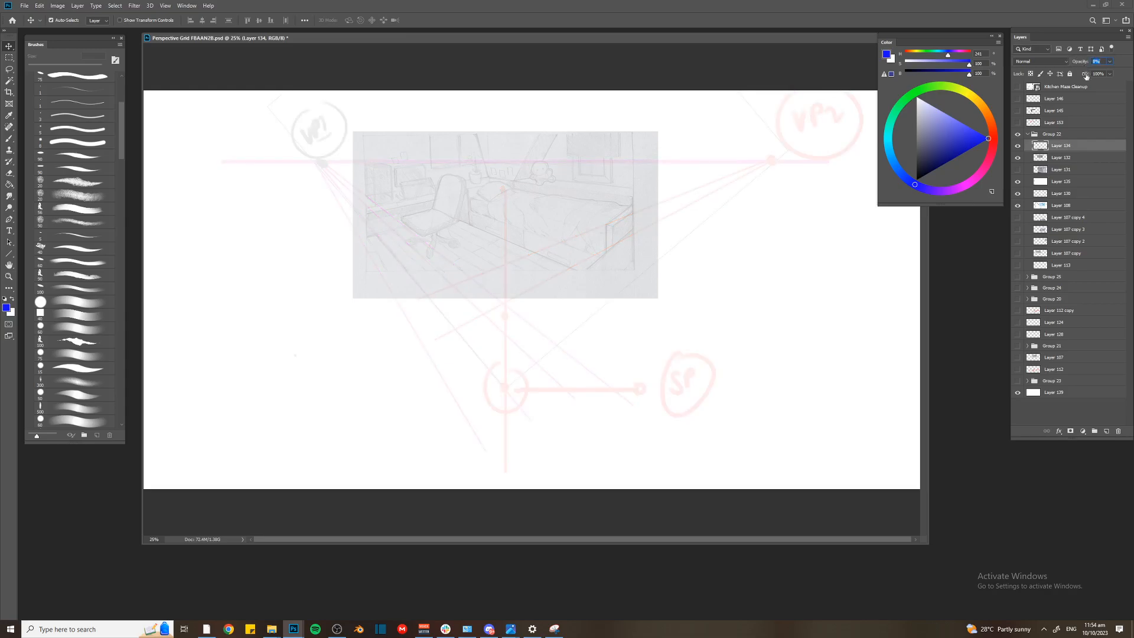
On a new layer, brush a straight pink horizon line extending from VP1 to VP2 across the sketch
left_click(1106, 431)
left_click(975, 176)
key("b")
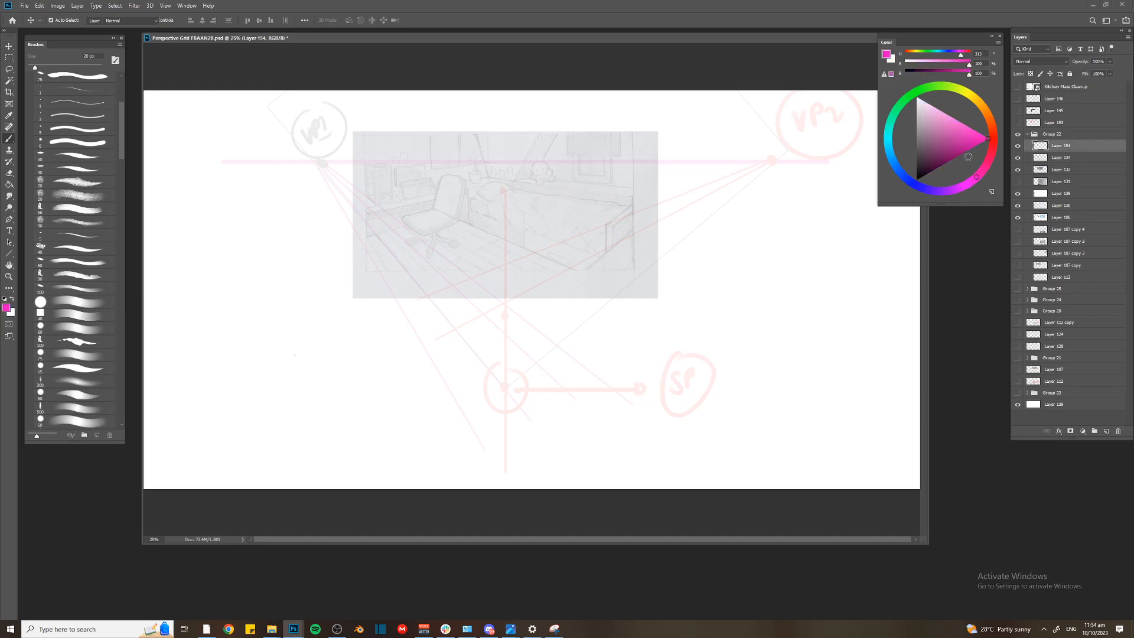
left_click_drag(310, 165, 792, 163)
key("ctrl+z")
left_click_drag(297, 162, 770, 162)
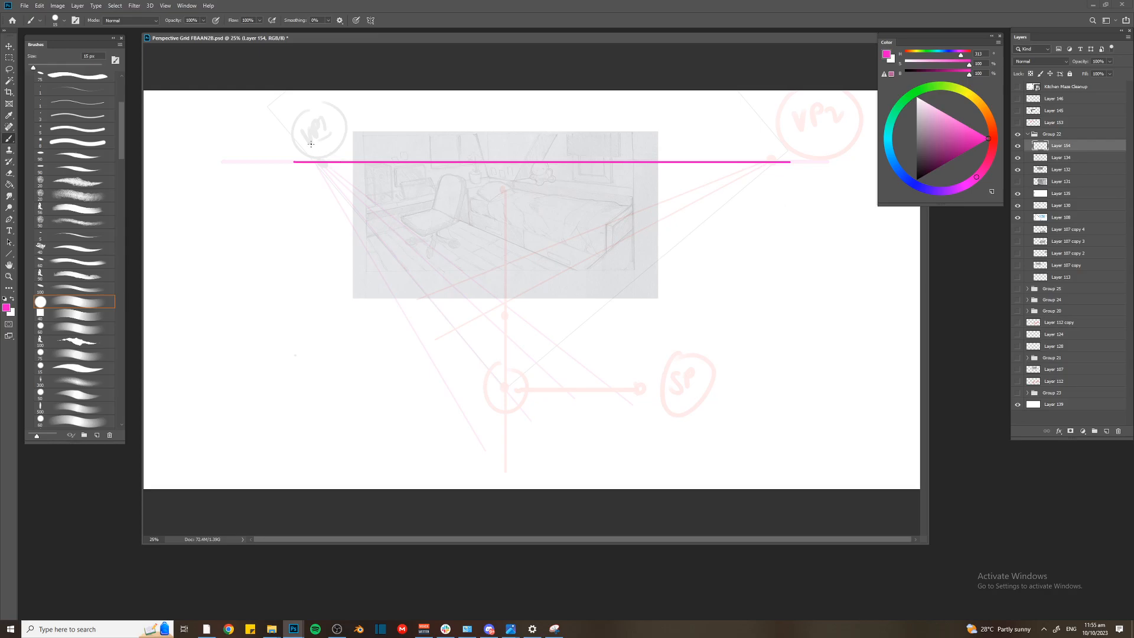
Mark both vanishing points on the horizon line with black dots and circled VP1 and VP2 labels
key("ctrl+plus")
key("d")
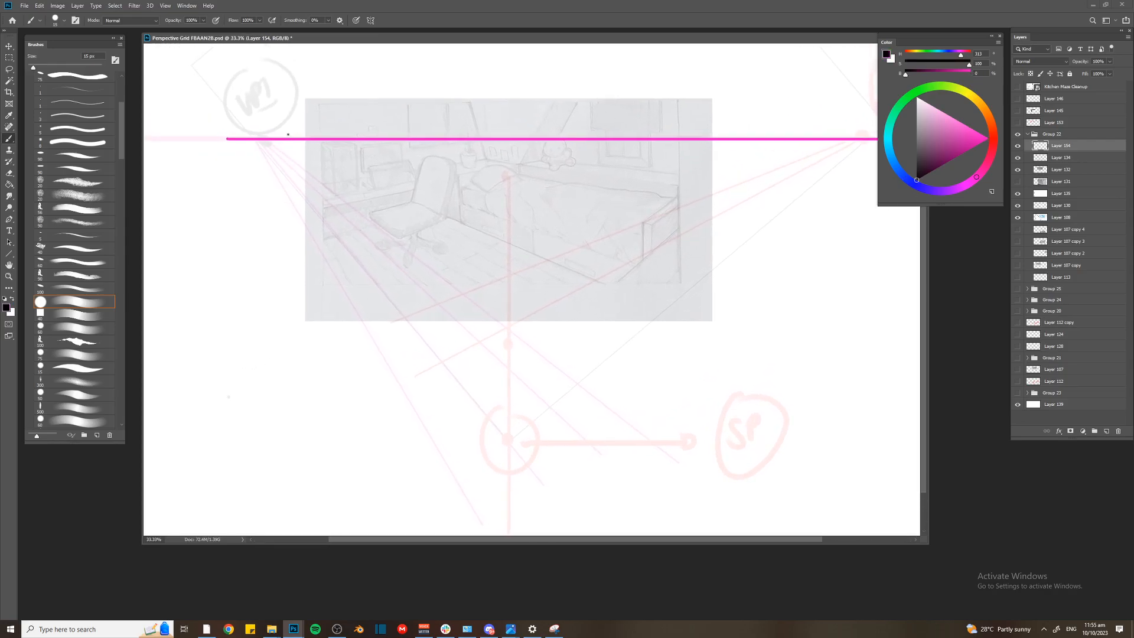
key("bracketright")
left_click(258, 140)
left_click_drag(243, 110, 265, 106)
scroll(781, 146, "right", 5)
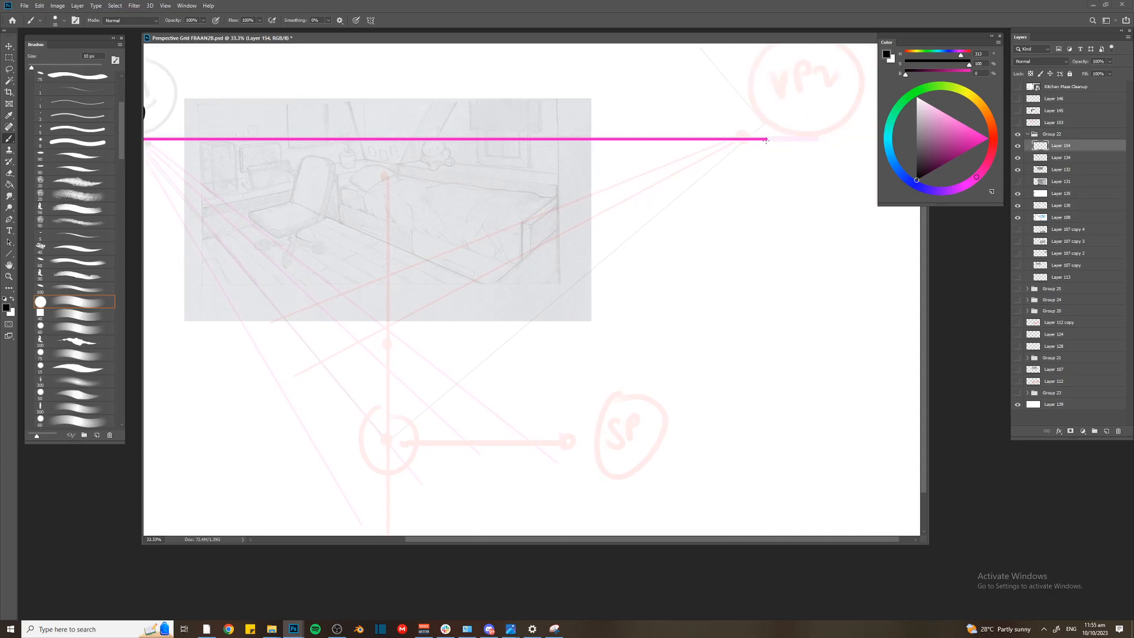
mouse_move(746, 110)
left_mouse_down()
mouse_move(763, 116)
mouse_move(746, 104)
mouse_move(744, 130)
left_mouse_up()
On a new layer, make a large circular selection over the bedroom sketch and stroke it in black
key("ctrl+minus")
key("ctrl+shift+alt+n")
key("m")
left_click_drag(357, 114, 524, 276)
left_click_drag(426, 106, 722, 393)
right_click(8, 61)
left_click(37, 66)
left_click_drag(537, 216, 509, 198)
key("ctrl+d")
left_click_drag(347, 78, 739, 454)
left_click_drag(558, 245, 541, 184)
right_click(543, 199)
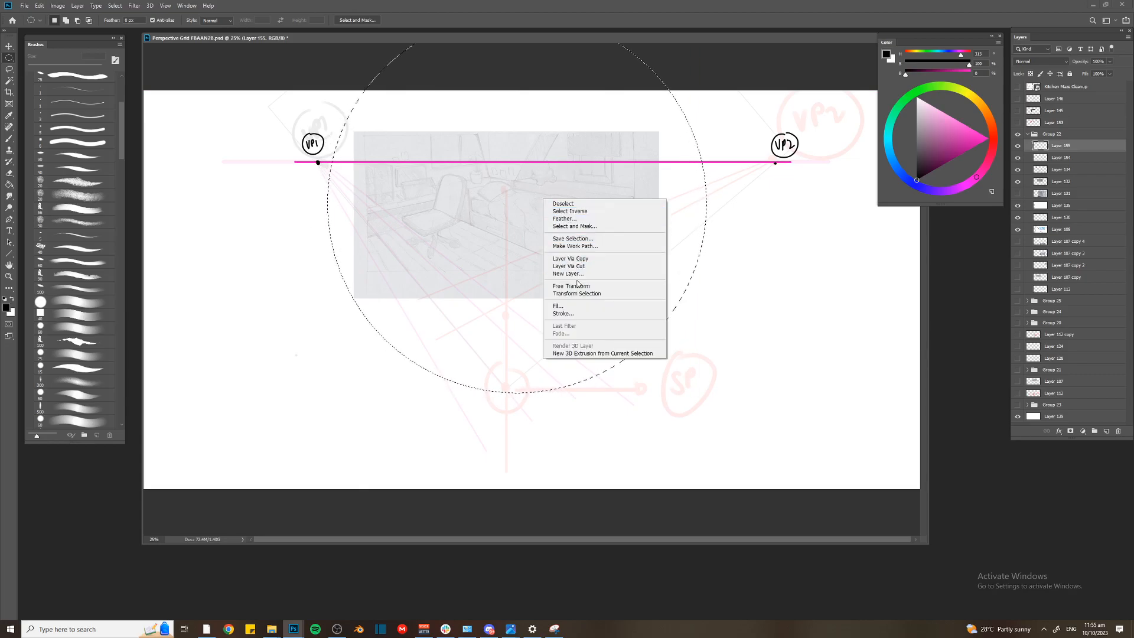
left_click(585, 314)
key("Return")
Scale the black circle down and center it on the horizon line so it spans most of the sketch's width
key("ctrl+t")
left_click_drag(709, 395, 658, 353)
left_click_drag(591, 260, 575, 230)
key("Return")
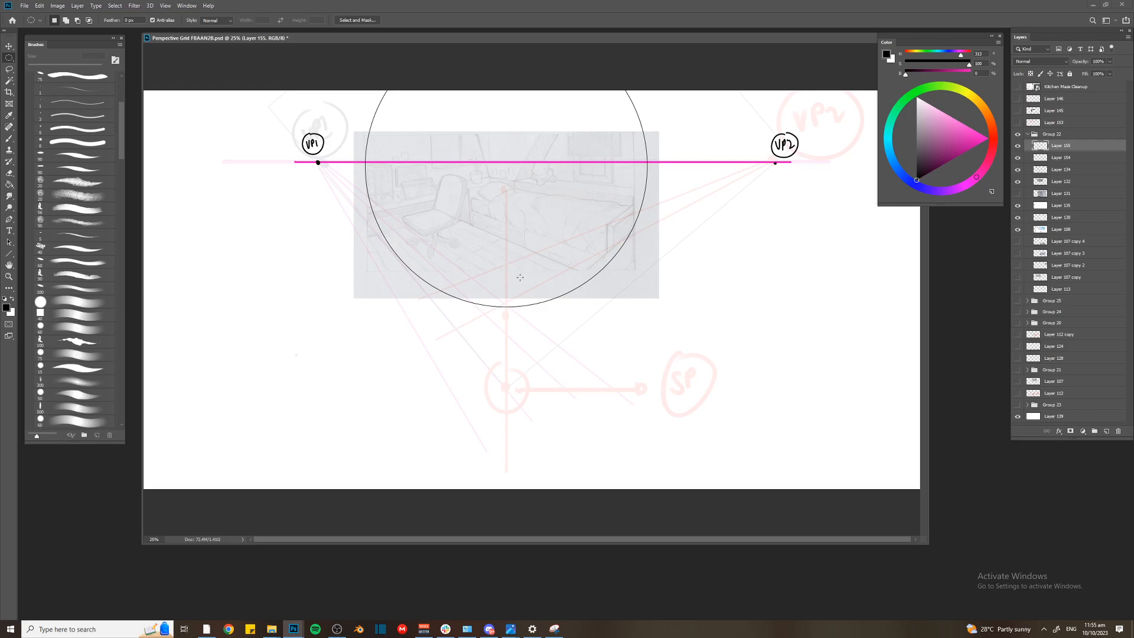
Add a new layer above the circle and switch to the Brush tool
scroll(523, 281, "up", 1)
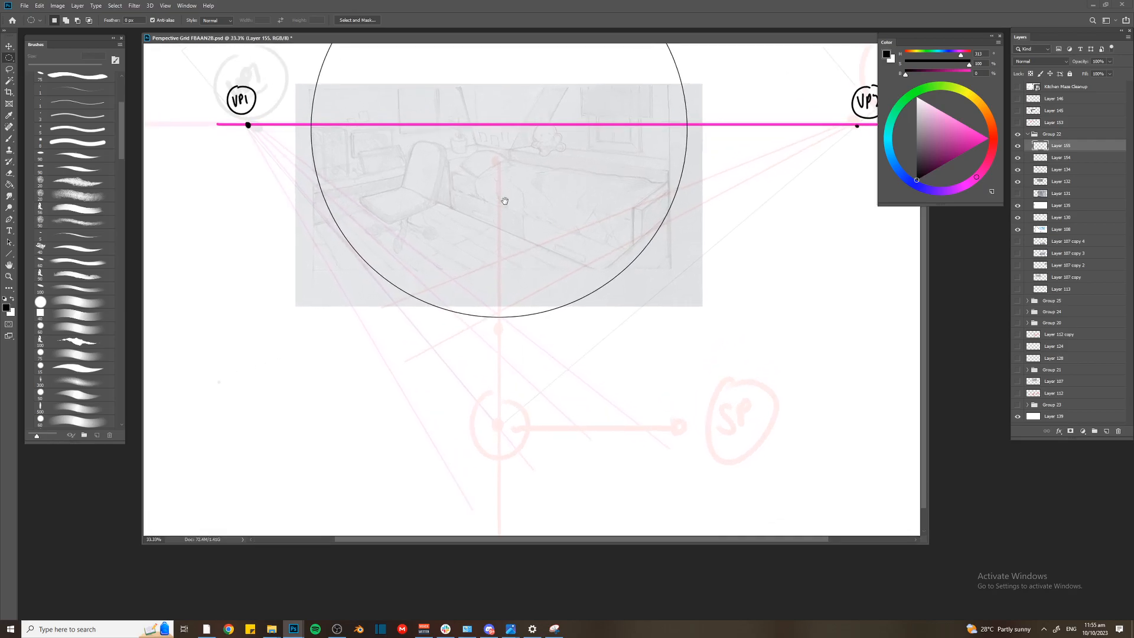
key("ctrl+shift+alt+n")
key("b")
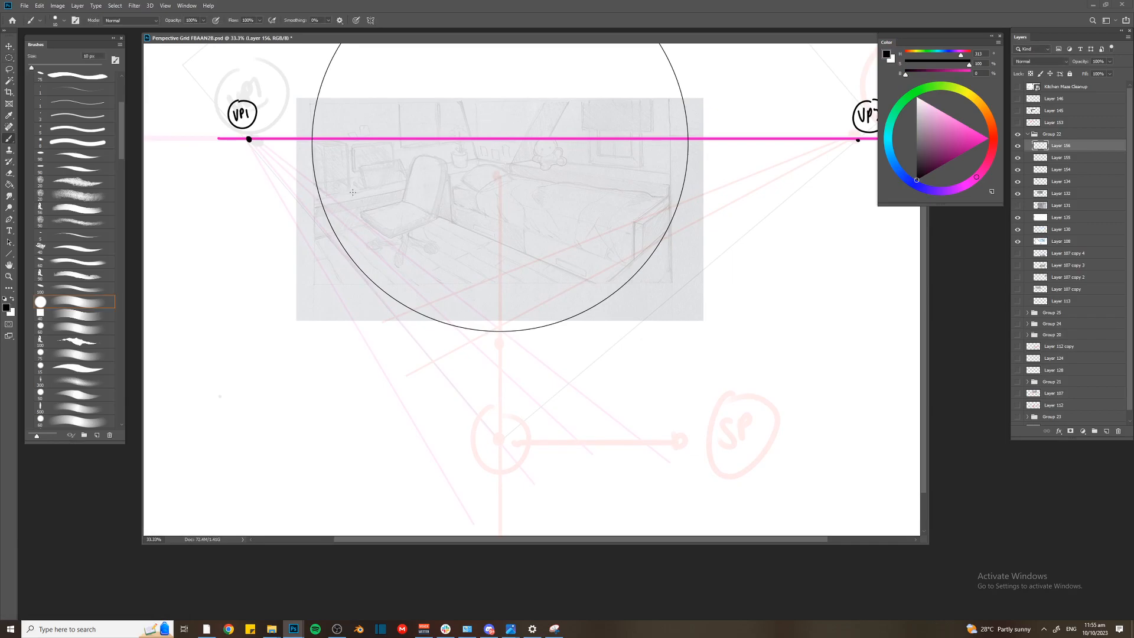
left_click(315, 234, "shift")
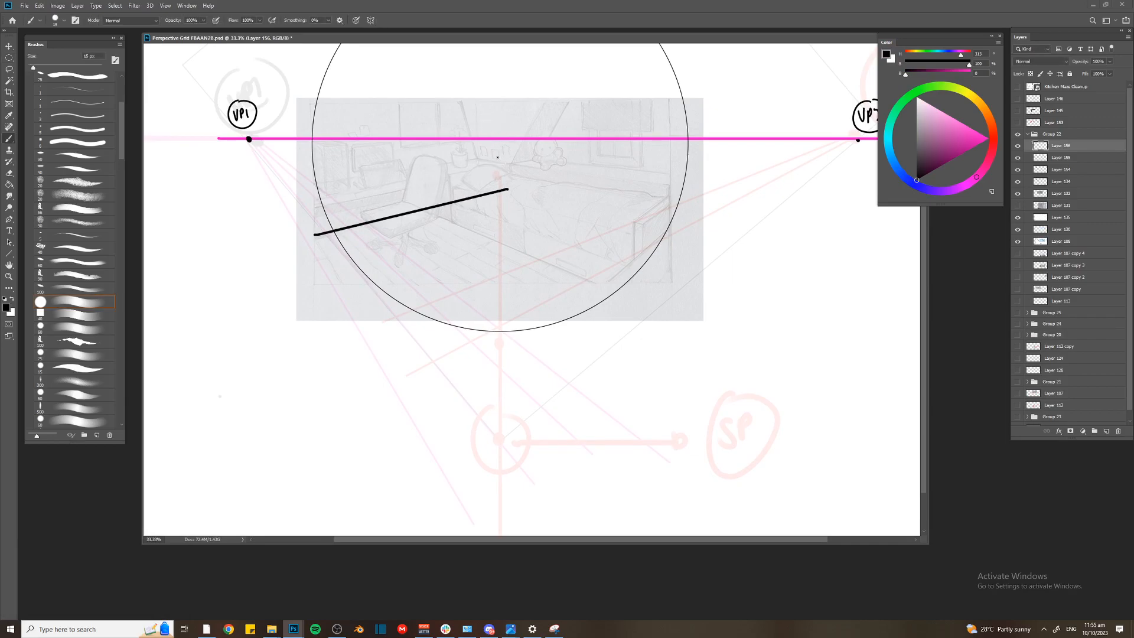
key("bracketleft")
left_click_drag(506, 189, 507, 62)
key("ctrl+z")
key("ctrl+minus")
key("ctrl+z")
key("l")
left_click_drag(775, 163, 343, 239)
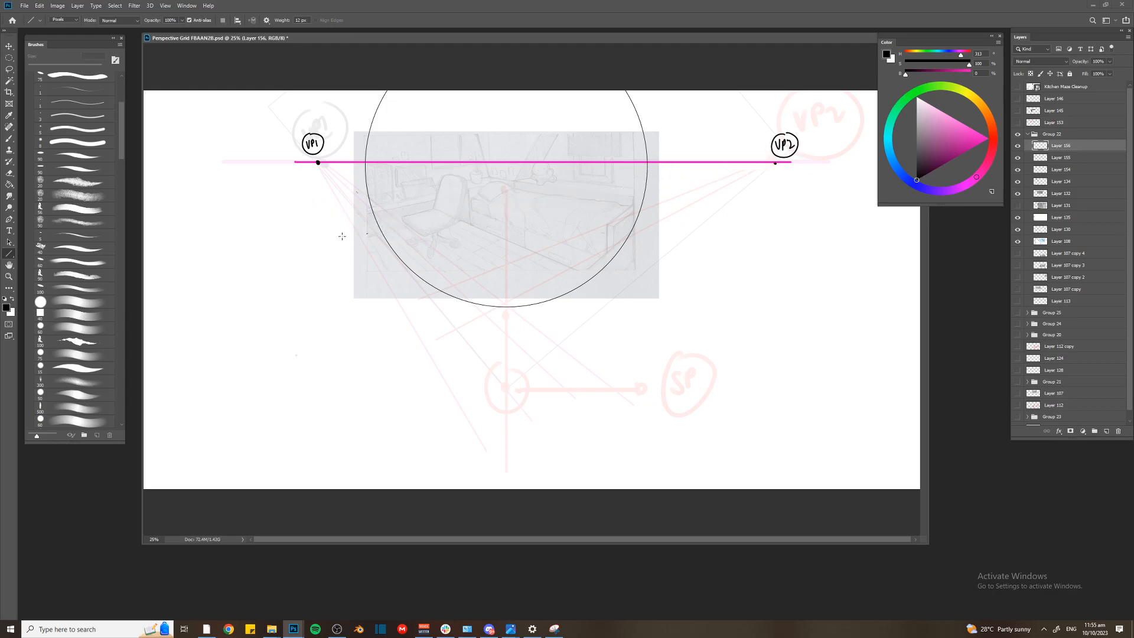
left_click_drag(775, 163, 314, 238)
key("b")
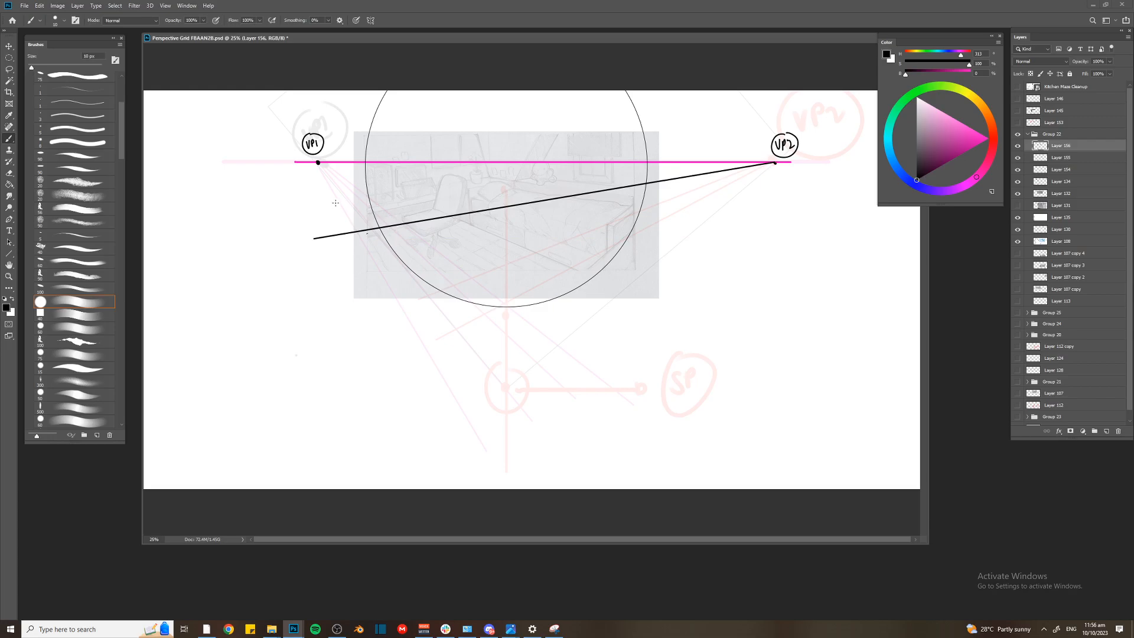
key("ctrl+z")
key("u")
left_click_drag(775, 163, 301, 227)
key("ctrl+plus")
key("b")
left_click_drag(498, 169, 498, 52)
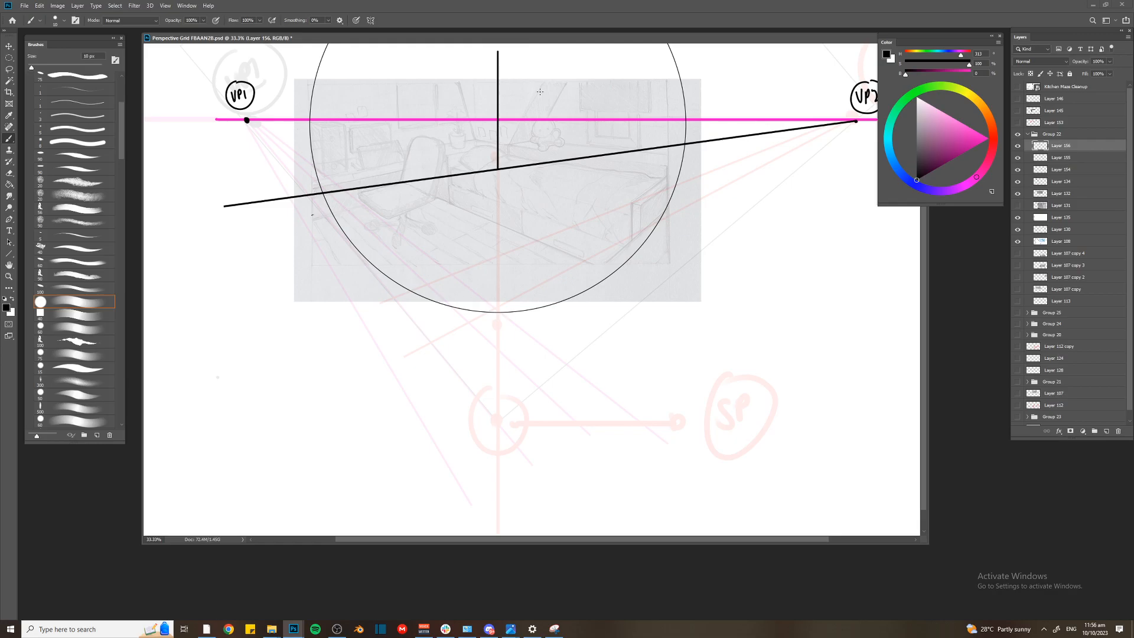
key("ctrl+z")
key("ctrl+z")
Nudge the sketch downward and draw the room's back corner with black floor lines from VP2 and VP1 meeting at a vertical edge
left_click_drag(379, 173, 378, 176)
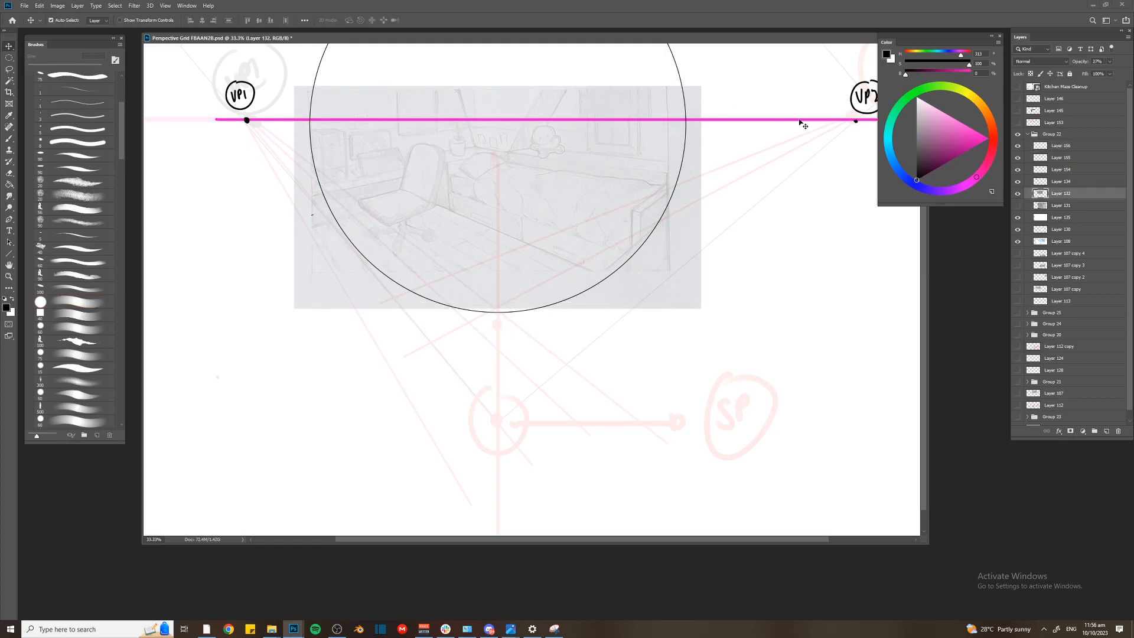
left_click(1063, 148)
key("u")
mouse_move(855, 122)
left_mouse_down()
mouse_move(253, 179)
mouse_move(233, 201)
left_mouse_up()
key("b")
left_click_drag(529, 163, 529, 49)
key("u")
left_click_drag(247, 120, 807, 208)
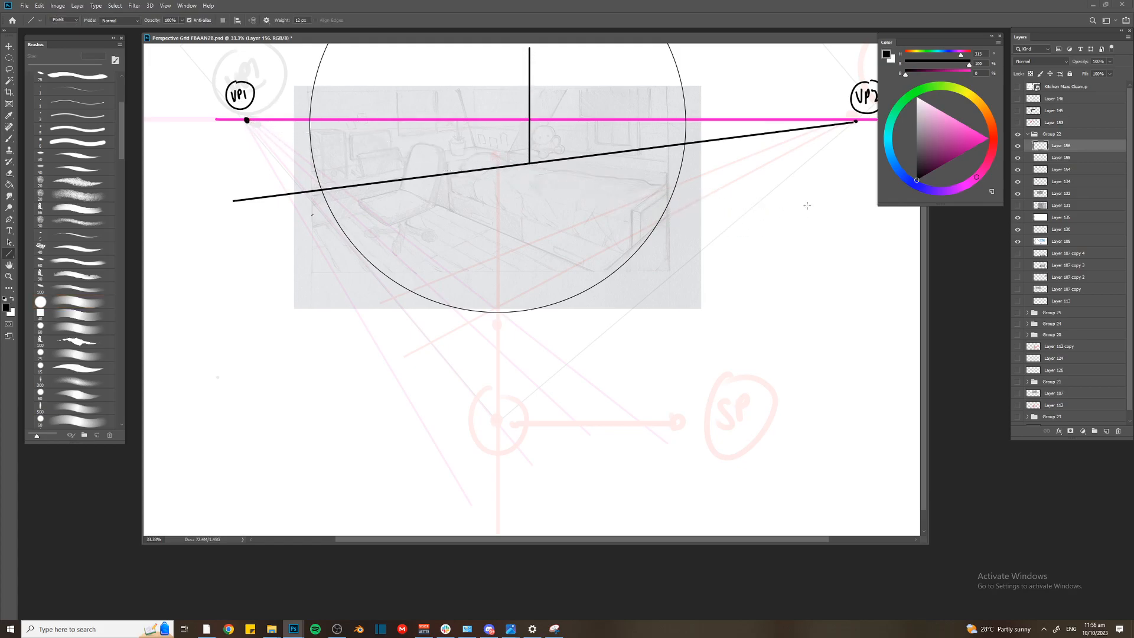
key("ctrl+z")
left_click_drag(247, 120, 813, 206)
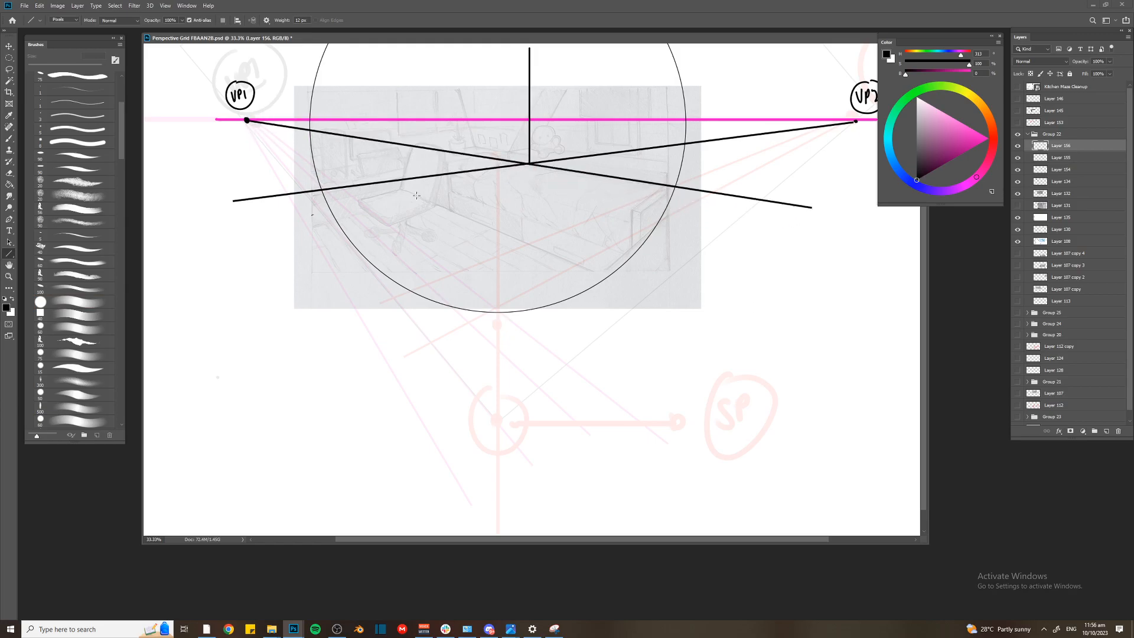
Remove the part of the VP1 floor line between VP1 and the room's back corner
key("l")
mouse_move(527, 162)
left_mouse_down()
mouse_move(278, 177)
mouse_move(258, 86)
mouse_move(528, 110)
left_mouse_up()
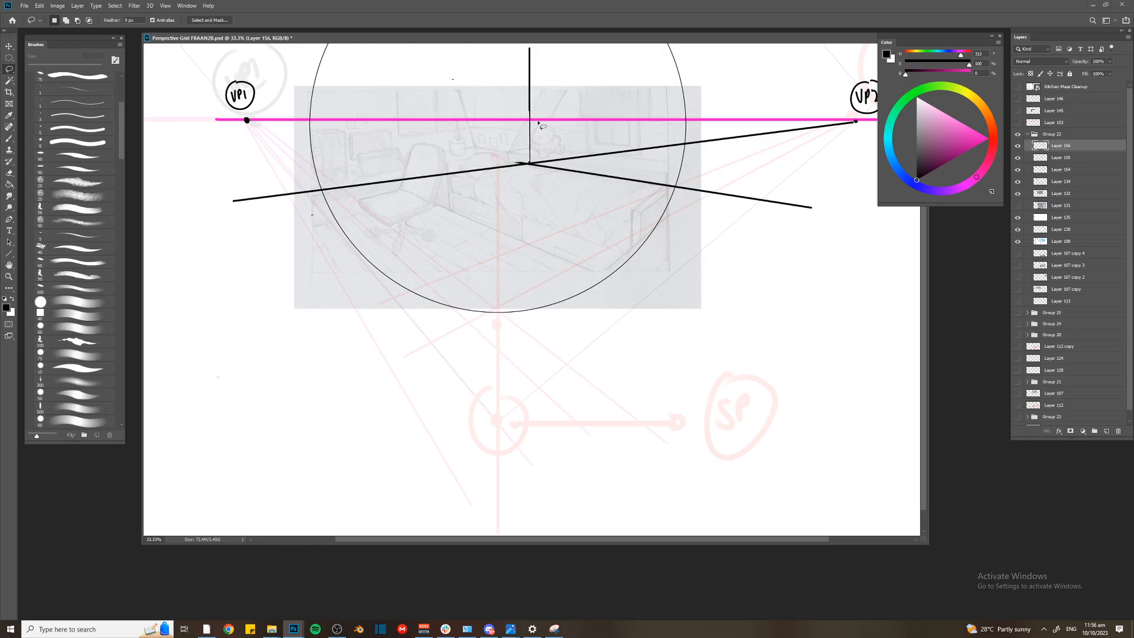
key("ctrl+d")
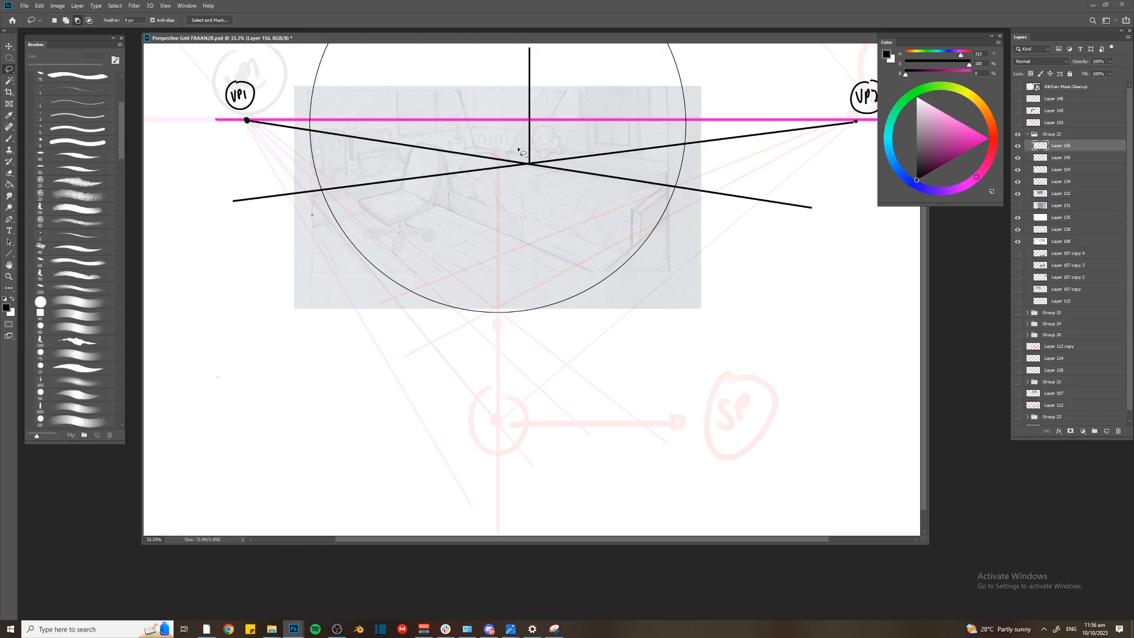
mouse_move(246, 65)
left_mouse_down()
mouse_move(516, 135)
mouse_move(528, 172)
mouse_move(189, 126)
mouse_move(228, 78)
left_mouse_up()
key("Delete")
key("e")
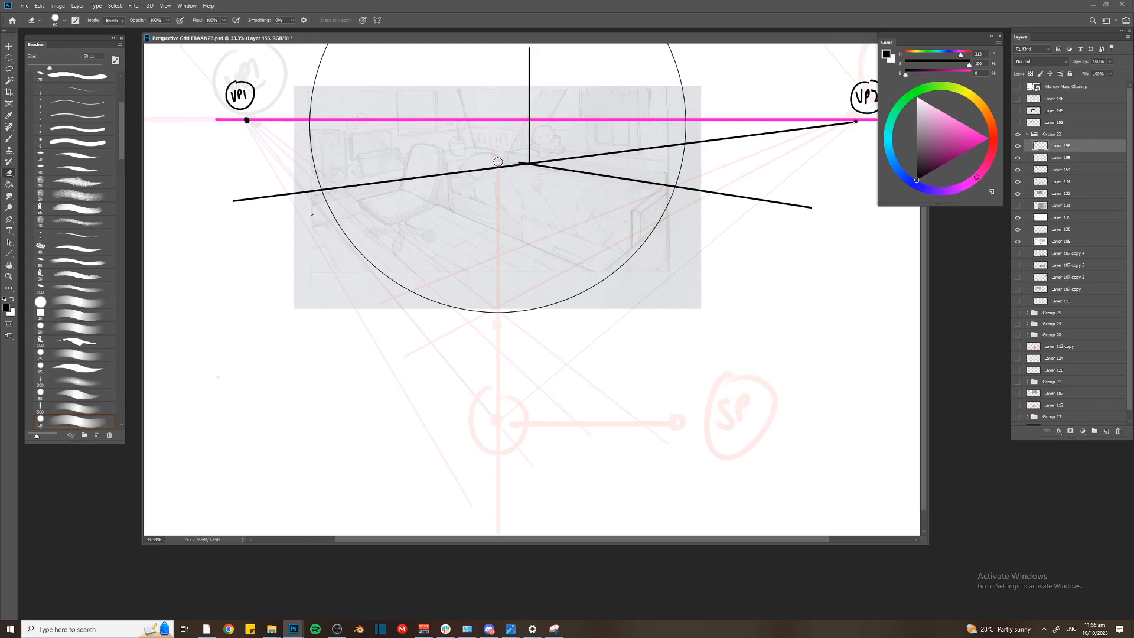
key("b")
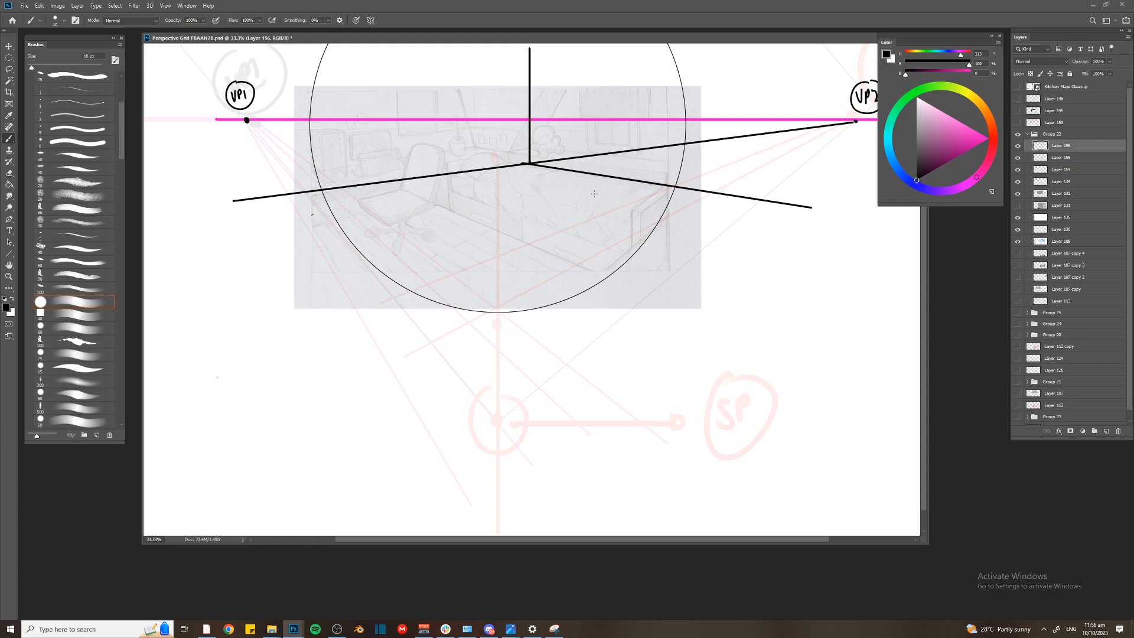
Extend the vertical corner edge straight down below the point where the floor lines meet
key("ctrl+plus")
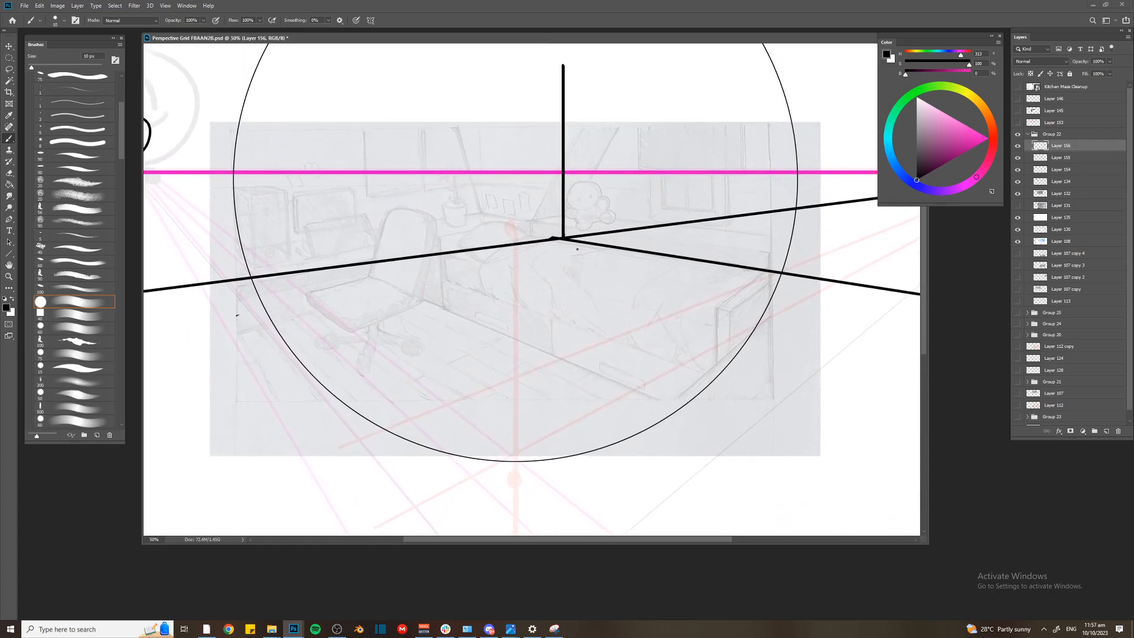
left_click_drag(563, 236, 563, 283)
left_click_drag(565, 235, 565, 337)
key("x")
key("super+x")
key("Escape")
key("ctrl+z")
Create a new layer named "measure point" and give it a blue color label
key("ctrl+shift+n")
type("measure point")
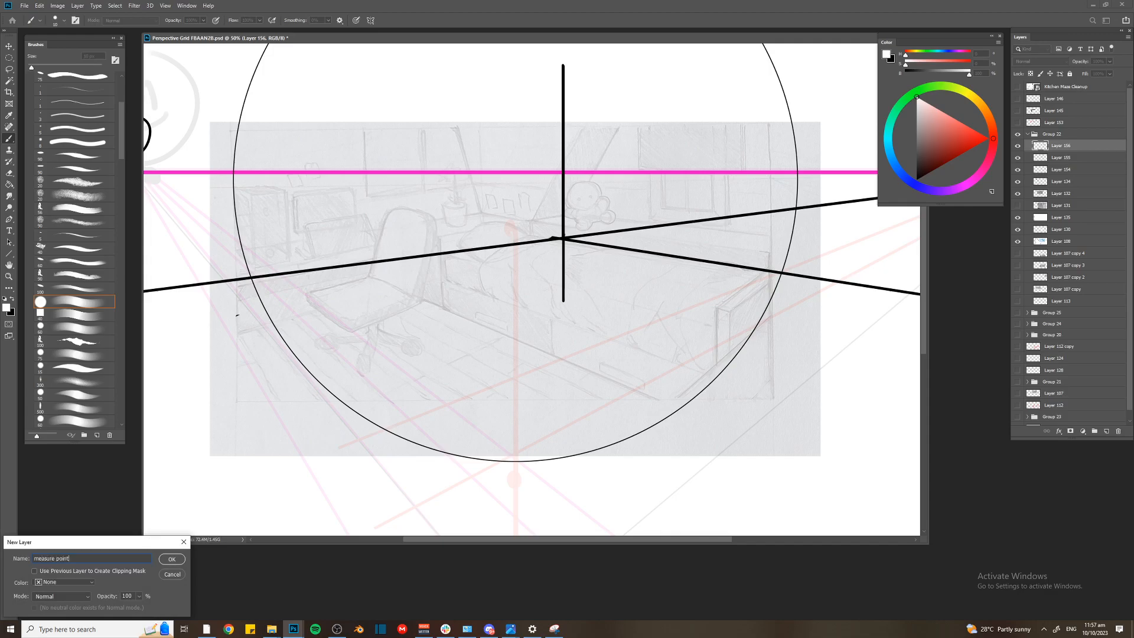
key("Return")
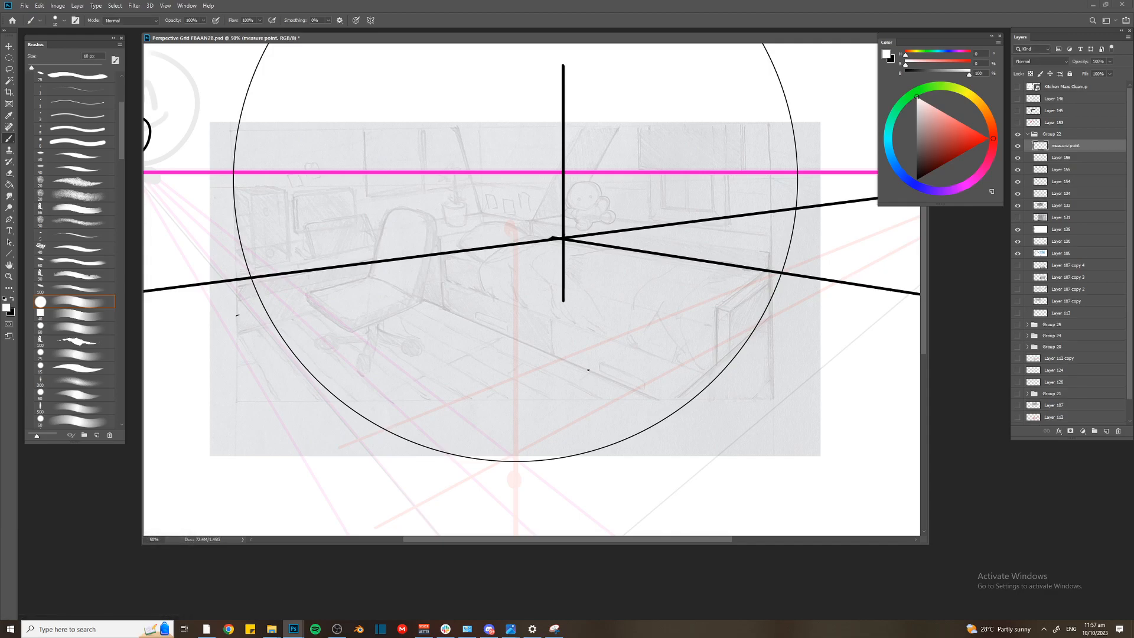
right_click(1017, 145)
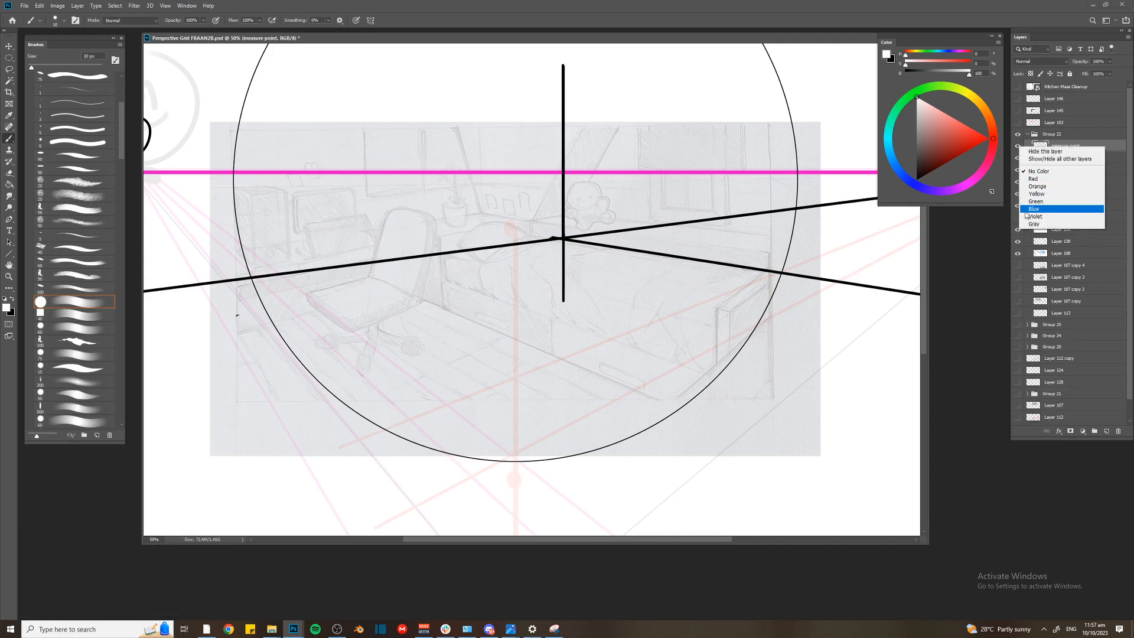
left_click(1031, 210)
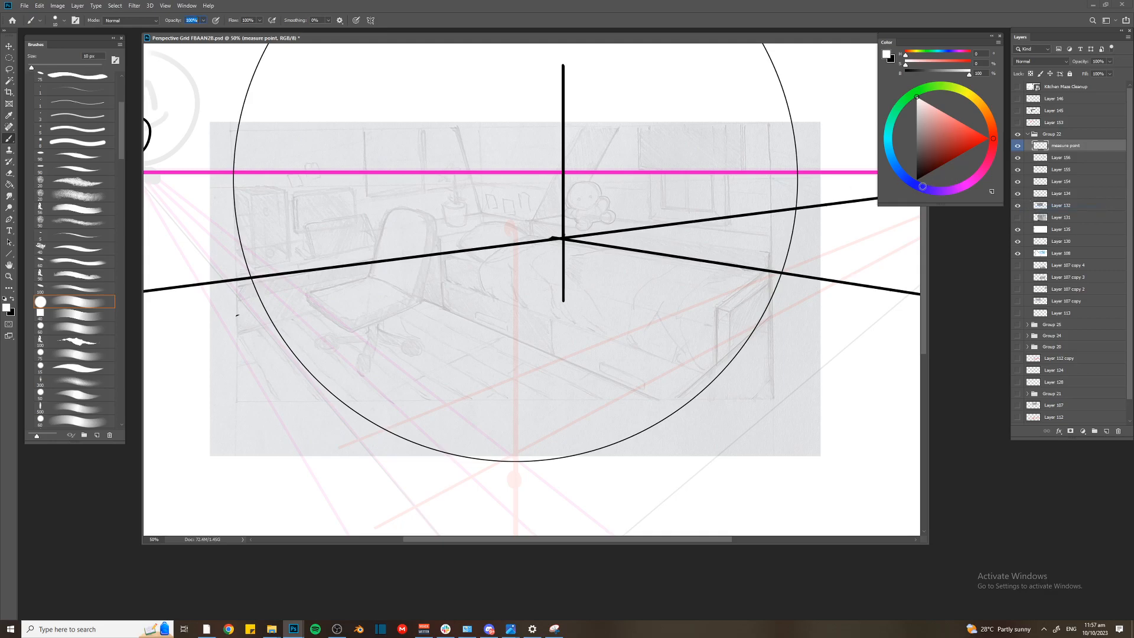
Add a Color Overlay effect with color 0e2aa5 to the measure point layer
left_click(1059, 431)
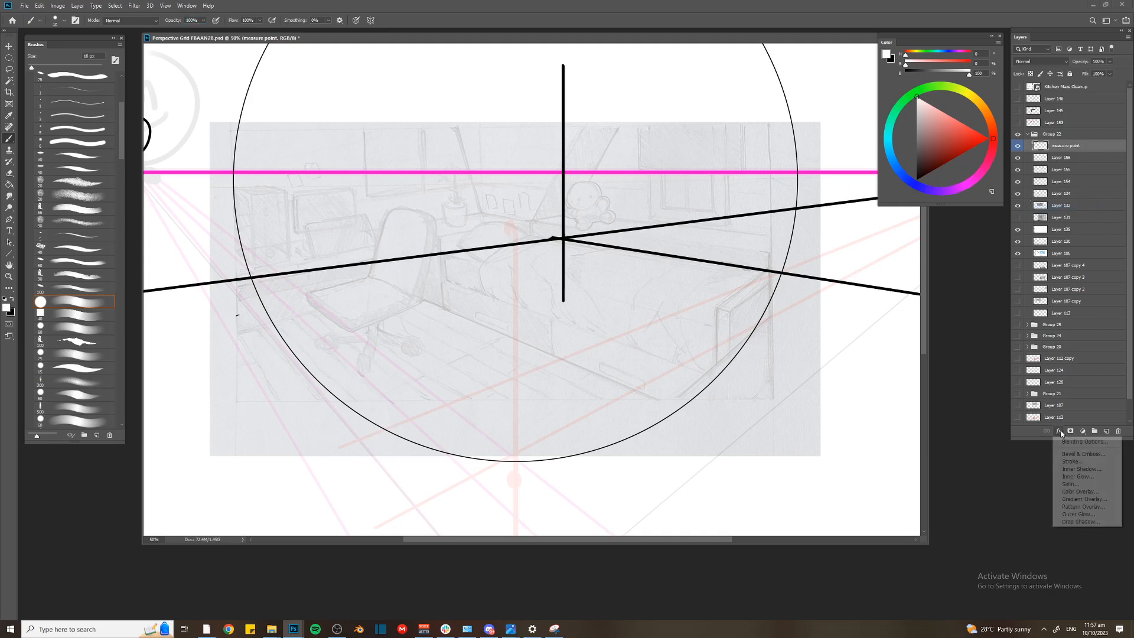
left_click(1076, 493)
left_click(501, 395)
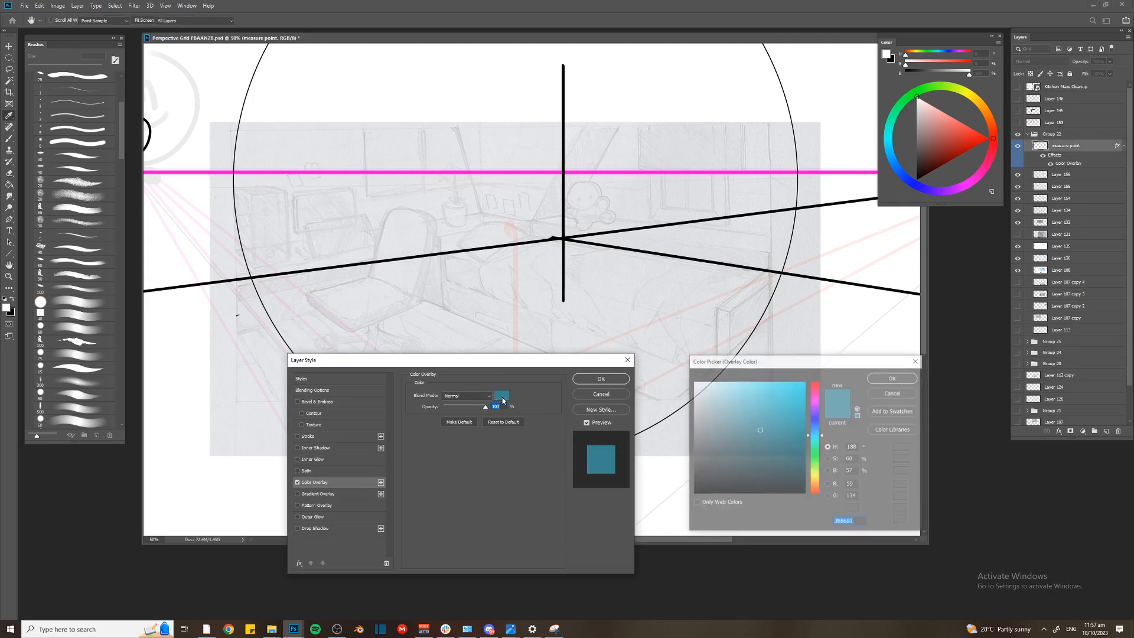
type("0e2aa5")
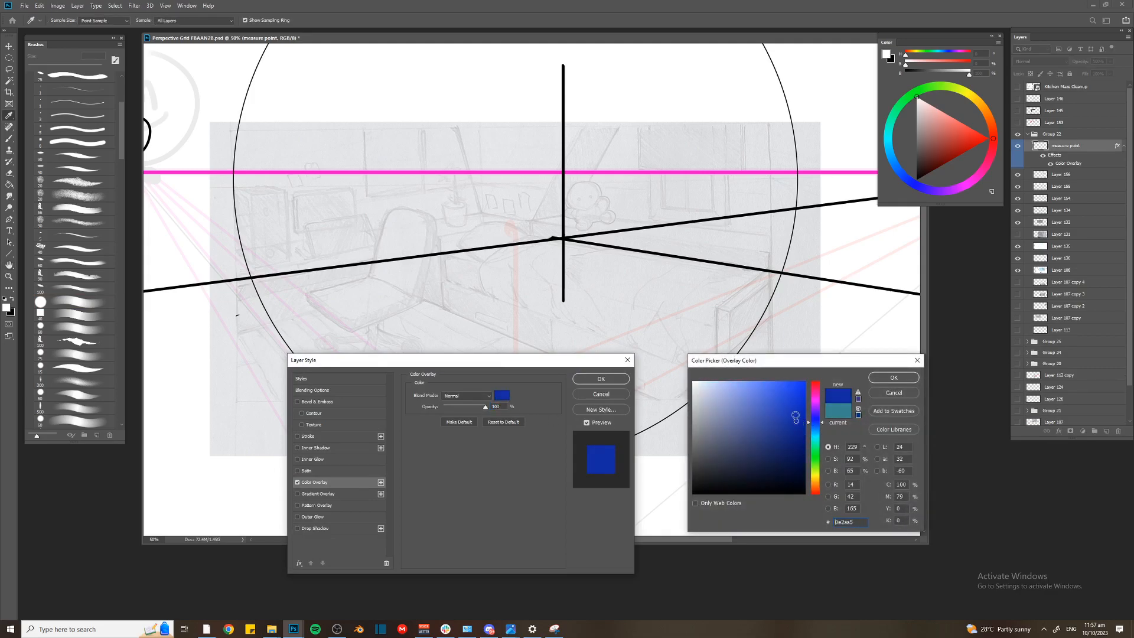
key("Return")
left_click_drag(483, 237, 715, 237)
key("ctrl+z")
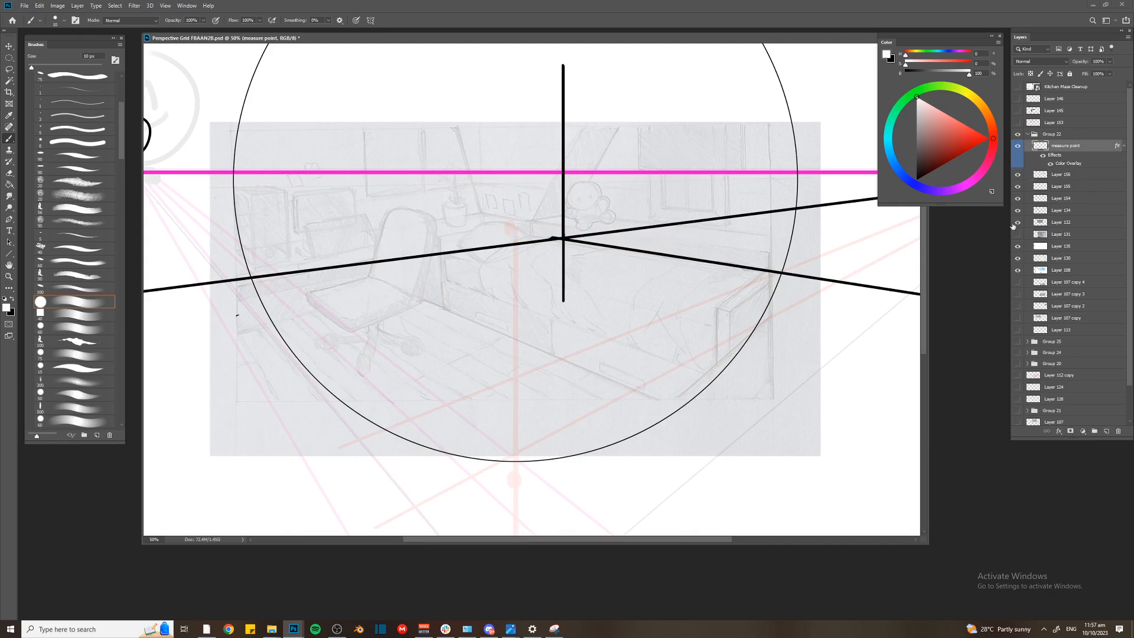
Change the measure point layer's Color Overlay to a brighter, more saturated blue
double_click(1068, 163)
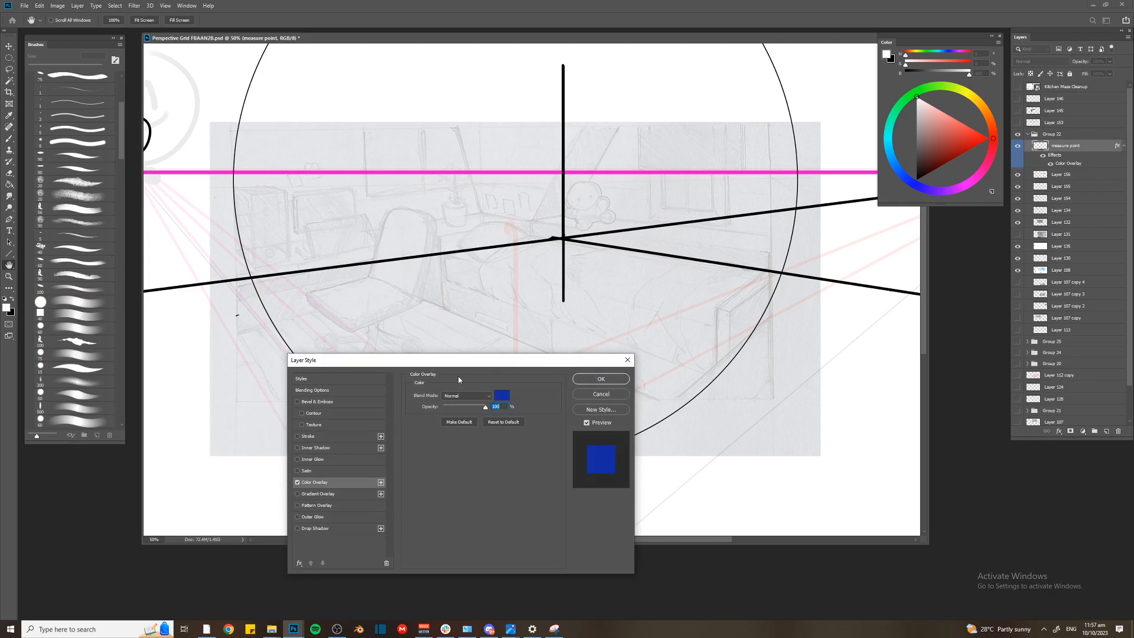
left_click(500, 397)
left_click(788, 386)
key("Return")
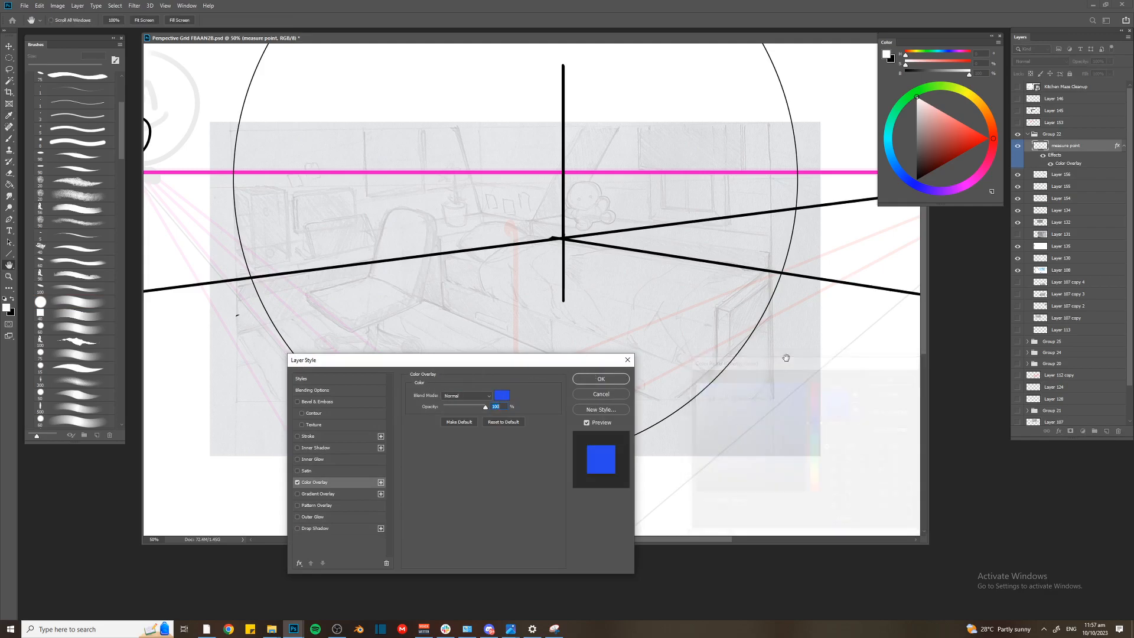
key("Return")
Delete the part of the vertical corner edge that extends below the meeting point of the floor lines
key("ctrl+plus")
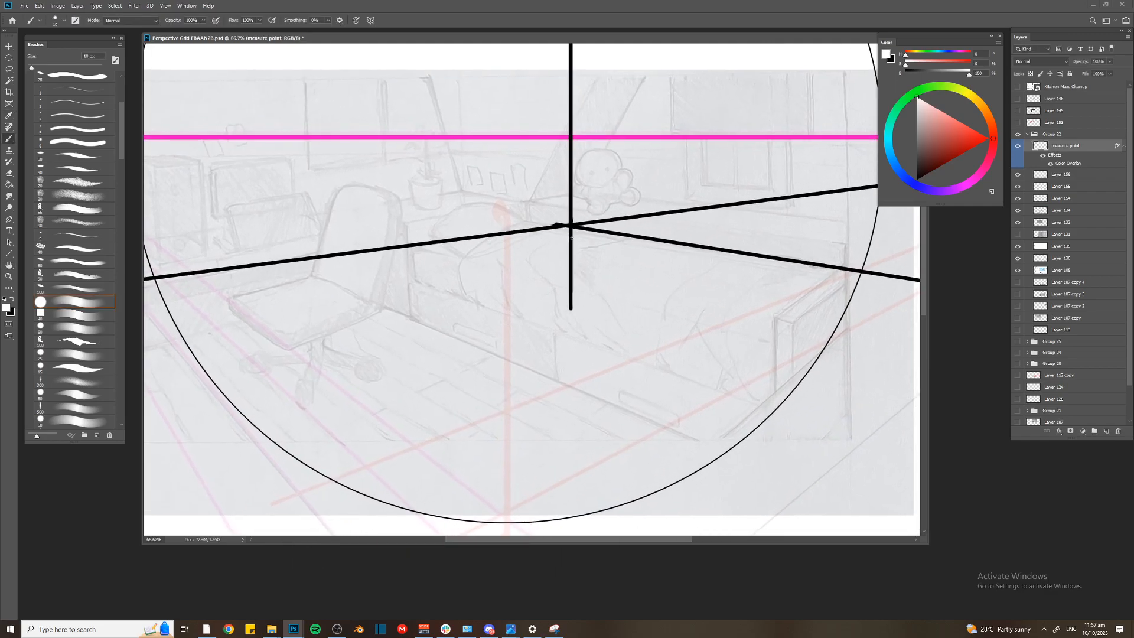
left_click(570, 231)
key("l")
left_click_drag(571, 230, 558, 240)
key("Delete")
left_click(569, 241)
key("Return")
key("v")
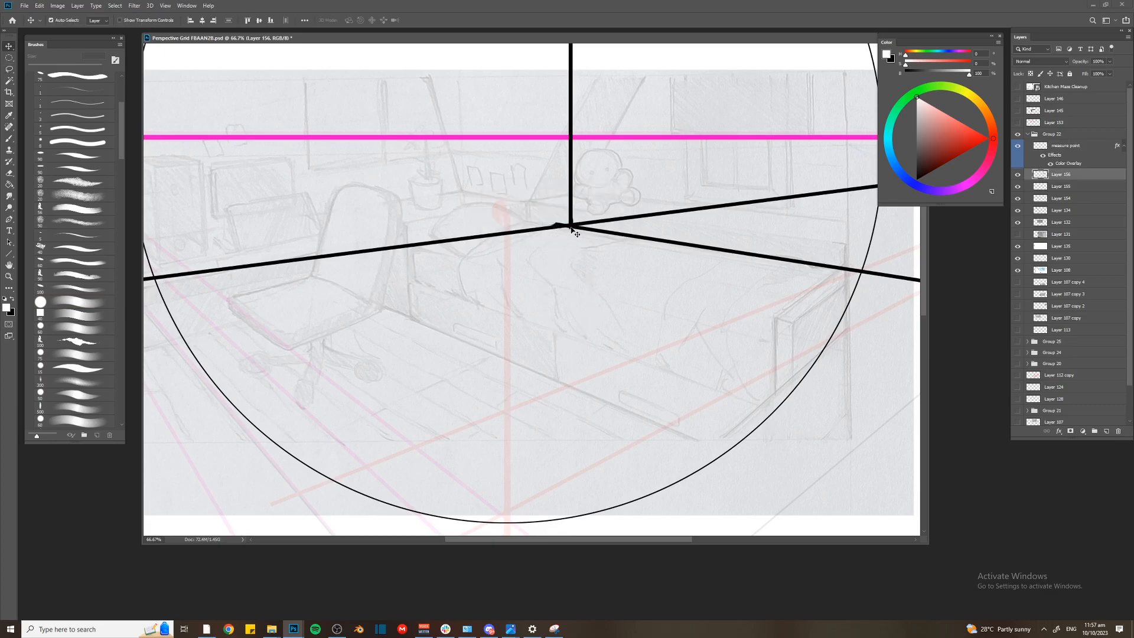
Clean up the stray black line ends where the floor lines and vertical edge meet at the room's corner
key("ctrl+minus")
key("ctrl+minus")
key("ctrl+plus")
key("ctrl+plus")
left_click_drag(550, 175, 558, 201)
key("ctrl+plus")
key("e")
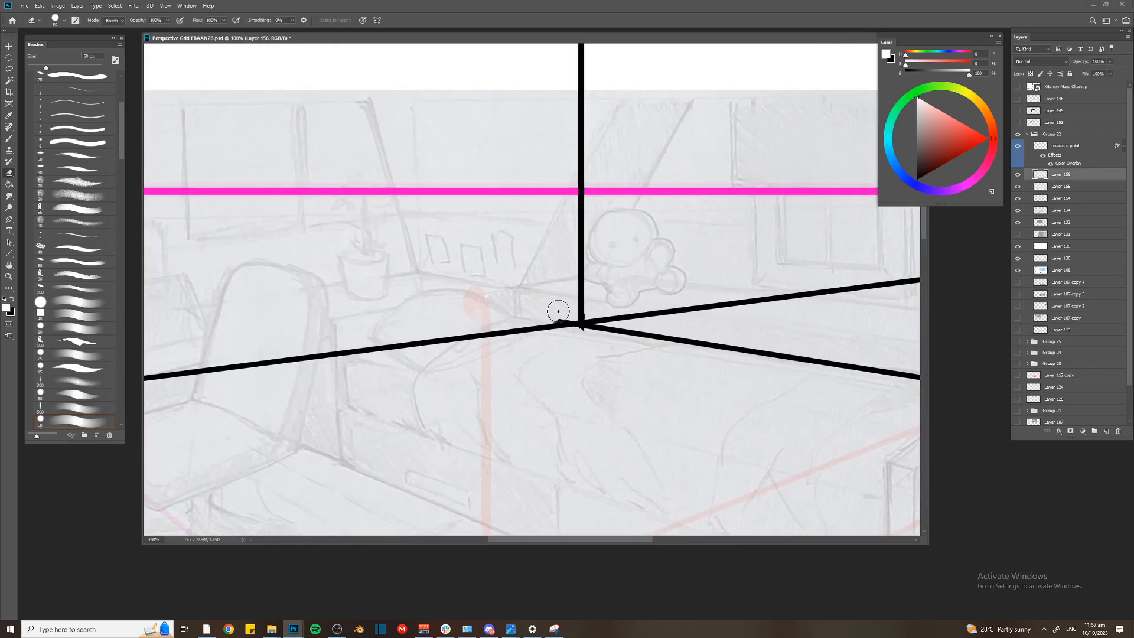
key("ctrl+minus")
key("v")
left_click_drag(544, 314, 691, 252)
key("l")
left_click(713, 254)
left_click(559, 228)
key("v")
key("l")
mouse_move(713, 253)
left_mouse_down()
mouse_move(665, 254)
mouse_move(680, 218)
mouse_move(677, 235)
mouse_move(704, 237)
mouse_move(632, 245)
left_mouse_up()
key("ctrl+d")
key("b")
left_click(620, 269, "alt")
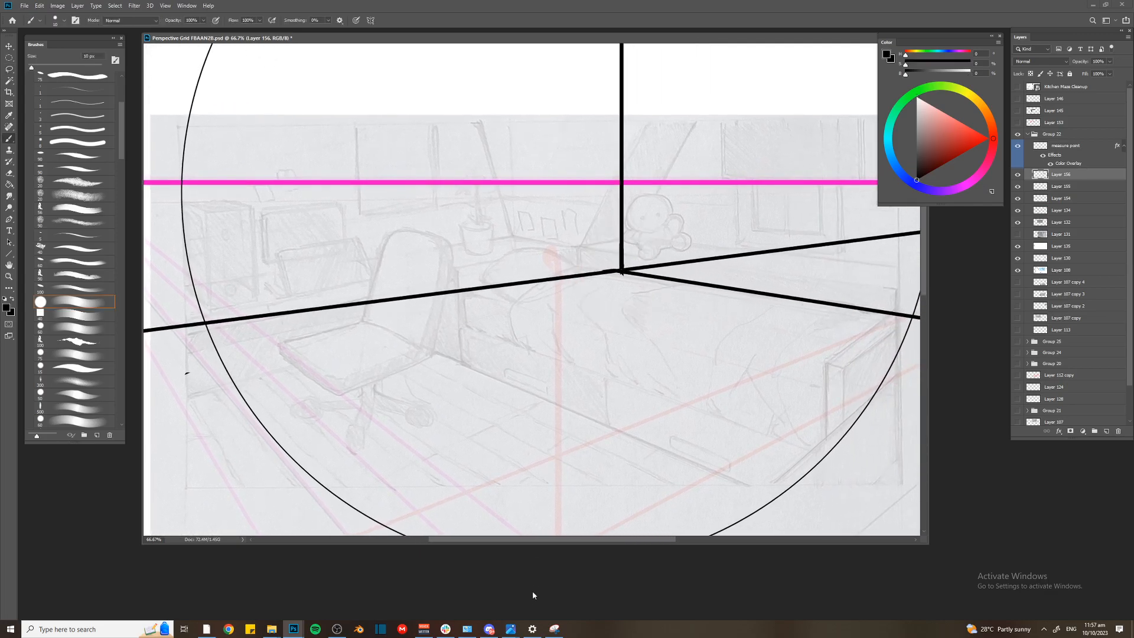
left_click_drag(635, 250, 570, 228)
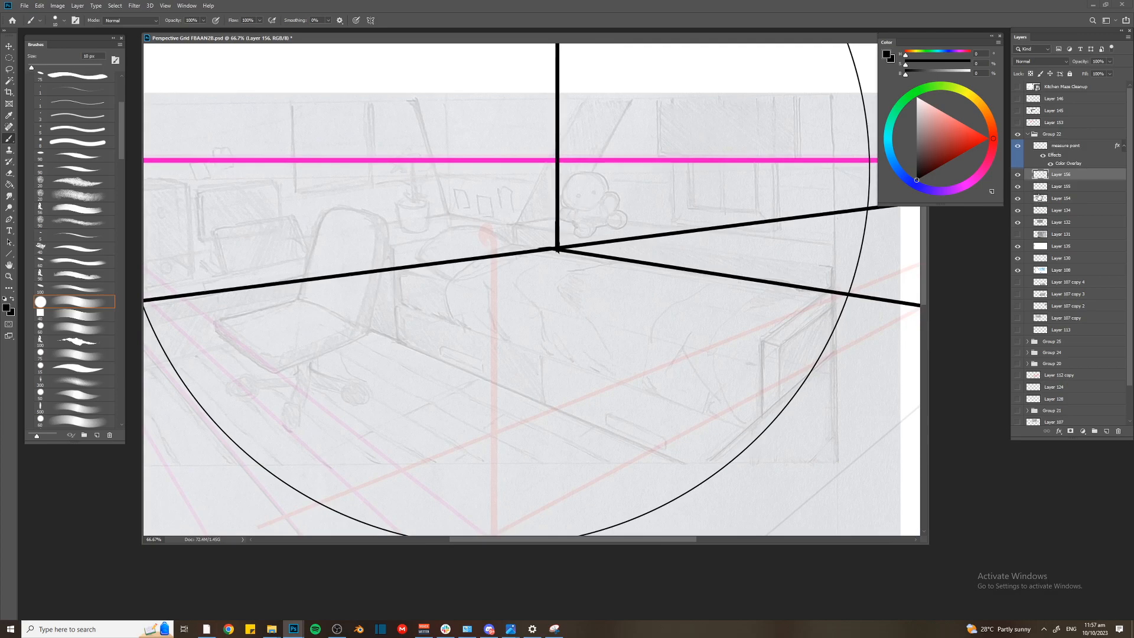
On the measure point layer, draw a horizontal blue measuring line from the room's corner toward the VP1 side
left_click(1032, 168)
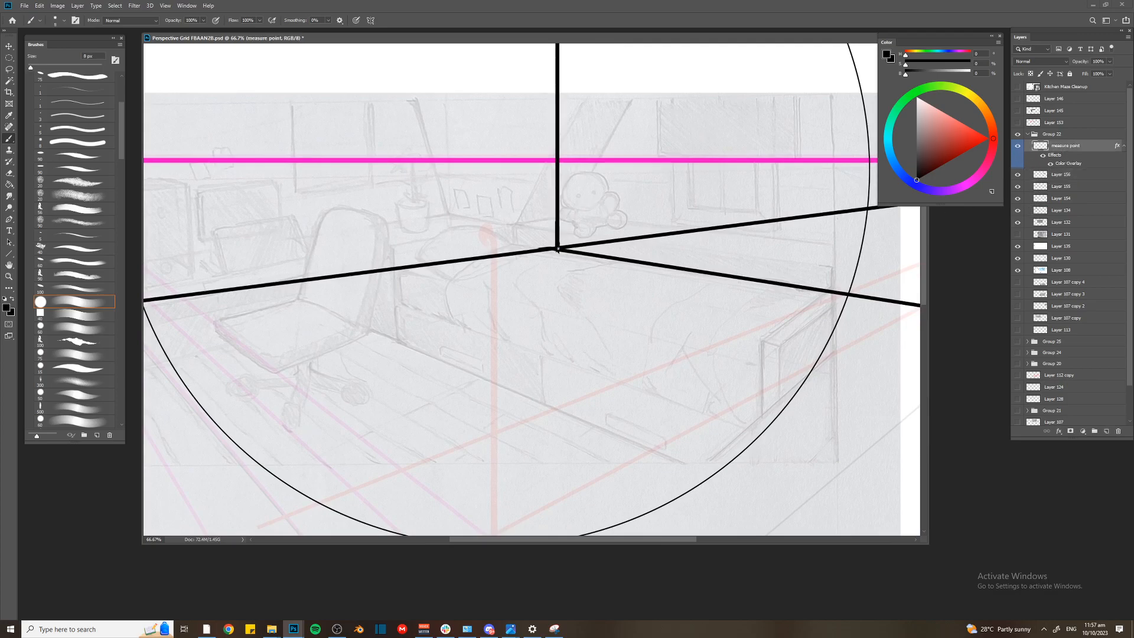
left_click_drag(558, 249, 302, 258)
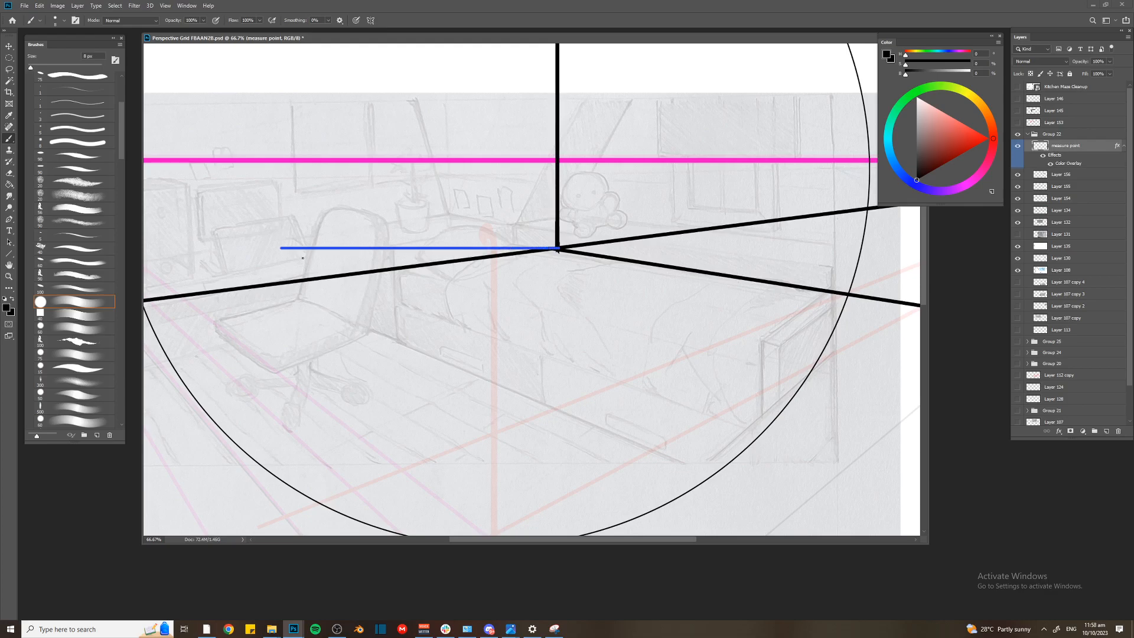
left_click_drag(463, 243, 514, 276)
key("ctrl+plus")
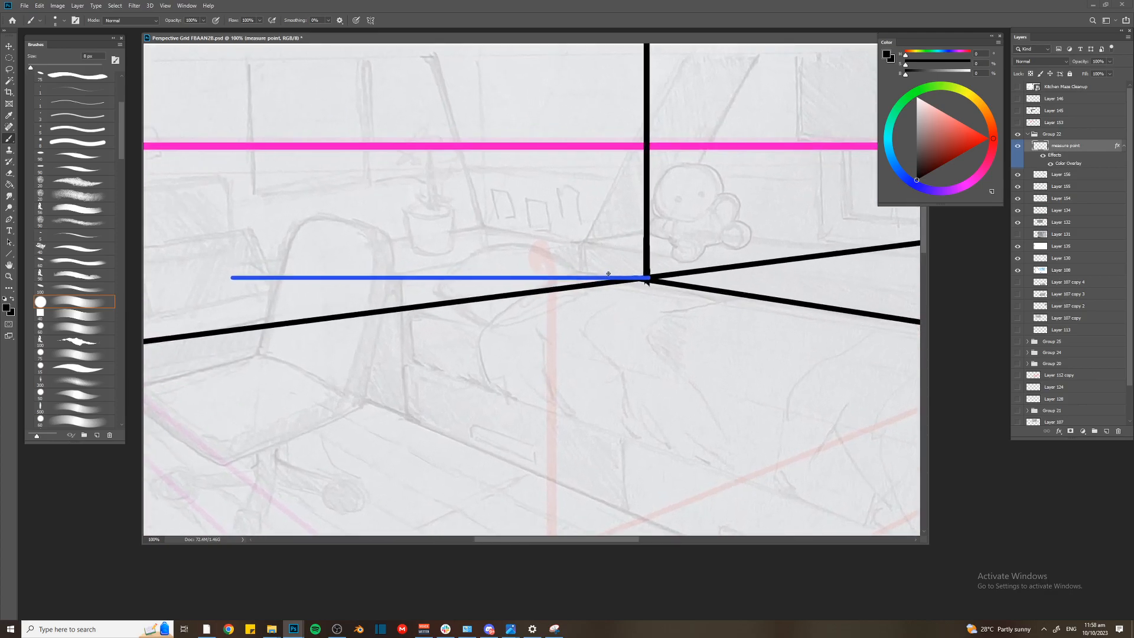
left_click_drag(607, 270, 607, 286)
key("ctrl+minus")
key("ctrl+minus")
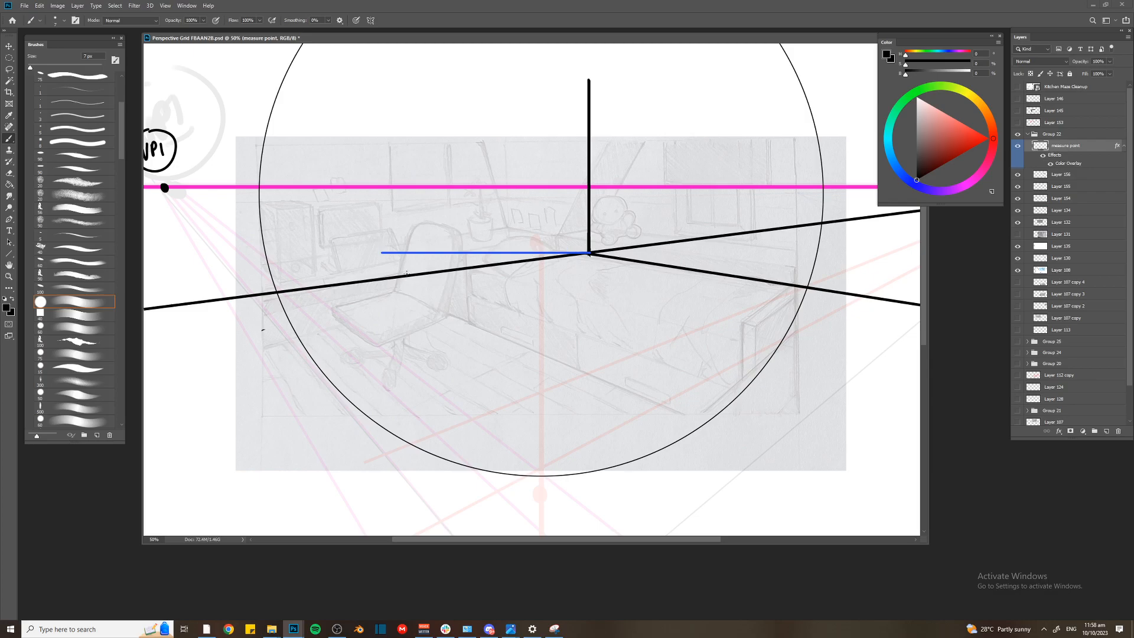
Sketch a blue line along the bed's lower edge and try a short vertical height mark near its far end
left_click(700, 423, "shift")
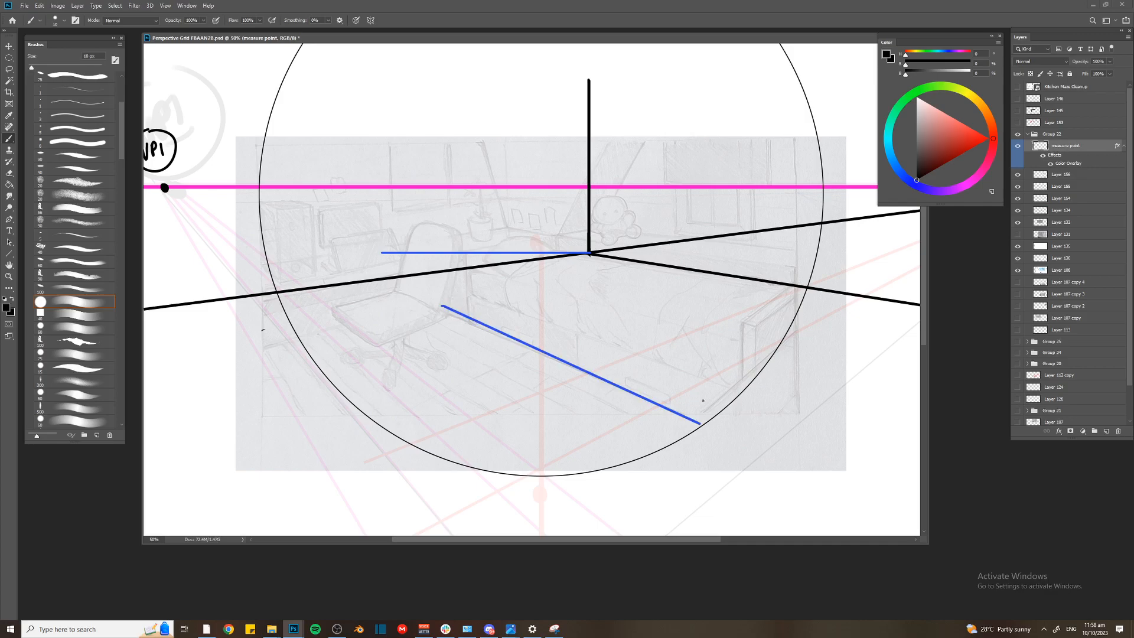
mouse_move(471, 323)
left_mouse_down()
mouse_move(469, 296)
mouse_move(493, 304)
mouse_move(494, 326)
mouse_move(521, 321)
mouse_move(545, 353)
left_mouse_up()
key("ctrl+z")
key("ctrl+z")
key("ctrl+z")
mouse_move(473, 319)
left_mouse_down()
mouse_move(490, 300)
mouse_move(509, 333)
left_mouse_up()
key("ctrl+z")
key("ctrl+z")
left_click_drag(474, 295, 473, 319)
mouse_move(473, 295)
left_mouse_down()
mouse_move(506, 306)
mouse_move(503, 329)
left_mouse_up()
key("ctrl+z")
key("ctrl+z")
left_click_drag(476, 288, 475, 313)
mouse_move(476, 289)
left_mouse_down()
mouse_move(501, 297)
mouse_move(512, 334)
left_mouse_up()
key("ctrl+z")
left_click_drag(551, 255, 550, 269)
key("ctrl+z")
key("ctrl+z")
left_click_drag(471, 293, 473, 322)
mouse_move(472, 291)
left_mouse_down()
mouse_move(495, 295)
mouse_move(502, 332)
left_mouse_up()
key("ctrl+z")
Sketch a figure lying on the bed in blue, and undo the figure and the bed edge strokes
left_click_drag(532, 266, 706, 362)
left_click_drag(554, 285, 718, 365)
left_click_drag(536, 275, 525, 274)
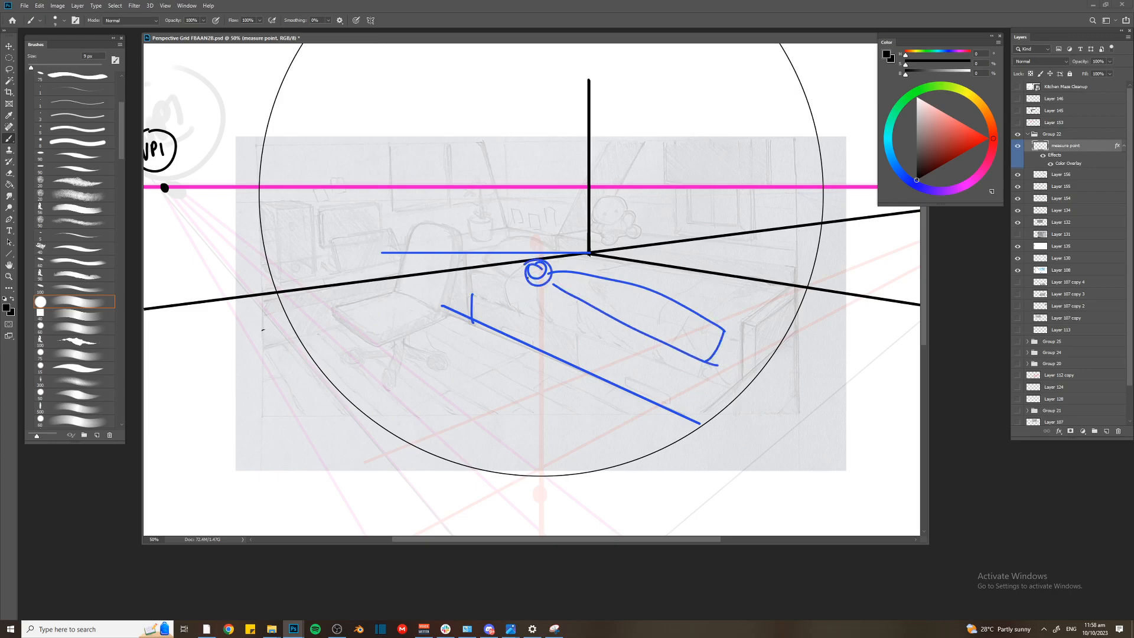
key("ctrl+z")
key("ctrl+z")
key("ctrl+z")
key("ctrl+z")
key("ctrl+z")
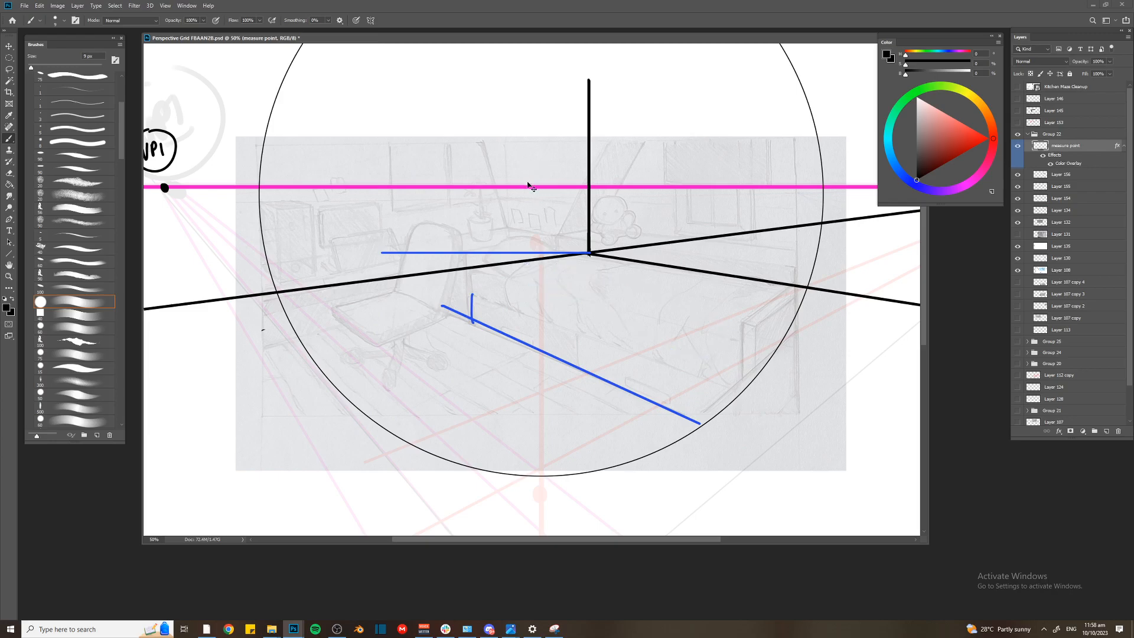
key("ctrl+minus")
key("ctrl+z")
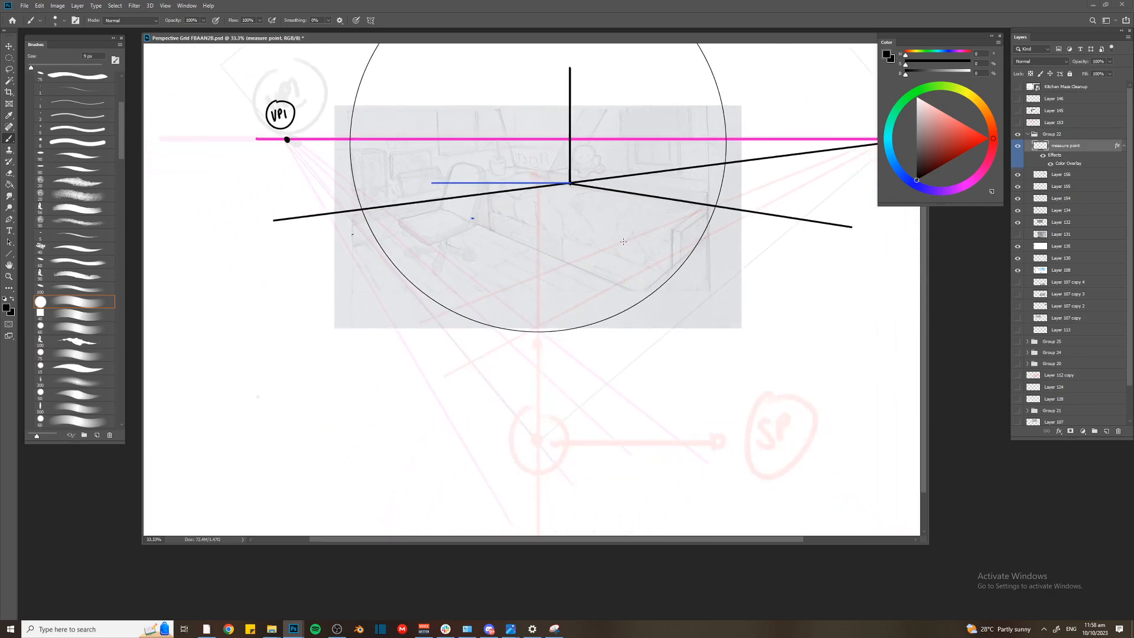
Create a new layer above the measure point layer and enlarge the brush to 20 px
key("ctrl+shift+n")
key("Return")
left_click_drag(582, 184, 587, 207)
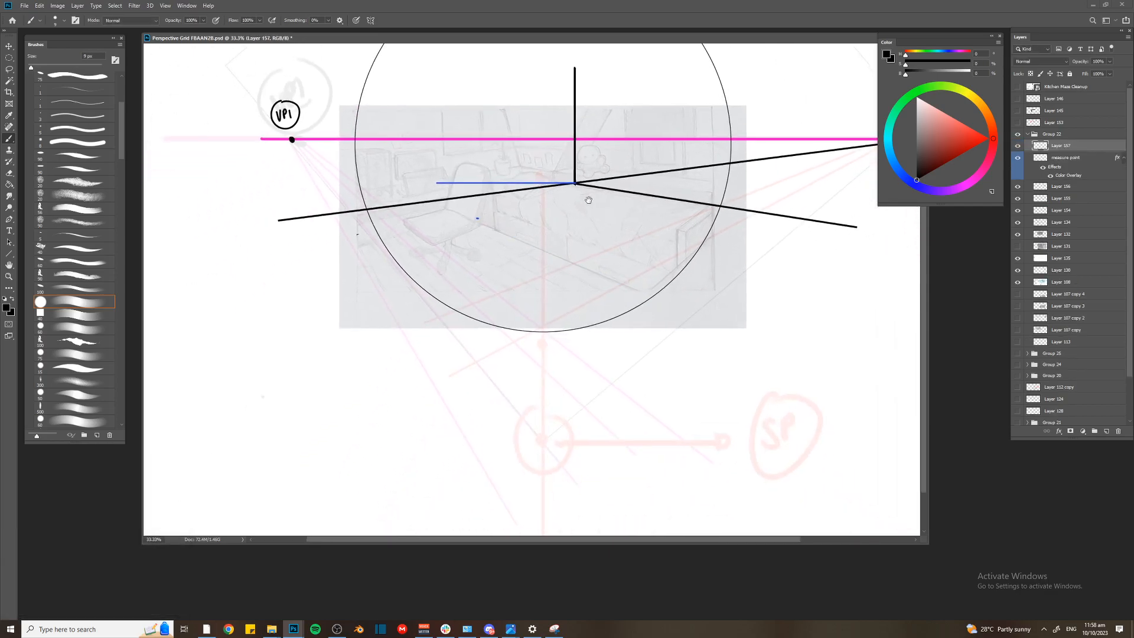
left_click_drag(527, 33, 539, 55)
key("bracketright")
key("bracketright")
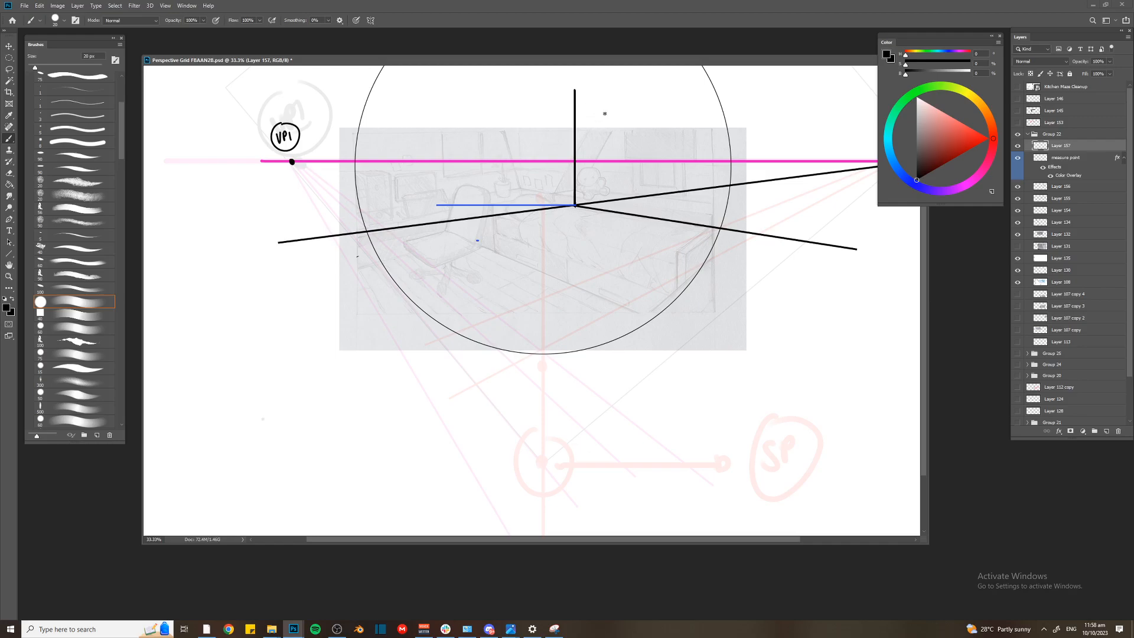
Try to sketch a standing figure in black beside the vertical corner edge
mouse_move(589, 111)
left_mouse_down()
mouse_move(594, 198)
mouse_move(580, 199)
left_mouse_up()
left_click(910, 181)
key("ctrl+z")
key("ctrl+z")
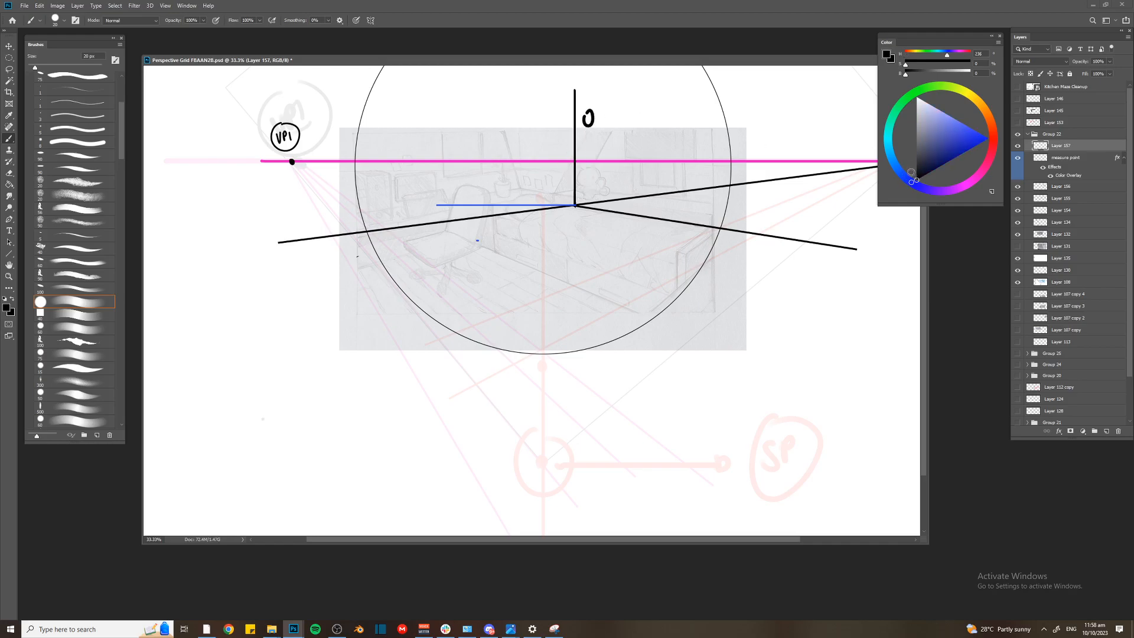
key("ctrl+z")
Set the brush color to a fully saturated blue and create another new layer for the figure sketches
left_click(988, 139)
left_click_drag(583, 96, 583, 98)
left_click_drag(587, 109, 579, 189)
key("ctrl+z")
key("ctrl+z")
key("ctrl+z")
key("ctrl+shift+alt+n")
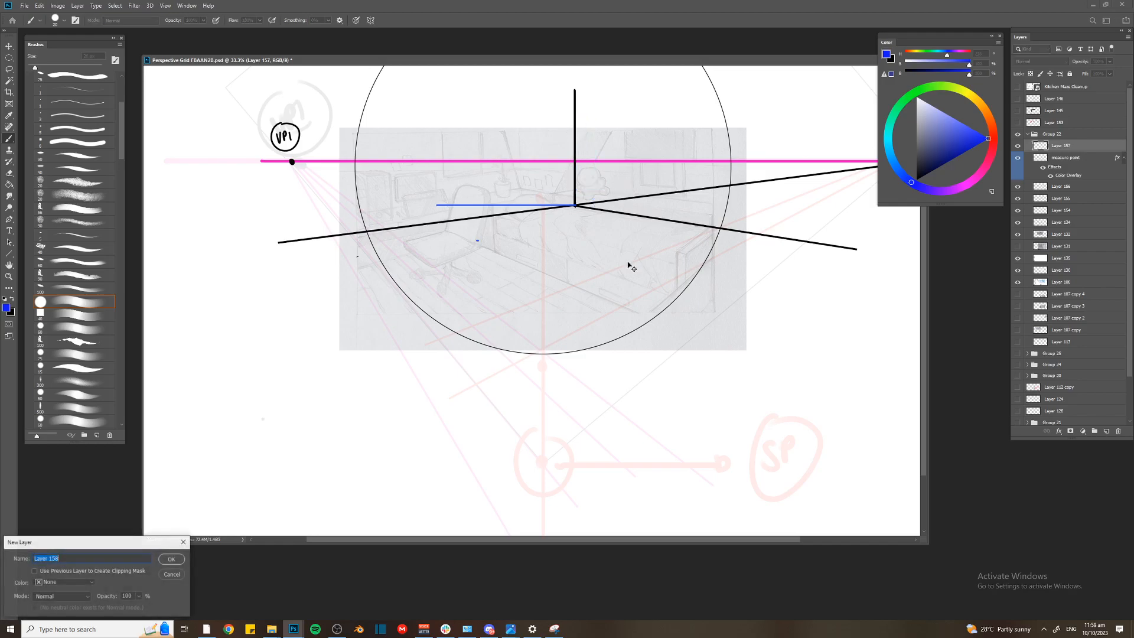
Sketch standing figures at the room's corner and farther along the floor line, joined at the feet, with a line toward the foreground
left_click_drag(602, 98, 589, 207)
mouse_move(599, 135)
left_mouse_down()
mouse_move(600, 208)
mouse_move(720, 224)
left_mouse_up()
left_click_drag(716, 104, 708, 208)
left_click_drag(714, 132, 728, 223)
left_click(491, 312, "shift")
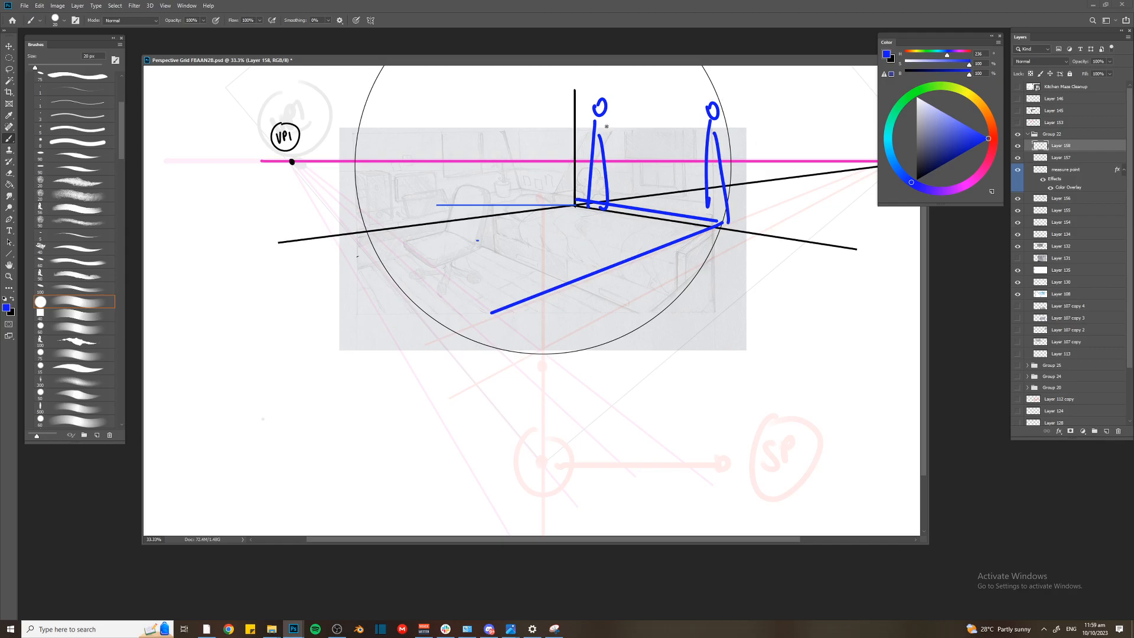
Draw a head-height line from VP2 over the figures and add a matching larger figure in the foreground
key("ctrl+minus")
left_click(457, 106, "shift")
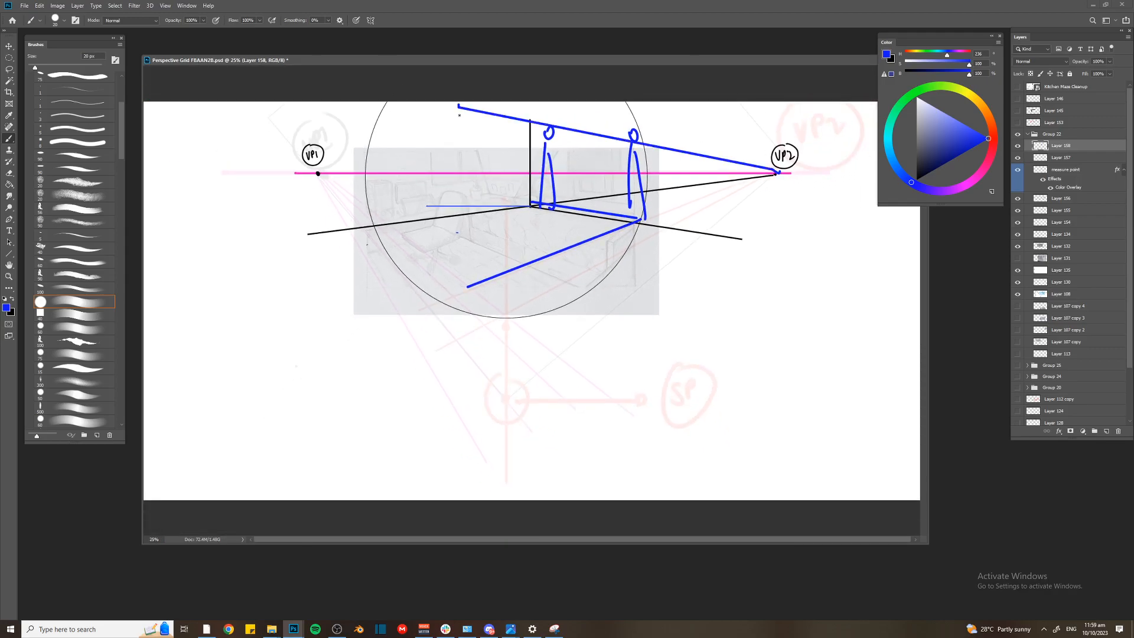
left_click_drag(465, 108, 464, 108)
mouse_move(460, 135)
left_mouse_down()
mouse_move(459, 241)
mouse_move(472, 141)
left_mouse_up()
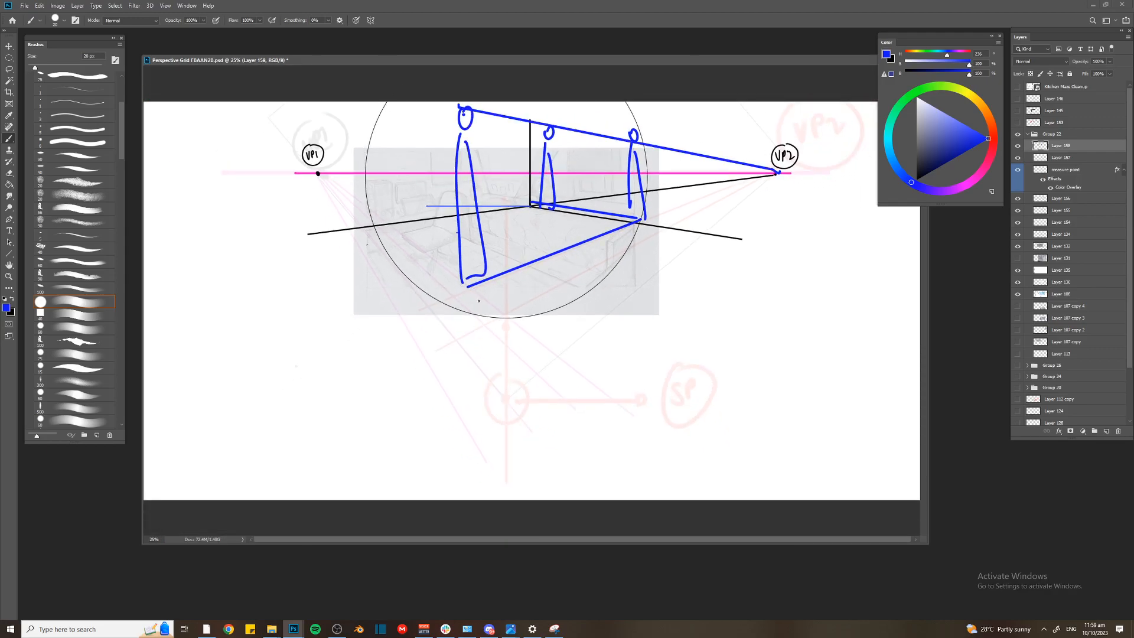
Undo all the standing figure sketches and their connecting scale lines
key("ctrl+z")
key("ctrl+z")
key("ctrl+z")
key("ctrl+z")
key("ctrl+z")
key("ctrl+z")
key("ctrl+z")
key("ctrl+z")
key("ctrl+z")
key("ctrl+z")
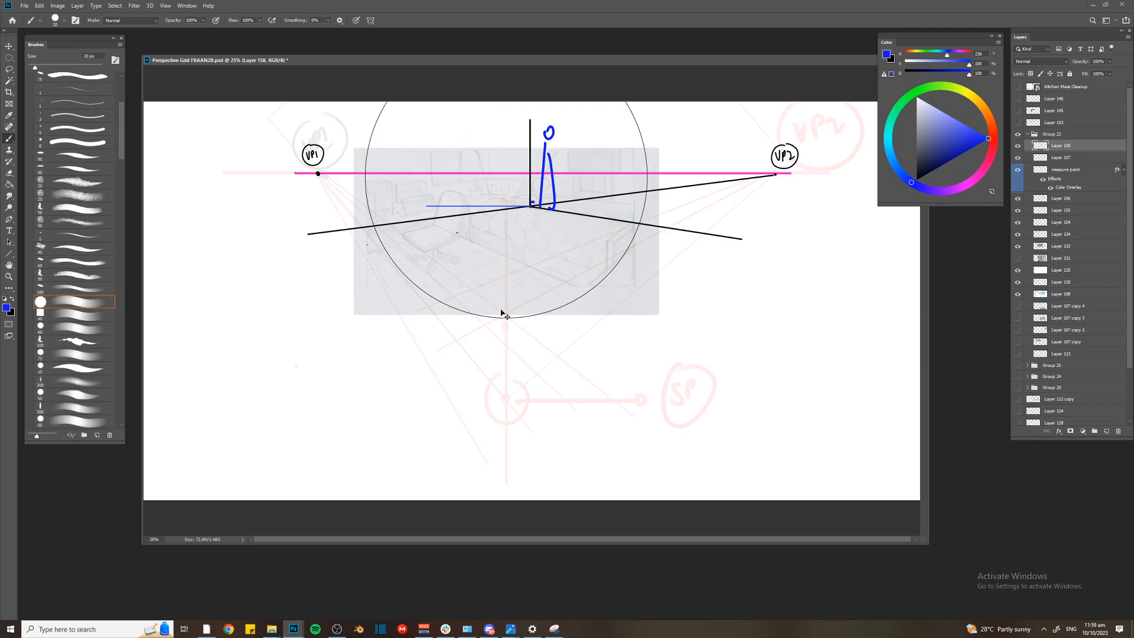
key("ctrl+plus")
key("ctrl+plus")
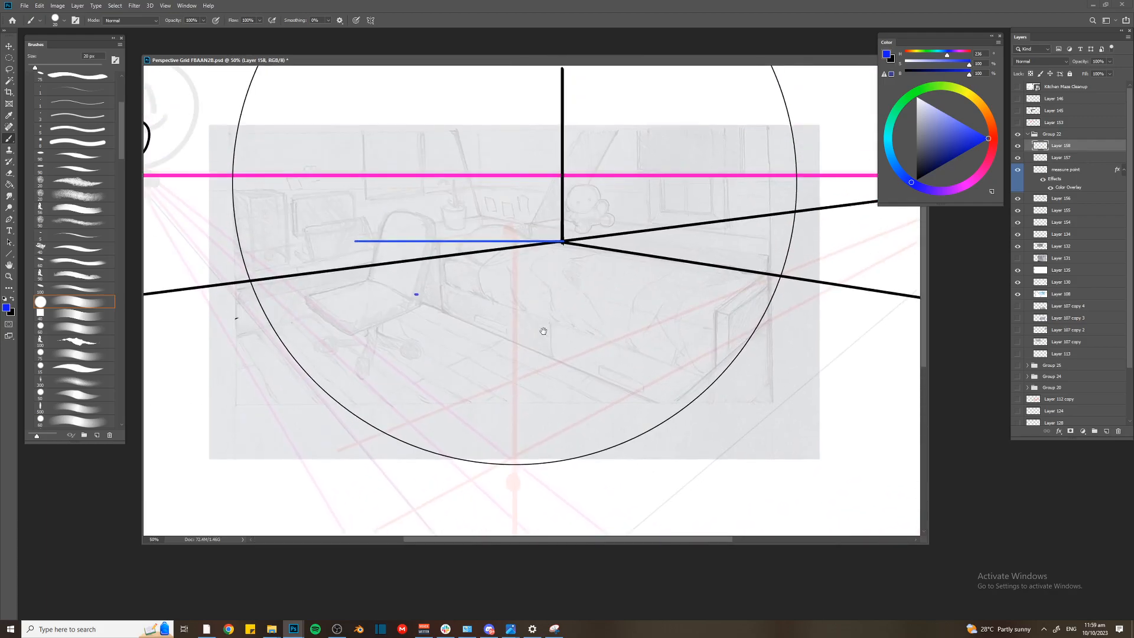
scroll(539, 319, "up", 2)
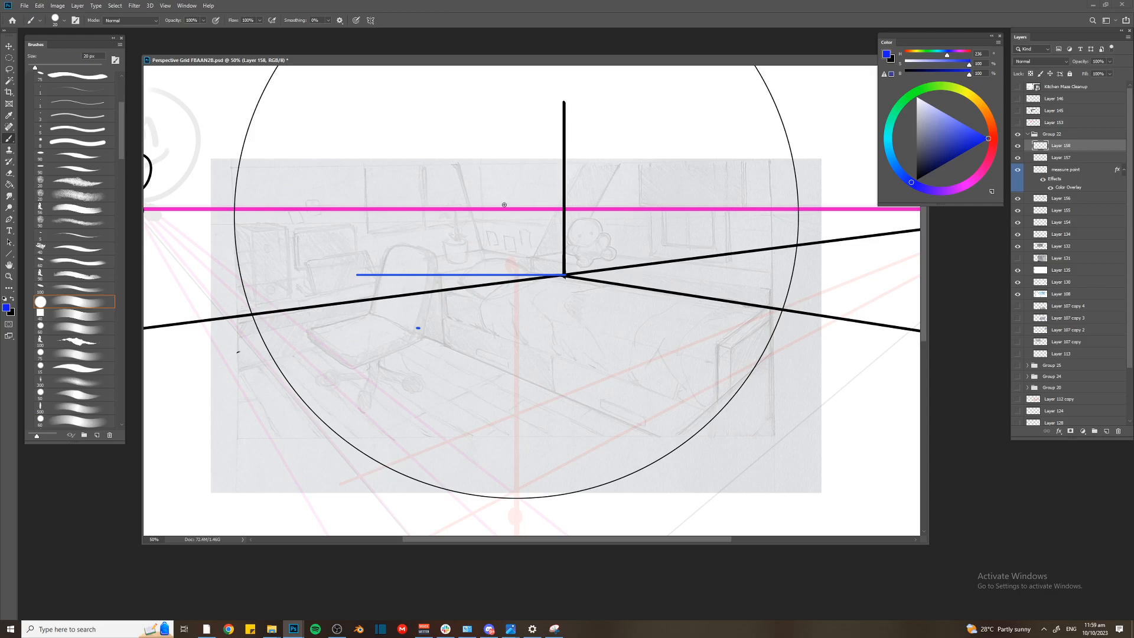
Delete the leftover small blue mark beside the chair from the measure point layer
key("ctrl+plus")
key("l")
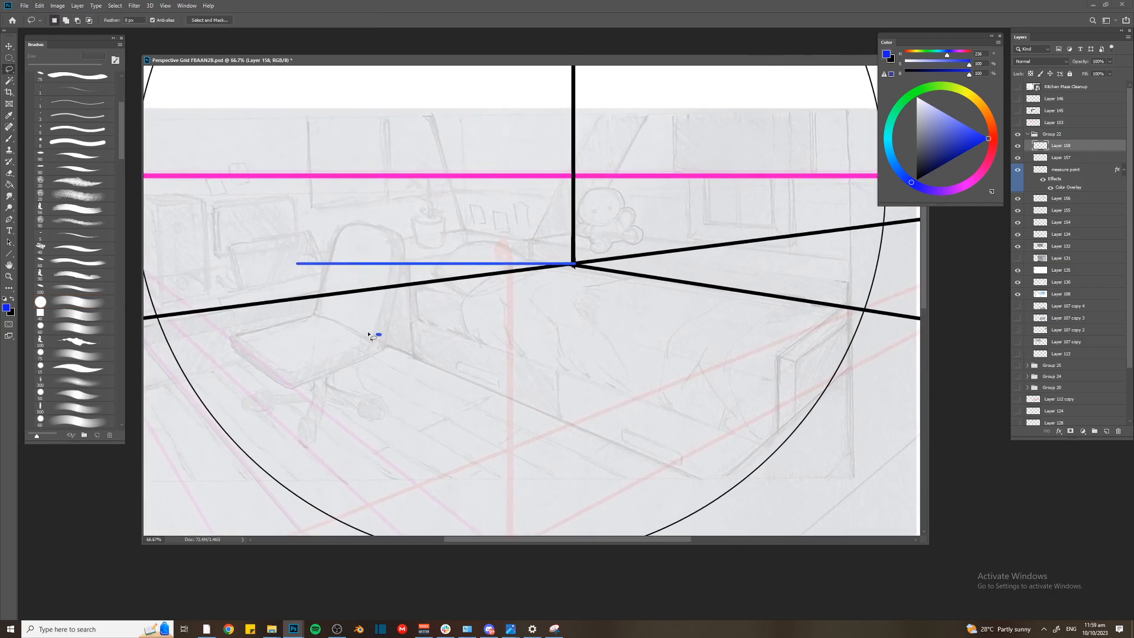
left_click(379, 334, "ctrl")
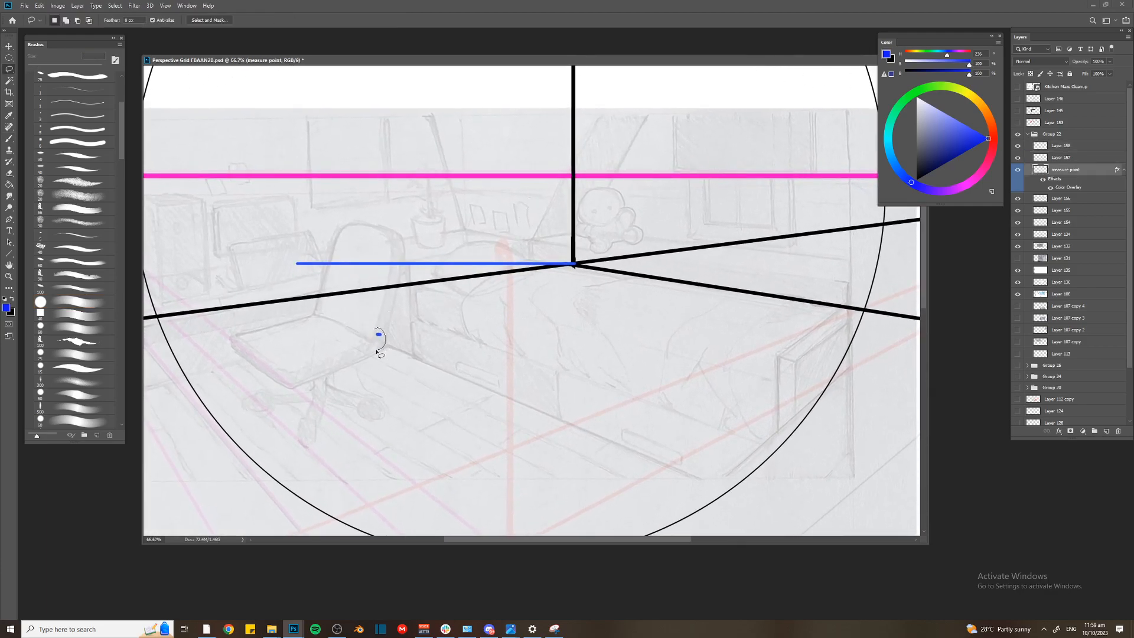
key("Return")
On the layer holding the corner edge, draw one blue vertical line on each side of the black edge
key("v")
left_click(572, 273)
key("b")
key("ctrl+minus")
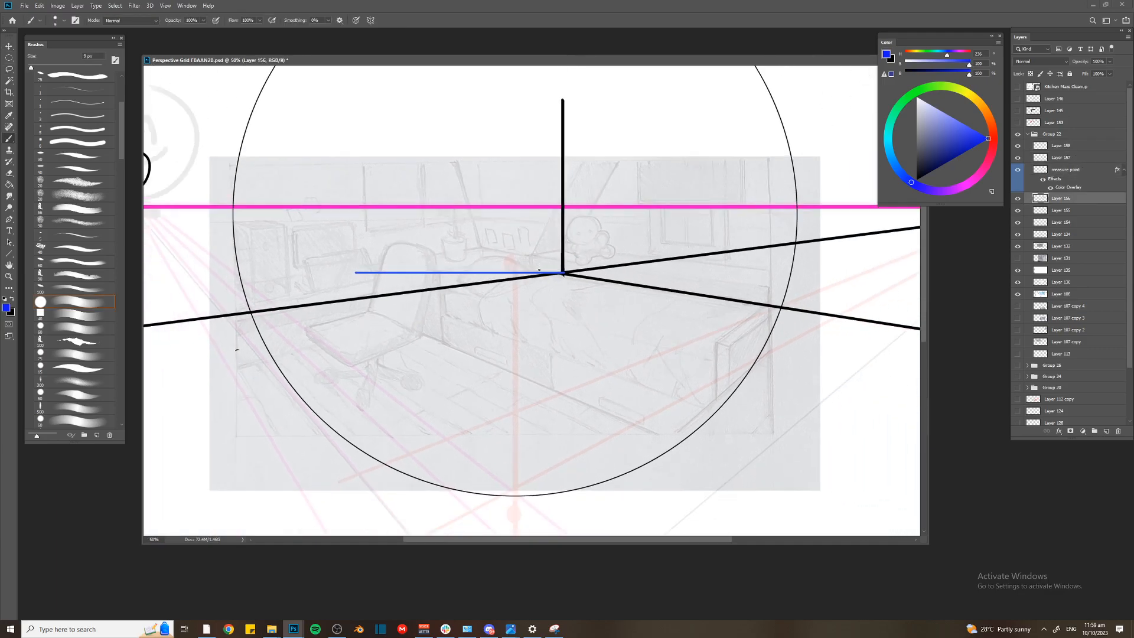
key("ctrl+plus")
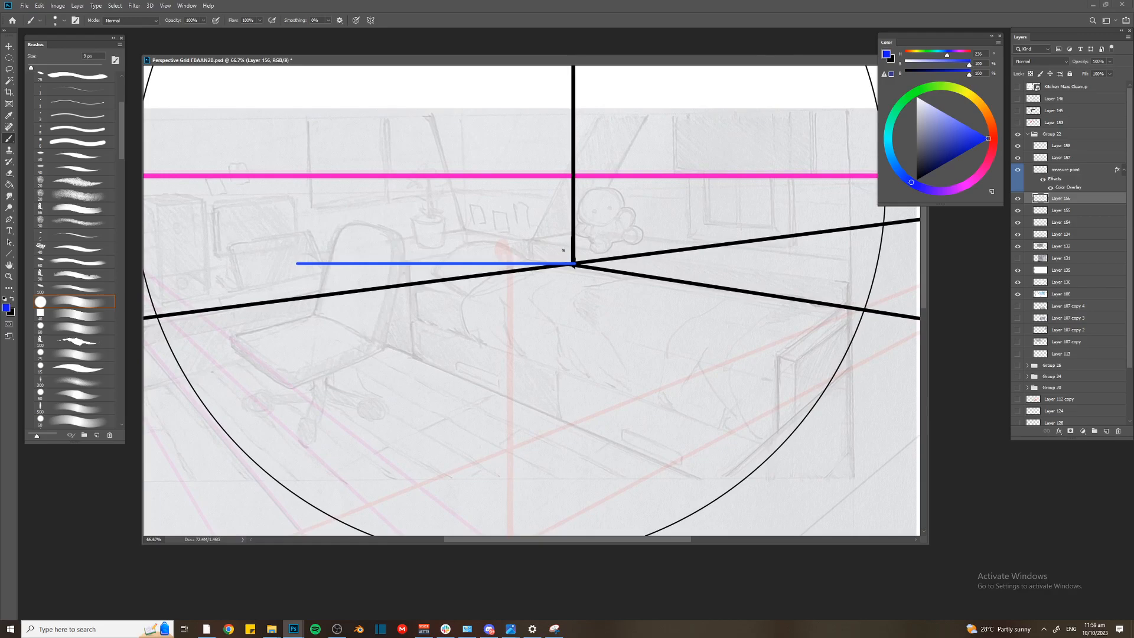
key("ctrl+minus")
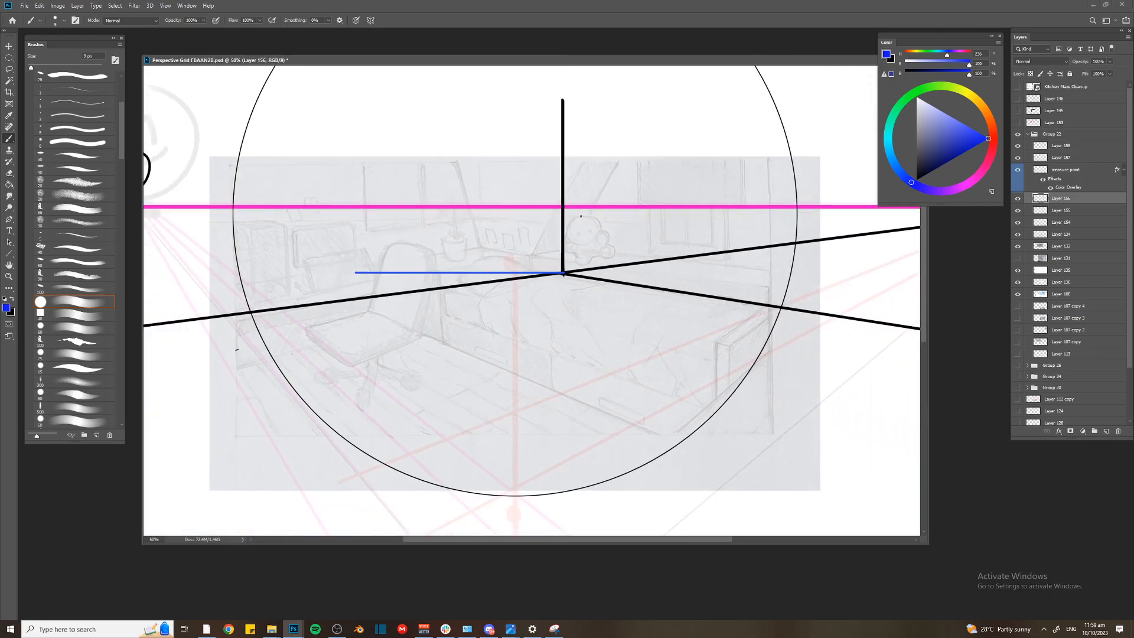
left_click_drag(590, 274, 597, 120)
key("ctrl+z")
left_click_drag(508, 273, 508, 104)
left_click_drag(618, 282, 617, 111)
Sketch rough blue guide strokes on the wall to the right of the corner edge and undo them
left_click_drag(568, 198, 648, 202)
left_click_drag(697, 209, 689, 305)
left_click_drag(680, 127, 680, 277)
left_click_drag(576, 199, 730, 221)
left_click_drag(569, 241, 696, 255)
key("ctrl+z")
key("ctrl+z")
key("ctrl+z")
key("ctrl+z")
key("ctrl+z")
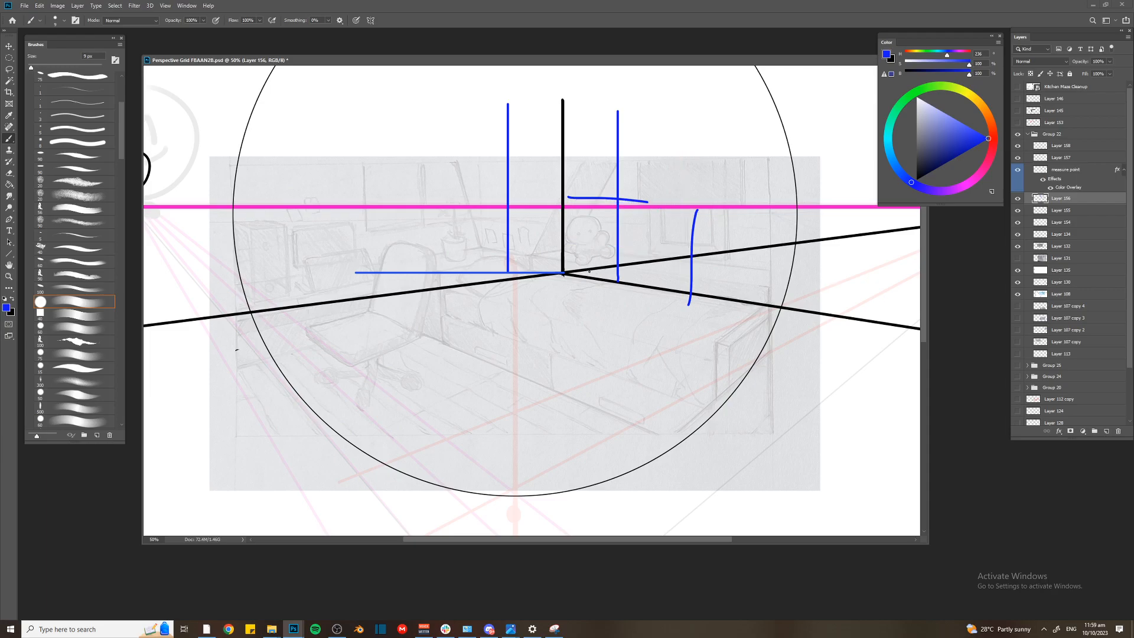
key("ctrl+z")
Sketch a low row of blue box divisions along the right wall's floor line beside the corner
left_click_drag(592, 186, 585, 273)
key("ctrl+z")
left_click_drag(565, 242, 634, 248)
key("ctrl+z")
mouse_move(565, 243)
left_mouse_down()
mouse_move(582, 282)
mouse_move(635, 281)
mouse_move(661, 263)
mouse_move(659, 288)
left_mouse_up()
left_click_drag(632, 247, 632, 291)
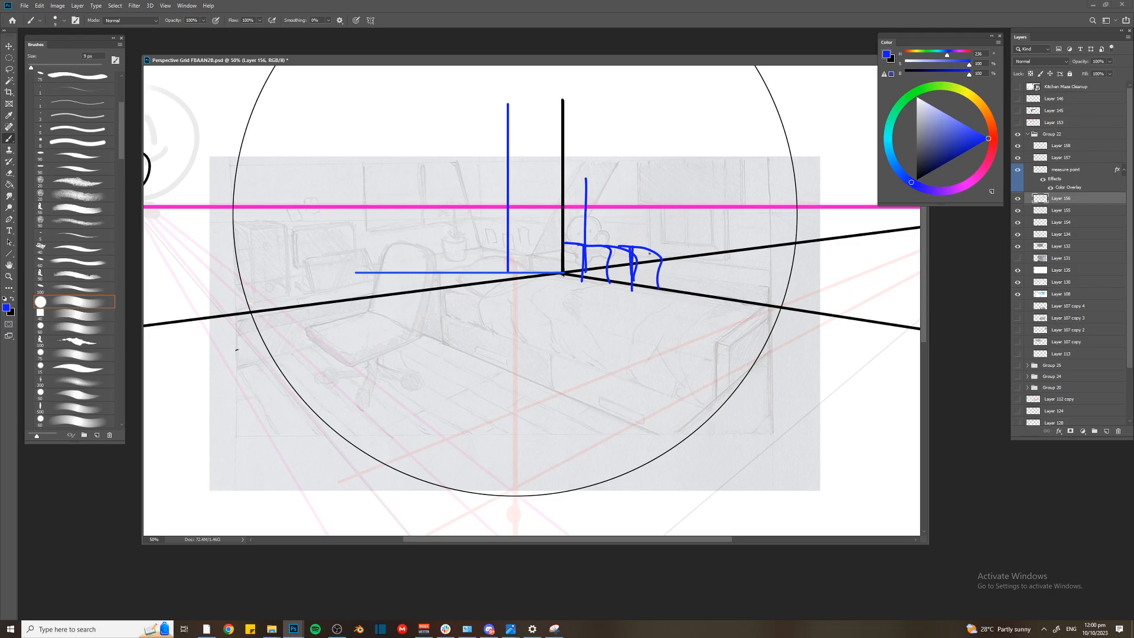
Sketch rough blue strokes across the floor from beside the chair along the edge of the bed
mouse_move(444, 313)
left_mouse_down()
mouse_move(469, 331)
mouse_move(470, 355)
left_mouse_up()
mouse_move(468, 323)
left_mouse_down()
mouse_move(470, 354)
mouse_move(518, 373)
left_mouse_up()
key("ctrl+z")
key("ctrl+z")
key("ctrl+z")
key("ctrl+z")
key("ctrl+z")
mouse_move(442, 301)
left_mouse_down()
mouse_move(486, 334)
mouse_move(486, 356)
left_mouse_up()
mouse_move(446, 310)
left_mouse_down()
mouse_move(449, 347)
mouse_move(544, 385)
left_mouse_up()
left_click_drag(505, 369, 549, 386)
mouse_move(545, 342)
left_mouse_down()
mouse_move(590, 408)
mouse_move(611, 415)
left_mouse_up()
Undo all the blue demonstration sketches, including the vertical line beside the black corner edge
key("ctrl+z")
key("ctrl+z")
key("ctrl+z")
key("ctrl+z")
key("ctrl+z")
key("ctrl+z")
key("ctrl+z")
key("ctrl+z")
key("ctrl+z")
key("ctrl+z")
key("ctrl+z")
key("ctrl+z")
key("ctrl+z")
key("ctrl+z")
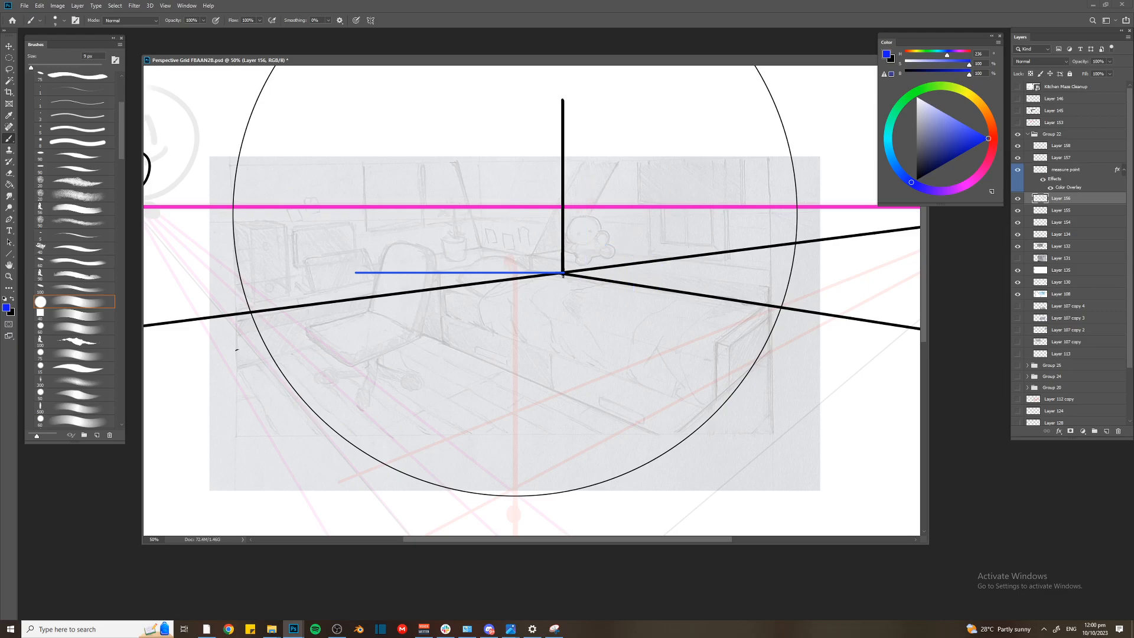
Try to add and copy a short blue tick on the measuring line near the corner, and undo it
key("ctrl+plus")
key("ctrl+plus")
key("m")
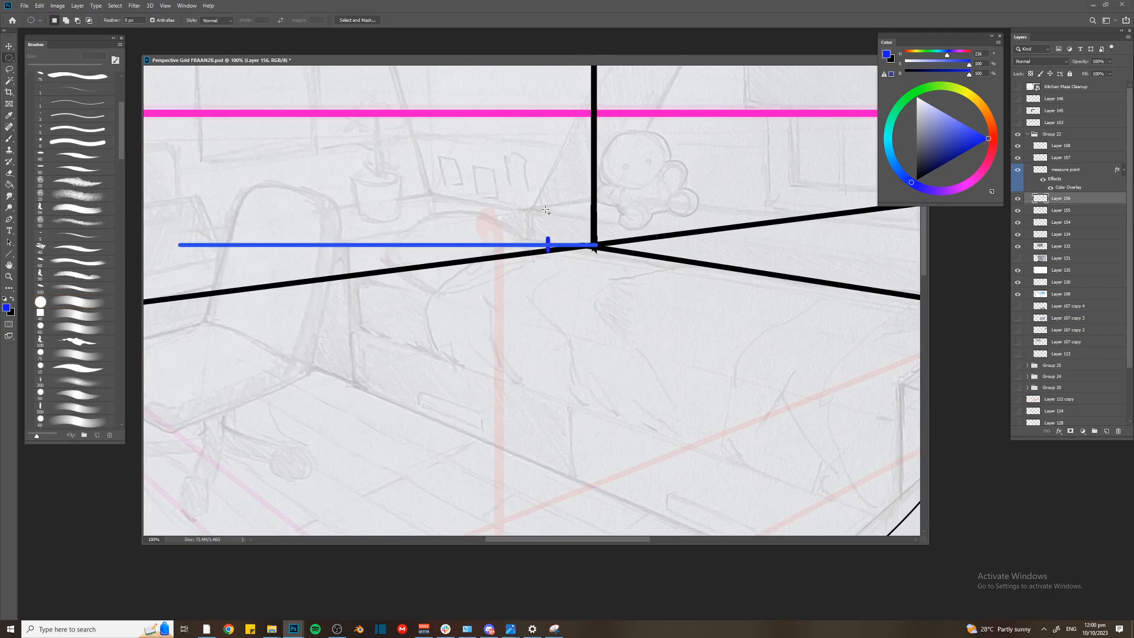
key("b")
mouse_move(547, 241)
left_mouse_down()
mouse_move(547, 210)
mouse_move(569, 287)
left_mouse_up()
key("m")
left_click_drag(547, 233, 456, 233)
key("ctrl+z")
key("ctrl+z")
key("ctrl+z")
key("x")
key("c")
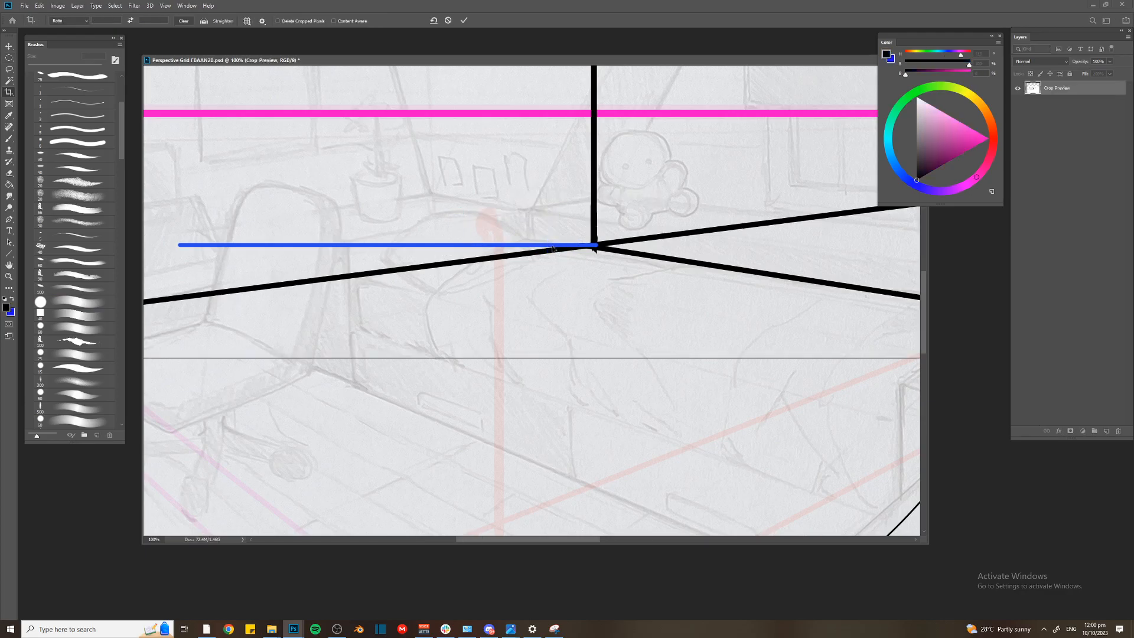
key("Escape")
key("b")
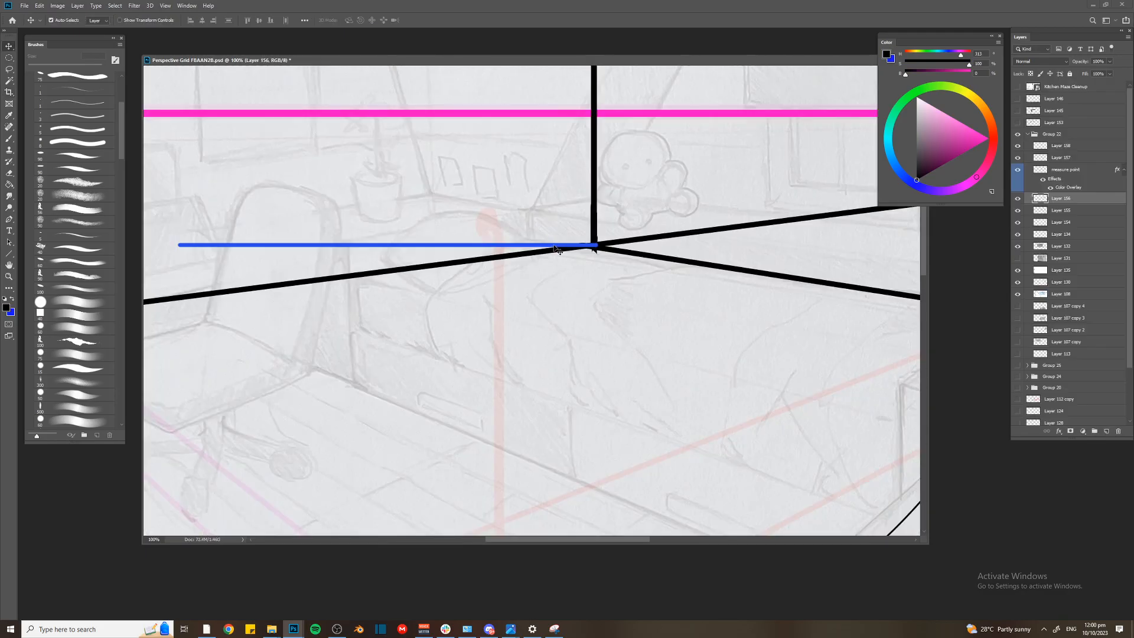
On the measure point layer, draw short vertical ticks across the blue measuring line at the corner and one interval beside it
key("m")
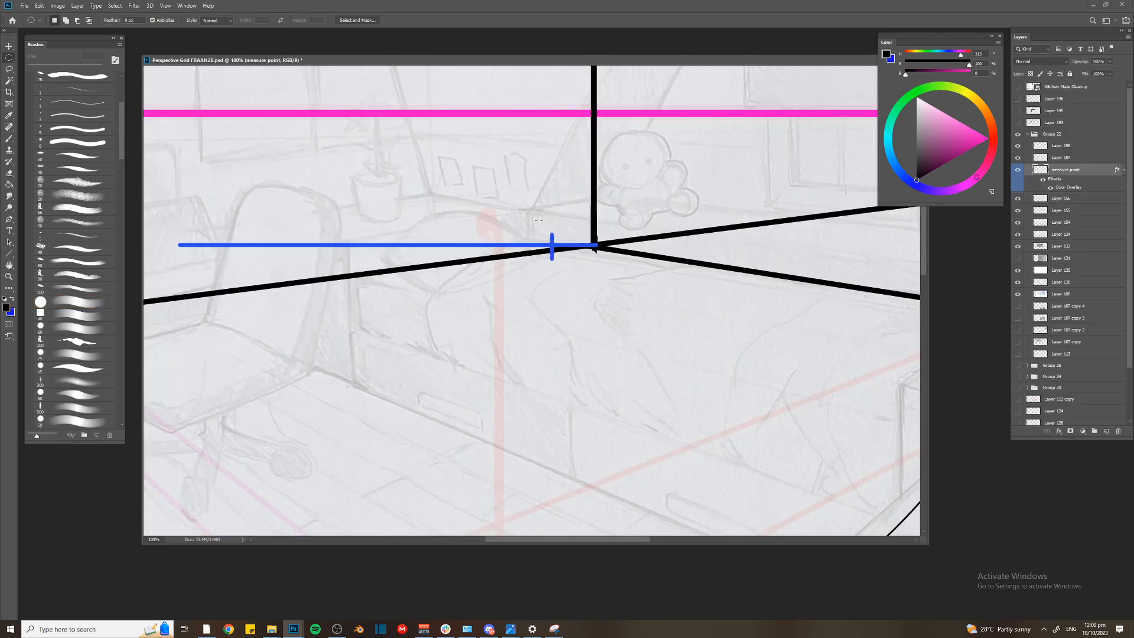
mouse_move(515, 245)
left_mouse_down()
mouse_move(496, 245)
mouse_move(582, 320)
left_mouse_up()
key("ctrl+d")
key("Delete")
key("ctrl+d")
key("b")
left_click_drag(596, 231, 595, 258)
Duplicate the ticks at equal spacing along the measuring line to get four ticks starting at the corner
left_click_drag(584, 262, 532, 248)
key("ctrl+Right")
key("ctrl+Right")
key("ctrl+Right")
key("ctrl+Right")
key("ctrl+Right")
key("ctrl+Right")
key("ctrl+Right")
key("ctrl+Right")
key("ctrl+Right")
key("ctrl+Right")
key("ctrl+Right")
left_click_drag(490, 212, 585, 335)
left_click_drag(524, 250, 479, 251)
key("ctrl+d")
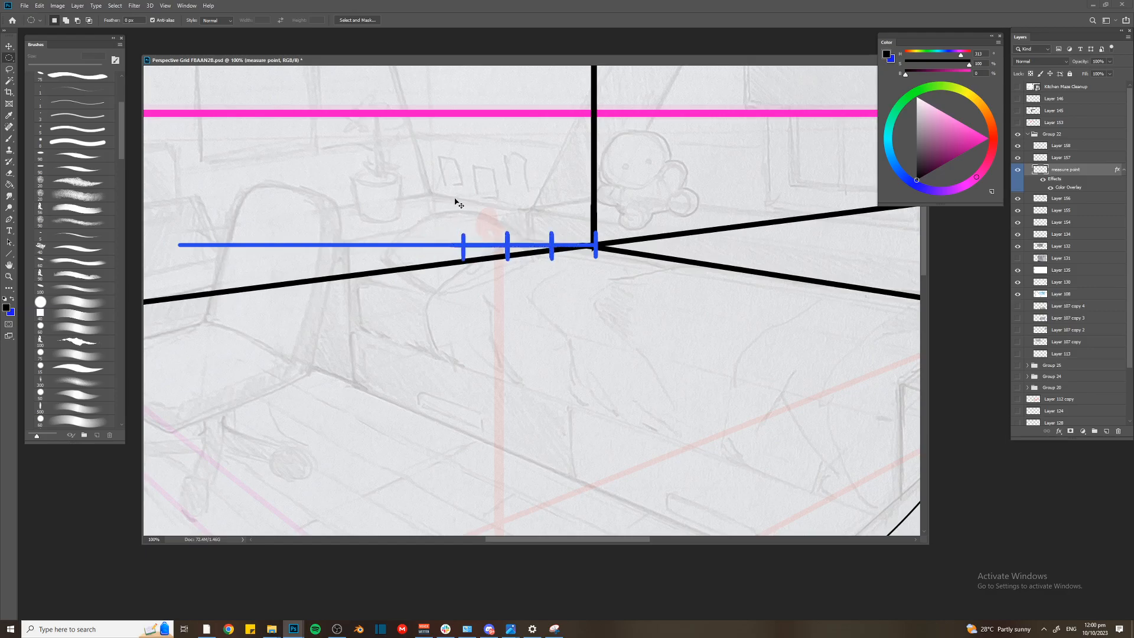
Copy groups of ticks along the measuring line toward VP1 until it has twelve equal divisions
scroll(458, 199, "down", 3)
scroll(347, 237, "up", 2)
scroll(347, 237, "down", 1)
key("b")
mouse_move(659, 270)
left_mouse_down()
mouse_move(491, 270)
mouse_move(270, 236)
left_mouse_up()
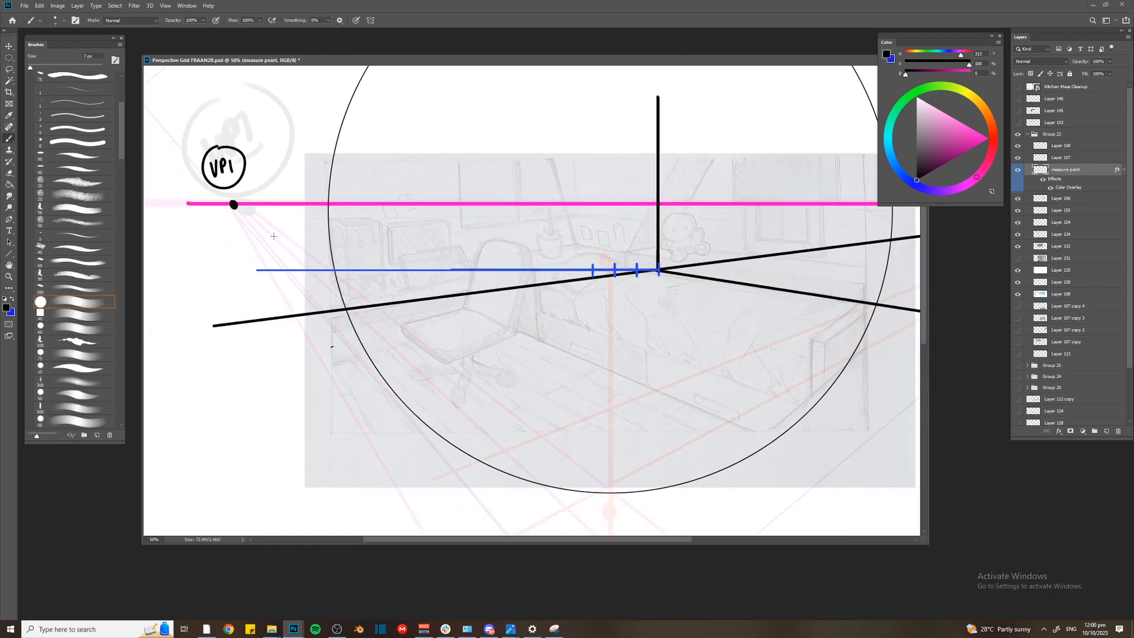
key("m")
left_click_drag(344, 307, 355, 189)
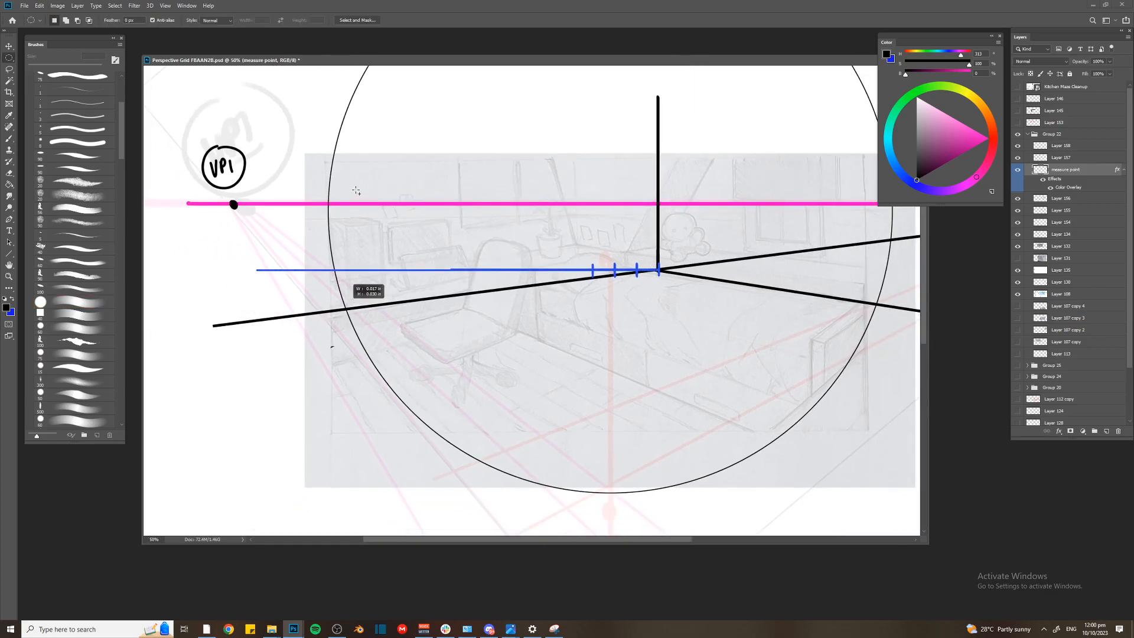
left_click_drag(310, 243, 289, 265)
left_click_drag(584, 251, 686, 301)
left_click_drag(607, 284, 540, 284)
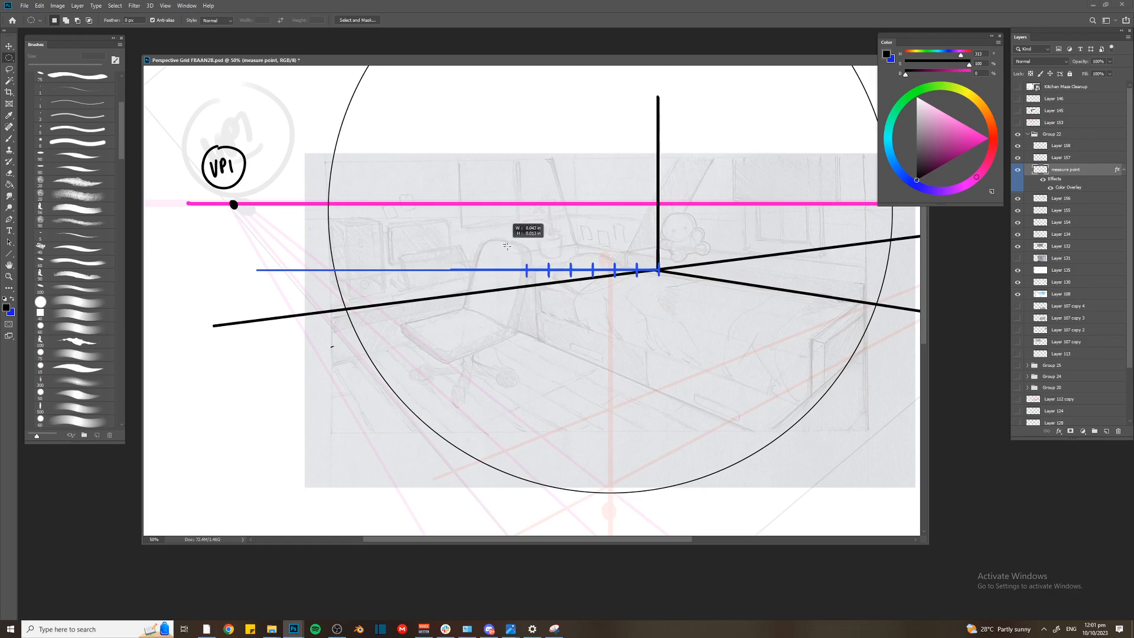
left_click_drag(473, 271, 399, 269)
key("ctrl+d")
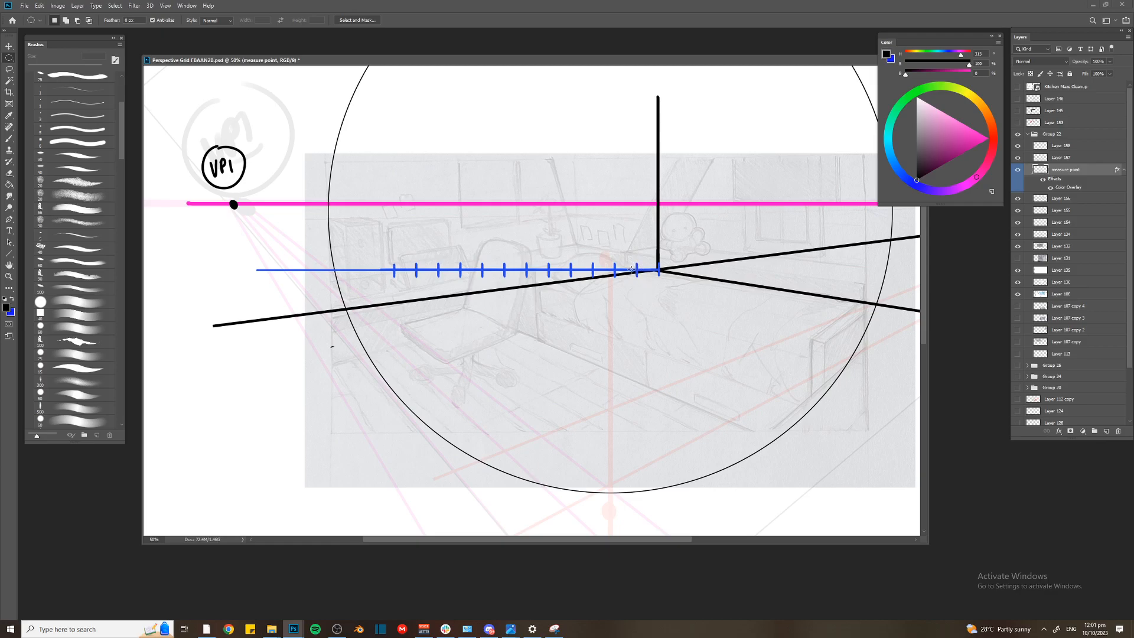
Duplicate the ticked measuring line end to end so its equal divisions extend past VP1
left_click_drag(398, 277, 258, 254)
key("ctrl+d")
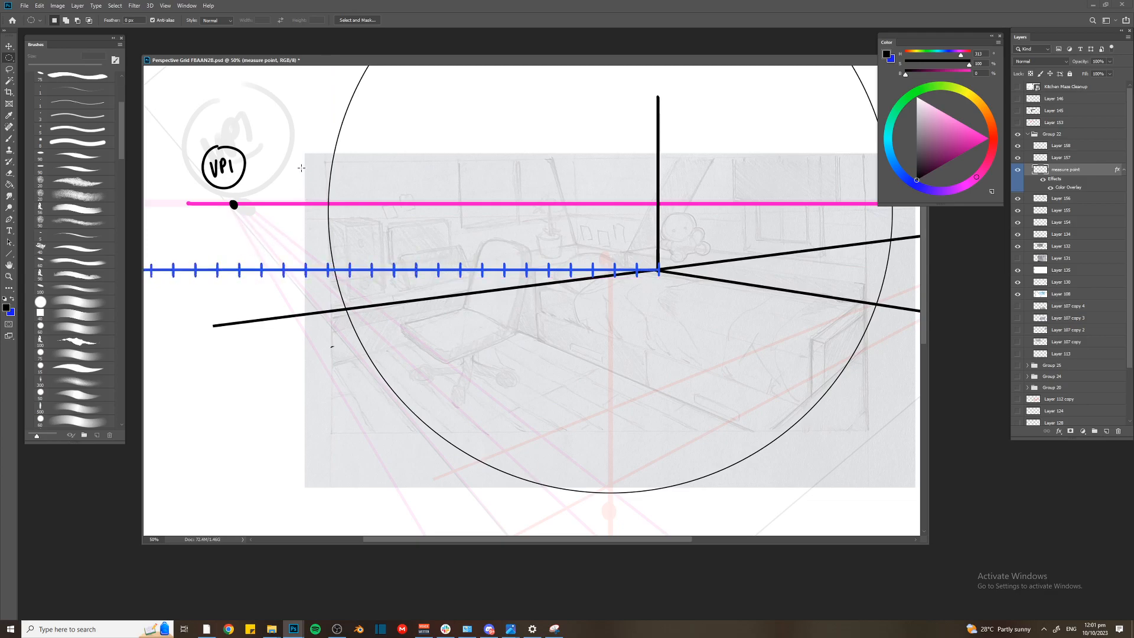
key("ctrl+minus")
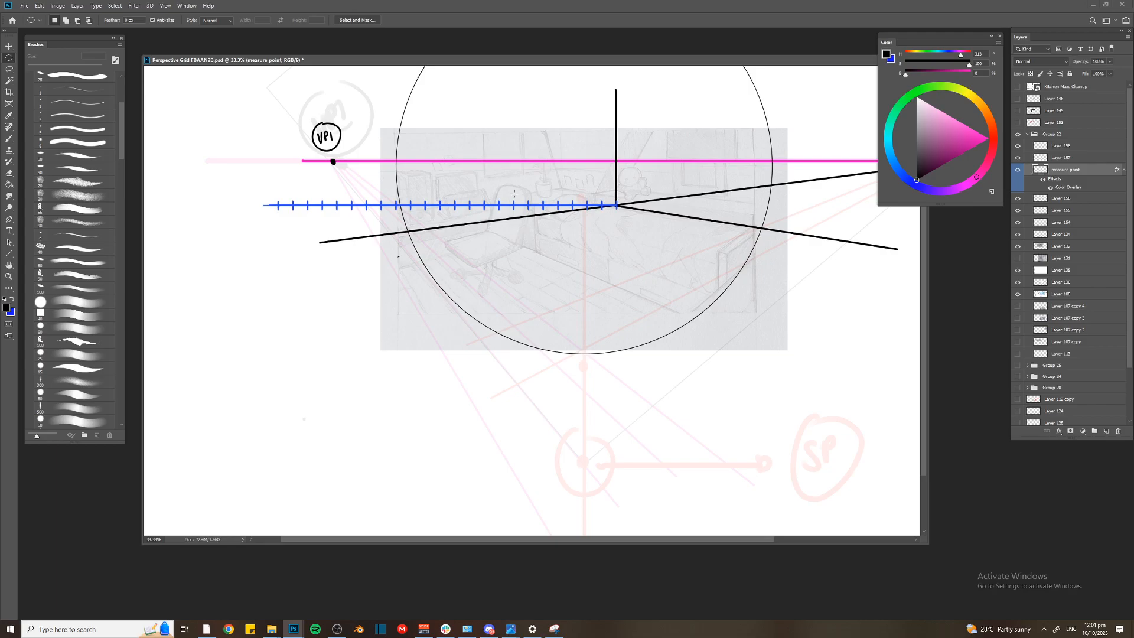
Label one interval of the measuring line with an arc and a circled "1cm", and undo the note
scroll(599, 131, "up", 5)
key("b")
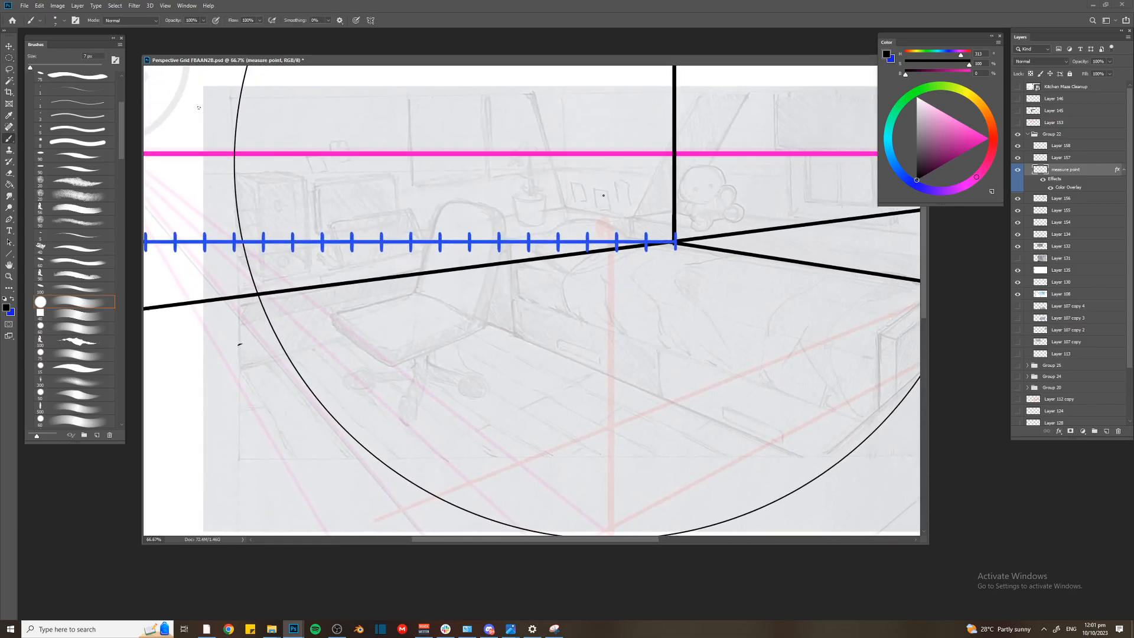
scroll(578, 182, "up", 2)
left_click_drag(576, 190, 602, 191)
left_click_drag(584, 150, 584, 160)
mouse_move(597, 146)
left_mouse_down()
mouse_move(590, 158)
mouse_move(616, 148)
left_mouse_up()
mouse_move(603, 120)
left_mouse_down()
mouse_move(578, 162)
mouse_move(614, 115)
left_mouse_up()
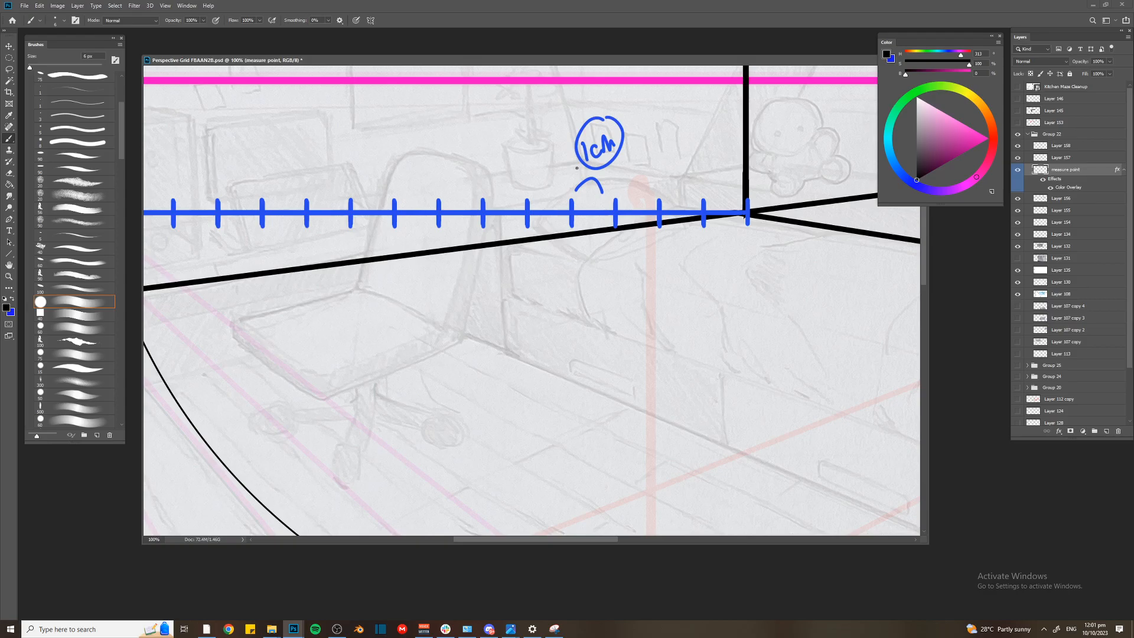
key("ctrl+z")
key("ctrl+z")
key("ctrl+z")
key("ctrl+z")
key("ctrl+z")
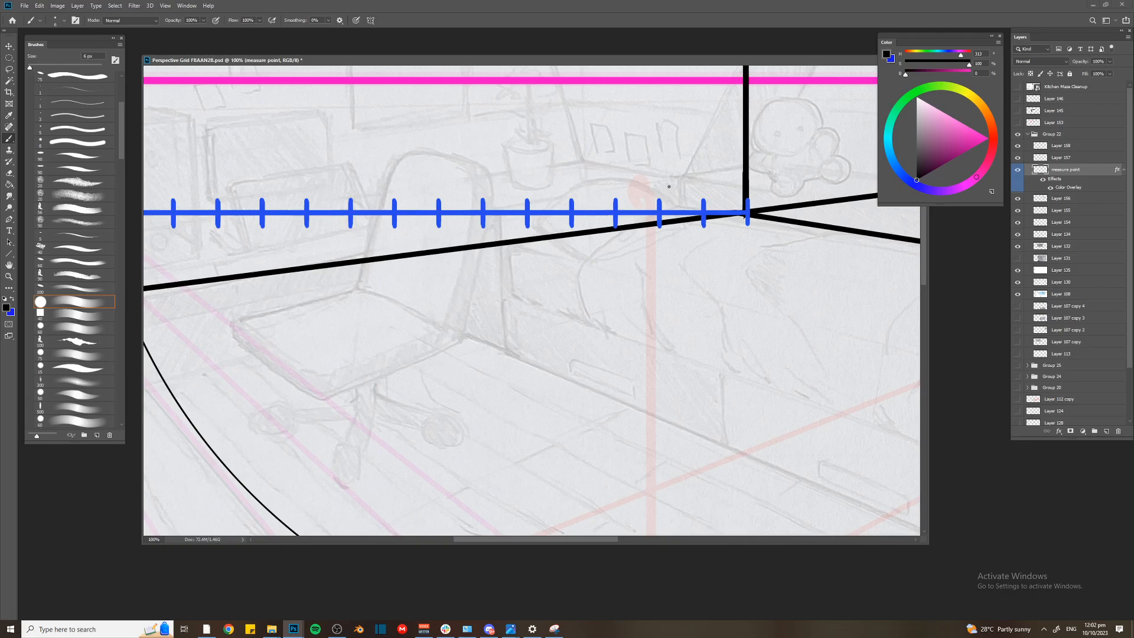
Show the rulers and compare the measuring line's tick spacing with the ruler units at several zoom levels
key("ctrl+r")
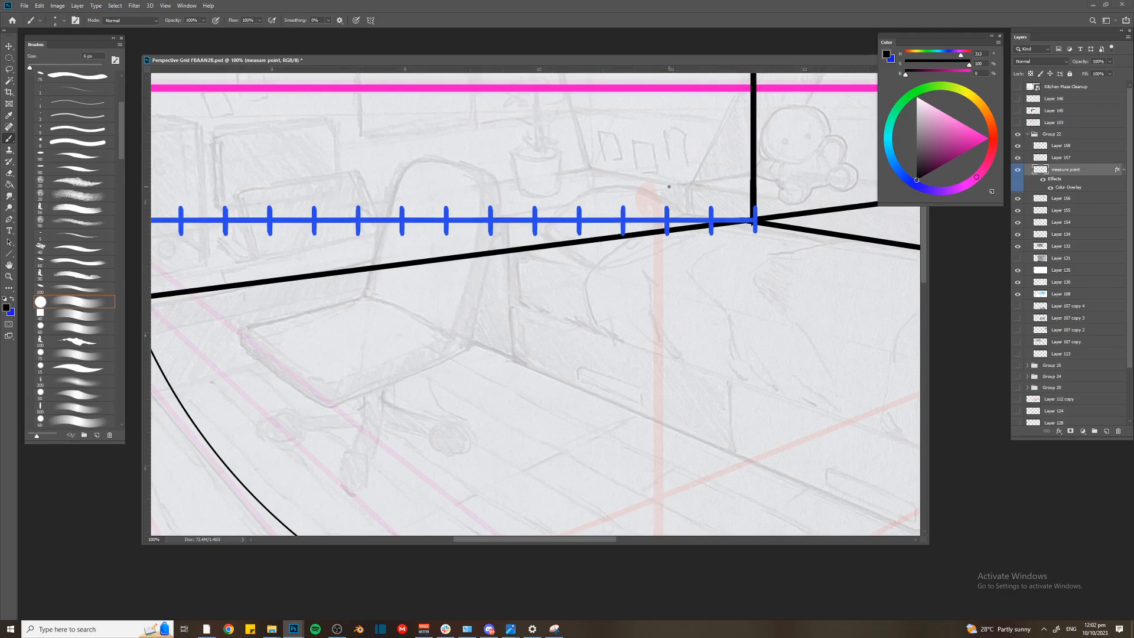
key("ctrl+minus")
key("ctrl+minus")
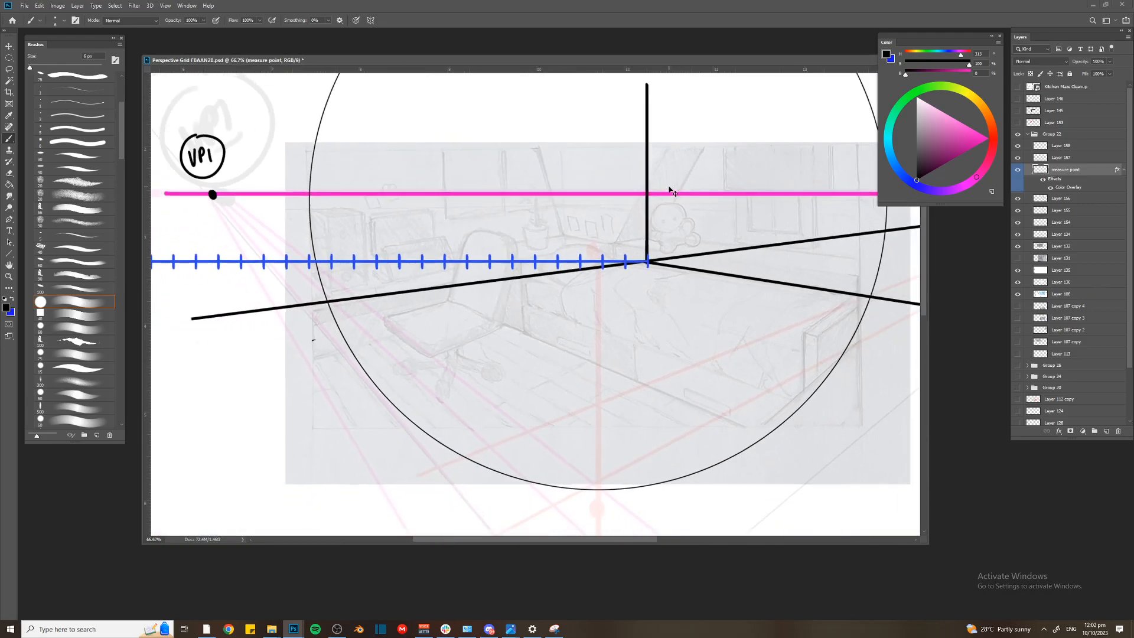
key("ctrl+plus")
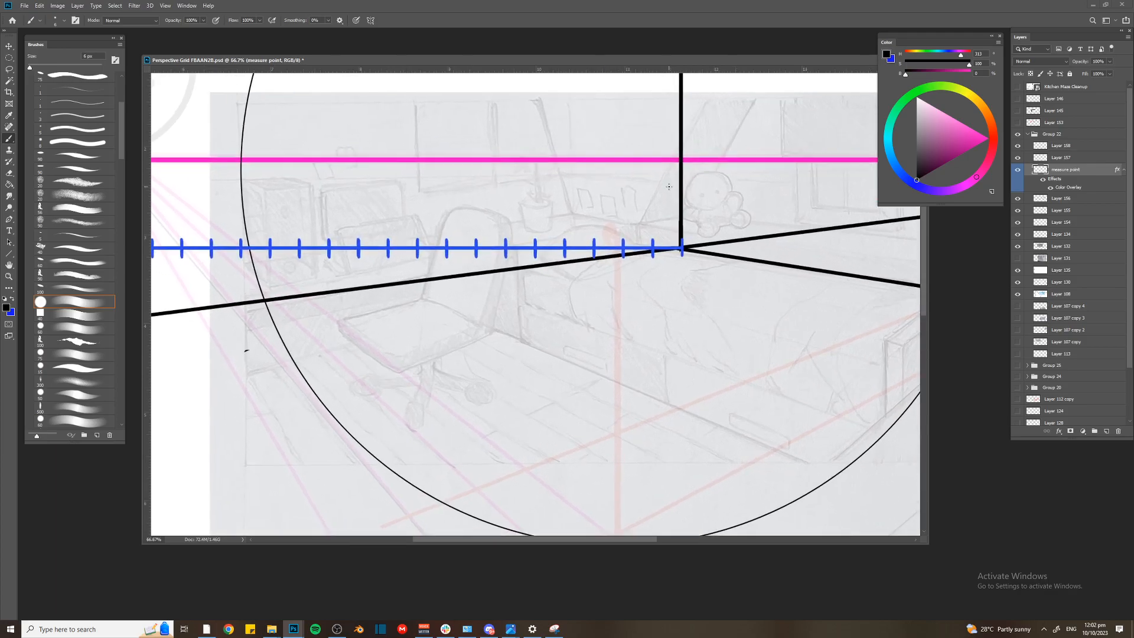
key("ctrl+minus")
key("ctrl+minus")
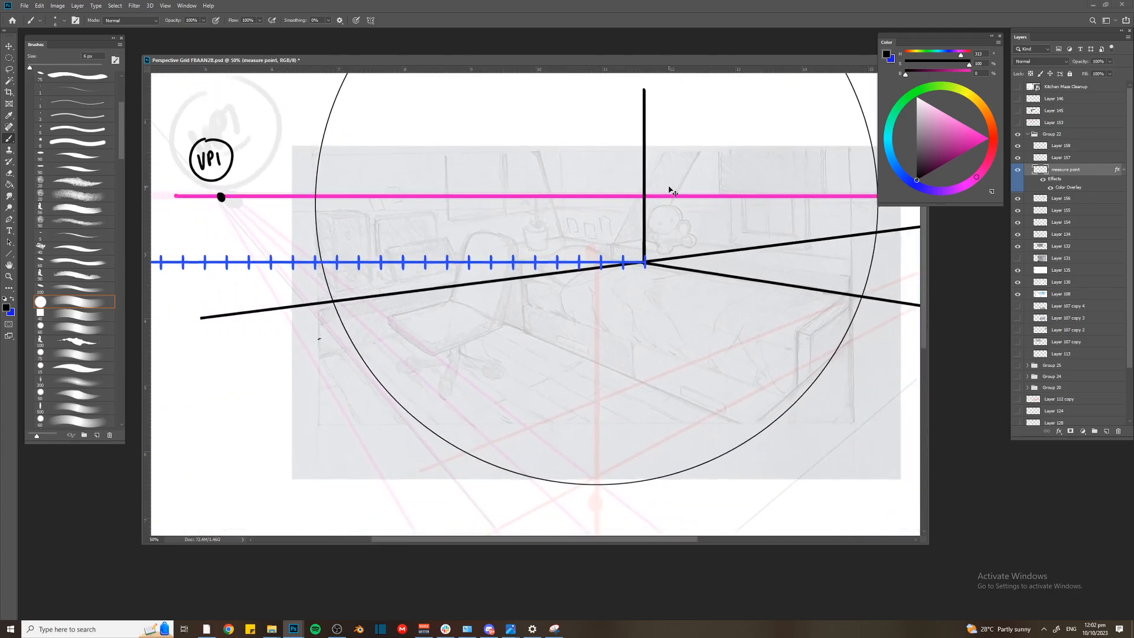
key("ctrl+minus")
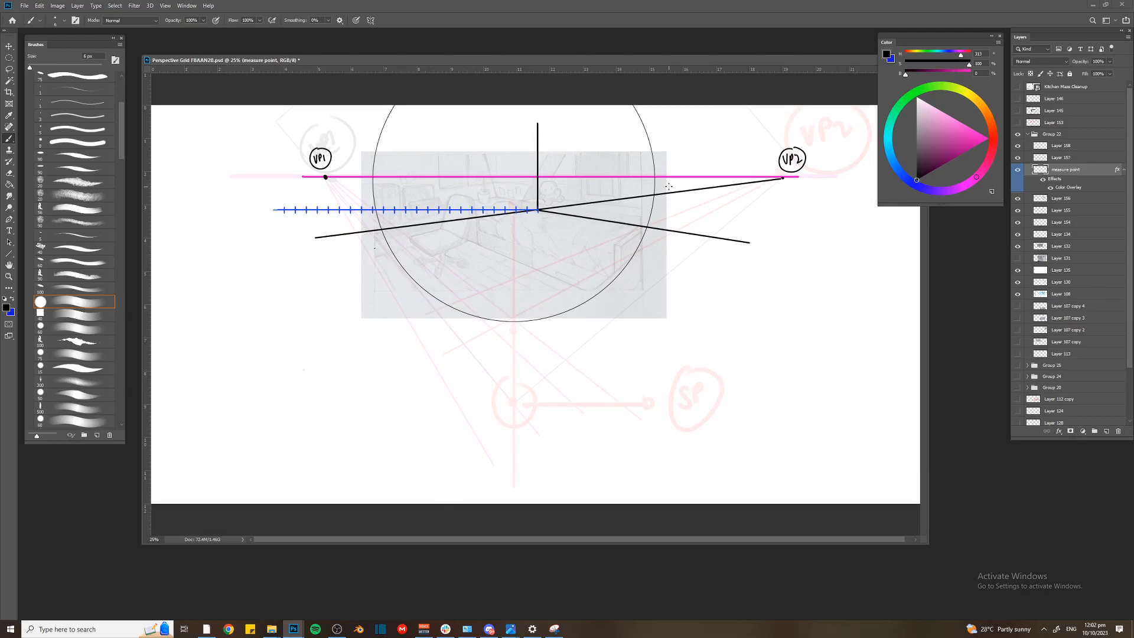
key("ctrl+plus")
key("ctrl+minus")
key("ctrl+plus")
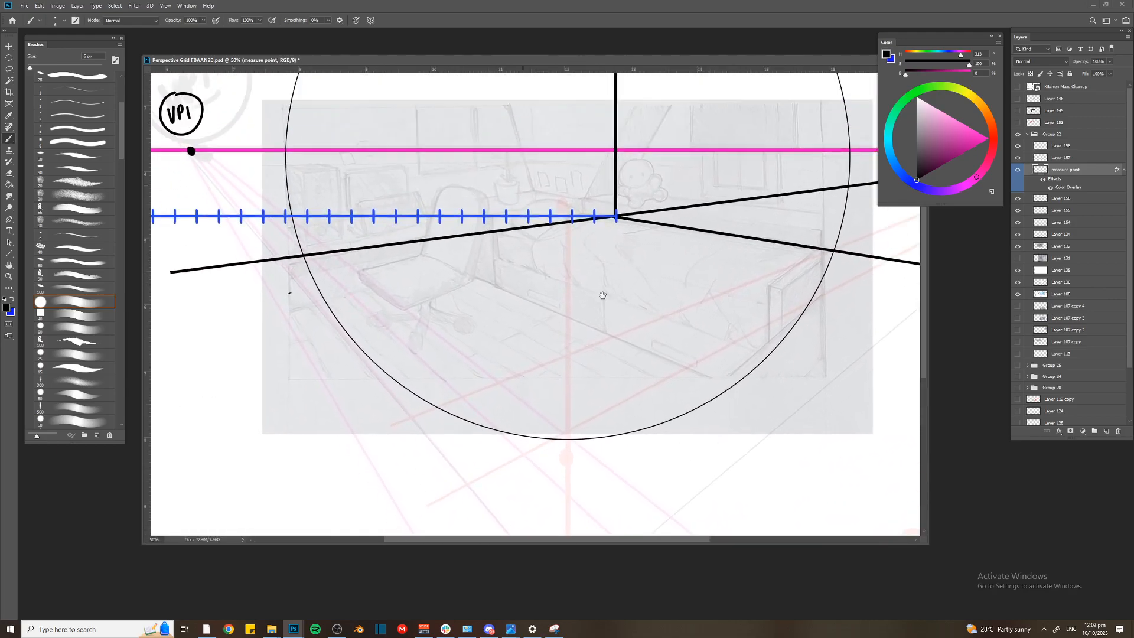
Hide the measure point layer and show it again to check which marks it holds
key("ctrl+plus")
left_click(1018, 170)
left_click(1018, 170)
key("ctrl+minus")
On a new layer, draw three straight black lines fanning from VP1 down across the room, and undo them
mouse_move(361, 258)
left_mouse_down()
mouse_move(418, 248)
mouse_move(419, 236)
mouse_move(387, 263)
left_mouse_up()
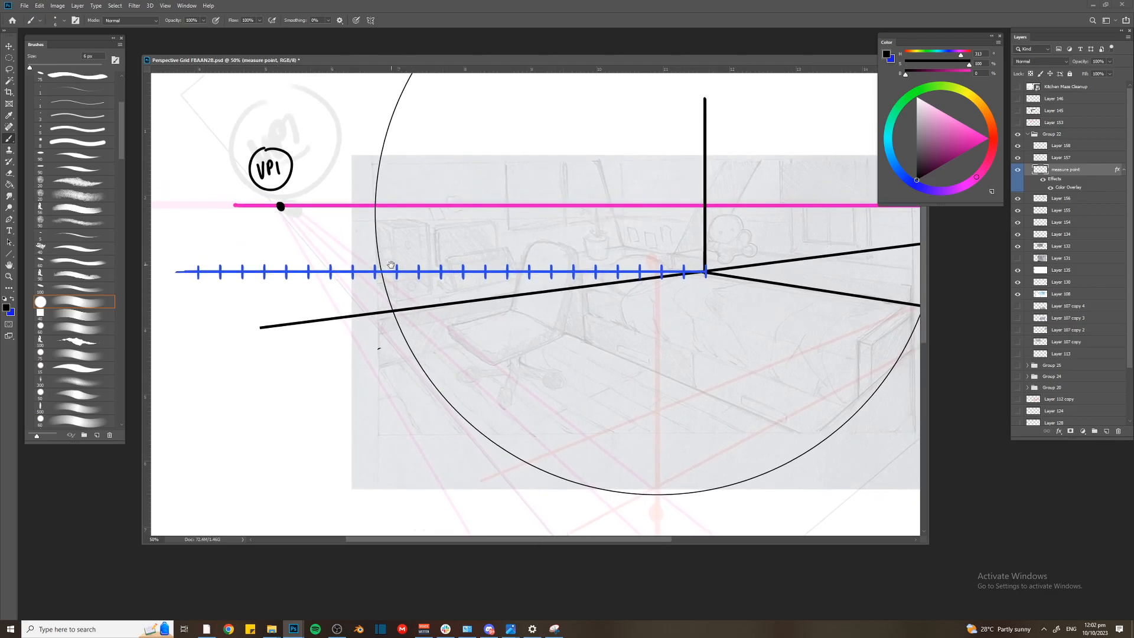
left_click_drag(463, 273, 417, 192)
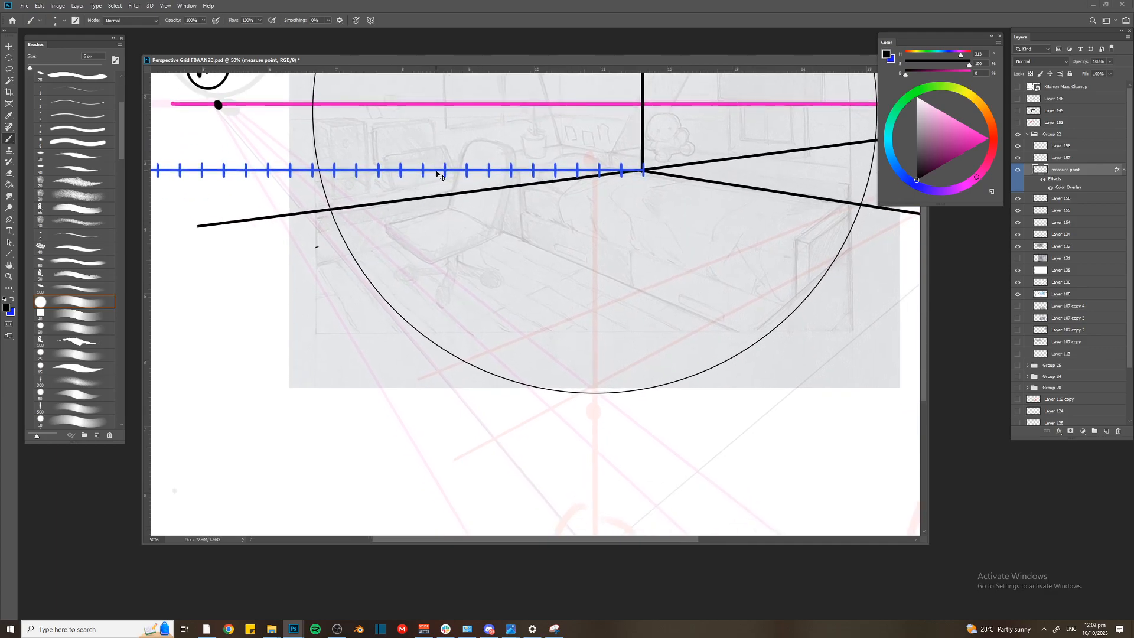
key("ctrl+minus")
key("ctrl+shift+alt+n")
key("u")
mouse_move(312, 169)
left_mouse_down()
mouse_move(361, 242)
mouse_move(402, 355)
left_mouse_up()
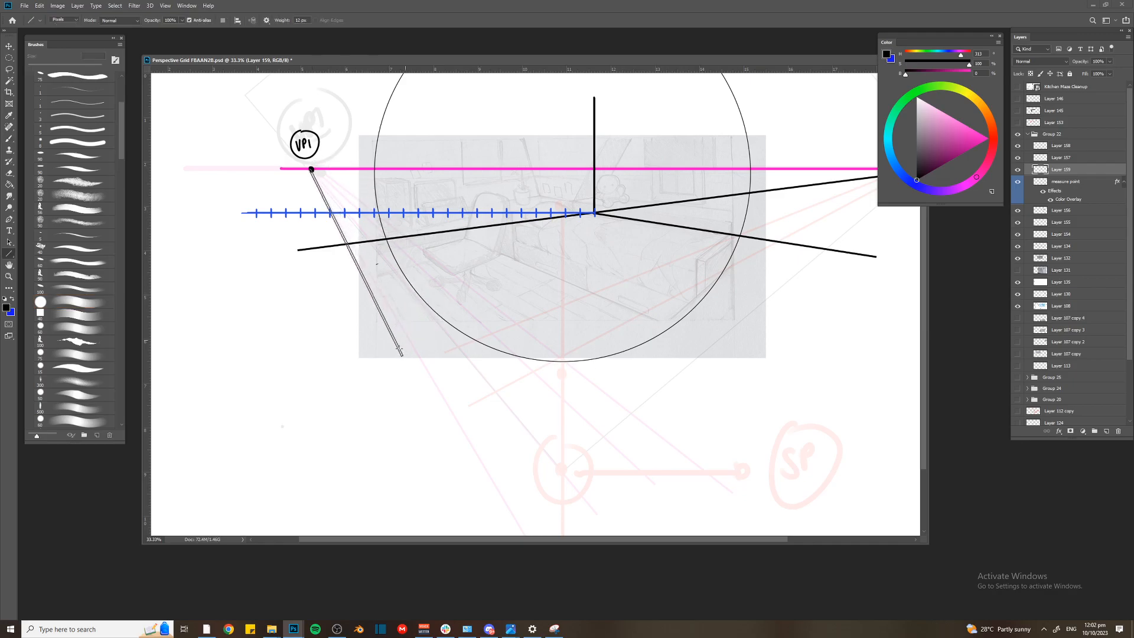
mouse_move(311, 169)
left_mouse_down()
mouse_move(444, 340)
mouse_move(442, 276)
mouse_move(478, 309)
left_mouse_up()
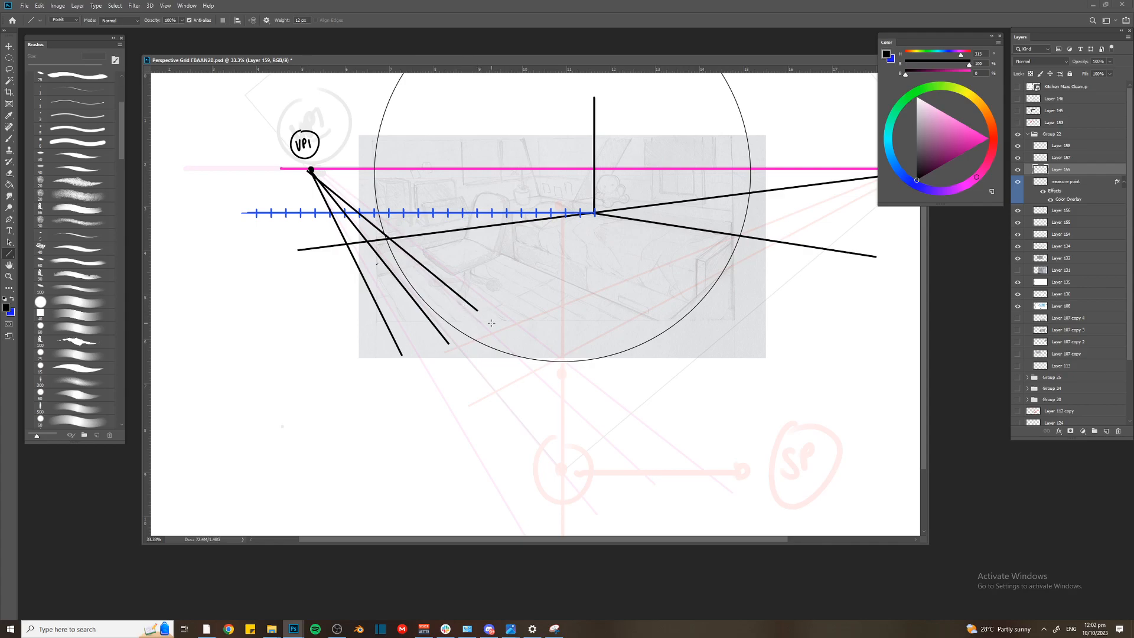
key("ctrl+z")
key("ctrl+z")
key("ctrl+z")
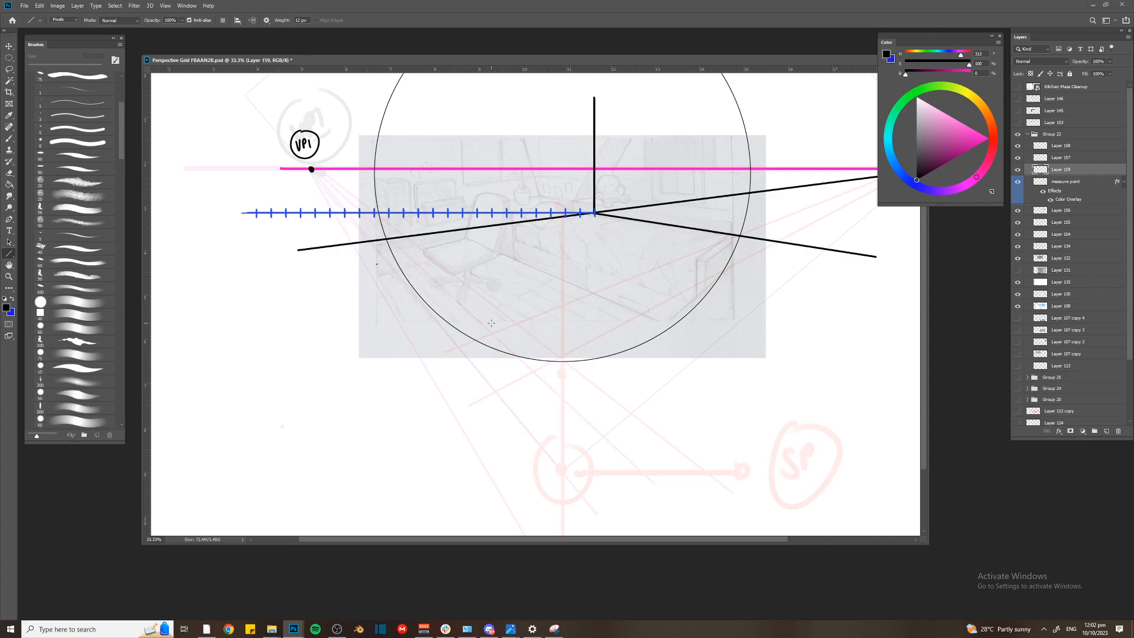
On the measure point layer, handwrite the label "MEASURE POINT" above the ticked blue line
key("ctrl+plus")
key("ctrl+plus")
left_click_drag(468, 162, 476, 210)
key("v")
left_click(486, 171)
key("b")
mouse_move(401, 131)
left_mouse_down()
mouse_move(403, 149)
mouse_move(411, 145)
left_mouse_up()
mouse_move(413, 130)
left_mouse_down()
mouse_move(416, 142)
mouse_move(417, 126)
left_mouse_up()
mouse_move(414, 136)
left_mouse_down()
mouse_move(456, 125)
mouse_move(445, 119)
mouse_move(477, 135)
mouse_move(486, 123)
left_mouse_up()
mouse_move(489, 124)
left_mouse_down()
mouse_move(494, 133)
mouse_move(513, 116)
left_mouse_up()
left_click_drag(506, 117, 506, 133)
left_click_drag(401, 149, 512, 137)
key("ctrl+minus")
key("ctrl+z")
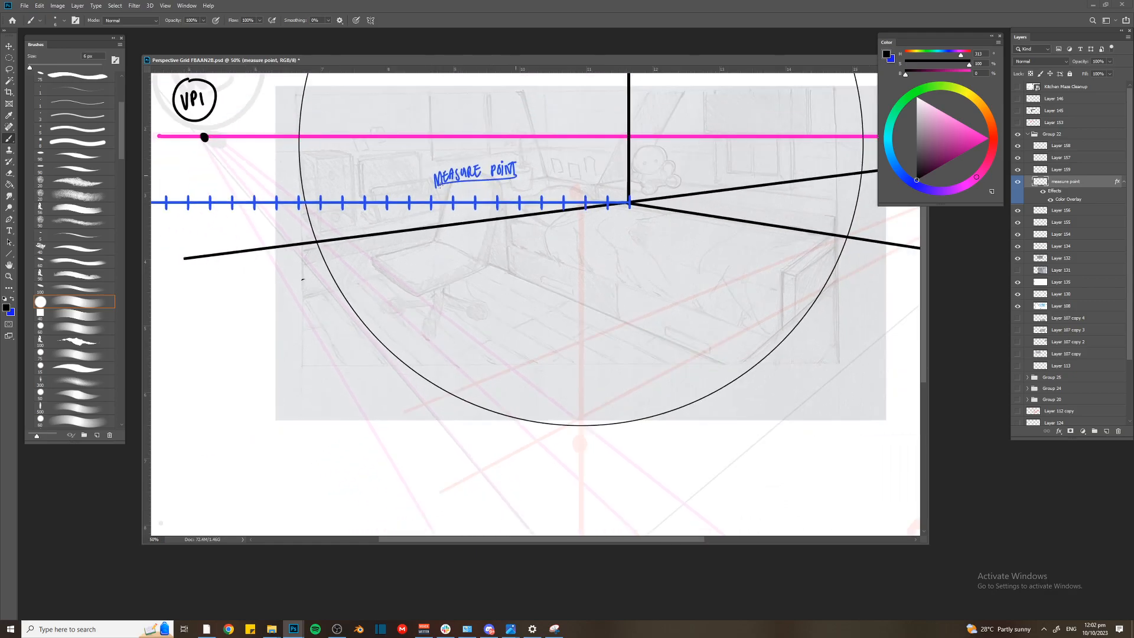
On a new layer, draw dark green lines from VP1 and VP2 to the station point and mark their angle as 90°
key("ctrl+minus")
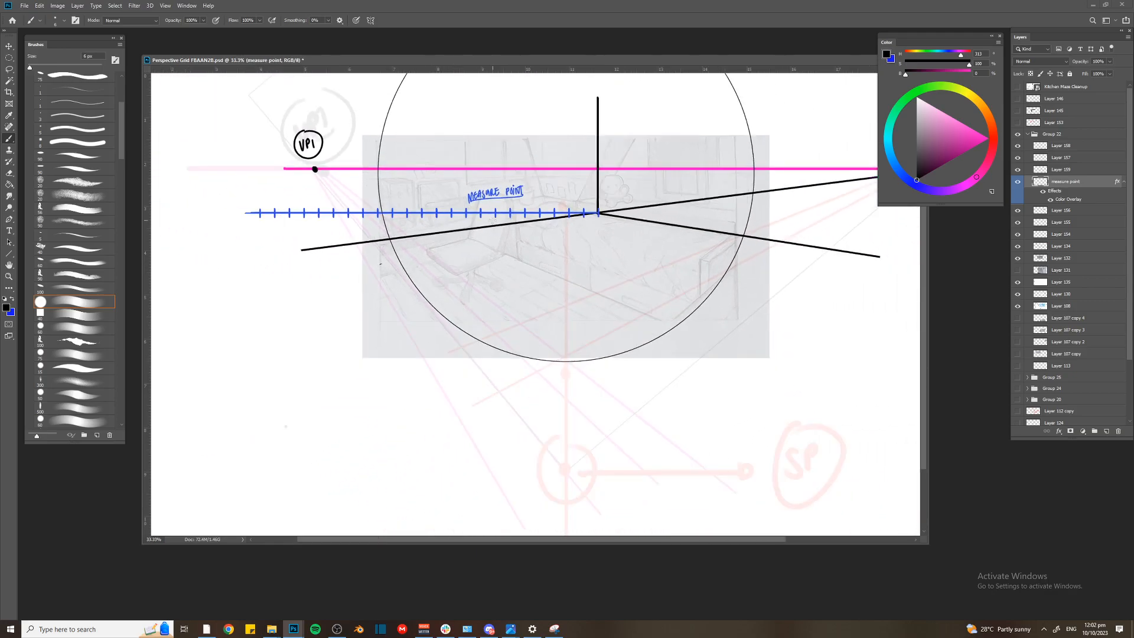
key("ctrl+minus")
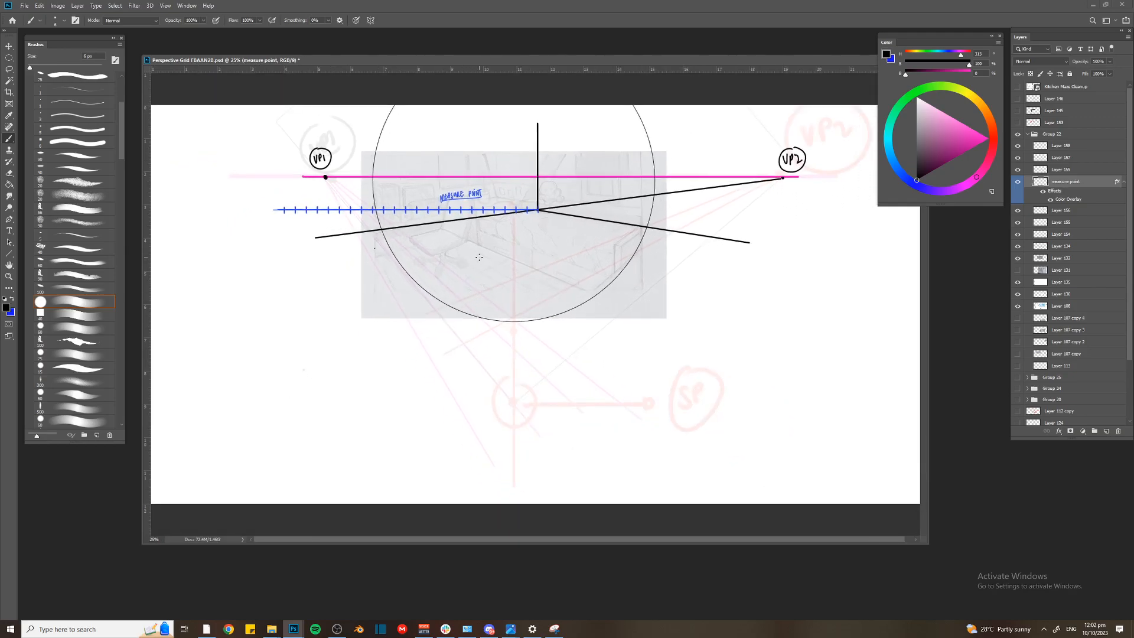
key("ctrl+shift+alt+n")
key("u")
left_click_drag(898, 165, 906, 99)
mouse_move(972, 159)
left_mouse_down()
mouse_move(988, 138)
mouse_move(951, 159)
left_mouse_up()
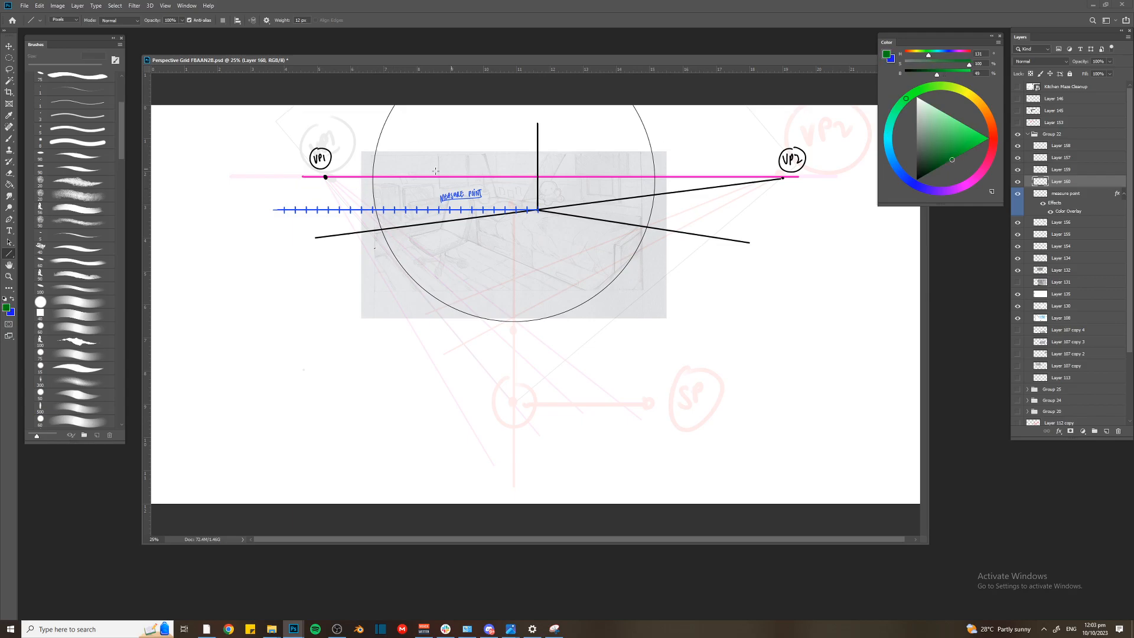
left_click_drag(324, 177, 515, 404)
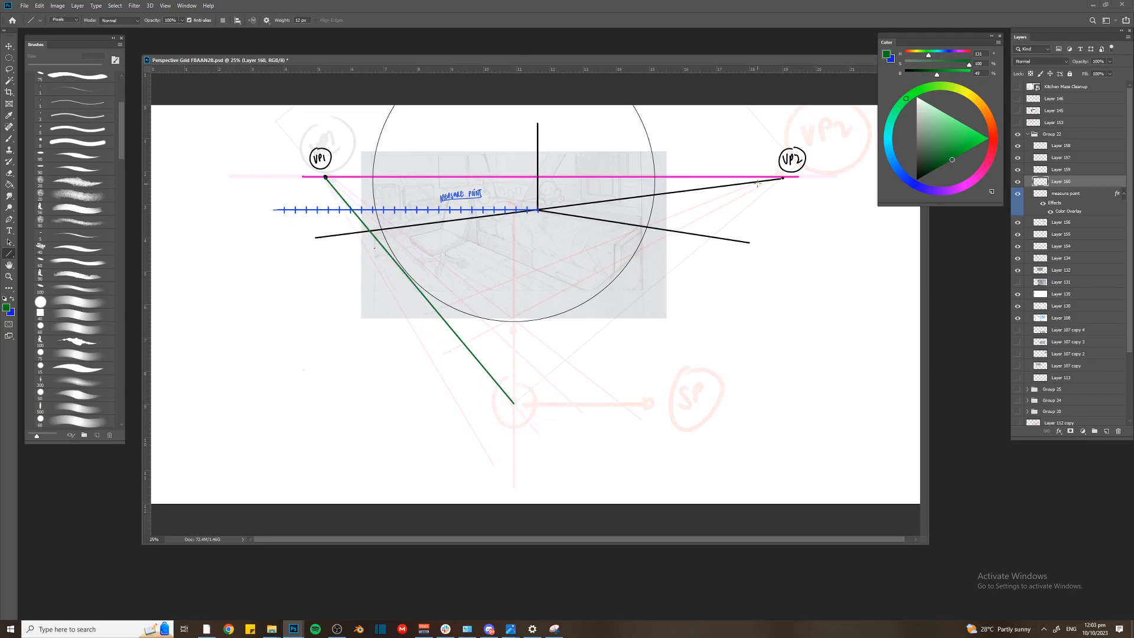
mouse_move(782, 177)
left_mouse_down()
mouse_move(503, 399)
mouse_move(499, 416)
mouse_move(520, 398)
mouse_move(502, 374)
left_mouse_up()
key("b")
left_click_drag(512, 361, 511, 363)
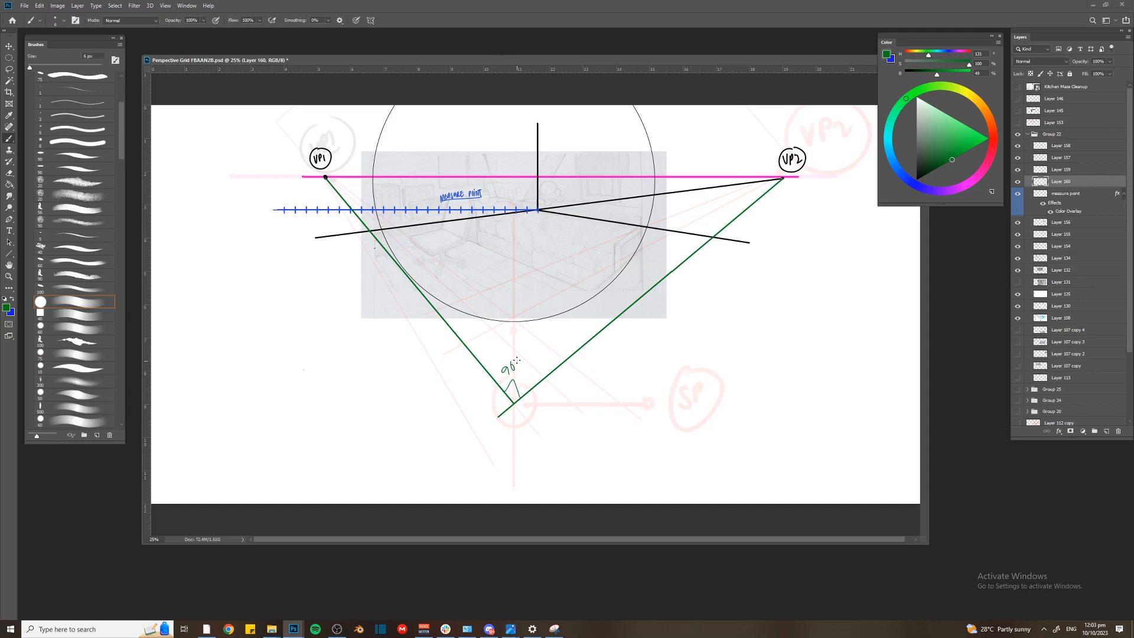
With a larger 10 px brush, draw an arrow from the station point to the handwritten, underlined label "YOU, THE STATION POINT"
key("bracketright")
key("bracketright")
left_click_drag(519, 410, 576, 414)
left_click_drag(581, 404, 586, 419)
left_click_drag(600, 407, 606, 415)
left_click_drag(603, 408, 613, 413)
key("ctrl+z")
key("ctrl+z")
key("ctrl+z")
left_click_drag(607, 408, 616, 407)
mouse_move(619, 399)
left_mouse_down()
mouse_move(618, 414)
mouse_move(626, 398)
left_mouse_up()
left_click_drag(618, 406, 650, 411)
left_click_drag(652, 398, 660, 409)
left_click(661, 391)
left_click_drag(666, 397, 670, 407)
mouse_move(670, 396)
left_mouse_down()
mouse_move(677, 386)
mouse_move(694, 406)
left_mouse_up()
mouse_move(692, 394)
left_mouse_down()
mouse_move(709, 407)
mouse_move(716, 392)
left_mouse_up()
mouse_move(718, 391)
left_mouse_down()
mouse_move(718, 408)
mouse_move(724, 388)
mouse_move(559, 418)
left_mouse_up()
key("ctrl+z")
left_click_drag(723, 414, 558, 432)
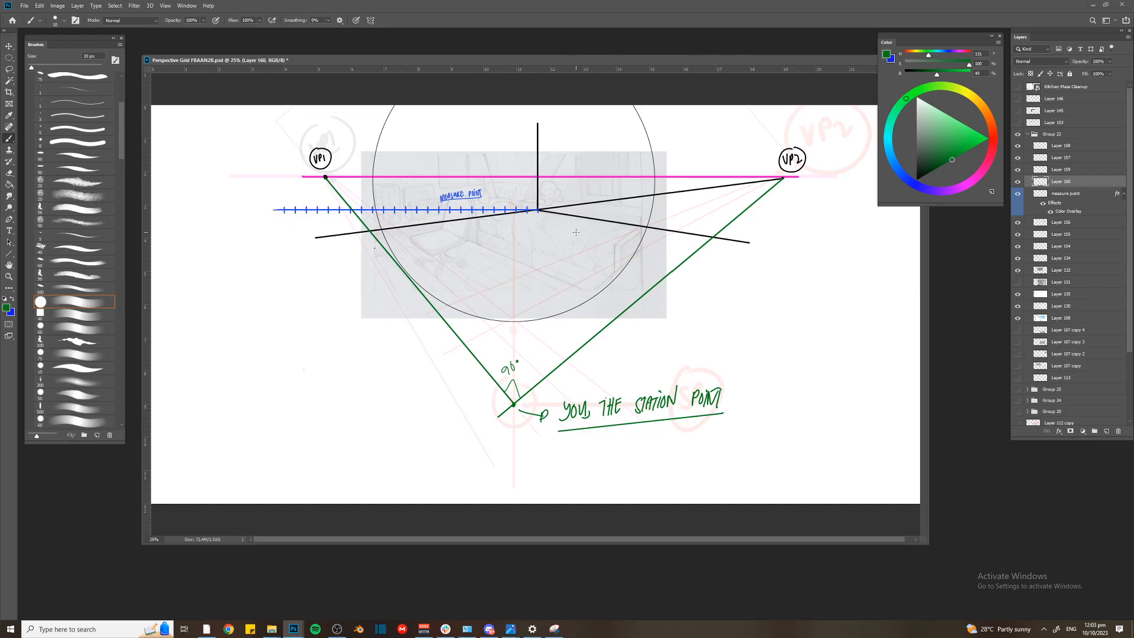
On a new layer, draw a thick 25 px bright blue straight line from VP1 to the station point
key("ctrl+shift+n")
key("Return")
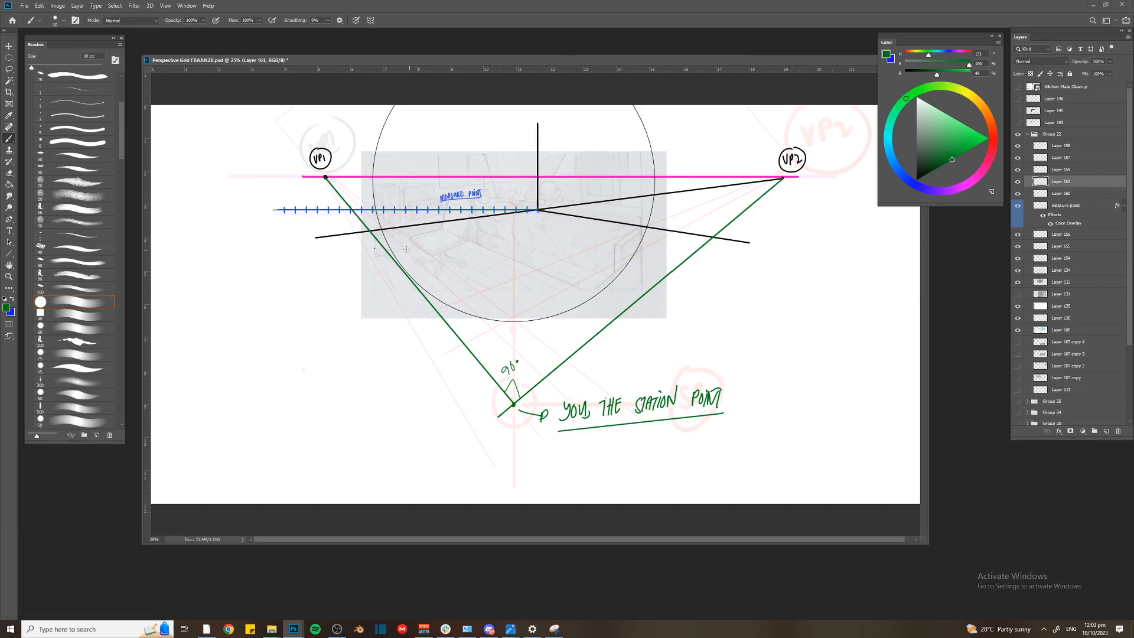
key("bracketright")
key("bracketright")
key("bracketright")
left_click(906, 179)
left_click(986, 140)
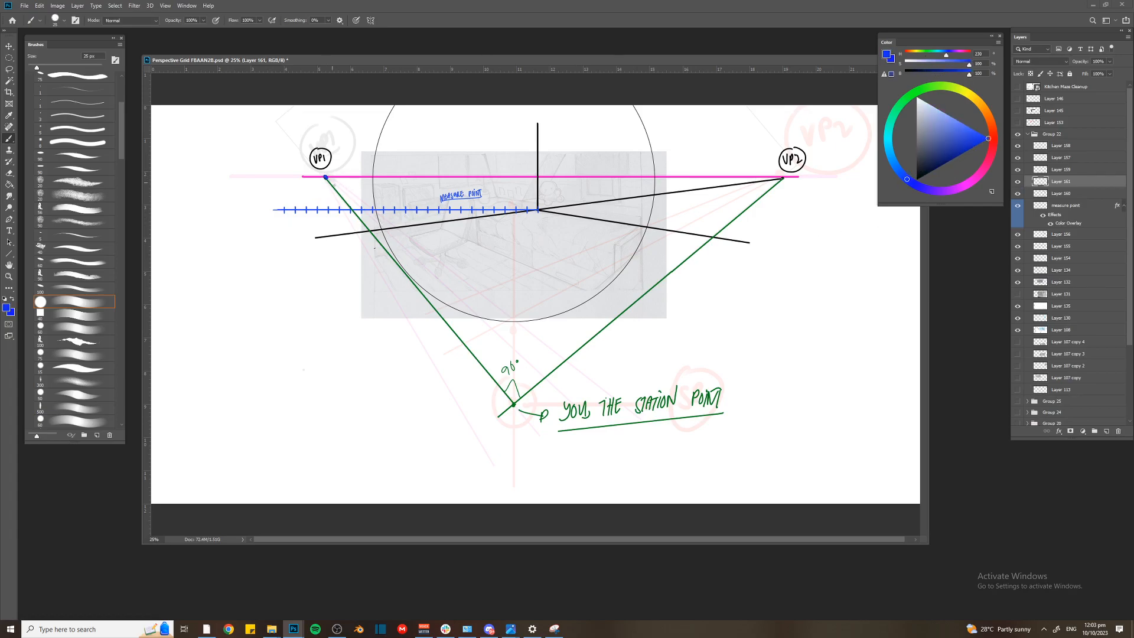
left_click(514, 404, "shift")
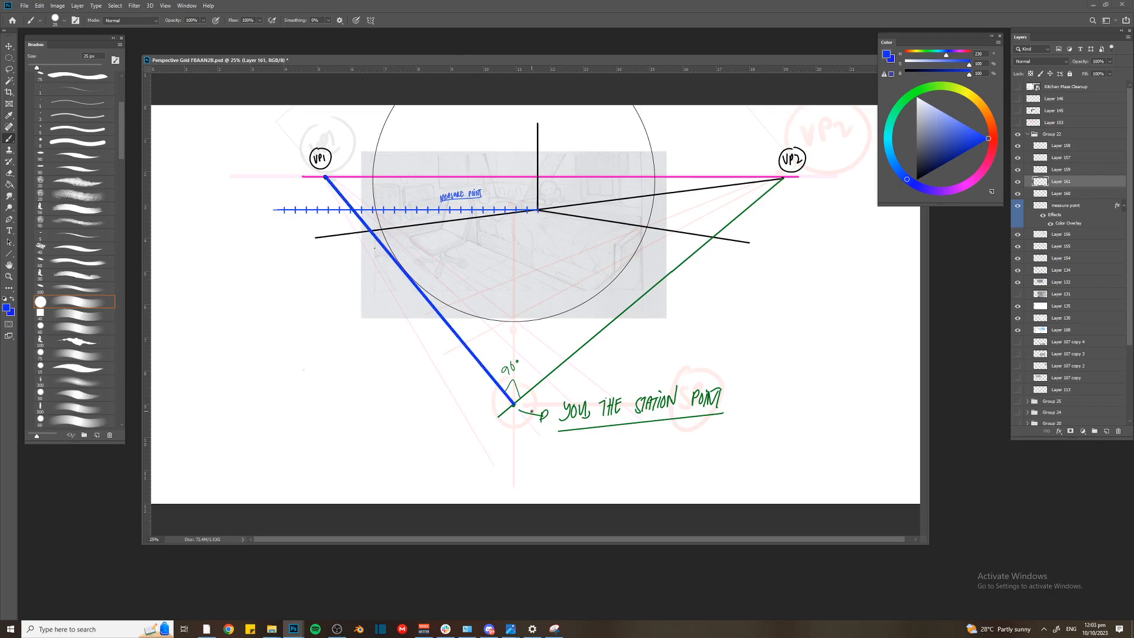
Rotate the blue line about VP1 until it lies along the magenta horizon line
key("ctrl+t")
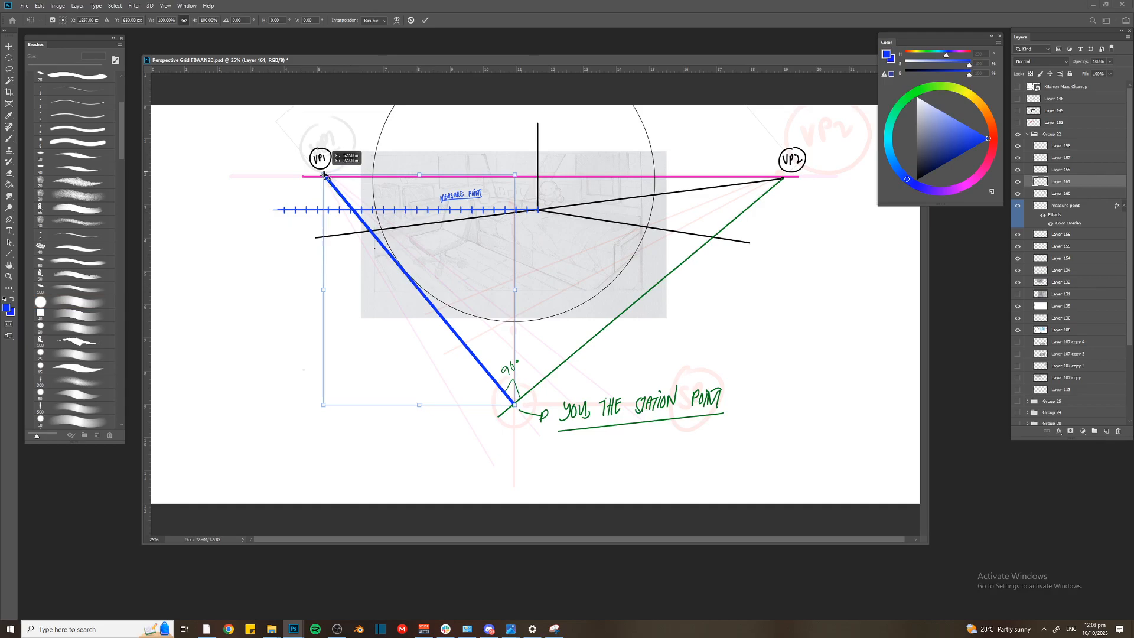
left_click_drag(306, 161, 300, 178)
key("ctrl+plus")
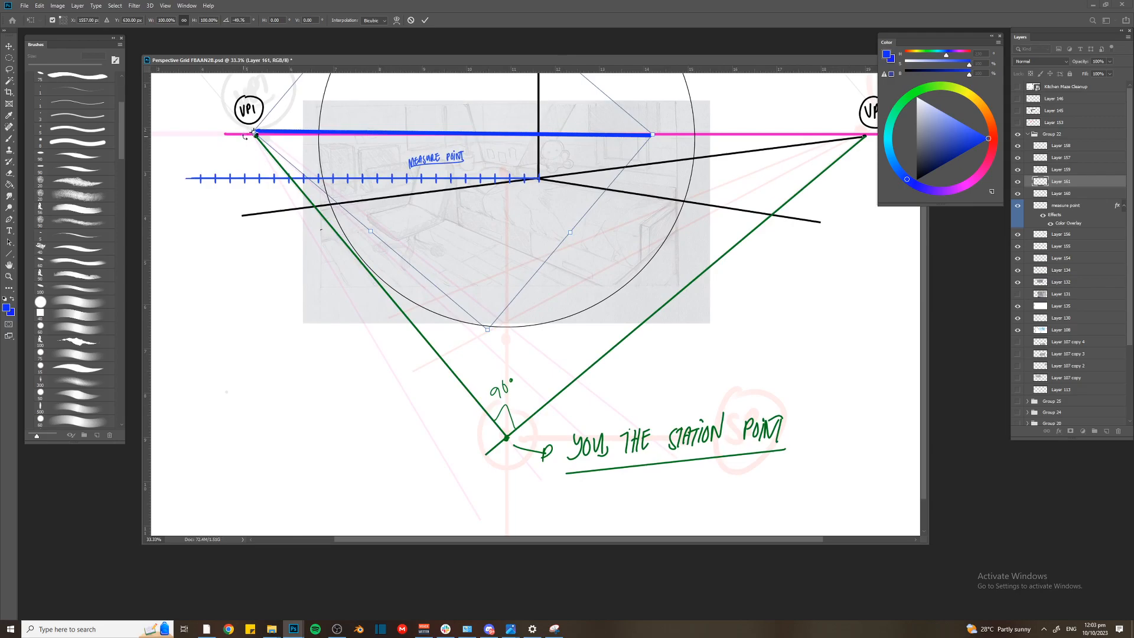
key("ctrl+z")
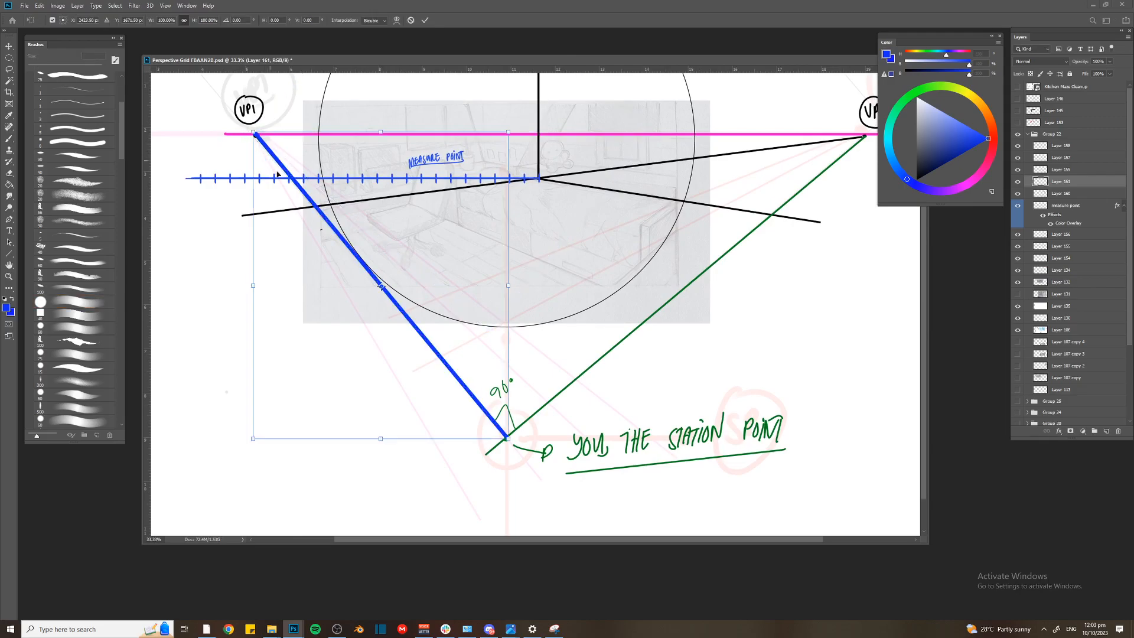
left_click_drag(381, 288, 255, 134)
left_click_drag(519, 452, 668, 136)
mouse_move(672, 131)
left_mouse_down()
mouse_move(609, 234)
mouse_move(598, 316)
left_mouse_up()
key("Return")
With a smaller black brush, mark the blue line's far end on the horizon with a dot and an arrow
key("ctrl+plus")
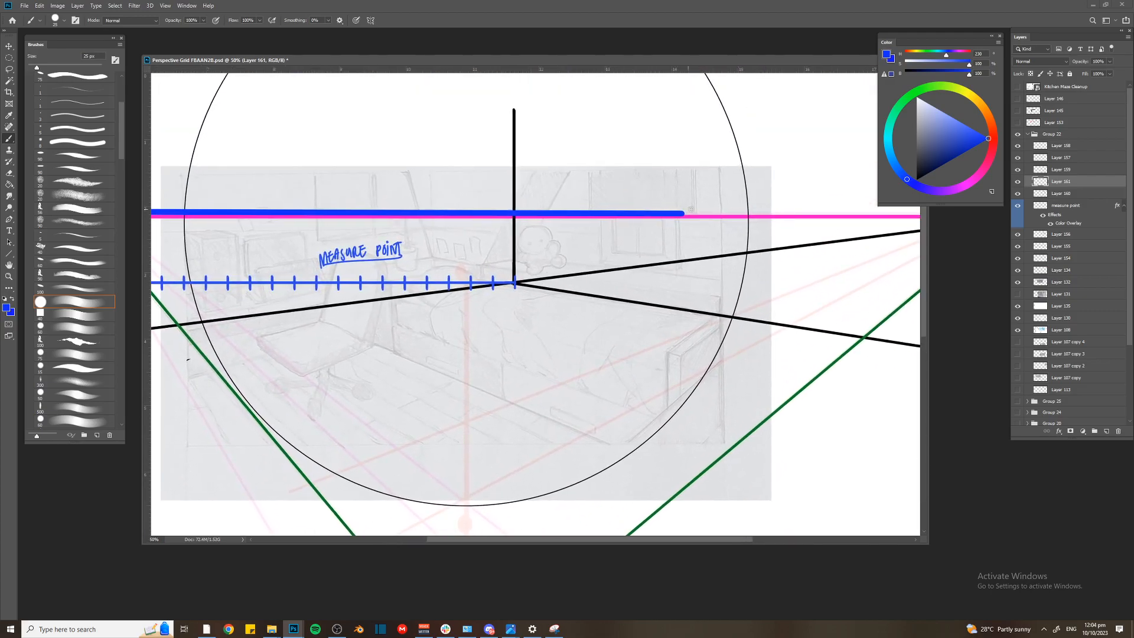
left_click(916, 179)
key("ctrl+plus")
left_click_drag(739, 168, 734, 201)
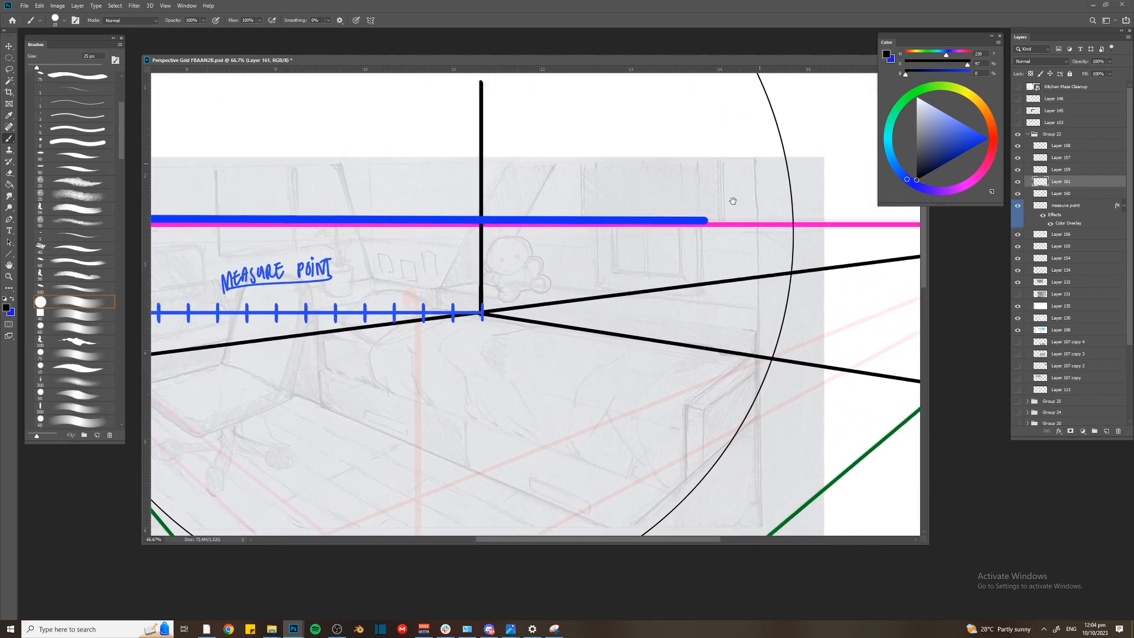
key("bracketleft")
key("bracketleft")
left_click(704, 222)
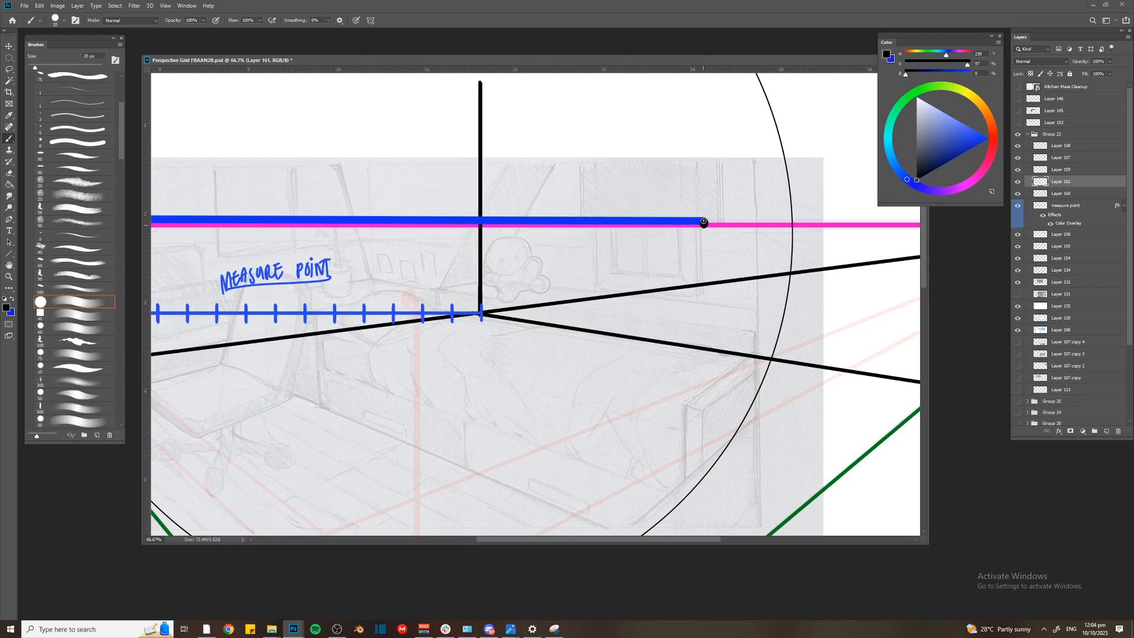
mouse_move(721, 168)
left_mouse_down()
mouse_move(711, 202)
mouse_move(729, 147)
mouse_move(746, 163)
left_mouse_up()
Handwrite the blue label "MP1" above the arrow and circle it
left_click(988, 138)
left_click_drag(744, 147, 746, 157)
key("ctrl+minus")
key("ctrl+minus")
key("ctrl+minus")
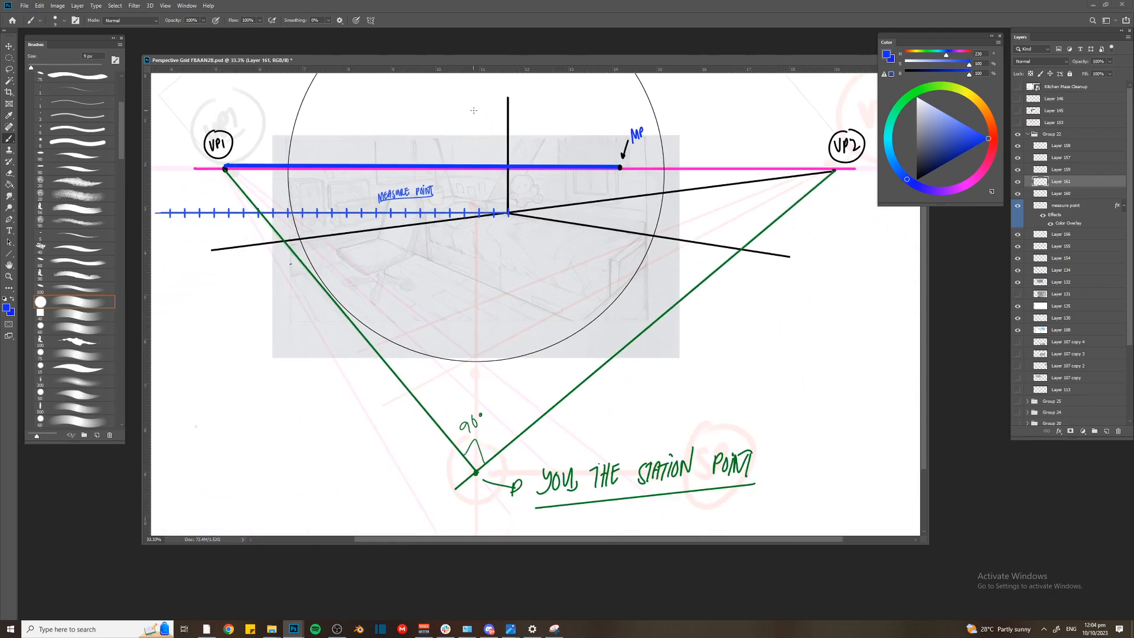
left_click_drag(645, 127, 644, 139)
mouse_move(643, 117)
left_mouse_down()
mouse_move(635, 153)
mouse_move(644, 117)
left_mouse_up()
Delete the thick blue line from the horizon and erase its remnants near the MP1 dot
key("l")
mouse_move(603, 153)
left_mouse_down()
mouse_move(378, 310)
mouse_move(221, 138)
mouse_move(279, 107)
left_mouse_up()
key("Delete")
key("ctrl+d")
key("e")
left_click_drag(613, 163, 613, 166)
On a new layer, draw a straight blue line from VP2 to the station point
key("ctrl+shift+n")
key("Return")
key("u")
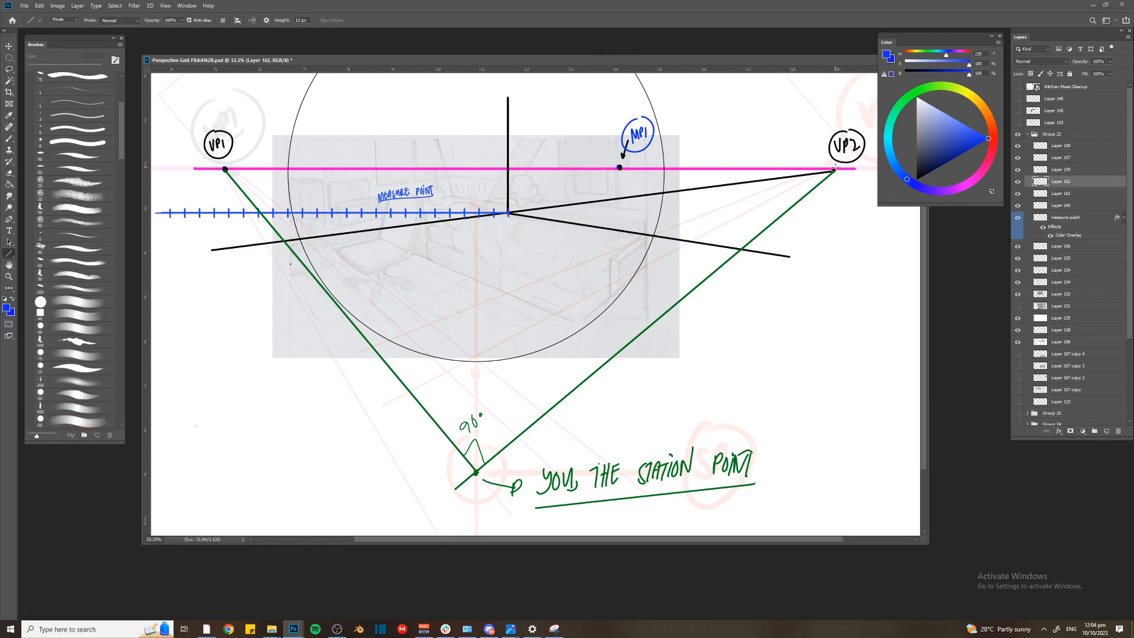
left_click_drag(833, 171, 476, 473)
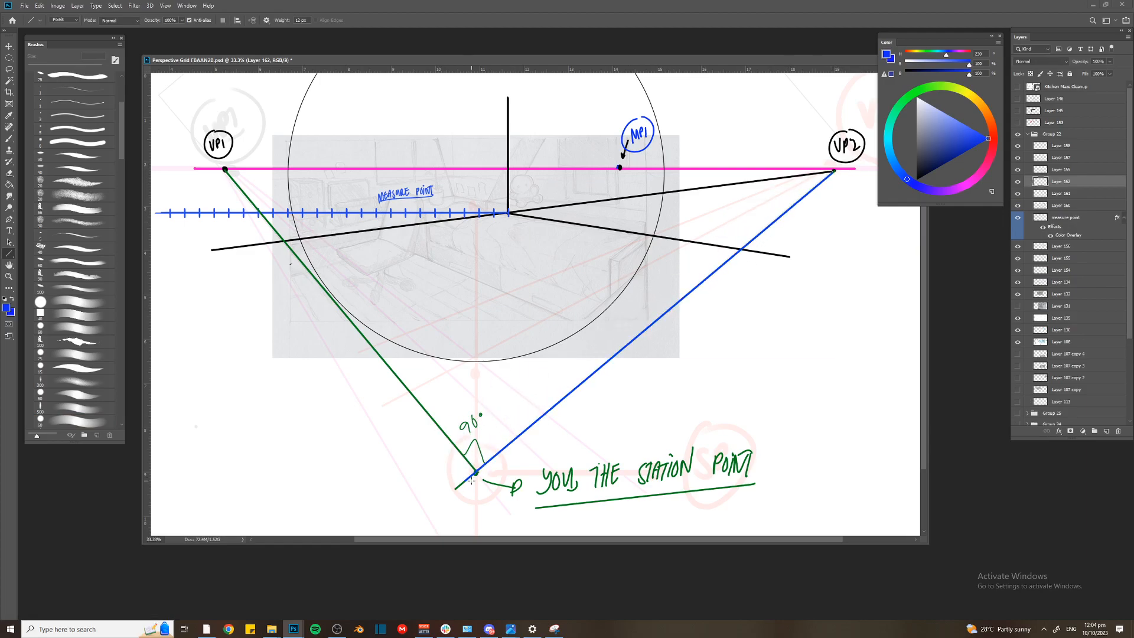
key("b")
Transform the blue line slightly so that its upper end meets VP2
key("ctrl+t")
left_click(557, 228)
key("ctrl+t")
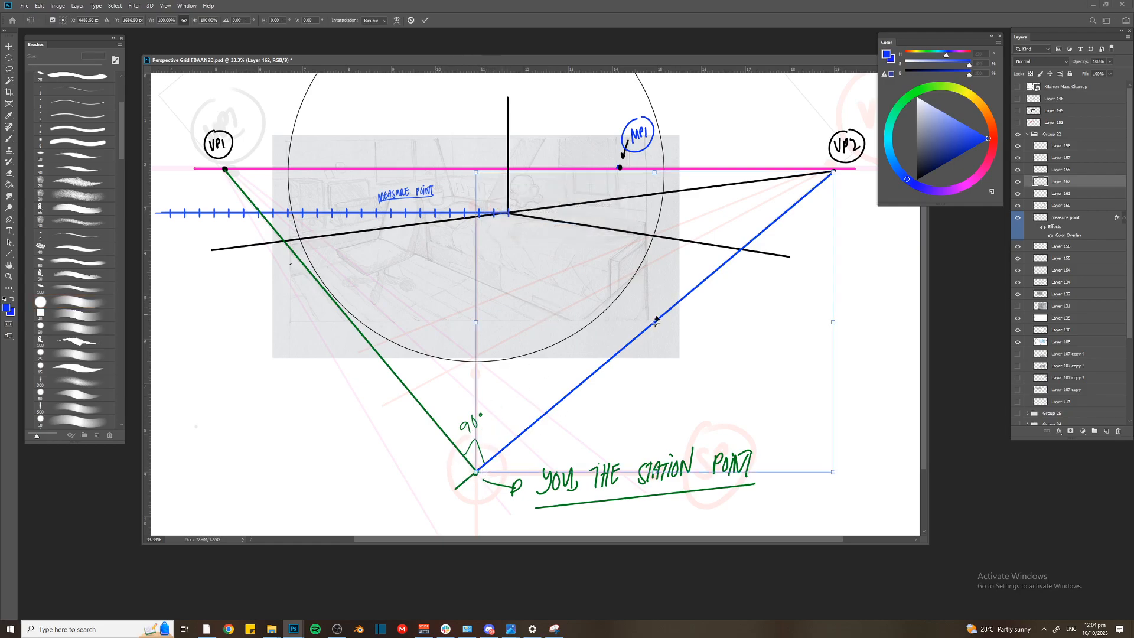
key("Return")
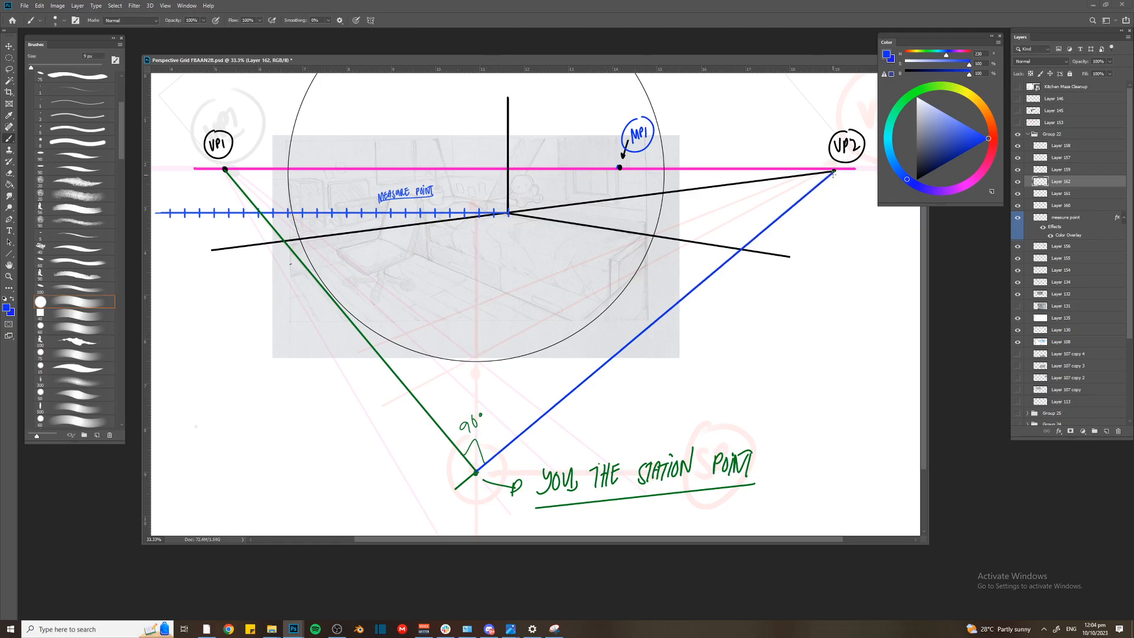
key("ctrl+t")
left_click_drag(835, 171, 834, 169)
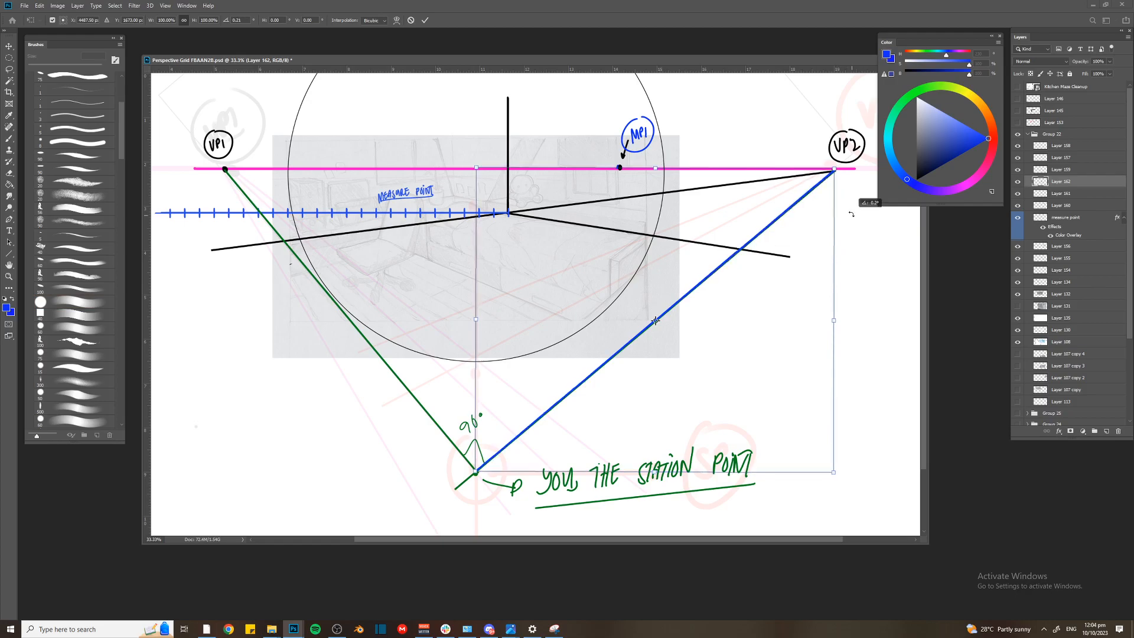
key("Return")
Rotate the blue line about VP2 until it lies along the horizon line
key("ctrl+t")
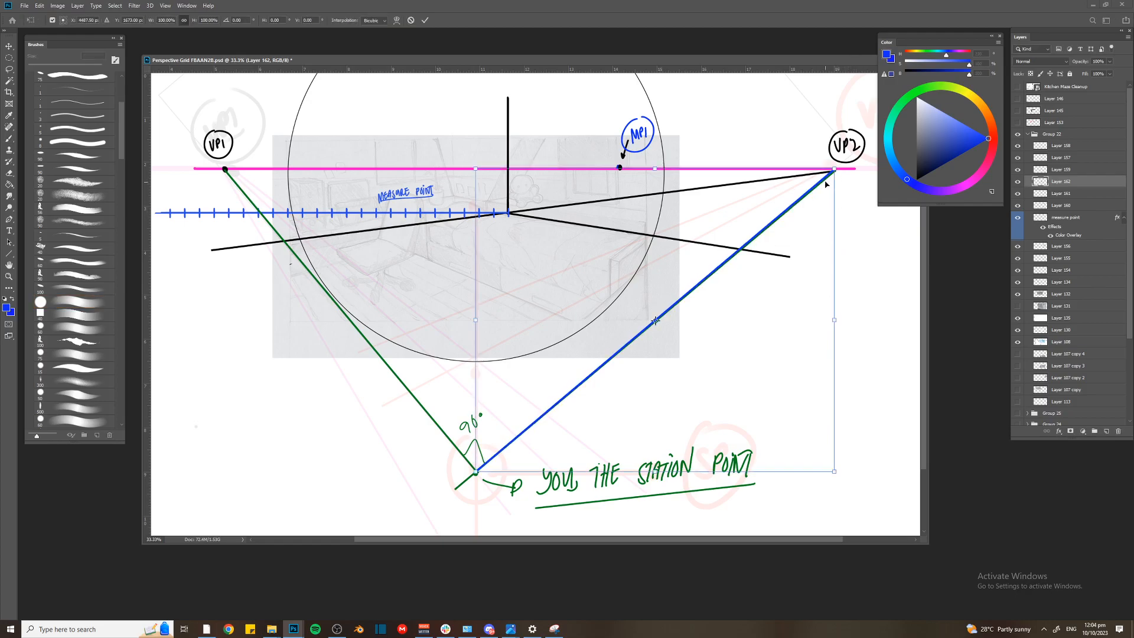
left_click_drag(657, 320, 834, 169)
left_click_drag(480, 483, 404, 184)
key("Return")
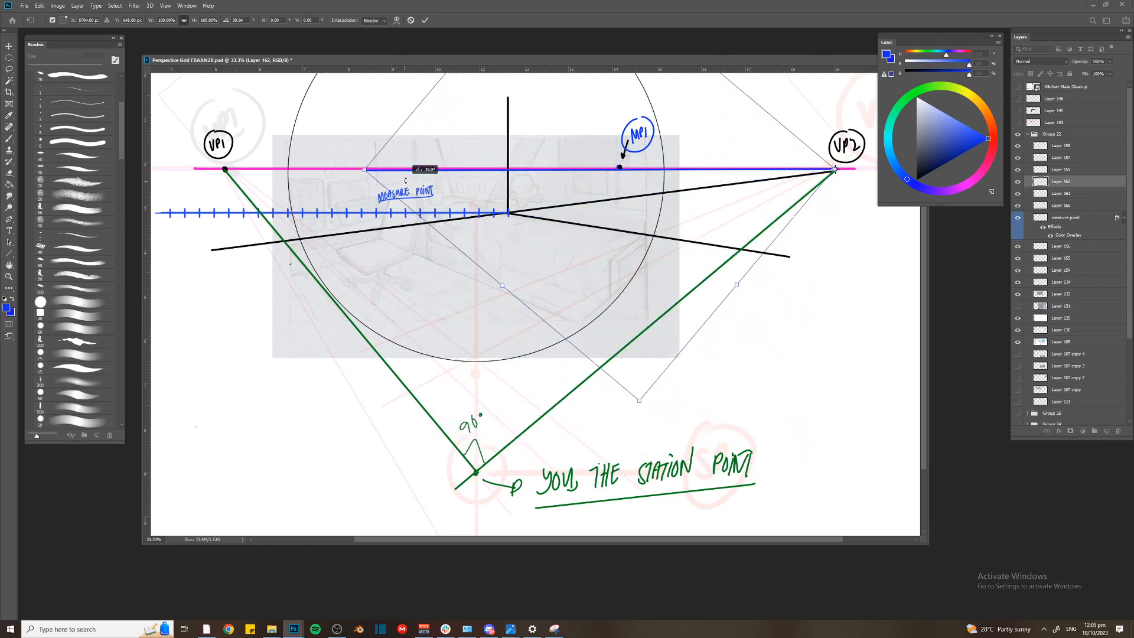
key("b")
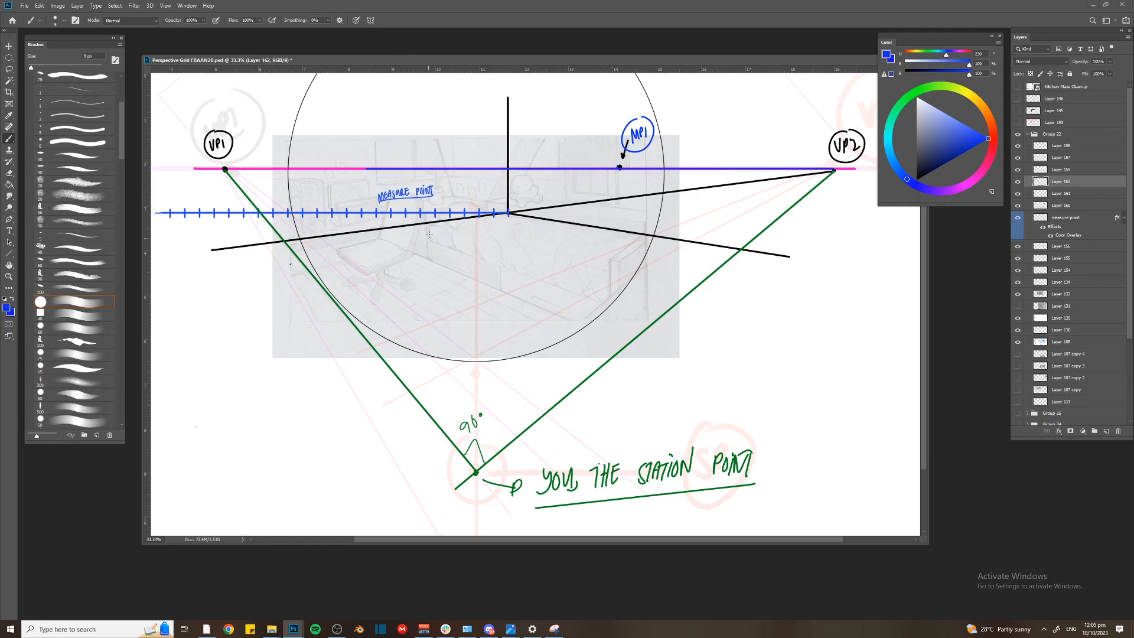
Mark the rotated line's end on the horizon with a black dot and label it with a circled blue "MP2"
key("ctrl+plus")
left_click_drag(378, 167, 413, 268)
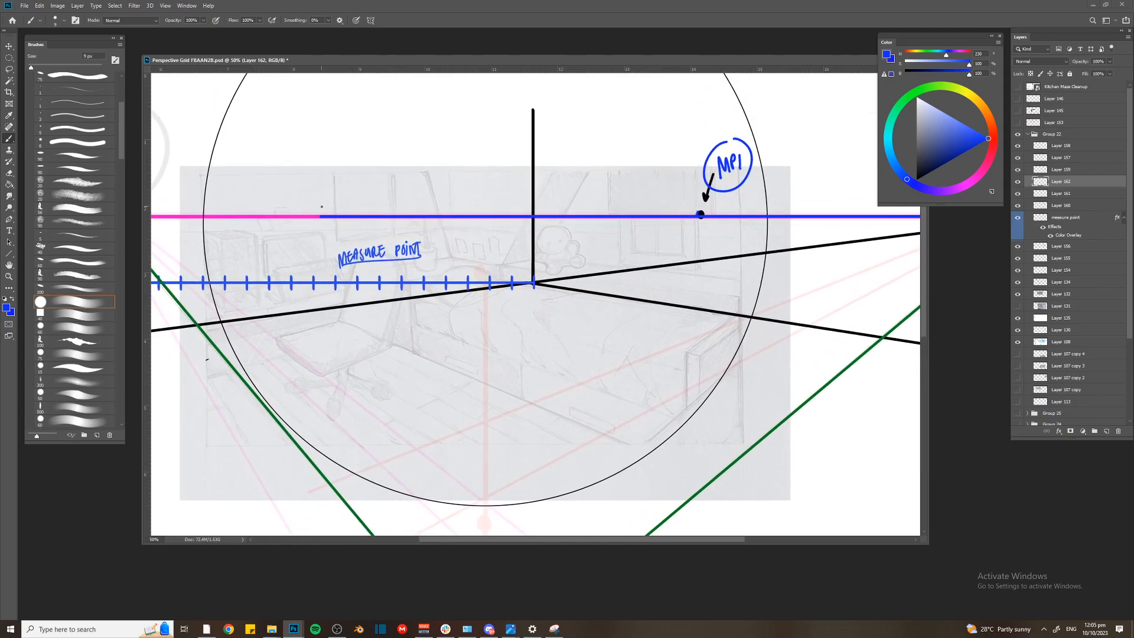
left_click(916, 179)
left_click(989, 139)
key("bracketleft")
mouse_move(315, 175)
left_mouse_down()
mouse_move(319, 157)
mouse_move(325, 172)
left_mouse_up()
left_click_drag(328, 170, 333, 161)
mouse_move(338, 151)
left_mouse_down()
mouse_move(350, 162)
mouse_move(341, 137)
left_mouse_up()
key("ctrl+minus")
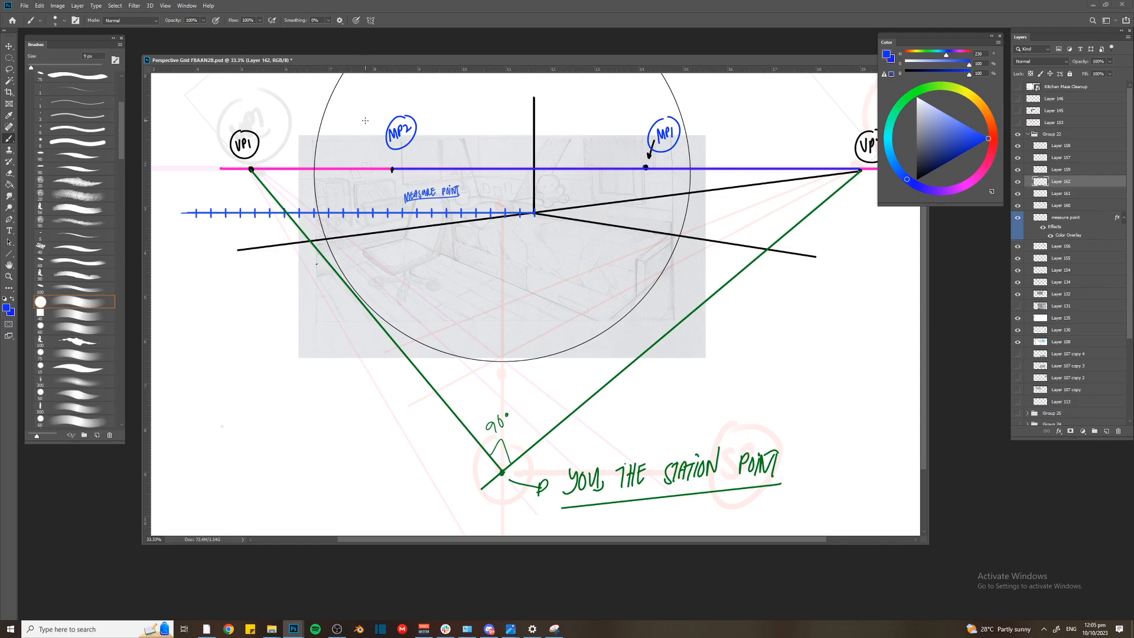
Select and delete the blue line along the horizon, keeping the MP2 dot and label
key("l")
mouse_move(417, 171)
left_mouse_down()
mouse_move(704, 105)
mouse_move(422, 83)
left_mouse_up()
key("Delete")
key("ctrl+d")
left_click_drag(410, 166, 397, 165)
key("Delete")
left_click(404, 154)
key("Return")
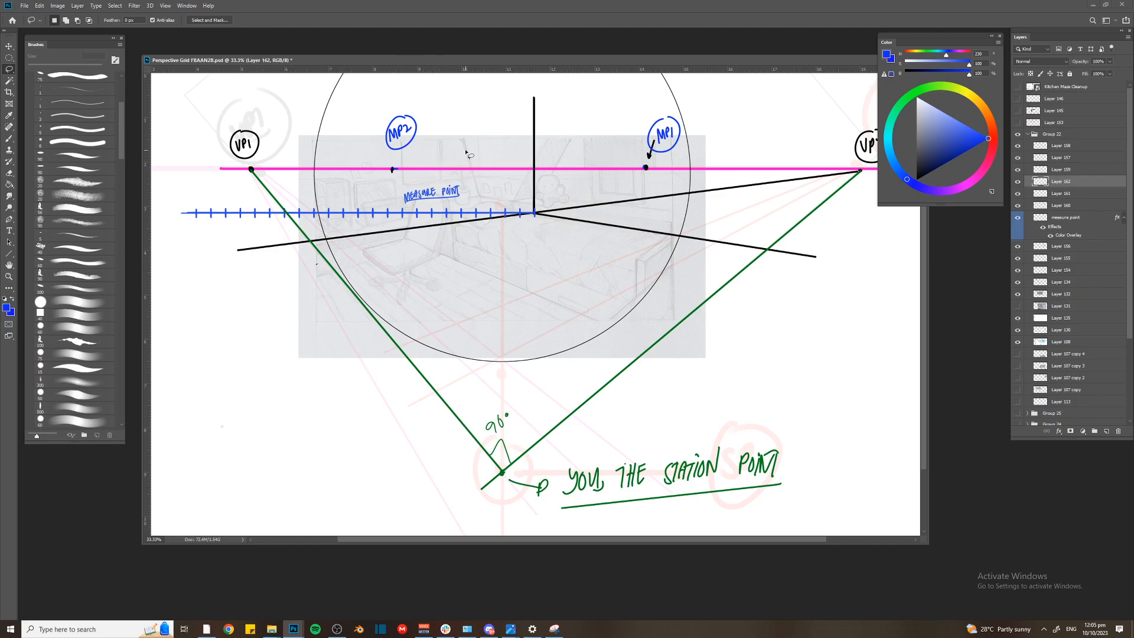
Select the circled MP2 label and move it closer to its dot on the horizon
key("ctrl+plus")
mouse_move(516, 222)
left_mouse_down()
mouse_move(570, 258)
mouse_move(592, 301)
left_mouse_up()
key("b")
left_click_drag(627, 258, 623, 274)
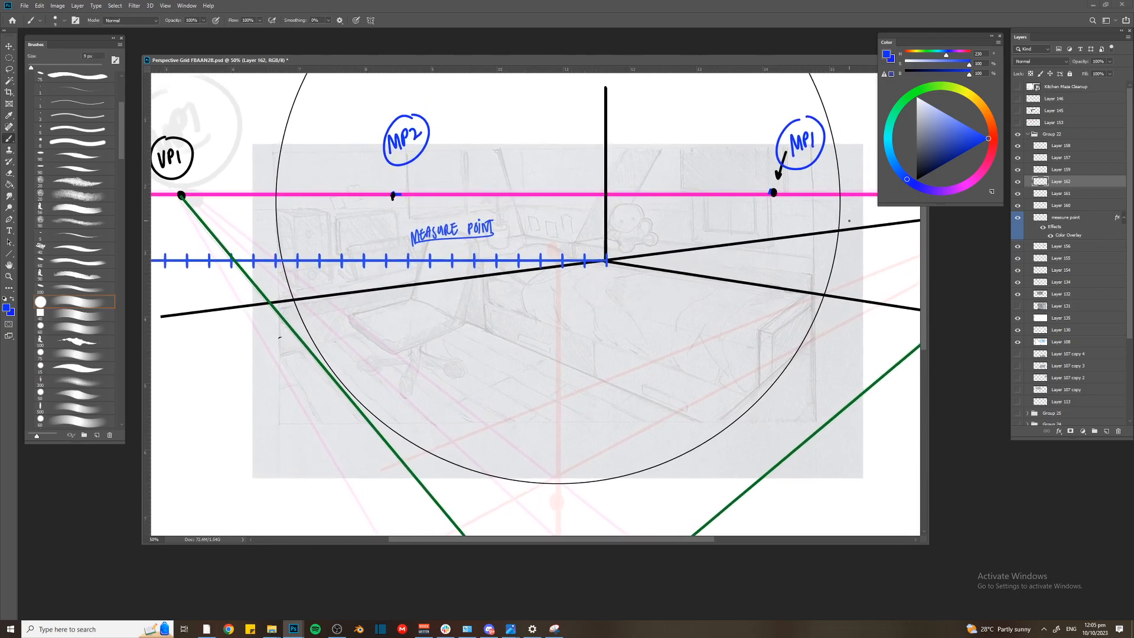
key("v")
key("l")
mouse_move(388, 114)
left_mouse_down()
mouse_move(383, 161)
mouse_move(387, 115)
left_mouse_up()
left_click_drag(393, 139, 390, 164)
key("ctrl+d")
key("Return")
key("v")
left_click_drag(379, 238, 410, 239)
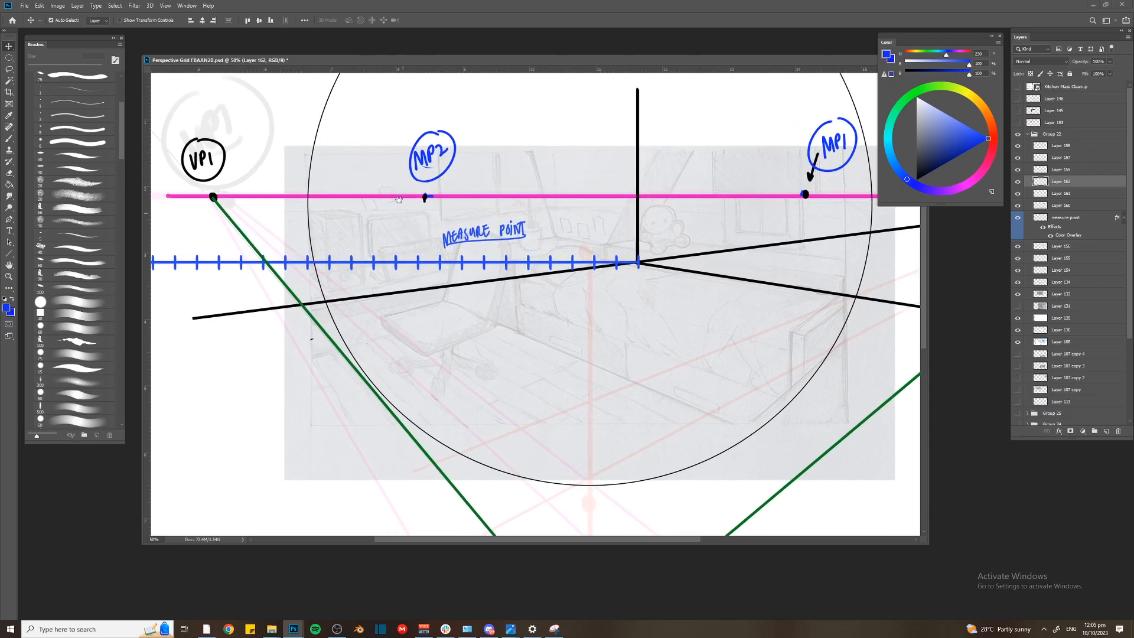
Add a new layer, select the ticked measuring line's layer and set the brush colour to red
key("ctrl+shift+n")
key("Return")
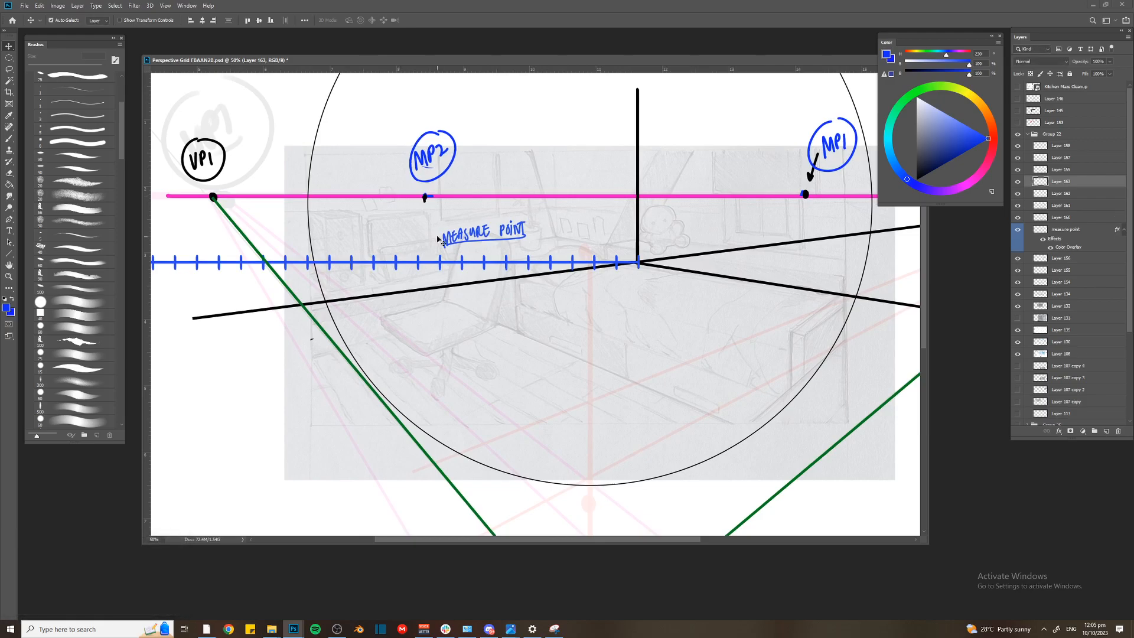
key("ctrl+plus")
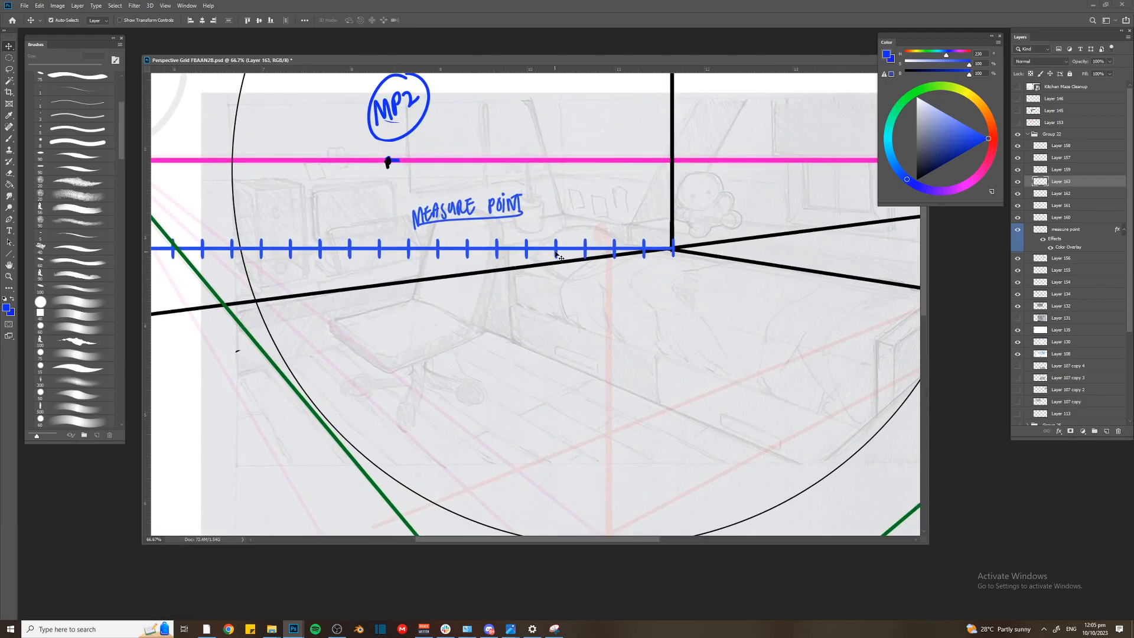
left_click(559, 252)
key("ctrl+plus")
key("b")
left_click(994, 141)
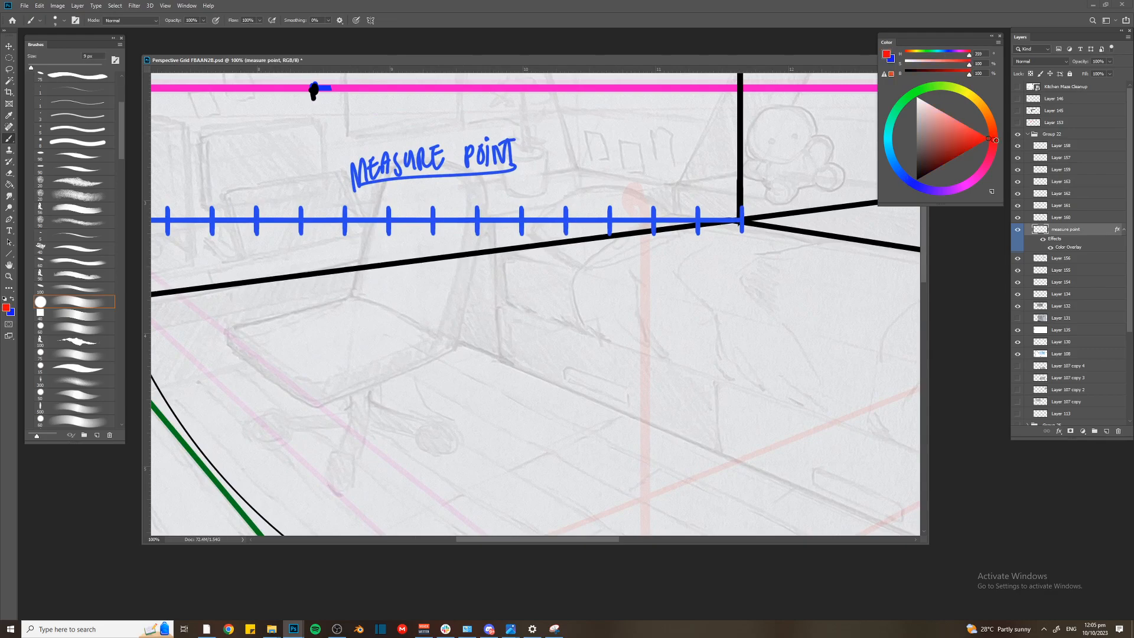
key("ctrl+plus")
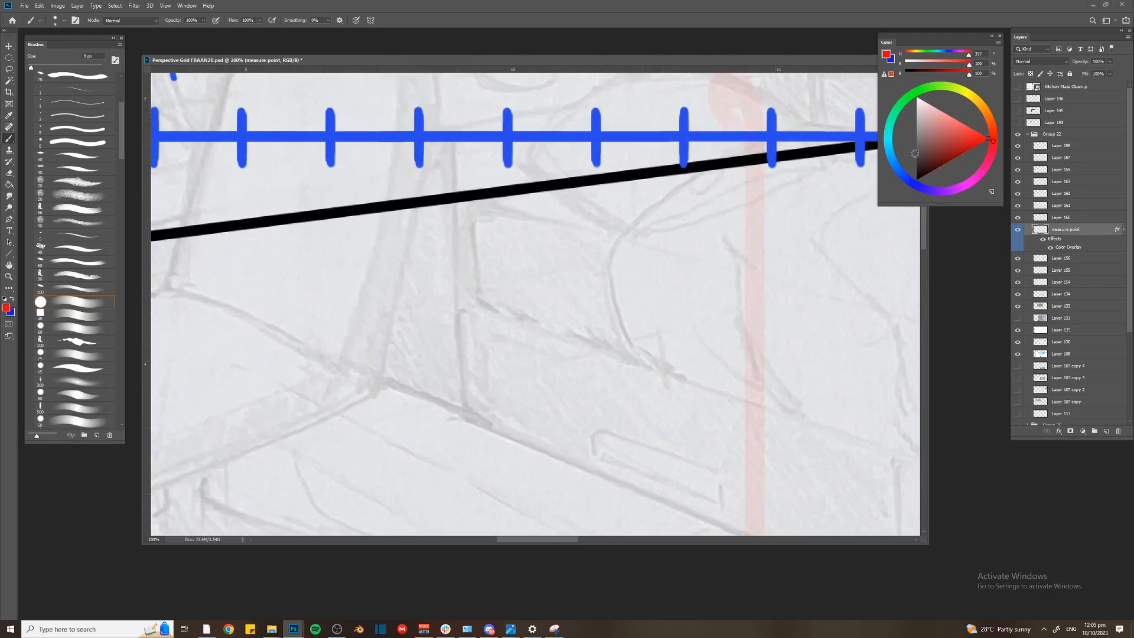
key("ctrl+minus")
key("ctrl+minus")
key("ctrl+minus")
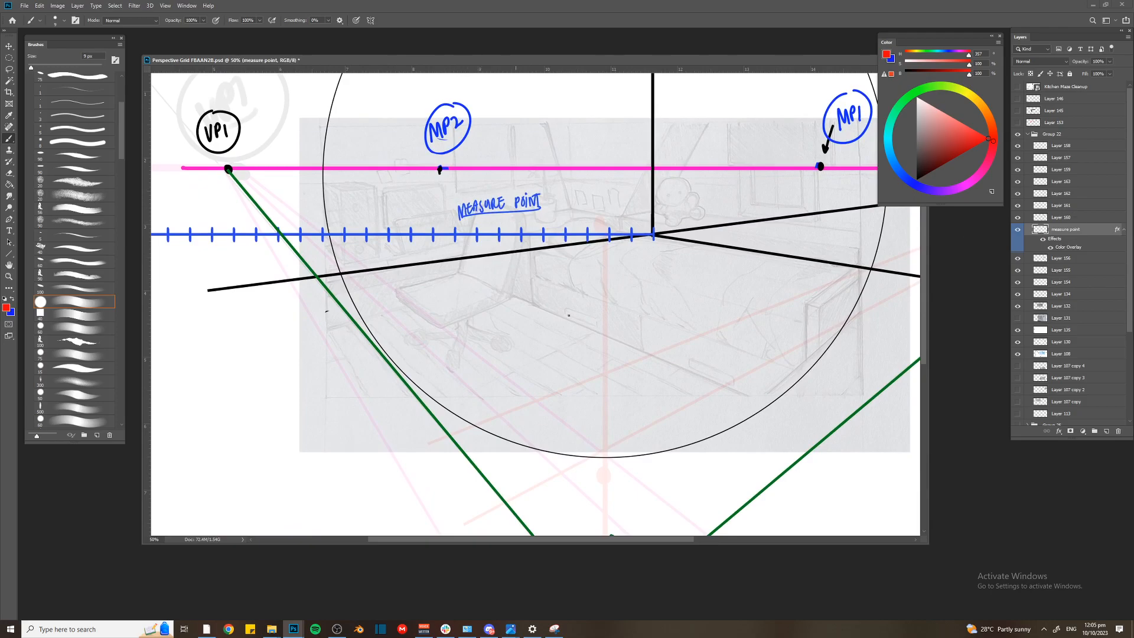
Select the MP2 label's layer and add a new layer directly above it for brushwork
key("v")
left_click(444, 172)
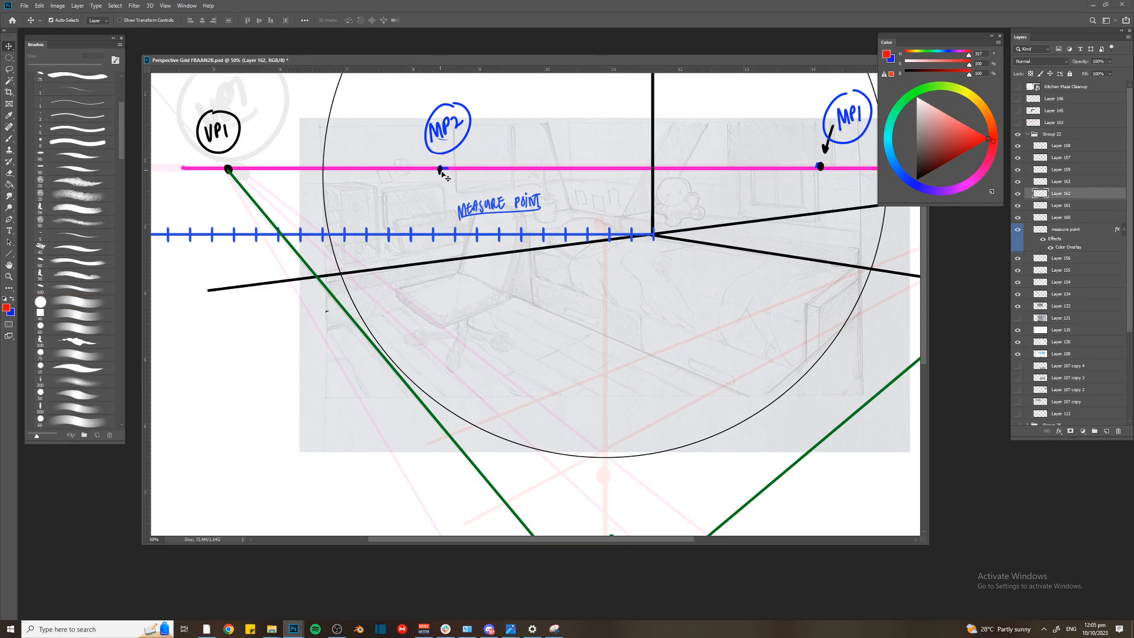
key("ctrl+shift+n")
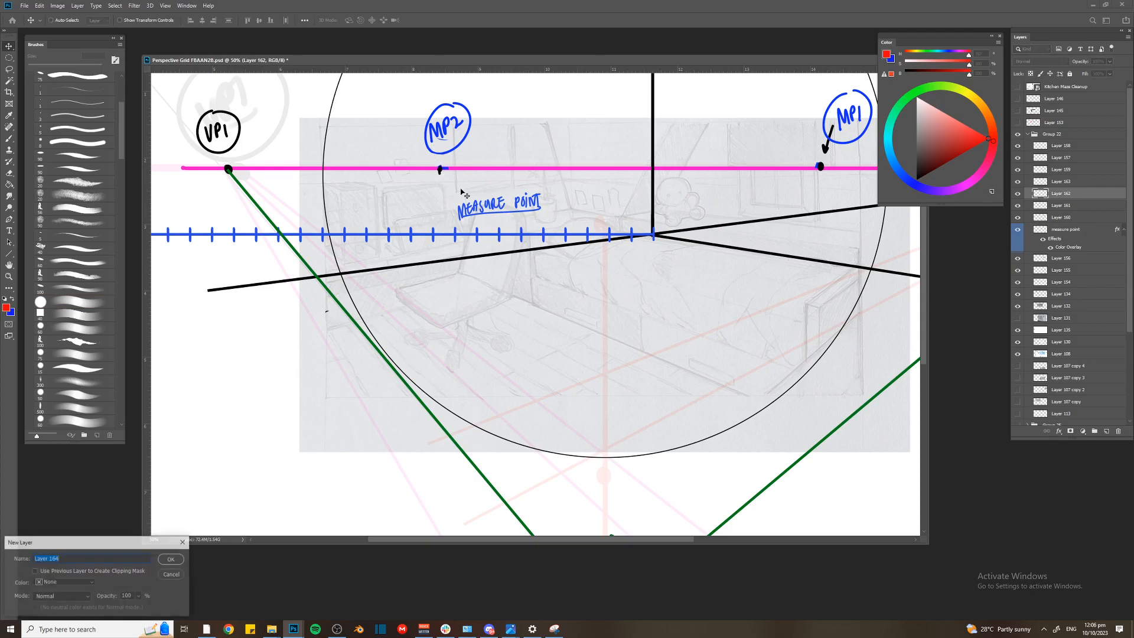
key("Return")
key("b")
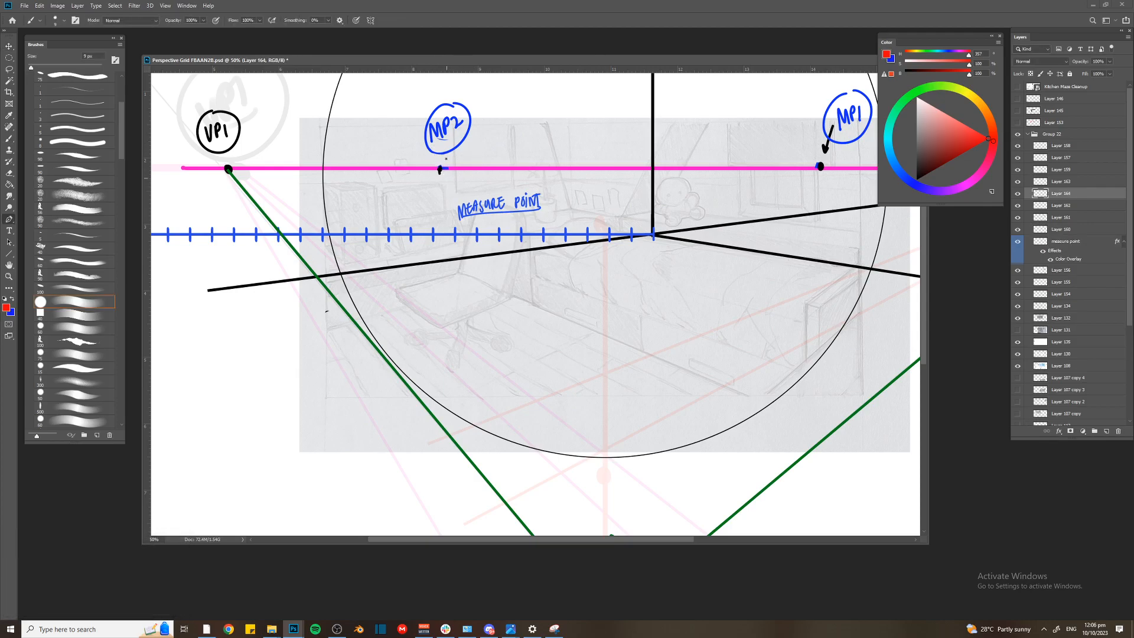
Try red lines fanning from MP2 through the measuring line into the room, and undo them
mouse_move(440, 167)
left_mouse_down()
mouse_move(479, 322)
mouse_move(507, 289)
left_mouse_up()
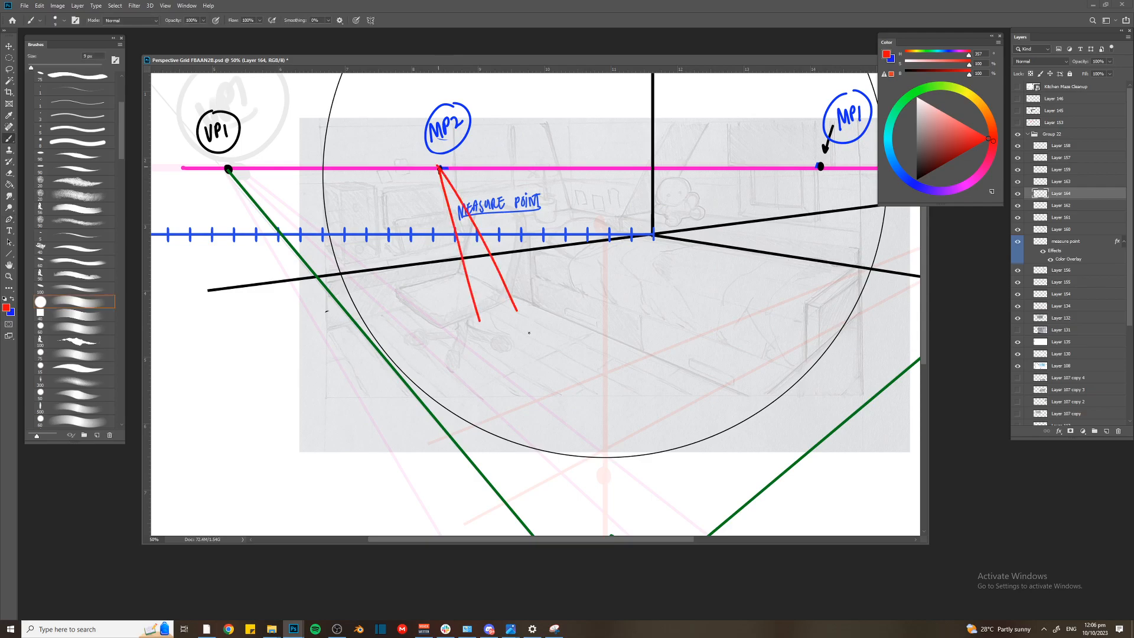
left_click_drag(439, 168, 547, 293)
key("ctrl+minus")
mouse_move(471, 169)
left_mouse_down()
mouse_move(583, 262)
mouse_move(668, 285)
left_mouse_up()
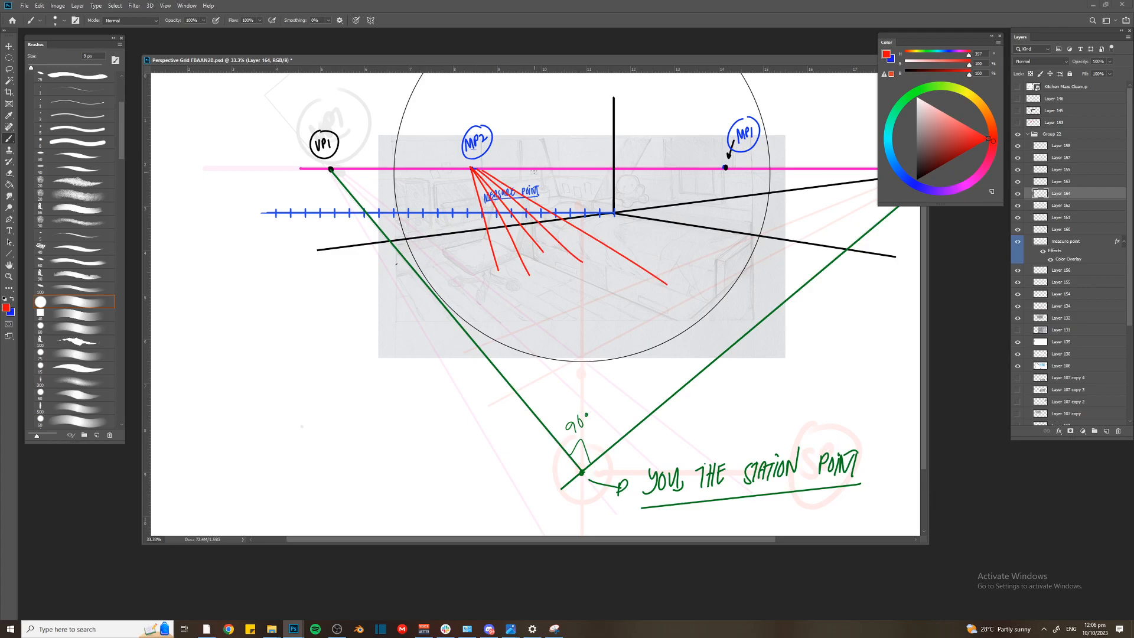
key("ctrl+z")
key("ctrl+z")
mouse_move(472, 168)
left_mouse_down()
mouse_move(589, 280)
mouse_move(608, 272)
left_mouse_up()
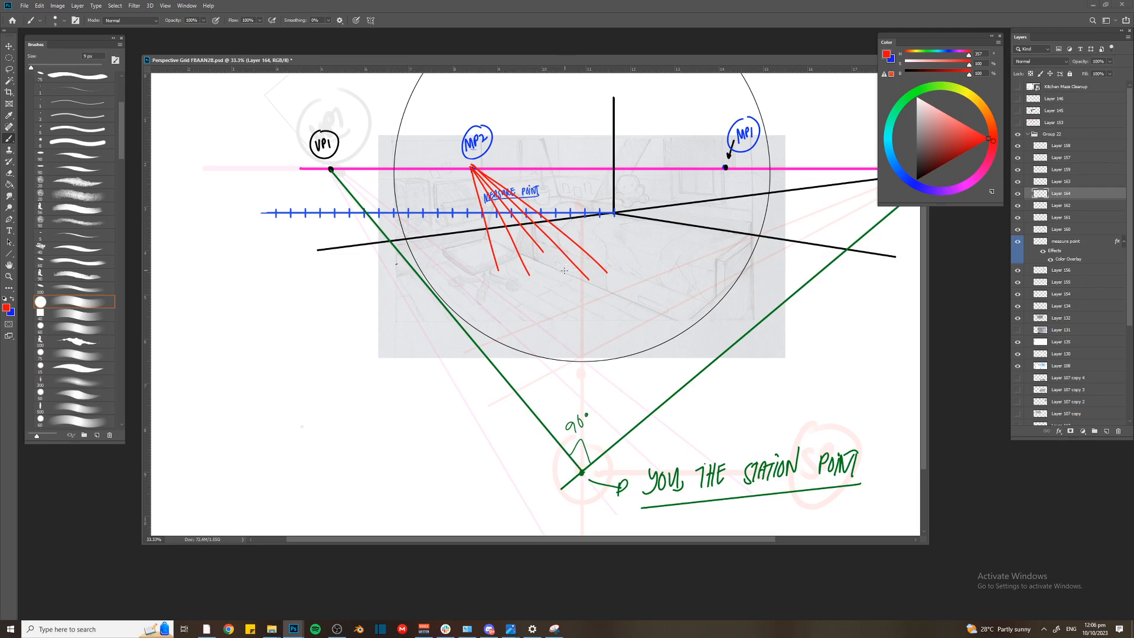
key("ctrl+z")
key("ctrl+z")
key("ctrl+z")
key("ctrl+z")
key("ctrl+z")
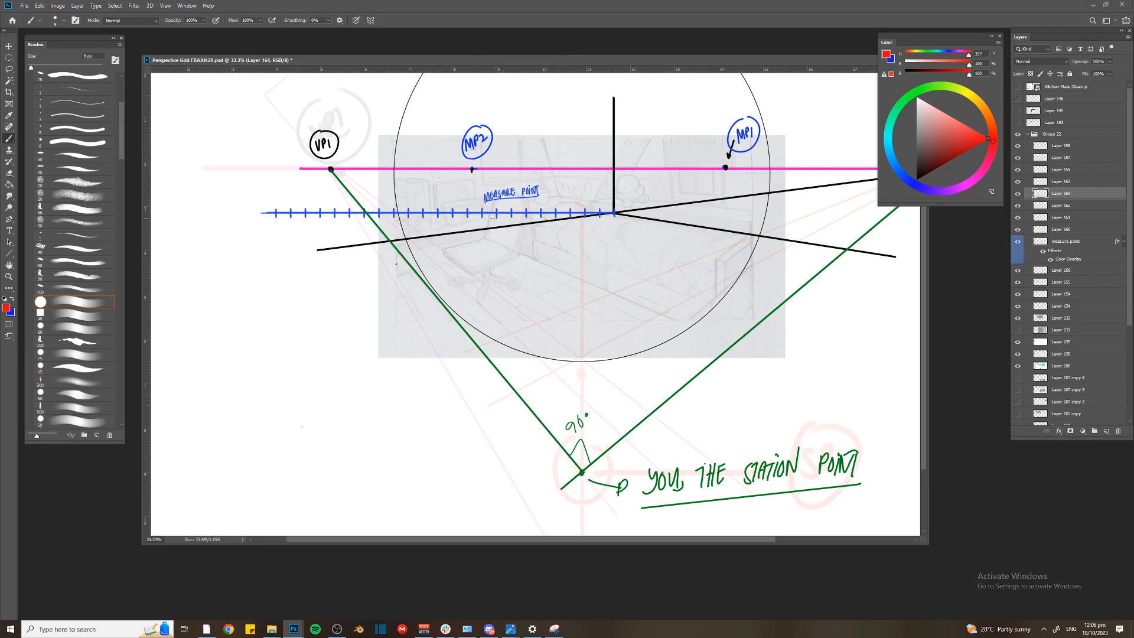
Trace the ticked measuring line in red and draw a thicker 15 px red line just below the left black wall line
scroll(534, 223, "up", 2)
mouse_move(692, 204)
left_mouse_down()
mouse_move(319, 206)
mouse_move(283, 220)
left_mouse_up()
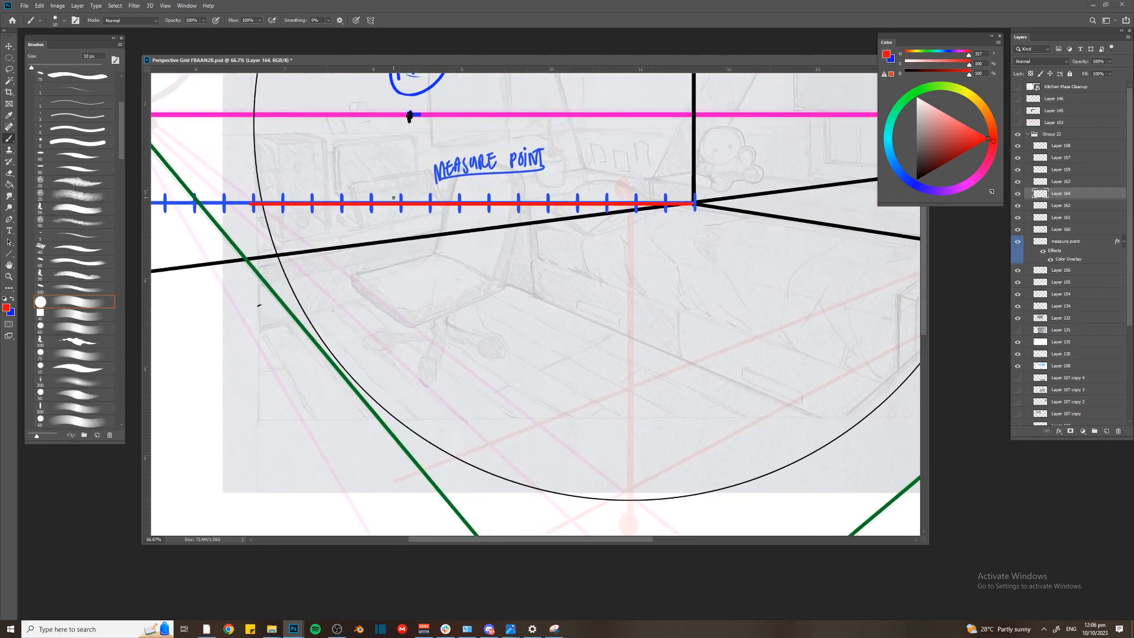
key("bracketright")
left_click(685, 210)
left_click(302, 267, "shift")
Add short red tick marks across the thicker red line, spaced closer together toward the room's corner
mouse_move(391, 267)
left_mouse_down()
mouse_move(391, 244)
mouse_move(424, 263)
left_mouse_up()
mouse_move(458, 235)
left_mouse_down()
mouse_move(457, 256)
mouse_move(481, 259)
left_mouse_up()
left_click_drag(503, 234, 505, 270)
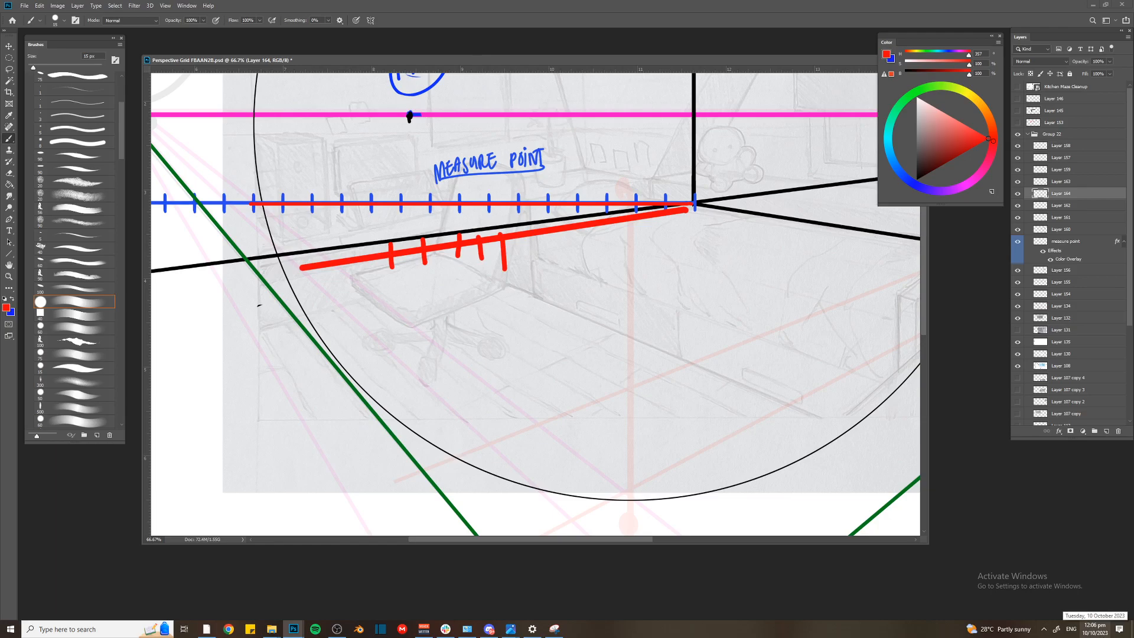
Clear the thick red line with its ticks and the red tracing over the blue measuring line
key("ctrl+minus")
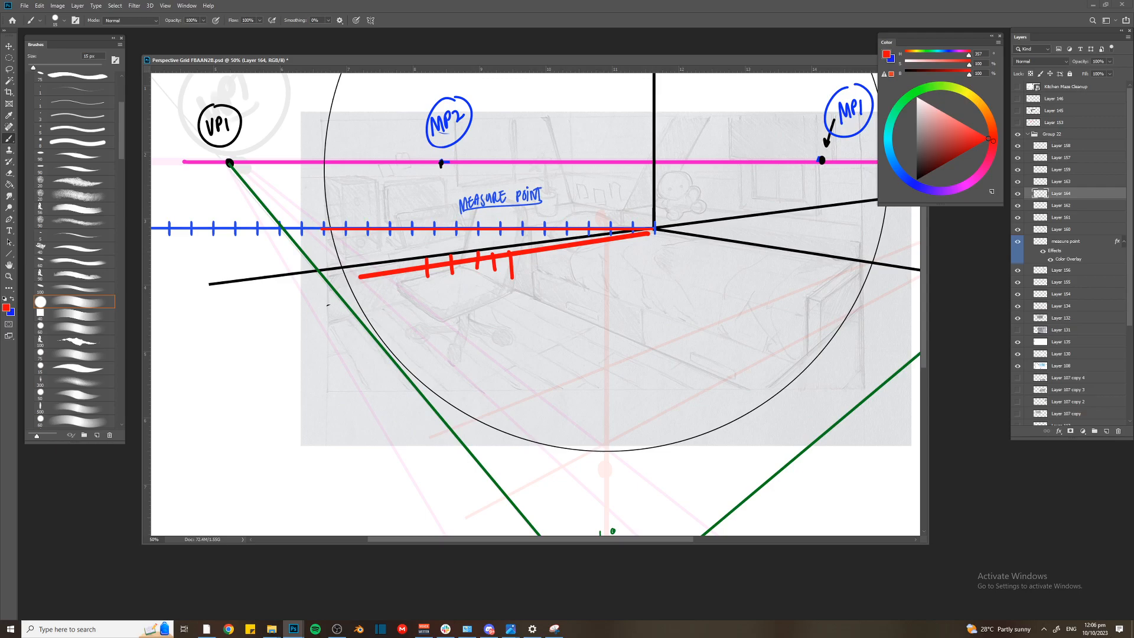
key("ctrl+z")
key("ctrl+z")
key("ctrl+z")
key("ctrl+z")
key("ctrl+z")
key("ctrl+z")
left_click_drag(438, 147, 442, 141)
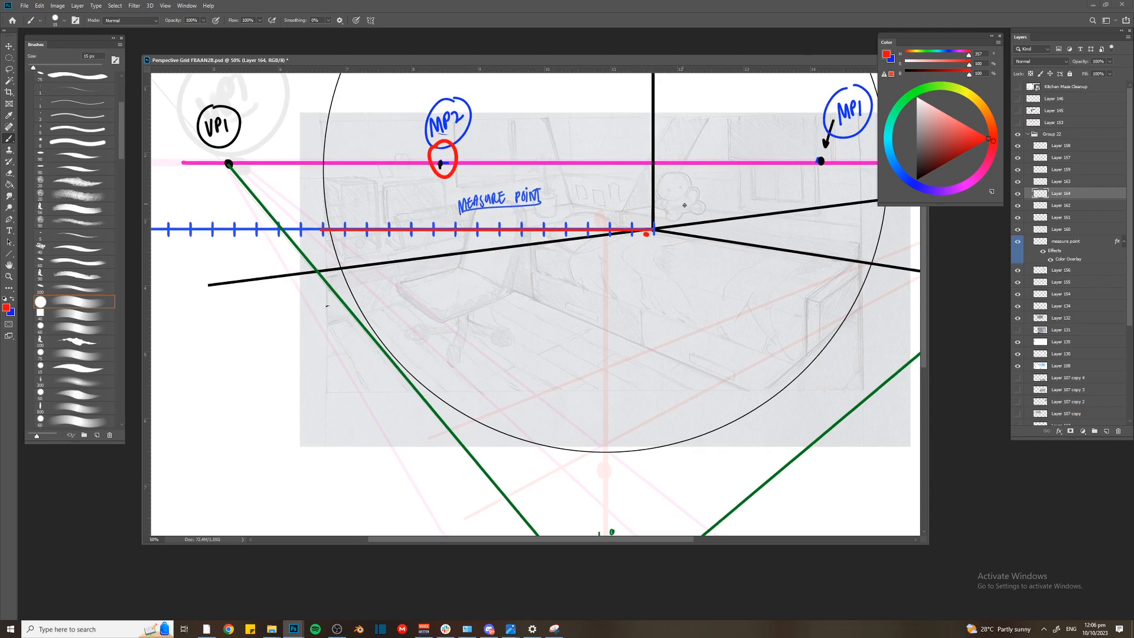
key("ctrl+z")
key("e")
left_click(645, 238)
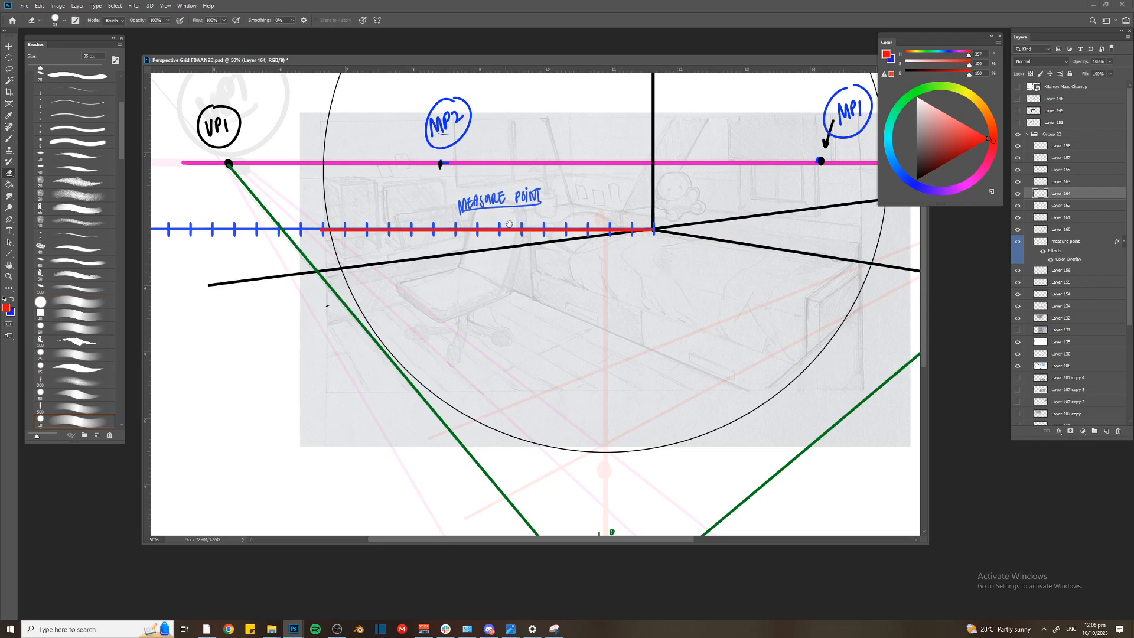
left_click_drag(525, 225, 529, 249)
key("ctrl+z")
key("ctrl+z")
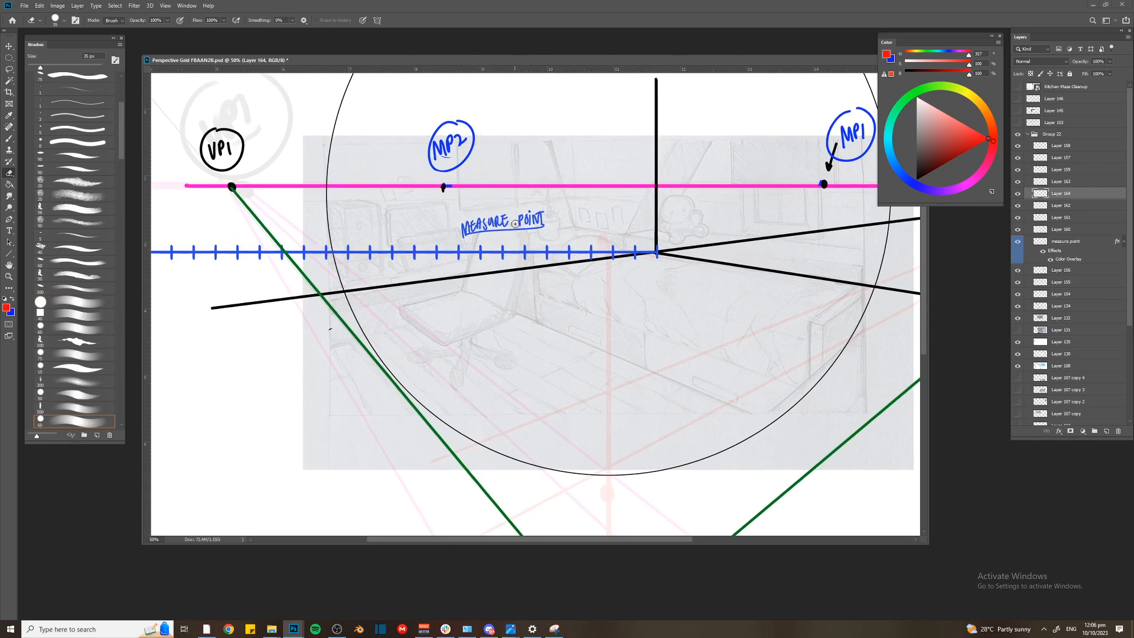
Draw a straight path from MP2 through the first measuring-line tick on its corner side, stroke it red, and dot that tick in black
key("p")
key("ctrl+plus")
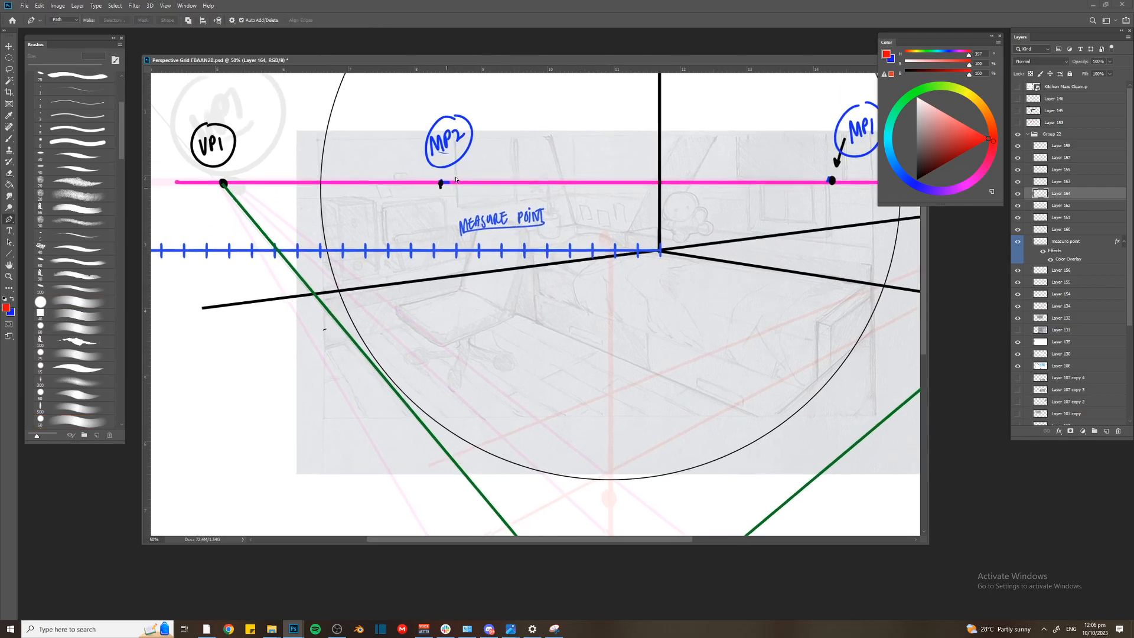
left_click(386, 189)
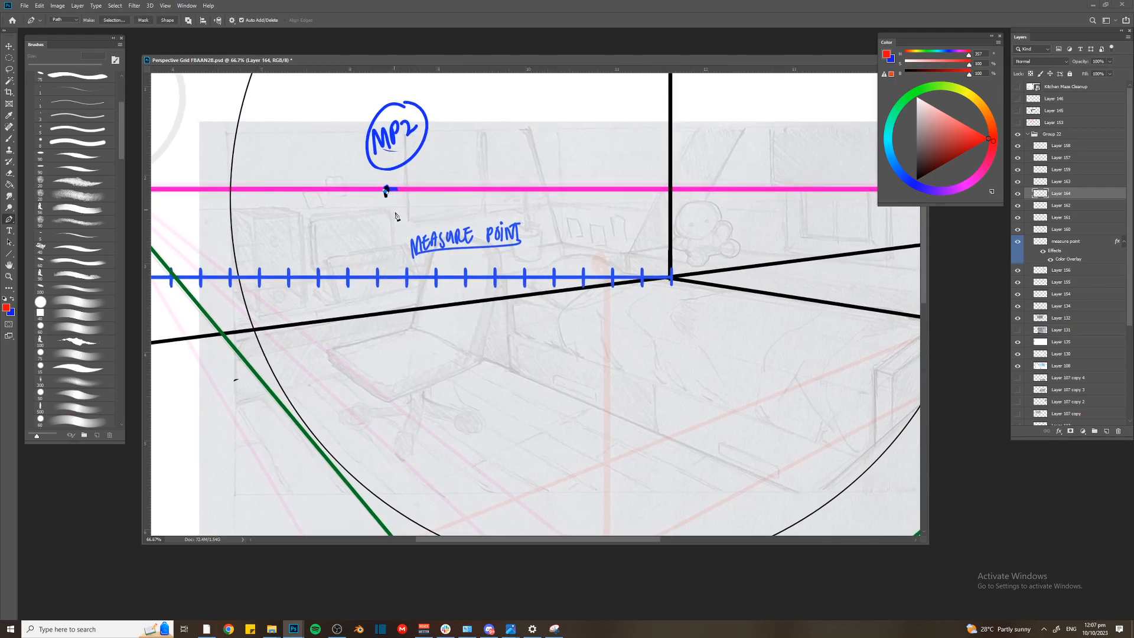
left_click(440, 381)
left_click_drag(441, 381, 438, 406)
key("ctrl+plus")
key("b")
key("Return")
key("ctrl+z")
key("bracketleft")
key("bracketleft")
key("Return")
left_click(916, 179)
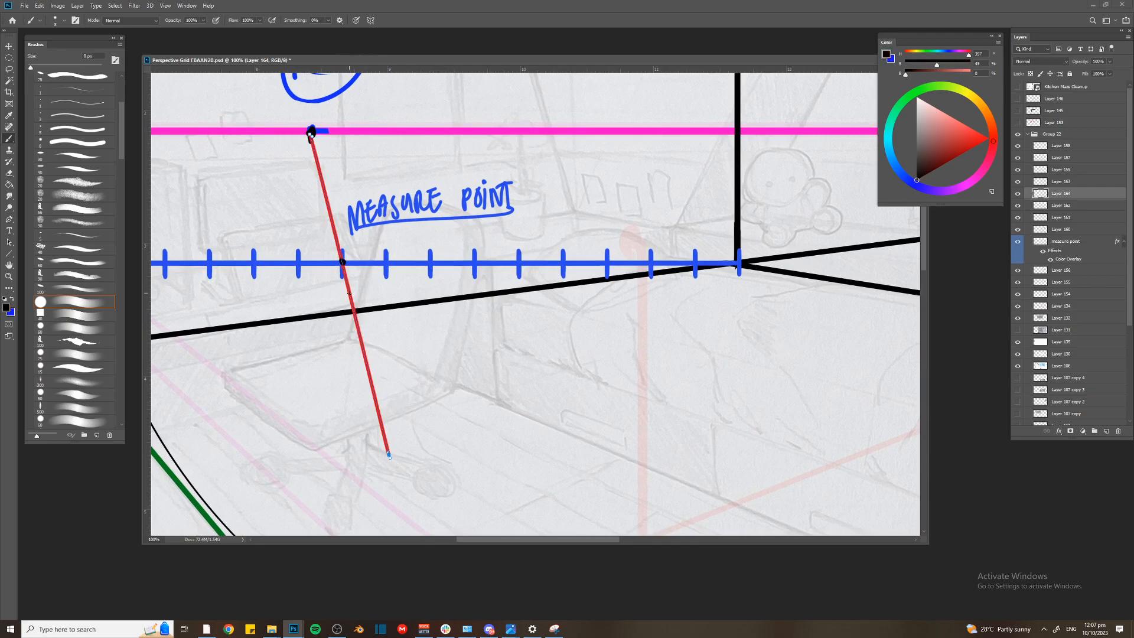
Set the brush back to red and stroke a thinner line from MP2 through the next tick toward the room's corner
left_click_drag(388, 455, 482, 428)
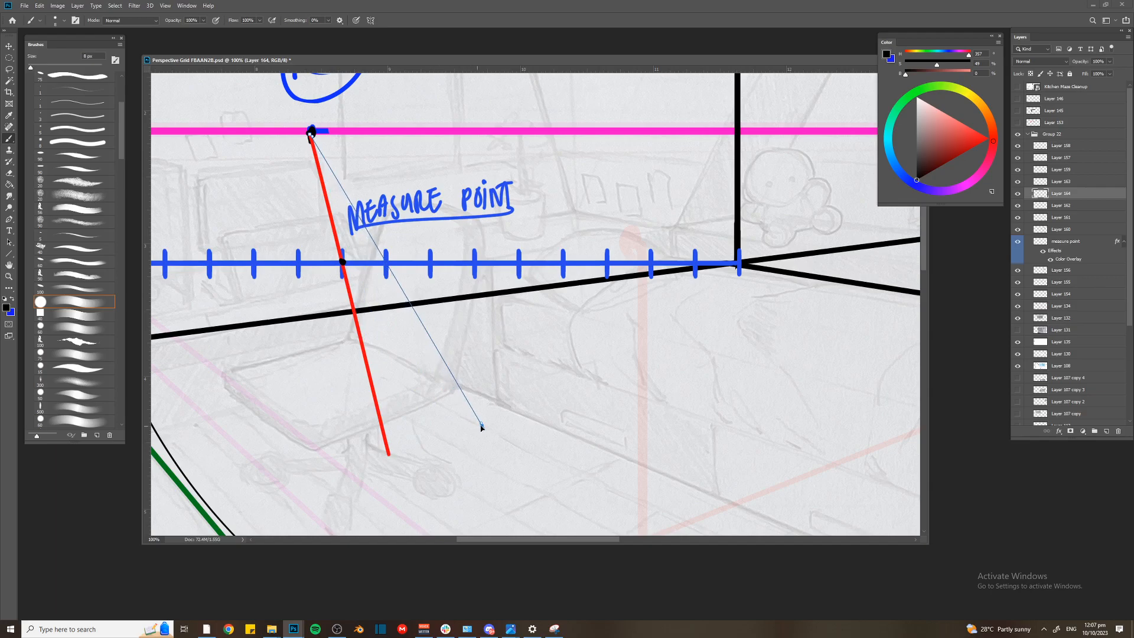
left_click_drag(960, 160, 1005, 143)
key("Return")
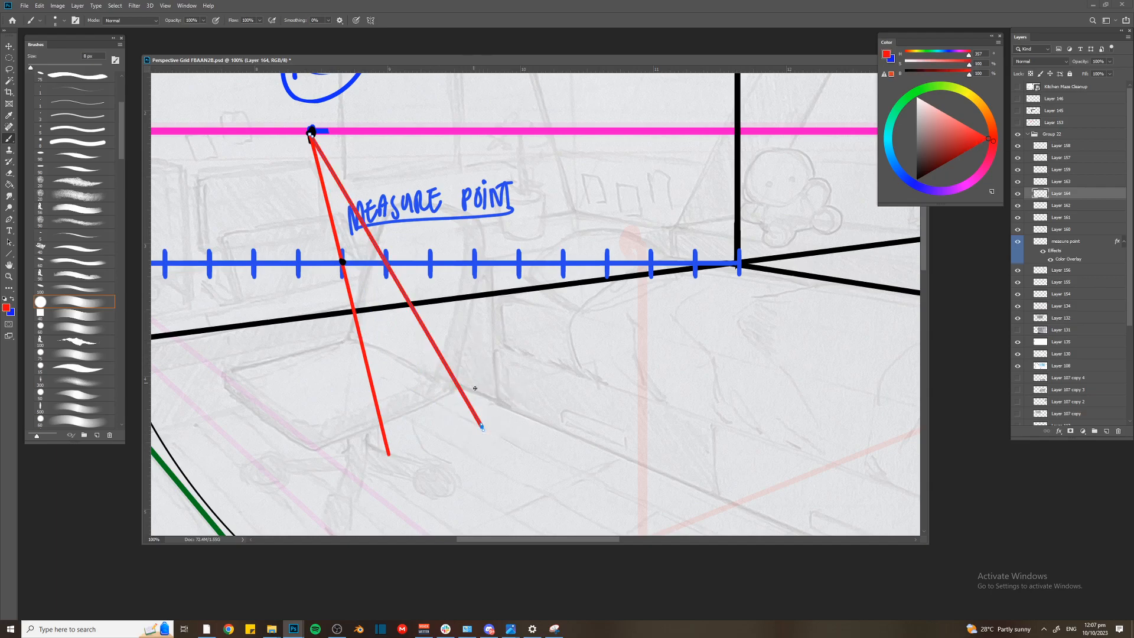
key("ctrl+z")
left_click(481, 424, "shift")
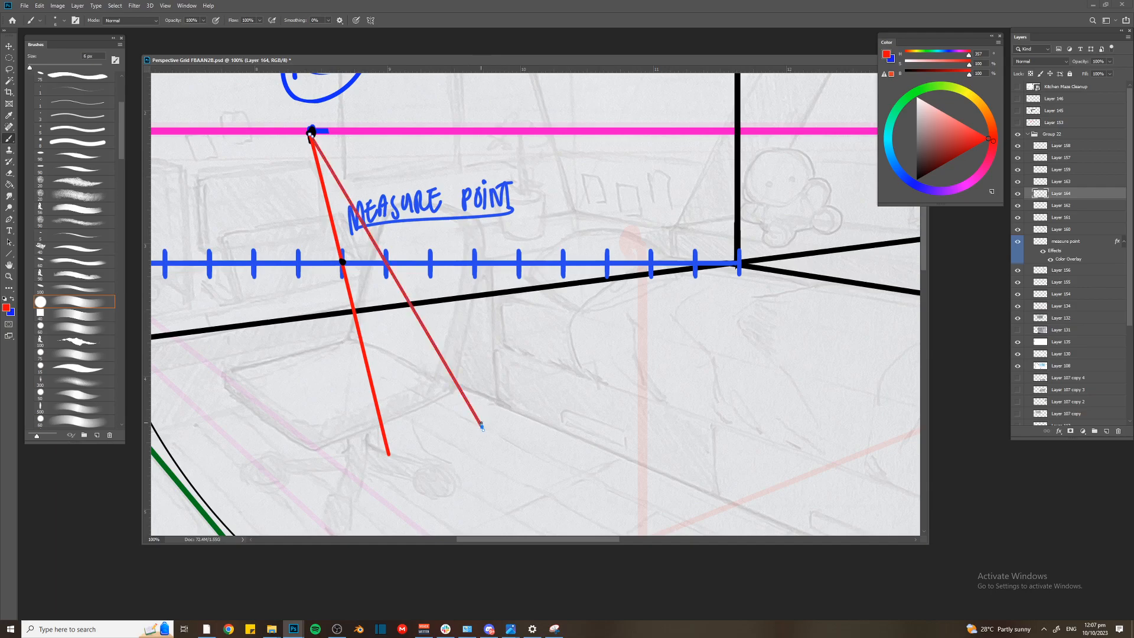
Reselect the red lines' layer, Layer 164, and stroke a third line from MP2 through the following tick
left_click_drag(483, 427, 543, 407)
key("ctrl+z")
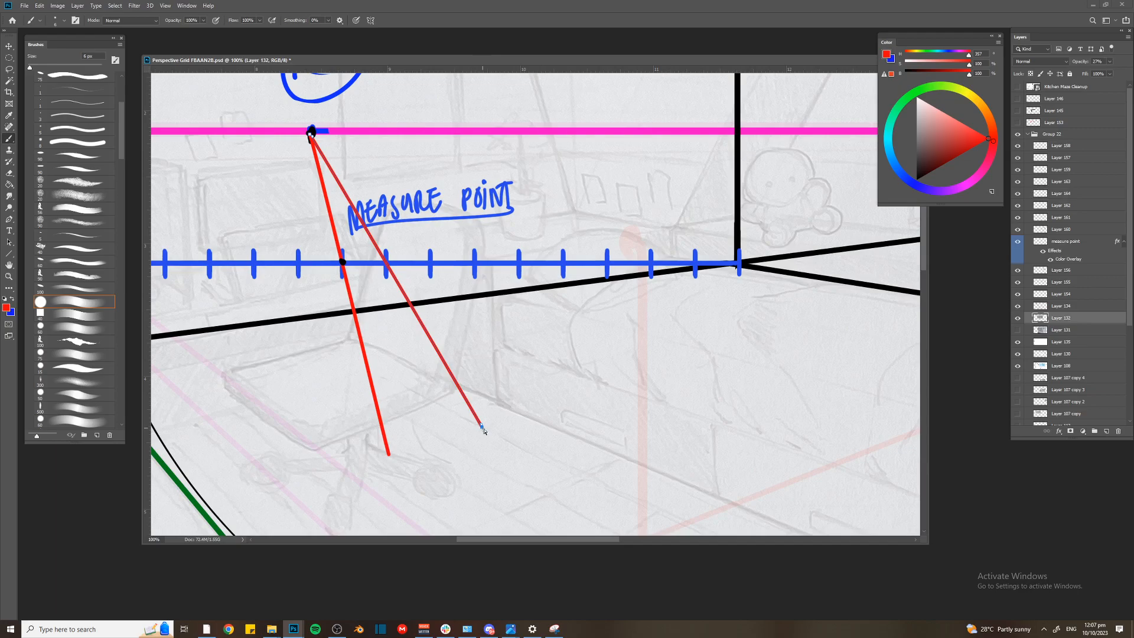
key("v")
left_click(414, 315)
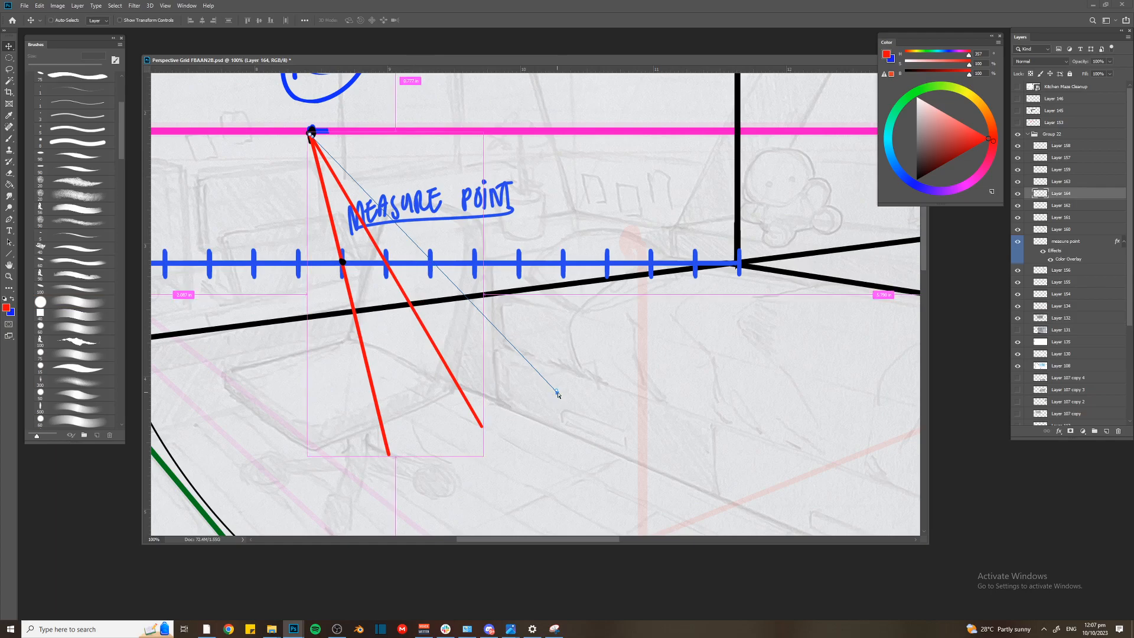
key("ctrl")
left_click(557, 391, "shift")
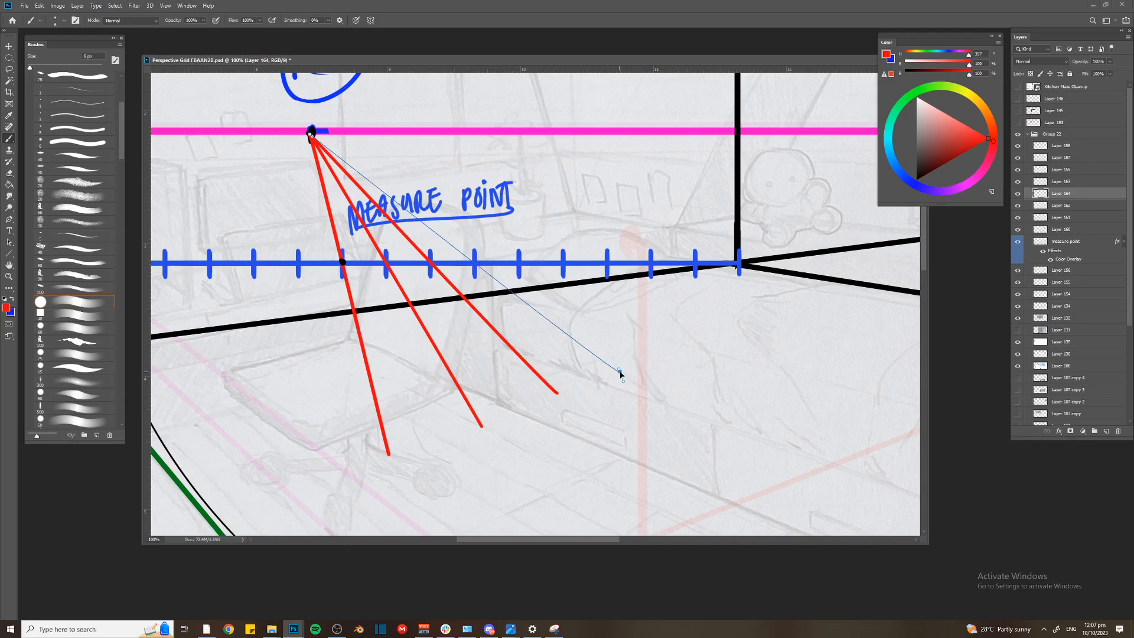
Mark the fan lines' crossings on the black wall line with short red ticks, and stroke a fourth line from MP2
key("ctrl+plus")
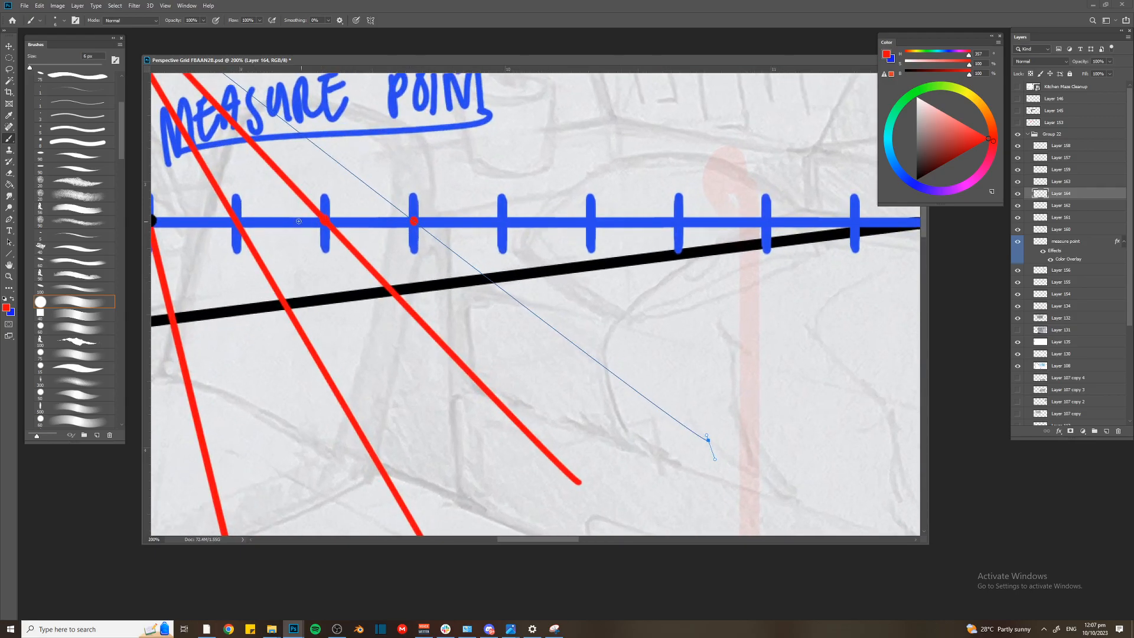
scroll(482, 281, "left", 5)
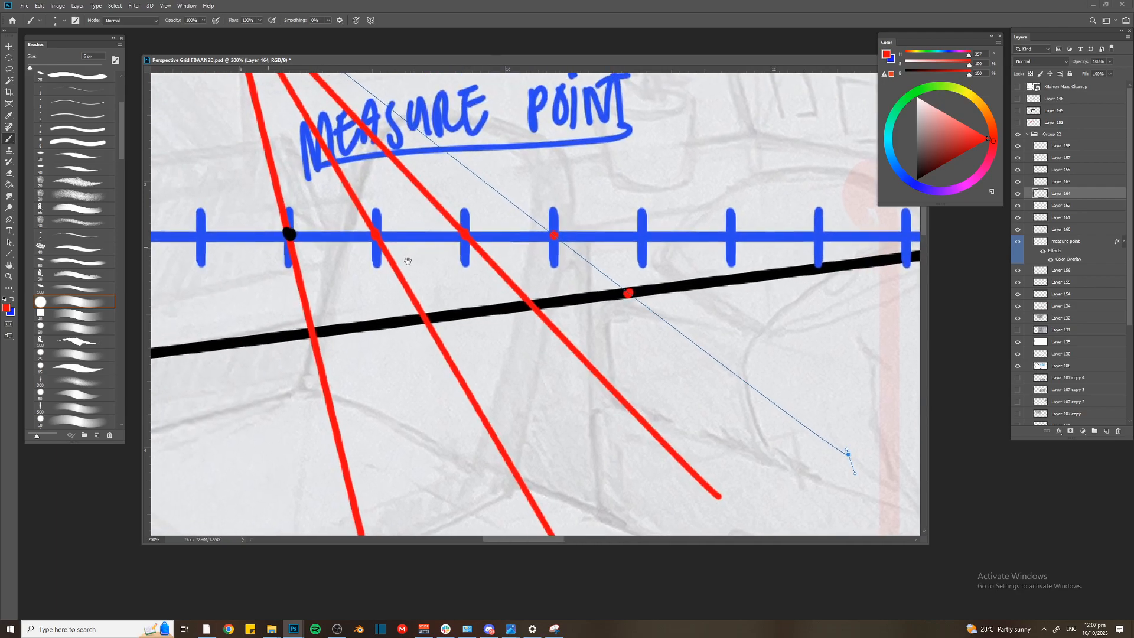
left_click_drag(435, 300, 435, 319)
left_click_drag(542, 289, 542, 317)
left_click_drag(636, 275, 635, 308)
left_click_drag(646, 300, 491, 290)
key("Return")
Continue the red fan on Layer 164 with lines from MP2 through the remaining ticks toward the room's corner
left_click_drag(702, 446, 767, 382)
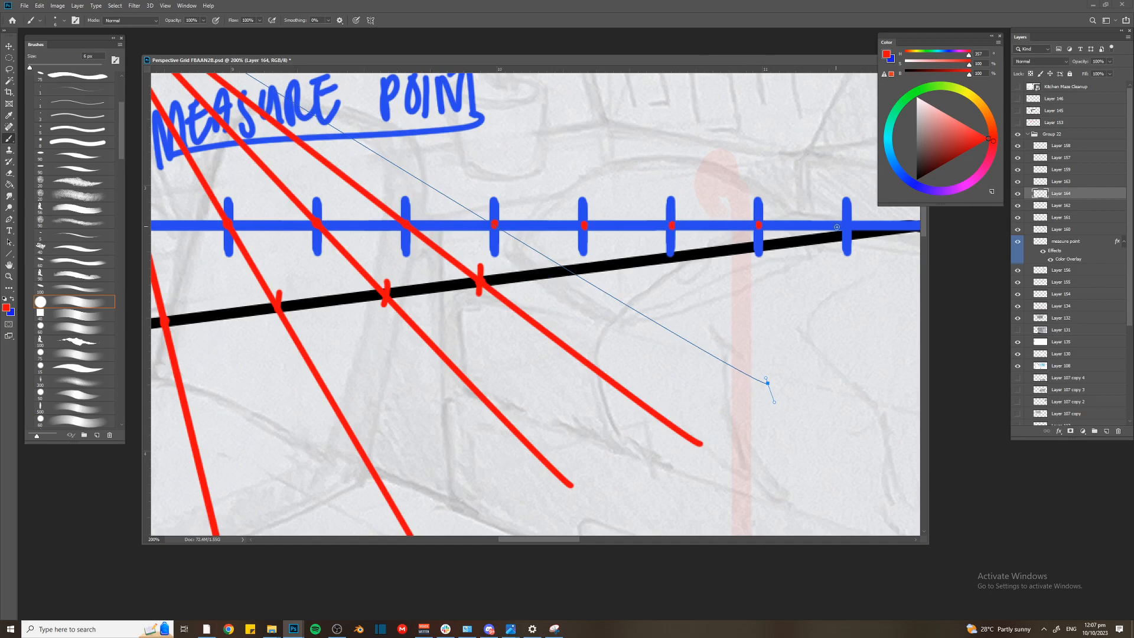
left_click_drag(768, 388, 780, 380)
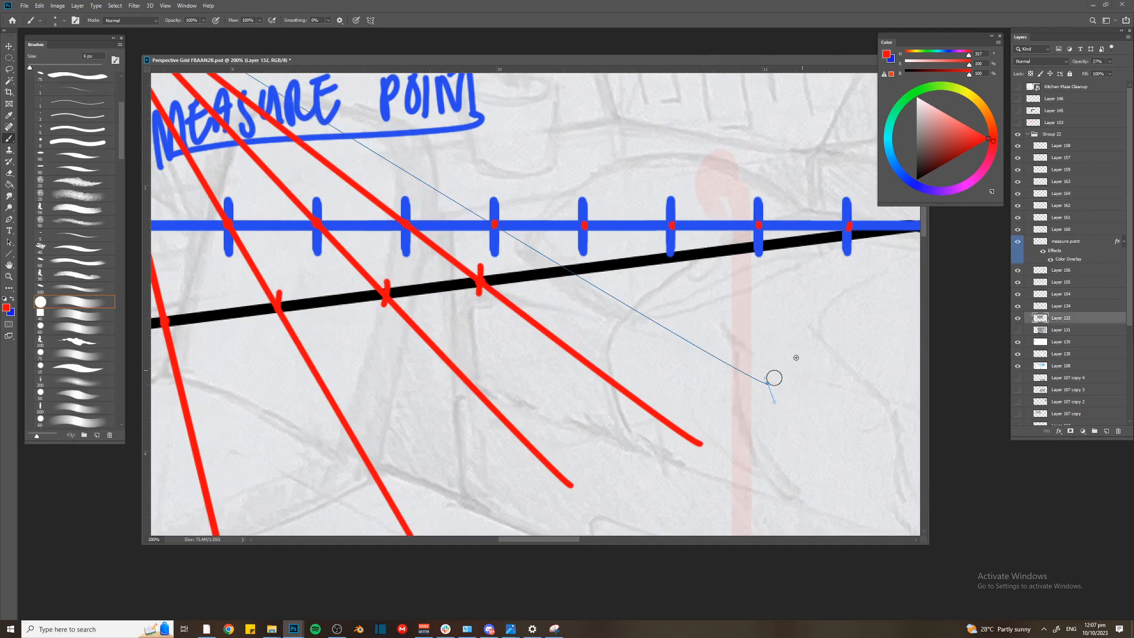
key("ctrl+z")
key("v")
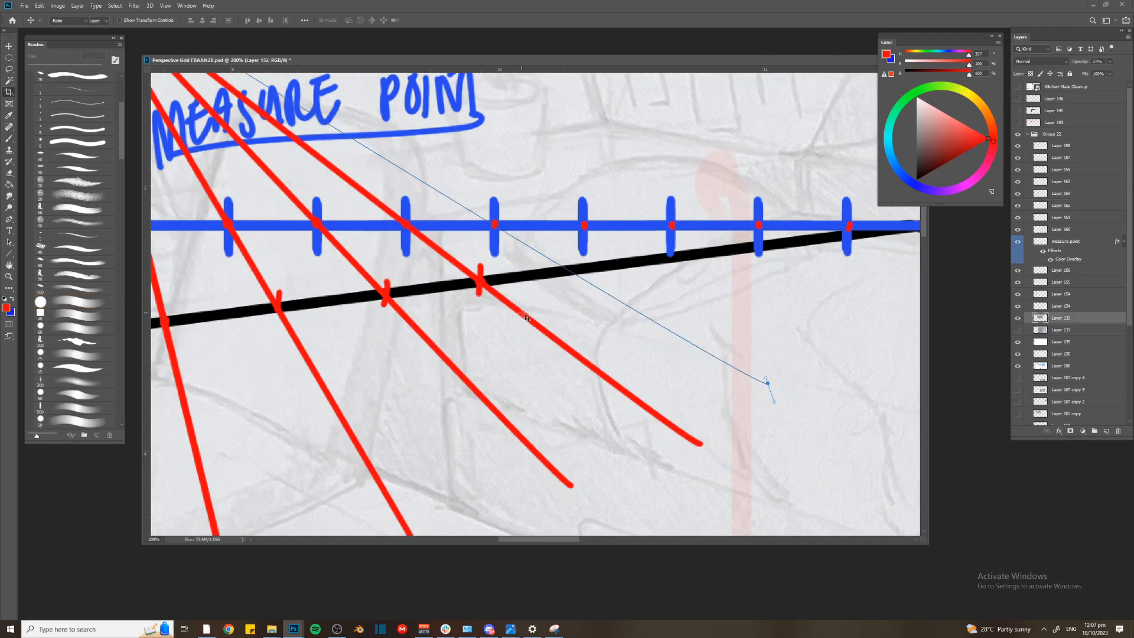
left_click(539, 319, "ctrl")
left_click_drag(772, 388, 860, 304)
key("b")
key("Return")
key("Return")
key("Return")
key("ctrl+minus")
left_click_drag(699, 301, 714, 286)
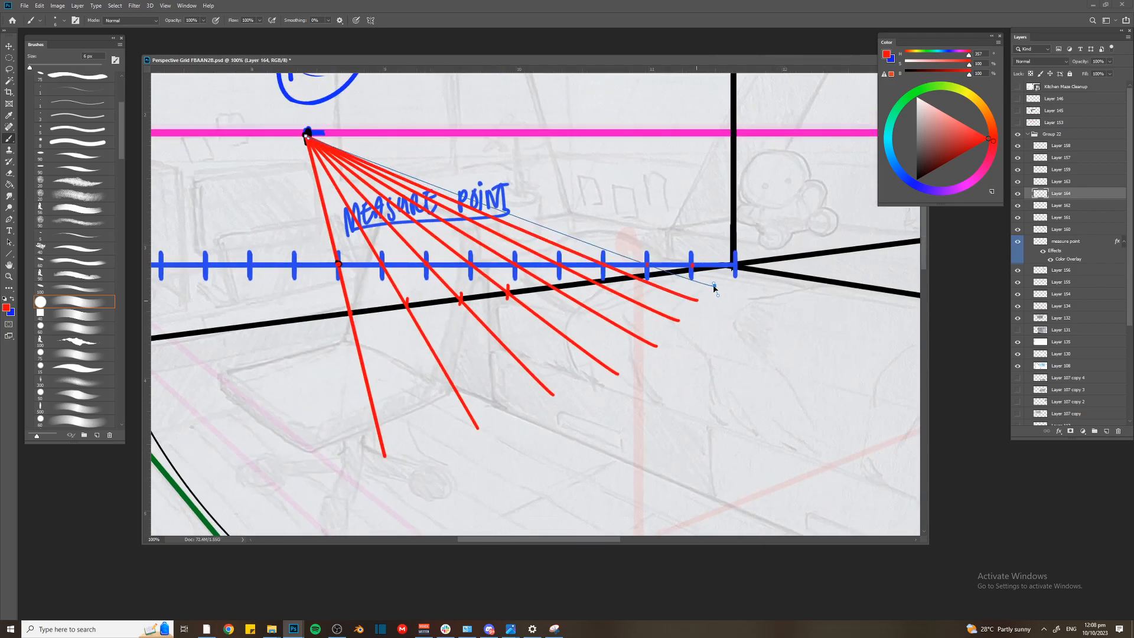
key("Return")
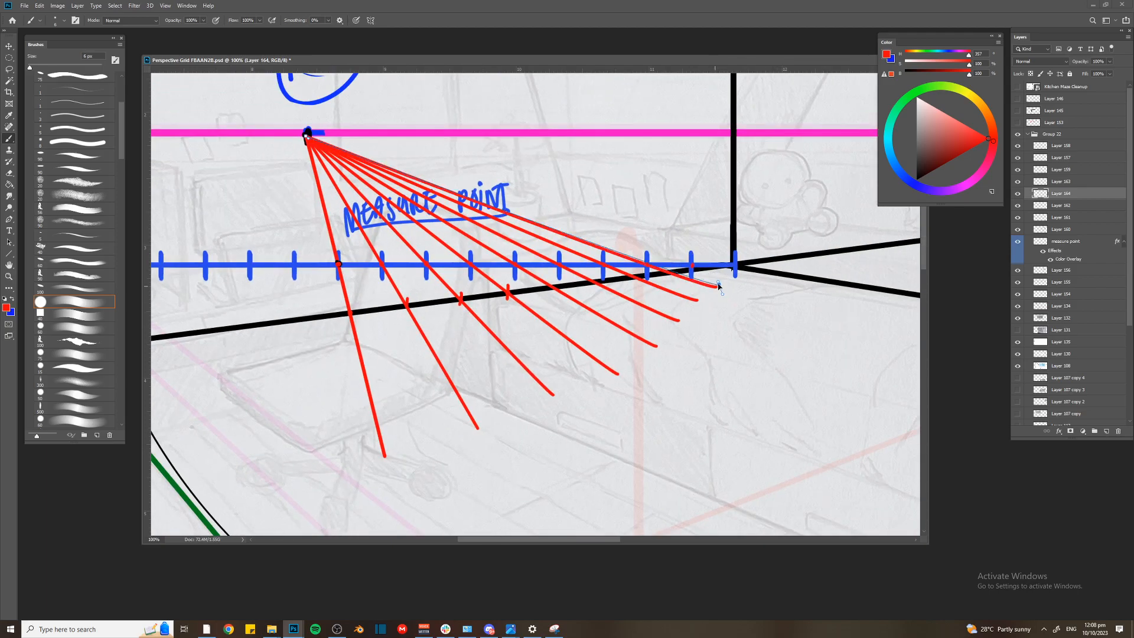
Extend the fan toward VP1 with red lines from MP2 through the next three measuring-line ticks
mouse_move(717, 288)
left_mouse_down()
mouse_move(735, 276)
mouse_move(650, 324)
mouse_move(329, 418)
mouse_move(276, 415)
left_mouse_up()
left_click_drag(262, 329, 434, 325)
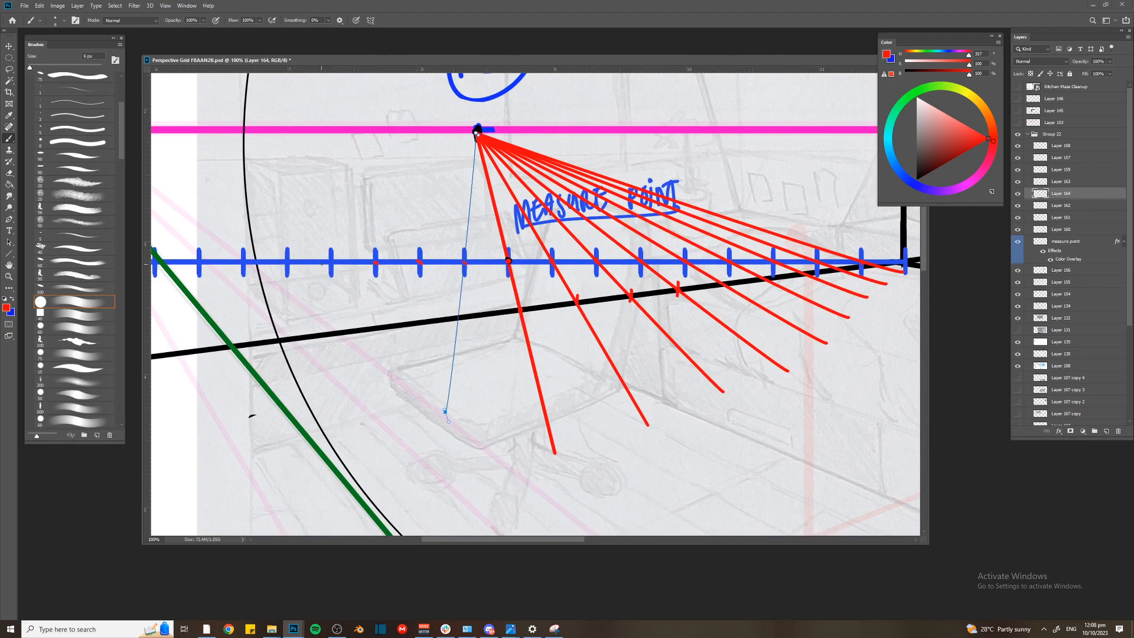
left_click_drag(286, 267, 388, 271)
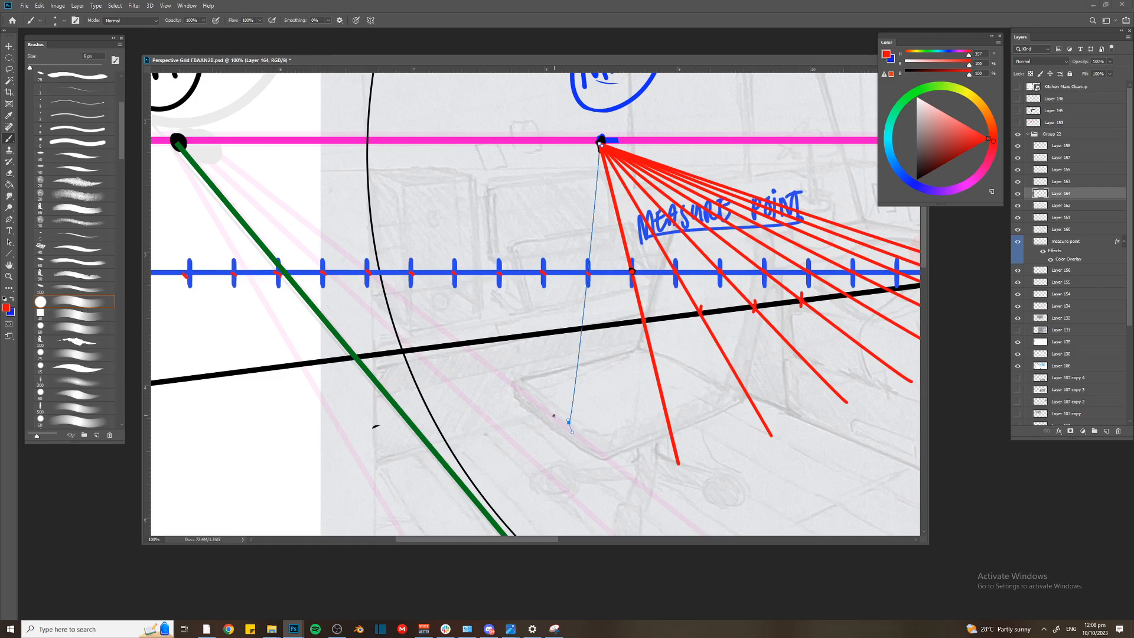
key("Return")
mouse_move(569, 423)
left_mouse_down()
mouse_move(481, 401)
mouse_move(428, 407)
mouse_move(403, 394)
left_mouse_up()
key("Return")
left_click(402, 388)
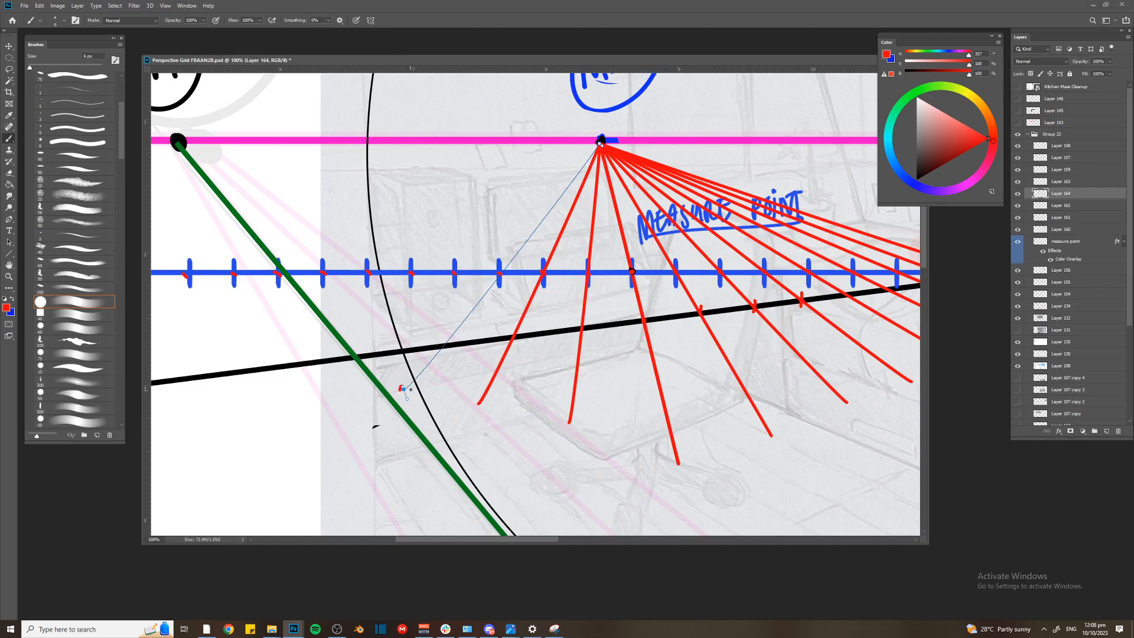
left_click_drag(404, 395, 330, 392)
key("Return")
Lock the bedroom sketch layer, Layer 132, and undo the accidental shift of the red fan lines
key("ctrl+z")
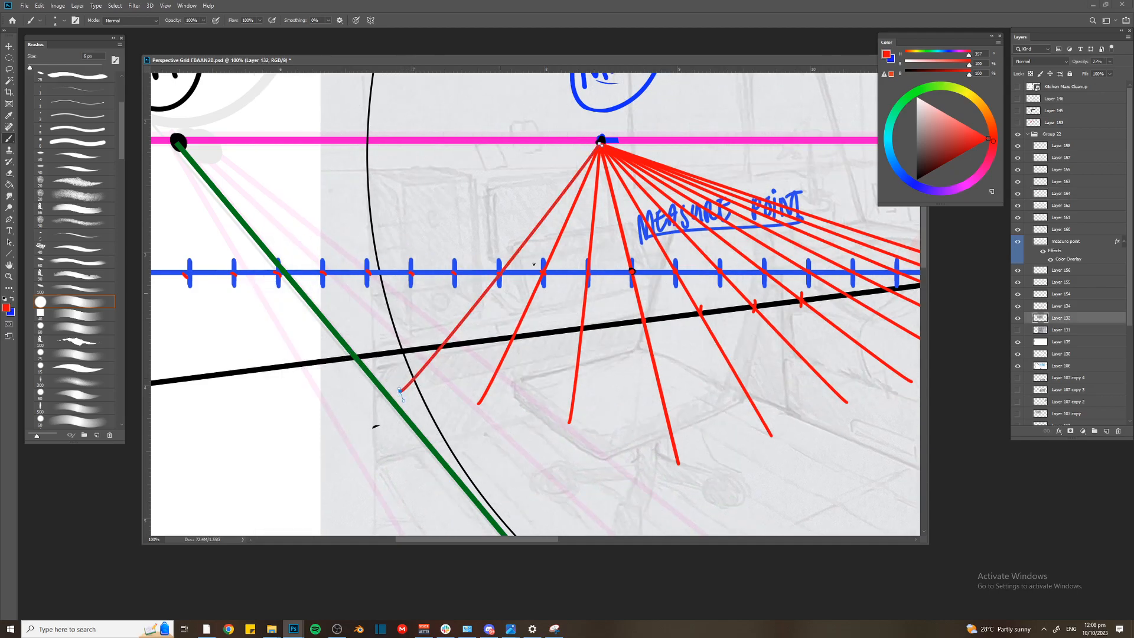
key("v")
left_click(609, 167)
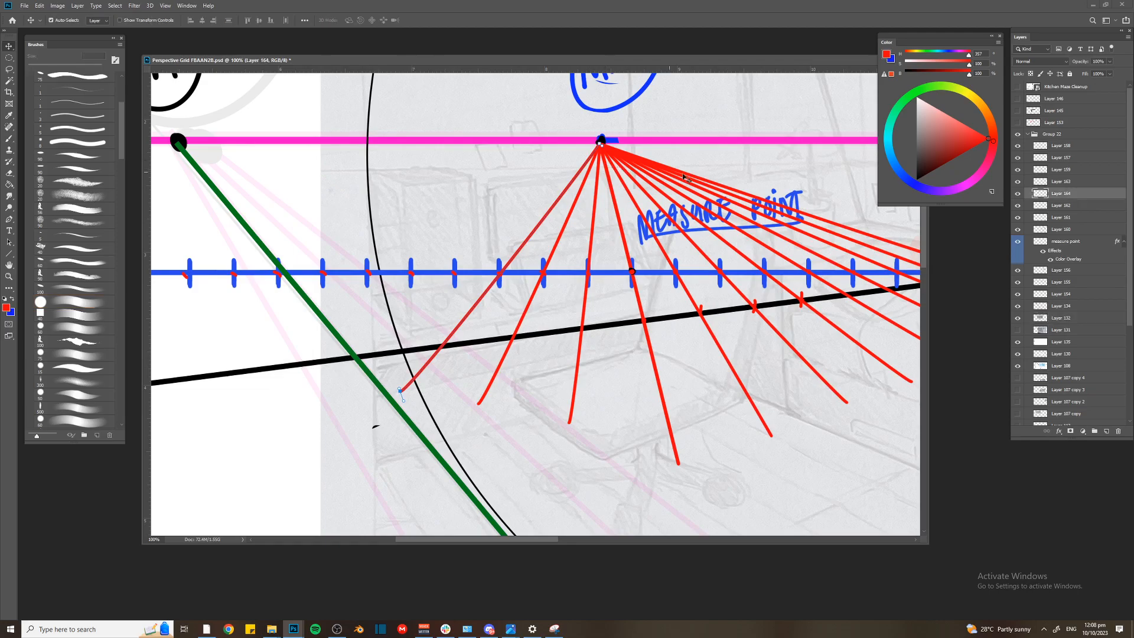
left_click(1068, 320)
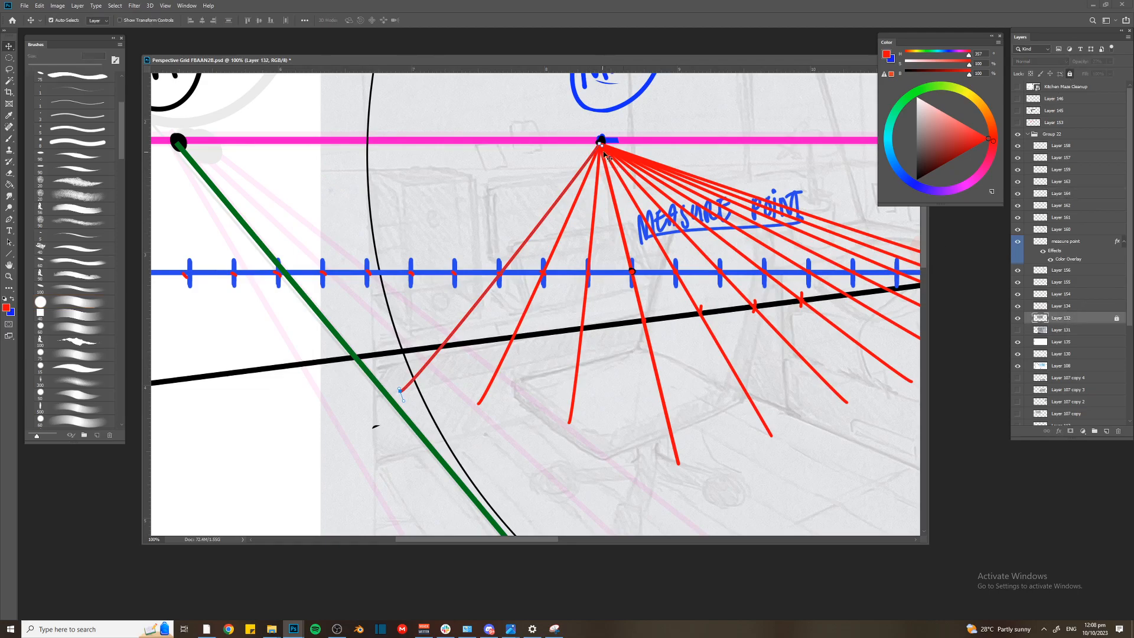
left_click_drag(400, 391, 358, 383)
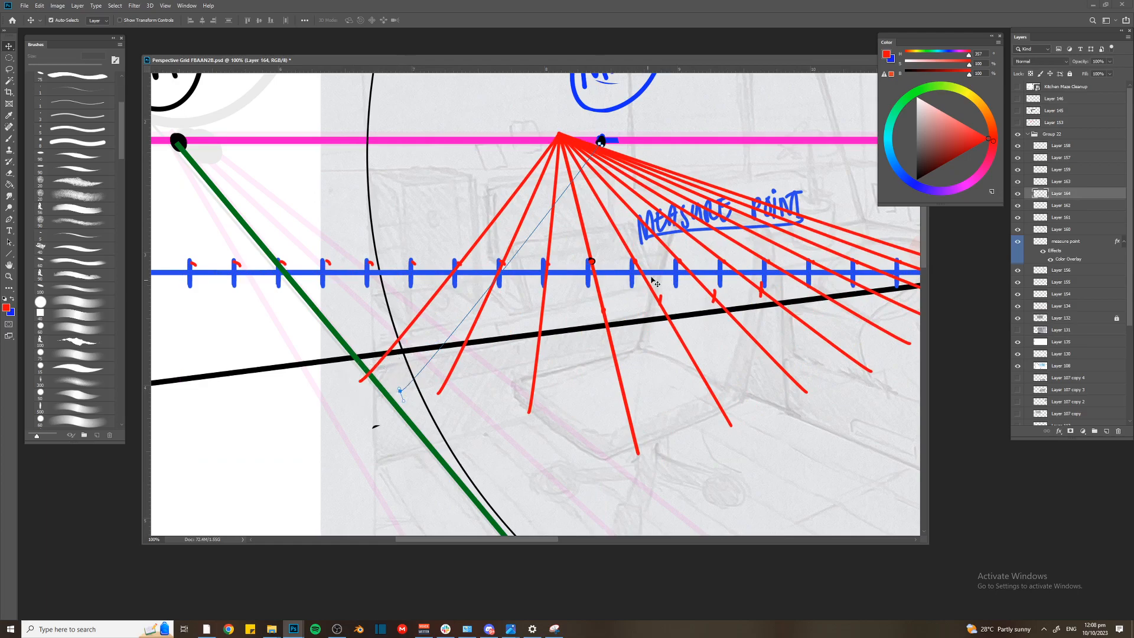
key("ctrl+z")
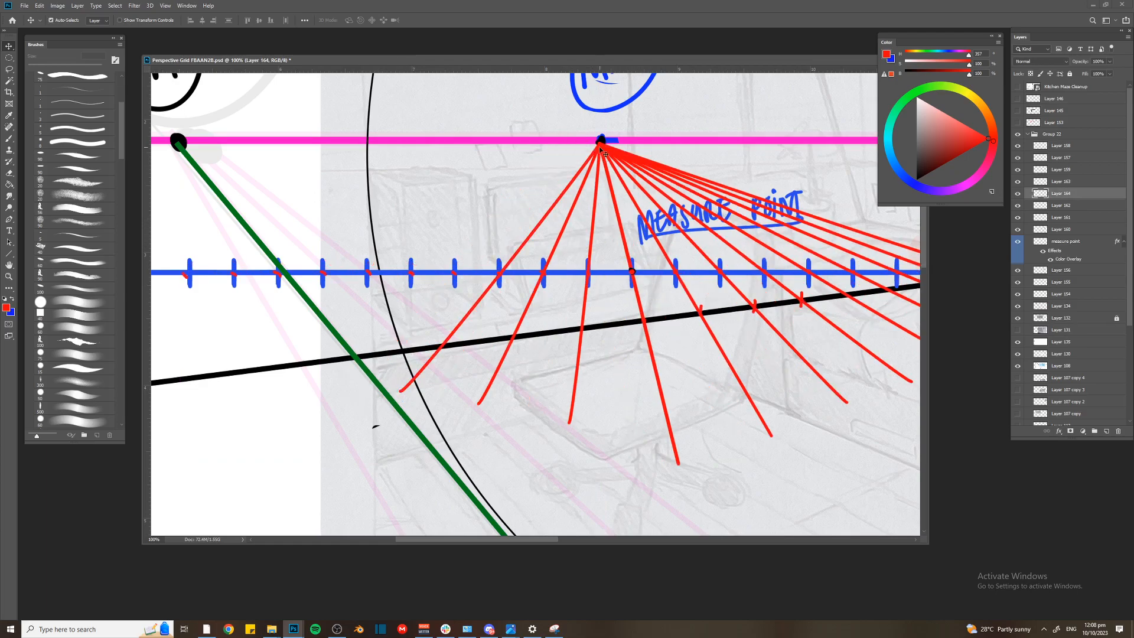
key("ctrl+z")
Stroke two more red lines on Layer 164 from MP2 through the next ticks on the VP1 side
left_click_drag(400, 392, 329, 374)
key("Return")
left_click_drag(331, 376, 278, 374)
key("ctrl+z")
left_click(1070, 73)
key("v")
left_click(609, 159)
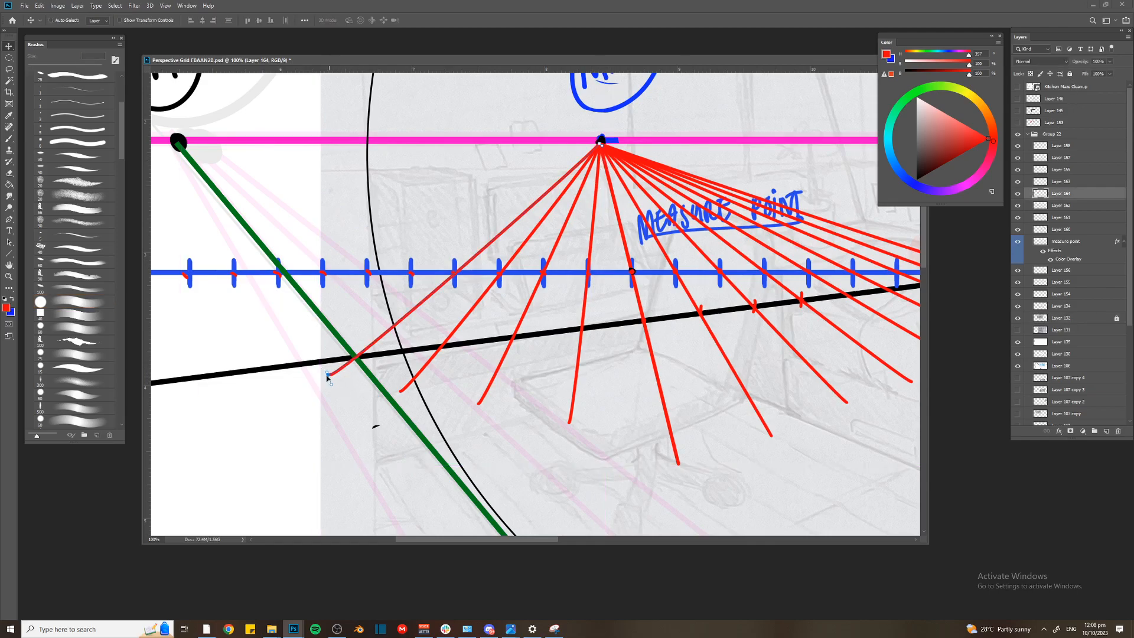
key("ctrl")
key("b")
key("Return")
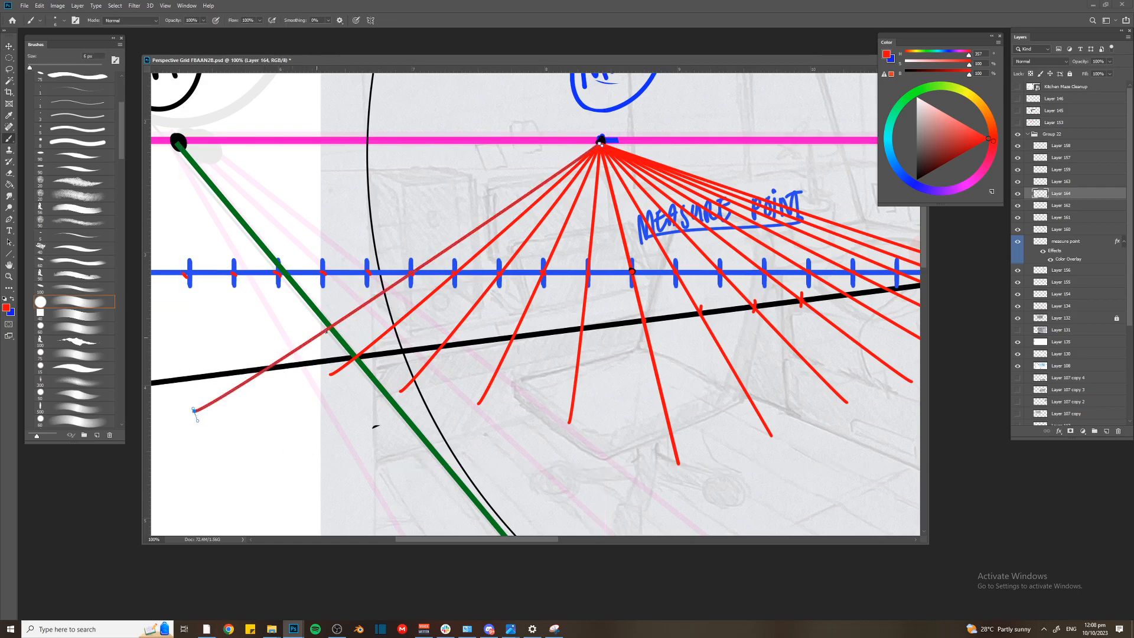
Add a new layer above the red fan lines and set the brush colour to green
key("ctrl+minus")
left_click_drag(534, 323, 390, 313)
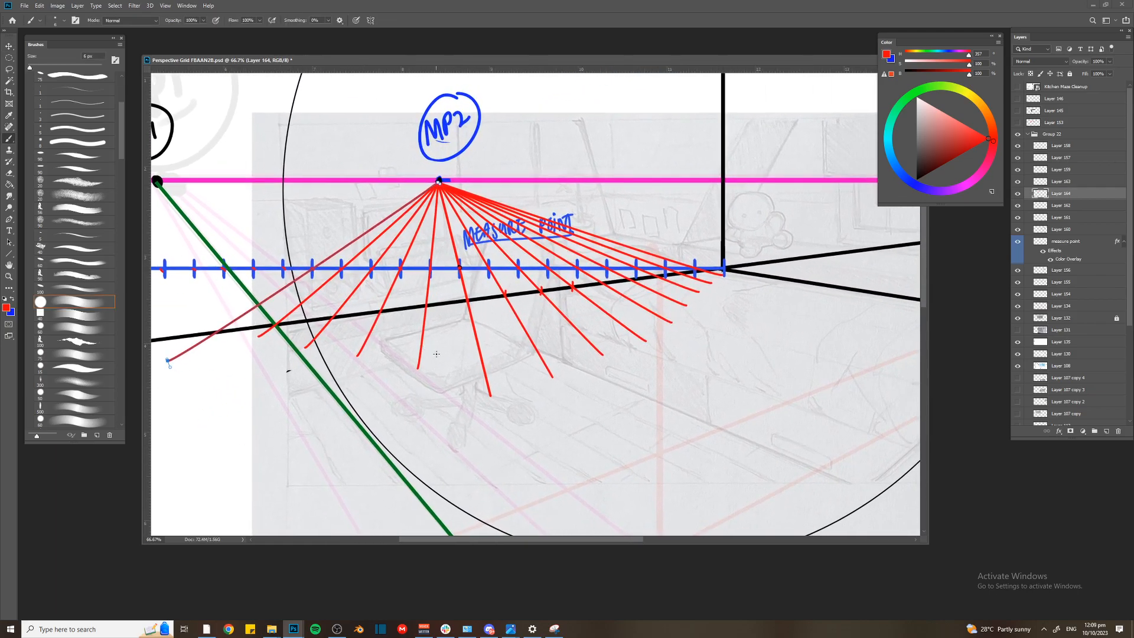
key("ctrl+minus")
left_click_drag(437, 357, 432, 289)
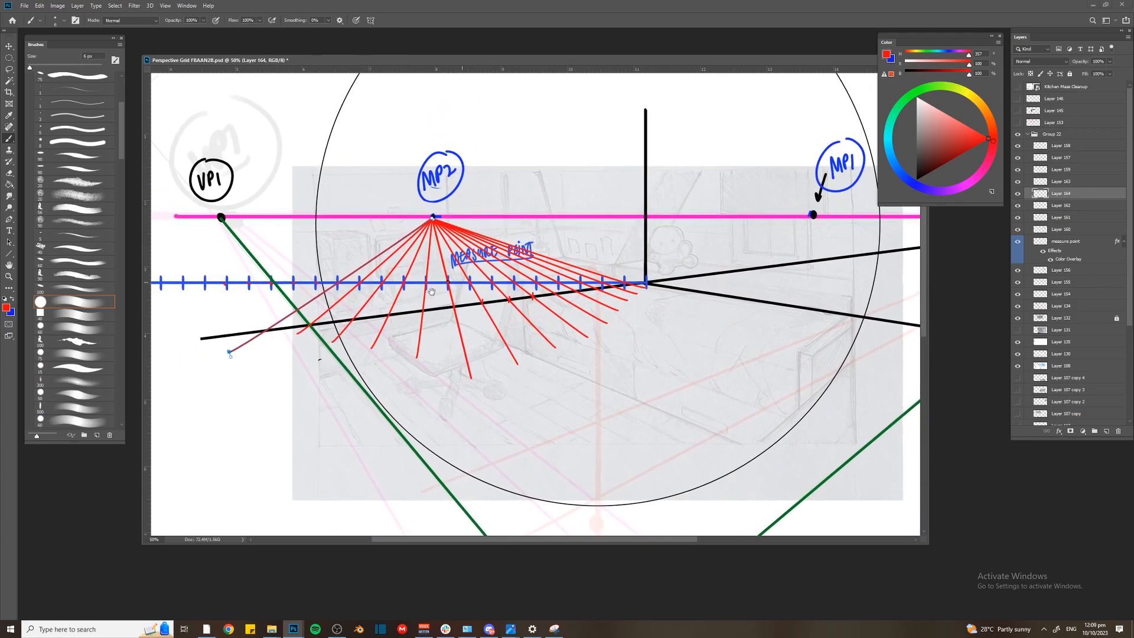
key("ctrl+plus")
key("ctrl+shift+n")
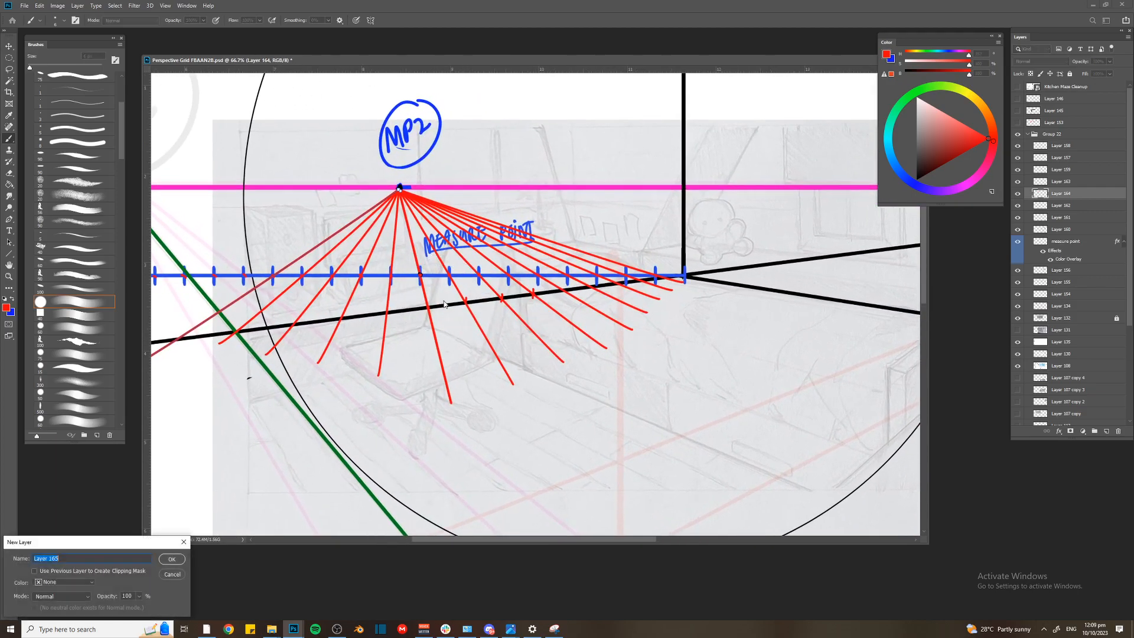
key("Return")
key("ctrl+plus")
key("ctrl+plus")
left_click_drag(591, 254, 408, 327)
key("ctrl+plus")
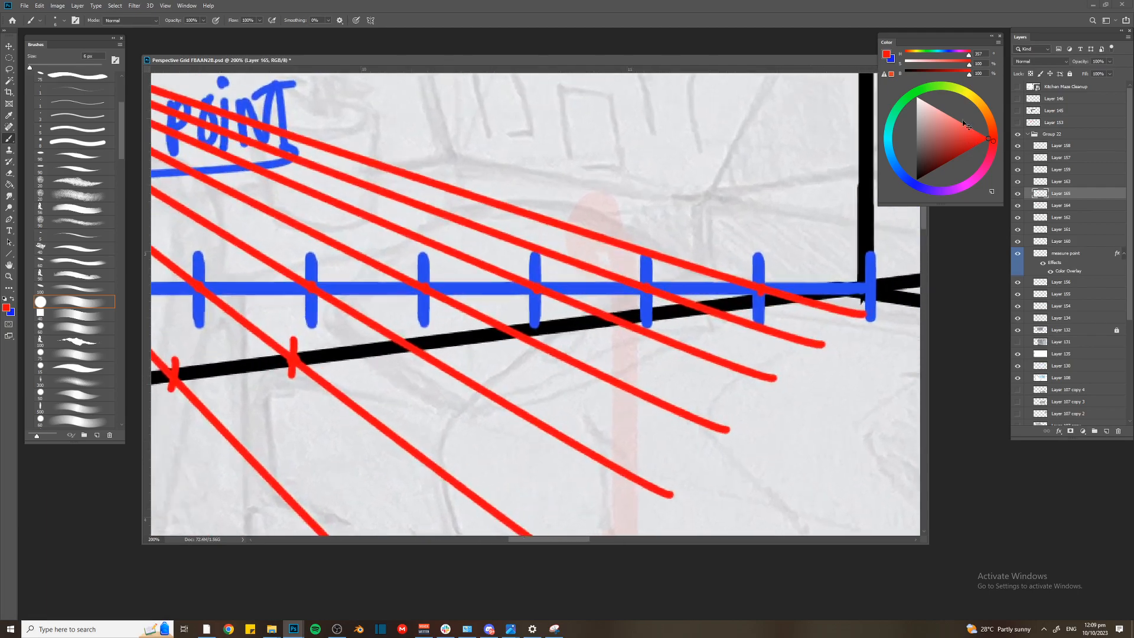
left_click(925, 88)
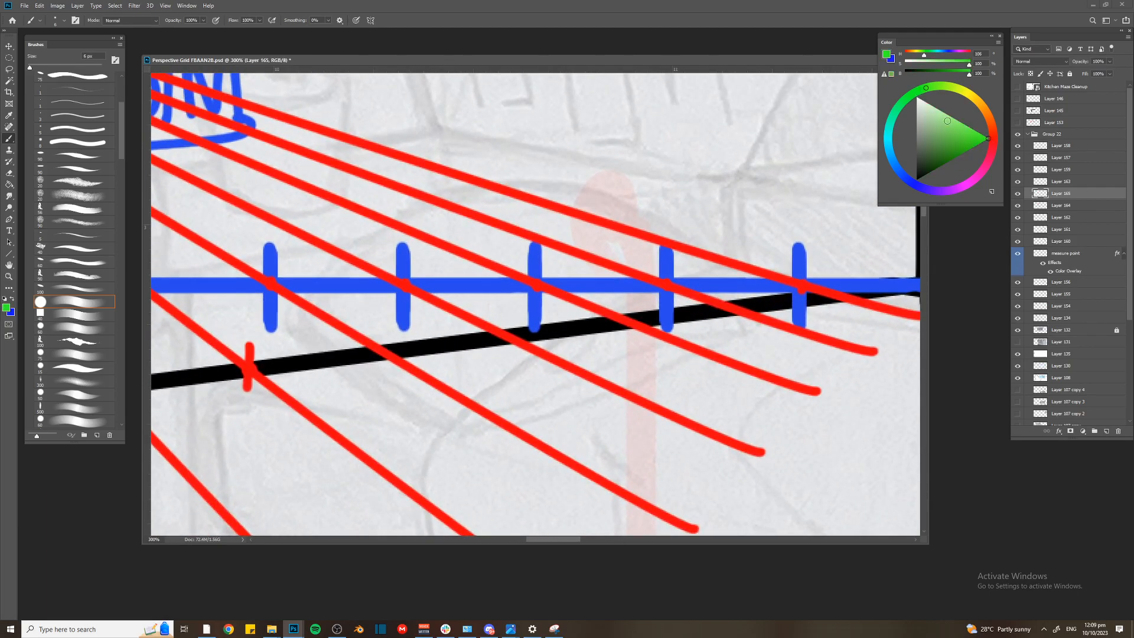
Mark green dots on Layer 165 where the four red fan lines nearest the room corner cross the left wall line
left_click(729, 305)
left_click(619, 317)
left_click(503, 337)
left_click(385, 351)
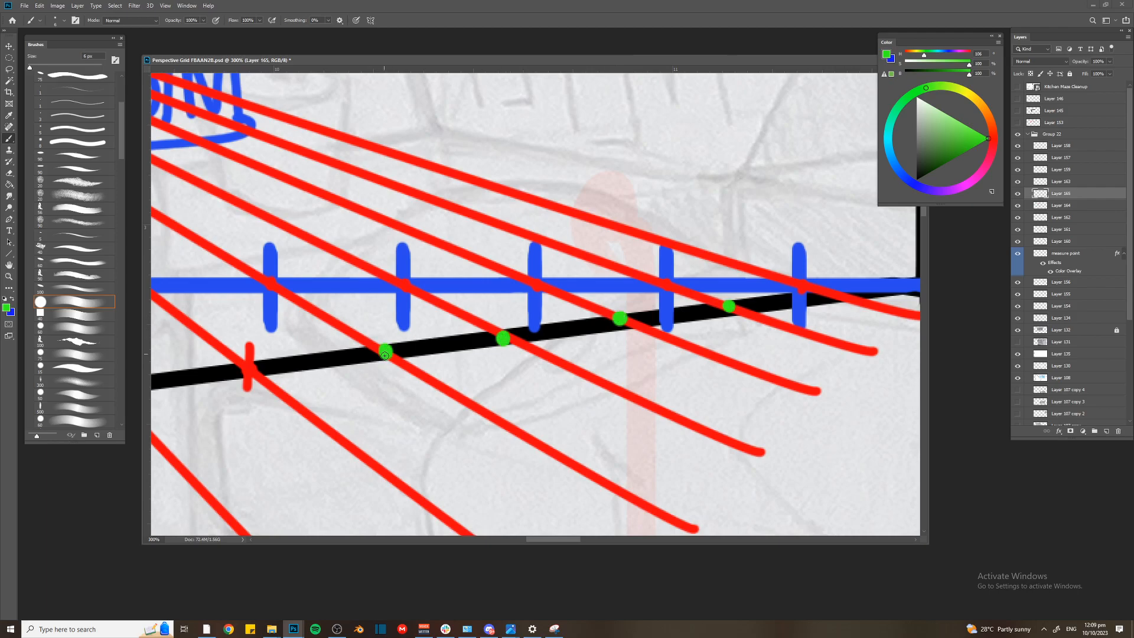
Continue the green dots along the left wall line at the remaining red fan line crossings towards VP1
key("ctrl+minus")
left_click(346, 345)
left_click_drag(347, 349, 467, 329)
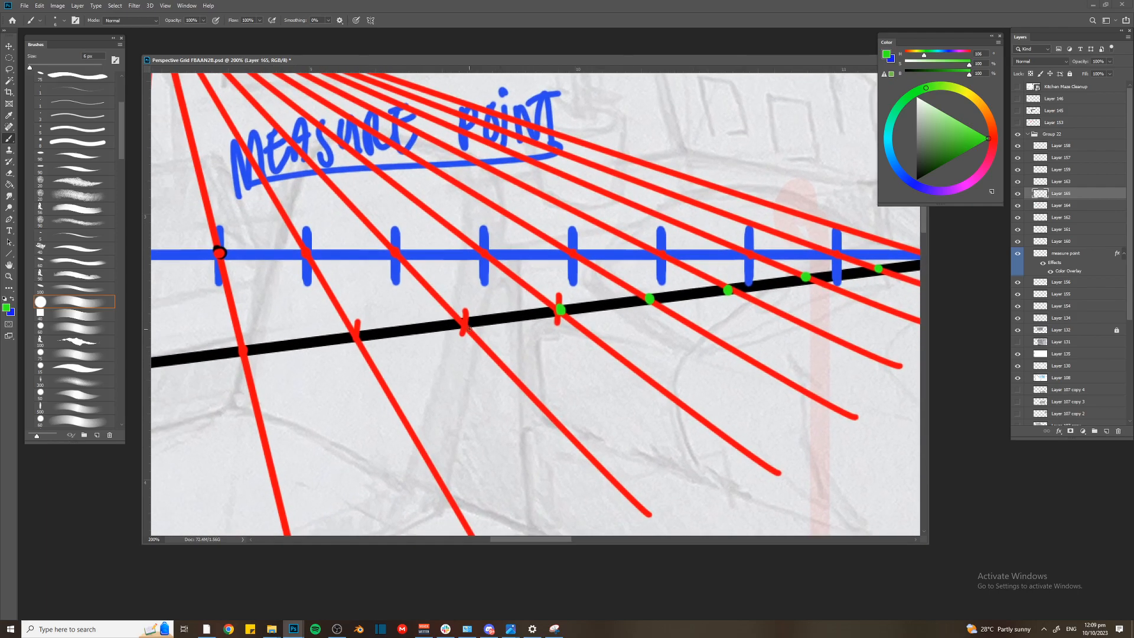
left_click_drag(237, 360, 406, 299)
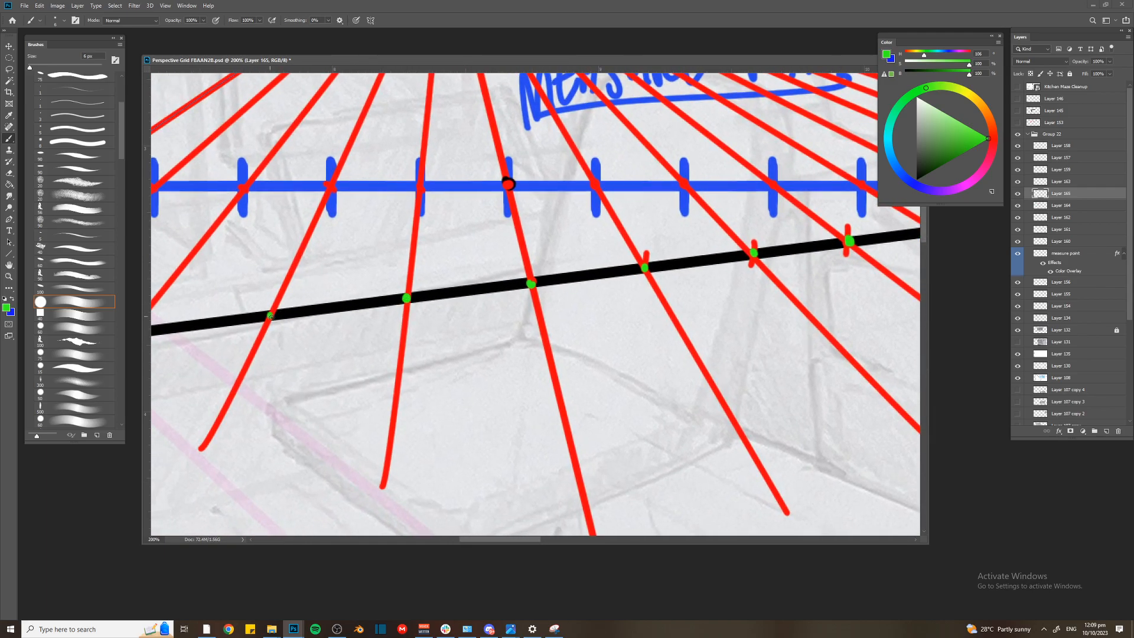
left_click_drag(270, 316, 378, 295)
left_click_drag(236, 304, 415, 299)
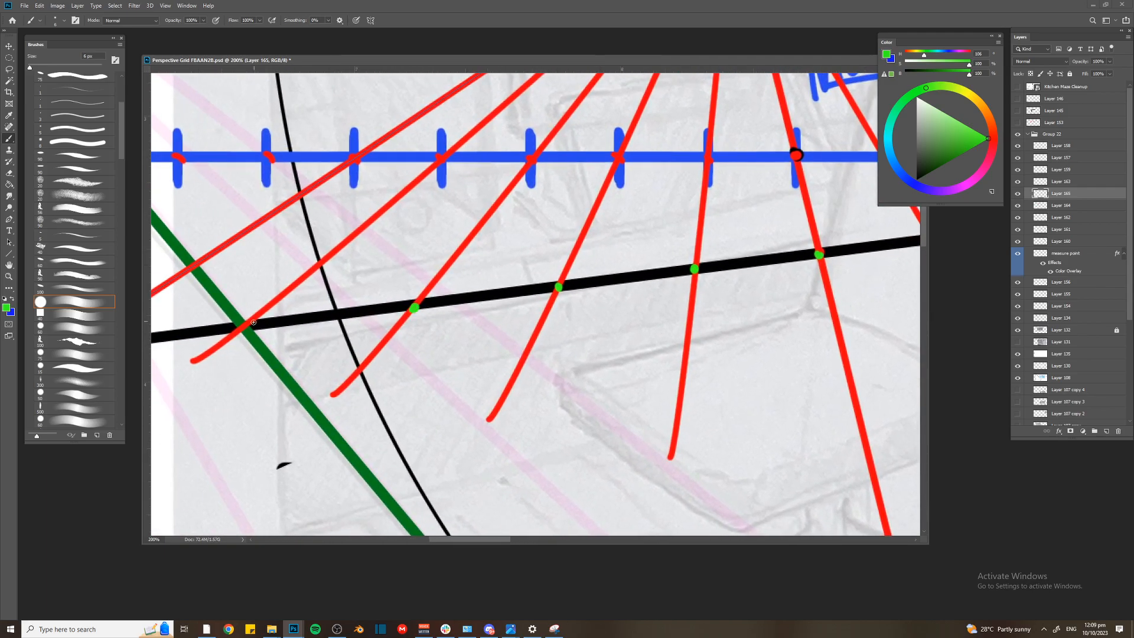
key("ctrl+minus")
key("ctrl+minus")
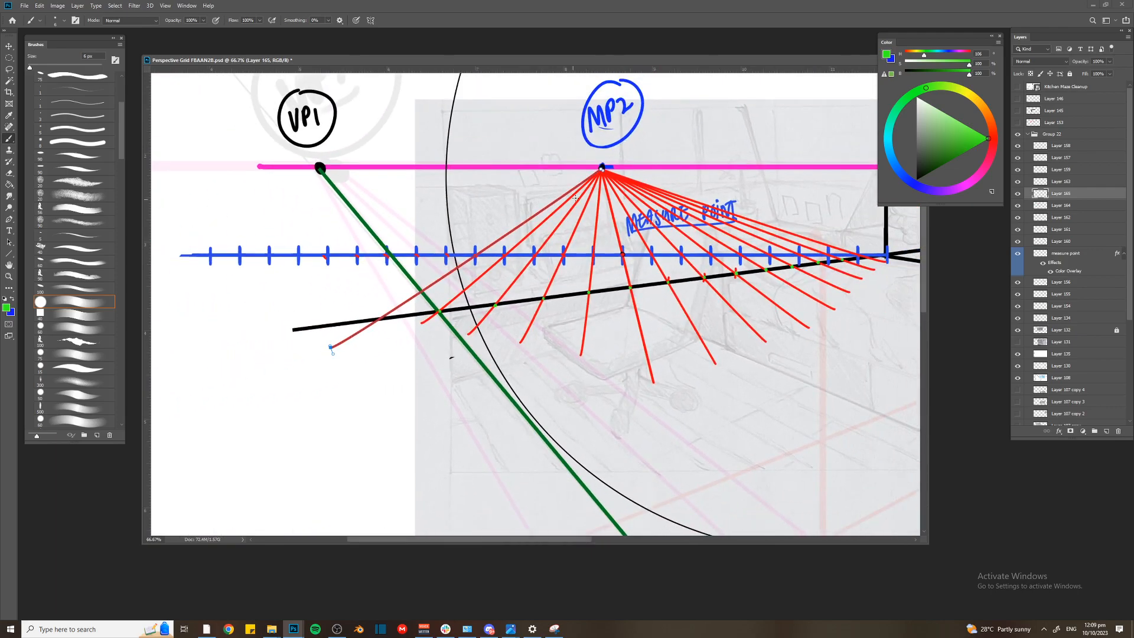
Hide the red MP2 fan on Layer 164 and add a new layer above it
key("v")
left_click(608, 179)
left_click(1018, 205)
left_click_drag(651, 271, 537, 266)
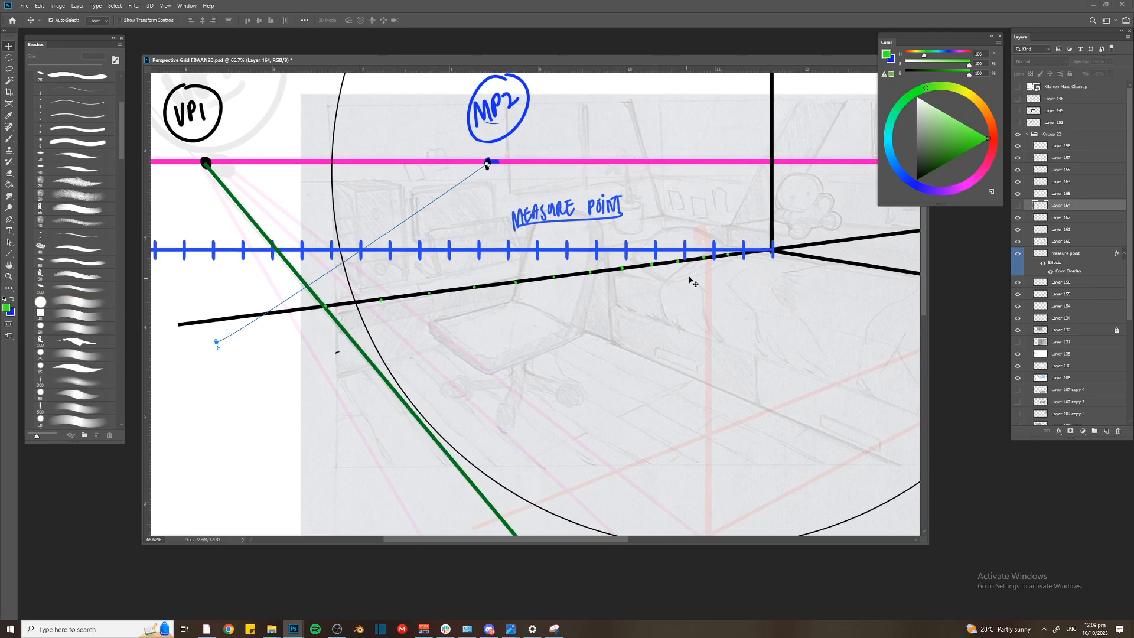
key("ctrl+shift+n")
key("Return")
Fade the blue measuring line by lowering its layer opacity, and add a new layer above Layer 154
key("ctrl+minus")
key("ctrl+h")
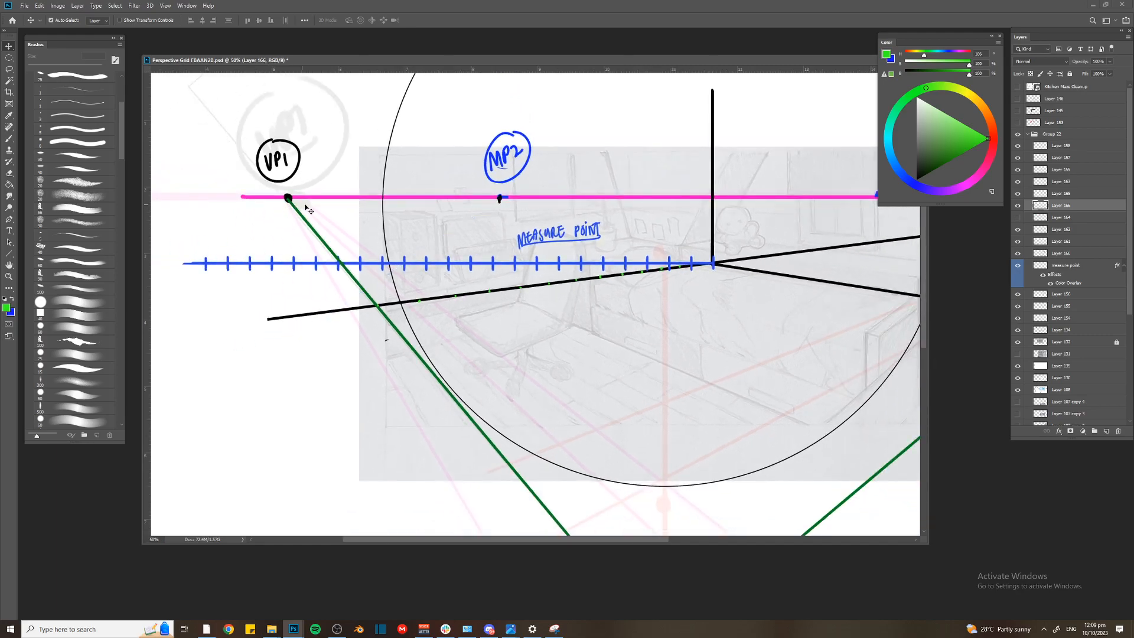
left_click(663, 258)
left_click_drag(1083, 63, 1082, 63)
left_click(287, 197)
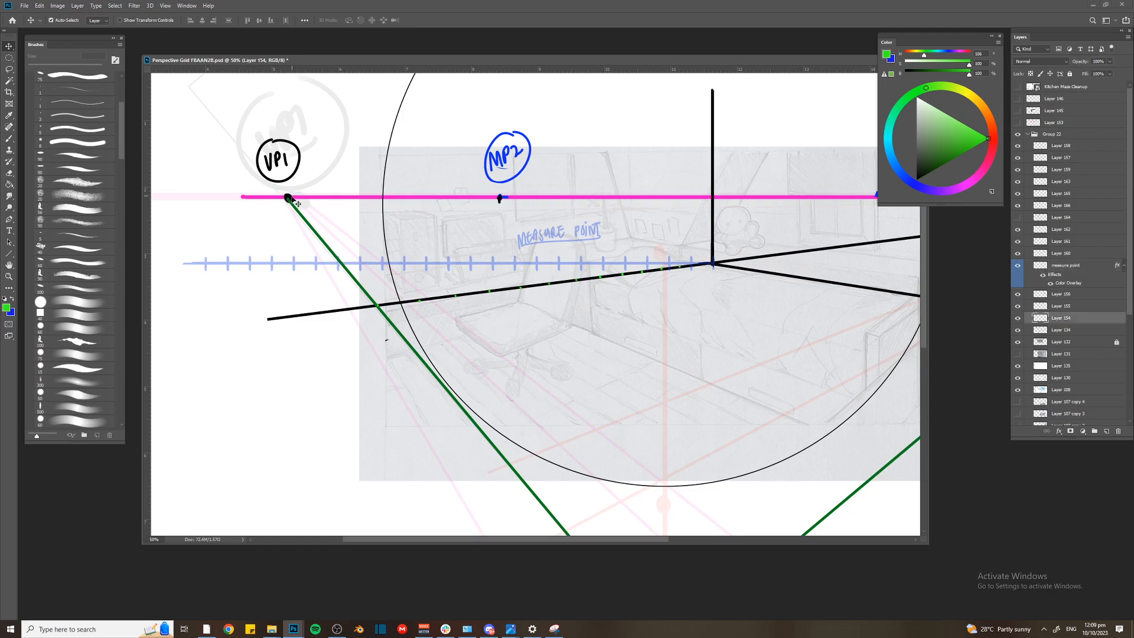
key("ctrl+shift+n")
key("Return")
key("p")
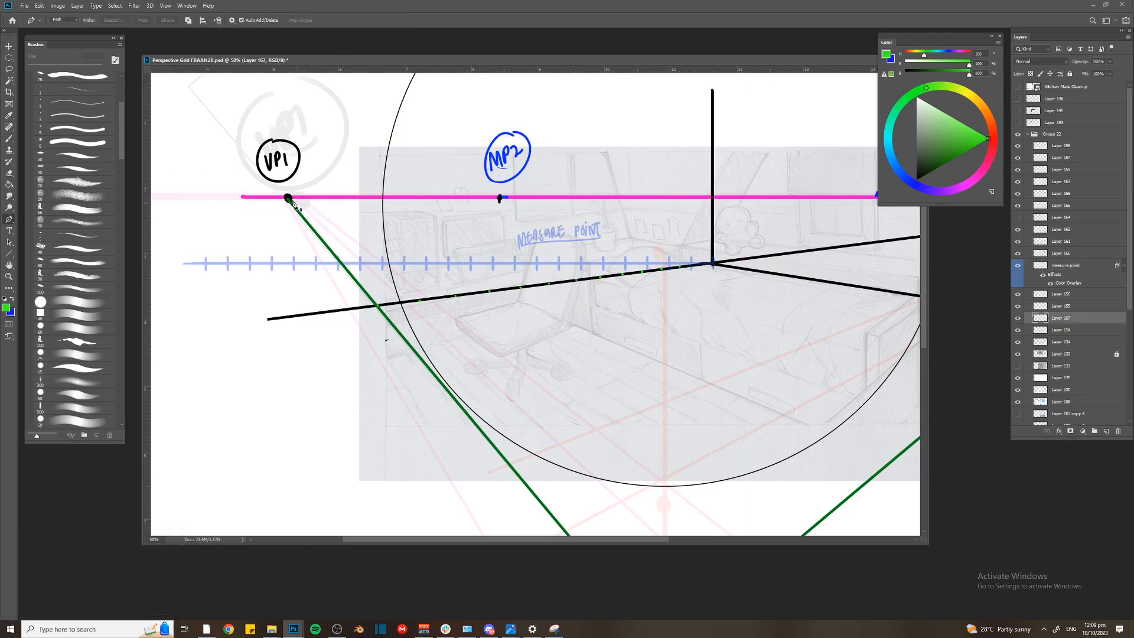
Stroke a straight pen path in black from VP1 through the first green dot and across the floor
left_click(288, 197)
key("ctrl+minus")
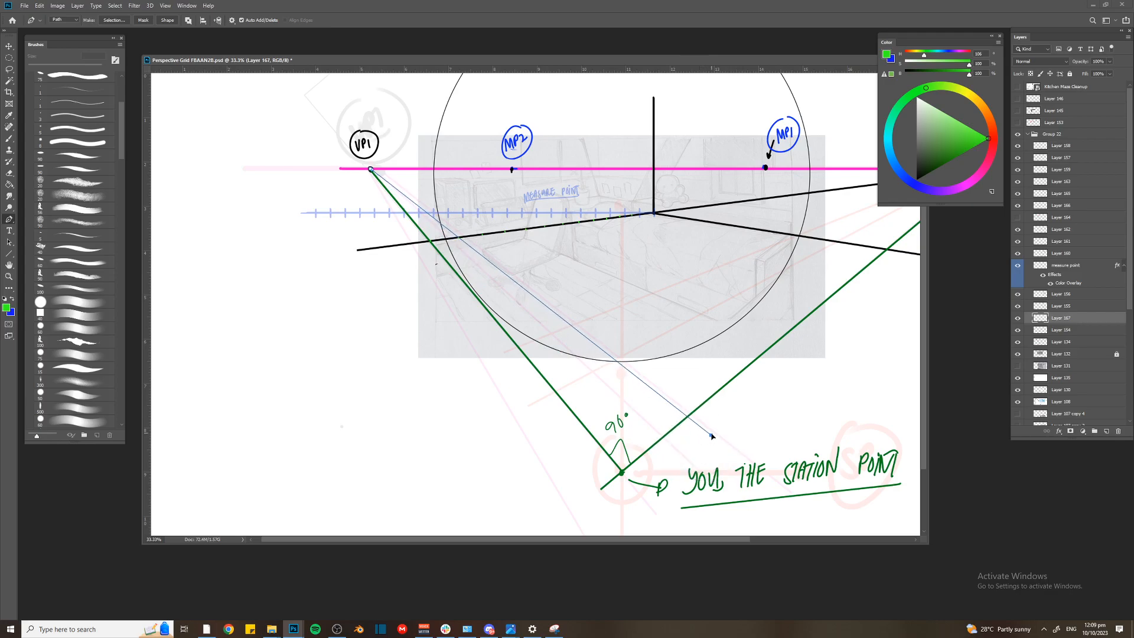
key("b")
key("Return")
key("p")
left_click_drag(712, 438, 737, 419)
key("b")
key("ctrl+z")
left_click_drag(935, 153, 914, 185)
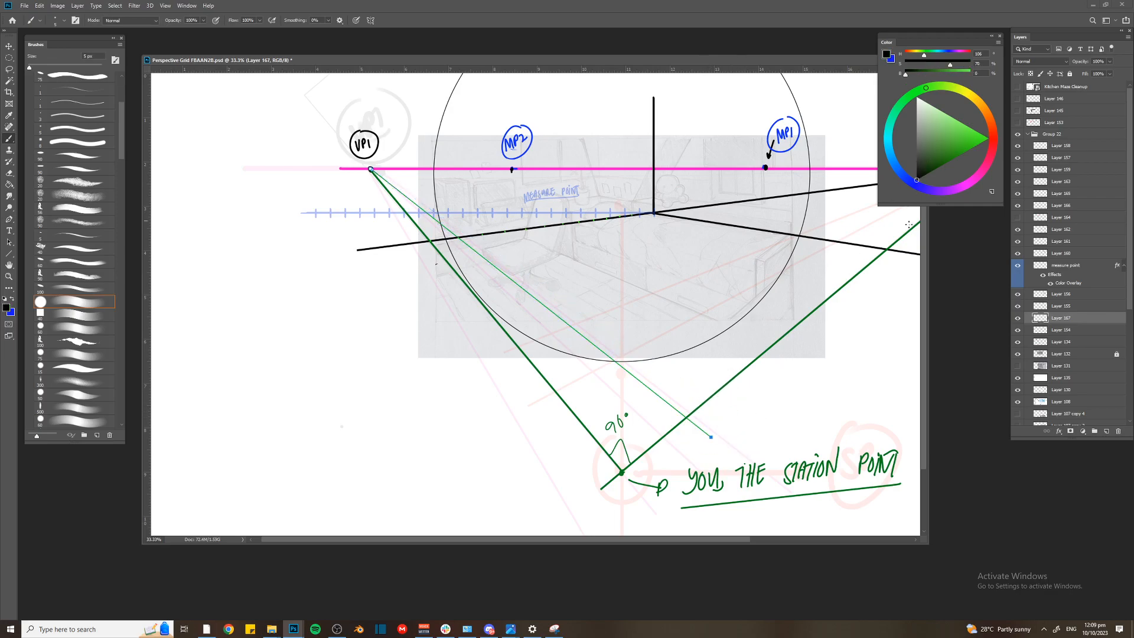
key("Return")
Stroke five more black lines from VP1 through the next green dots on the left wall line
left_click_drag(712, 436, 797, 370)
key("Return")
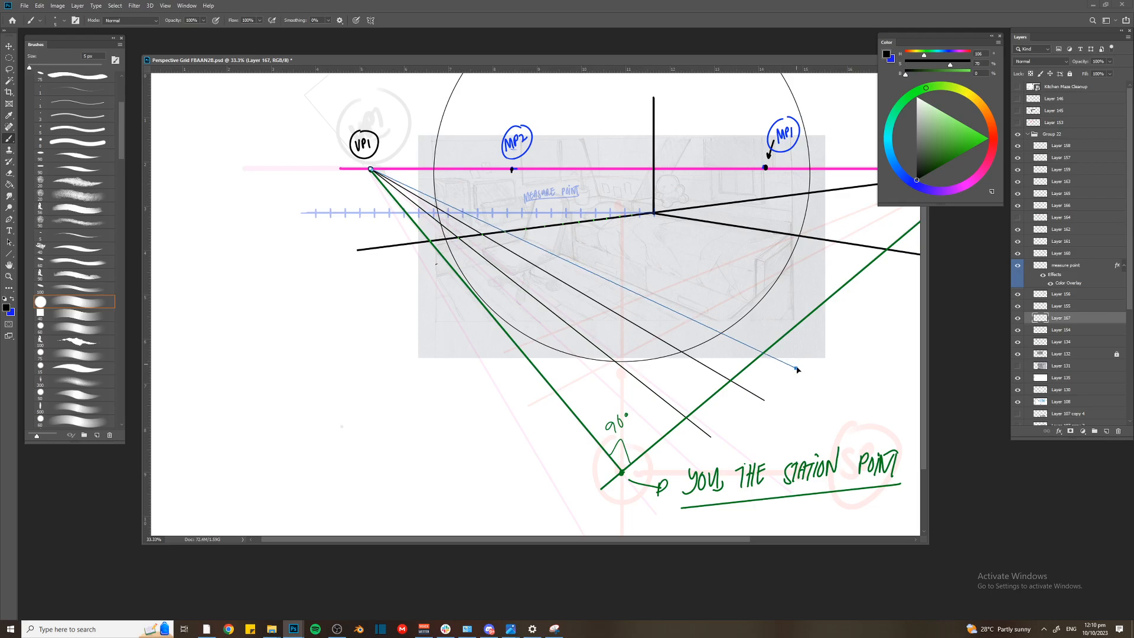
scroll(734, 340, "up", 1)
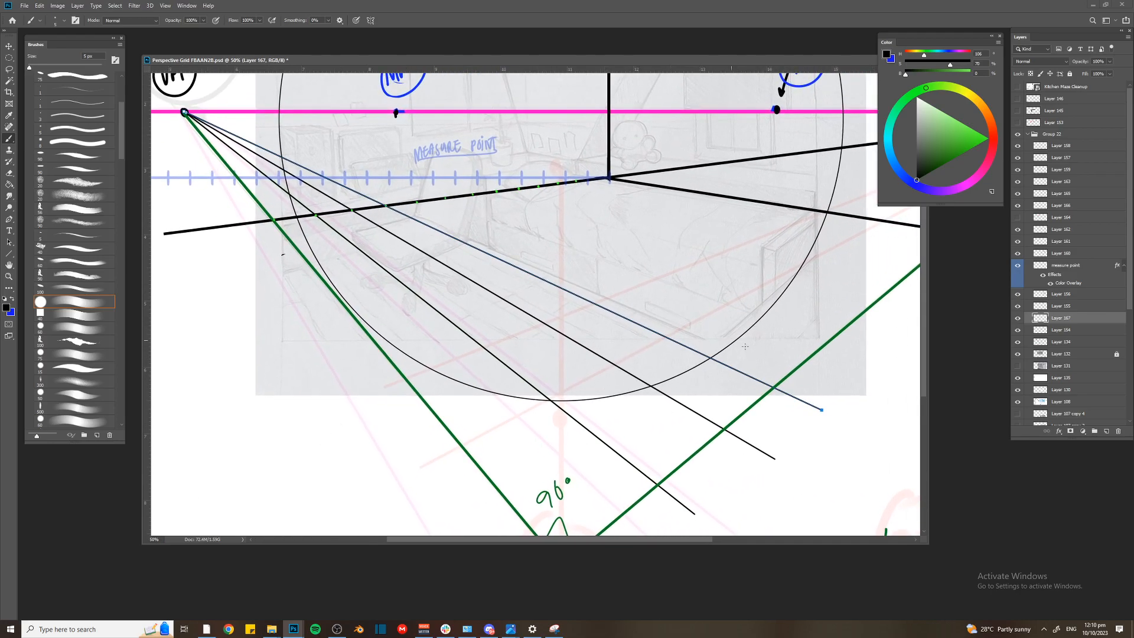
left_click(819, 409)
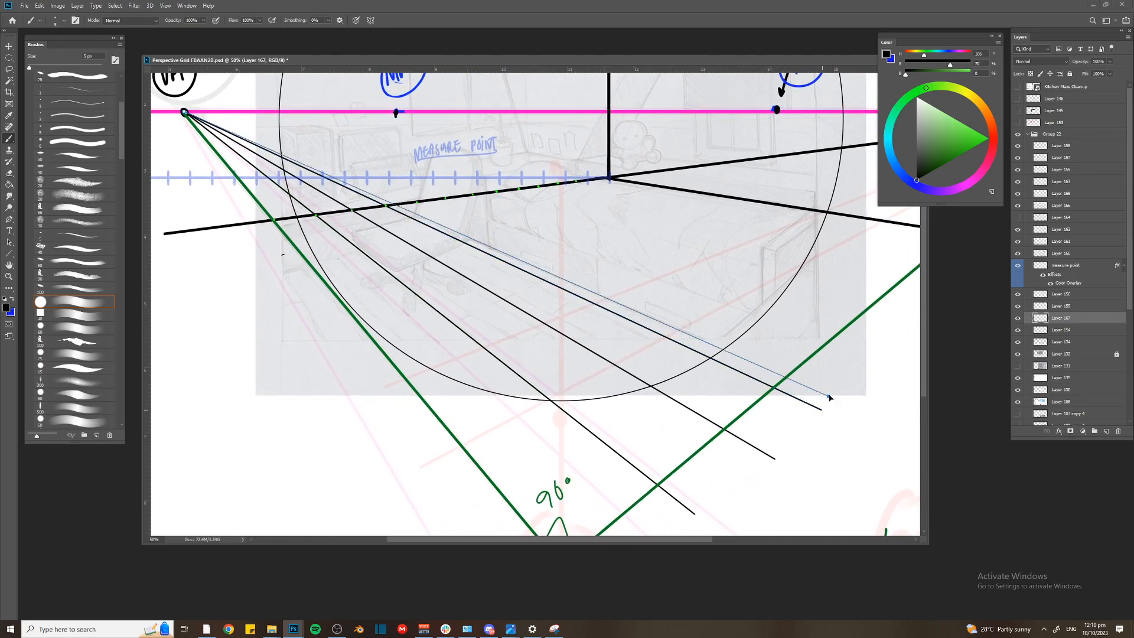
left_click(847, 369, "shift")
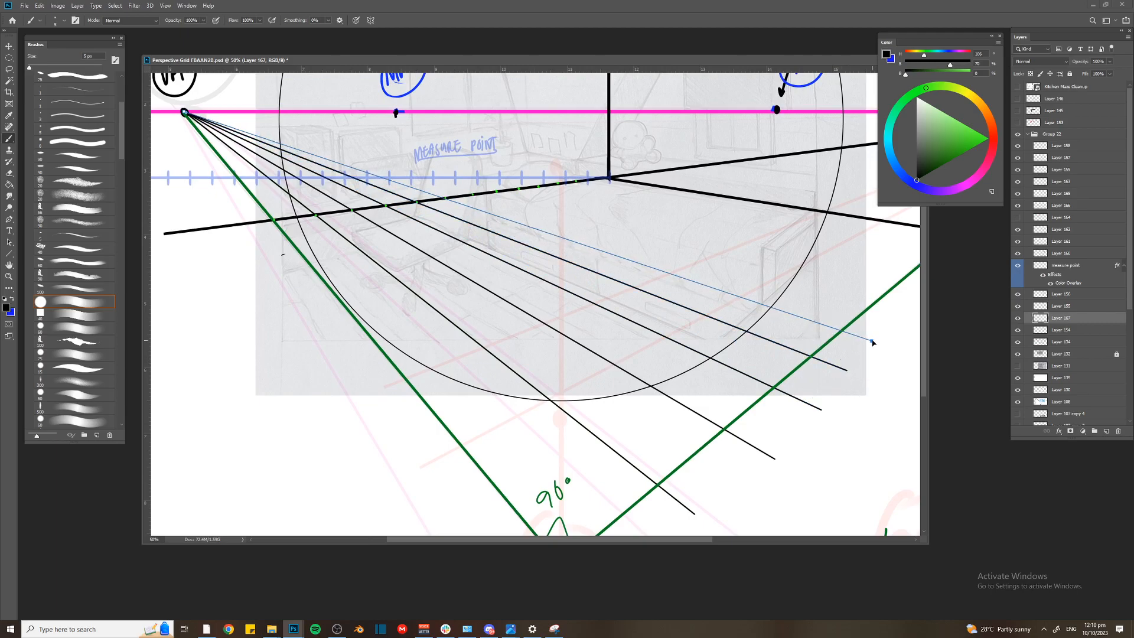
left_click(875, 339, "shift")
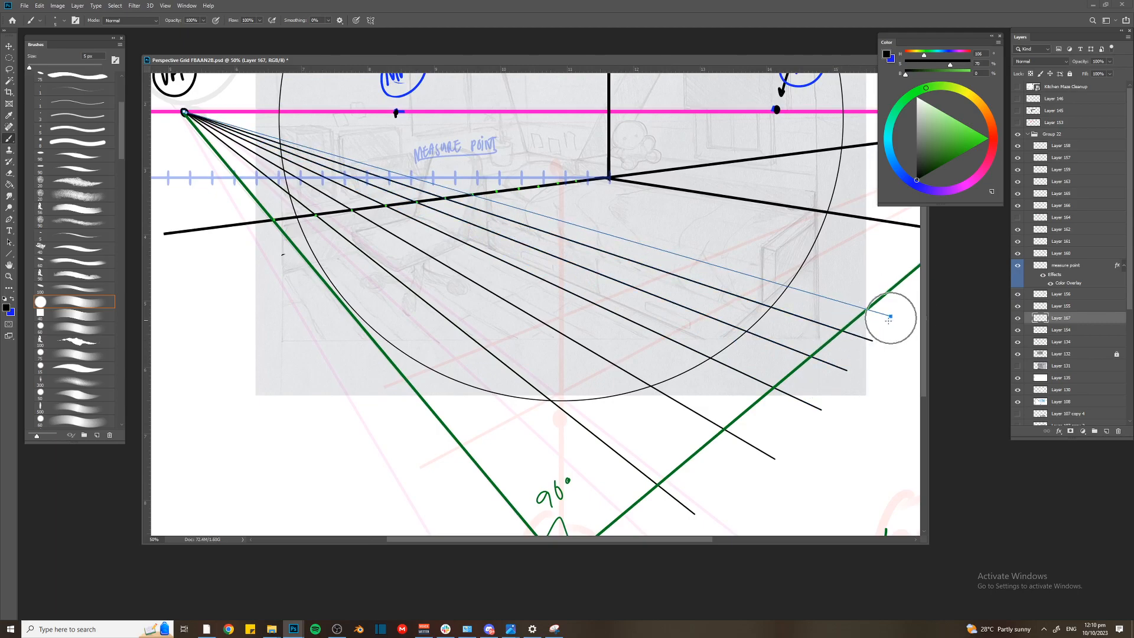
left_click(890, 317, "shift")
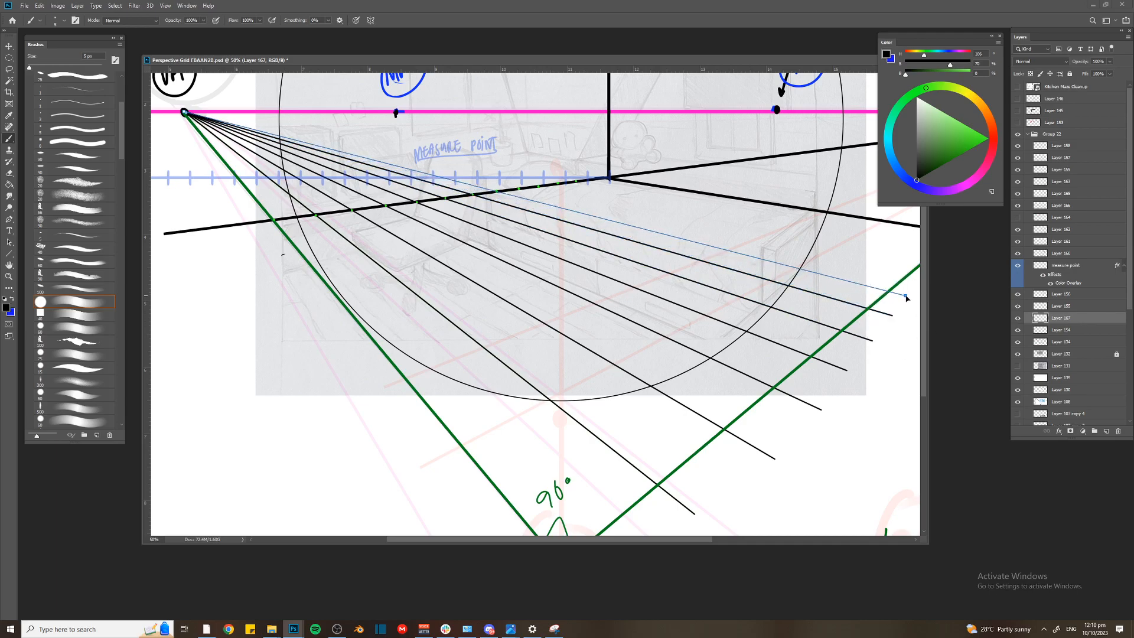
Extend the black VP1 fan through the remaining green dots up to the one closest to the room corner
key("ctrl+minus")
left_click(782, 291, "shift")
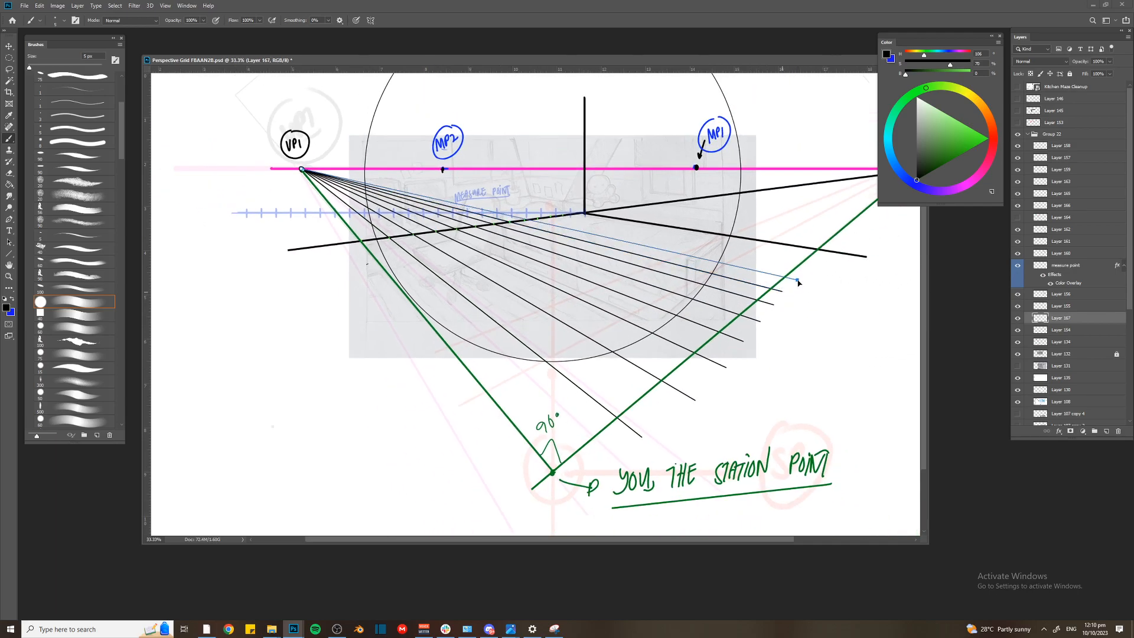
left_click(801, 284, "shift")
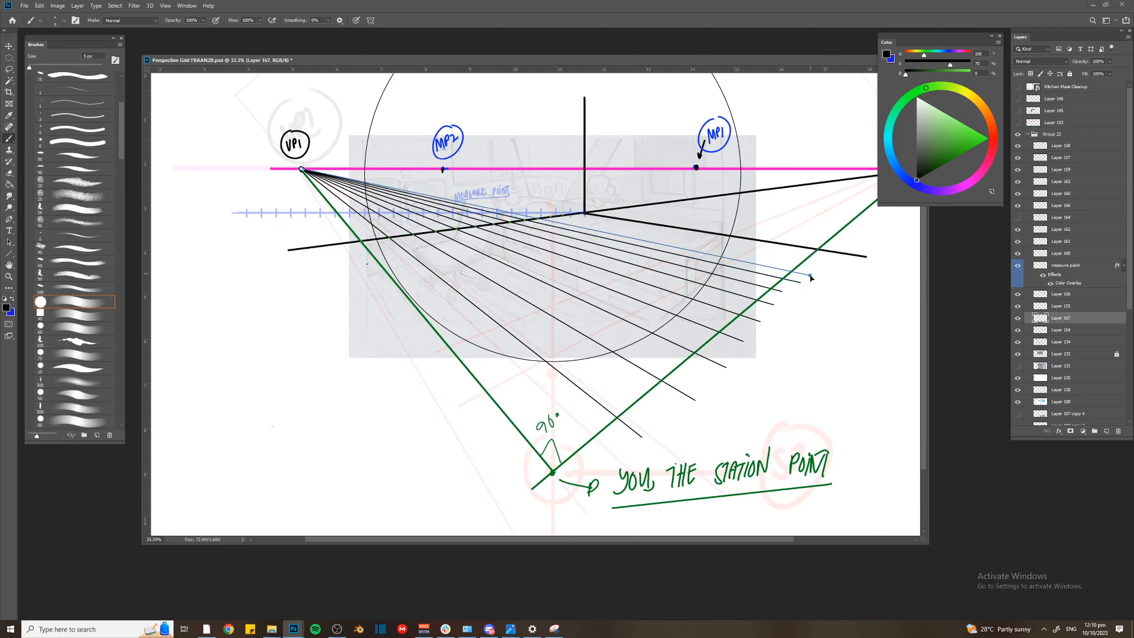
left_click(811, 277, "shift")
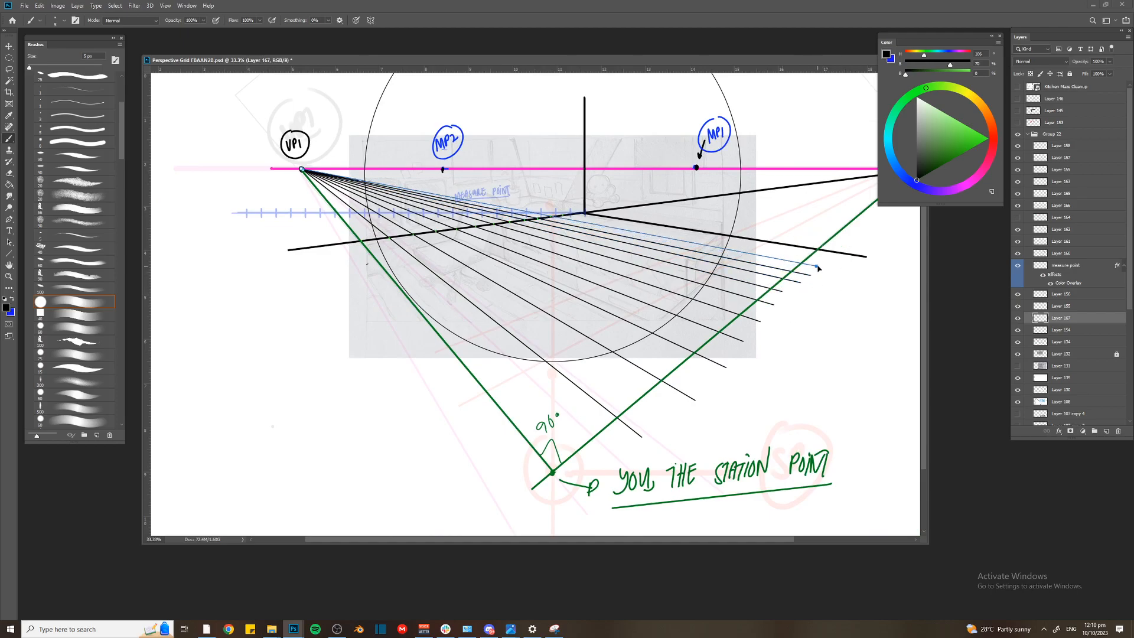
left_click(818, 270, "shift")
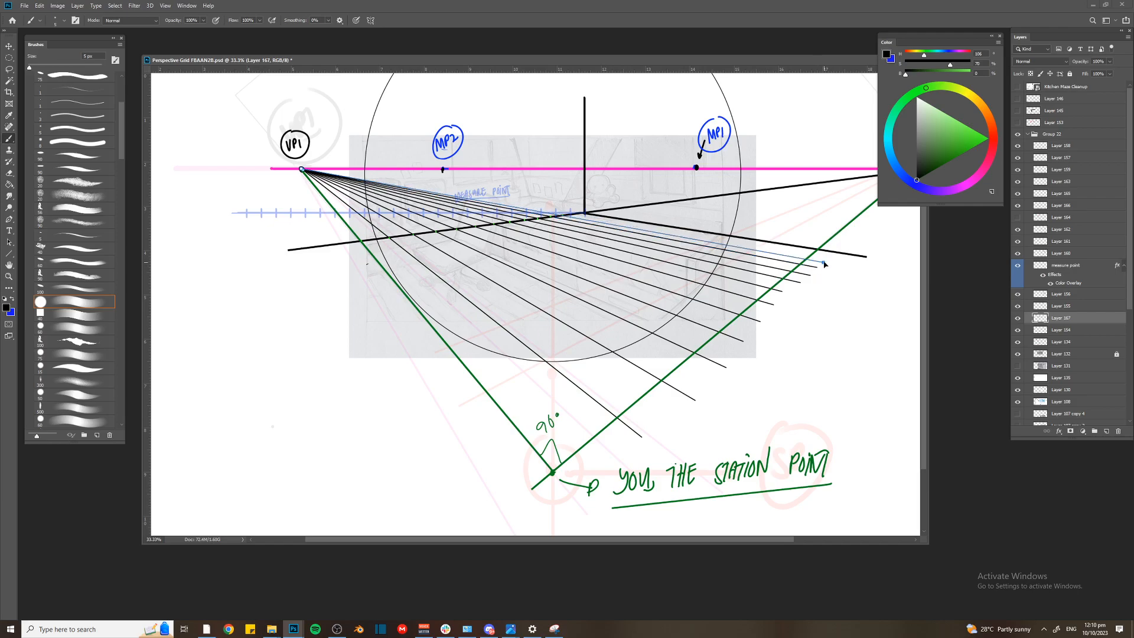
key("Return")
Show the red fan again and add the missing green dot on Layer 165 at the crossing nearest the room corner
key("ctrl+plus")
key("ctrl+plus")
left_click_drag(602, 168, 589, 318)
key("ctrl+plus")
key("ctrl+plus")
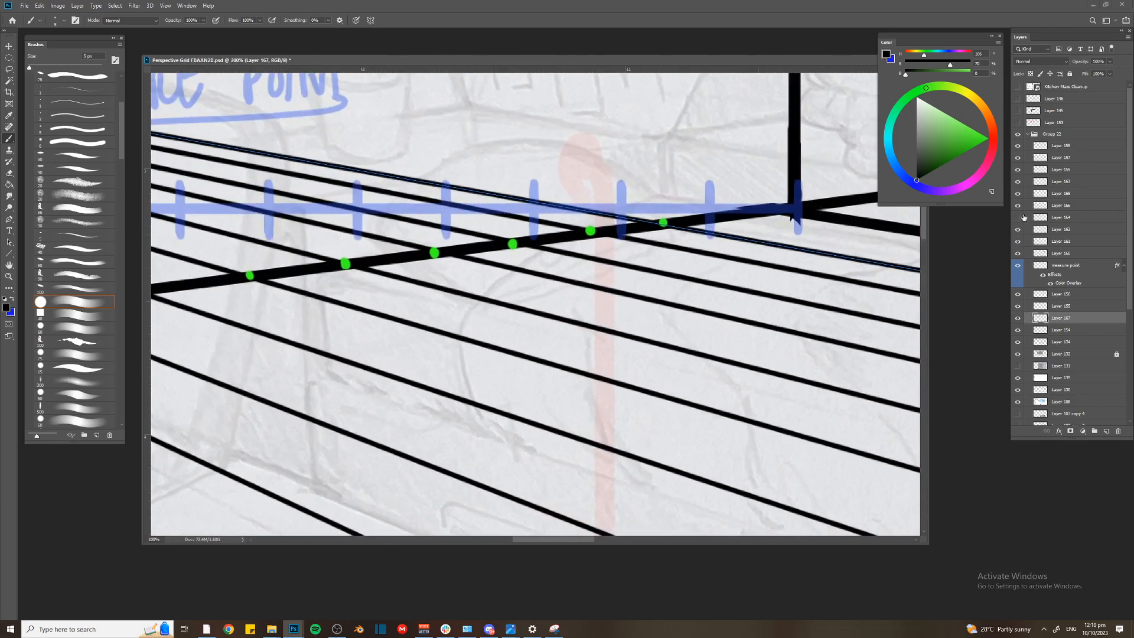
left_click(1018, 218)
key("ctrl+plus")
left_click_drag(750, 178, 666, 257)
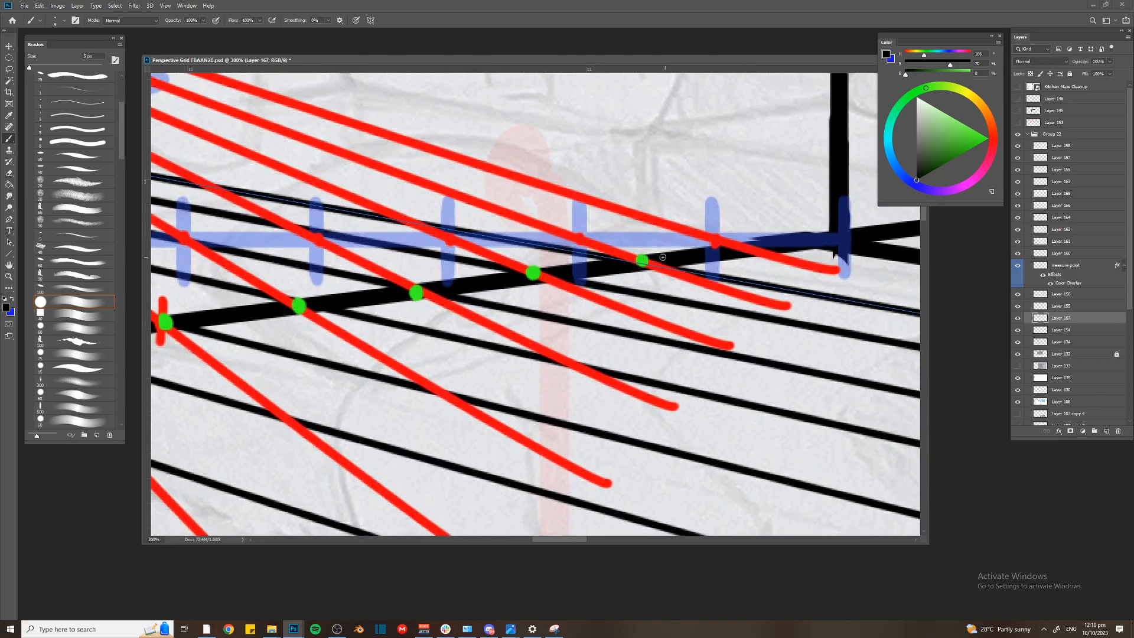
left_click(645, 260, "ctrl")
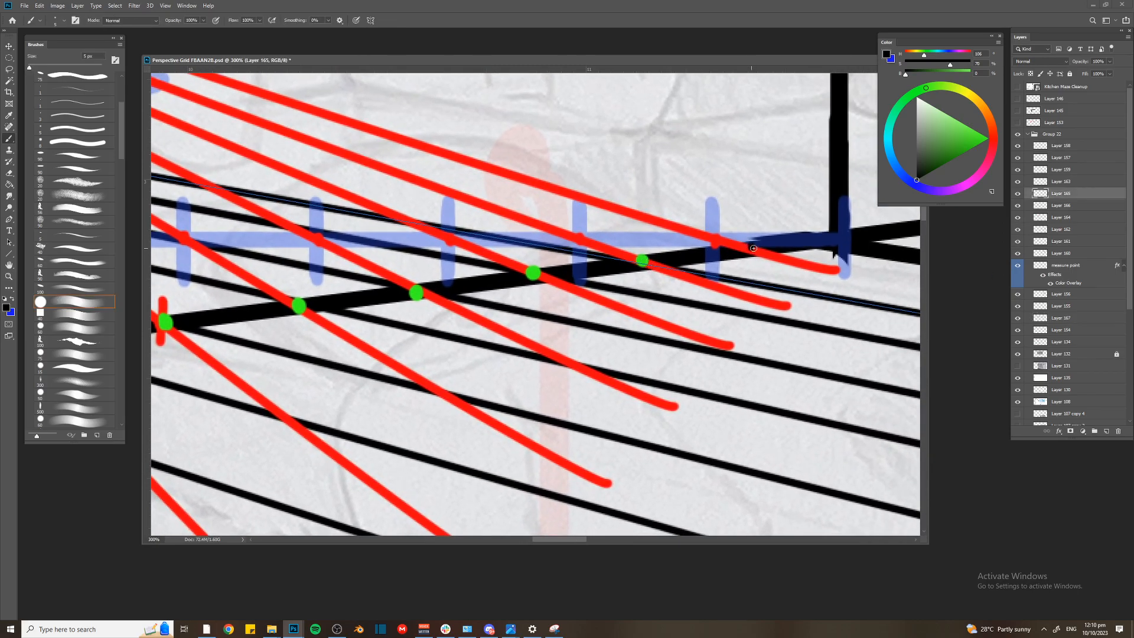
left_click(643, 260, "alt")
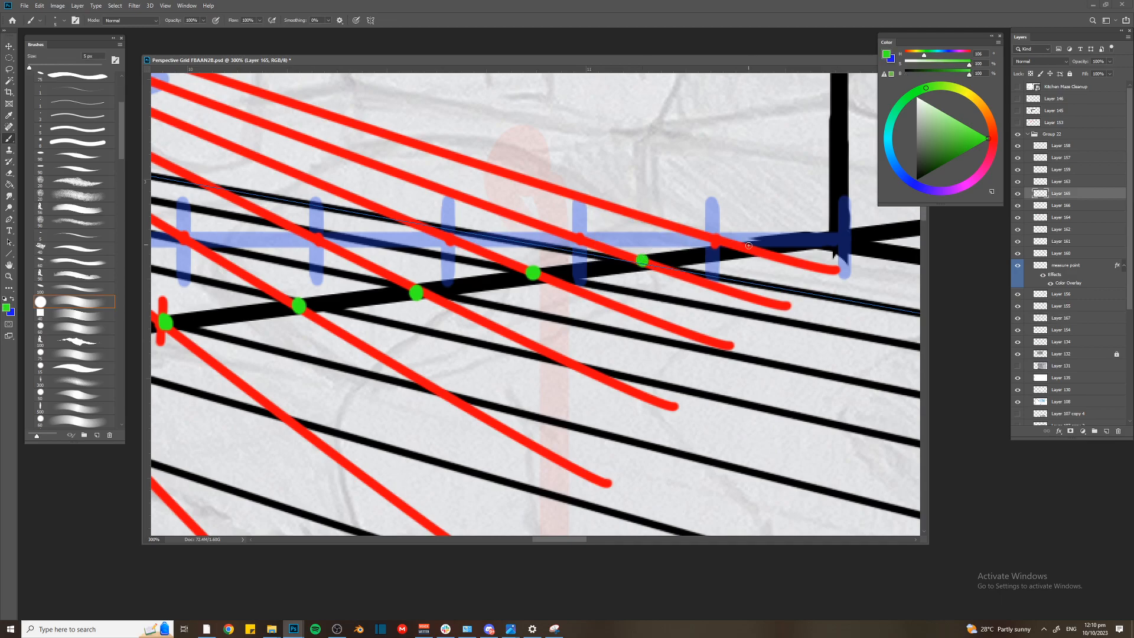
Hide the red fan and stroke a black line on Layer 167 from VP1 through the green dot nearest the corner
key("ctrl+minus")
key("ctrl+minus")
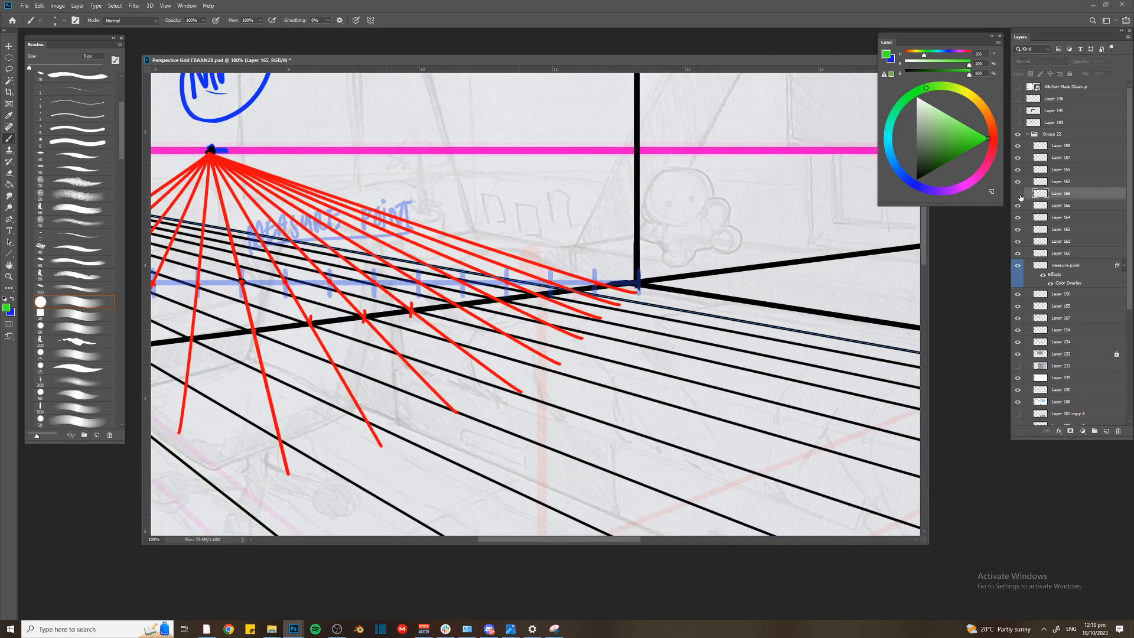
left_click(600, 269, "ctrl")
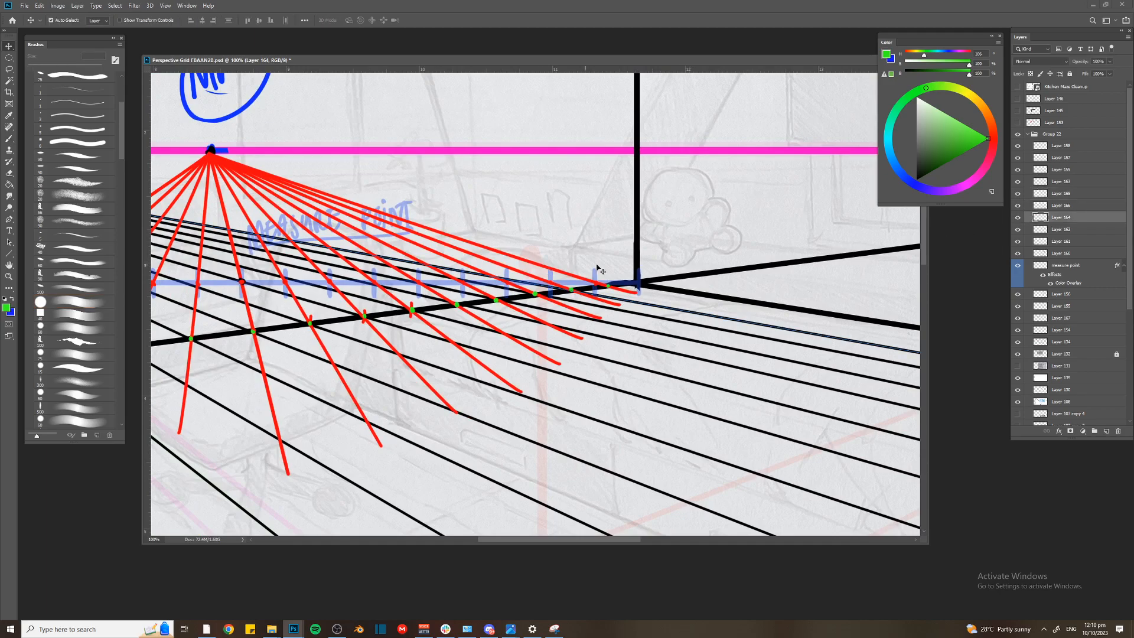
left_click(1018, 219)
left_click(740, 336)
scroll(814, 318, "down", 2)
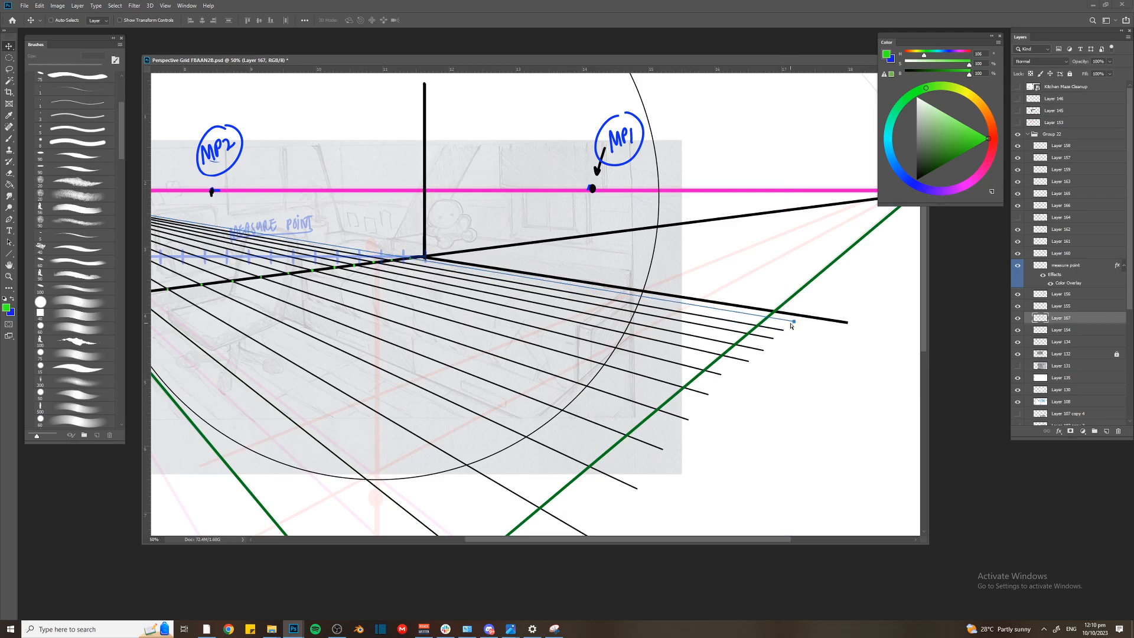
key("b")
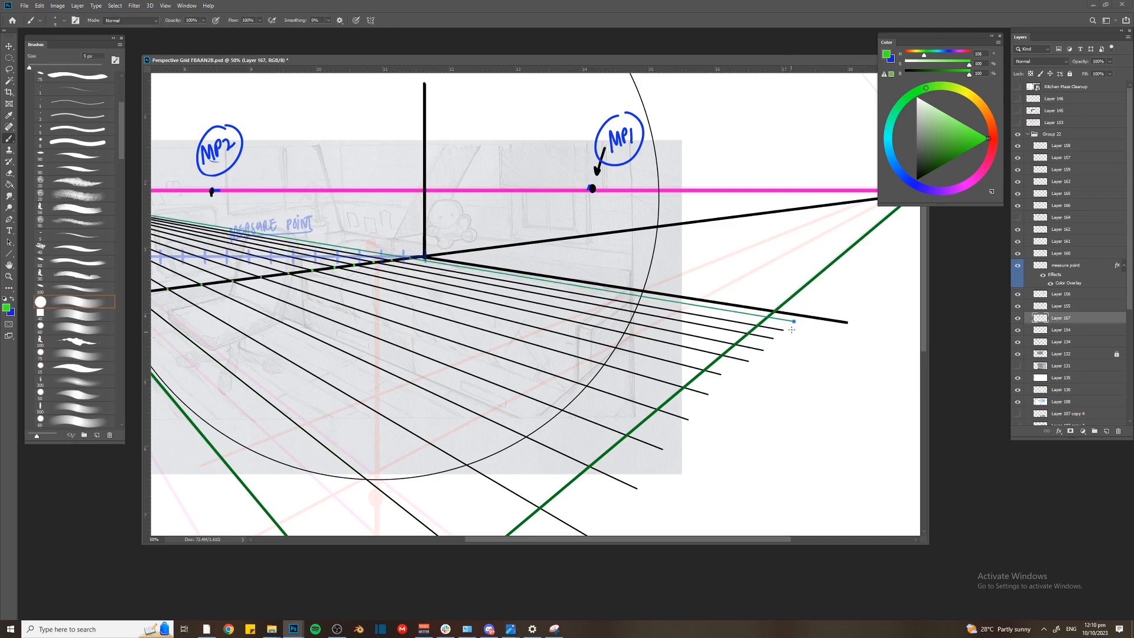
left_click(916, 180)
key("p")
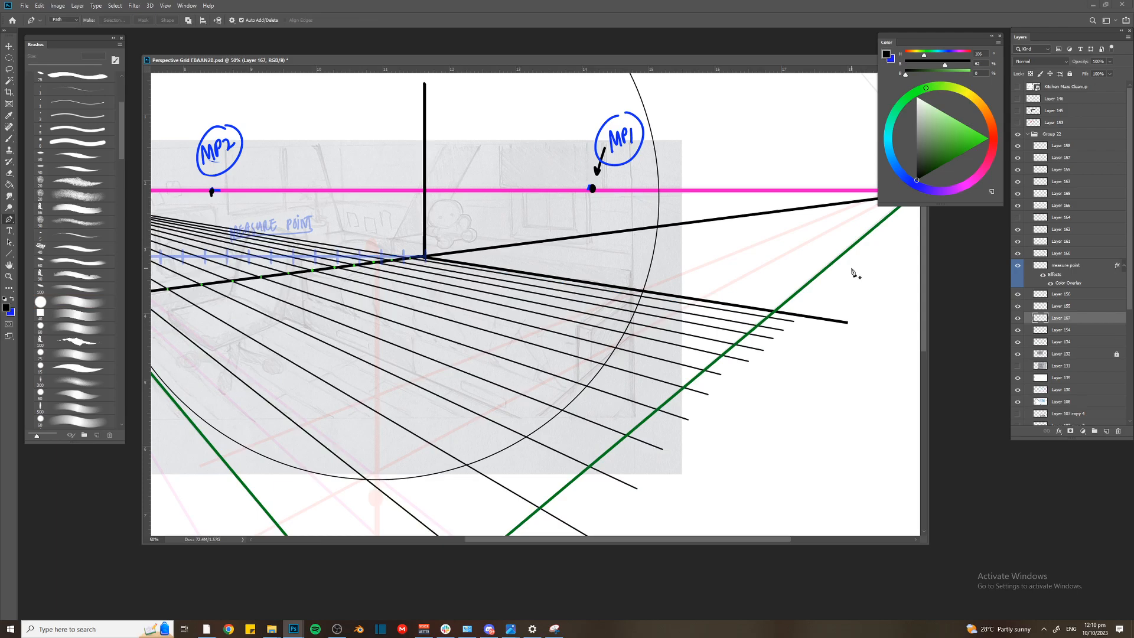
Add a new layer above the black VP1 lines and set the drawing colour to red
left_click_drag(391, 250, 648, 243)
key("ctrl+minus")
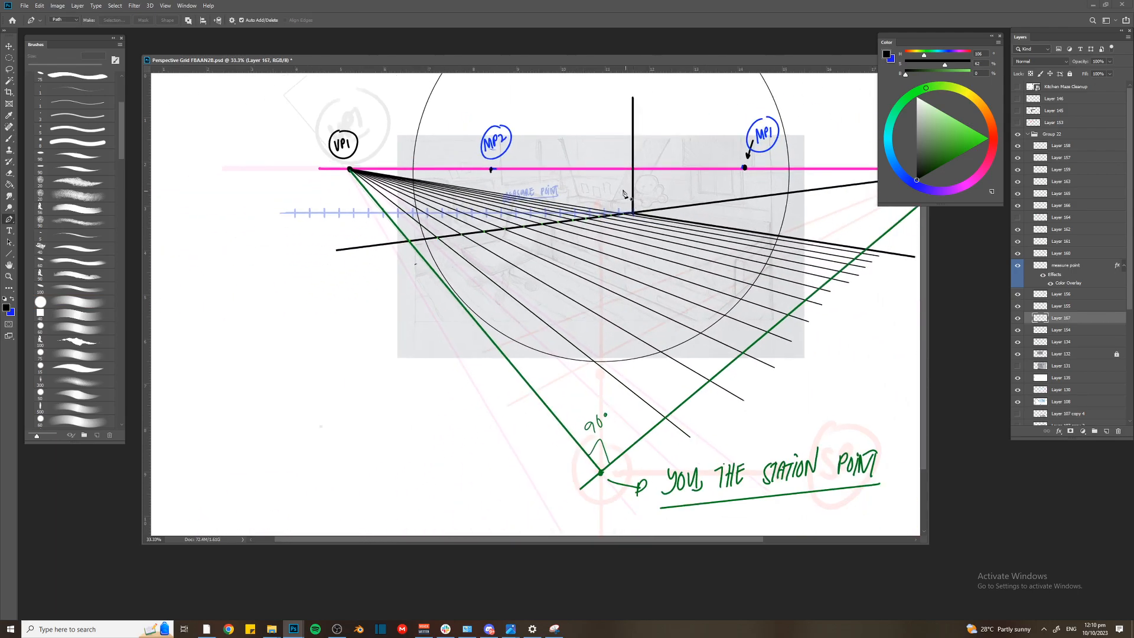
scroll(627, 195, "right", 2)
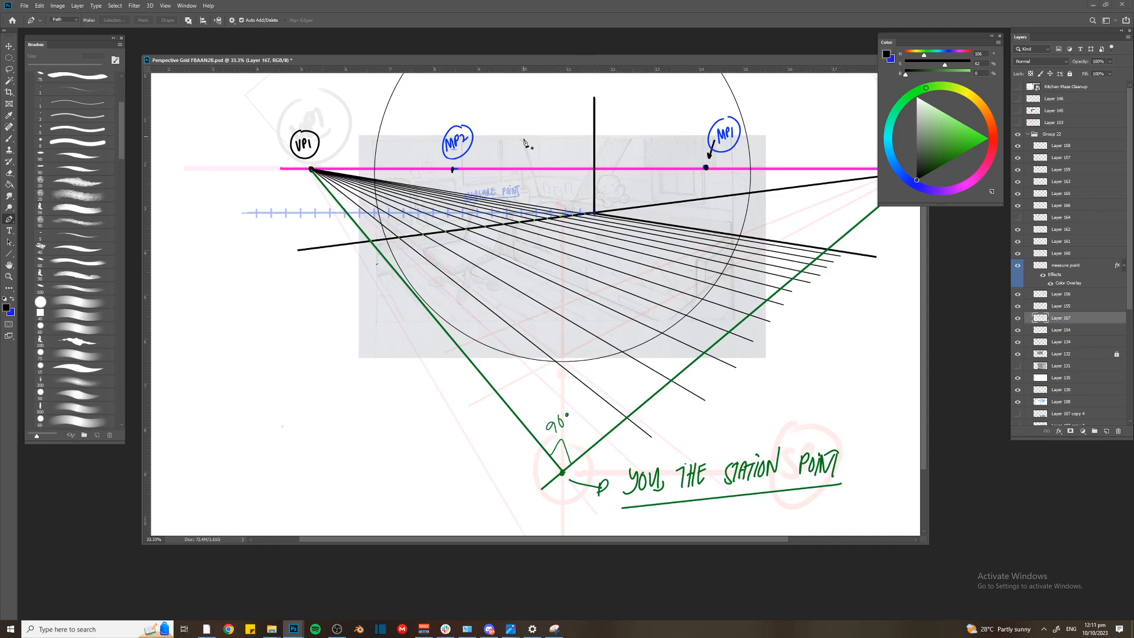
left_click_drag(478, 62, 467, 53)
left_click_drag(536, 143, 507, 141)
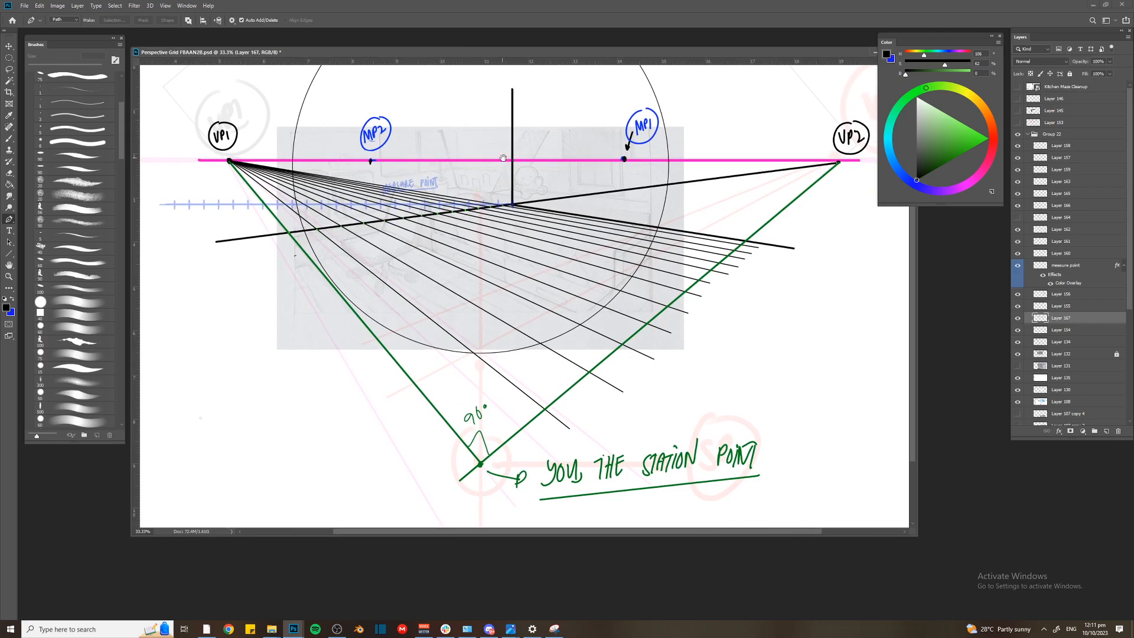
key("ctrl+plus")
left_click_drag(446, 207, 476, 271)
key("ctrl+shift+n")
key("Return")
key("ctrl+plus")
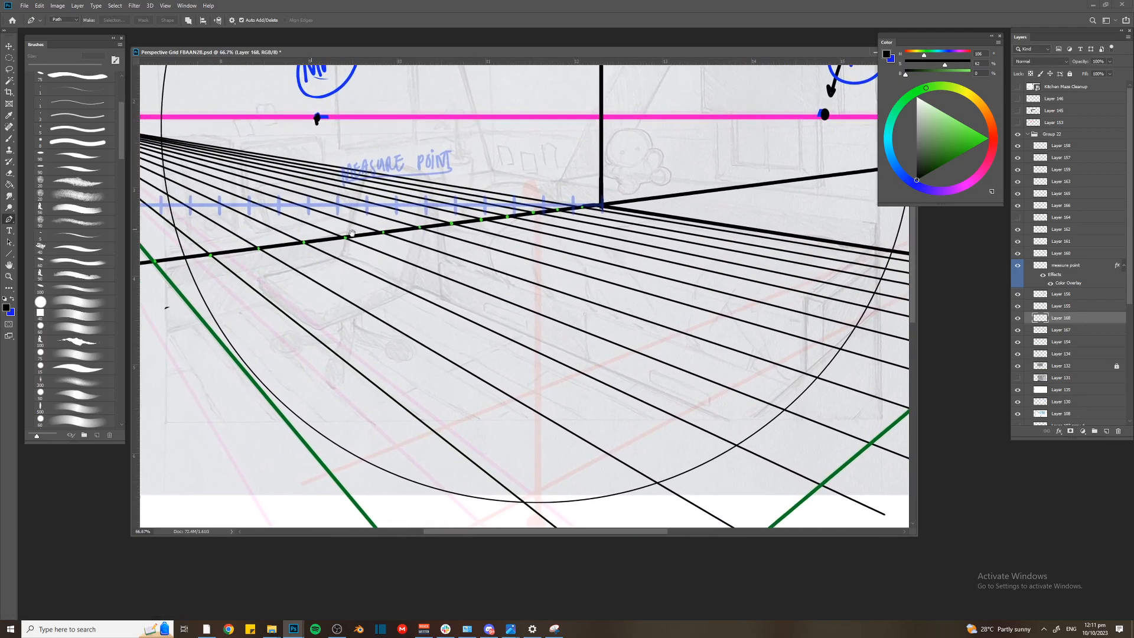
left_click(988, 139)
left_click(992, 149)
Sketch four red arcs over the floor to mark the intervals between neighbouring black VP1 lines
mouse_move(428, 298)
left_mouse_down()
mouse_move(447, 288)
mouse_move(469, 298)
left_mouse_up()
key("b")
left_click_drag(478, 294, 514, 290)
mouse_move(432, 301)
left_mouse_down()
mouse_move(396, 340)
mouse_move(371, 331)
mouse_move(337, 355)
left_mouse_up()
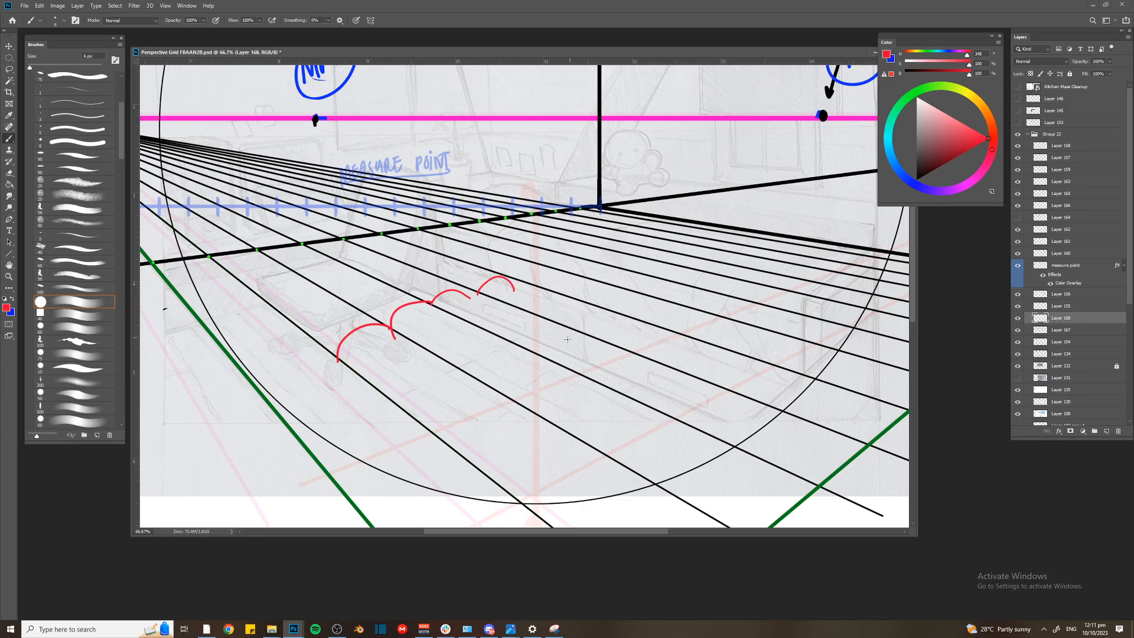
Sketch more red arcs across the intervals between the black VP1 lines toward the room corner, and undo the red arcs
key("ctrl+minus")
key("]")
left_click_drag(517, 292, 588, 286)
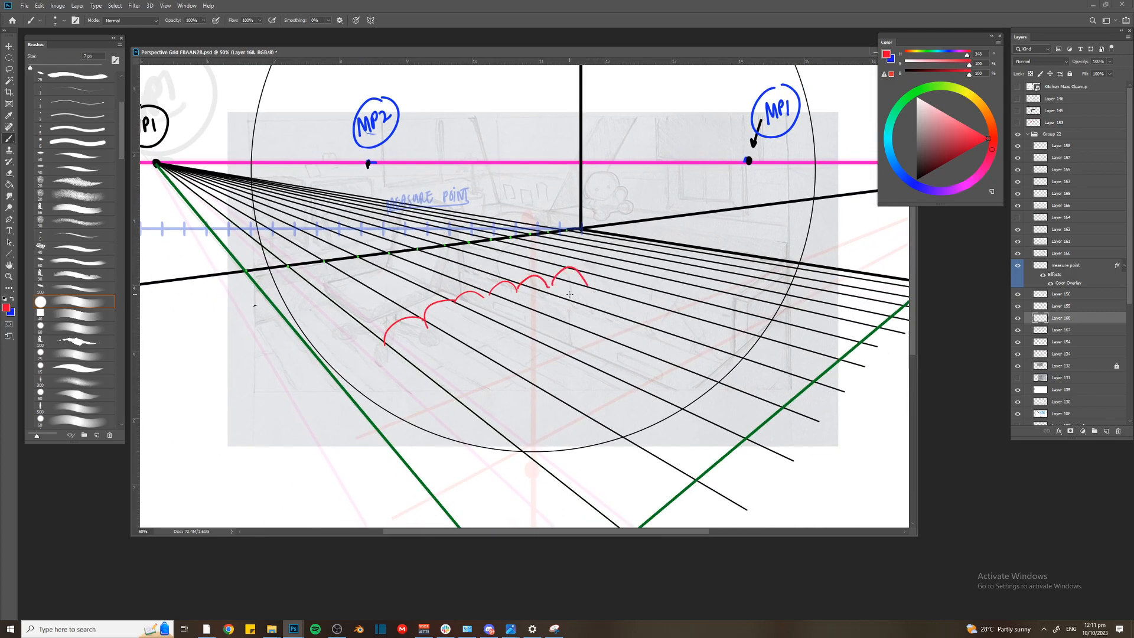
key("ctrl+z")
key("ctrl+z")
key("ctrl+z")
Sketch a red rectangular picture frame on the blank canvas beside the drawing, with a slanted floor line crossing it
key("ctrl+z")
left_click_drag(351, 298, 640, 243)
key("ctrl+z")
mouse_move(441, 264)
left_mouse_down()
mouse_move(268, 263)
mouse_move(267, 361)
left_mouse_up()
mouse_move(443, 268)
left_mouse_down()
mouse_move(440, 353)
mouse_move(273, 353)
left_mouse_up()
left_click(255, 310, "shift")
key("p")
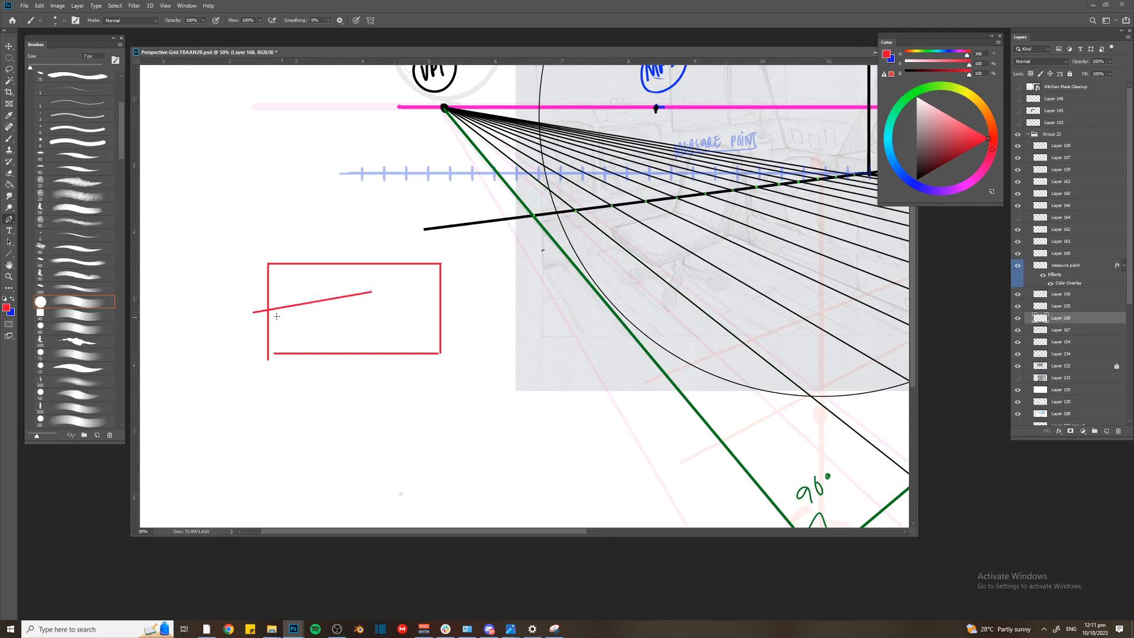
Sketch red crisscrossing lines in both directions through the small frame to suggest a perspective floor grid
key("b")
mouse_move(284, 306)
left_mouse_down()
mouse_move(332, 375)
mouse_move(352, 370)
left_mouse_up()
left_click_drag(322, 300, 372, 365)
mouse_move(338, 300)
left_mouse_down()
mouse_move(386, 354)
mouse_move(436, 352)
left_mouse_up()
mouse_move(367, 291)
left_mouse_down()
mouse_move(417, 335)
mouse_move(445, 334)
left_mouse_up()
left_click_drag(380, 291, 461, 329)
mouse_move(397, 296)
left_mouse_down()
mouse_move(282, 322)
mouse_move(264, 351)
left_mouse_up()
left_click_drag(432, 313, 285, 375)
left_click_drag(432, 318, 309, 393)
Undo the last crossing lines of the small red grid and redraw them at a different slant
key("ctrl+z")
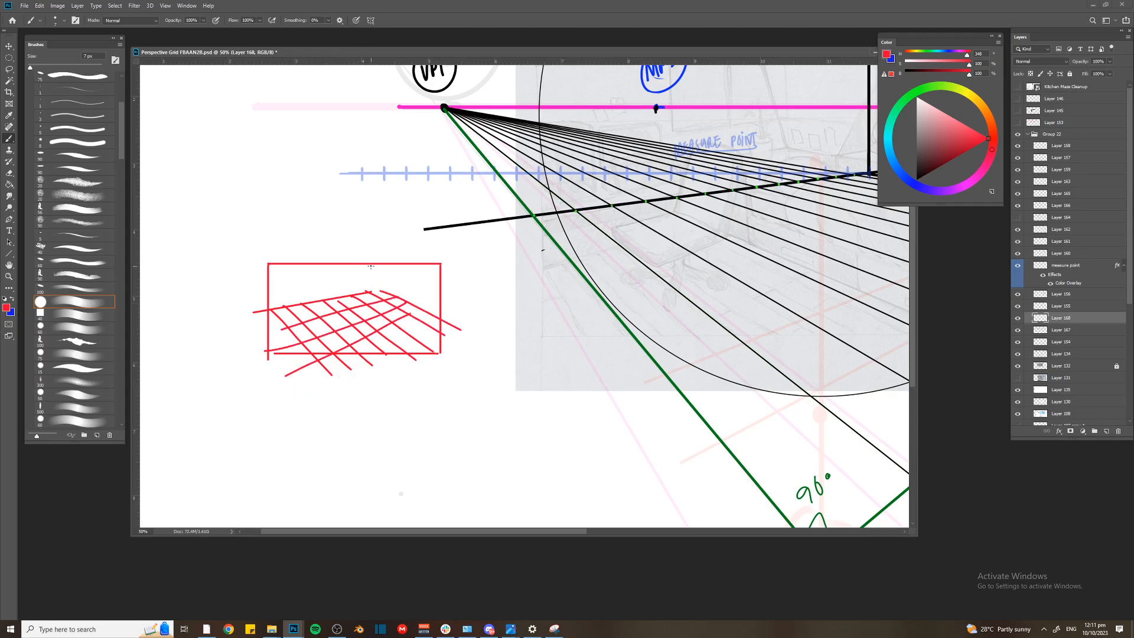
key("ctrl+z")
key("ctrl+z")
key("ctrl+z")
mouse_move(388, 297)
left_mouse_down()
mouse_move(365, 317)
mouse_move(388, 307)
left_mouse_up()
left_click_drag(326, 363, 413, 306)
left_click_drag(369, 383, 433, 324)
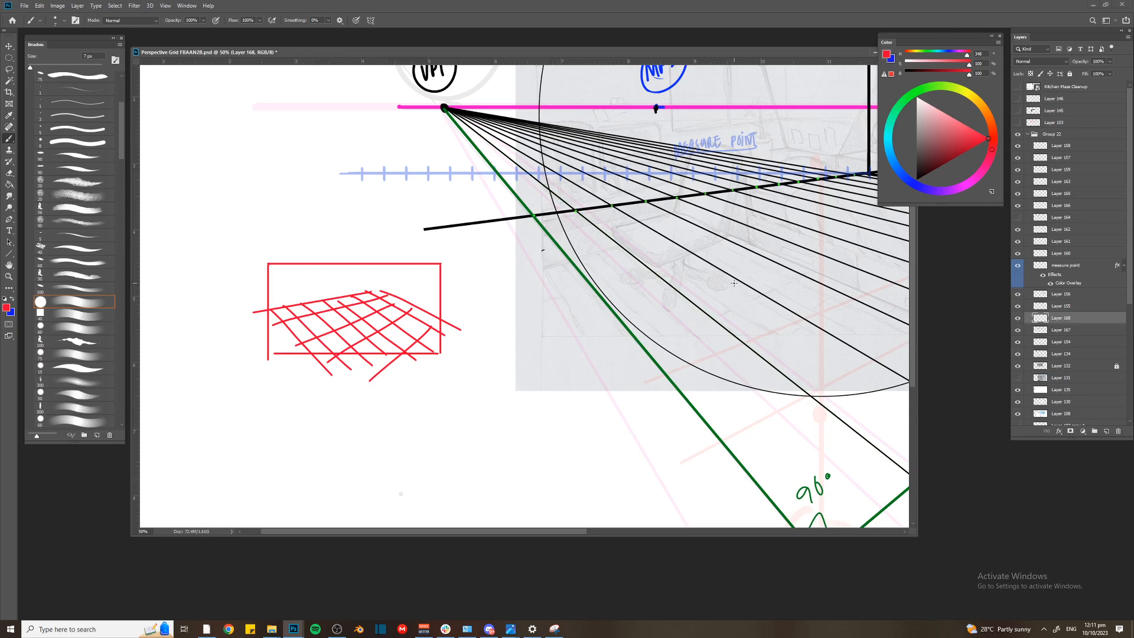
Lasso the red frame with its grid sketch and cut it from Layer 168
key("l")
mouse_move(405, 233)
left_mouse_down()
mouse_move(350, 429)
mouse_move(288, 211)
left_mouse_up()
key("ctrl+x")
left_click_drag(475, 246, 286, 246)
left_click_drag(443, 219, 436, 254)
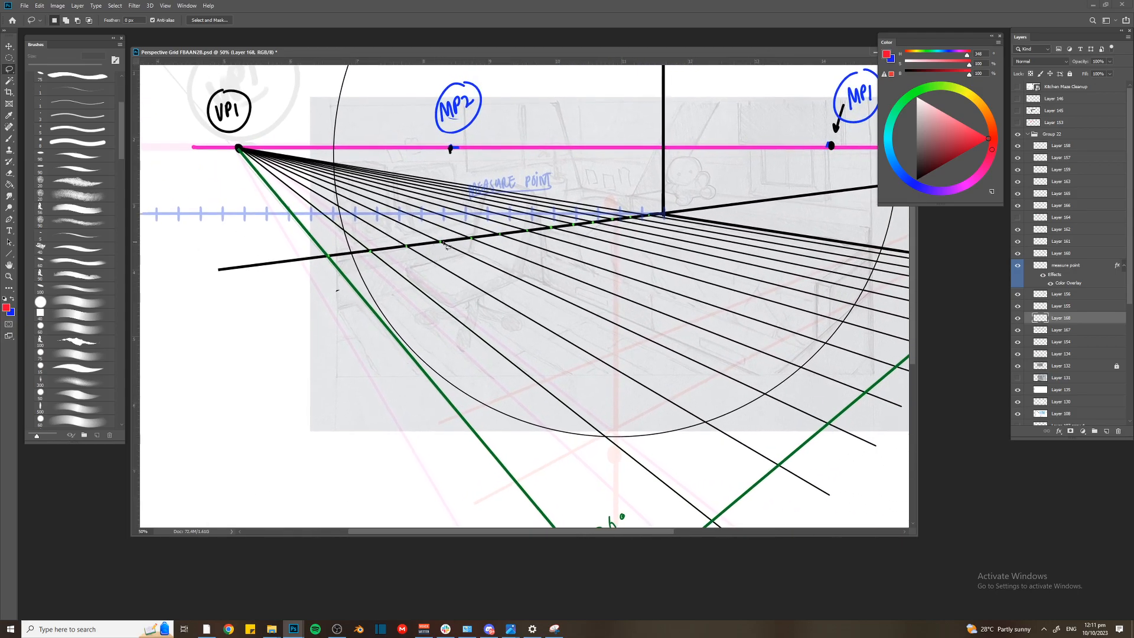
Add a new layer above Layer 168 and sketch a thin red upright box over the floor lines
key("ctrl+shift+n")
key("Return")
key("b")
mouse_move(478, 332)
left_mouse_down()
mouse_move(493, 288)
mouse_move(509, 354)
mouse_move(476, 336)
left_mouse_up()
left_click_drag(526, 290, 513, 361)
Enlarge the brush to 20 px and sketch a row of thick red upright boxes with a slanted baseline across the floor
key("]")
key("]")
key("]")
mouse_move(488, 289)
left_mouse_down()
mouse_move(522, 290)
mouse_move(517, 356)
mouse_move(481, 273)
left_mouse_up()
key("]")
mouse_move(479, 273)
left_mouse_down()
mouse_move(477, 334)
mouse_move(521, 366)
left_mouse_up()
mouse_move(572, 318)
left_mouse_down()
mouse_move(462, 313)
mouse_move(458, 345)
mouse_move(423, 272)
mouse_move(456, 309)
mouse_move(461, 351)
left_mouse_up()
mouse_move(460, 275)
left_mouse_down()
mouse_move(462, 348)
mouse_move(496, 266)
mouse_move(478, 314)
left_mouse_up()
mouse_move(565, 317)
left_mouse_down()
mouse_move(537, 306)
mouse_move(418, 369)
left_mouse_up()
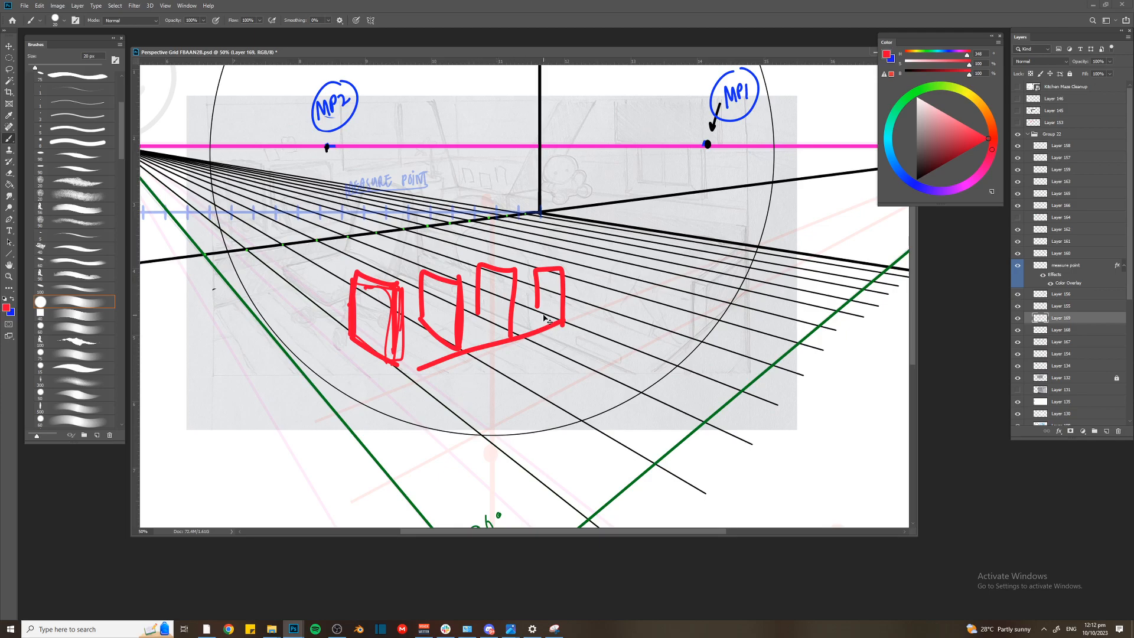
Undo all the red upright boxes on the floor along with the layer added for them
key("ctrl+z")
key("ctrl+z")
key("ctrl+z")
key("ctrl+z")
key("ctrl+z")
key("ctrl+z")
key("ctrl+z")
key("ctrl+z")
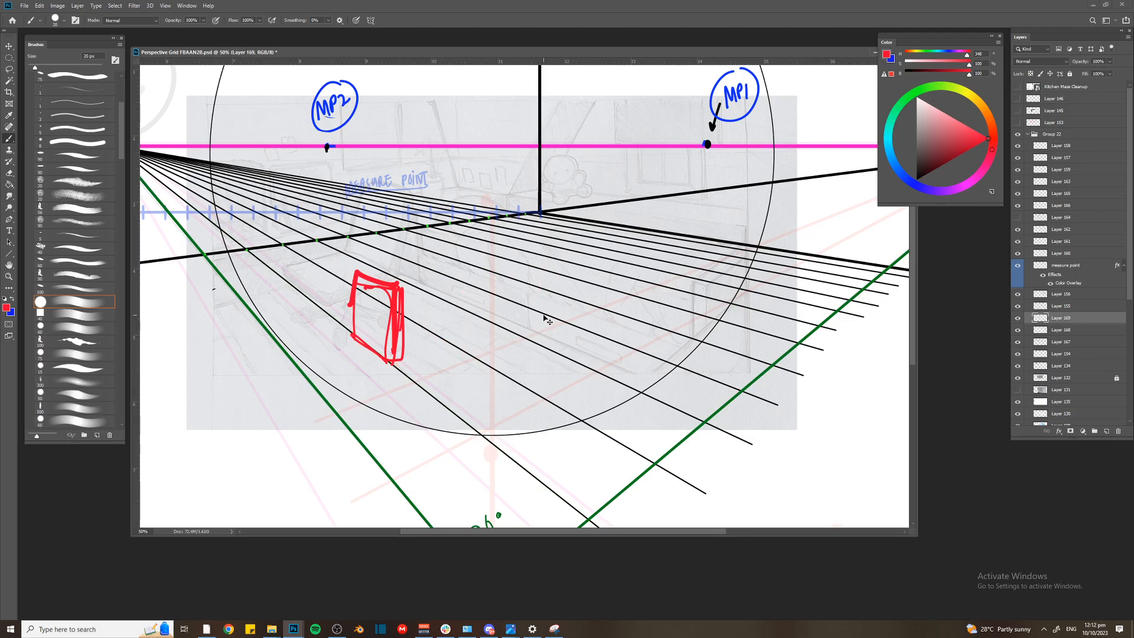
key("ctrl+z")
key("ctrl+z")
key("ctrl+z")
key("ctrl+z")
key("ctrl+z")
key("ctrl+z")
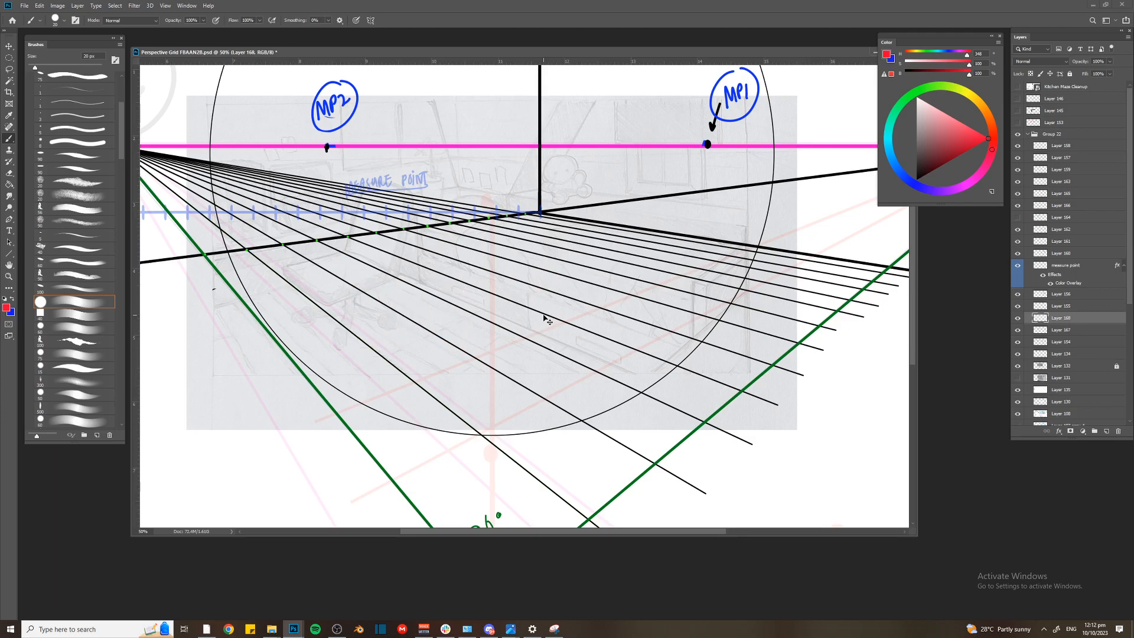
left_click_drag(485, 166, 526, 189)
key("ctrl+minus")
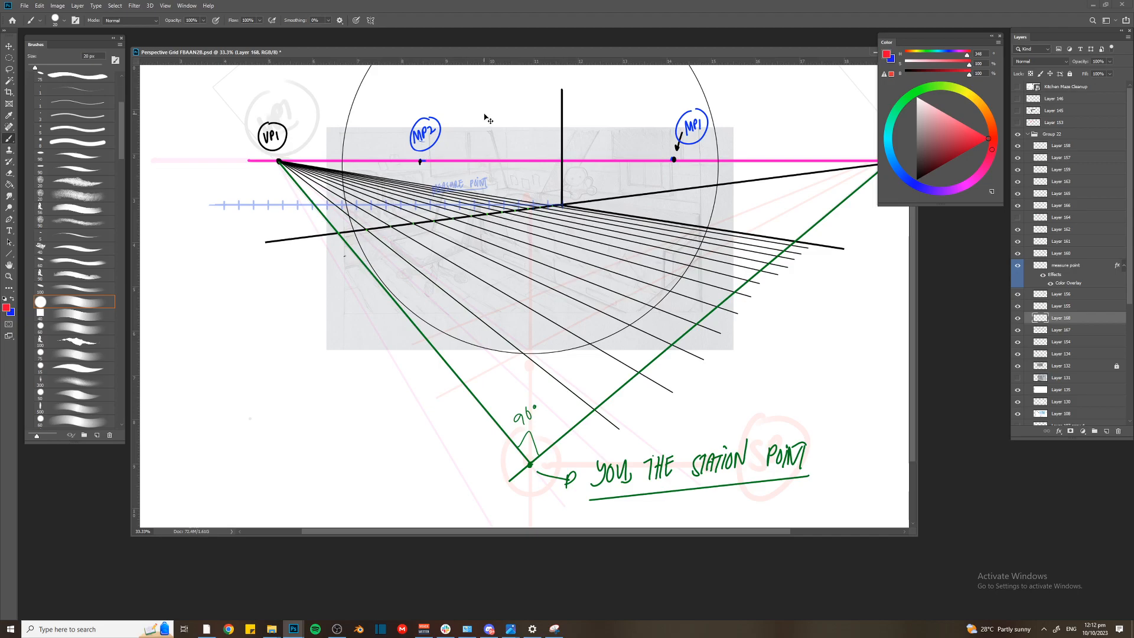
Find the layer holding the black floor lines that radiate from VP1 and rename it "vp1 lines"
key("ctrl+plus")
key("ctrl+plus")
left_click_drag(486, 156, 475, 235)
left_click_drag(491, 153, 486, 160)
key("v")
left_click(496, 203)
key("ctrl+minus")
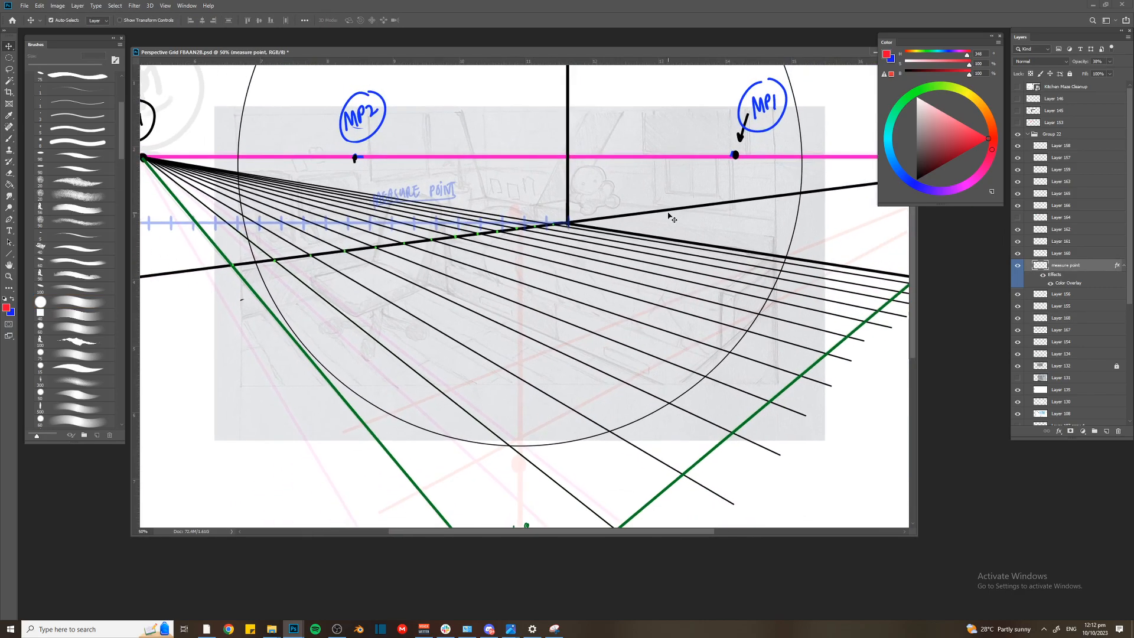
key("ctrl+minus")
key("ctrl+plus")
key("ctrl+plus")
left_click_drag(671, 216, 487, 260)
scroll(590, 237, "up", 3)
left_click(575, 294)
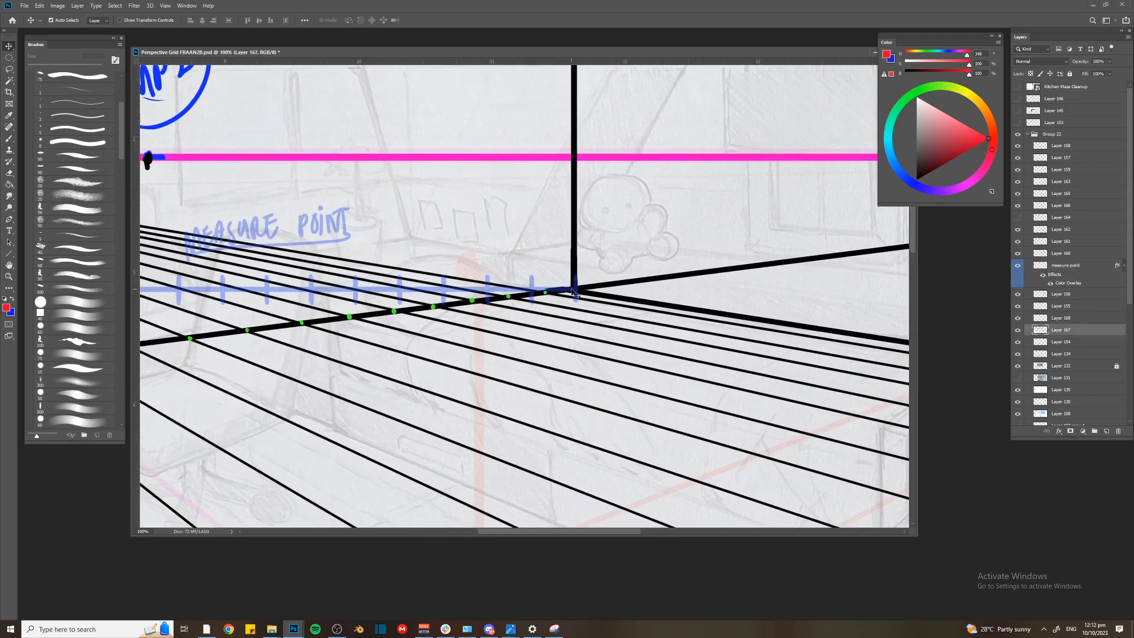
key("ctrl+minus")
double_click(1063, 331)
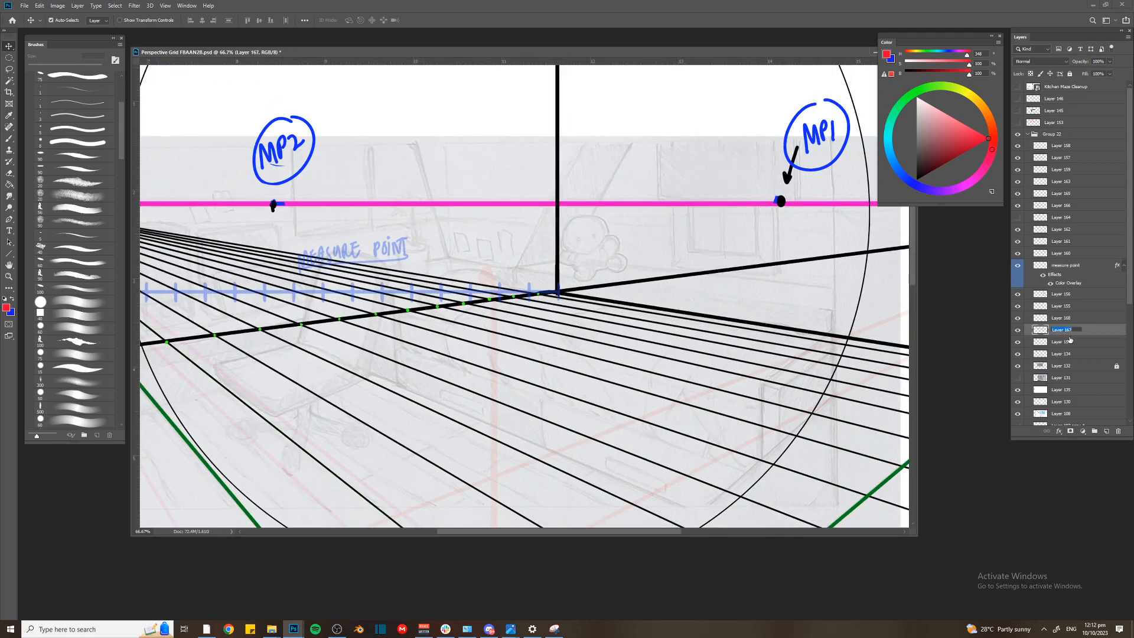
type("vp1 lines")
key("Return")
Give the vp1 lines layer an orange colour label and hide it
right_click(1018, 330)
left_click(1049, 371)
left_click(1018, 330)
key("ctrl+minus")
key("ctrl+plus")
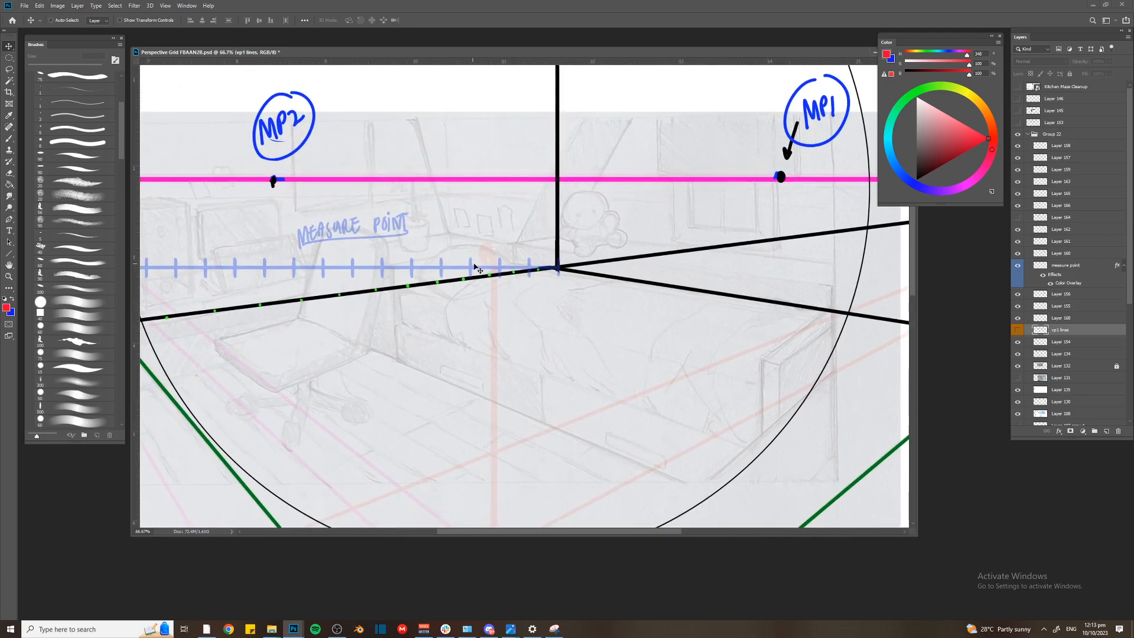
Duplicate the blue measuring line with its ticks on the measure point layer, extending the copy rightward from the room corner
left_click(501, 270)
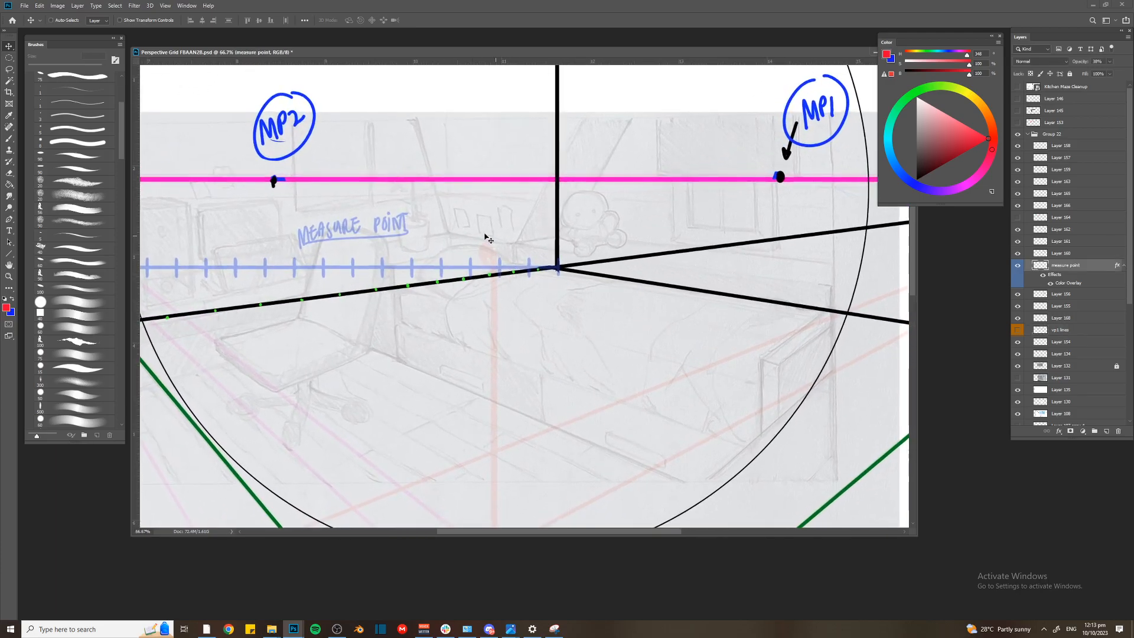
key("ctrl+minus")
key("ctrl+minus")
key("m")
left_click_drag(281, 204, 620, 204)
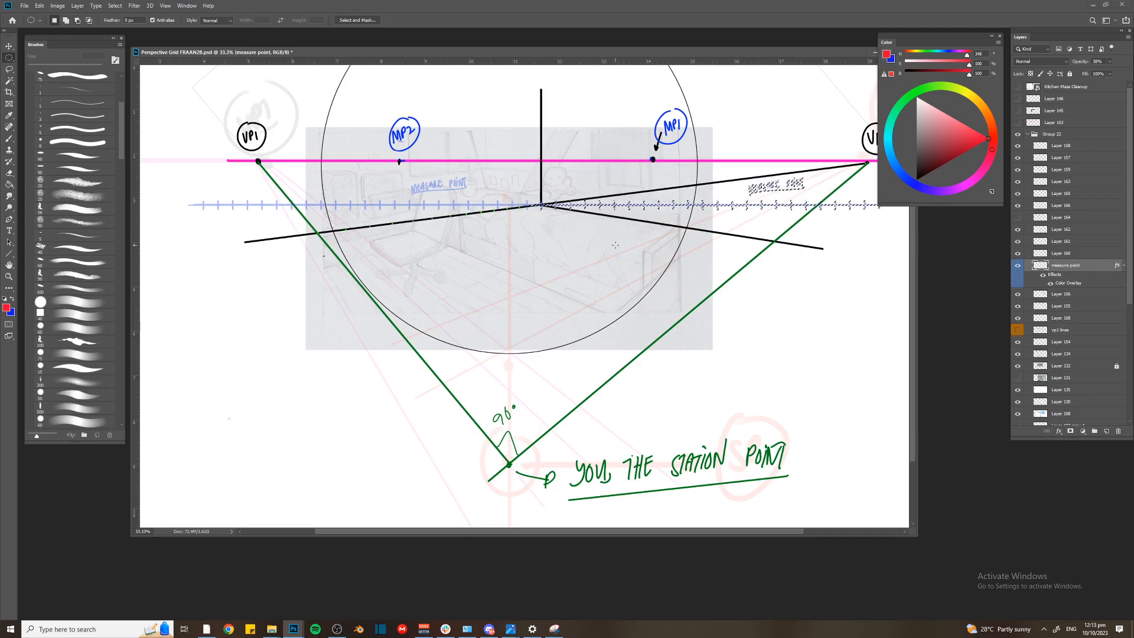
key("ctrl+d")
Add a new layer above the measure point layer and draw a straight path from MP1 through the first tick right of the corner
key("ctrl+plus")
left_click_drag(576, 62, 562, 172)
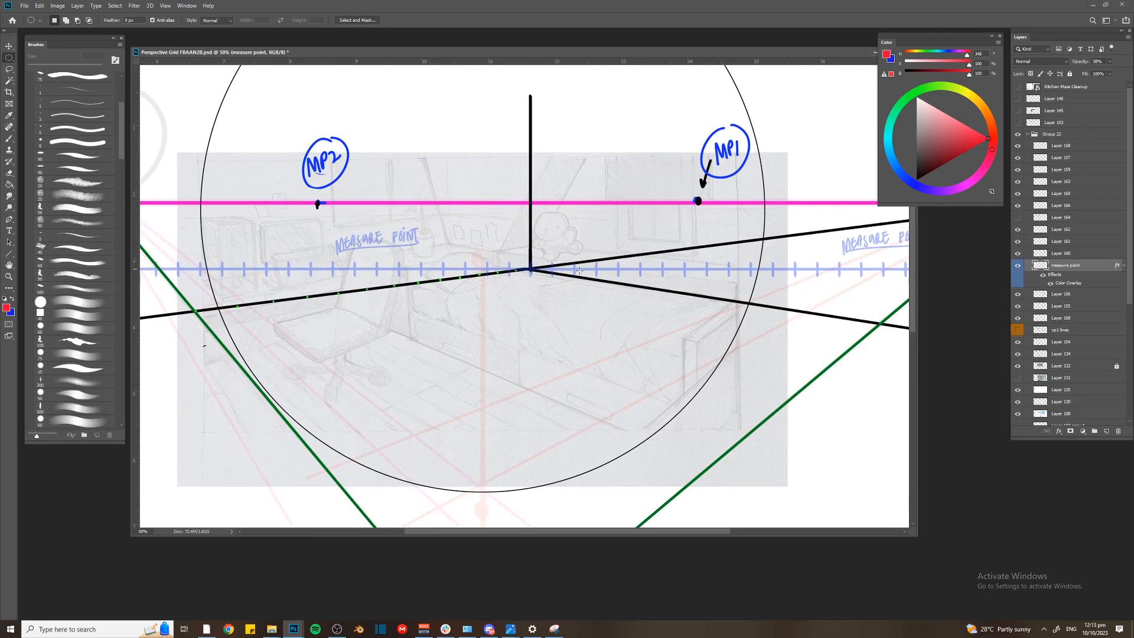
left_click_drag(630, 254, 561, 244)
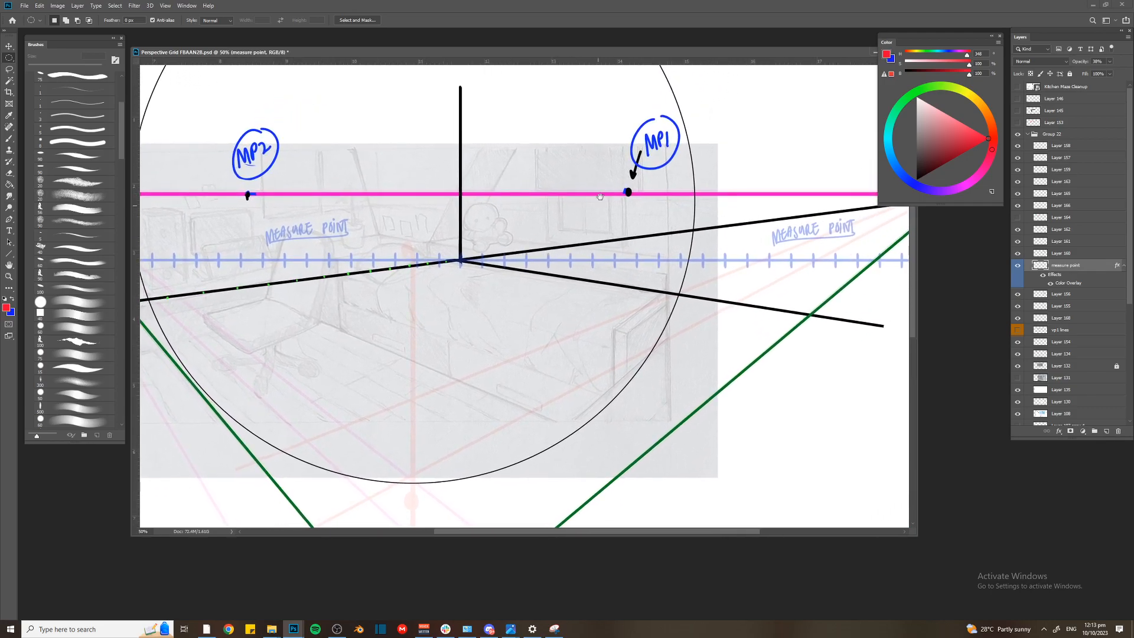
key("ctrl+plus")
key("ctrl+shift+alt+n")
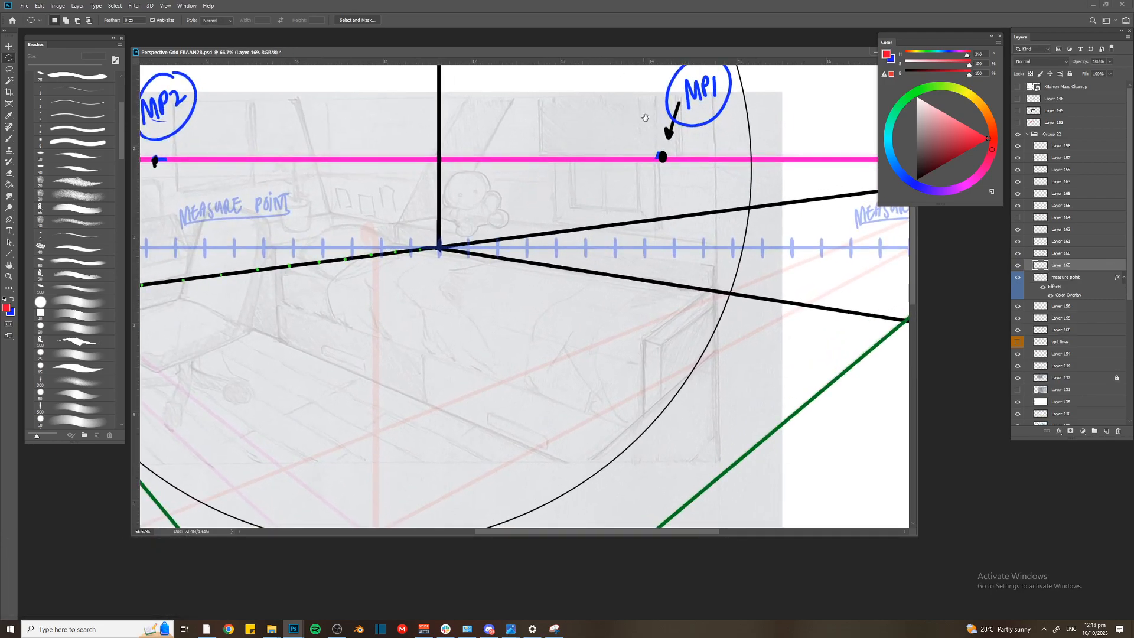
left_click(704, 92, "ctrl")
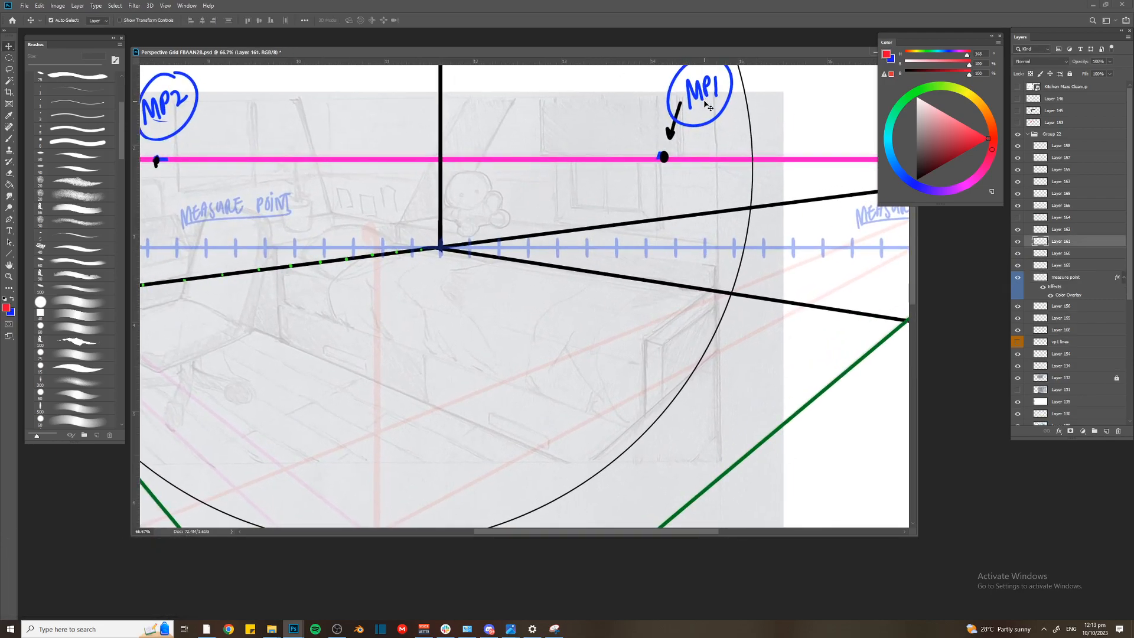
key("p")
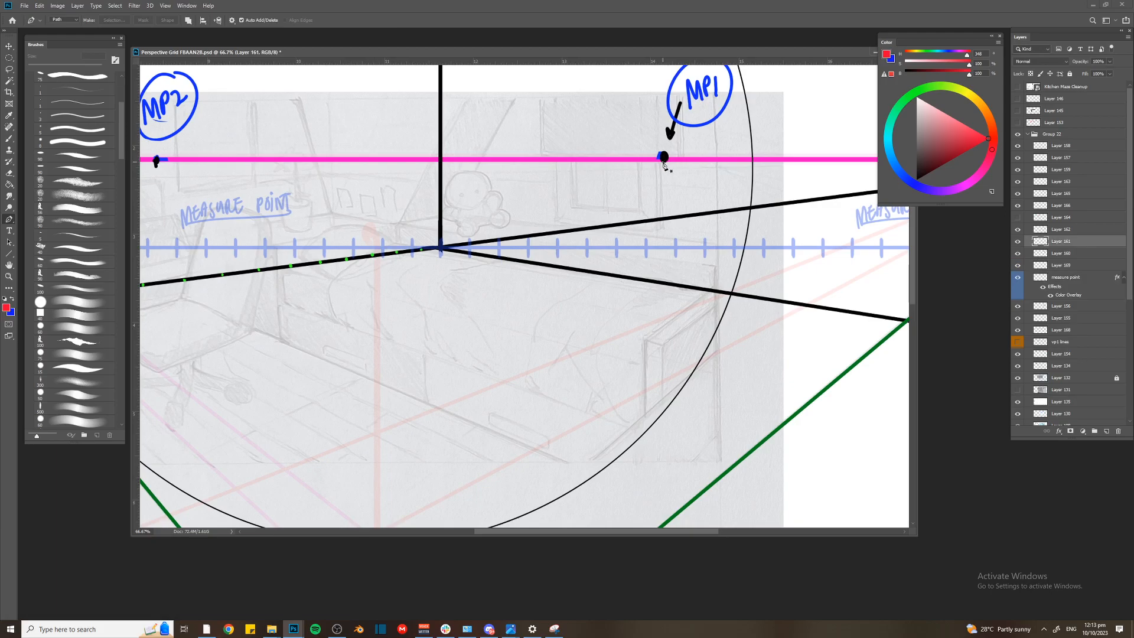
left_click(664, 157)
left_click(598, 403)
left_click_drag(598, 403, 294, 326)
Try to stroke the MP1 path in red with the 20 px brush
key("b")
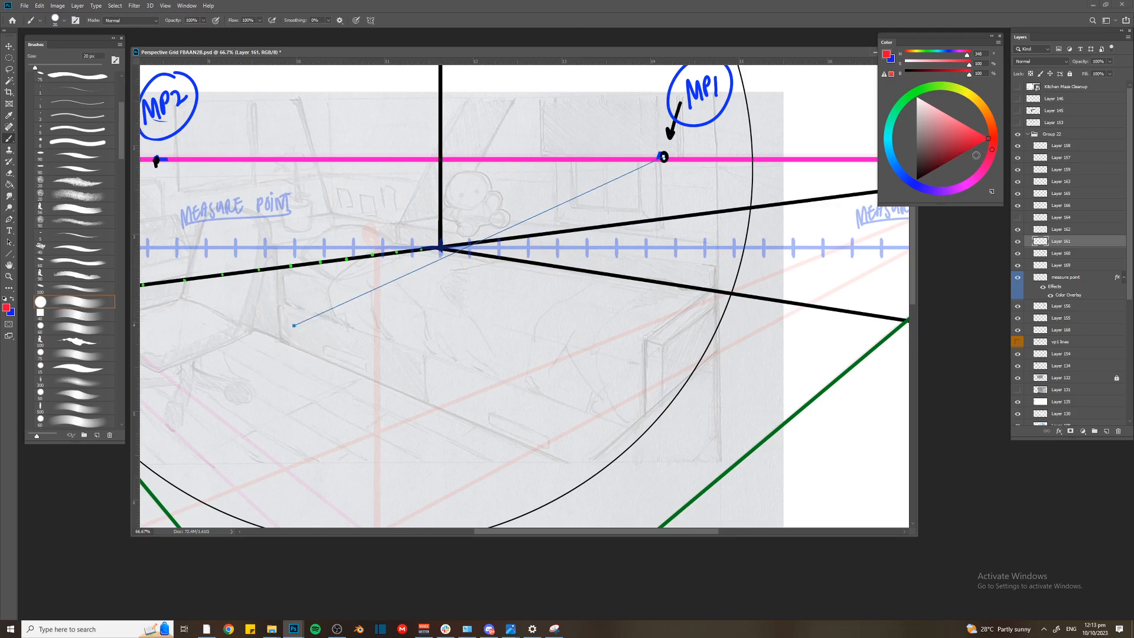
left_click(1017, 218)
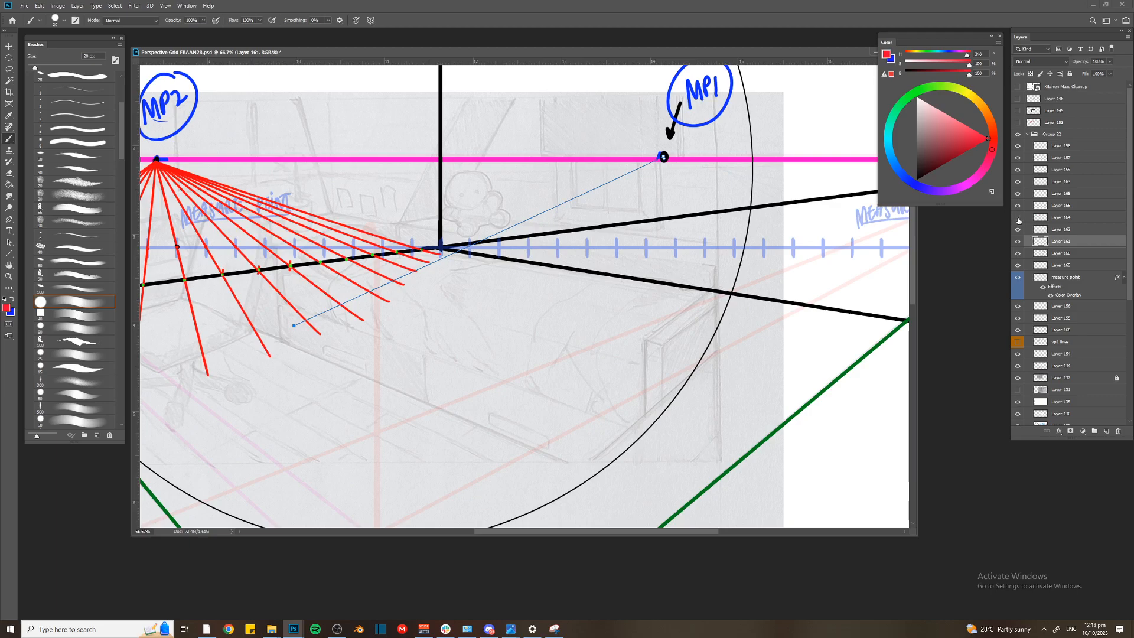
left_click(1018, 218)
key("Return")
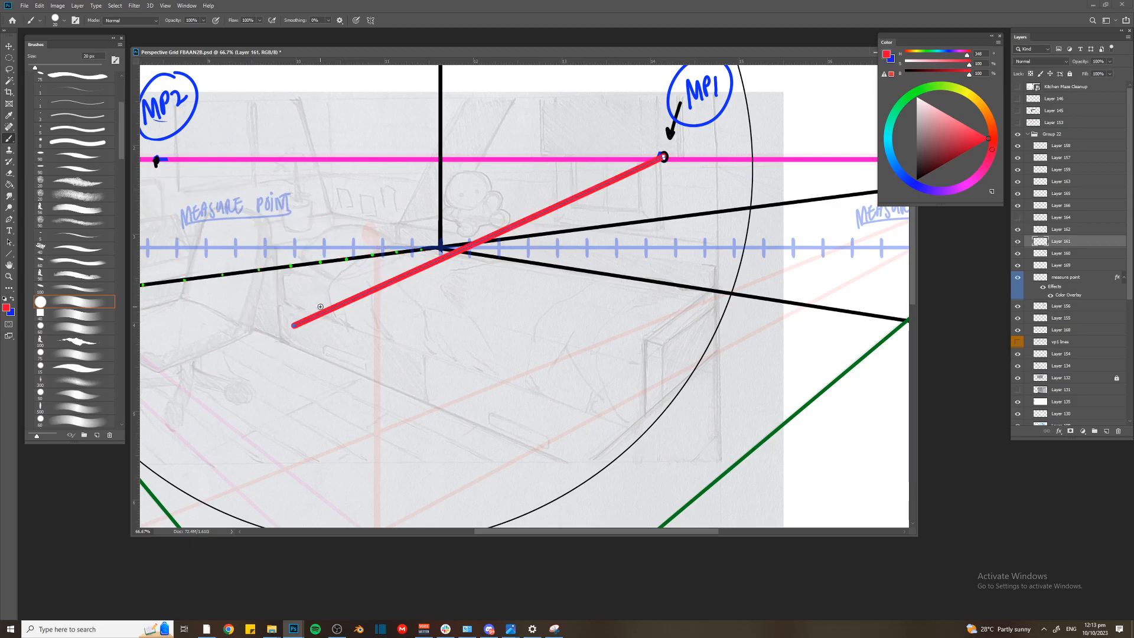
key("ctrl+z")
Reduce the brush to 8 px and try a thinner red stroke along the MP1 path, undoing the stroke
key("bracketleft")
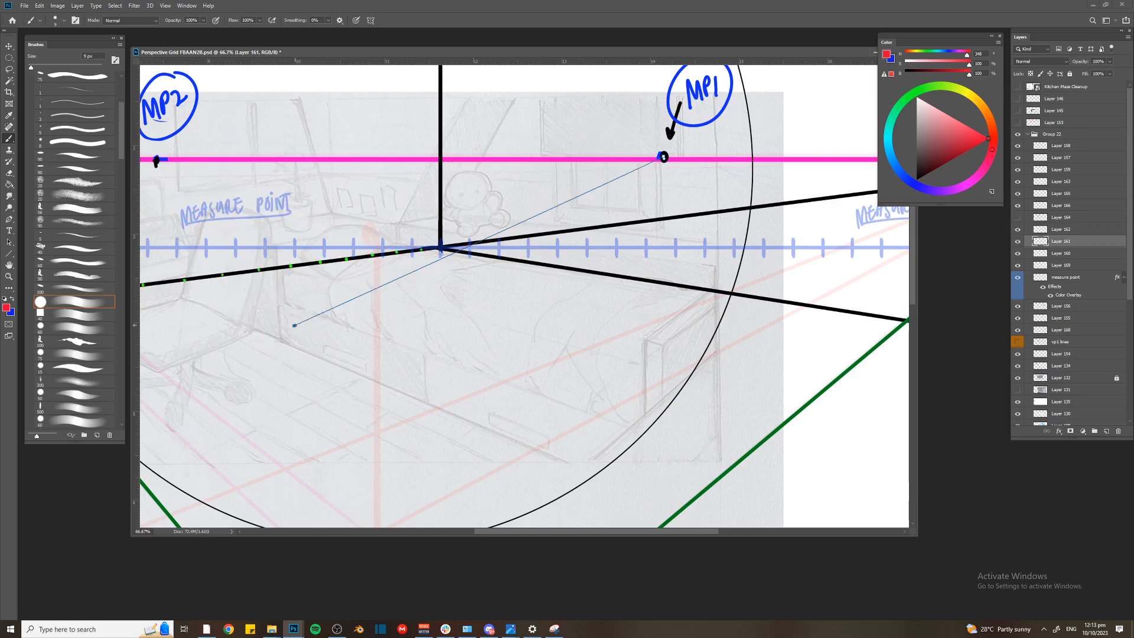
key("bracketleft")
key("Return")
left_click(313, 370, "ctrl")
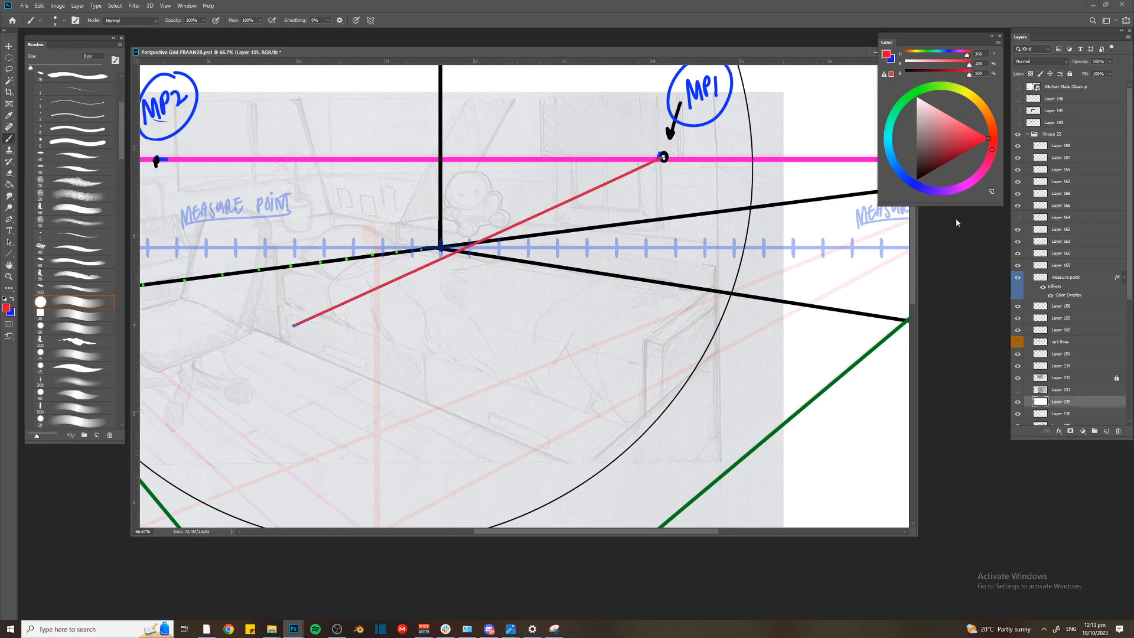
key("ctrl+z")
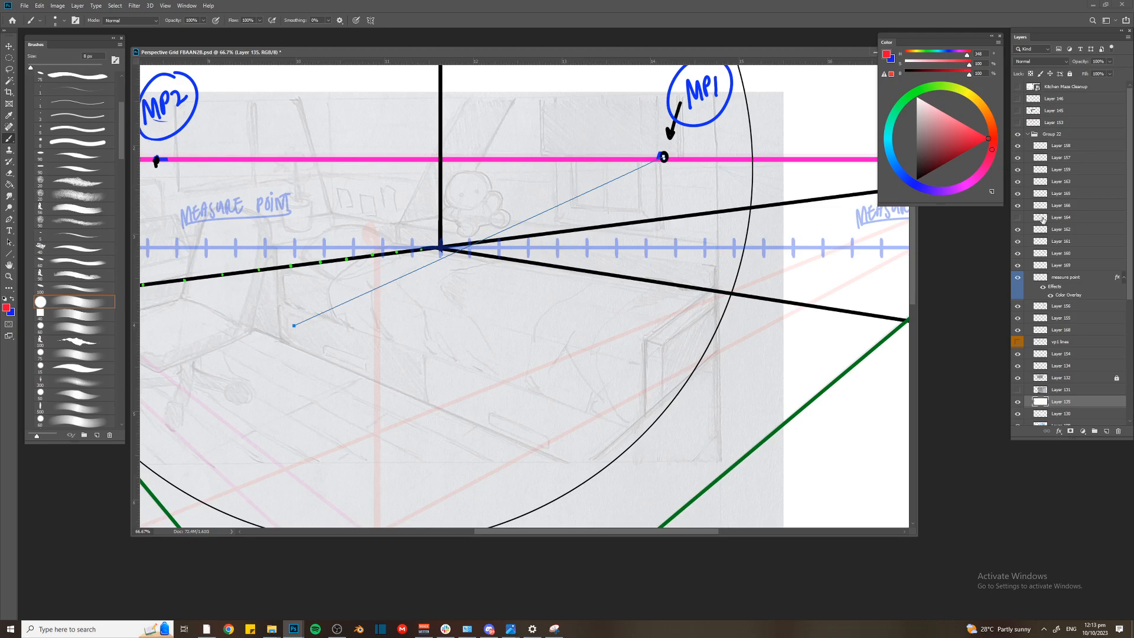
Add a new layer above Layer 162 and stroke the MP1 path on it in red
left_click(1066, 265)
left_click(1056, 252)
left_click(1052, 232)
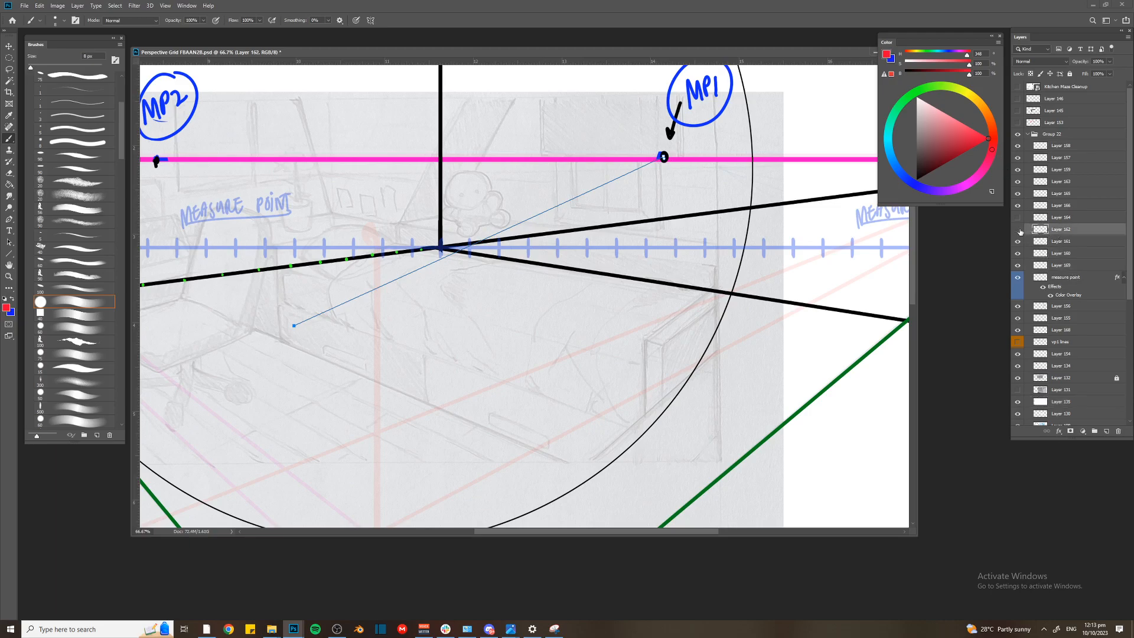
left_click(1106, 431)
key("Return")
Swing the path's free end to line up with the second tick and mark the ticks right of the corner with red dots
left_click_drag(294, 327, 311, 352)
key("ctrl+plus")
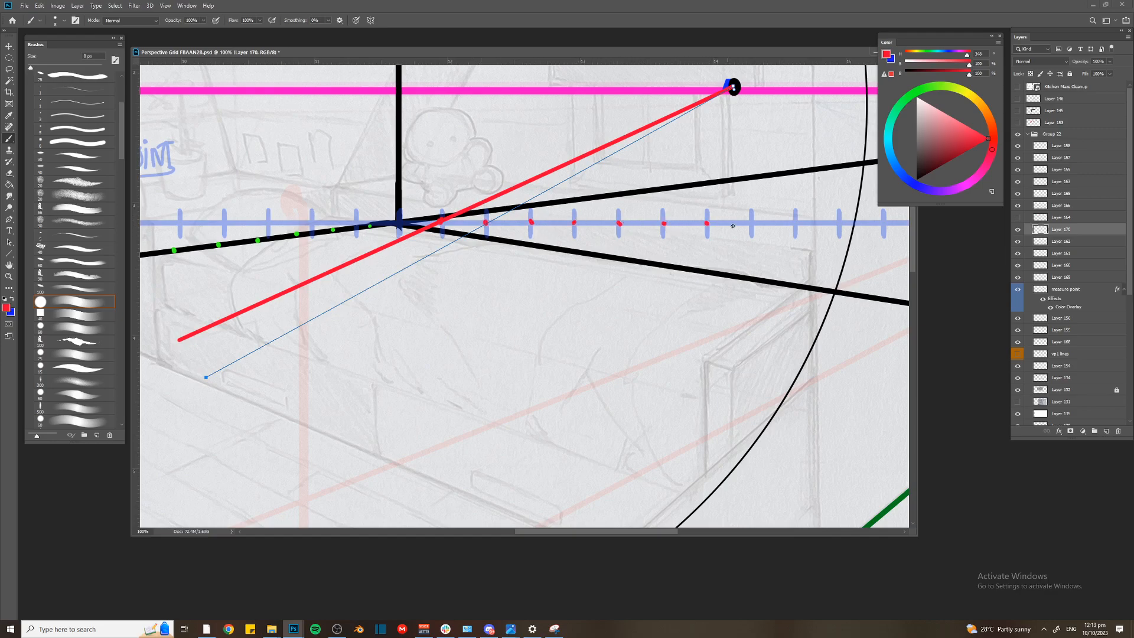
left_click(884, 221)
Stroke eight more red lines from MP1, swinging the path through each successive tick right of the corner
key("ctrl+minus")
key("ctrl+minus")
key("Return")
left_click(364, 337, "shift")
left_click(629, 192, "shift")
left_click(377, 359, "shift")
left_click(628, 192, "shift")
left_click(403, 382, "shift")
left_click(628, 192, "shift")
left_click(438, 411, "shift")
left_click(629, 192, "shift")
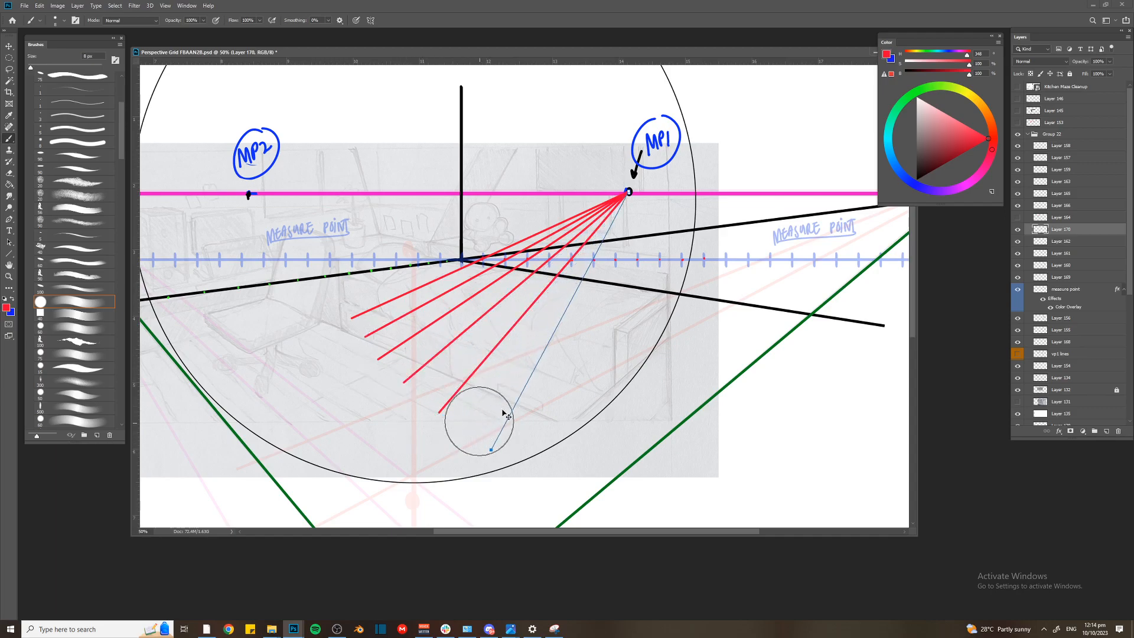
left_click(492, 449, "shift")
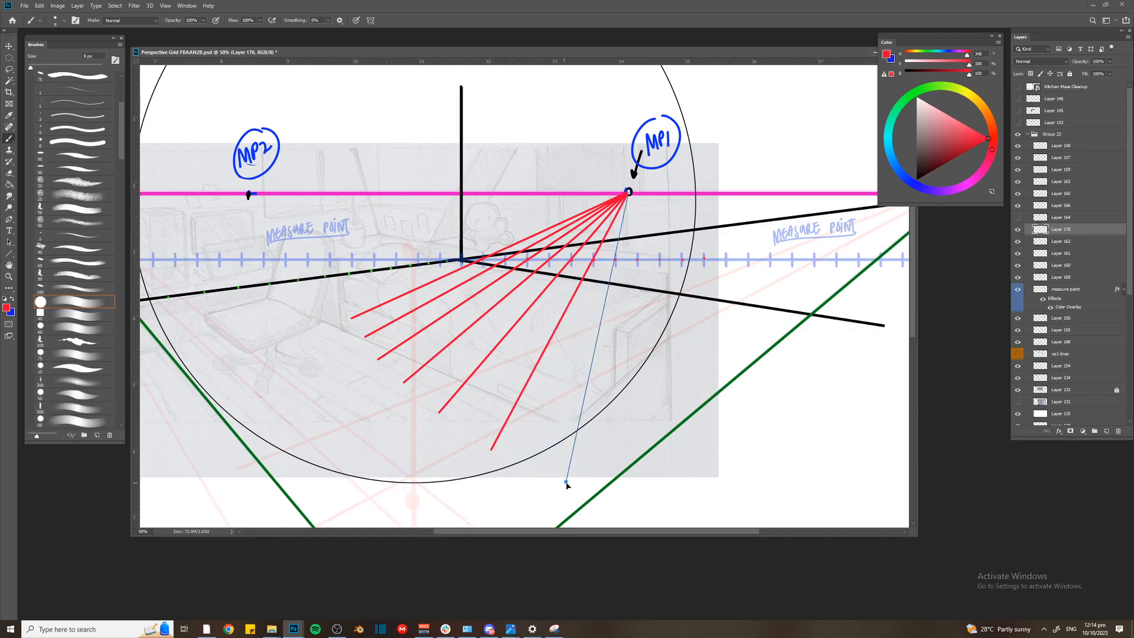
left_click(568, 483, "shift")
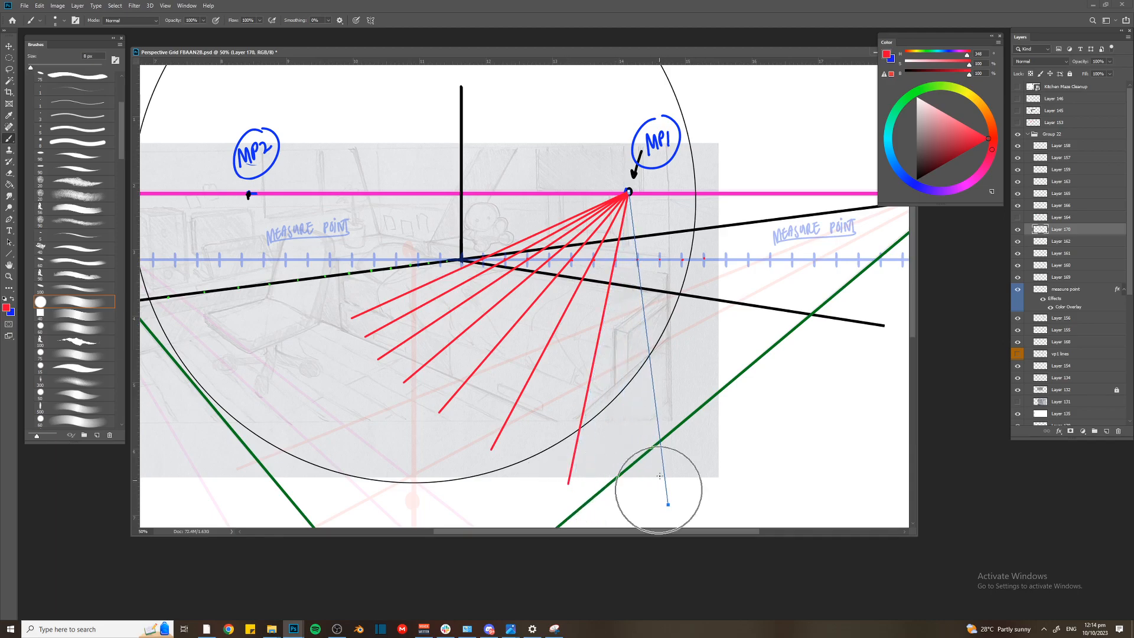
left_click(668, 505, "shift")
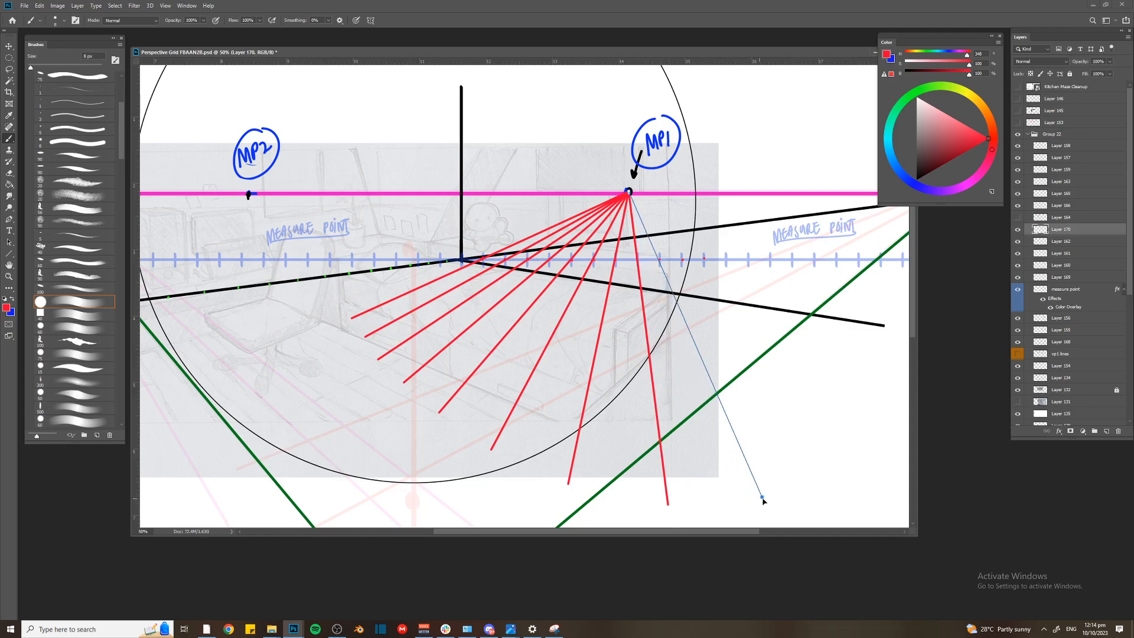
key("ctrl+plus")
Switch the brush colour to green and dot the points where the red MP1 lines cross the right floor line
left_click(927, 88)
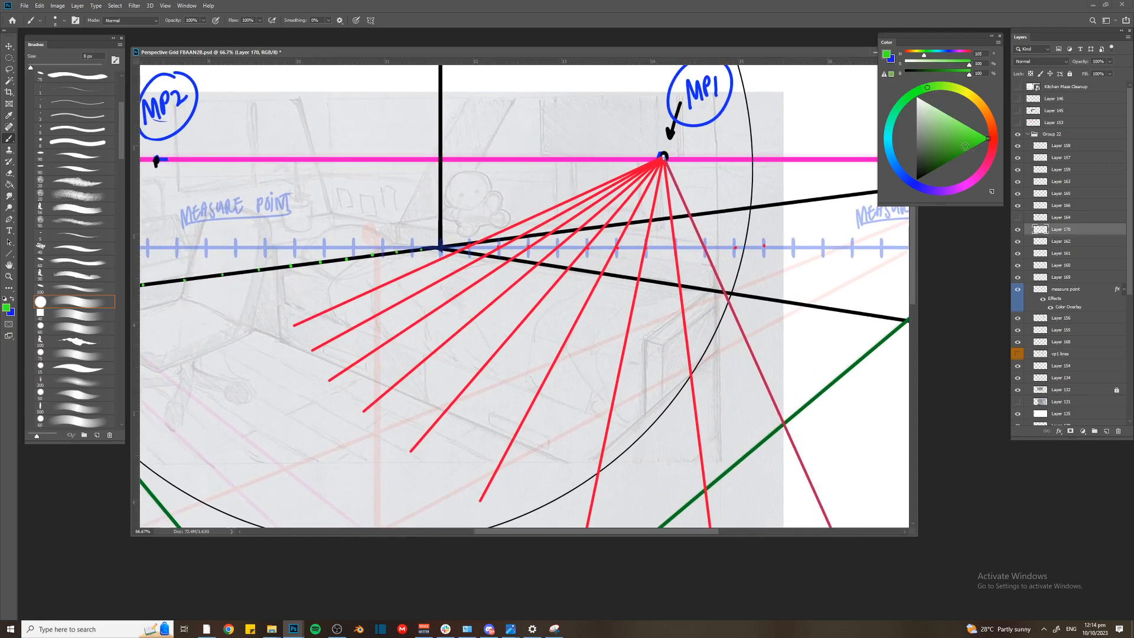
key("ctrl+plus")
key("ctrl+plus")
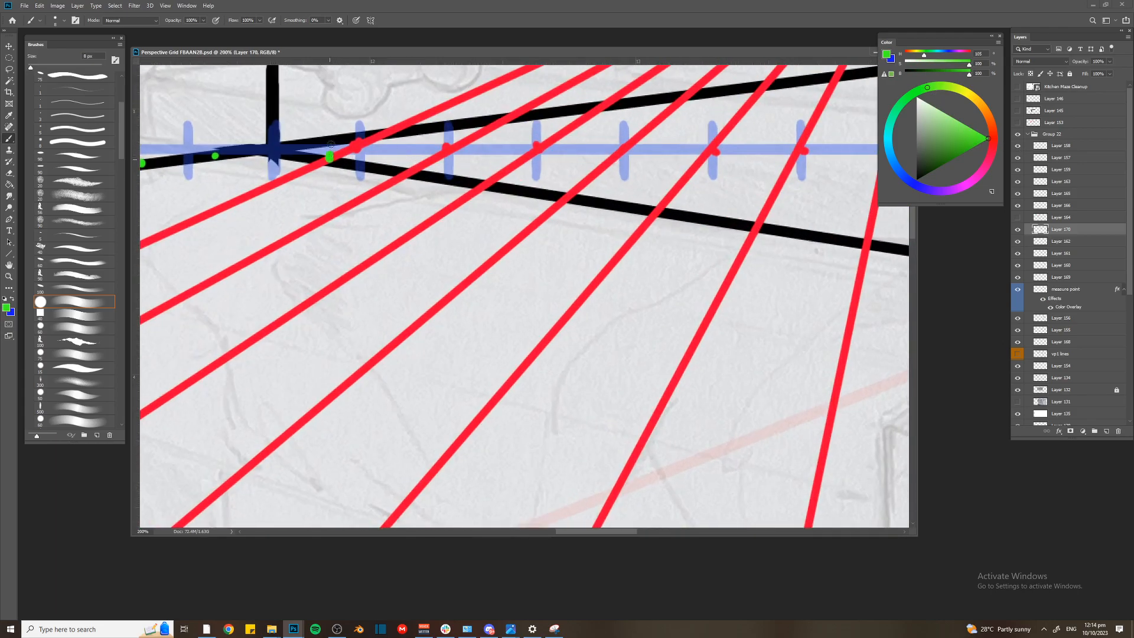
left_click(565, 195)
left_click(655, 210)
left_click_drag(866, 248, 868, 238)
key("ctrl+minus")
key("ctrl+minus")
key("ctrl+minus")
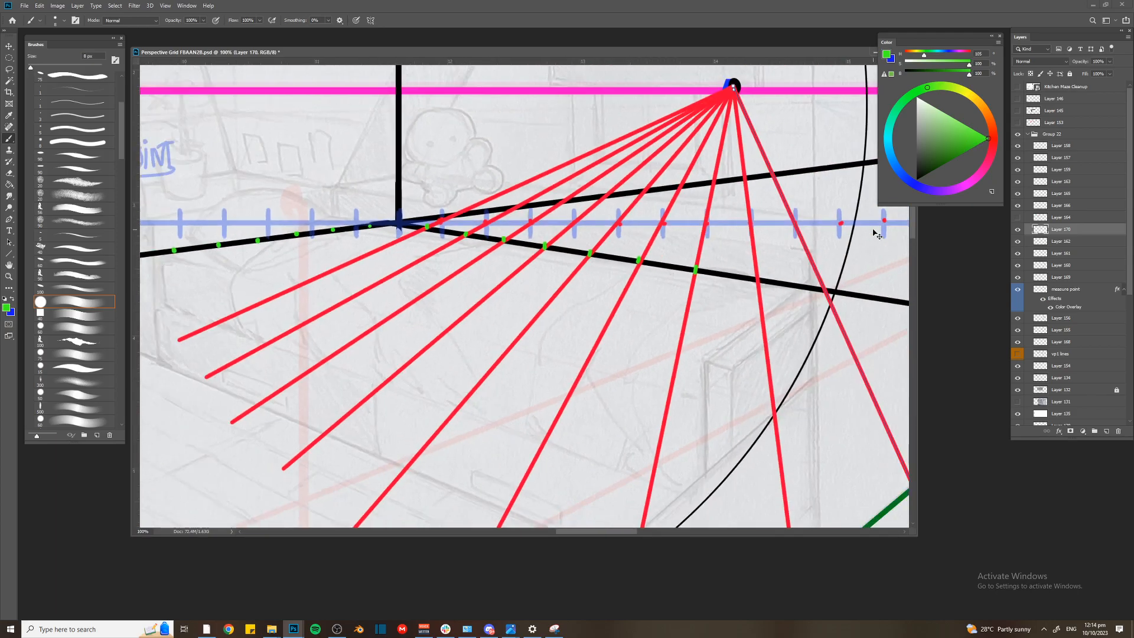
key("ctrl+plus")
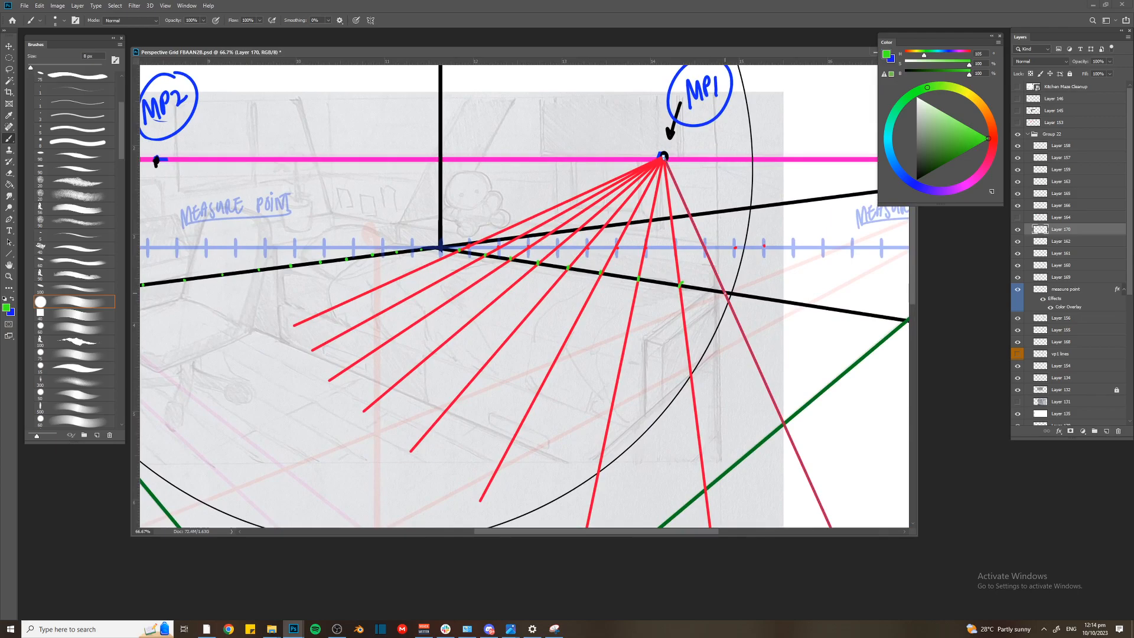
Undo the green dots on the red line layer and repaint them on a new layer above it
left_click(1017, 230)
left_click(1018, 231)
left_click_drag(1059, 59, 1126, 178)
key("ctrl+z")
key("ctrl+z")
key("ctrl+z")
key("ctrl+z")
key("ctrl+z")
key("ctrl+shift+alt+n")
key("ctrl+plus")
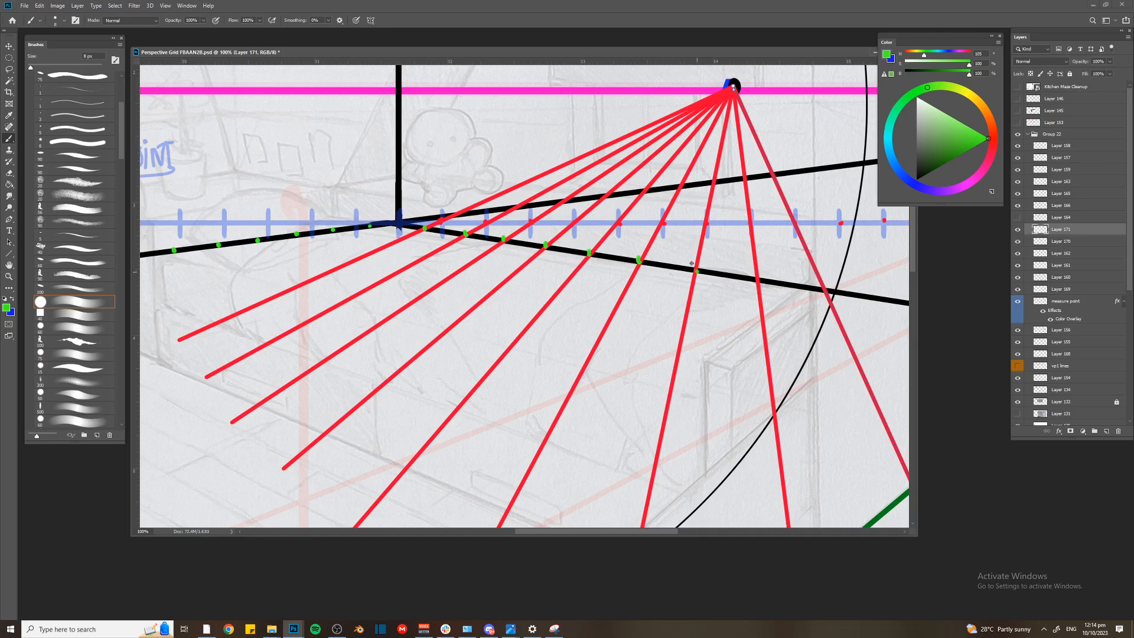
Select Layer 170 with the red MP1 lines and hide it, leaving the green crossing marks on view
key("v")
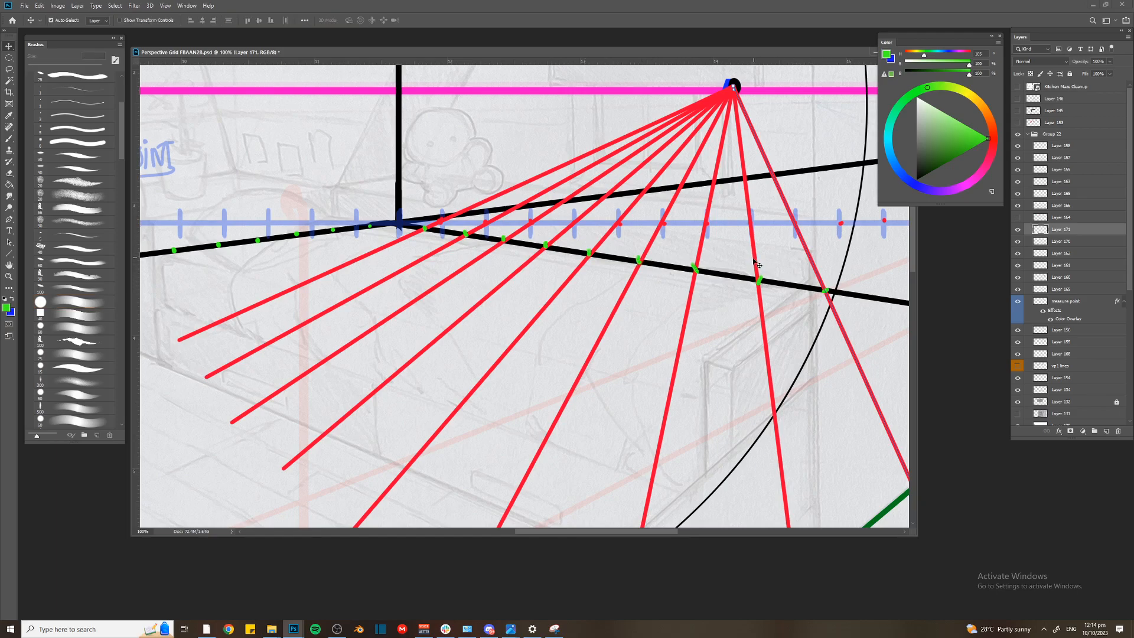
left_click(808, 250)
left_click(1018, 241)
key("ctrl+minus")
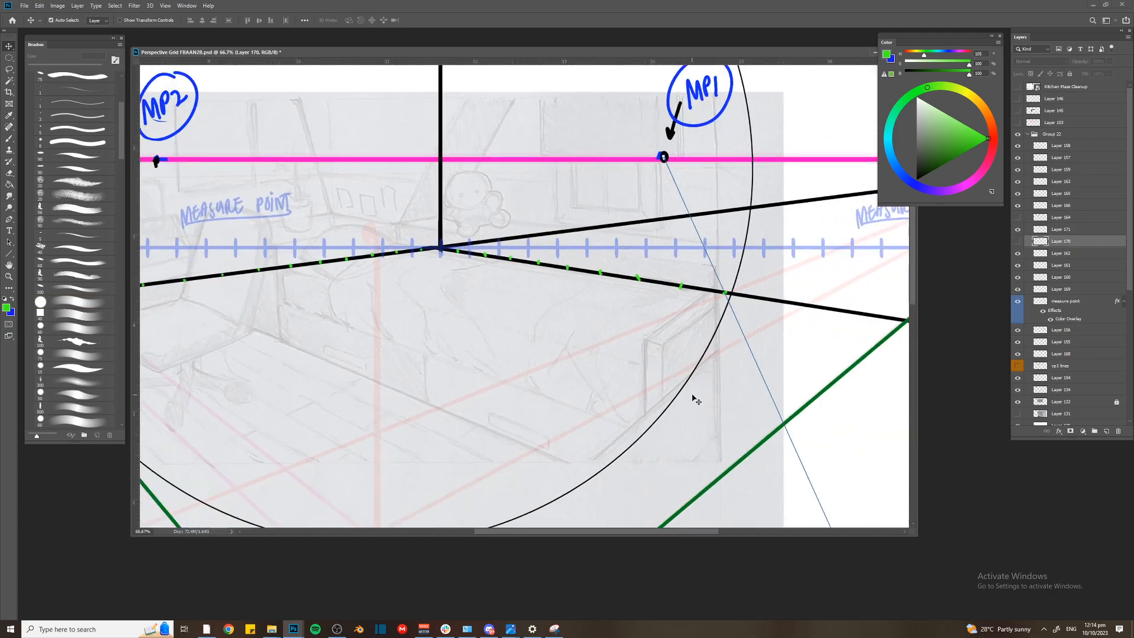
key("ctrl+minus")
key("ctrl+minus")
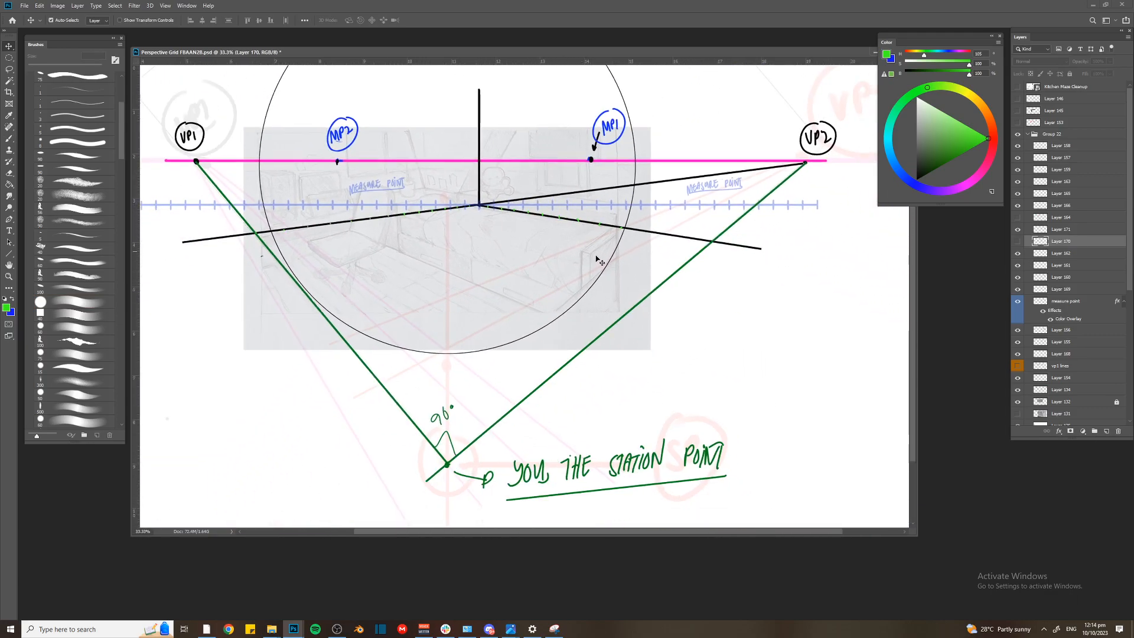
Add a new layer and draw a straight path from VP2 through the farthest green mark on the right floor line
key("ctrl+shift+n")
key("Return")
key("p")
left_click(805, 164)
left_click(303, 335)
key("ctrl+plus")
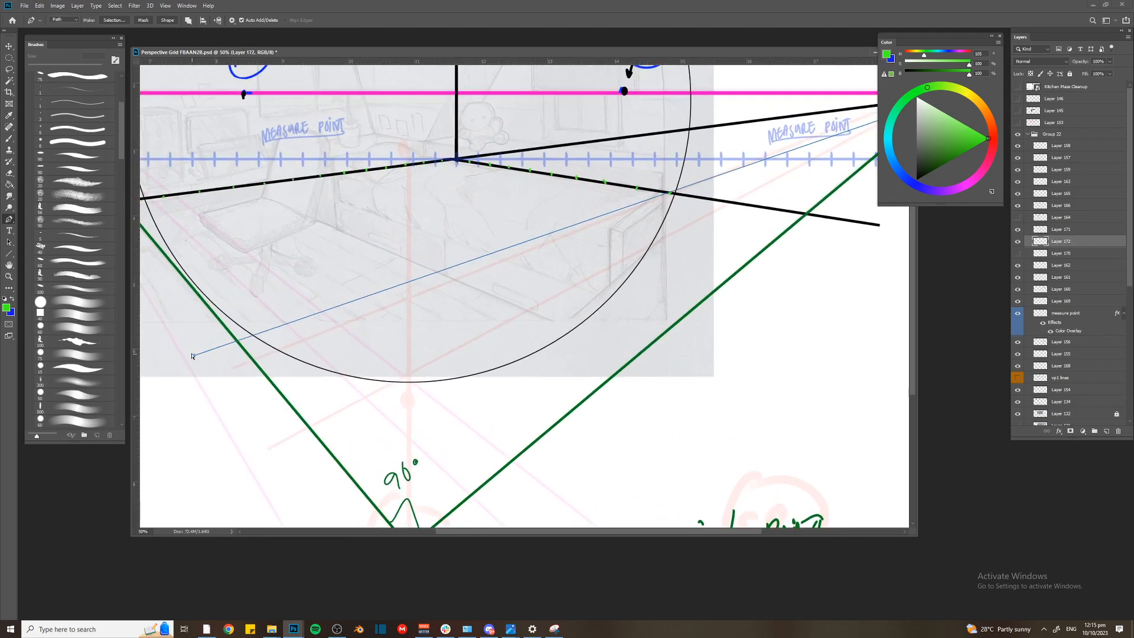
left_click_drag(192, 355, 193, 359)
Set the brush colour to black and stroke the VP2 path on Layer 172
left_click_drag(930, 159, 915, 184)
key("Escape")
key("ctrl+z")
key("b")
key("Return")
Lock the background Layer 135 and reselect Layer 172, which holds the black VP2 line
left_click(189, 355, "ctrl")
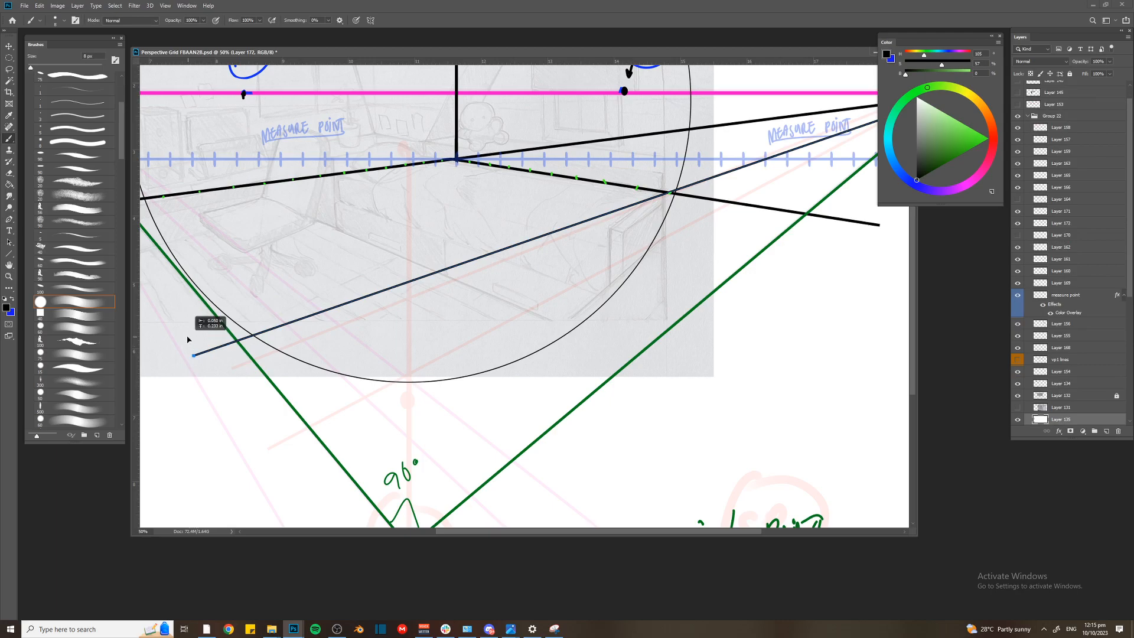
left_click(1071, 74)
scroll(243, 334, "up", 1)
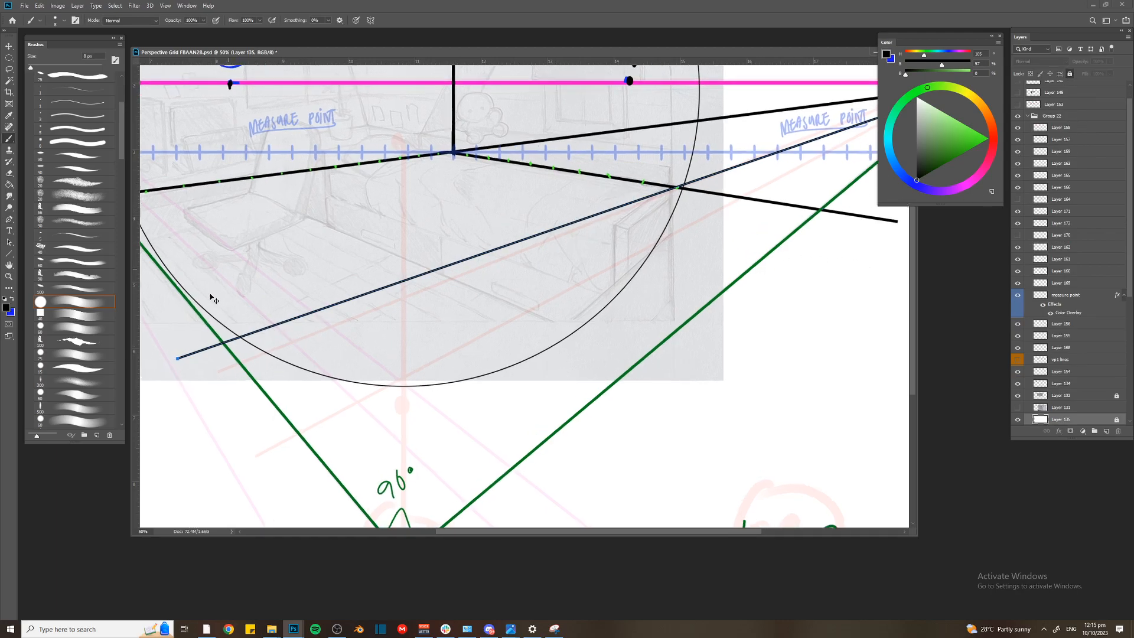
key("v")
left_click(190, 360)
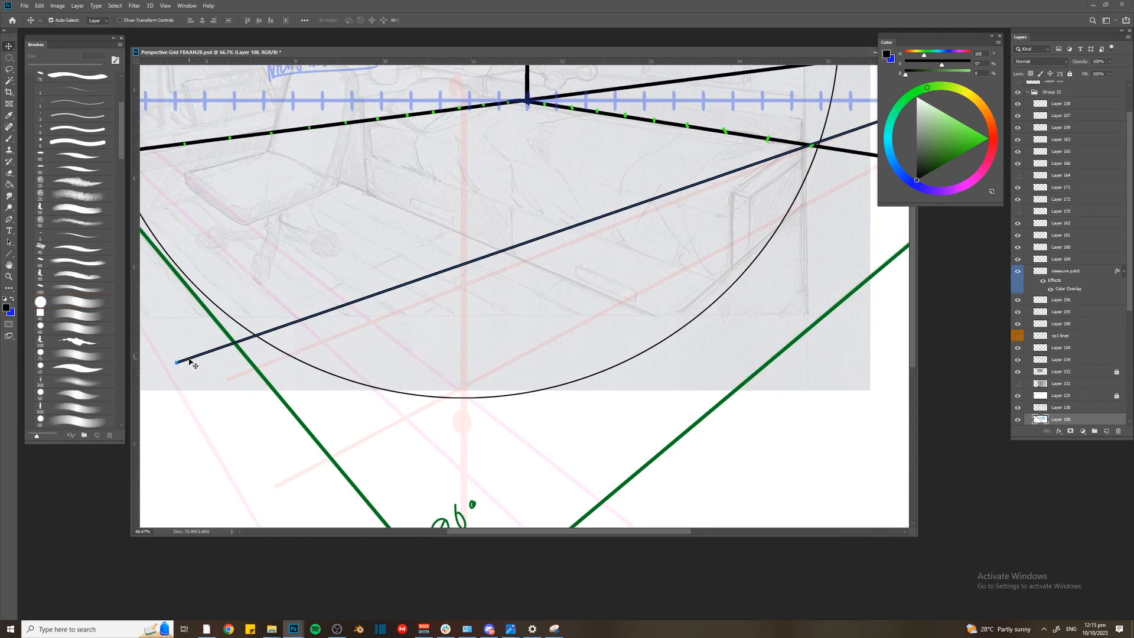
left_click(185, 366, "ctrl")
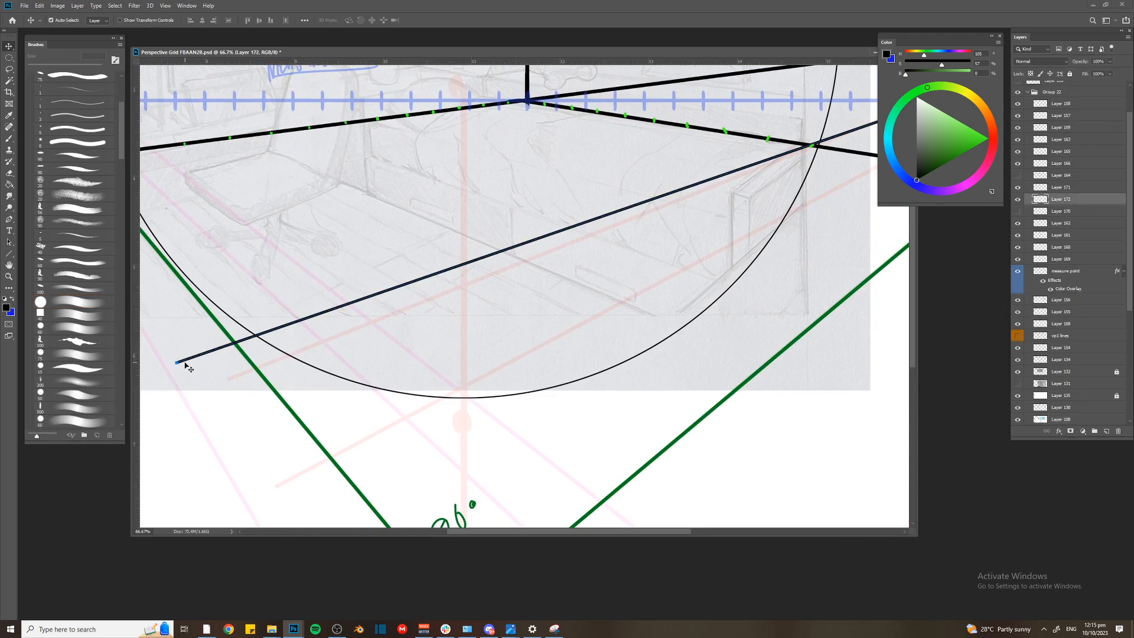
Swing the VP2 path's free end so it crosses the next green mark on the right floor line, and stroke it in black
left_click_drag(175, 362, 167, 319)
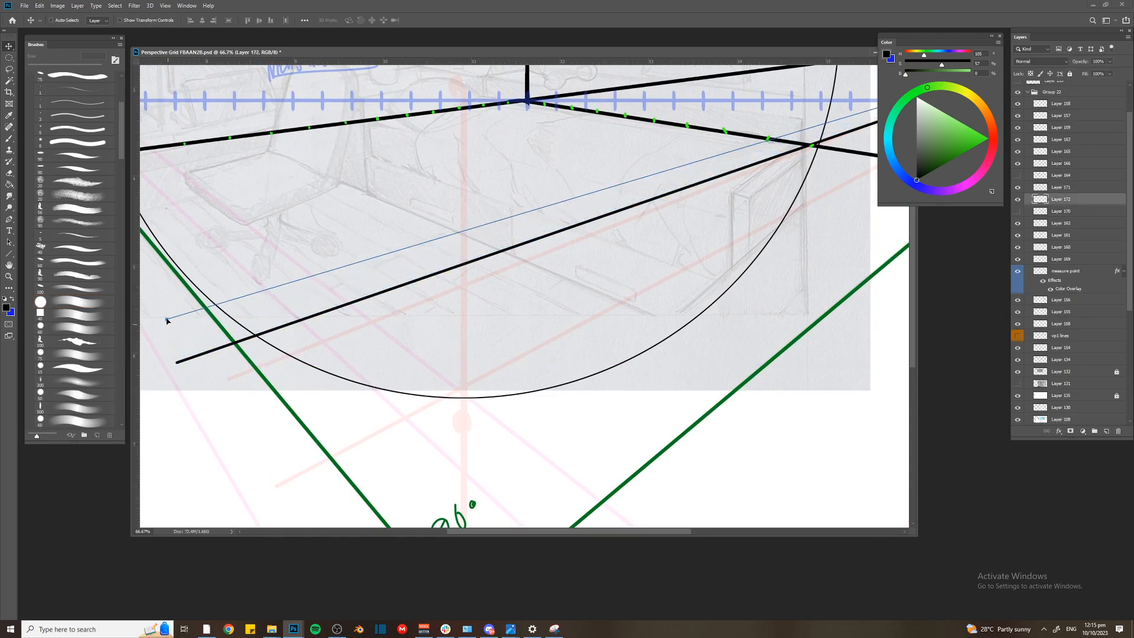
left_click_drag(235, 260, 260, 283)
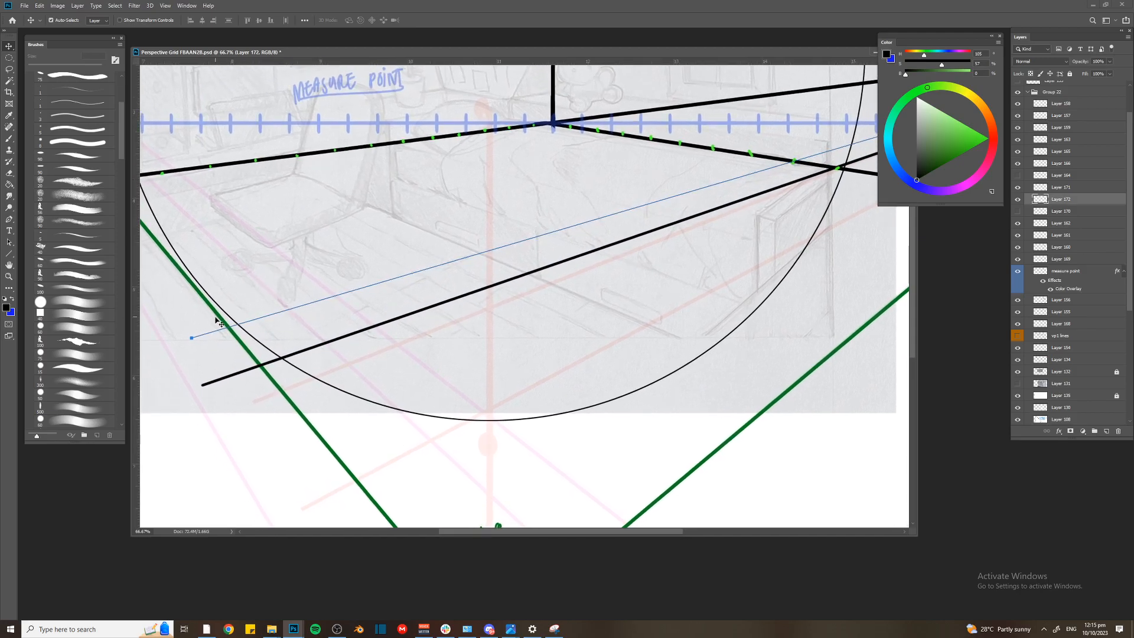
key("b")
key("Return")
Lock the accidentally selected Layer 108 and make Layer 172 active again
left_click_drag(190, 338, 190, 325)
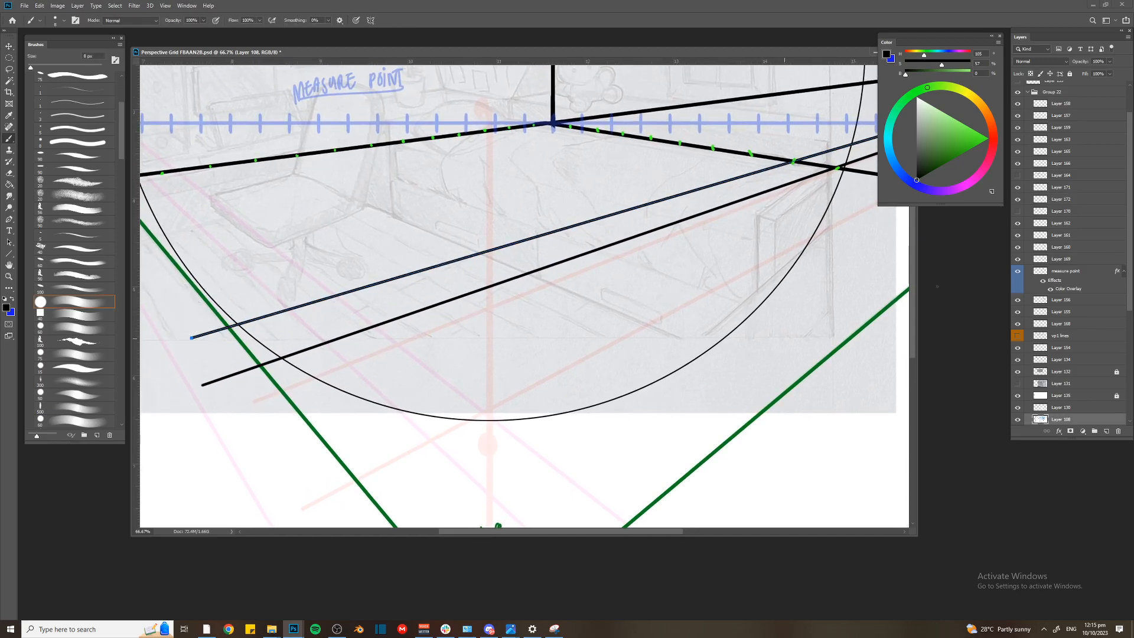
left_click(1070, 73)
key("v")
left_click(217, 382)
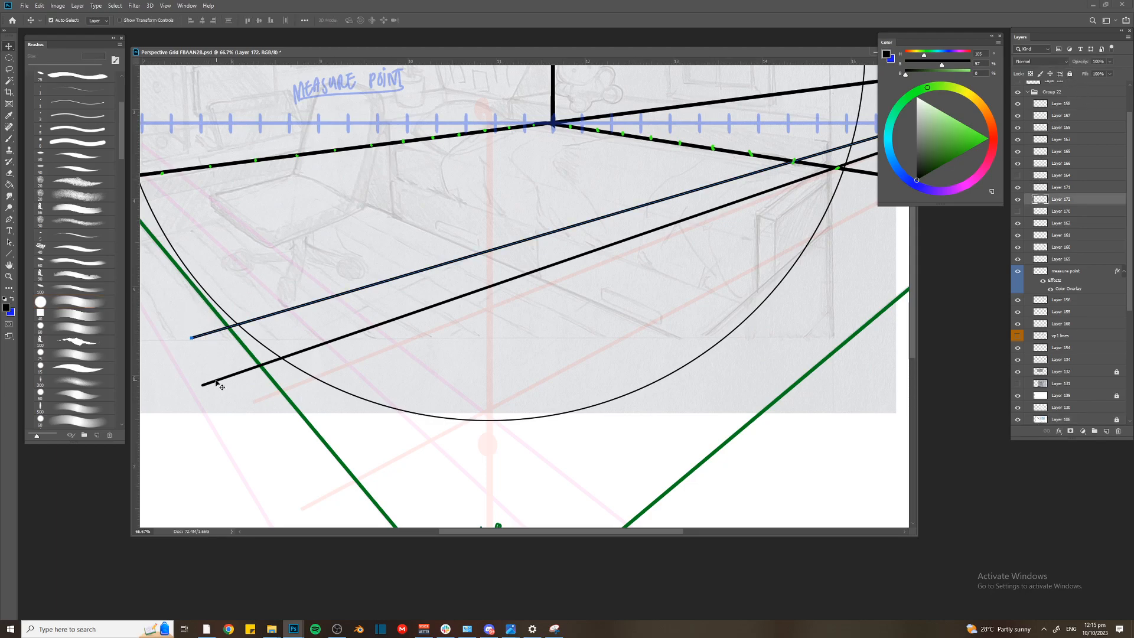
Shift the VP2 path to the next two green marks on the right floor line, stroking each in black, and align it with the following mark
left_click_drag(192, 338, 177, 299)
key("b")
key("Return")
mouse_move(178, 299)
left_mouse_down()
mouse_move(166, 271)
mouse_move(220, 313)
mouse_move(208, 283)
left_mouse_up()
key("Return")
key("Return")
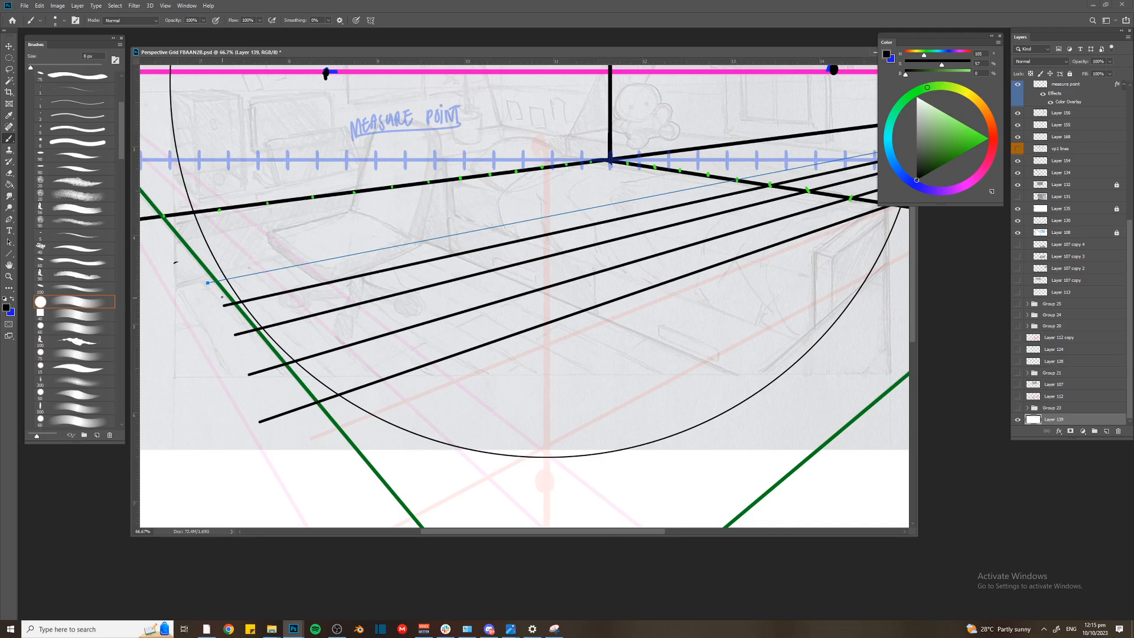
Reselect Layer 172 and stroke black lines from VP2 through the remaining green marks up to the room's back corner
left_click_drag(223, 298, 222, 303)
key("v")
left_click(224, 308)
key("b")
key("Return")
left_click_drag(206, 286, 181, 229)
key("Return")
key("Return")
key("Return")
key("Return")
Show Layer 170 with the red MP1 lines again
key("p")
key("ctrl+minus")
key("ctrl+minus")
key("ctrl+plus")
left_click_drag(608, 303, 352, 361)
key("ctrl+plus")
left_click_drag(538, 227, 654, 309)
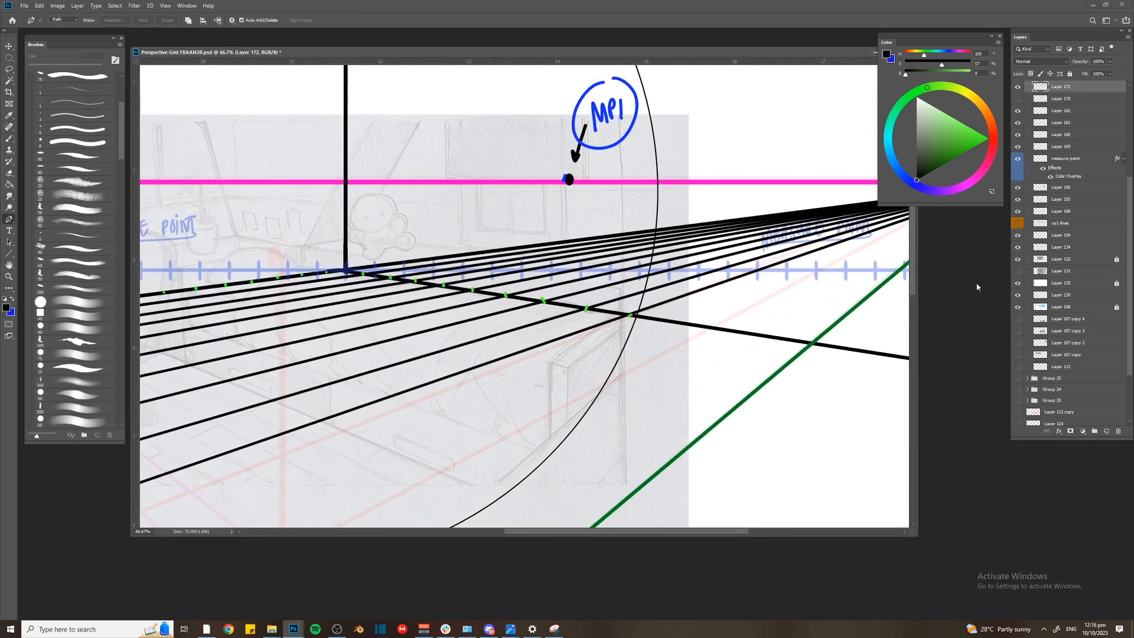
left_click(1019, 99)
left_click_drag(450, 324, 441, 347)
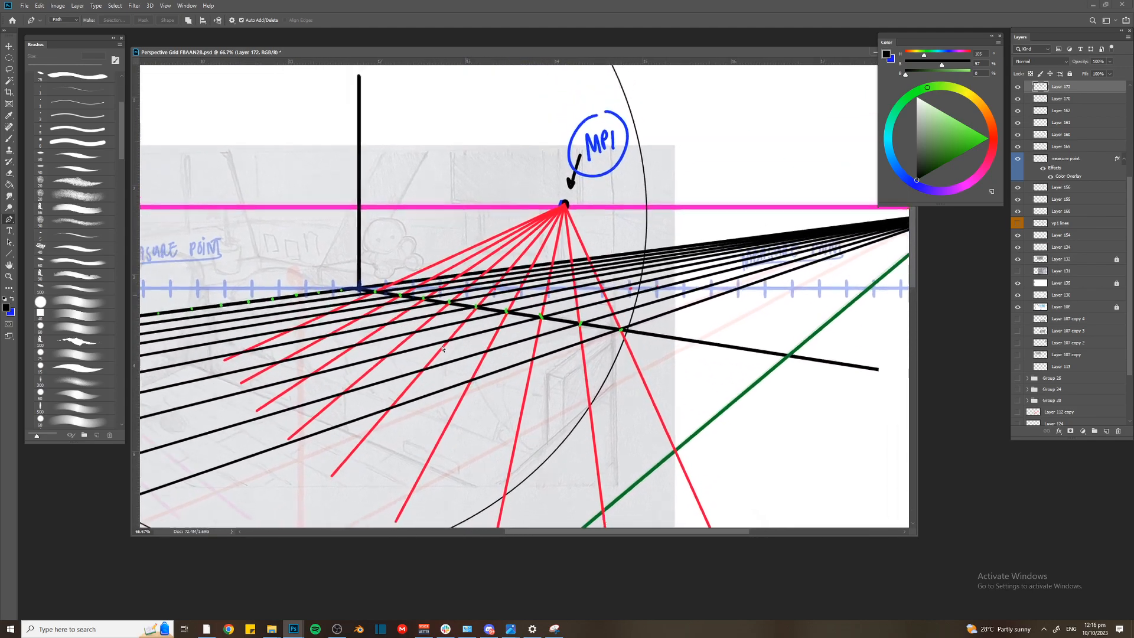
key("ctrl+minus")
key("b")
mouse_move(526, 353)
left_mouse_down()
mouse_move(343, 421)
mouse_move(416, 453)
left_mouse_up()
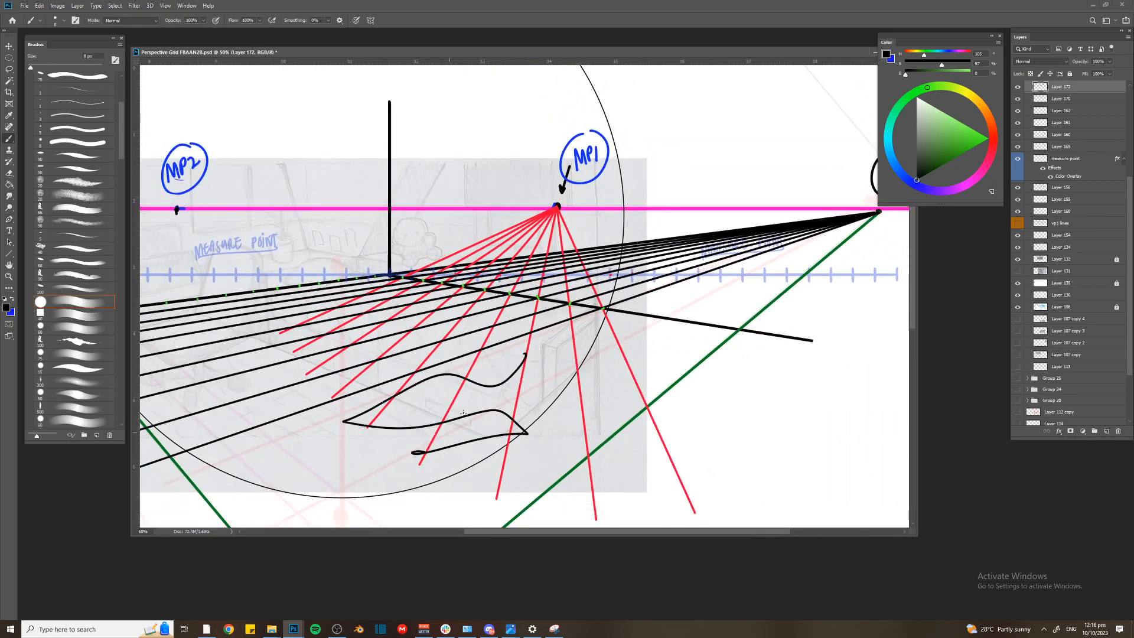
key("ctrl+z")
scroll(595, 272, "up", 4)
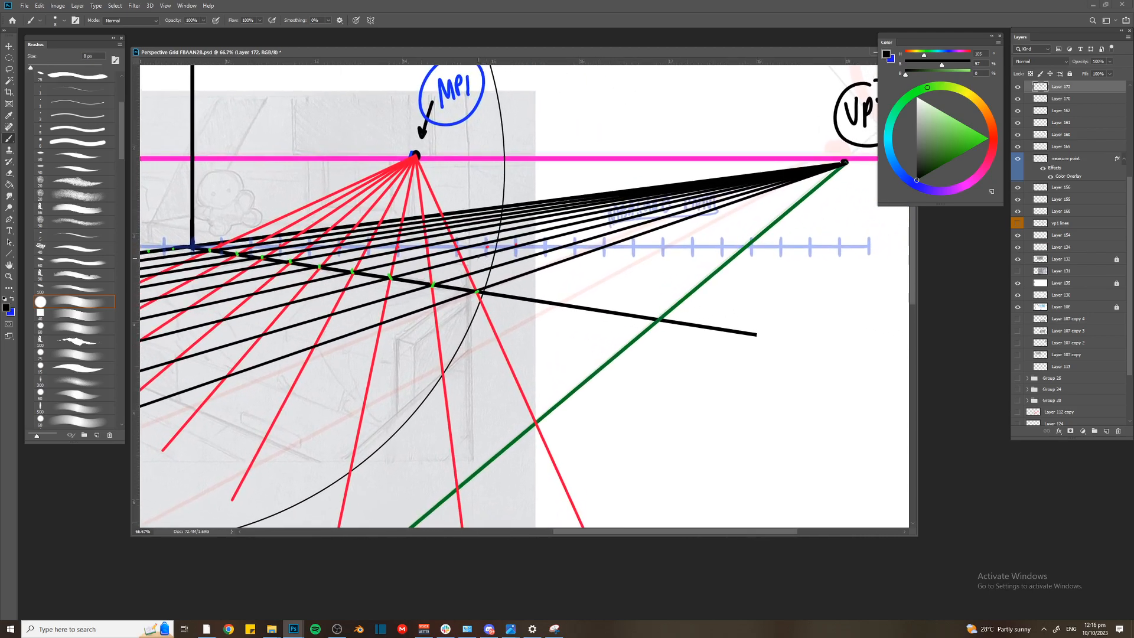
Activate Layer 170 and draw red Line tool lines from MP1 through the next two ticks beyond the farthest red line
key("u")
key("alt+bracketleft")
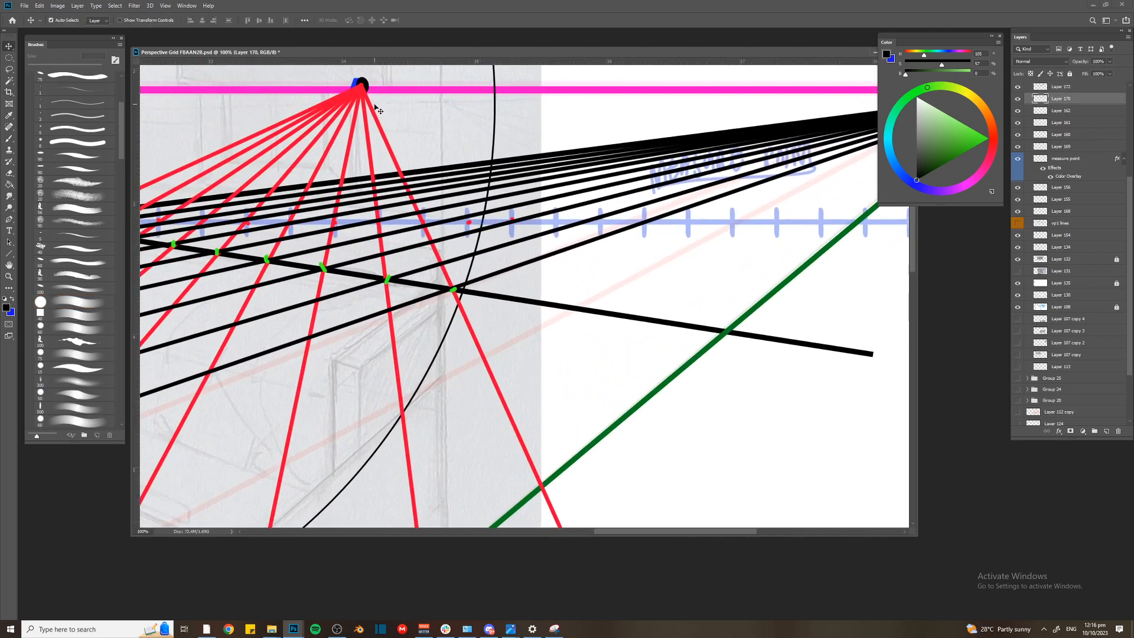
left_click_drag(366, 89, 596, 393)
key("ctrl+z")
left_click(362, 86, "alt")
left_click_drag(362, 86, 718, 413)
Draw two more red lines from MP1 through the following ticks of the blue measuring line, redoing the misaligned first one
key("bracketleft")
left_click_drag(363, 83, 829, 434)
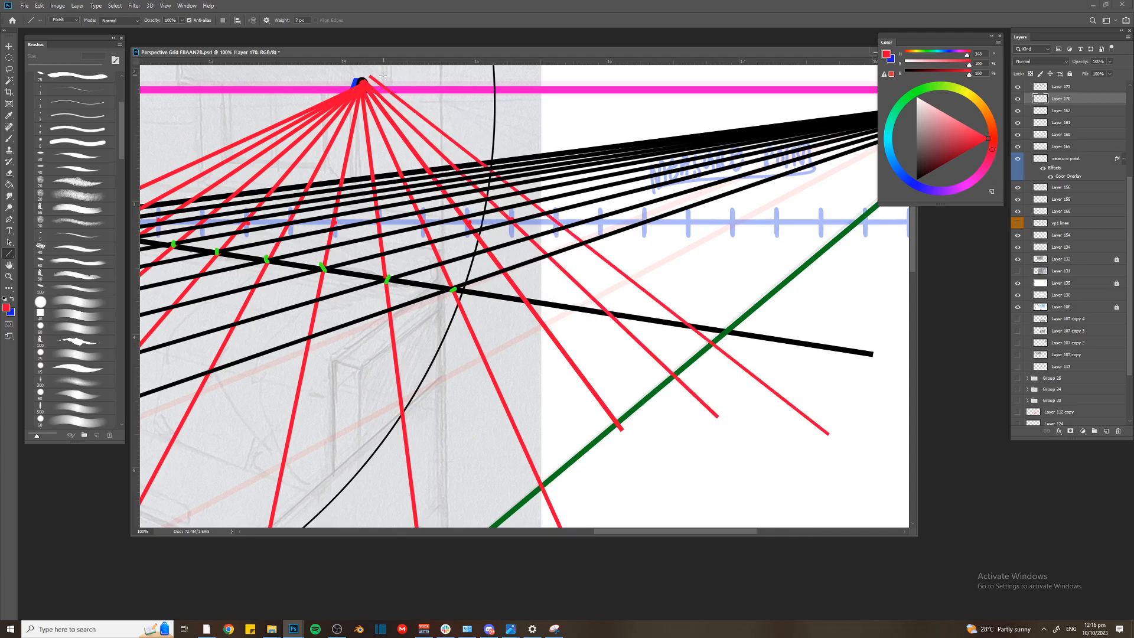
key("ctrl+z")
left_click_drag(363, 86, 820, 411)
mouse_move(363, 84)
left_mouse_down()
mouse_move(463, 125)
mouse_move(878, 387)
left_mouse_up()
scroll(892, 352, "right", 5)
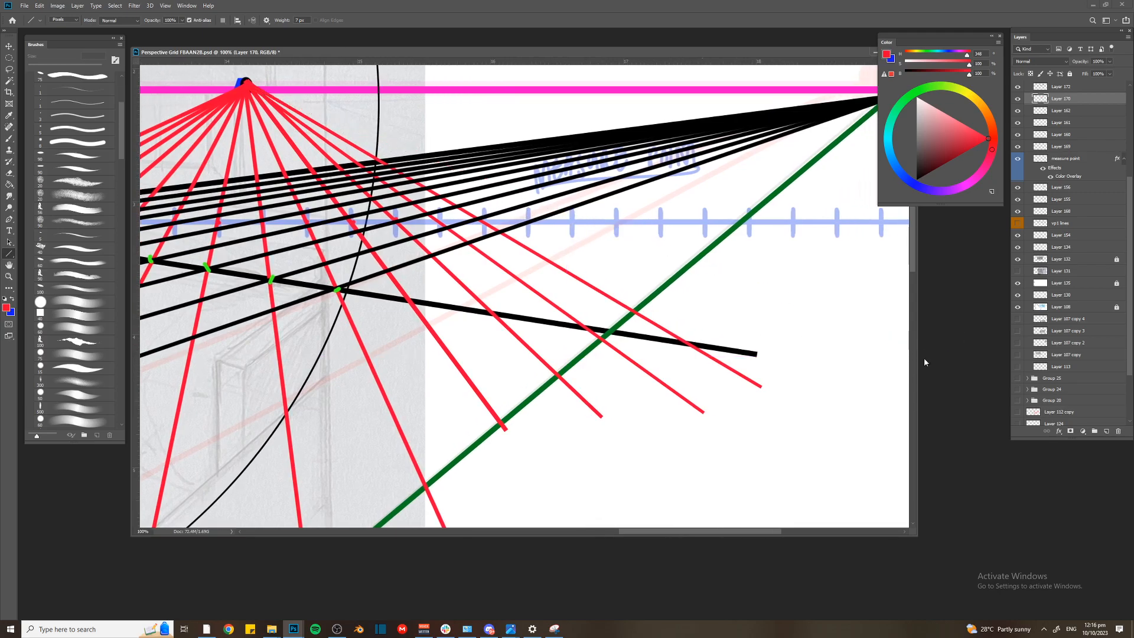
Add a new layer and dot green marks where the new red lines cross the right floor line
left_click_drag(470, 258, 573, 228)
key("v")
key("ctrl+shift+alt+n")
key("b")
left_click(439, 259, "alt")
left_click(598, 283)
Select Layer 170 and hide its red MP1 lines
key("ctrl+minus")
key("v")
left_click(547, 265)
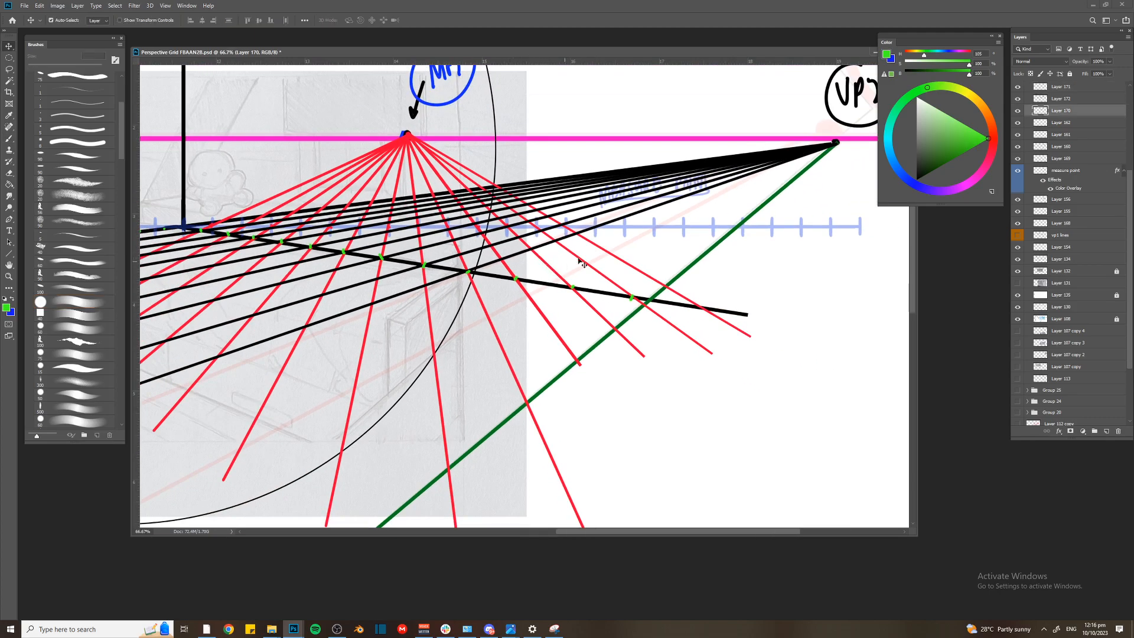
left_click(1018, 110)
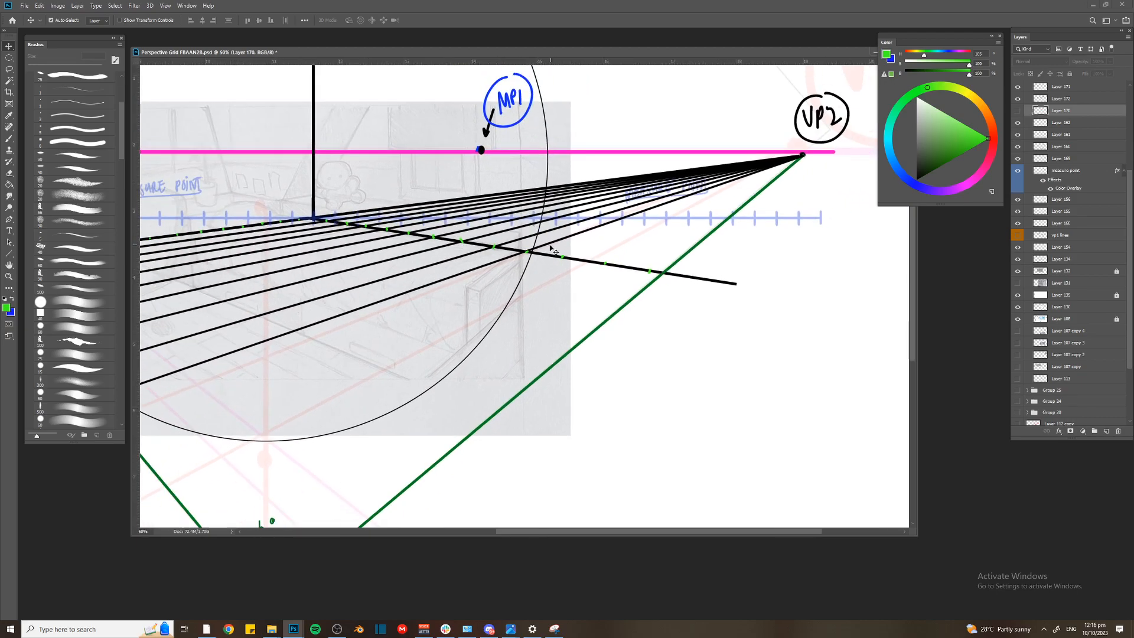
Select Layer 172 and draw a straight path from VP2 through the first of the new green marks
left_click(552, 248, "ctrl")
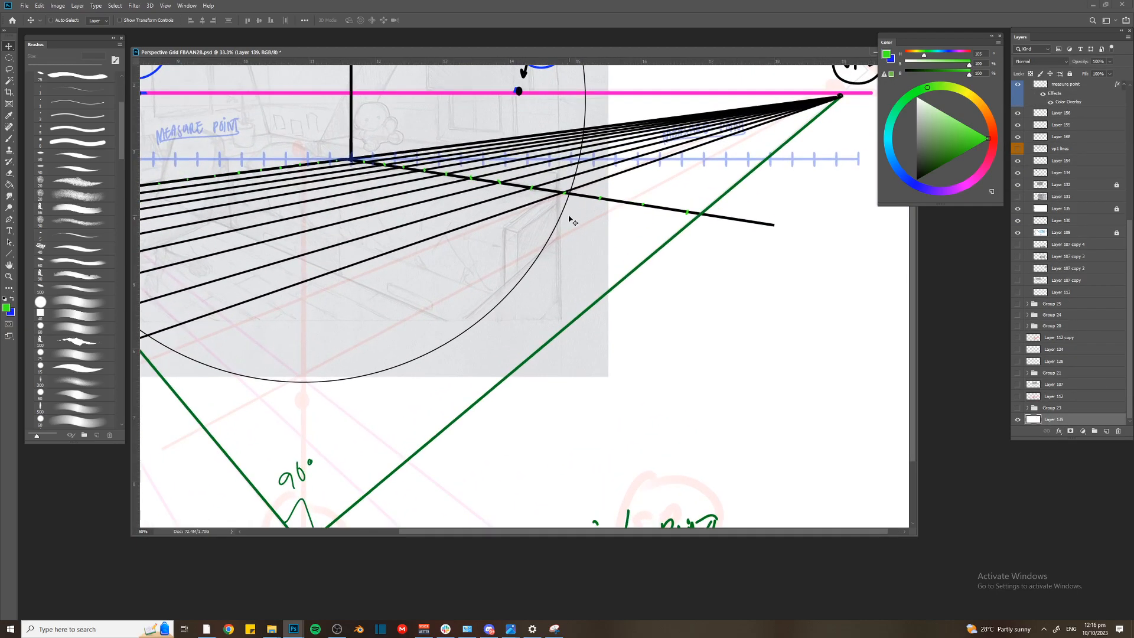
left_click(553, 201, "ctrl")
key("ctrl+minus")
key("p")
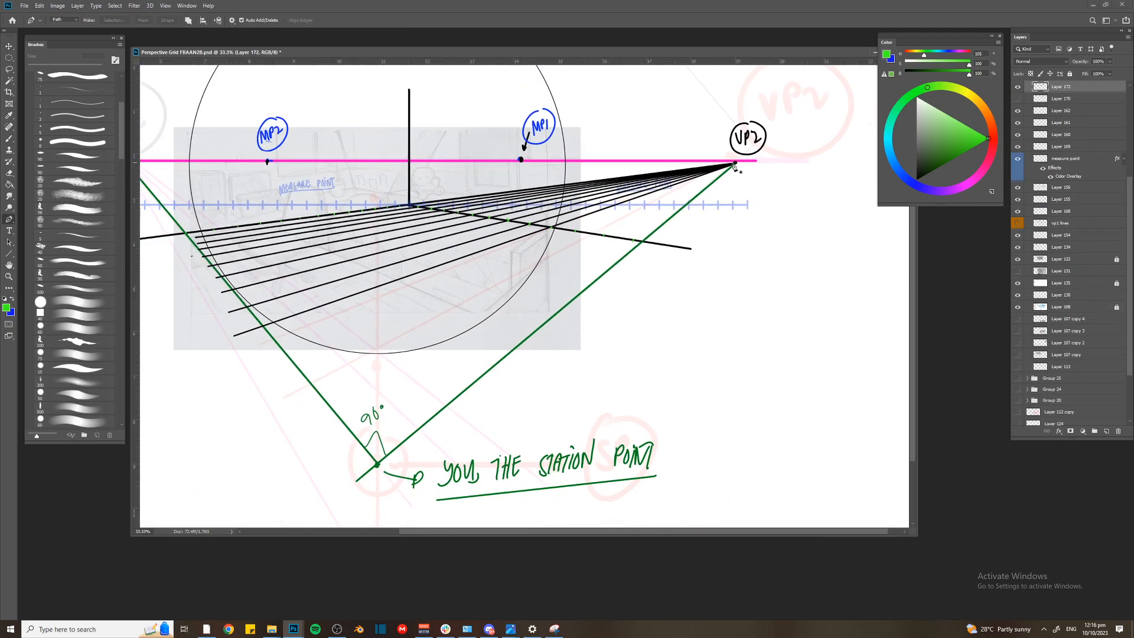
left_click(263, 367)
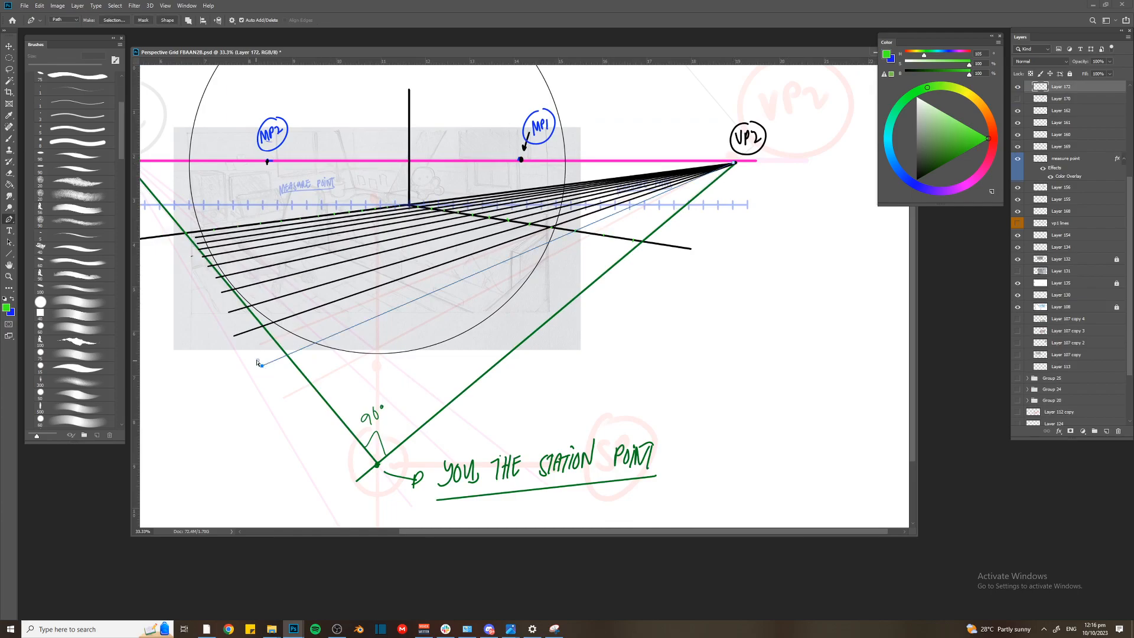
Undo the green stroke, set the brush colour to black and stroke the VP2 path
key("ctrl+plus")
key("b")
key("Return")
key("ctrl+z")
left_click_drag(919, 173, 905, 191)
key("Return")
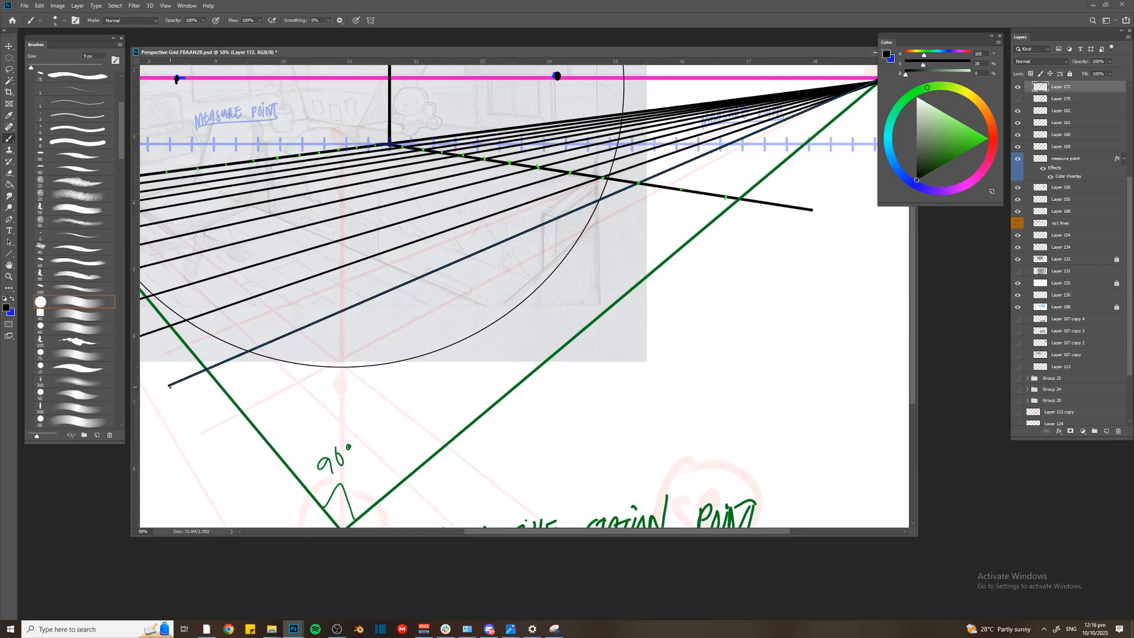
key("p")
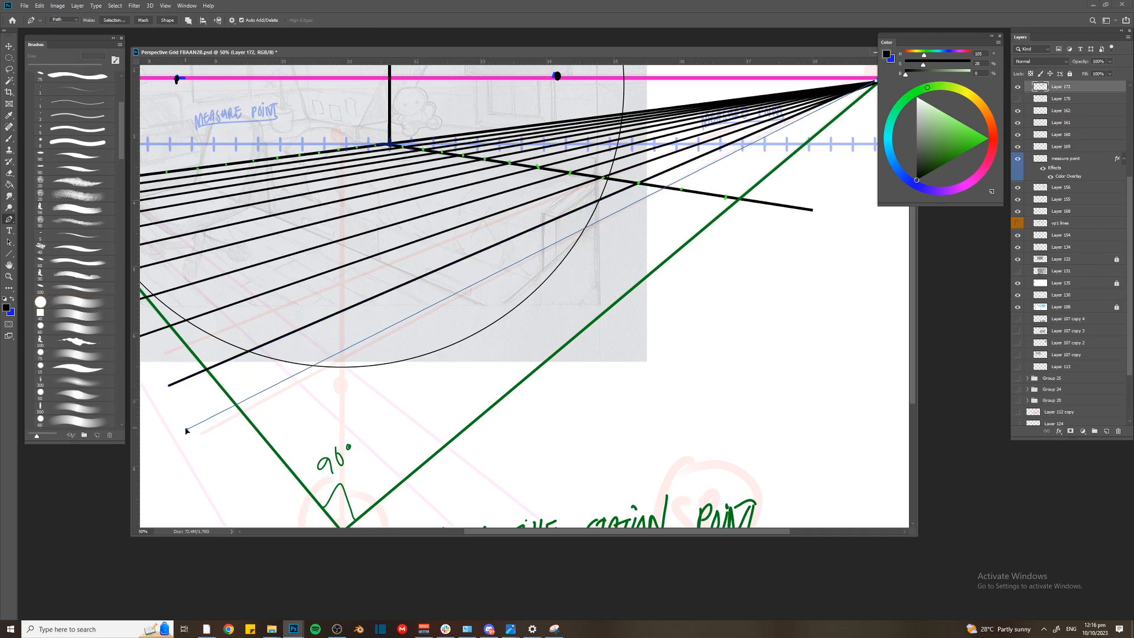
key("Return")
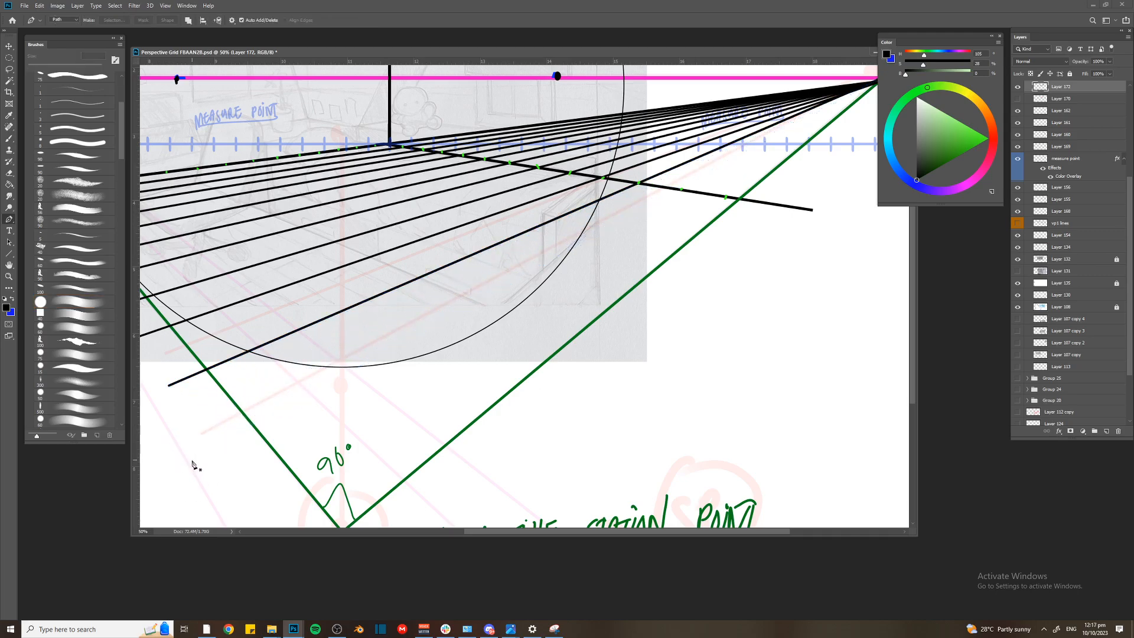
key("ctrl+z")
key("ctrl+z")
key("ctrl+shift+z")
Align the VP2 path with the second new green mark on the right floor line and stroke it in black
key("b")
key("p")
left_click(169, 387, "ctrl")
mouse_move(169, 387)
left_mouse_down()
mouse_move(197, 459)
mouse_move(247, 530)
mouse_move(195, 372)
left_mouse_up()
key("b")
key("Return")
Align the VP2 path with the last green mark on the right floor line, stroke it in black and dismiss the path
key("p")
left_click_drag(257, 300, 292, 360)
left_click_drag(225, 431, 231, 437)
left_click_drag(293, 360, 284, 395)
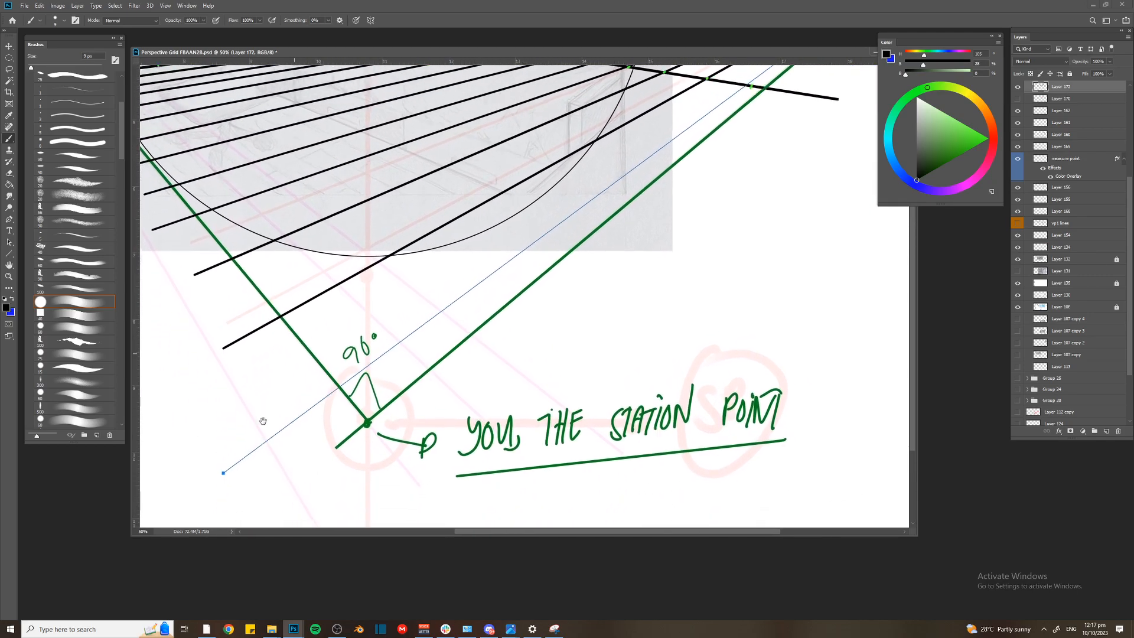
key("ctrl+minus")
left_click_drag(326, 430, 329, 440)
key("Return")
key("Return")
Rename Layer 172 as "vp2 lines"
left_click_drag(430, 253, 557, 322)
double_click(1060, 85)
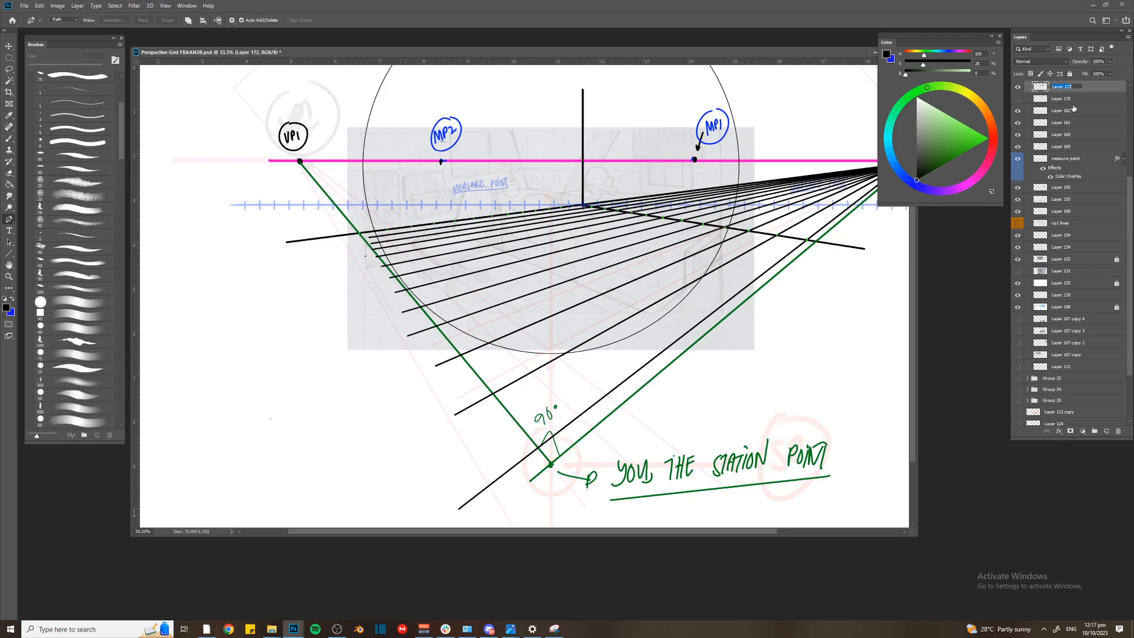
type("vp2 lines")
key("Return")
Move the vp2 lines layer directly above vp1 lines and show the vp1 lines layer
left_click_drag(1061, 212, 1062, 211)
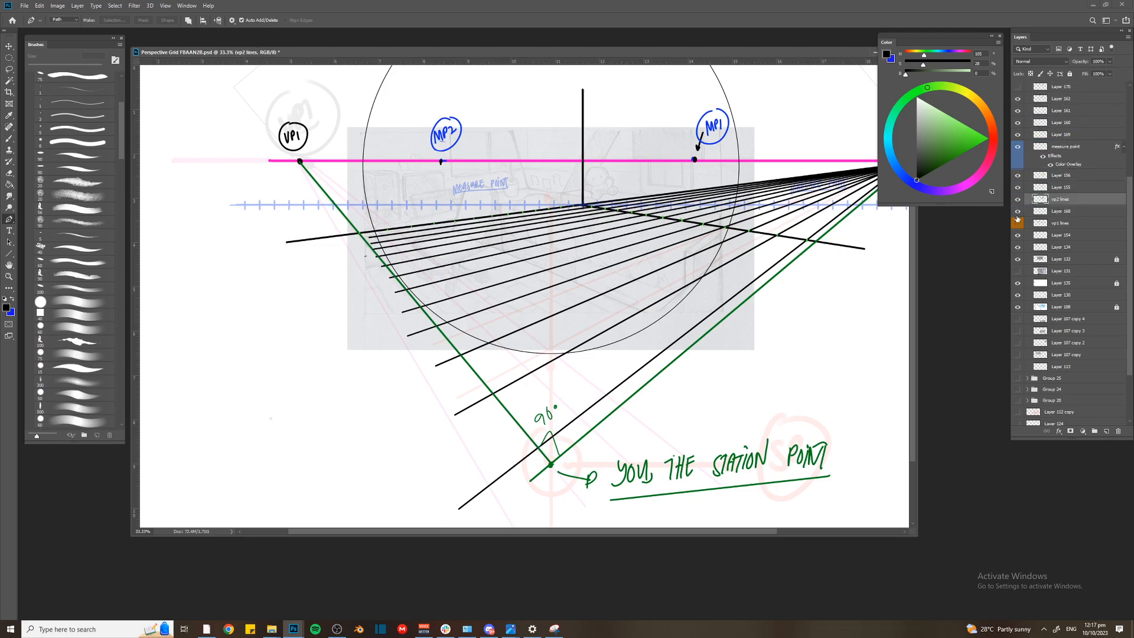
left_click(1017, 222)
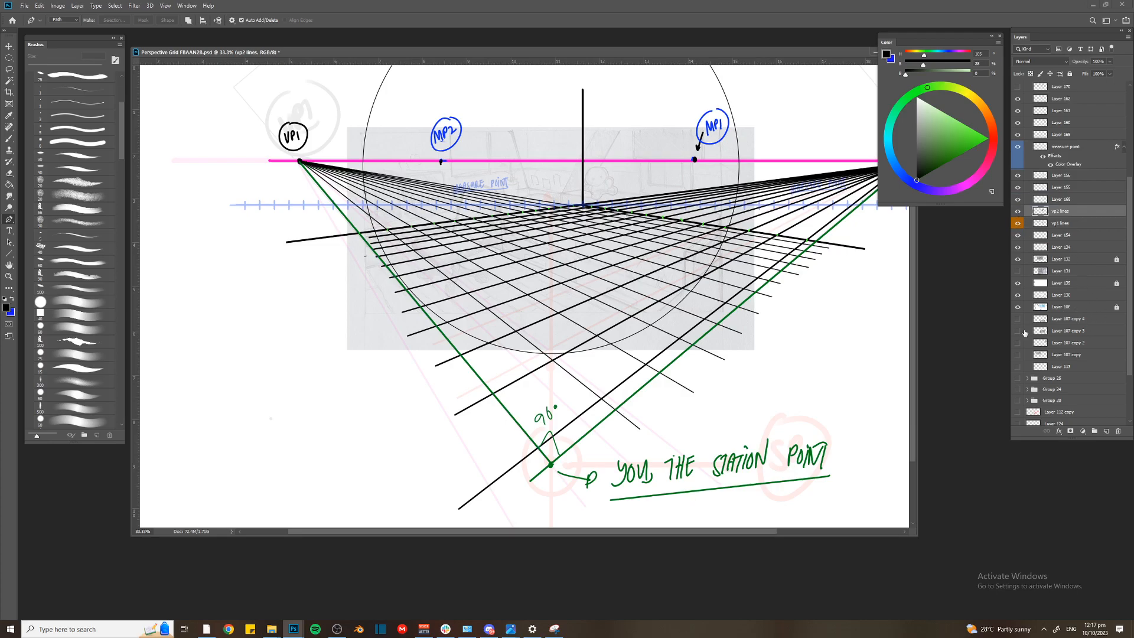
left_click_drag(738, 228, 683, 239)
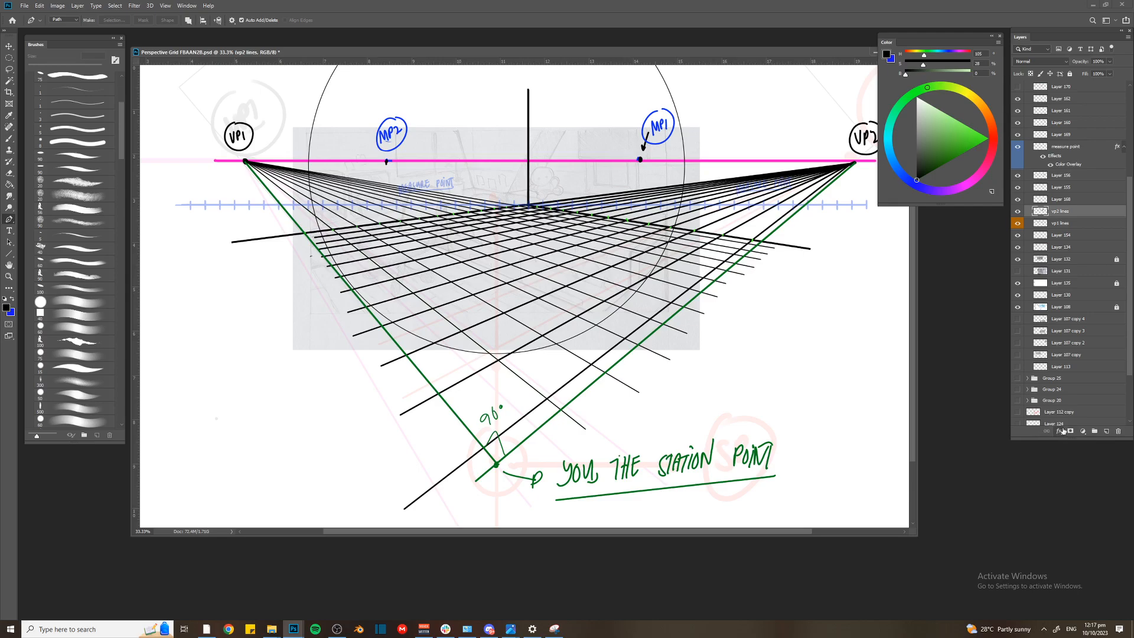
Give the vp2 lines layer an orange colour label and save the document
left_click(1018, 212)
left_click(1018, 212)
right_click(1018, 212)
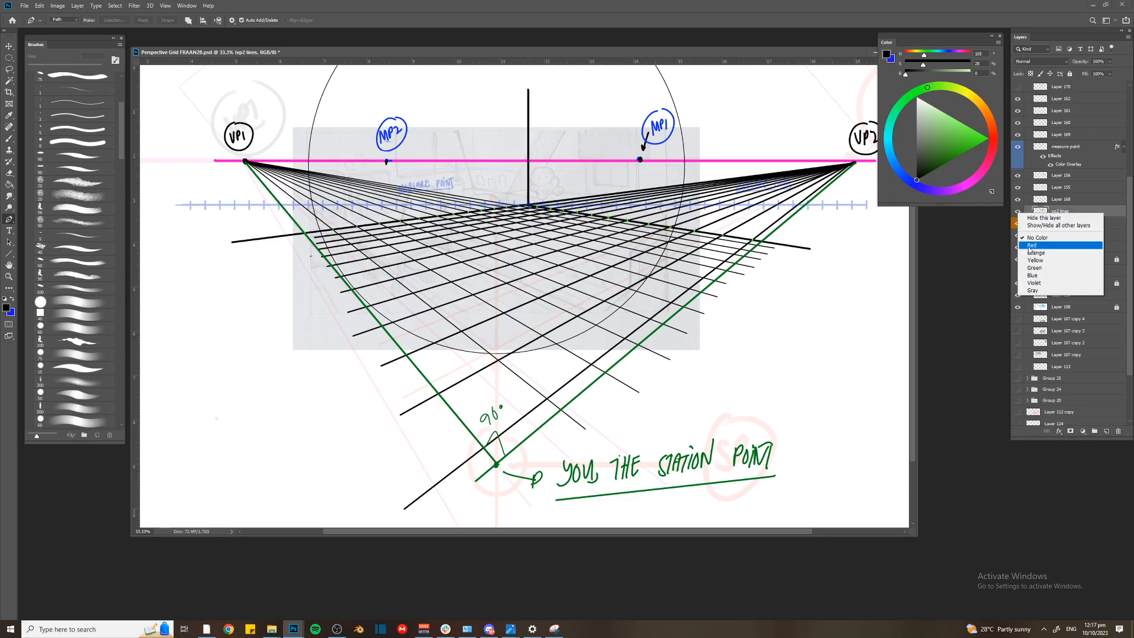
left_click(1033, 255)
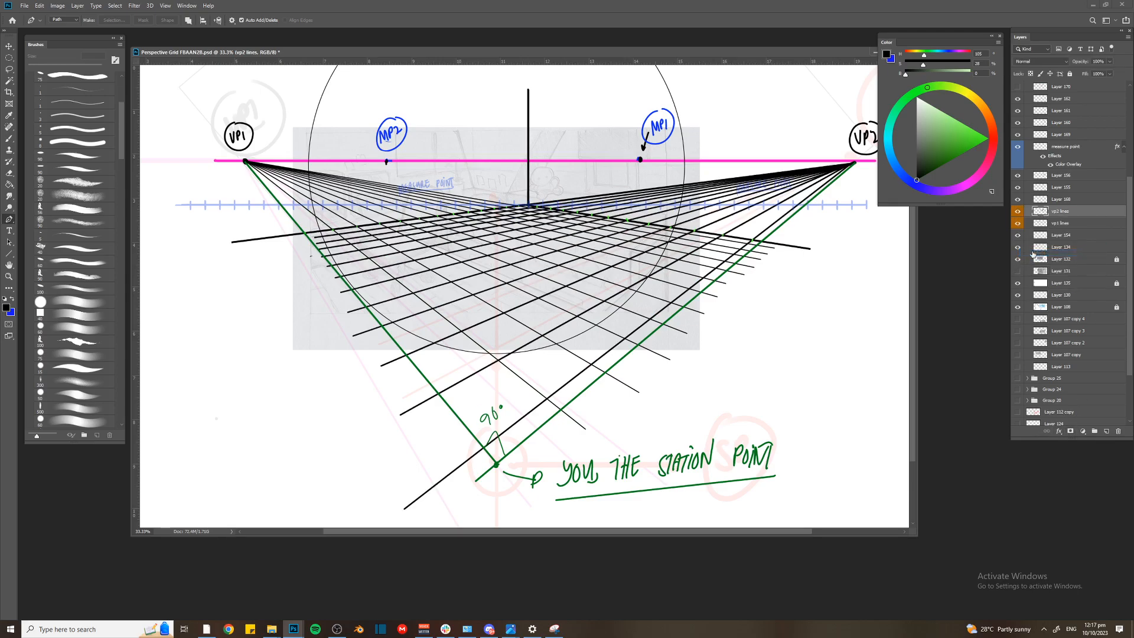
key("ctrl+s")
Unlock Layer 132 with the bedroom sketch and set its opacity to 77%
key("v")
left_click(498, 374)
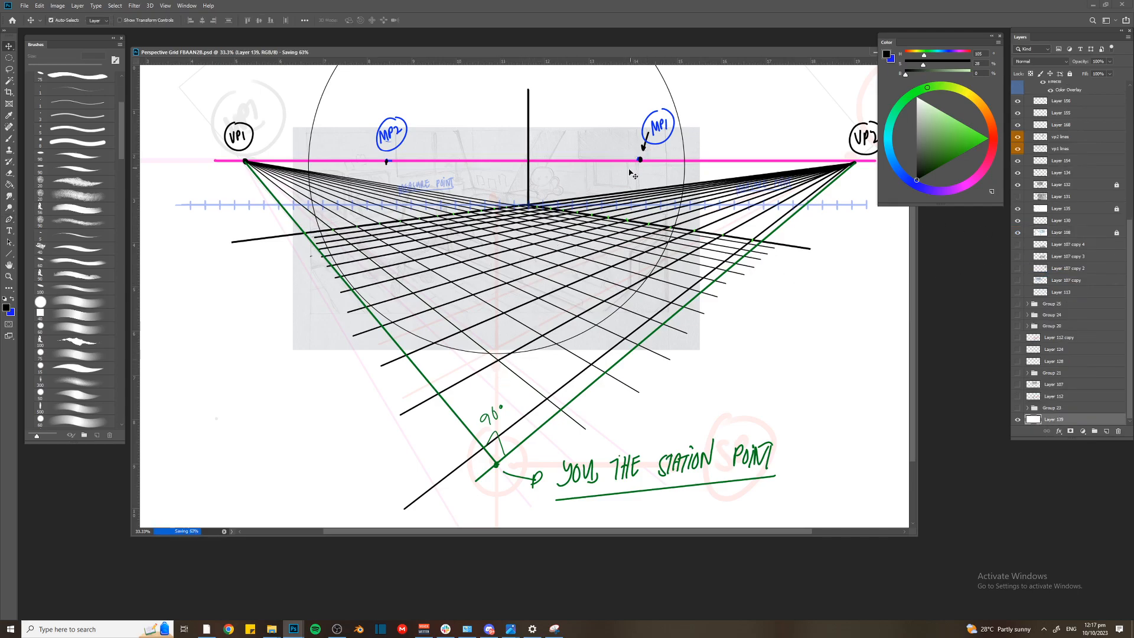
left_click(1061, 186)
left_click(1070, 74)
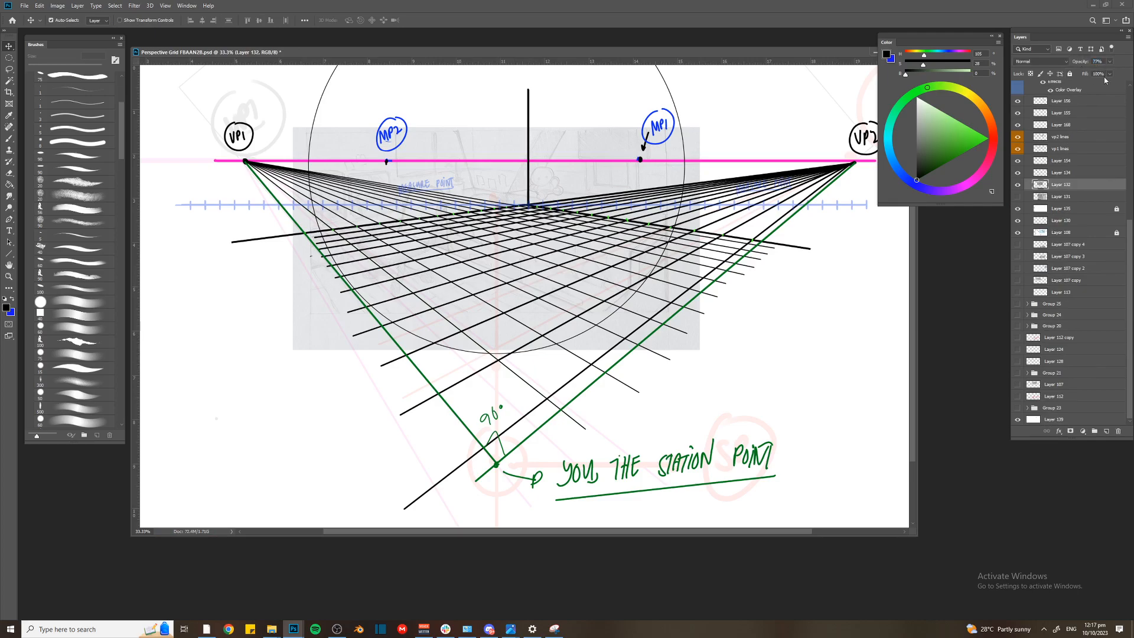
key("7")
key("7")
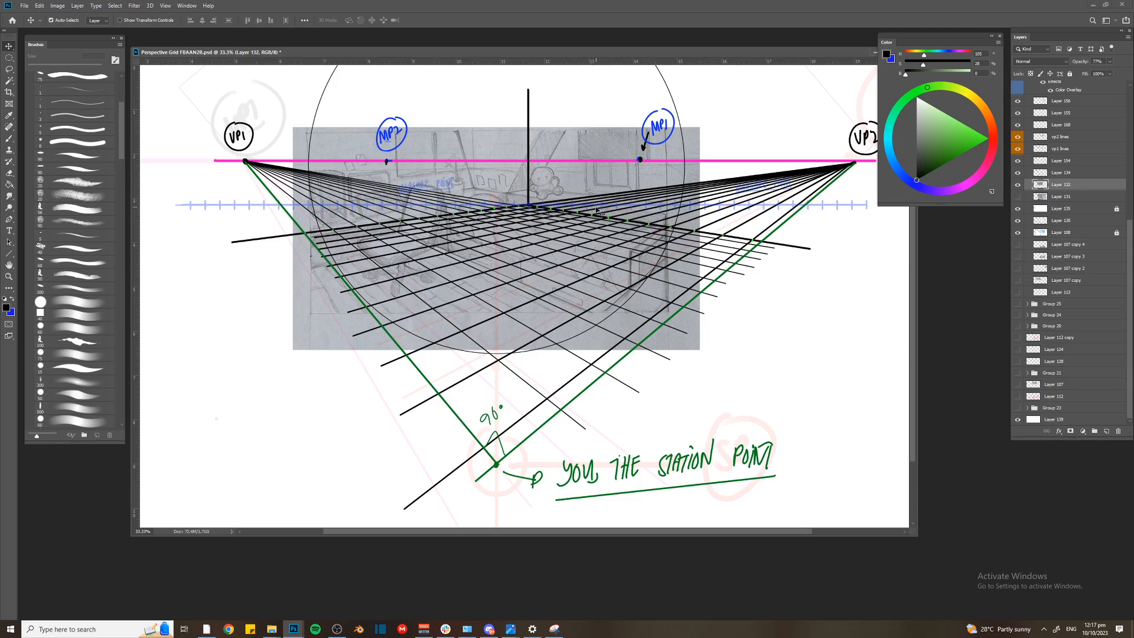
On a new layer above the bedroom sketch, brush a black cylinder, a tall post and a receding floor line onto the grid
key("ctrl+shift+alt+n")
key("b")
key("ctrl+plus")
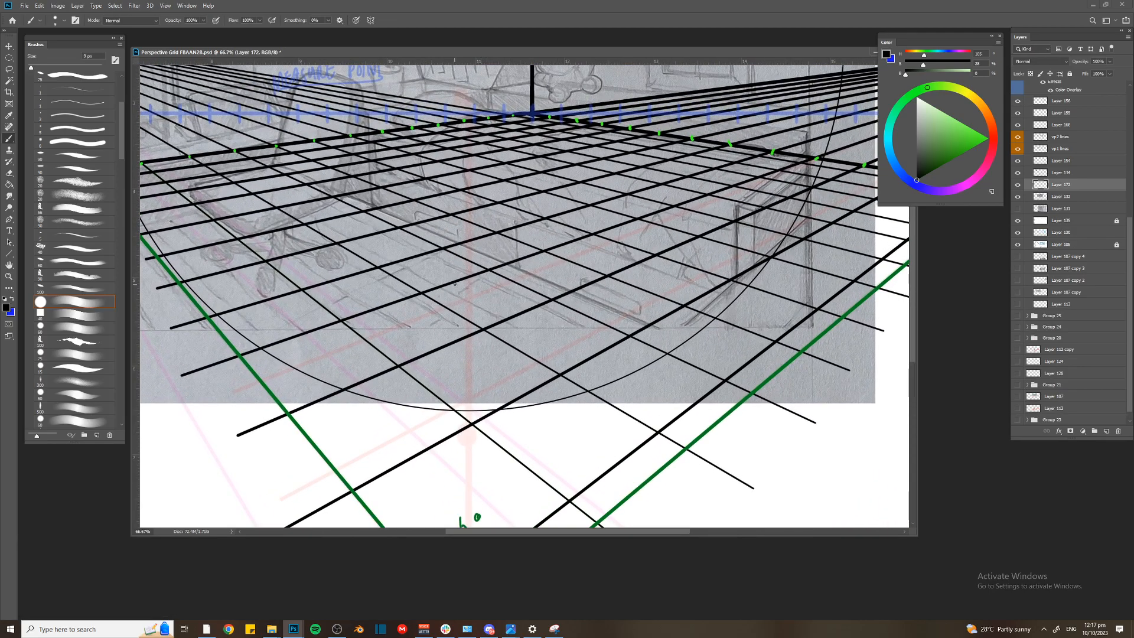
left_click_drag(454, 285, 473, 251)
key("ctrl+plus")
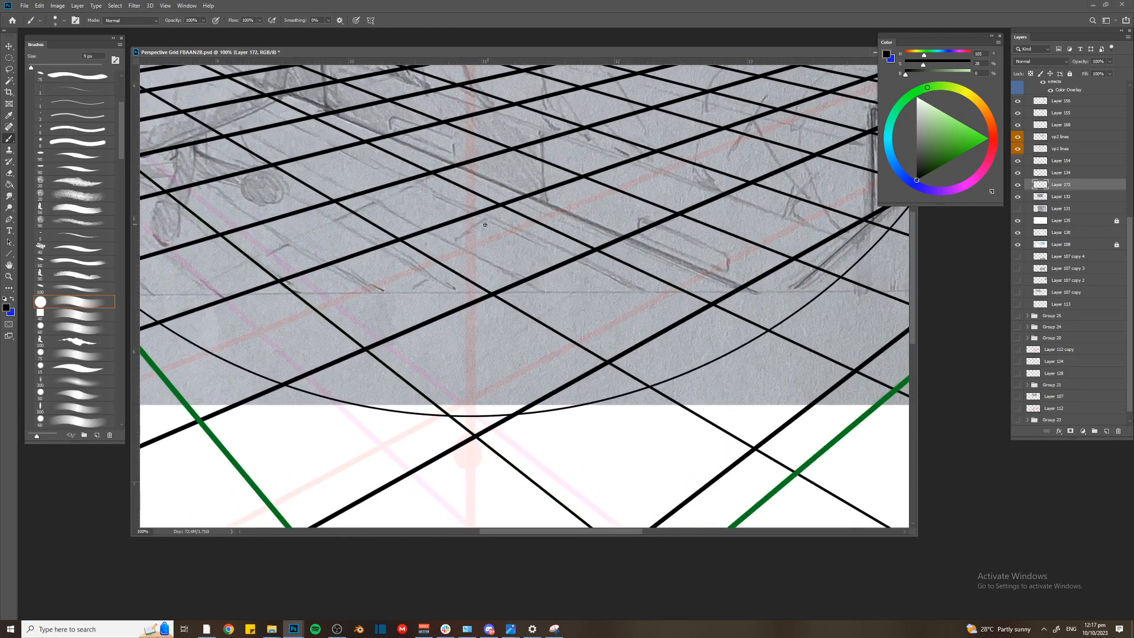
mouse_move(499, 213)
left_mouse_down()
mouse_move(466, 221)
mouse_move(531, 223)
mouse_move(456, 223)
mouse_move(454, 273)
mouse_move(495, 168)
left_mouse_up()
key("[")
left_click_drag(555, 252, 554, 160)
mouse_move(438, 241)
left_mouse_down()
mouse_move(427, 211)
mouse_move(574, 193)
mouse_move(453, 155)
mouse_move(444, 238)
mouse_move(455, 227)
mouse_move(442, 237)
mouse_move(495, 243)
mouse_move(572, 292)
left_mouse_up()
With a 15 px brush, draw a line from VP1 past the first post's top and a second tall post at the floor line's end
key("ctrl+minus")
key("ctrl+minus")
key("ctrl+minus")
key("bracketright")
key("bracketright")
key("bracketright")
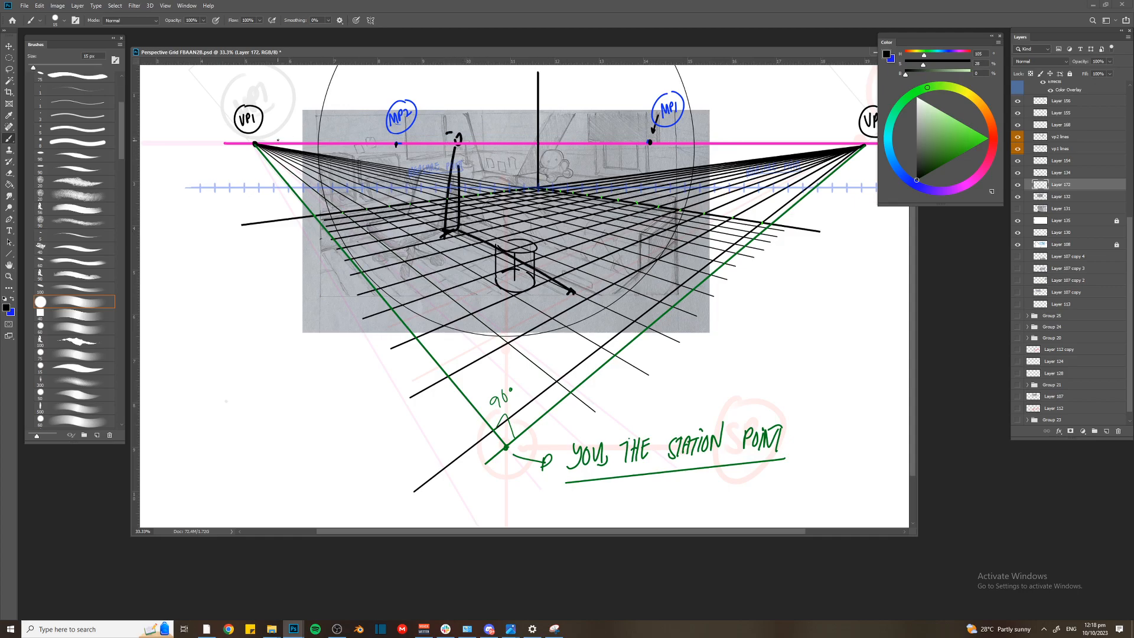
mouse_move(259, 141)
left_mouse_down()
mouse_move(585, 127)
mouse_move(568, 284)
left_mouse_up()
left_click_drag(586, 149, 569, 278)
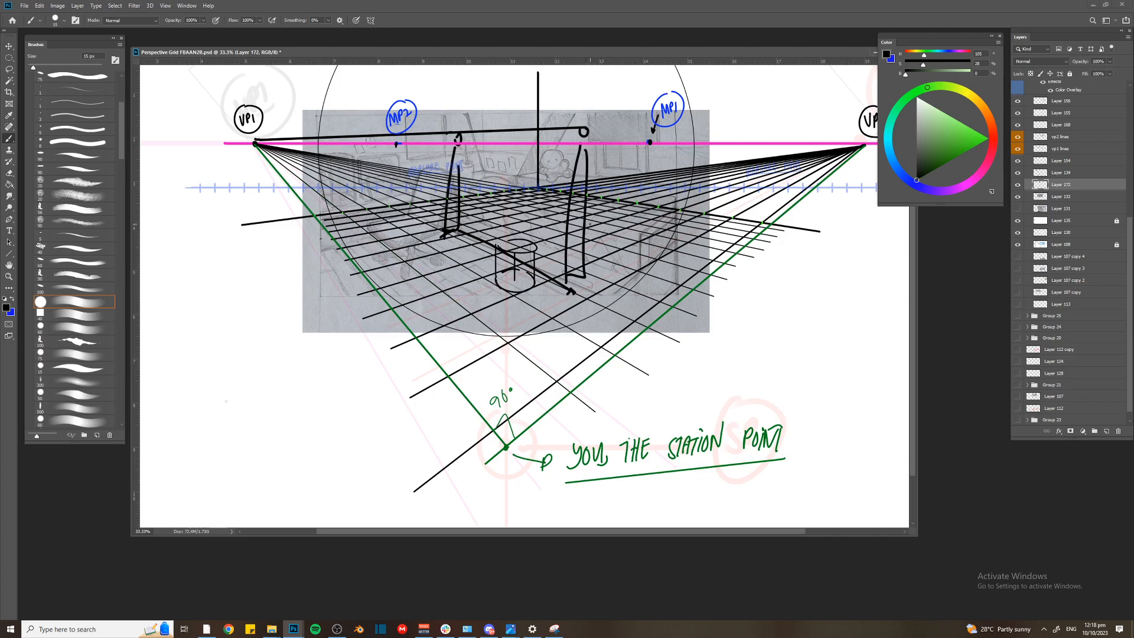
Sketch a small table-like box frame with a thinner brush on the grid's left side
key("ctrl+plus")
key("bracketleft")
mouse_move(370, 265)
left_mouse_down()
mouse_move(370, 210)
mouse_move(303, 228)
mouse_move(304, 291)
left_mouse_up()
mouse_move(276, 207)
left_mouse_down()
mouse_move(271, 261)
mouse_move(296, 215)
left_mouse_up()
left_click_drag(277, 194, 311, 210)
Brush a bold circle with a vertical stroke through it on the floor just below the cylinder
key("ctrl+plus")
key("bracketright")
mouse_move(501, 307)
left_mouse_down()
mouse_move(498, 351)
mouse_move(476, 359)
left_mouse_up()
left_click_drag(501, 316, 500, 355)
mouse_move(479, 348)
left_mouse_down()
mouse_move(473, 334)
mouse_move(518, 331)
mouse_move(526, 343)
left_mouse_up()
key("ctrl+minus")
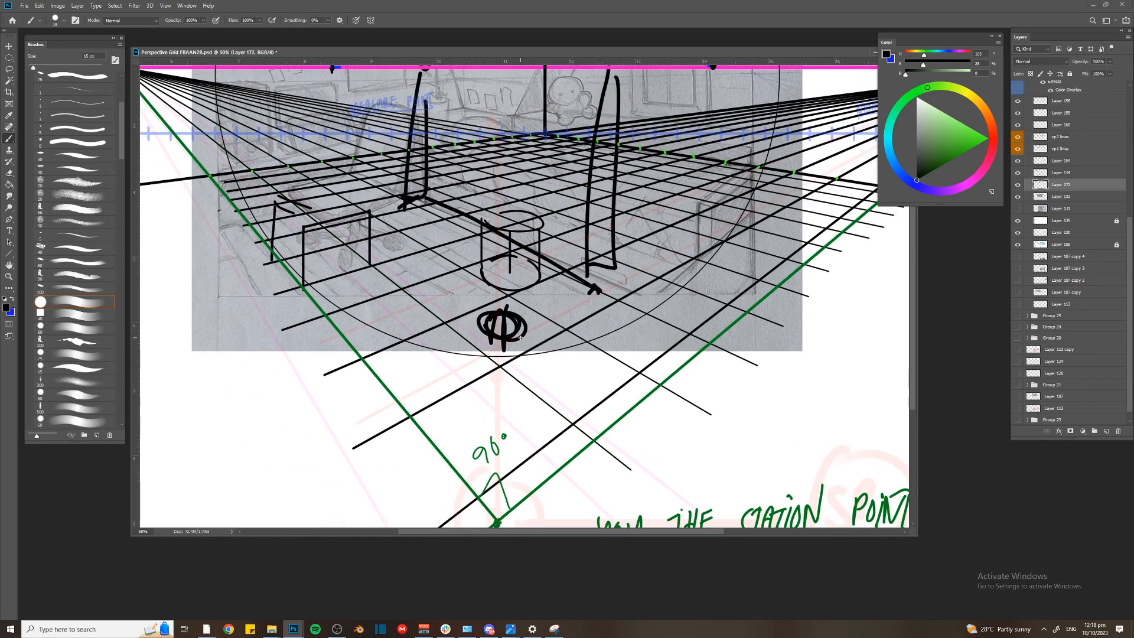
key("ctrl+minus")
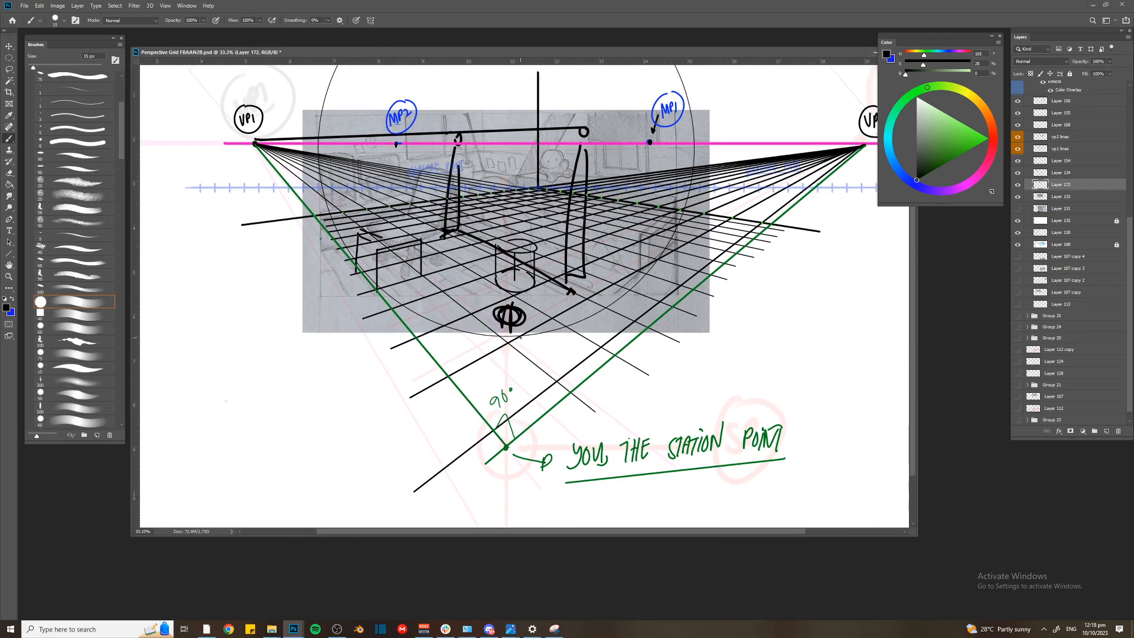
Open 11.jpg in the photo viewer and examine the following images showing how the bed is built in two-point perspective
mouse_move(511, 628)
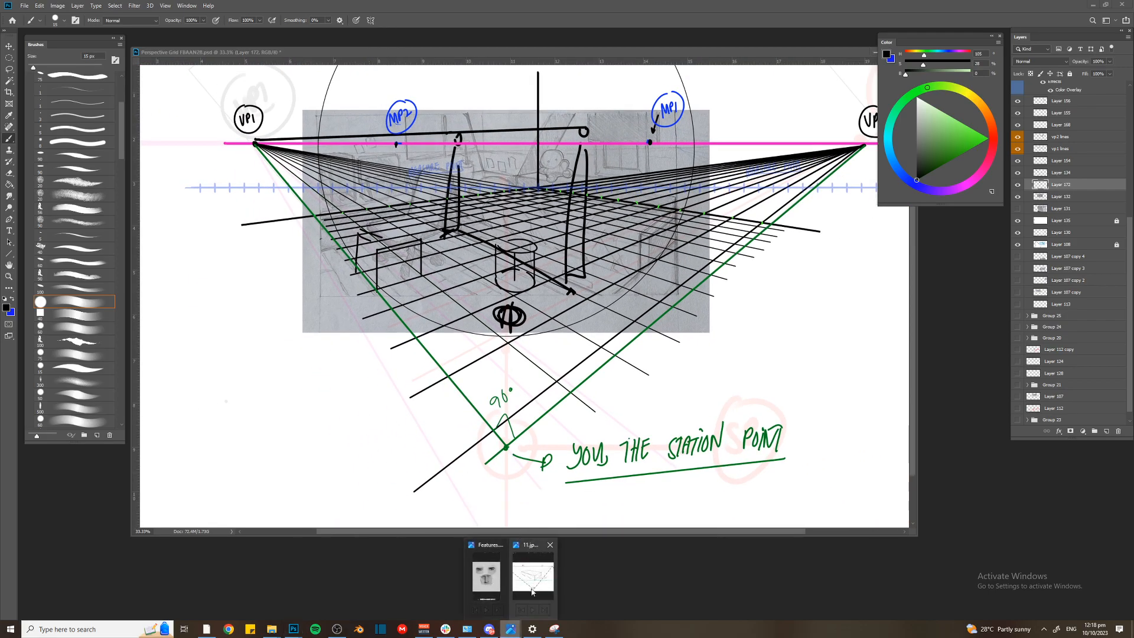
left_click(550, 573)
left_click_drag(550, 573, 461, 573)
scroll(548, 571, "down", 3)
key("Right")
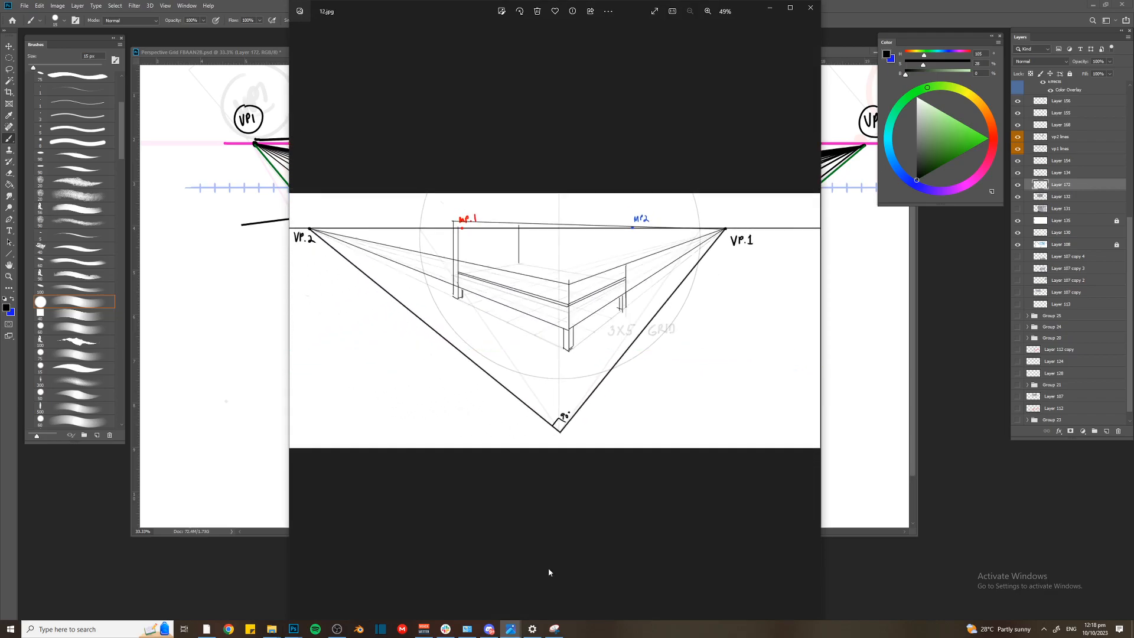
key("Right")
key("Right")
key("Right")
key("Right")
key("Right")
key("Right")
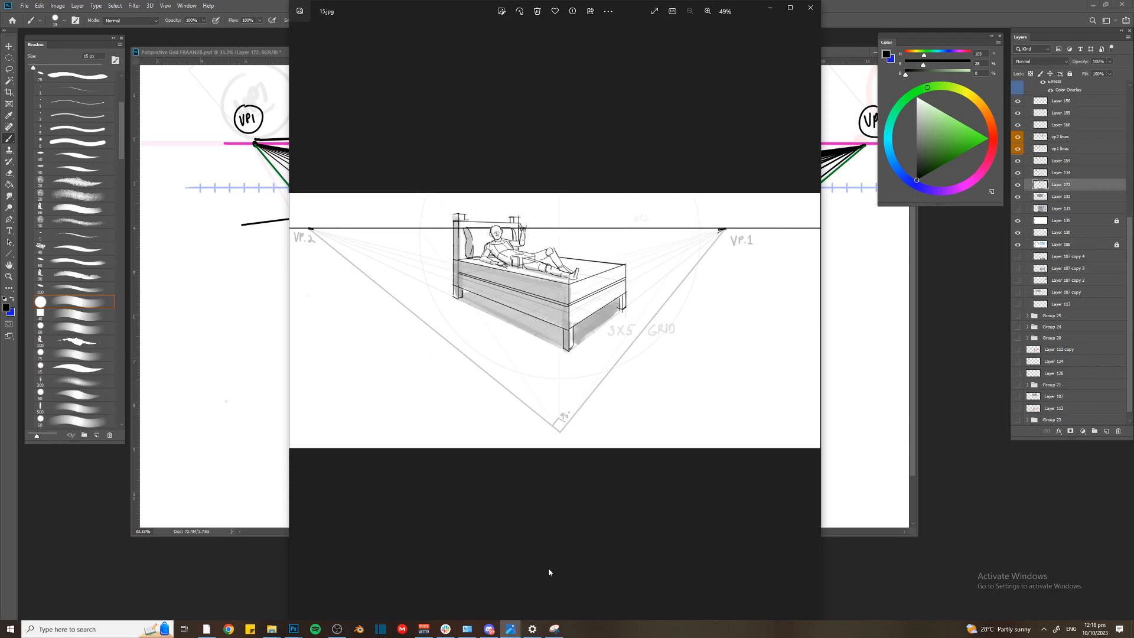
key("Left")
Examine the remaining perspective grid and room examples through 30.jpg and return to Photoshop
key("Right")
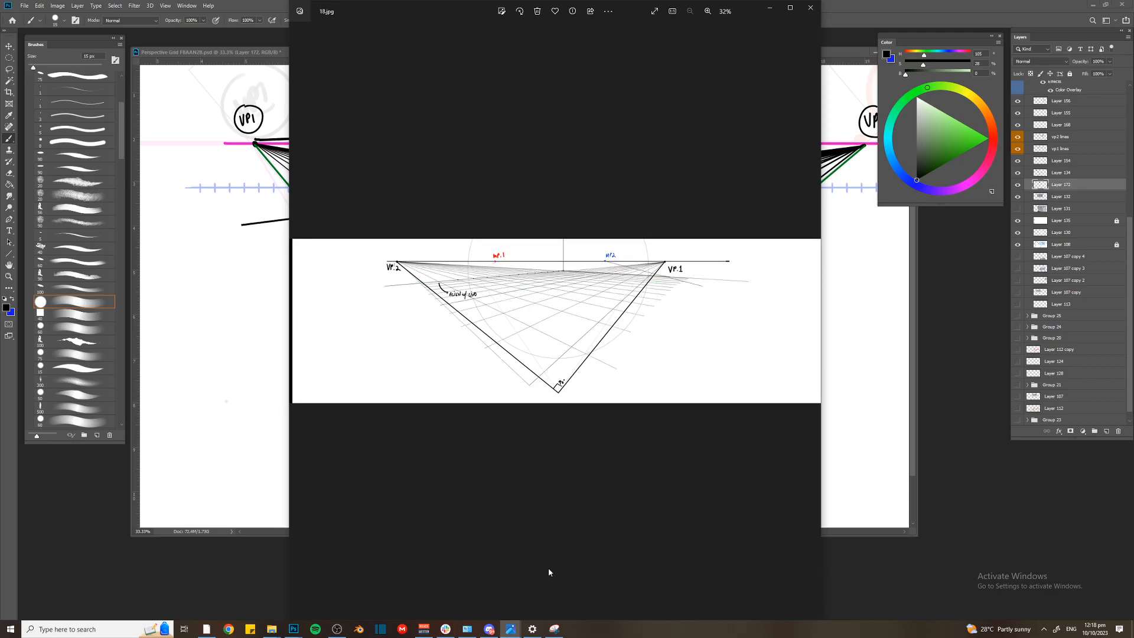
key("Right")
key("Right")
key("Right")
key("Right")
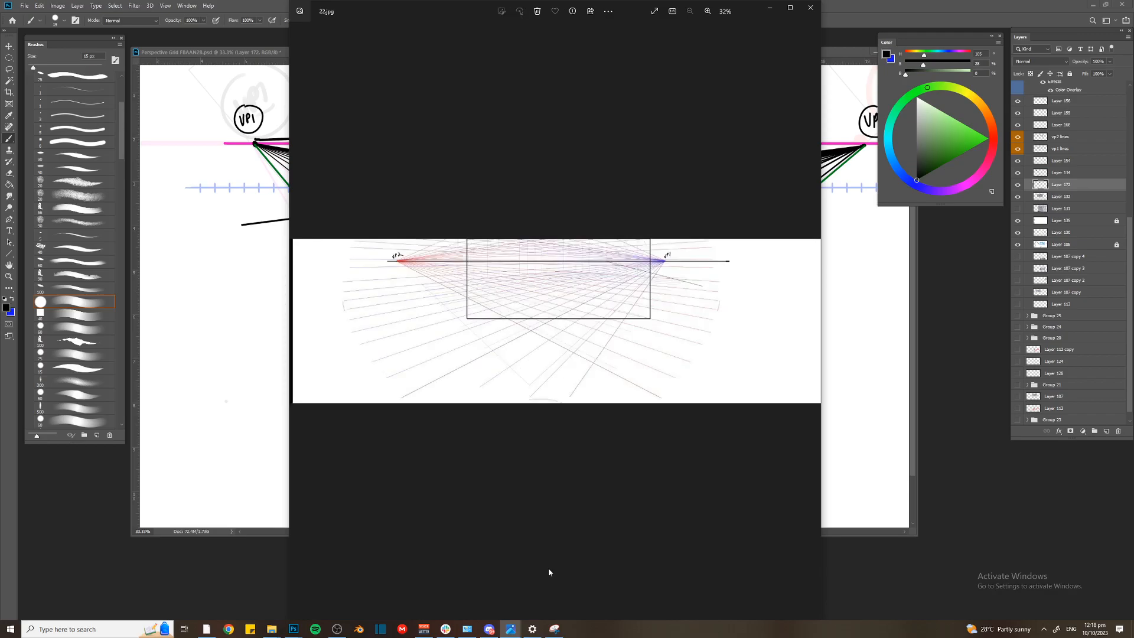
key("Right")
key("Right")
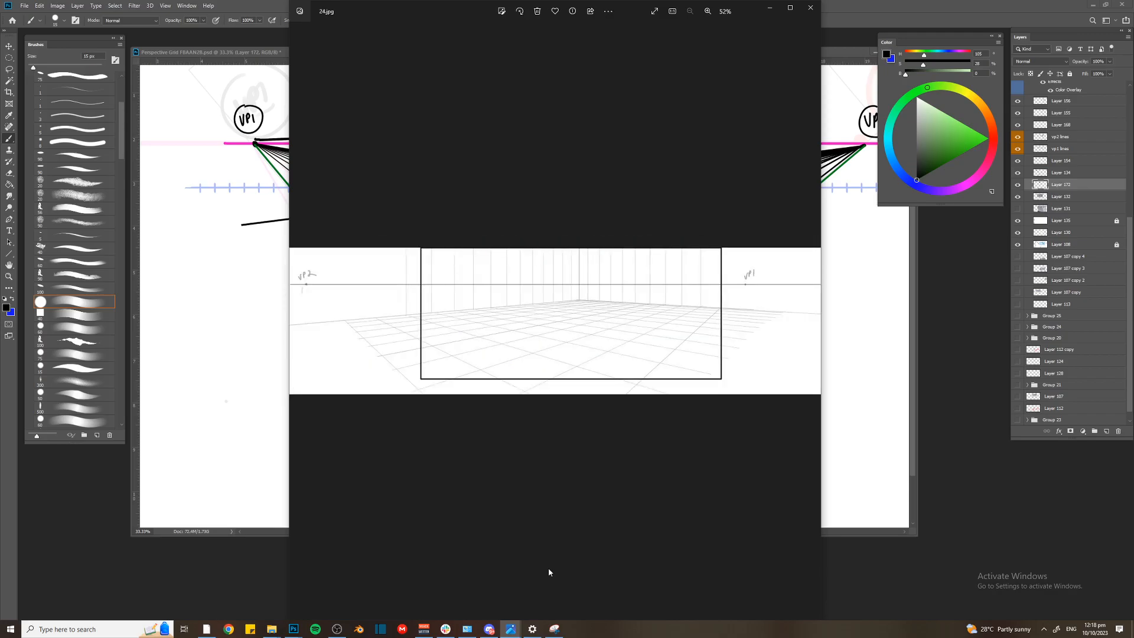
key("Right")
key("Right")
key("Right")
key("Right")
key("Right")
key("Right")
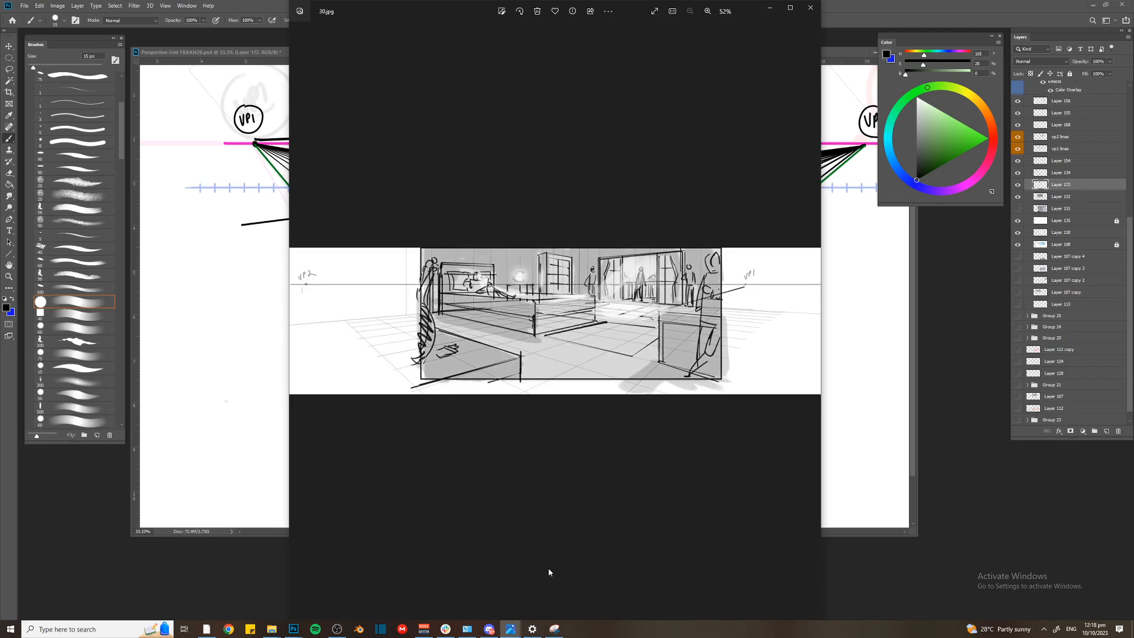
key("alt+Tab")
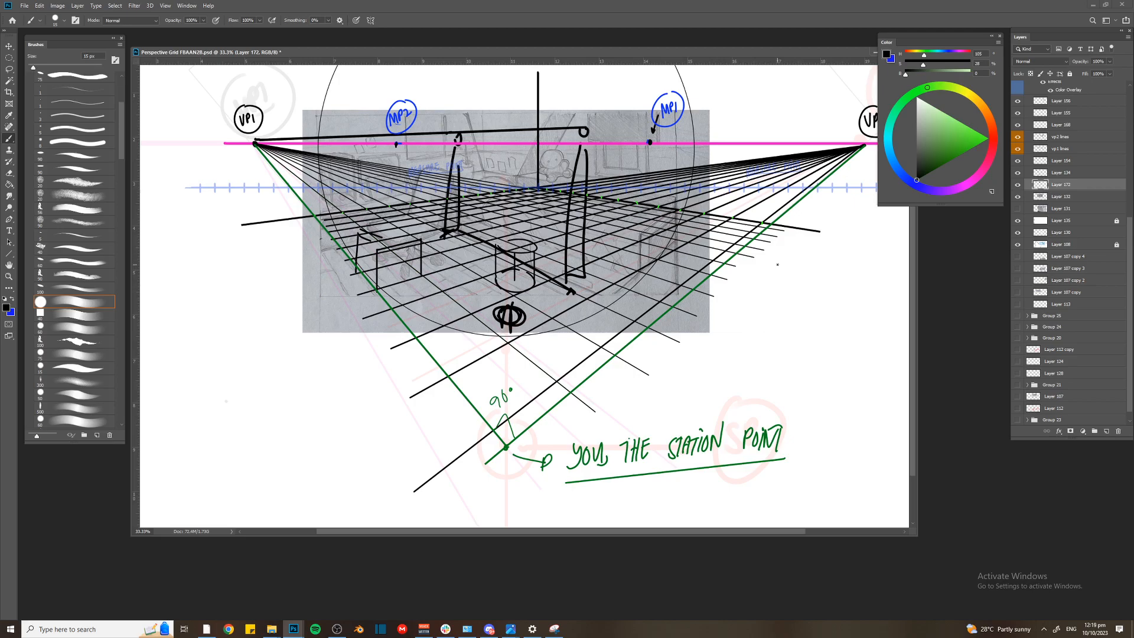
Hide Layer 172 with the freehand furniture sketch and save the document
left_click(1018, 184)
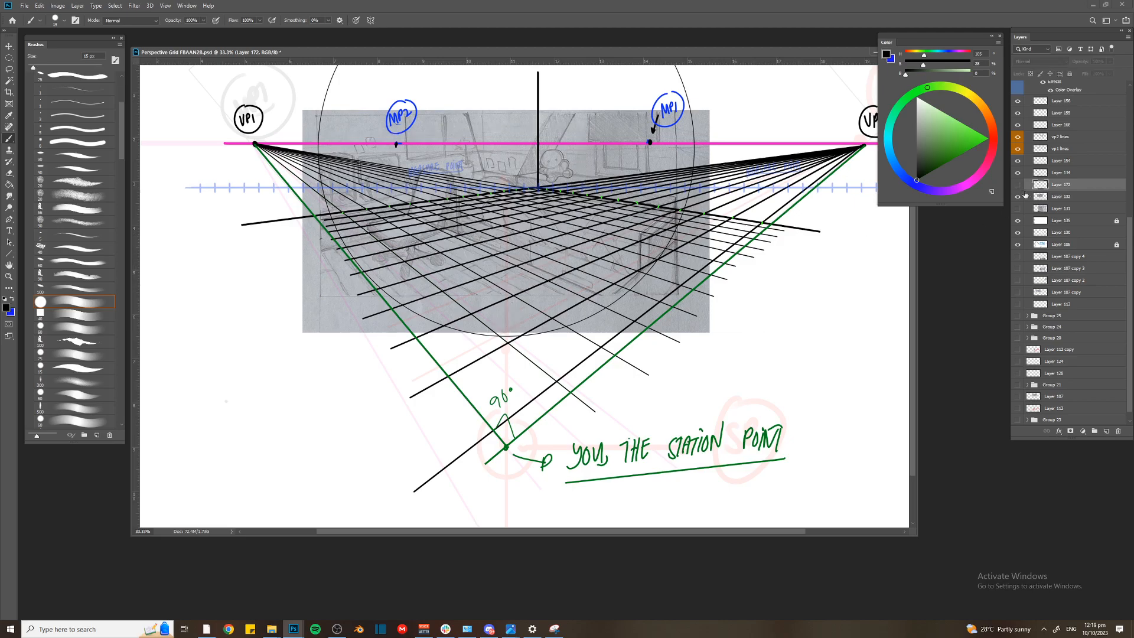
key("ctrl+plus")
key("ctrl+plus")
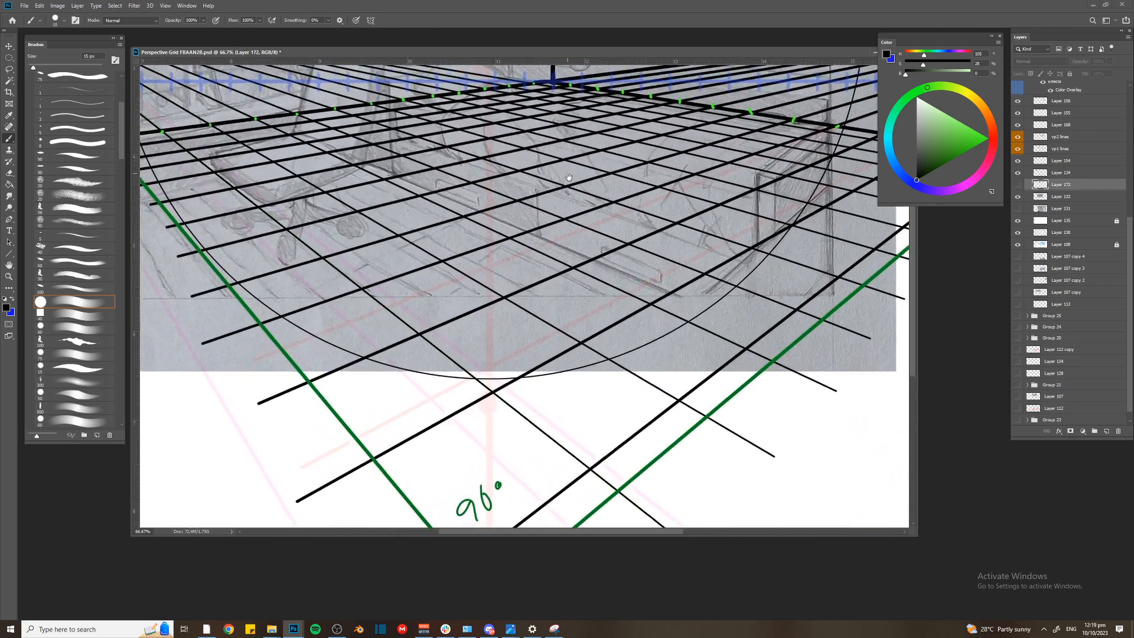
left_click_drag(568, 173, 562, 237)
key("ctrl+minus")
key("ctrl+minus")
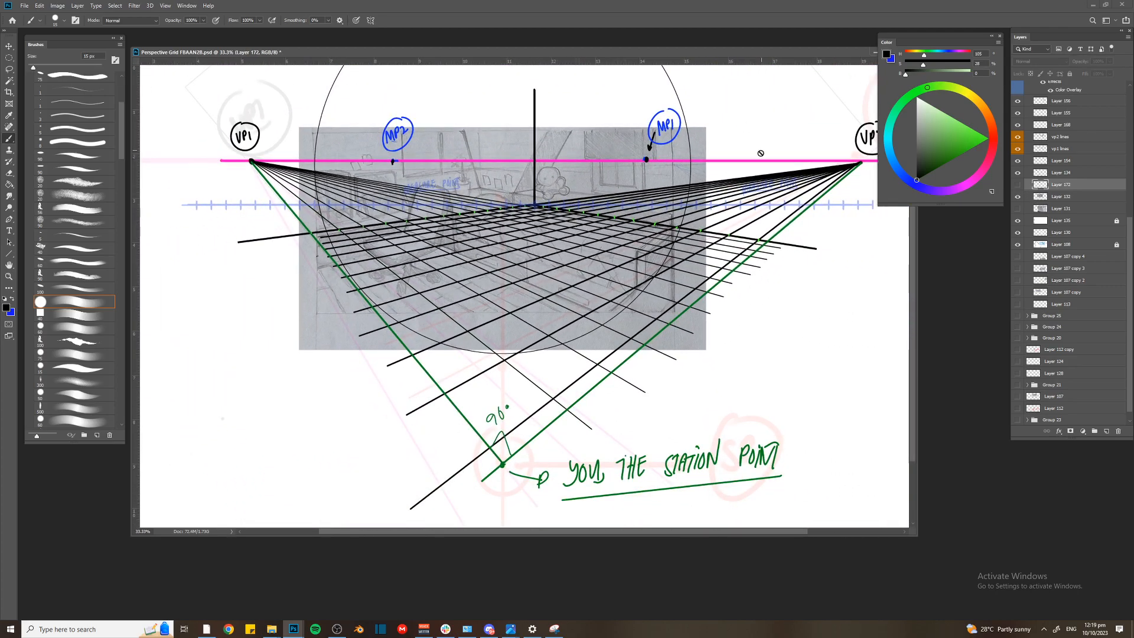
key("ctrl+s")
scroll(674, 184, "up", 2)
scroll(674, 177, "down", 2)
On a new layer, use a red 25 px brush to draw straight lines over the vertical room corner and both floor edges
key("ctrl+shift+n")
key("Return")
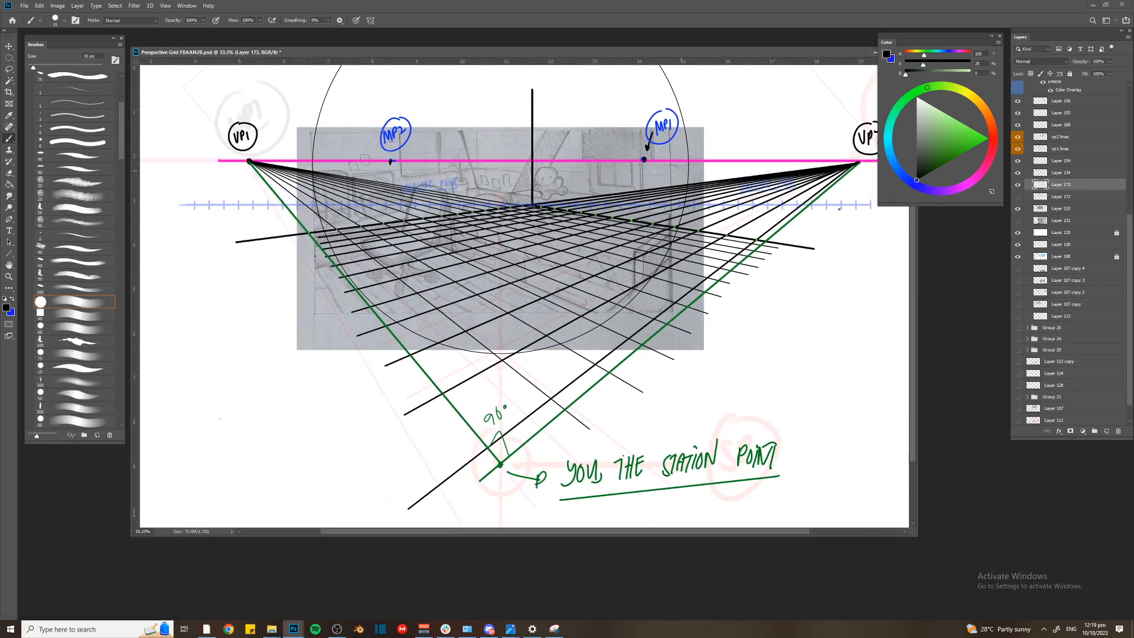
left_click(994, 140)
left_click(989, 139)
key("bracketright")
key("bracketright")
left_click_drag(530, 204, 530, 75)
left_click(271, 236)
left_click(530, 204, "shift")
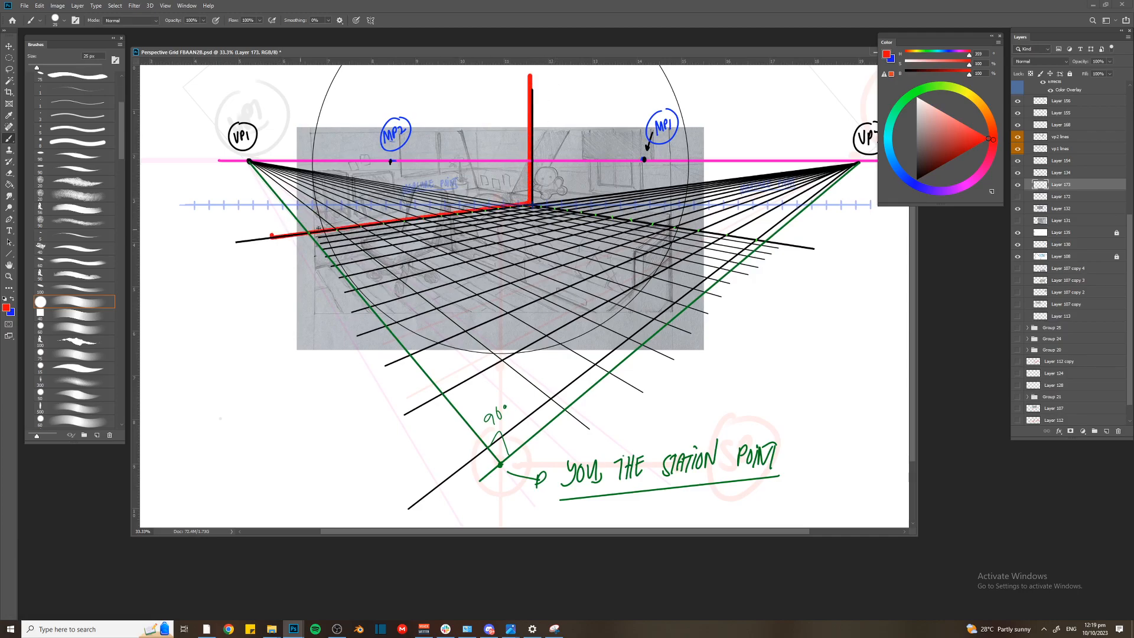
left_click(743, 241, "shift")
Move the red corner-lines layer directly above the vp2 lines layer
key("ctrl+bracketright")
key("ctrl+bracketright")
key("ctrl+bracketright")
key("ctrl+bracketright")
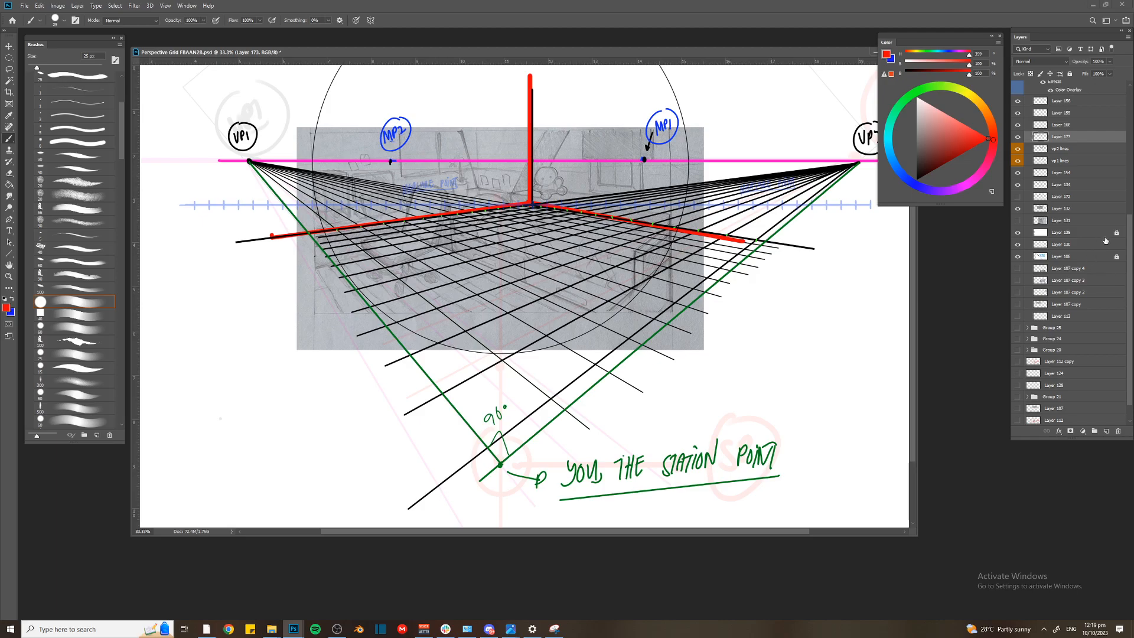
Collapse and hide Group 22 and show Group 25 with the other room sketch
left_click_drag(1131, 229, 1129, 97)
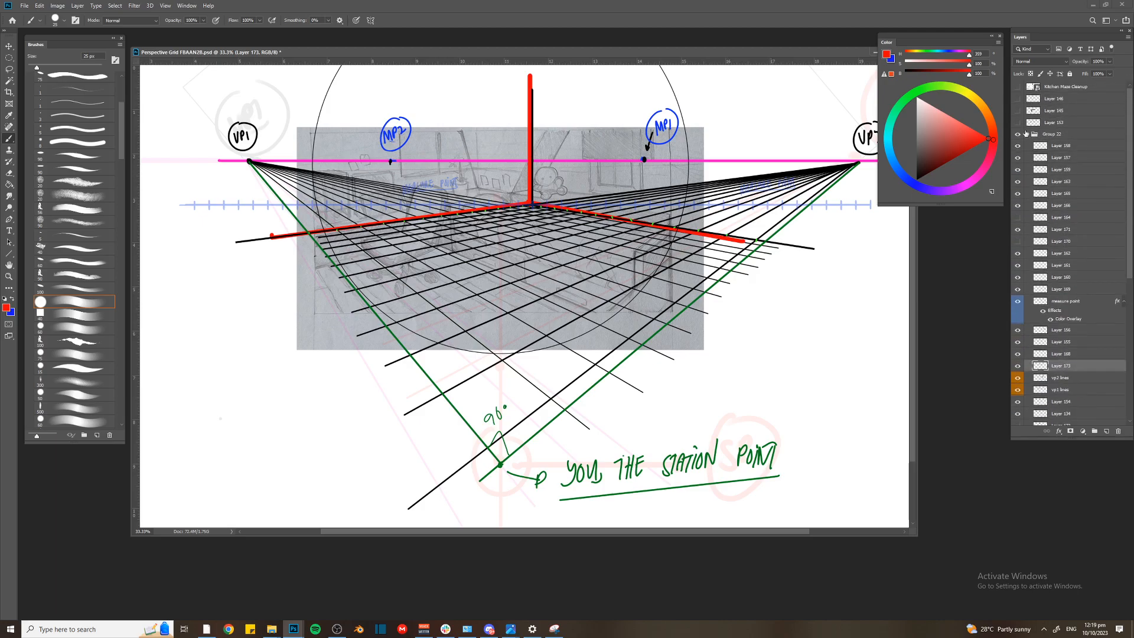
left_click(1028, 134)
left_click(1017, 135)
left_click(1017, 145)
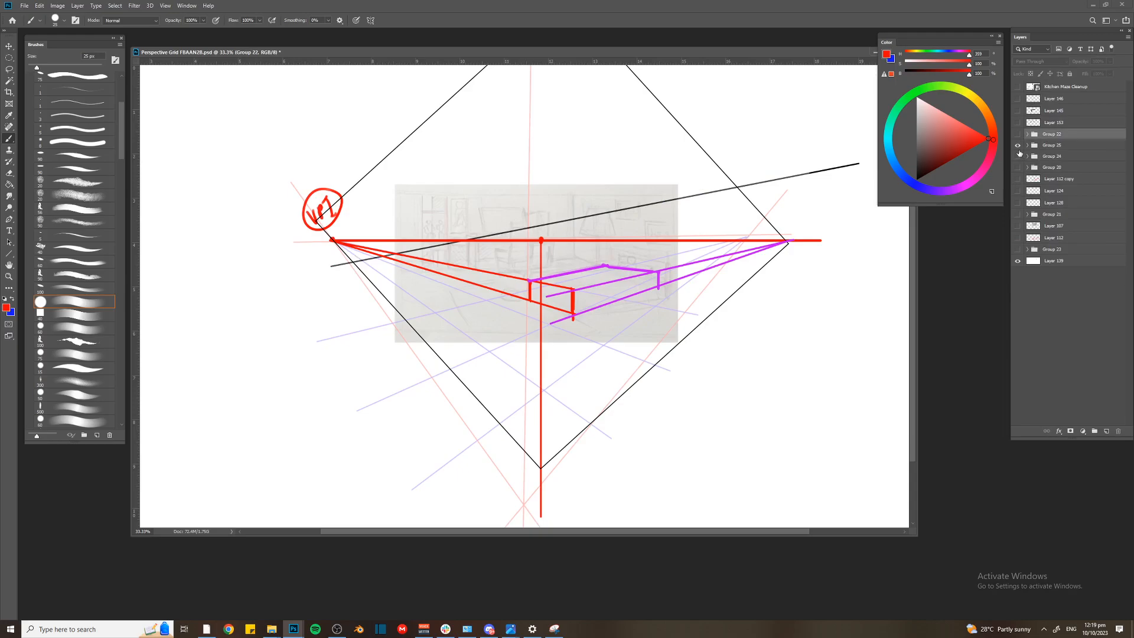
In Group 25, set Layer 148 to 100% opacity and hide the four layers above it
left_click(1027, 146)
left_click(1060, 204)
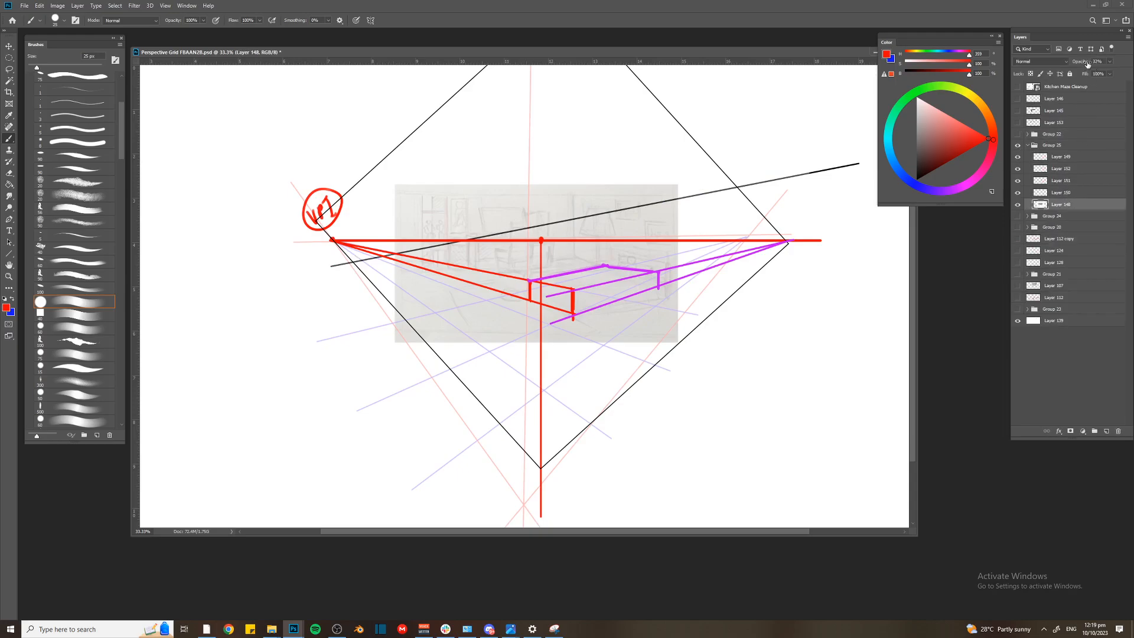
left_click(1018, 167)
left_click_drag(1018, 159, 1018, 193)
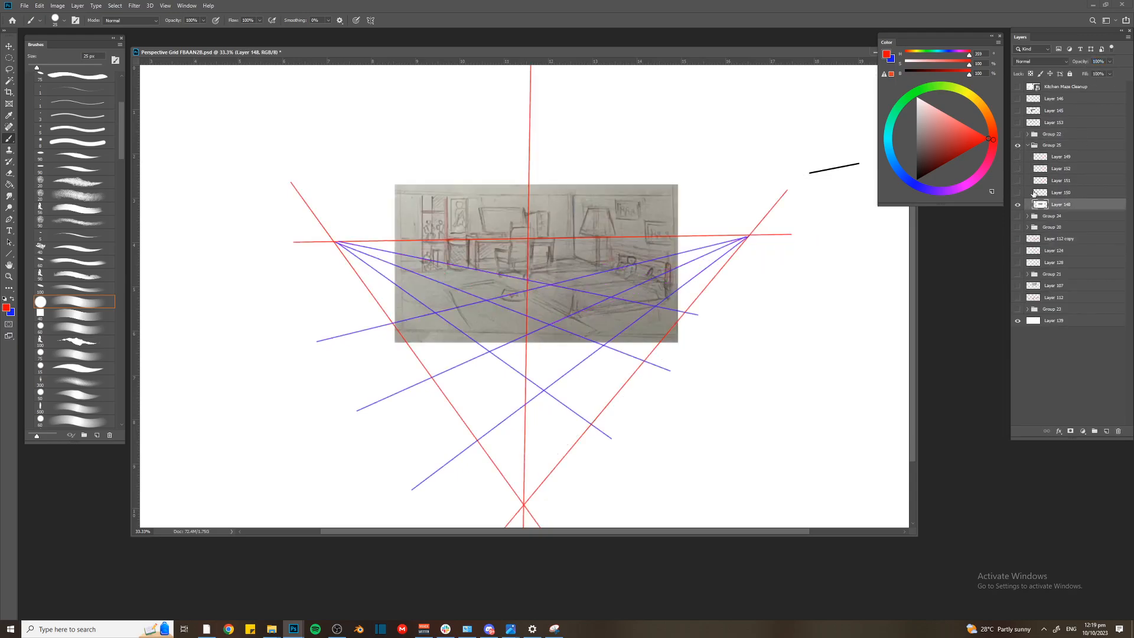
key("ctrl+plus")
left_click_drag(713, 184, 700, 172)
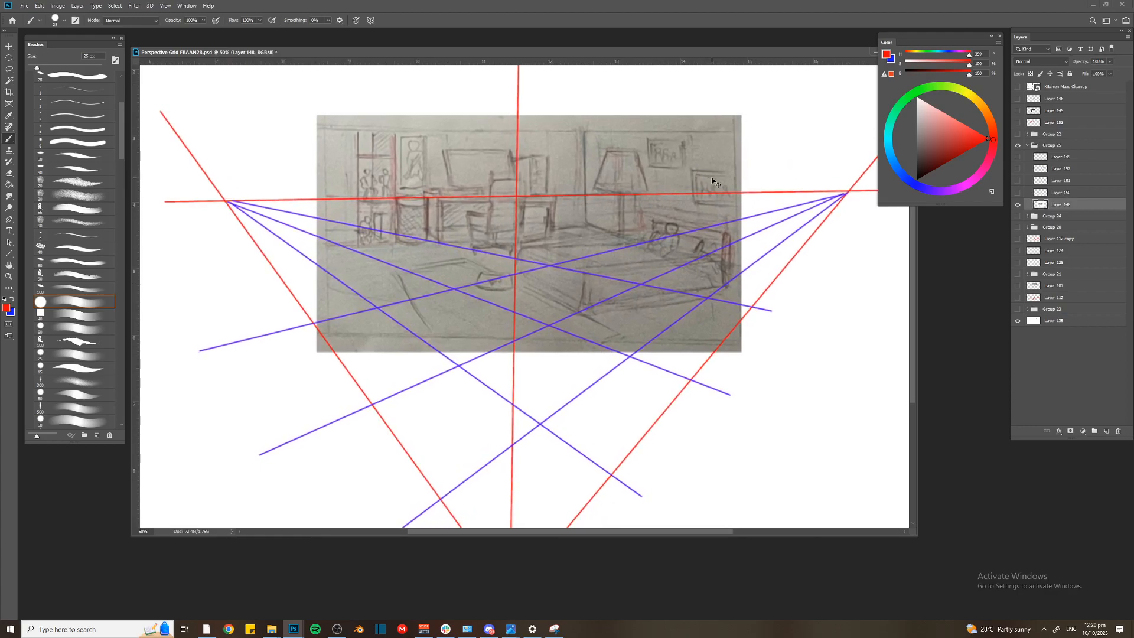
On a new layer above Layer 148, draw red 15 px lines over the sketched room's vertical corner and two floor edges
key("ctrl+shift+alt+n")
key("bracketleft")
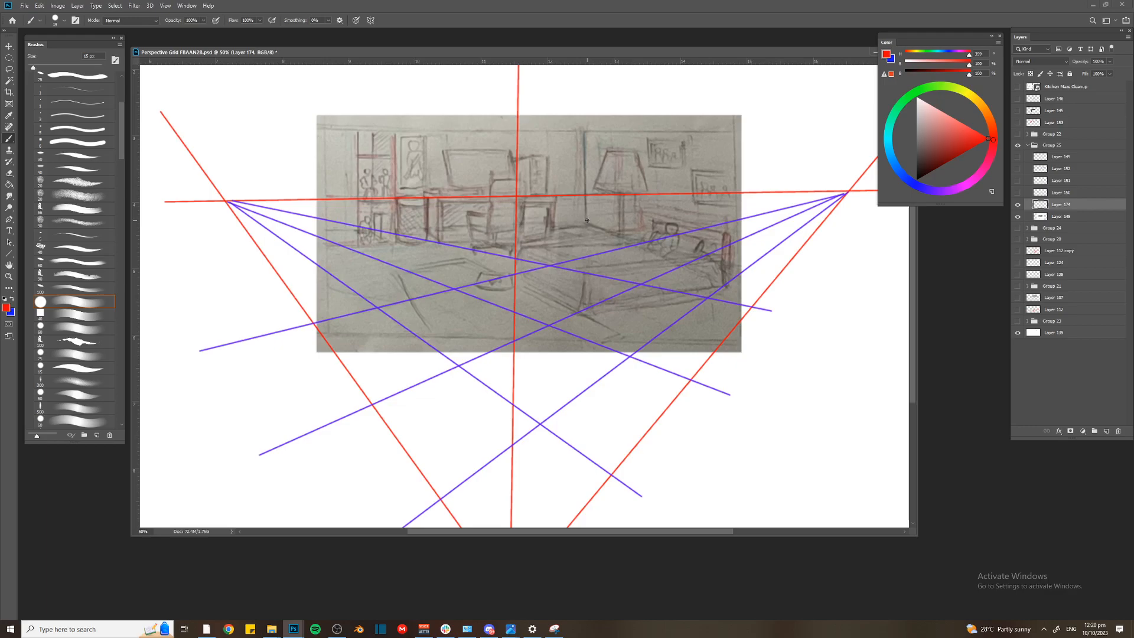
mouse_move(586, 222)
left_mouse_down()
mouse_move(586, 138)
mouse_move(591, 187)
left_mouse_up()
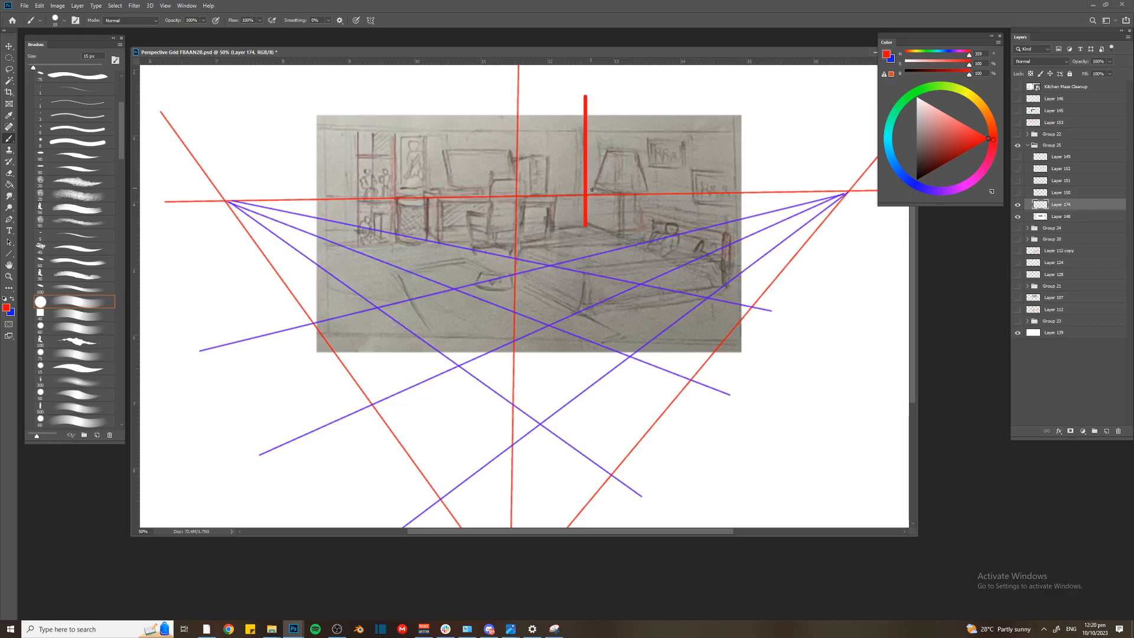
left_click(292, 248, "shift")
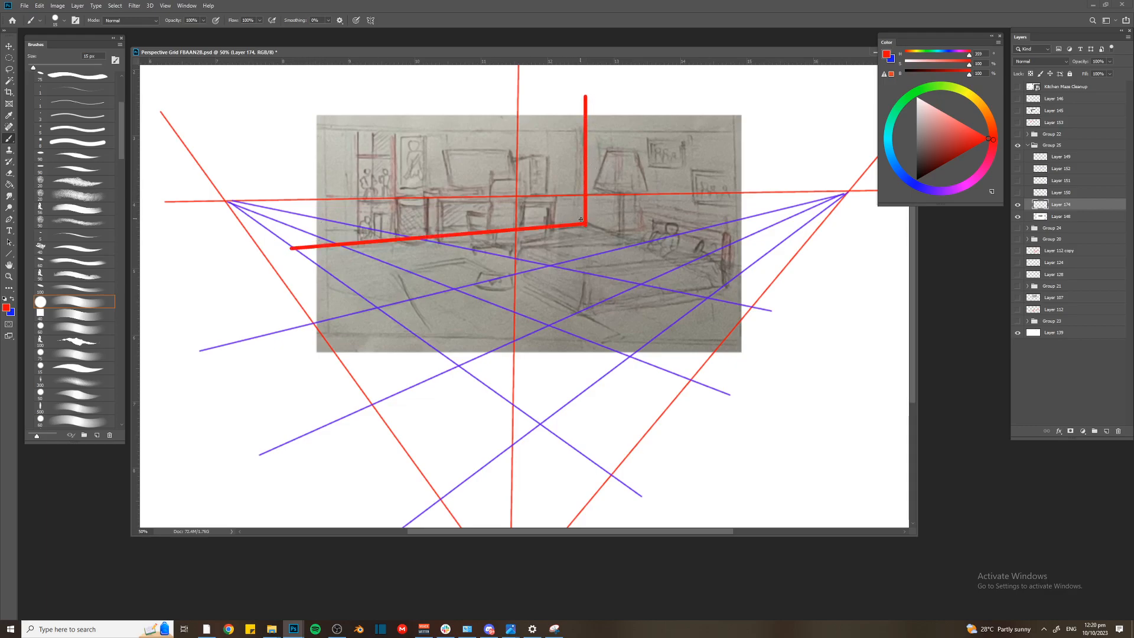
left_click(780, 279, "shift")
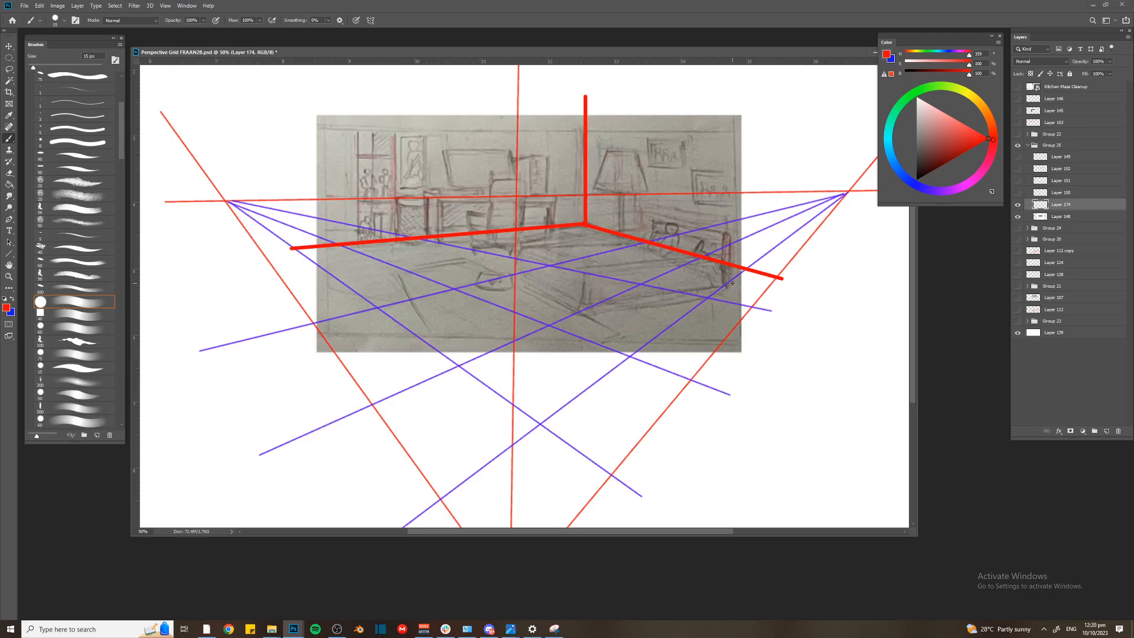
With a 9 px red brush, draw converging floor lines in both directions across the room sketch
key("bracketleft")
key("bracketleft")
mouse_move(582, 224)
left_mouse_down()
mouse_move(666, 224)
mouse_move(385, 205)
mouse_move(401, 279)
mouse_move(481, 384)
left_mouse_up()
left_click_drag(404, 239, 532, 403)
left_click_drag(441, 240, 582, 395)
left_click_drag(481, 242, 622, 372)
left_click_drag(523, 240, 686, 368)
left_click_drag(619, 241, 449, 287)
left_click_drag(660, 258, 481, 305)
left_click_drag(680, 293, 478, 354)
Hide the room sketch and its red overlay, then collapse and hide Group 25
left_click_drag(1018, 216, 1018, 204)
left_click(1019, 156)
left_click(1027, 146)
left_click(1017, 146)
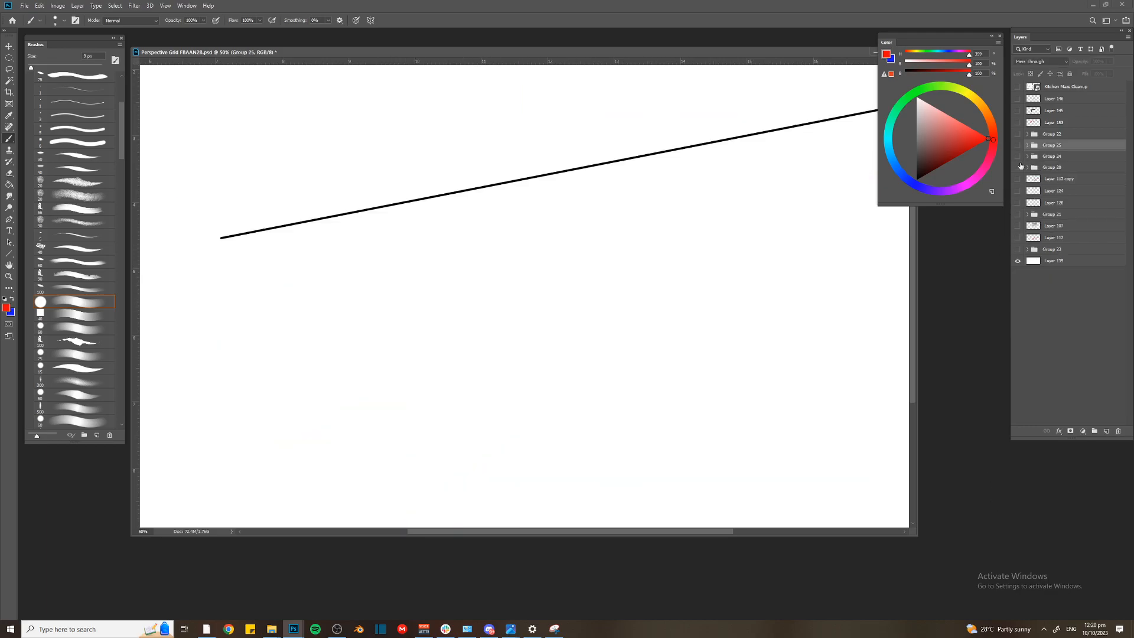
Check the contents of the groups below Group 25 and show Group 22 again
left_click(1018, 157)
key("ctrl+minus")
left_click(1018, 156)
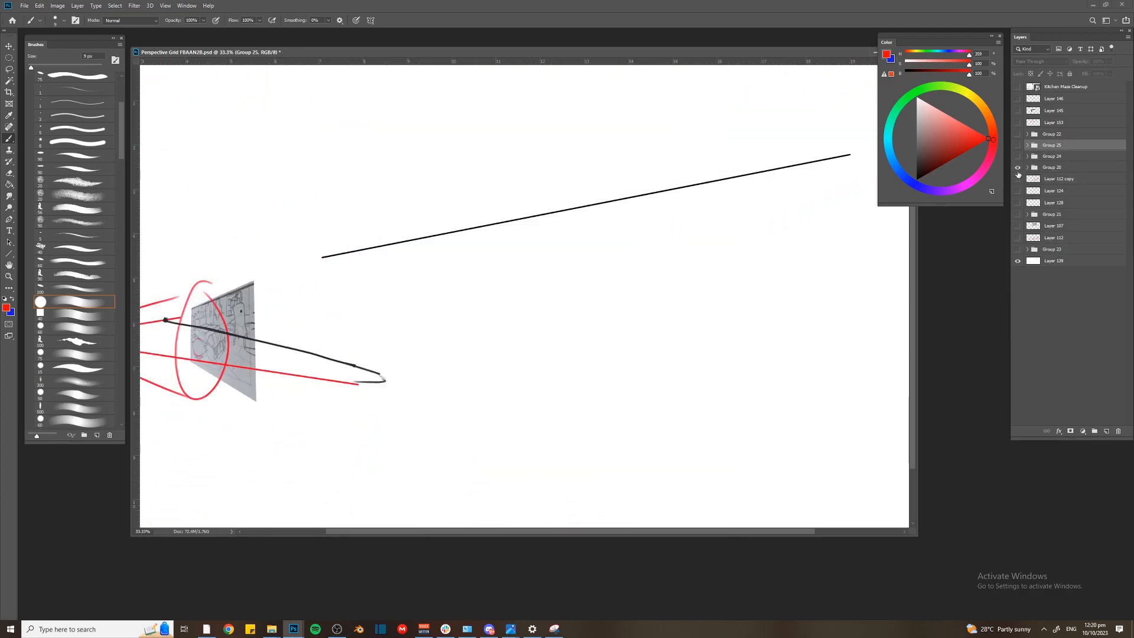
left_click(1018, 135)
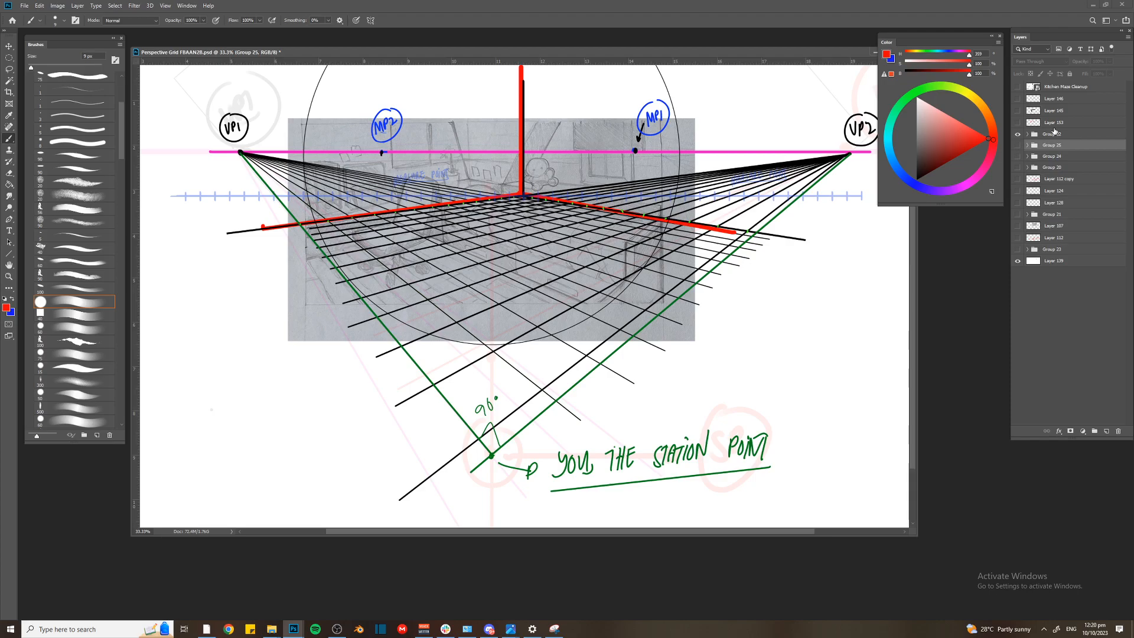
Duplicate Layer 132 with the bedroom sketch and place the copy beside the original at the canvas's left edge
key("ctrl+minus")
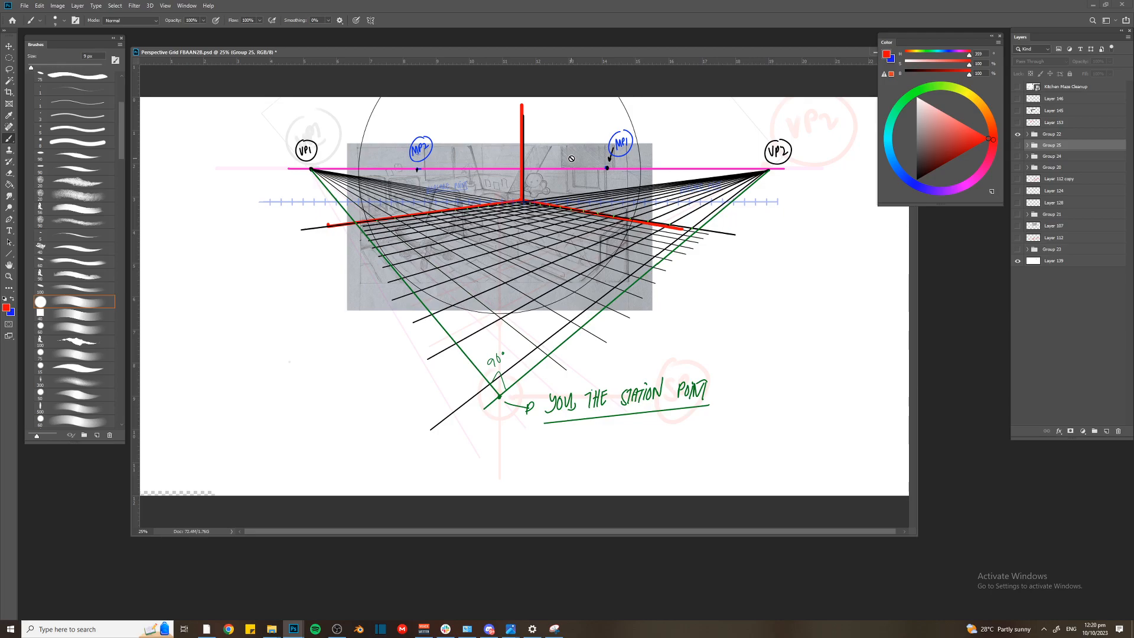
key("v")
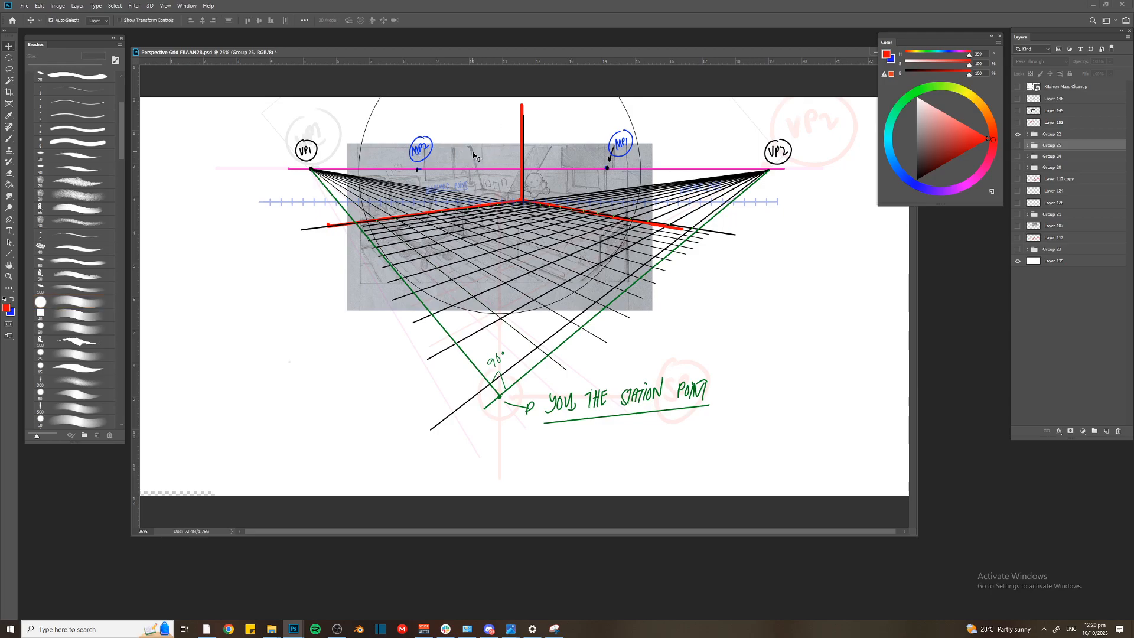
left_click(468, 161)
mouse_move(468, 161)
left_mouse_down()
mouse_move(443, 179)
mouse_move(171, 182)
left_mouse_up()
key("ctrl+minus")
mouse_move(315, 206)
left_mouse_down()
mouse_move(324, 228)
mouse_move(347, 235)
left_mouse_up()
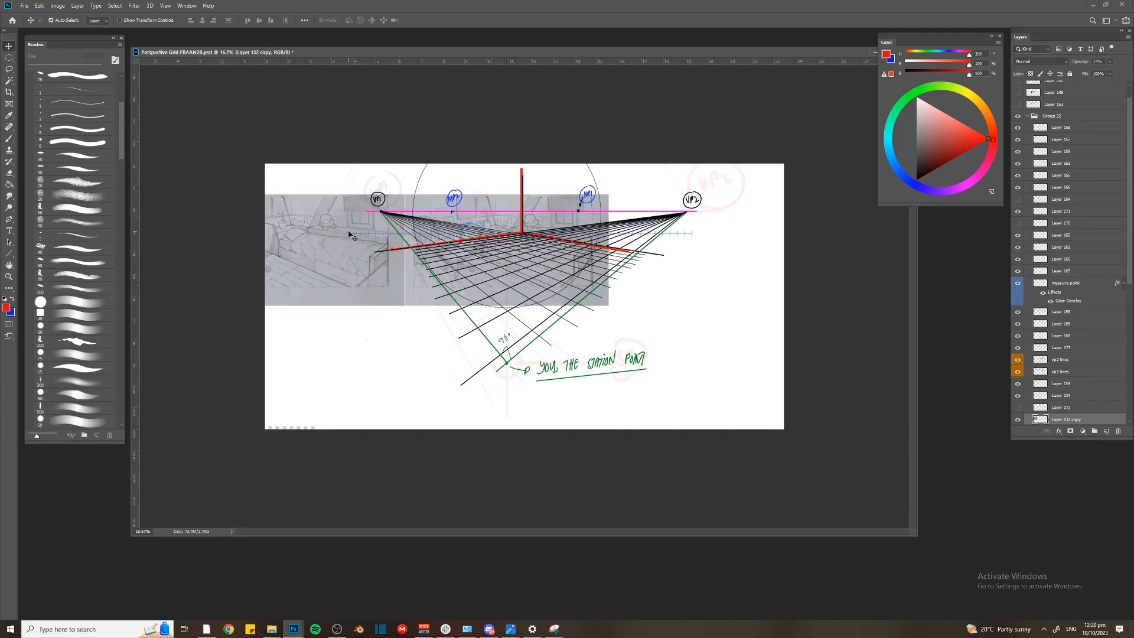
Delete most of the sketch copy at the canvas's left edge, keeping only a narrow strip beside the original sketch
key("m")
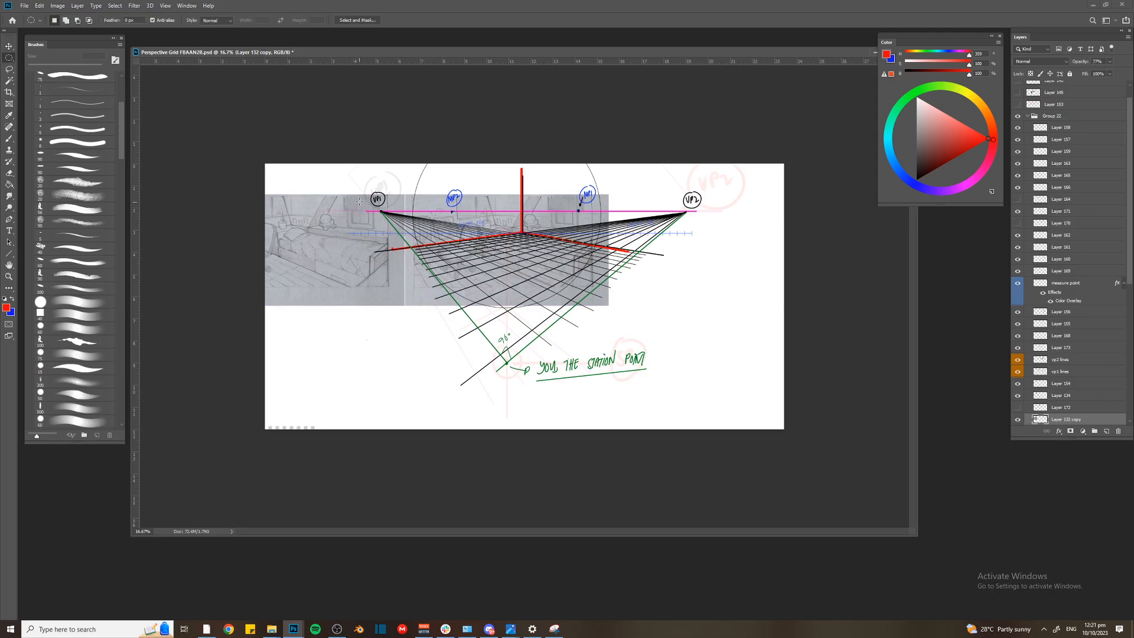
key("shift+m")
left_click_drag(238, 173, 360, 319)
key("Delete")
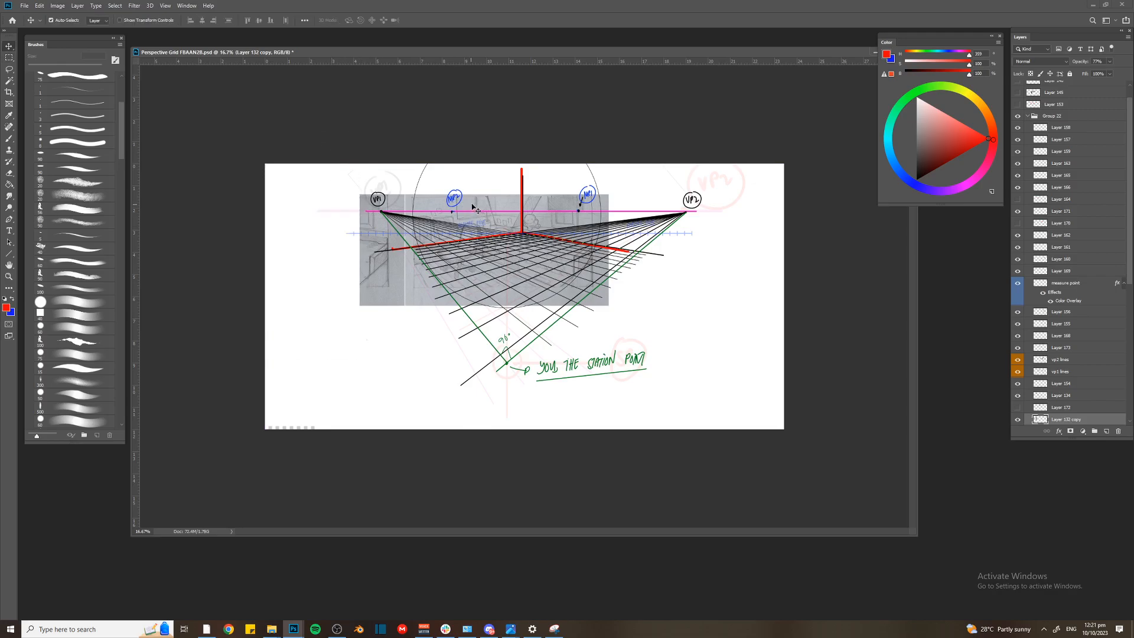
On Layer 132, duplicate the bedroom sketch to the right of the original and trim the copy to a partial panel
key("alt+bracketleft")
key("ctrl+plus")
left_click_drag(341, 119, 736, 431)
left_click_drag(462, 236, 780, 237)
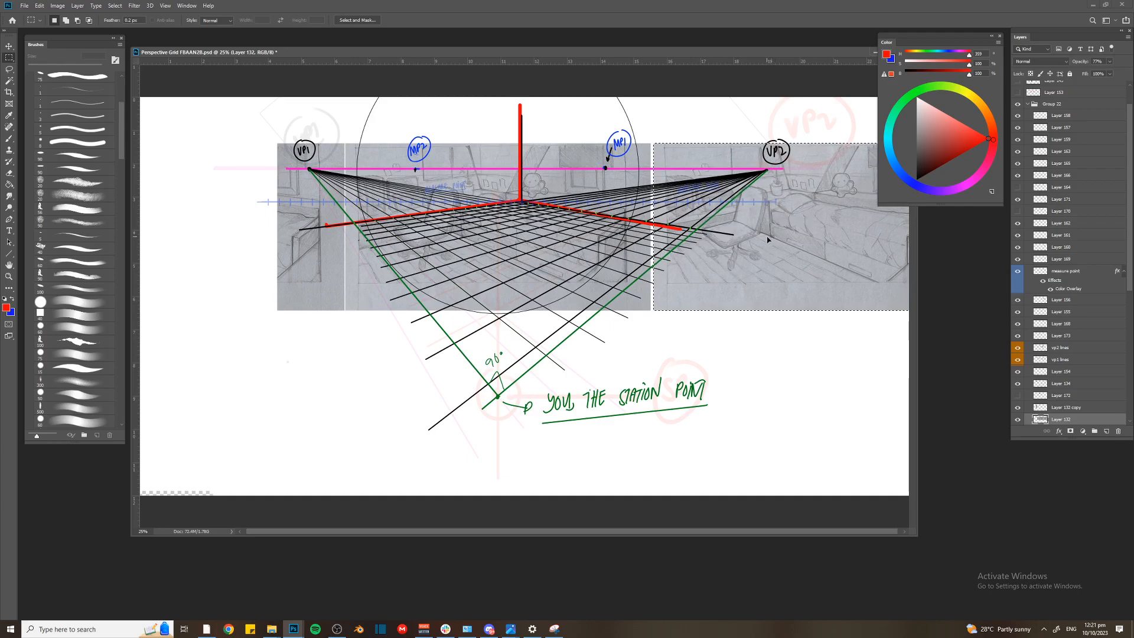
key("ctrl+minus")
left_click_drag(702, 140, 706, 141)
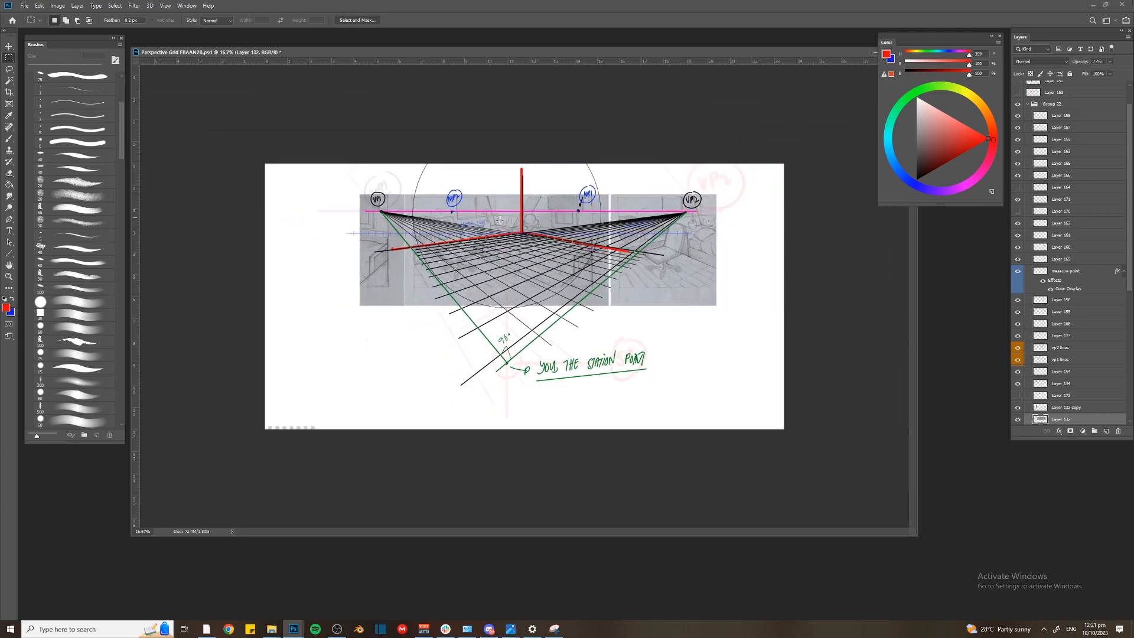
Duplicate Layer 132 directly below the original sketch and delete the extra panel on the new copy's right side
key("v")
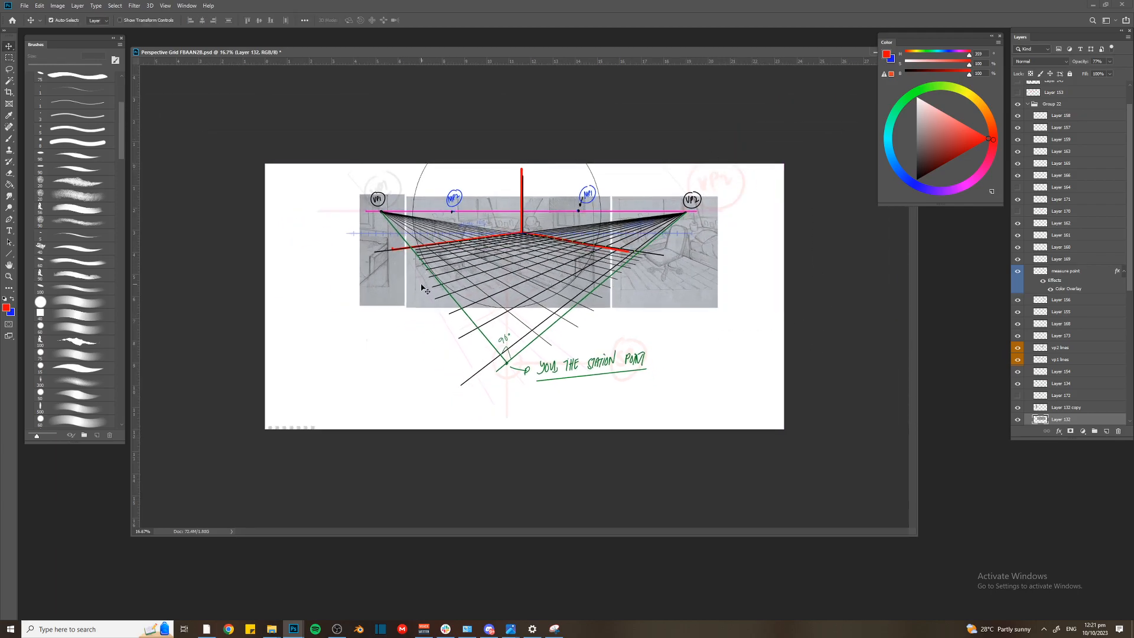
left_click_drag(427, 273, 431, 384)
key("m")
left_click_drag(609, 306, 750, 432)
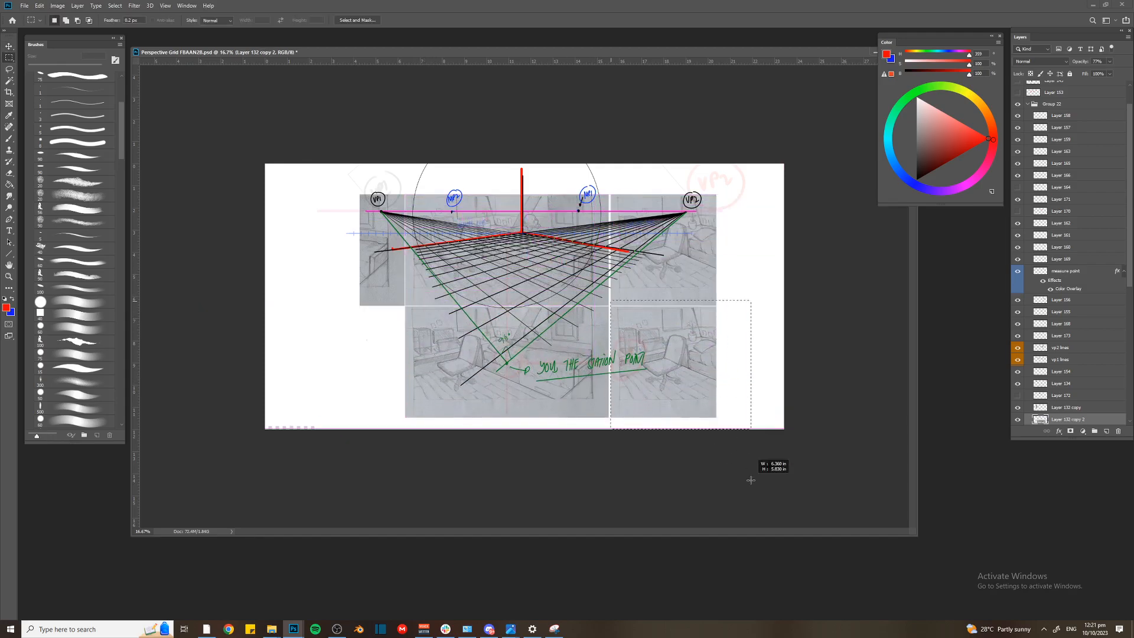
key("Delete")
key("ctrl+plus")
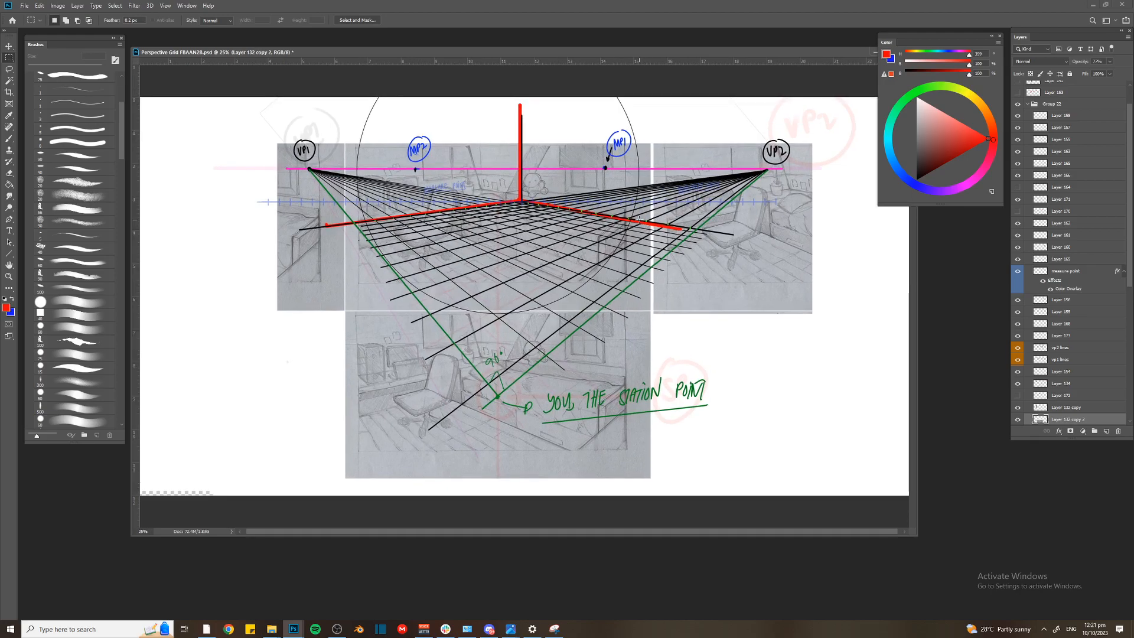
Merge Layer 132 and its two copies into one layer and slightly raise the merged layer's opacity
scroll(1098, 336, "down", 5)
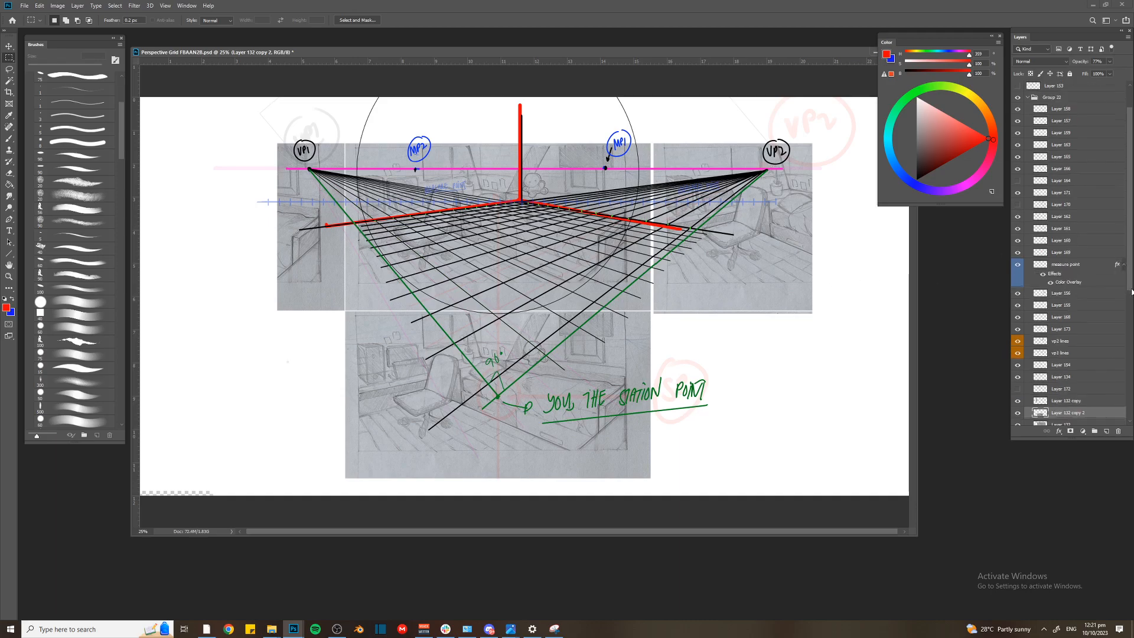
left_click(1063, 330)
left_click(1063, 292, "shift")
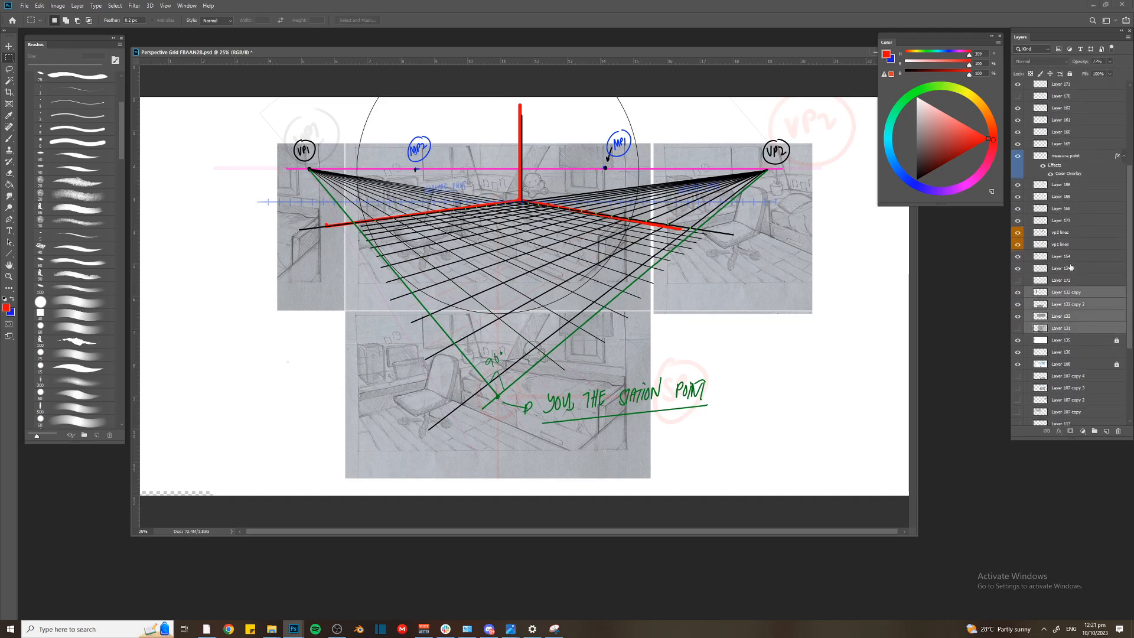
left_click(1052, 318)
left_click(1061, 296, "shift")
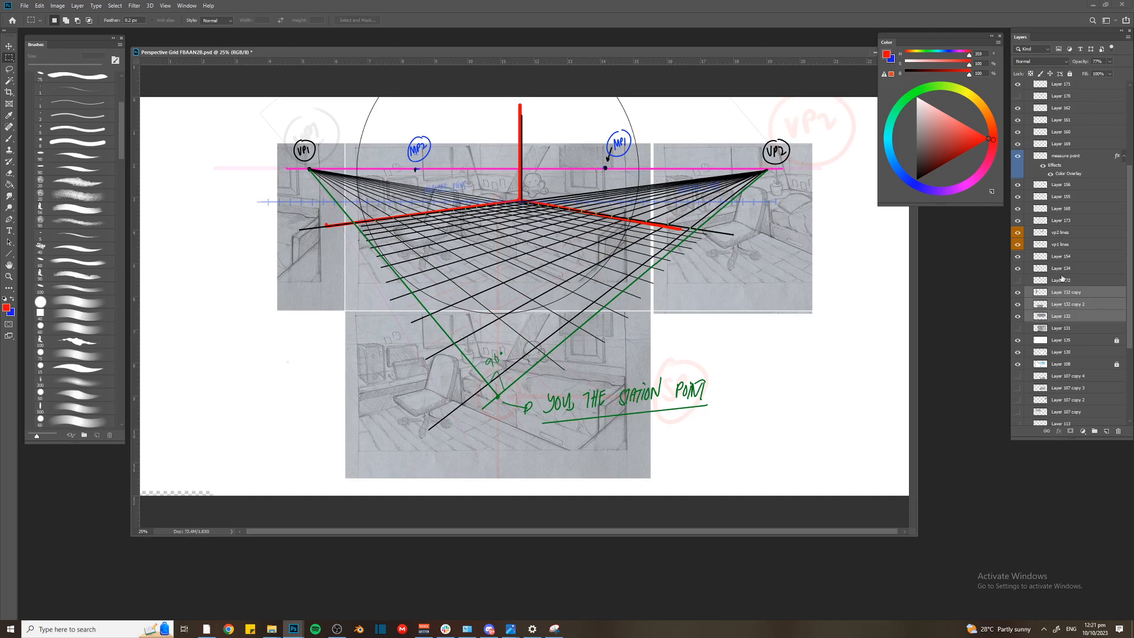
key("ctrl+e")
mouse_move(1081, 63)
left_mouse_down()
mouse_move(1067, 65)
mouse_move(1088, 74)
left_mouse_up()
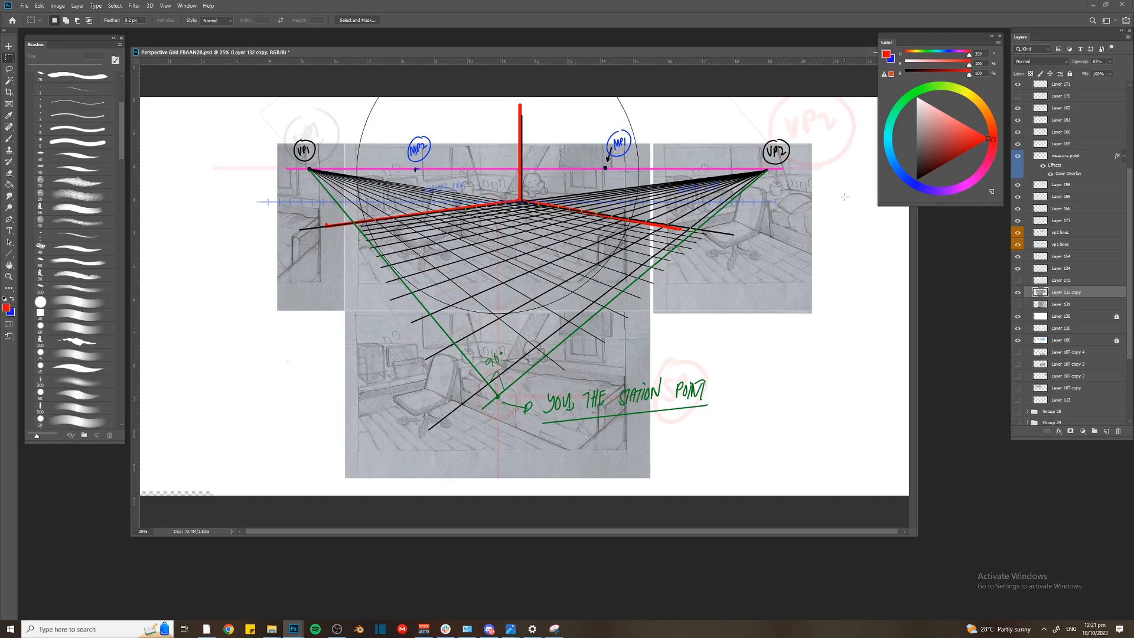
On a new layer, paint over the drawing in the left strip with a large grey brush sampled from the paper
key("ctrl+alt+shift+n")
key("b")
left_click(332, 211, "alt")
key("bracketright")
key("bracketright")
key("bracketright")
key("bracketright")
key("bracketright")
key("bracketright")
key("bracketright")
key("bracketright")
key("bracketright")
key("bracketright")
left_click_drag(286, 162, 287, 291)
left_click(331, 248, "alt")
key("bracketright")
key("bracketright")
mouse_move(303, 159)
left_mouse_down()
mouse_move(294, 271)
mouse_move(318, 238)
mouse_move(291, 288)
left_mouse_up()
Paint grey over the drawing in the right sketch panel and clear the paint spilling above its upper edge
key("bracketright")
key("bracketright")
key("bracketright")
mouse_move(670, 155)
left_mouse_down()
mouse_move(680, 237)
mouse_move(687, 189)
mouse_move(701, 184)
mouse_move(774, 225)
mouse_move(789, 215)
mouse_move(778, 185)
mouse_move(726, 170)
left_mouse_up()
key("bracketleft")
key("bracketleft")
key("m")
left_click_drag(621, 100, 793, 143)
key("Delete")
key("ctrl+d")
Paint grey over the drawing in the lower sketch panel, touch up the left strip and save the document
key("b")
left_click(354, 349, "alt")
key("bracketright")
mouse_move(361, 338)
left_mouse_down()
mouse_move(360, 442)
mouse_move(370, 345)
mouse_move(615, 342)
mouse_move(614, 449)
mouse_move(526, 413)
left_mouse_up()
key("bracketright")
mouse_move(379, 340)
left_mouse_down()
mouse_move(443, 364)
mouse_move(537, 448)
mouse_move(492, 372)
mouse_move(539, 382)
mouse_move(553, 450)
mouse_move(617, 328)
mouse_move(465, 347)
mouse_move(418, 385)
mouse_move(467, 369)
mouse_move(598, 403)
mouse_move(628, 391)
mouse_move(437, 382)
left_mouse_up()
key("bracketleft")
key("bracketleft")
left_click_drag(326, 189, 306, 275)
key("ctrl+s")
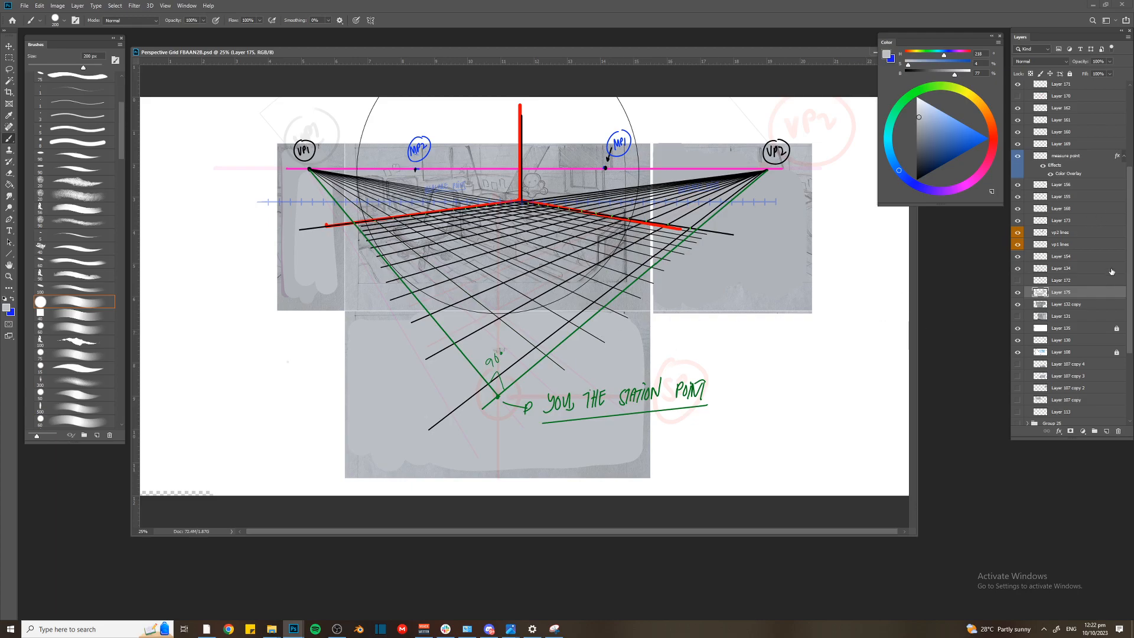
Switch to File Explorer and open the WK01 folder inside ANIDRAW - 20231
left_click(271, 629)
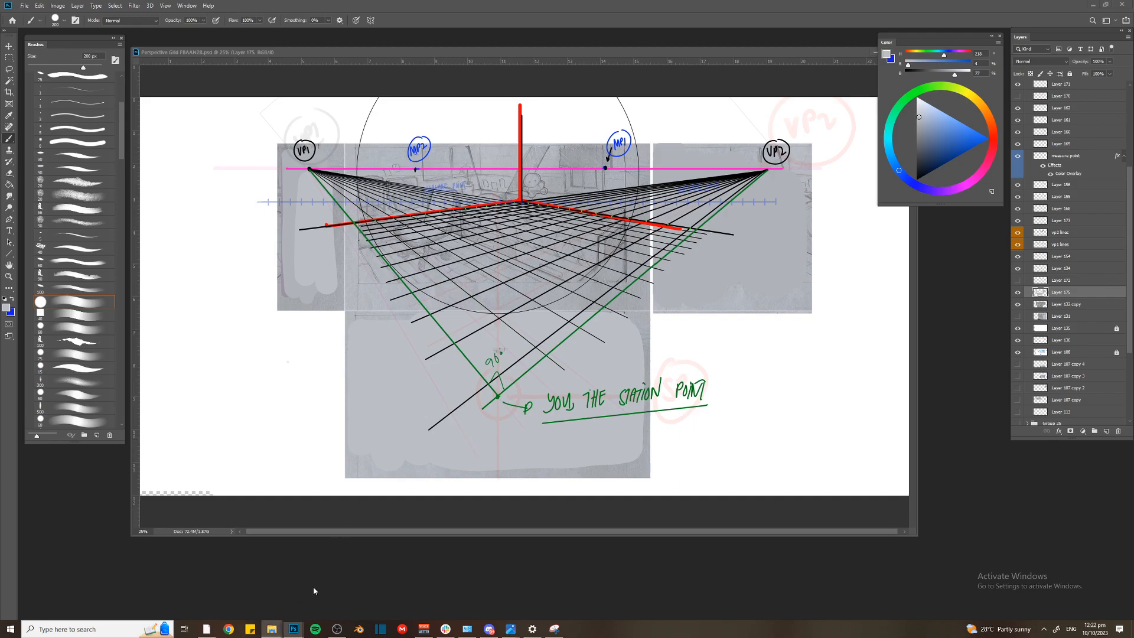
left_click(885, 199)
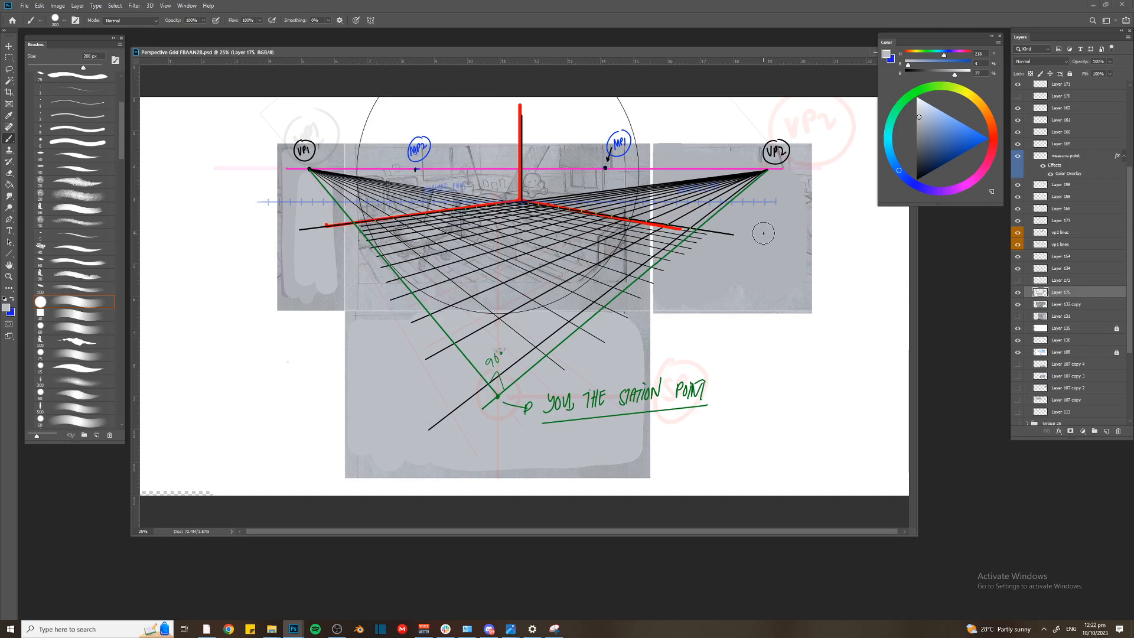
left_click(271, 629)
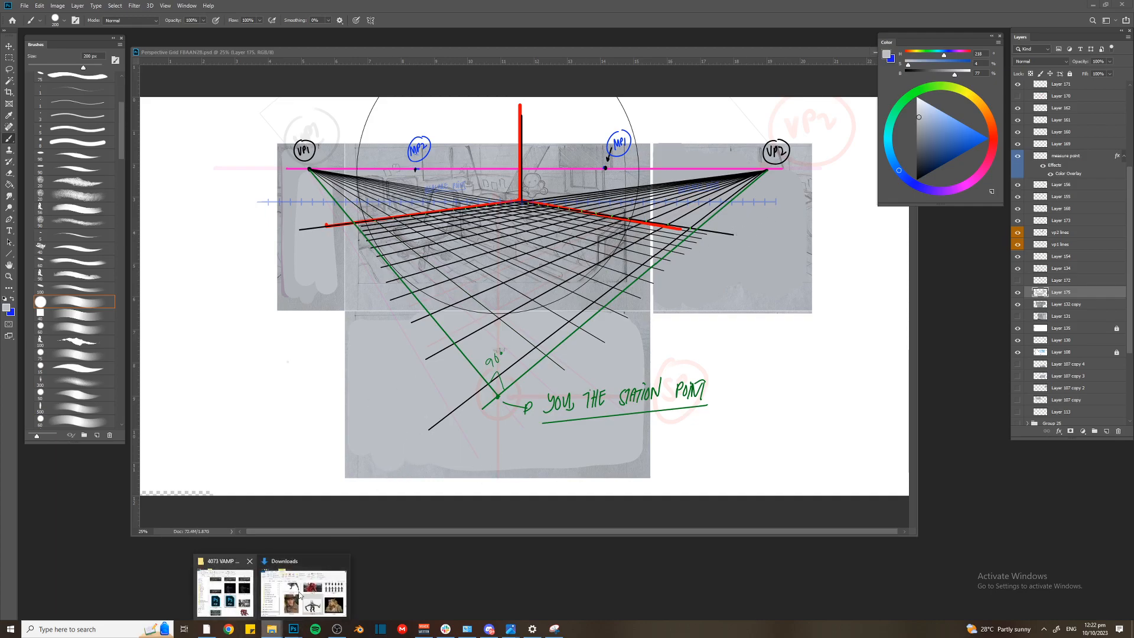
mouse_move(300, 595)
left_click(225, 591)
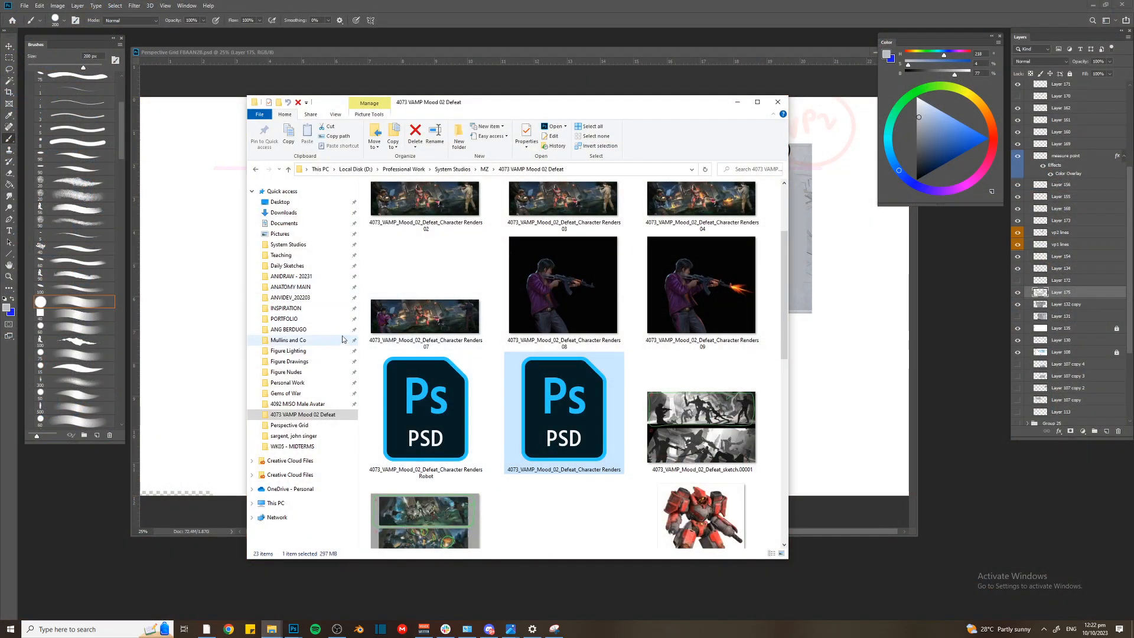
left_click(292, 277)
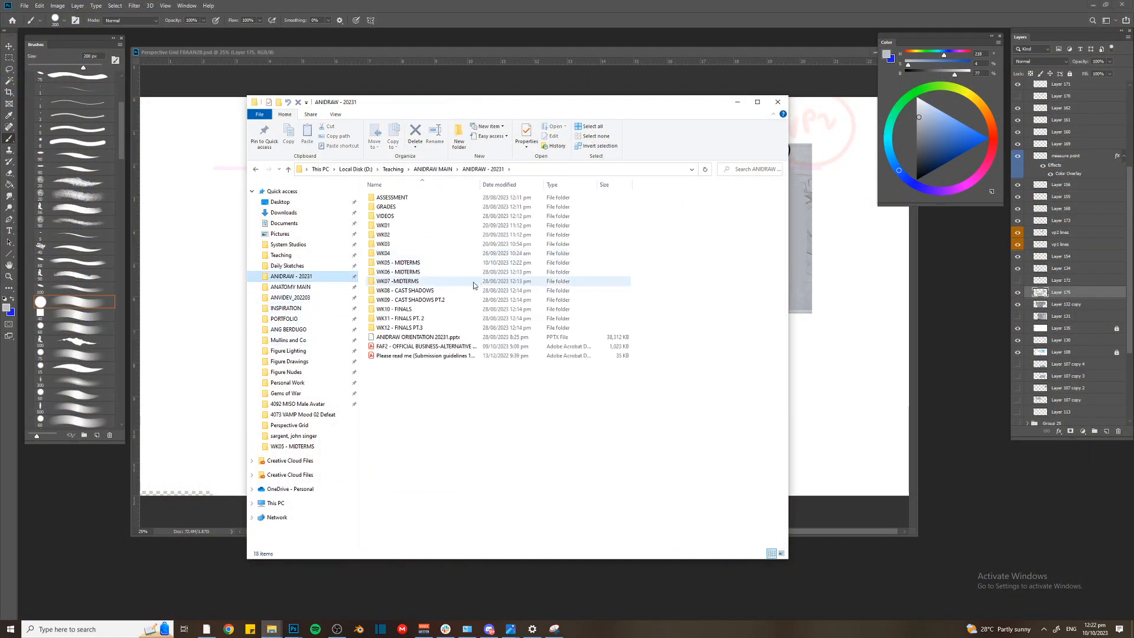
double_click(422, 226)
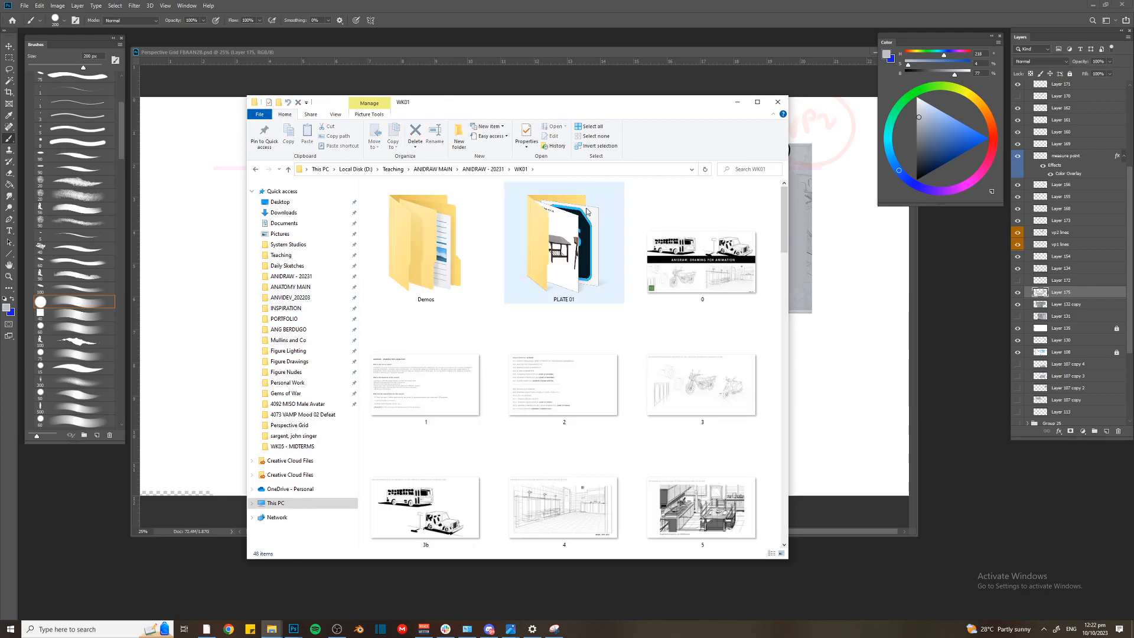
Look through the WK01 images for a room perspective example, then minimize File Explorer
scroll(584, 219, "down", 10)
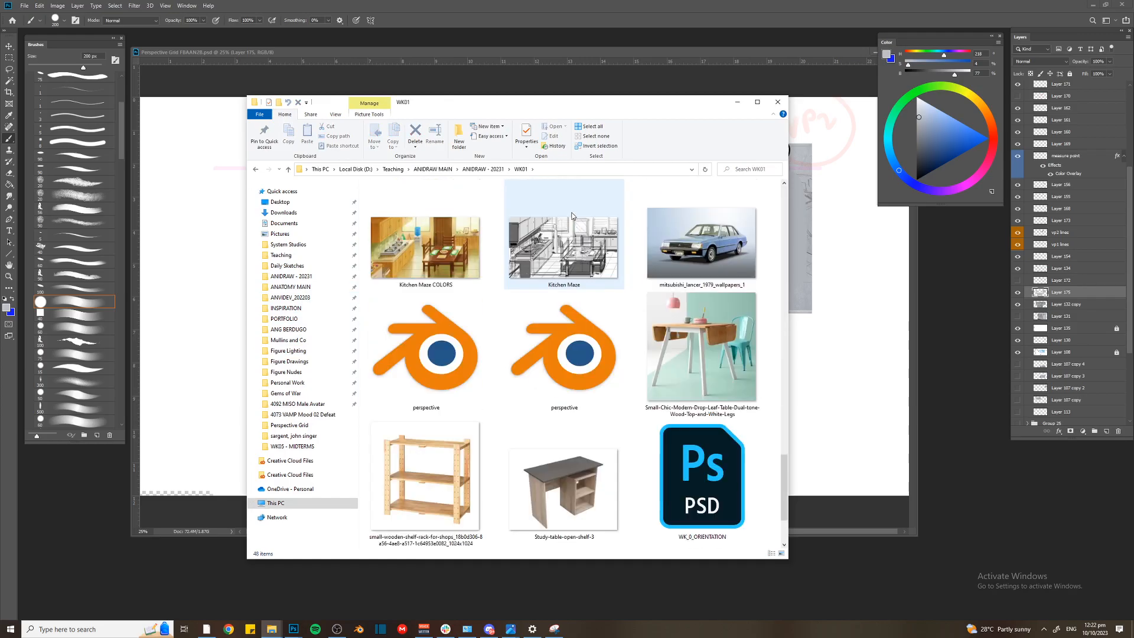
scroll(569, 215, "up", 2)
scroll(567, 213, "up", 9)
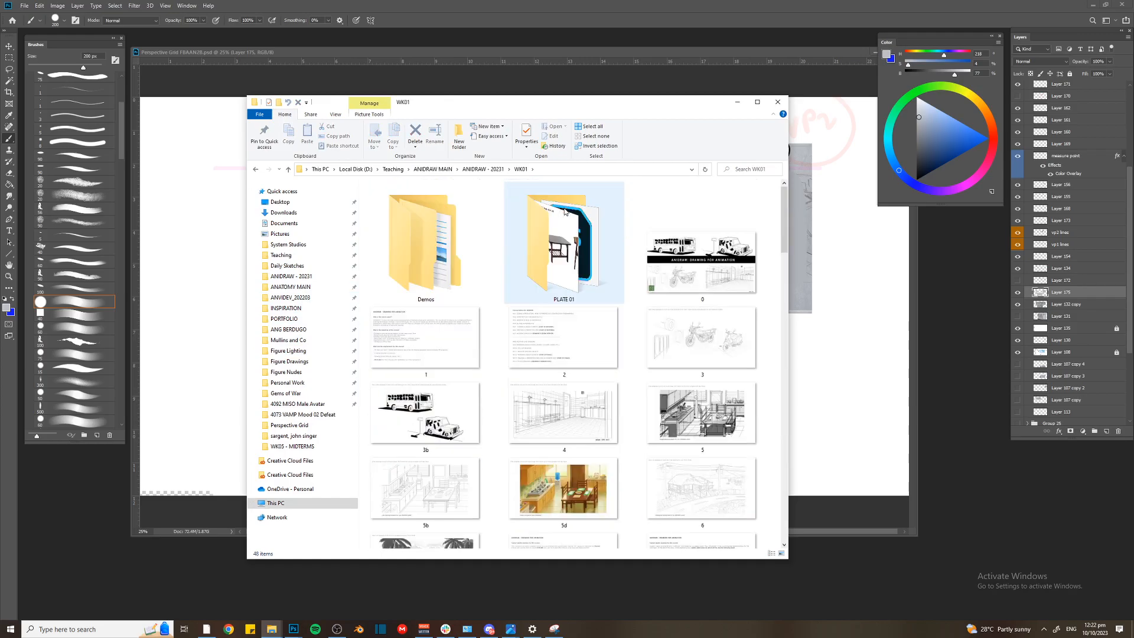
scroll(562, 211, "down", 12)
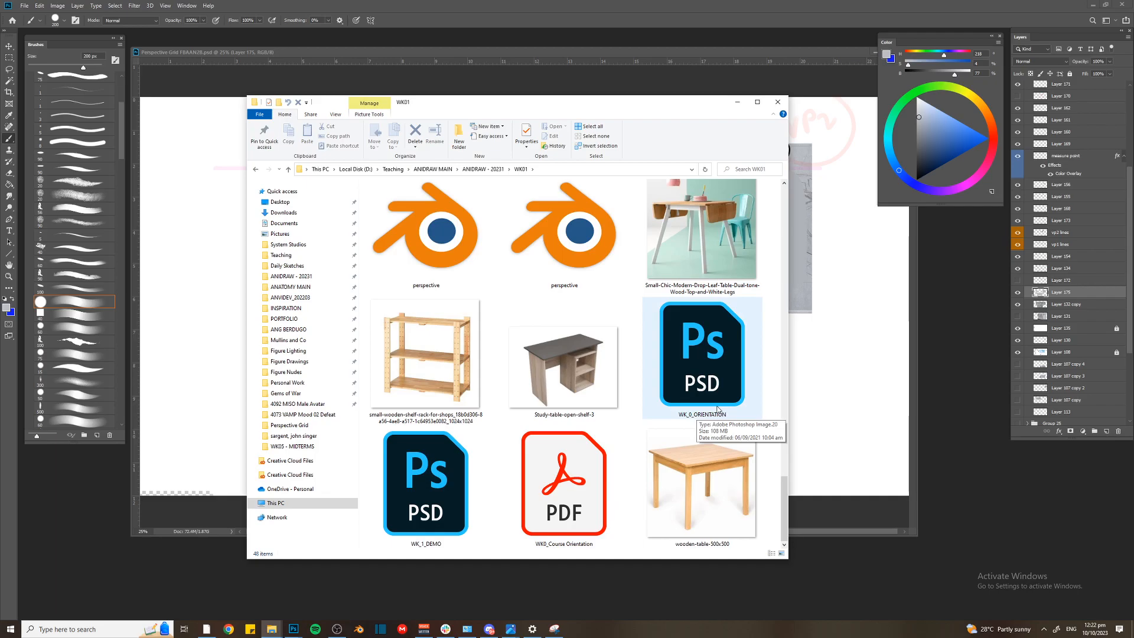
scroll(533, 413, "up", 15)
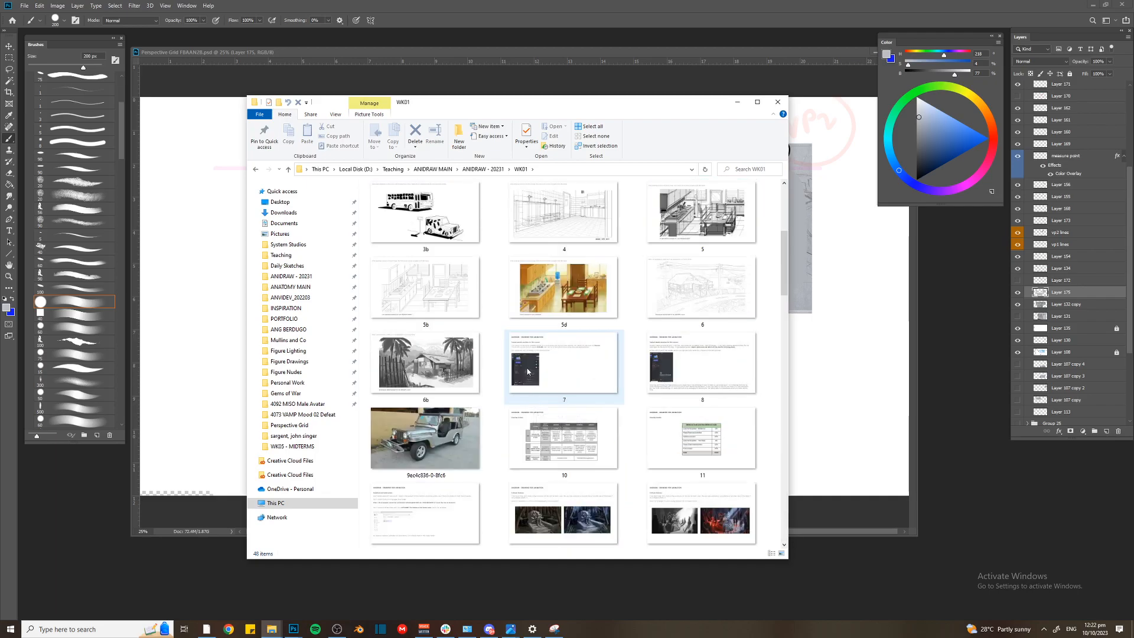
double_click(559, 254)
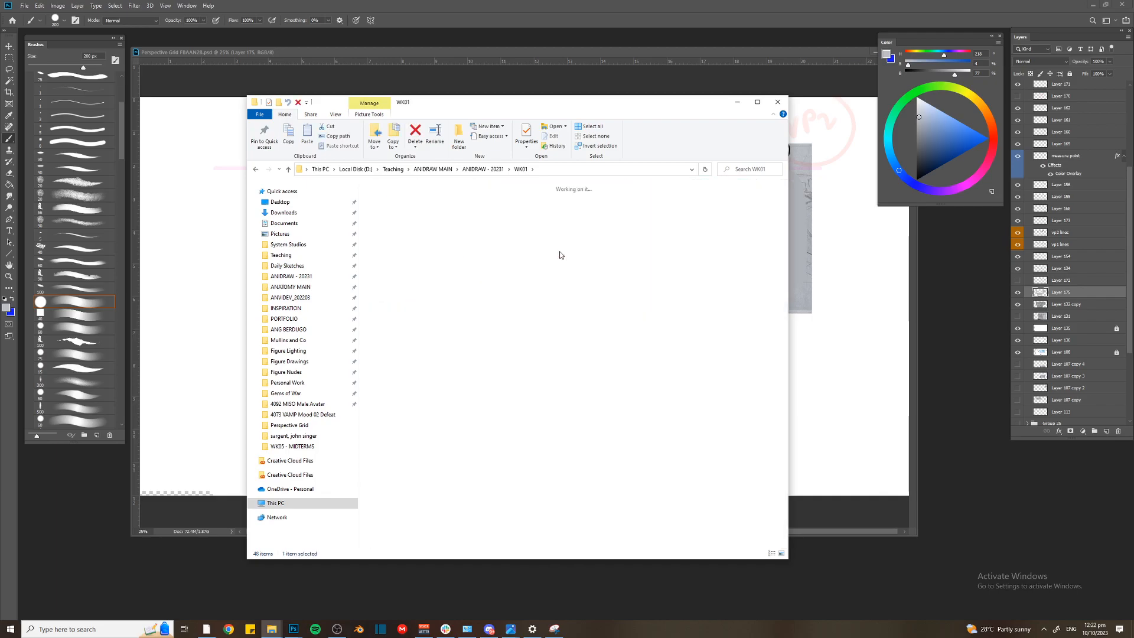
left_click(258, 170)
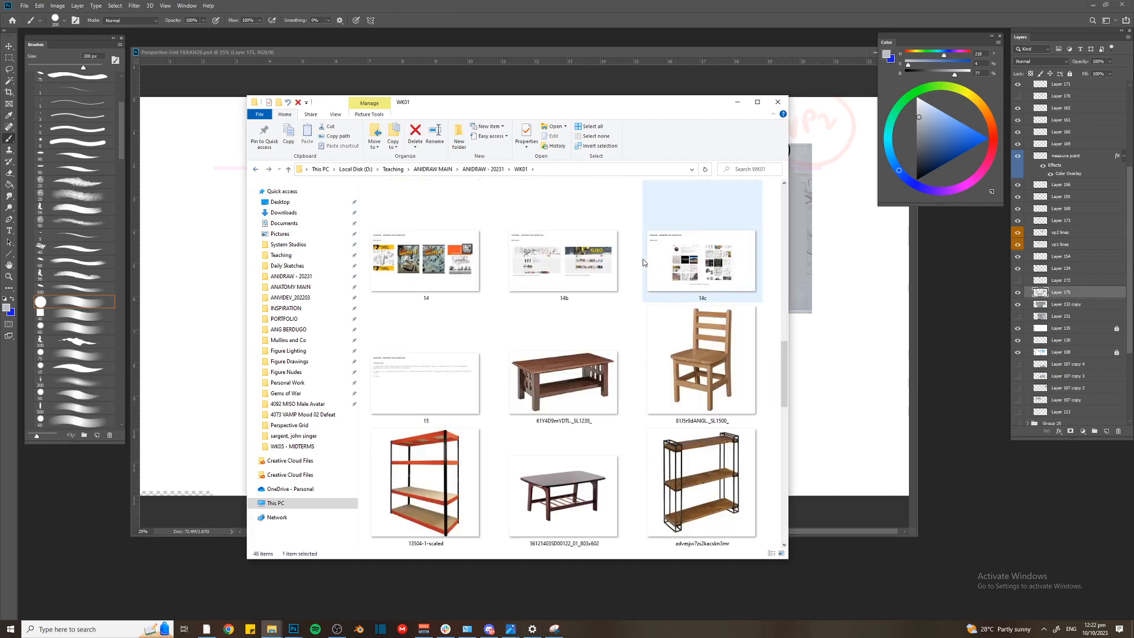
left_click(737, 101)
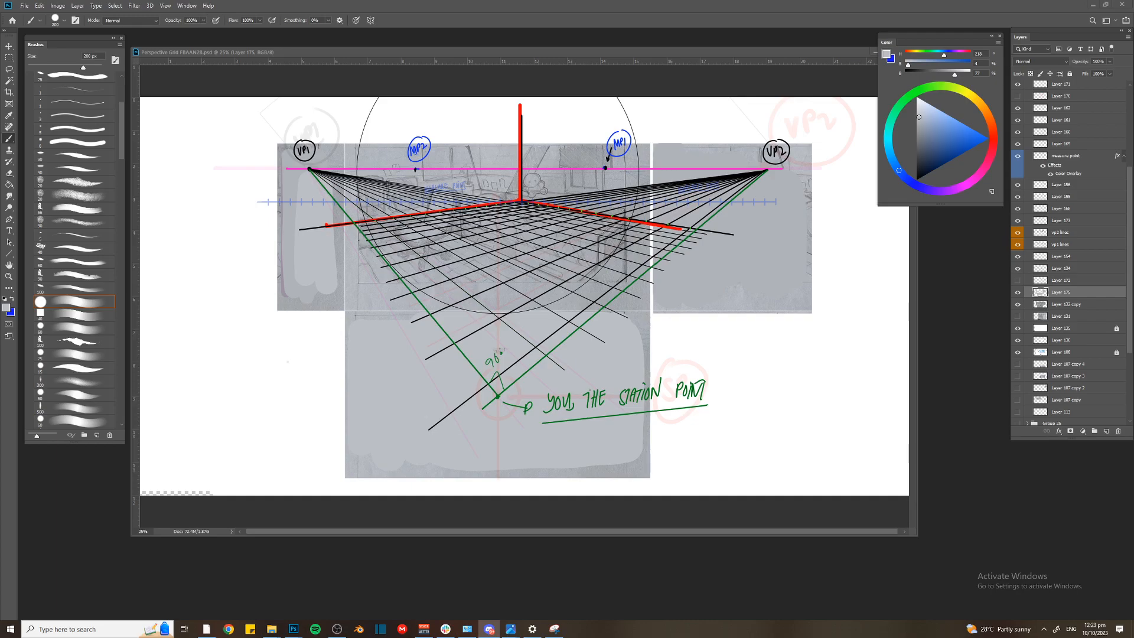
Return to Photoshop, paste the copied perspective diagram onto a new layer and hide that layer
left_click(592, 263)
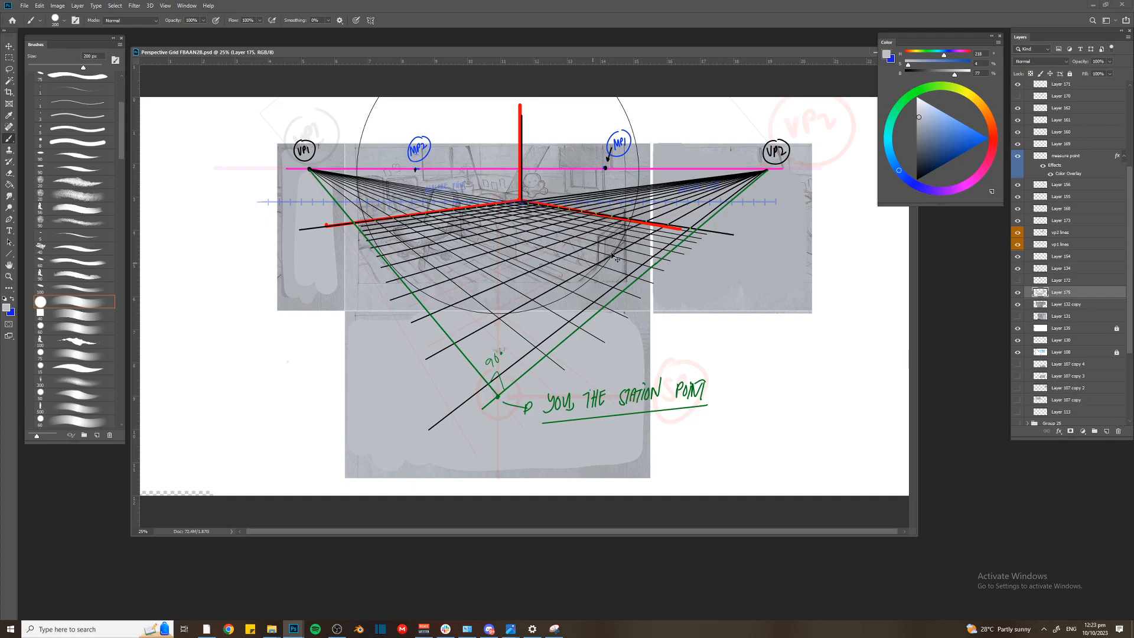
key("ctrl+v")
key("ctrl+z")
key("alt+Tab")
key("alt+Tab")
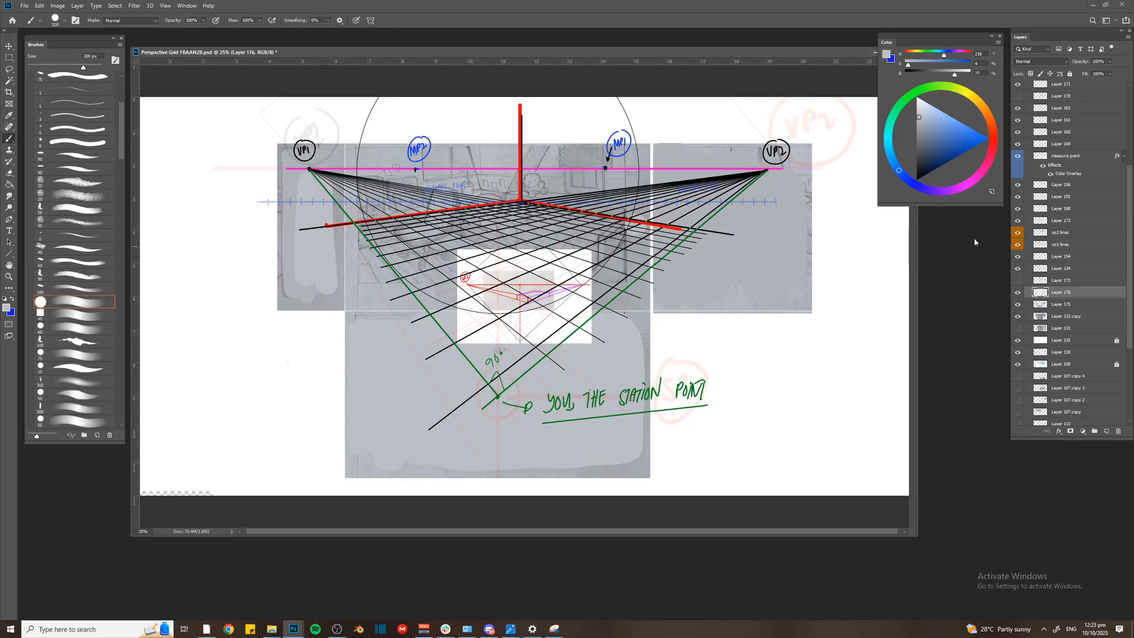
key("v")
left_click(1018, 292)
Paste the grey bedroom illustration with the cat and the desk onto a new layer above Layer 171
left_click(1057, 84)
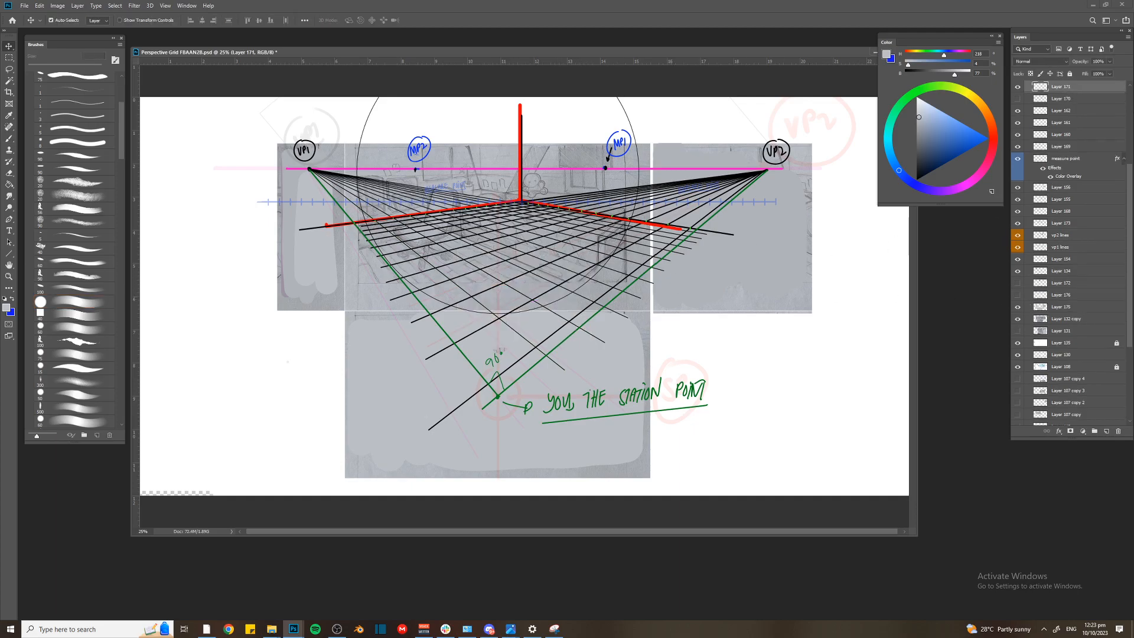
key("ctrl+v")
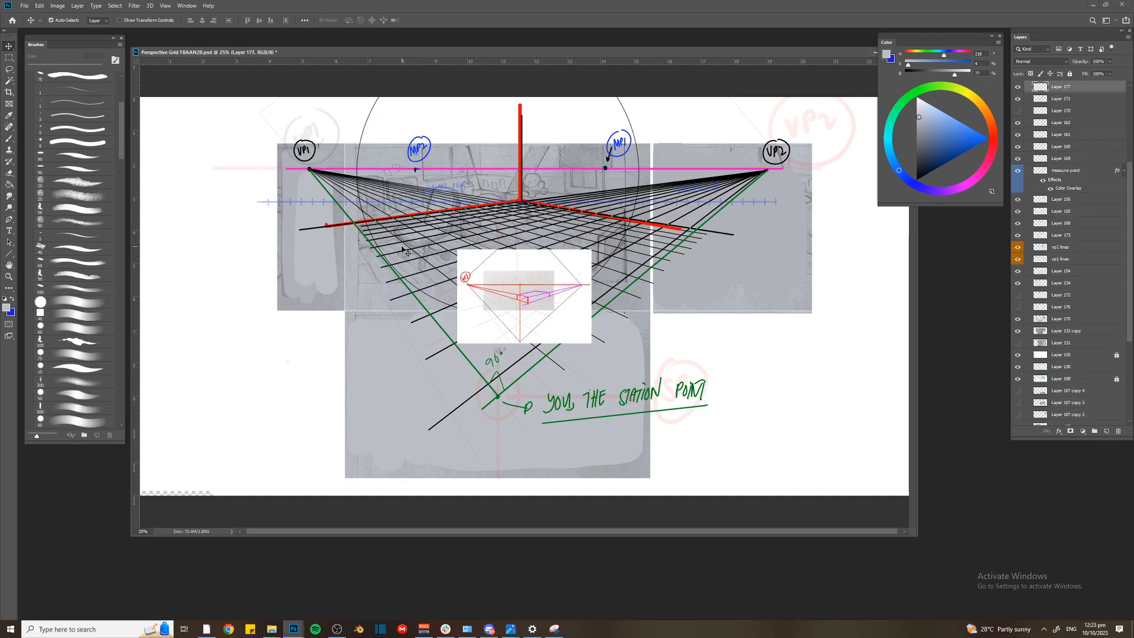
key("ctrl+z")
key("ctrl+v")
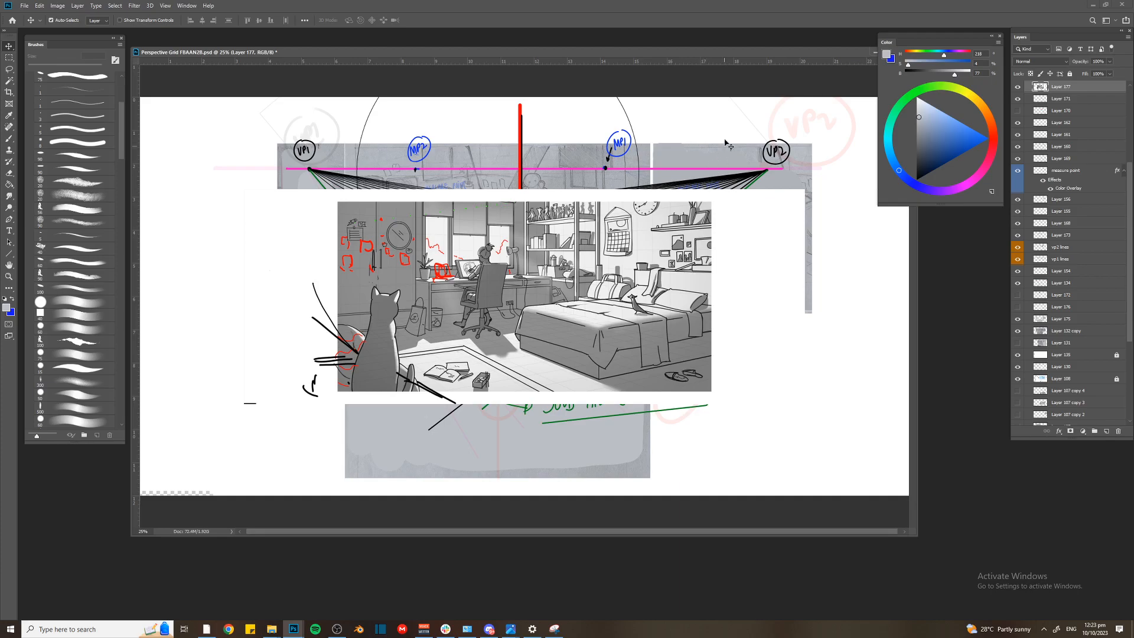
Enlarge the pasted bedroom illustration so it covers most of the canvas and zoom in on its desk and bed
key("alt+Tab")
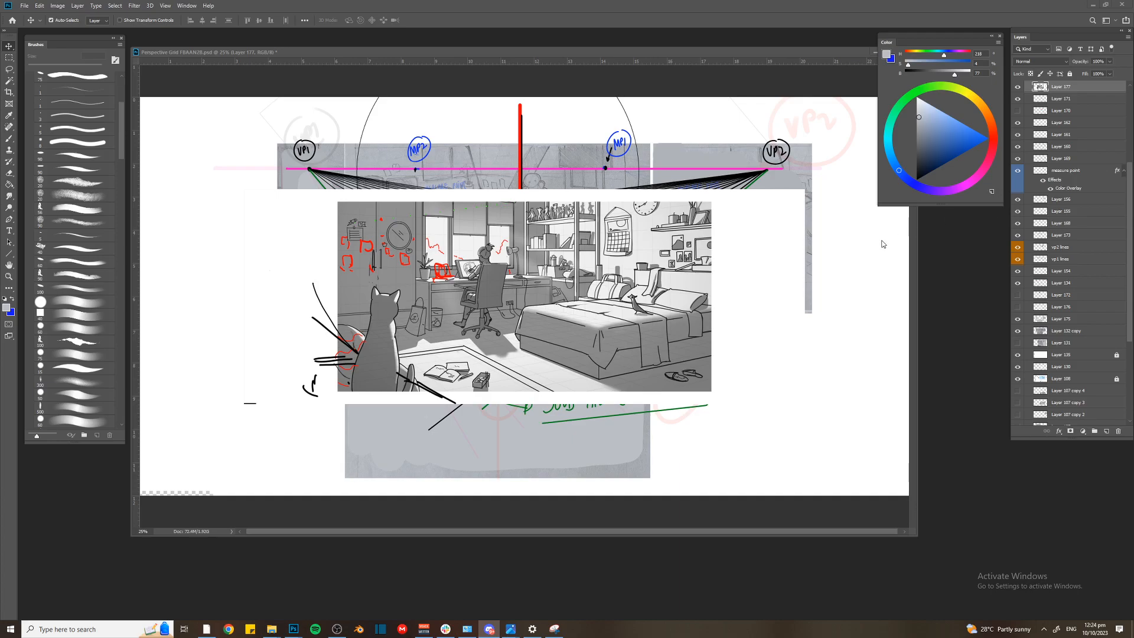
left_click(554, 241)
key("ctrl+minus")
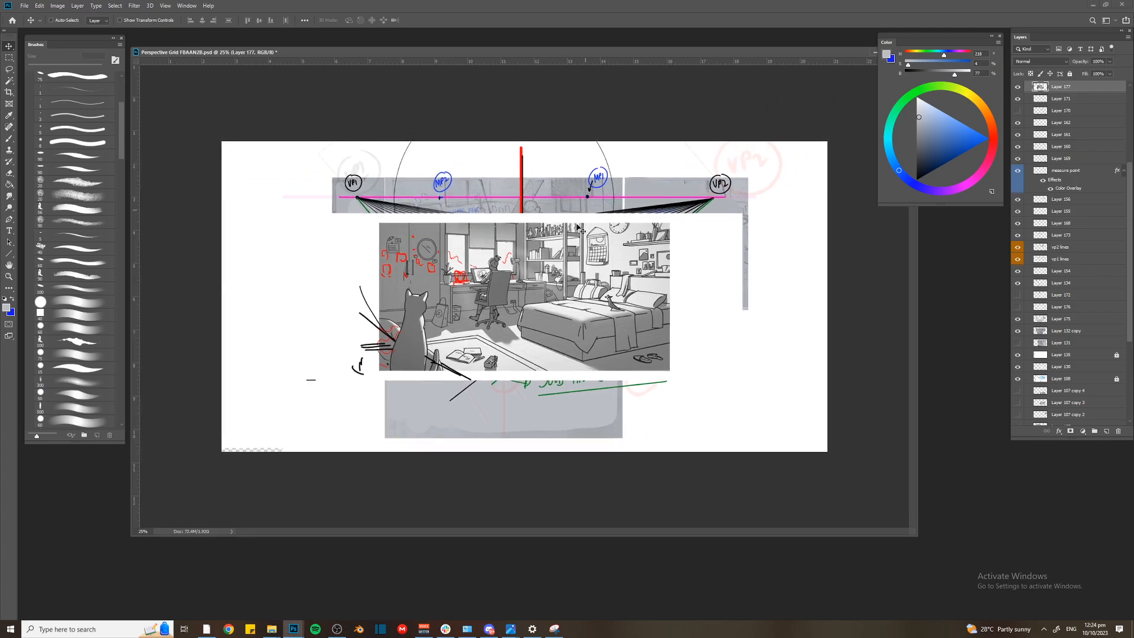
key("ctrl+t")
left_click_drag(336, 223, 299, 116)
left_click_drag(428, 227, 421, 216)
key("Return")
key("ctrl+plus")
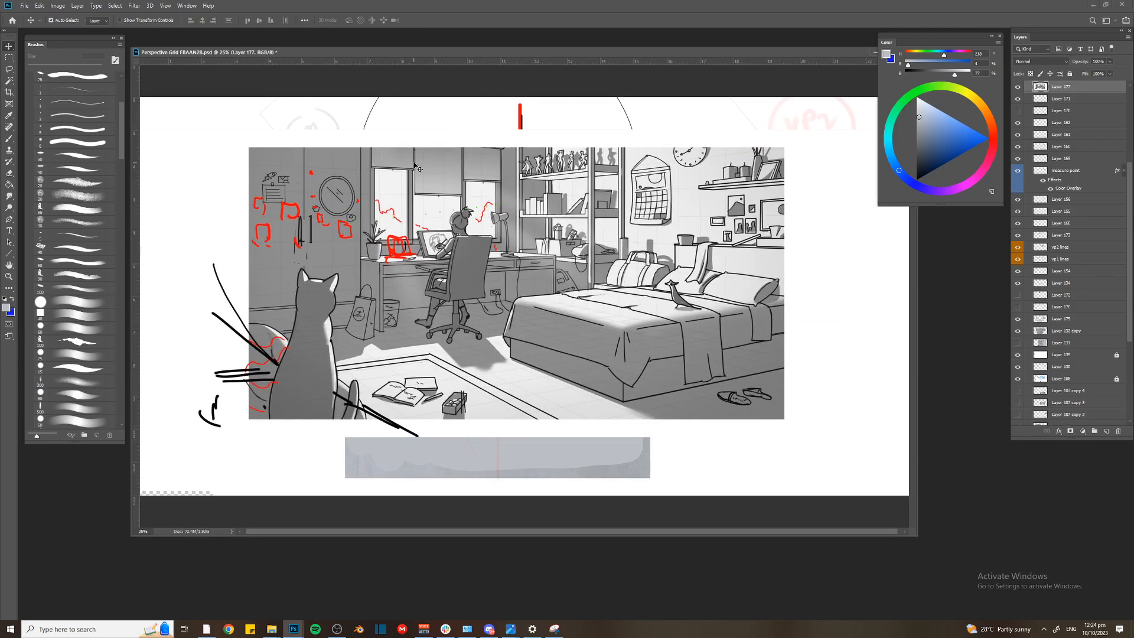
key("ctrl+plus")
key("ctrl+plus")
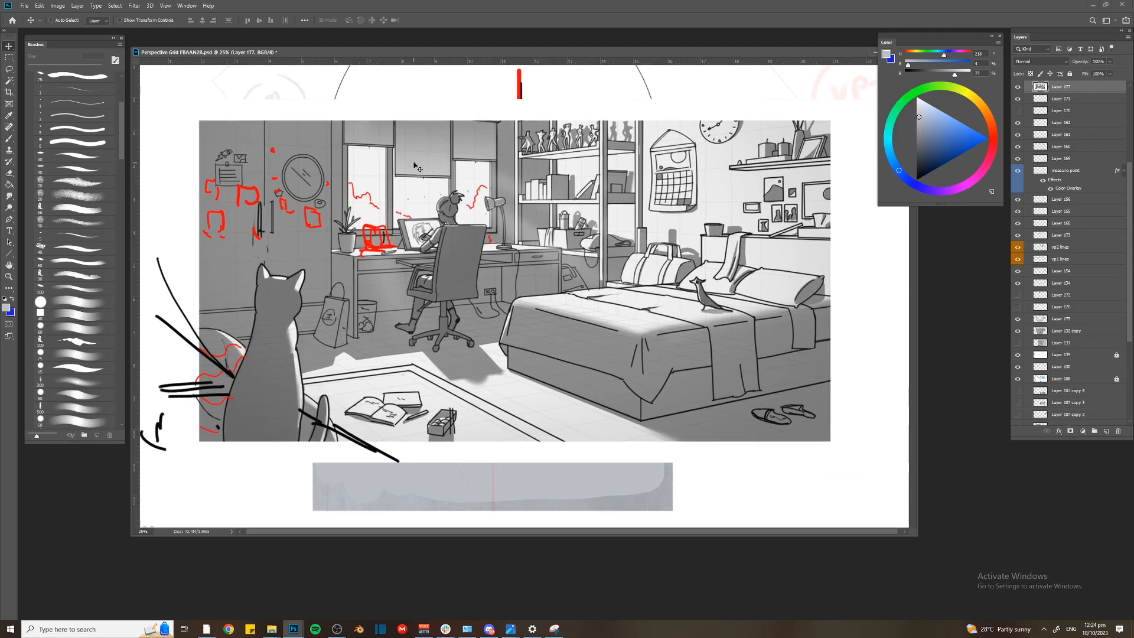
key("ctrl+plus")
key("ctrl+plus")
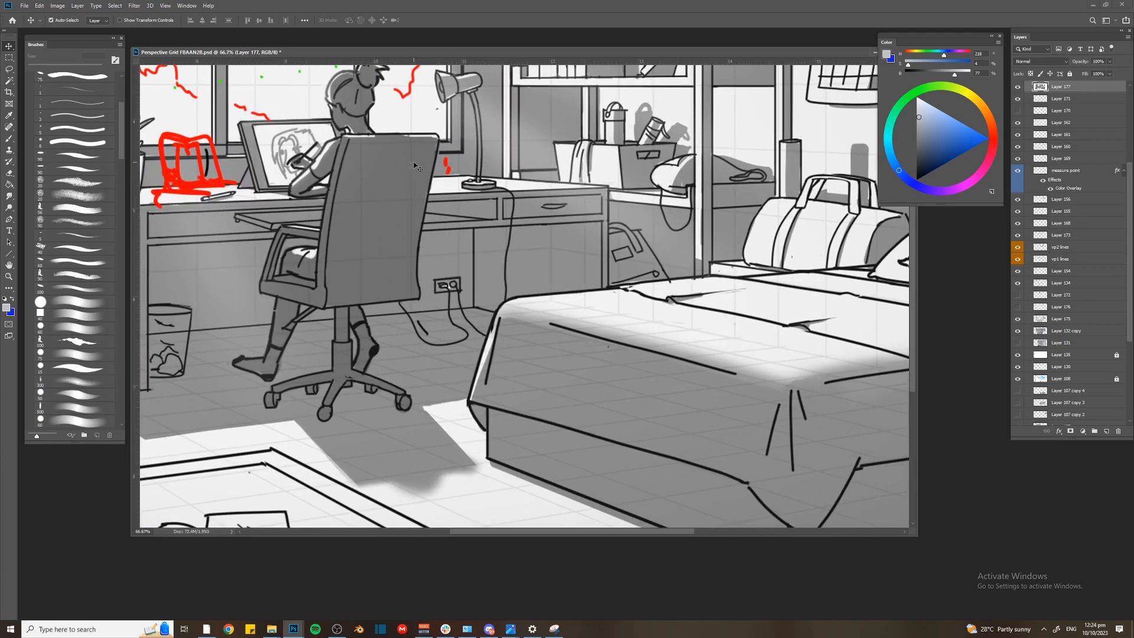
Inspect the bed and floor of the bedroom illustration up close, then hide its layer, Layer 177
left_click_drag(627, 267, 627, 168)
key("ctrl+plus")
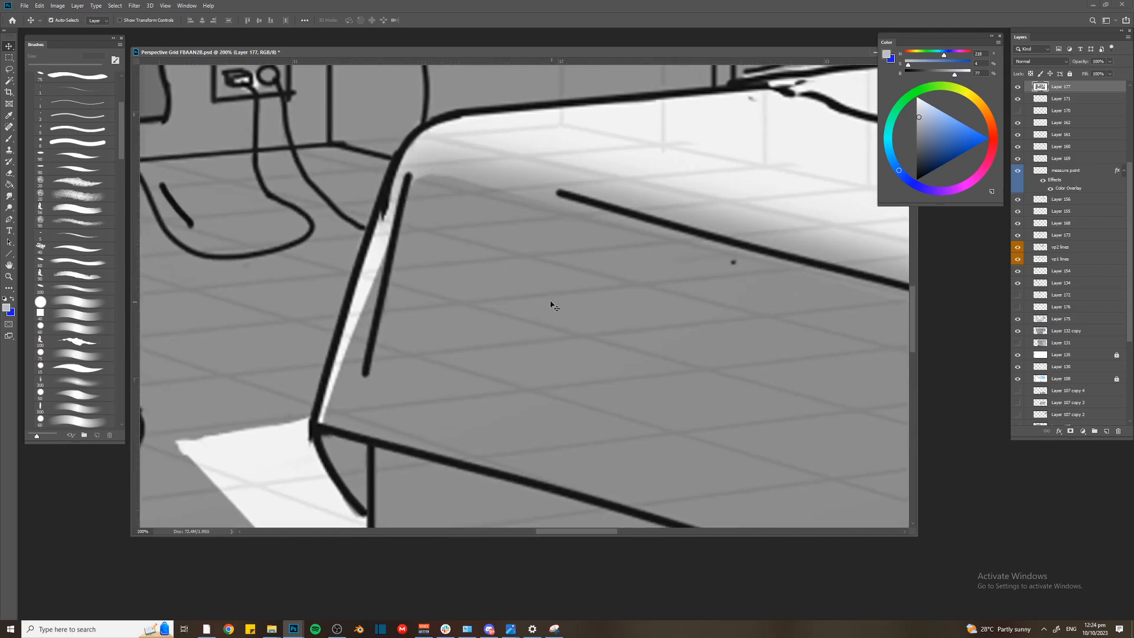
key("ctrl+minus")
key("ctrl+minus")
key("ctrl+minus")
key("ctrl+minus")
key("ctrl+minus")
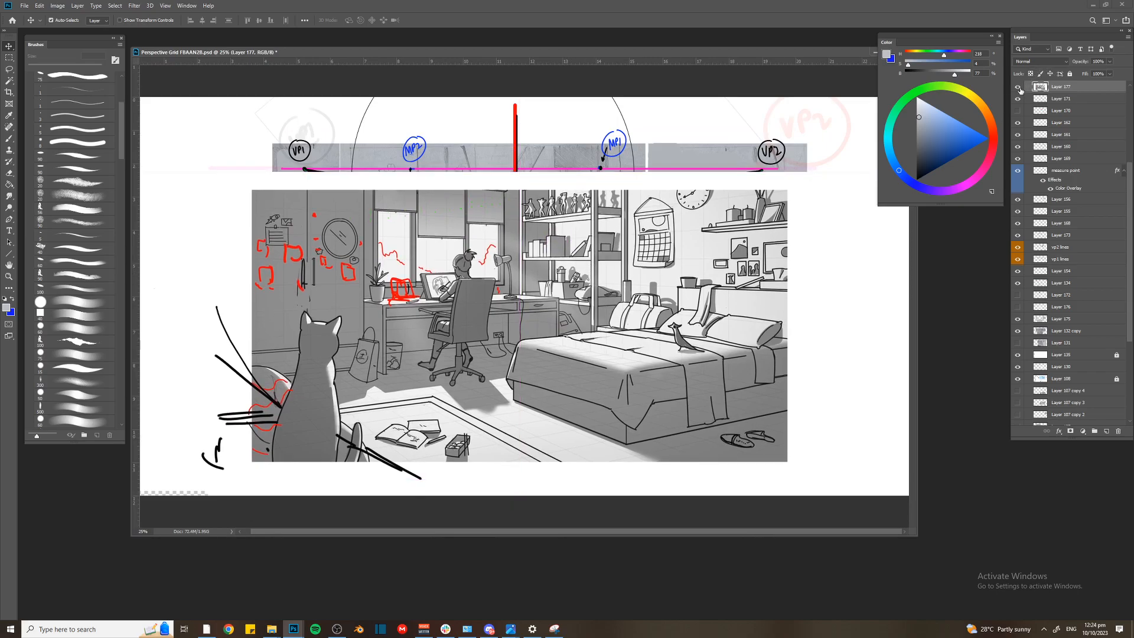
left_click(1017, 87)
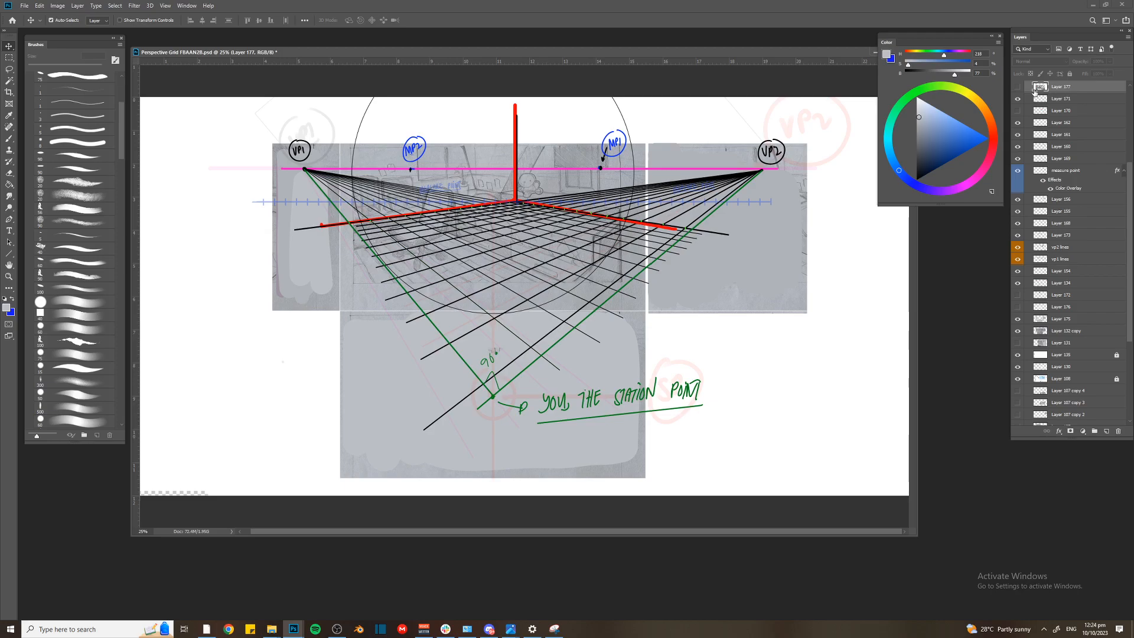
Look back through the perspective images in the Photos viewer to the 3x5 grid diagram 11.jpg, then return to Photoshop
mouse_move(511, 627)
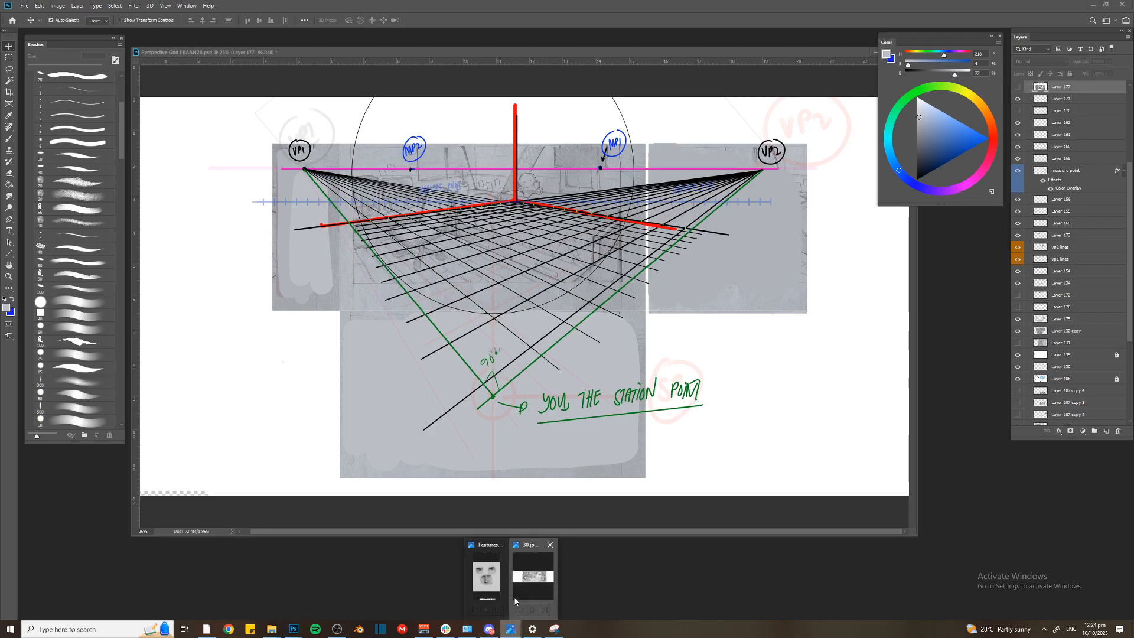
left_click(515, 600)
key("Left")
key("Left")
key("Left")
key("Left")
key("Left")
key("Left")
key("Left")
key("Left")
key("Left")
key("Left")
key("Left")
key("Left")
key("Left")
key("Left")
key("Left")
key("Right")
key("Right")
key("Right")
key("Left")
key("Left")
key("Left")
key("Left")
key("Left")
key("Left")
key("Left")
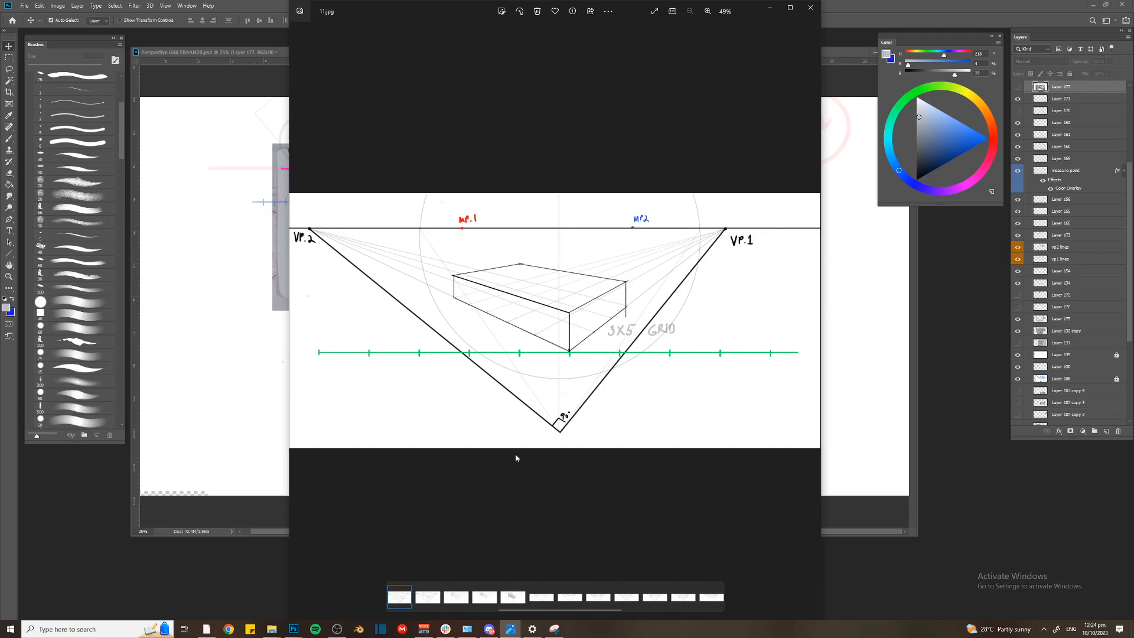
left_click(829, 231)
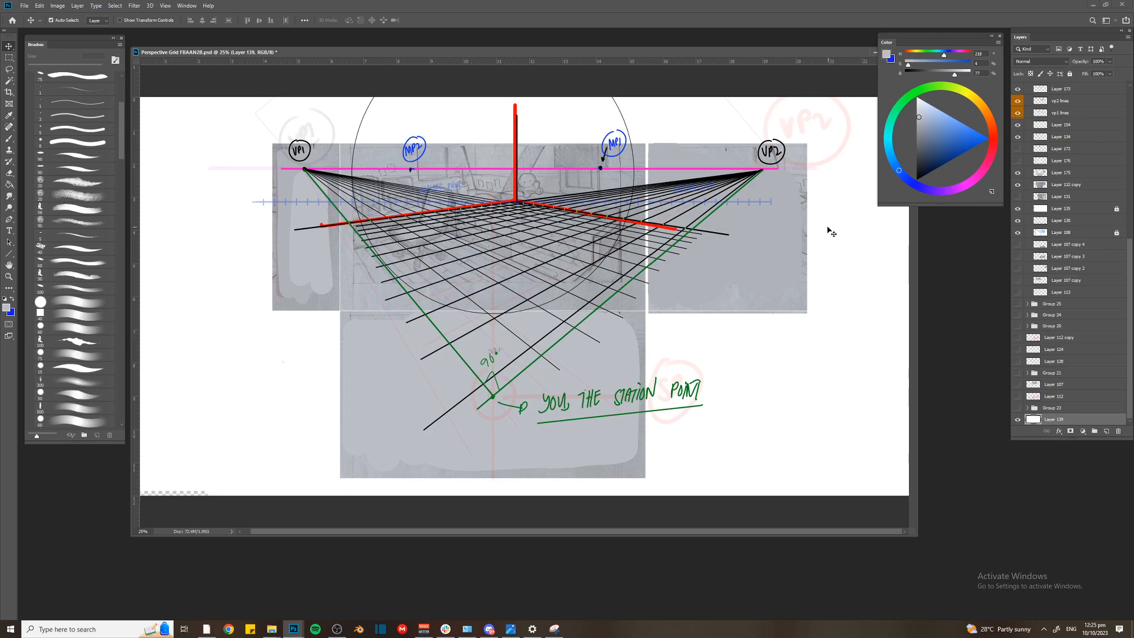
left_click_drag(628, 150, 594, 166)
key("ctrl+z")
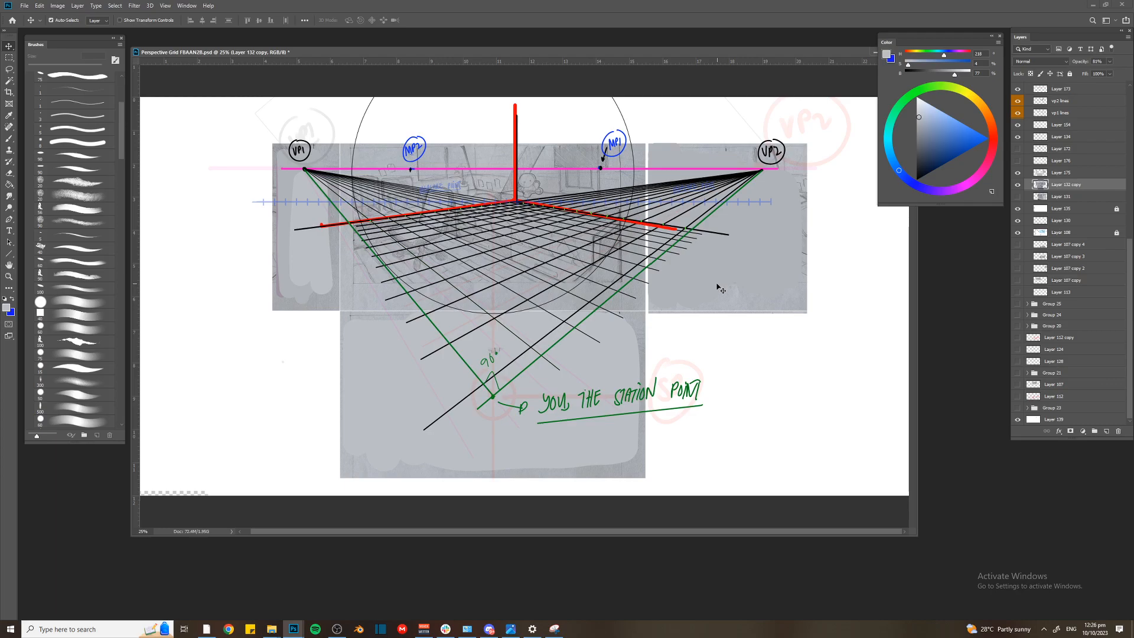
left_click_drag(646, 51, 659, 57)
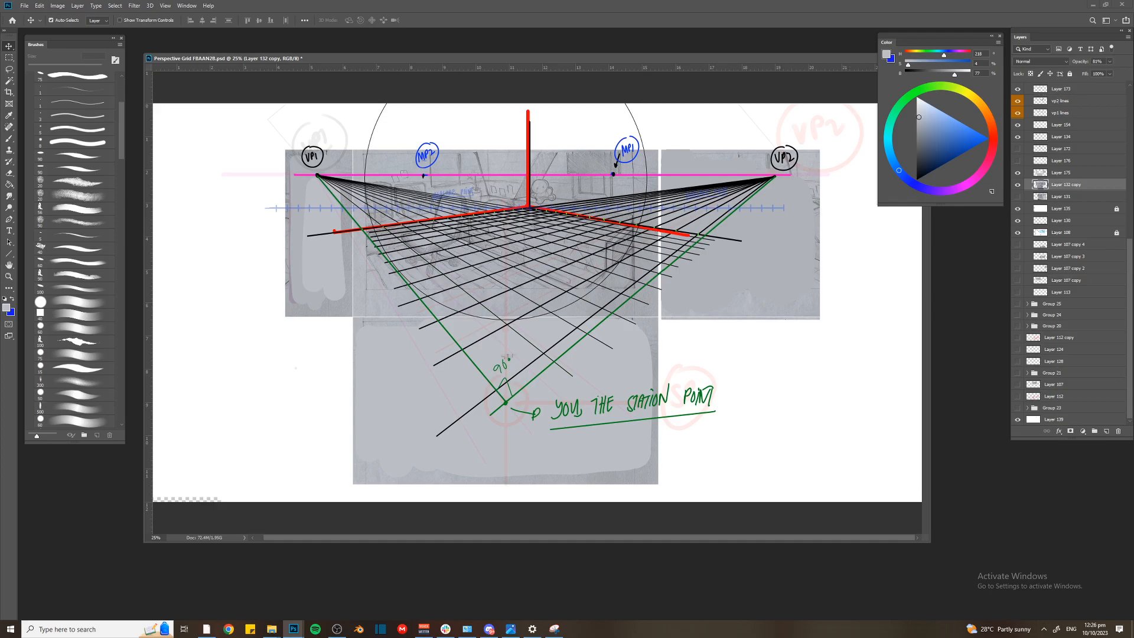
key("alt+Tab")
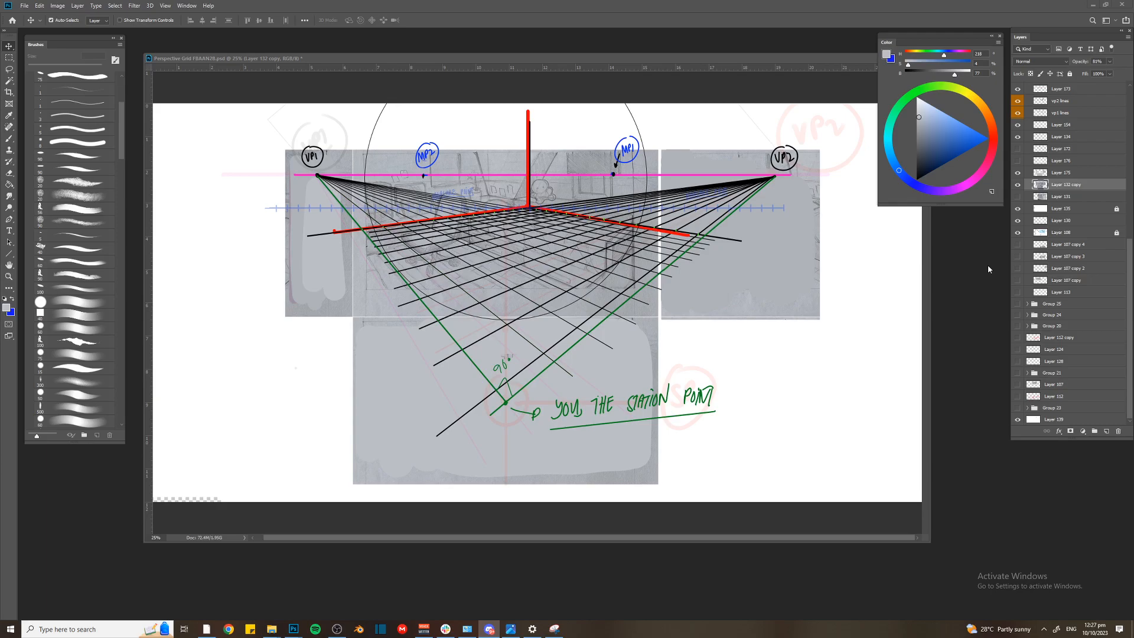
Collapse and hide Group 22, and create a new layer above it with a smaller black brush ready
left_click(1075, 123)
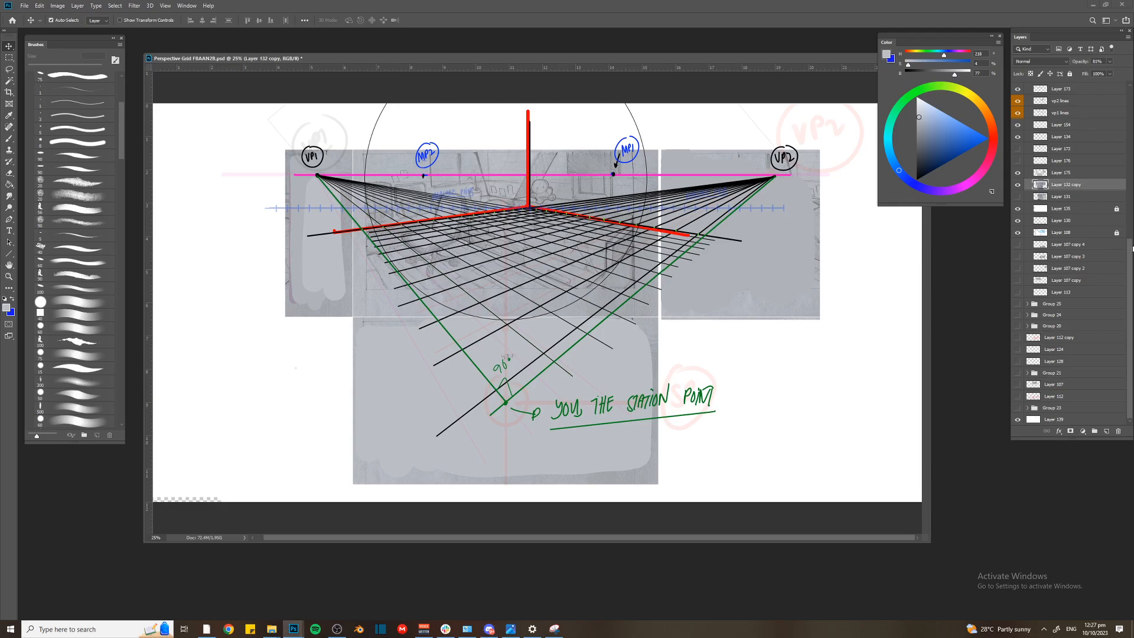
left_click_drag(1129, 257, 1131, 76)
left_click(1028, 134)
left_click(1018, 134)
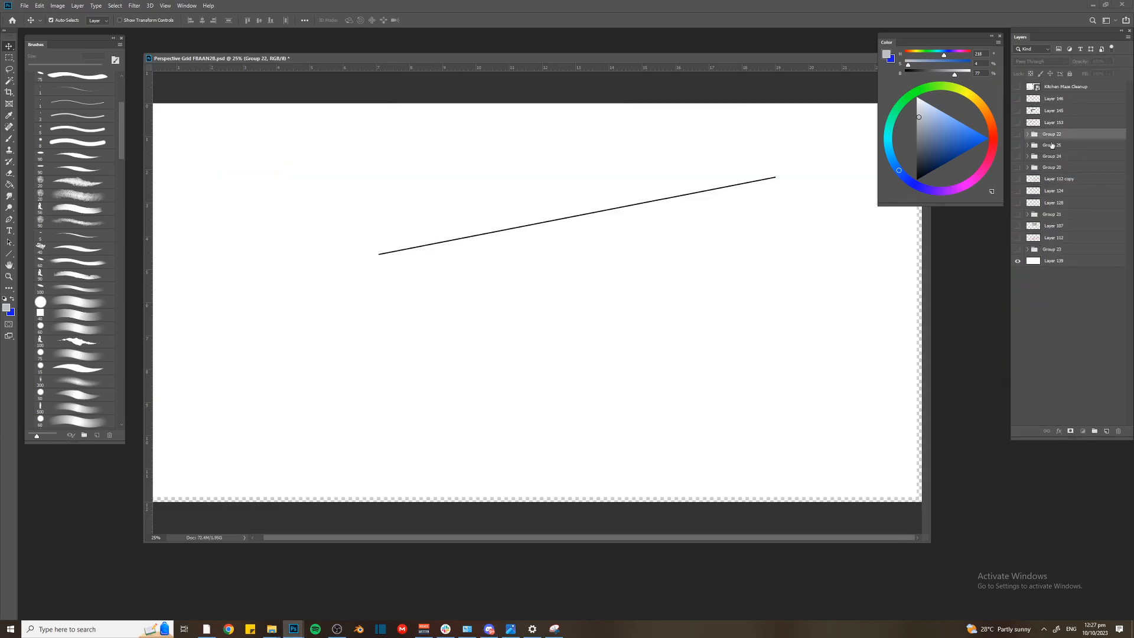
key("ctrl+shift+alt+n")
key("b")
key("d")
key("bracketleft")
key("bracketleft")
key("bracketleft")
key("bracketleft")
key("bracketleft")
key("bracketleft")
key("bracketleft")
key("bracketleft")
key("bracketleft")
key("bracketleft")
key("bracketleft")
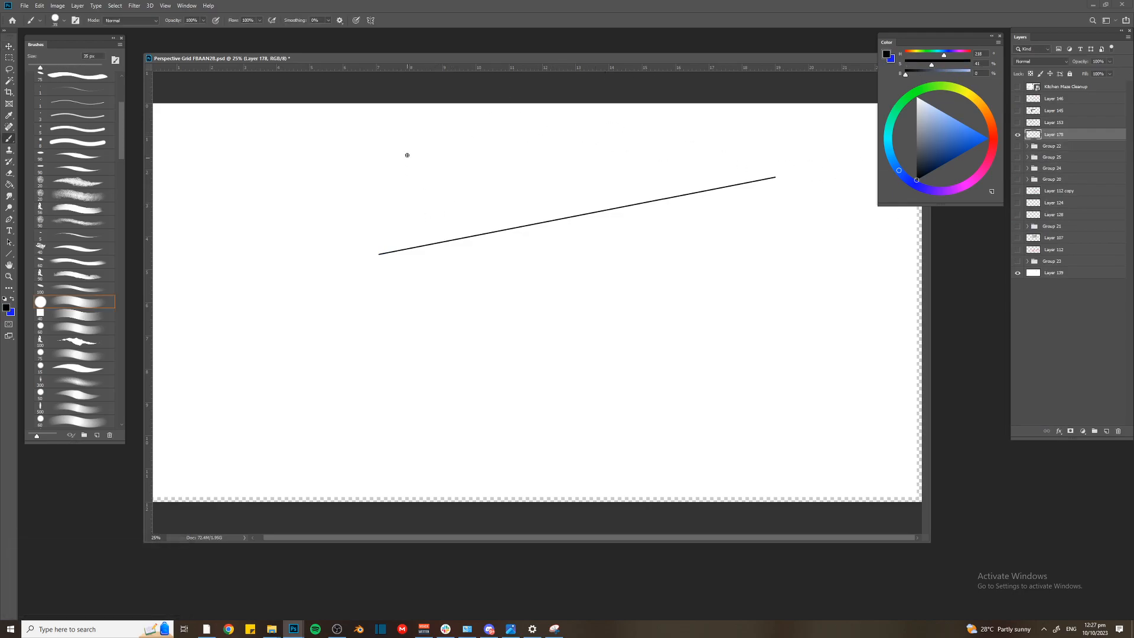
Sketch a rectangular frame containing a room corner with floor lines, a box on the left and a long box on the right
mouse_move(382, 162)
left_mouse_down()
mouse_move(386, 228)
mouse_move(522, 159)
mouse_move(666, 162)
mouse_move(671, 306)
mouse_move(398, 308)
left_mouse_up()
mouse_move(463, 246)
left_mouse_down()
mouse_move(462, 261)
mouse_move(511, 232)
mouse_move(531, 255)
mouse_move(461, 218)
left_mouse_up()
mouse_move(458, 215)
left_mouse_down()
mouse_move(410, 233)
mouse_move(445, 258)
left_mouse_up()
mouse_move(554, 203)
left_mouse_down()
mouse_move(554, 221)
mouse_move(649, 217)
left_mouse_up()
left_click_drag(565, 197, 629, 201)
left_click_drag(560, 229, 652, 236)
left_click_drag(642, 218, 639, 241)
left_click_drag(559, 224, 424, 219)
key("ctrl+z")
mouse_move(499, 208)
left_mouse_down()
mouse_move(370, 234)
mouse_move(506, 192)
mouse_move(506, 156)
mouse_move(716, 232)
left_mouse_up()
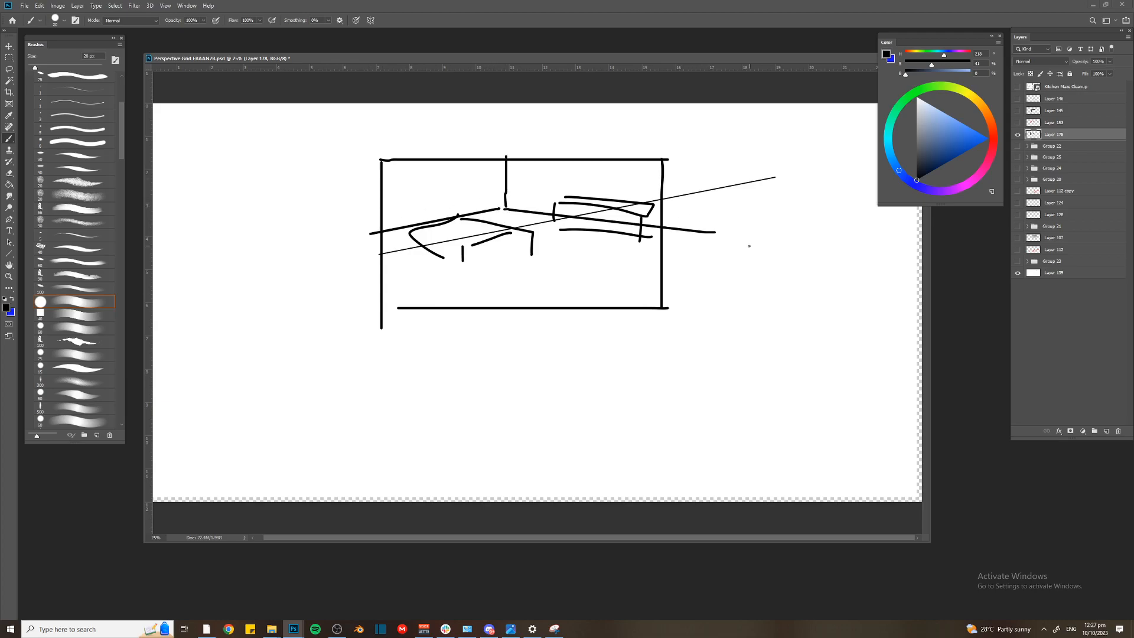
Strengthen the edges of the room sketch's right-hand box and write an underlined "2PT" label above the frame
mouse_move(561, 206)
left_mouse_down()
mouse_move(557, 234)
mouse_move(650, 243)
left_mouse_up()
left_click_drag(648, 215, 656, 249)
left_click_drag(535, 126, 563, 135)
mouse_move(553, 125)
left_mouse_down()
mouse_move(561, 118)
mouse_move(572, 138)
left_mouse_up()
Build the left-hand box into a bed with an upright headboard and reinforce its side and lower edges
mouse_move(462, 211)
left_mouse_down()
mouse_move(408, 213)
mouse_move(407, 237)
left_mouse_up()
left_click_drag(407, 224, 454, 285)
mouse_move(460, 244)
left_mouse_down()
mouse_move(459, 275)
mouse_move(528, 254)
left_mouse_up()
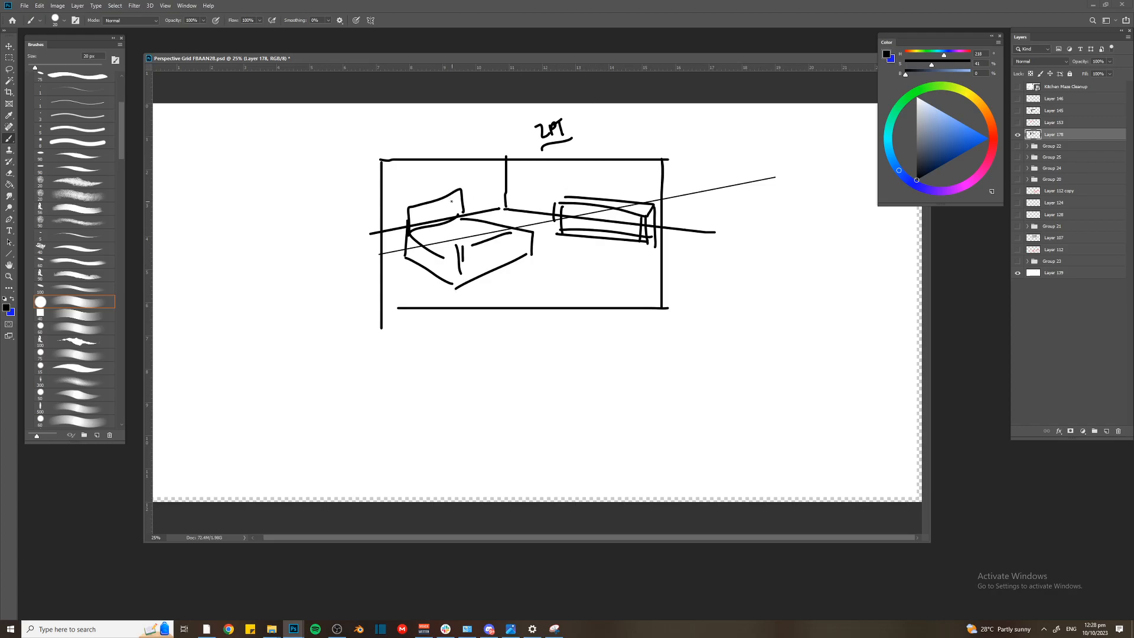
mouse_move(404, 200)
left_mouse_down()
mouse_move(404, 255)
mouse_move(464, 293)
left_mouse_up()
left_click_drag(409, 233, 466, 255)
left_click_drag(461, 244, 461, 273)
mouse_move(522, 232)
left_mouse_down()
mouse_move(522, 250)
mouse_move(459, 286)
mouse_move(465, 254)
mouse_move(499, 224)
left_mouse_up()
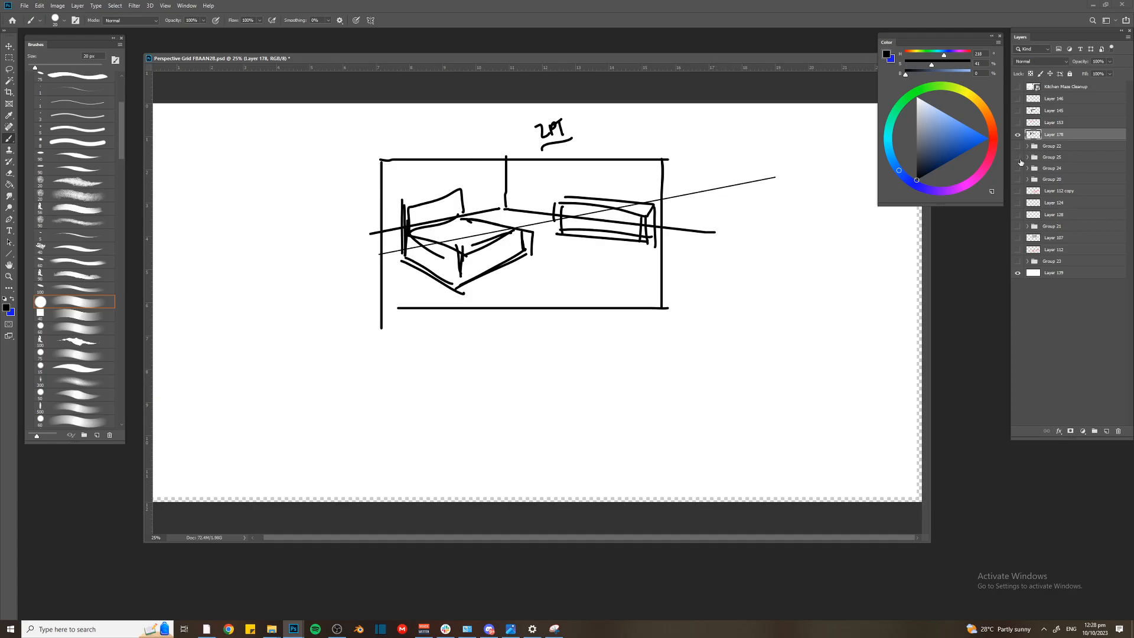
Paste the grey street sketch with red and blue perspective lines onto a new layer and enlarge it across the canvas
key("alt+Tab")
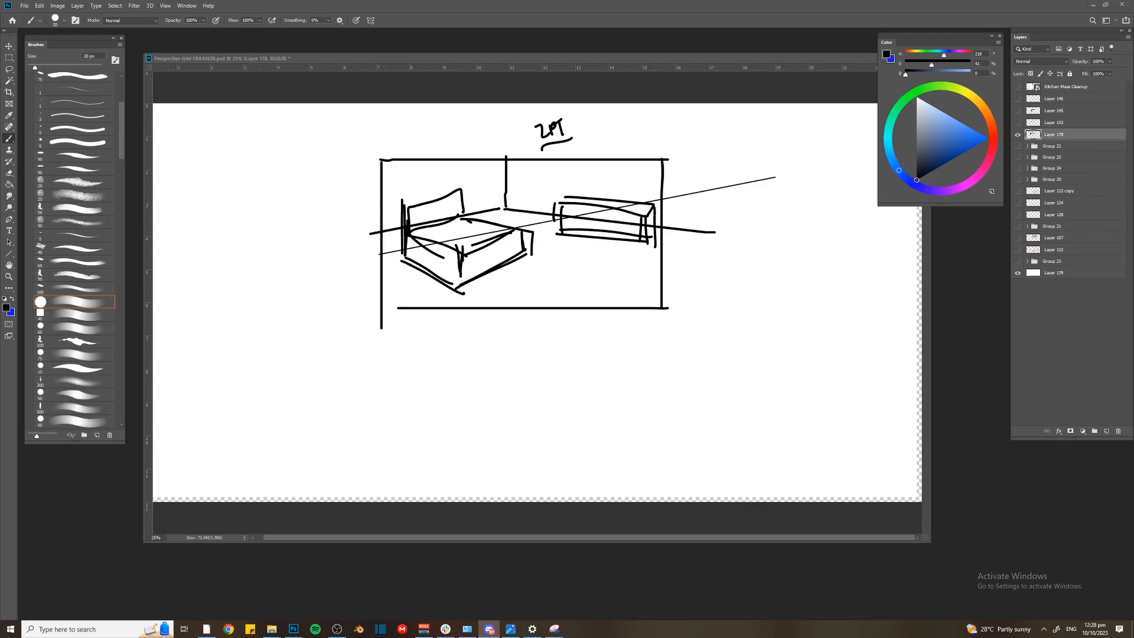
key("ctrl+shift+alt+n")
key("ctrl+v")
key("ctrl+t")
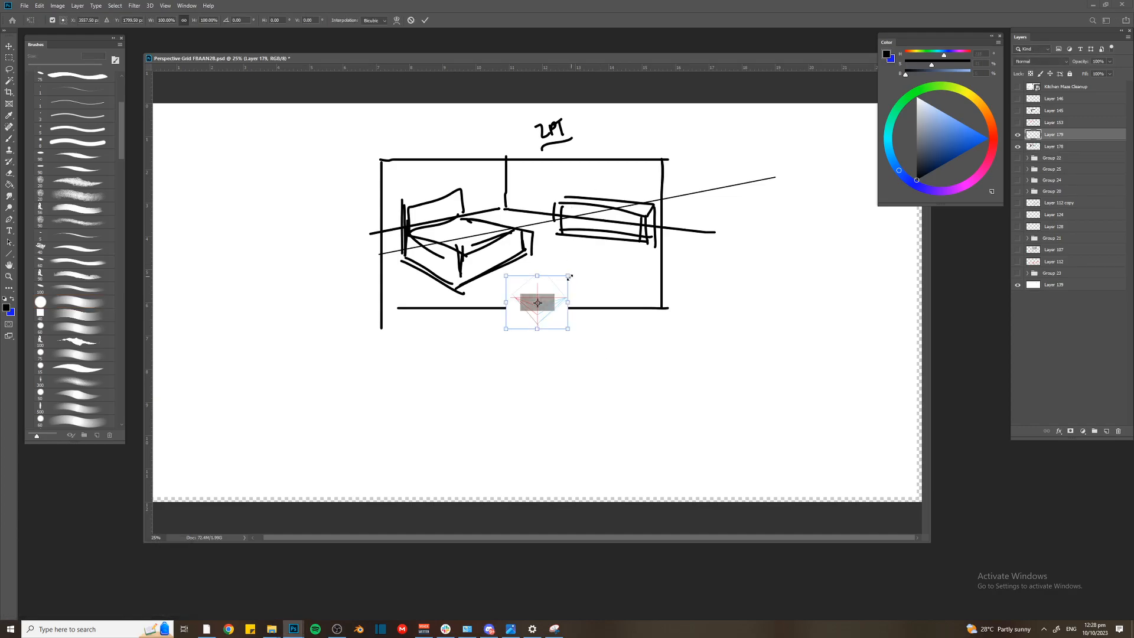
key("Return")
key("b")
key("ctrl+t")
left_click_drag(505, 272, 314, 110)
key("Return")
key("ctrl+plus")
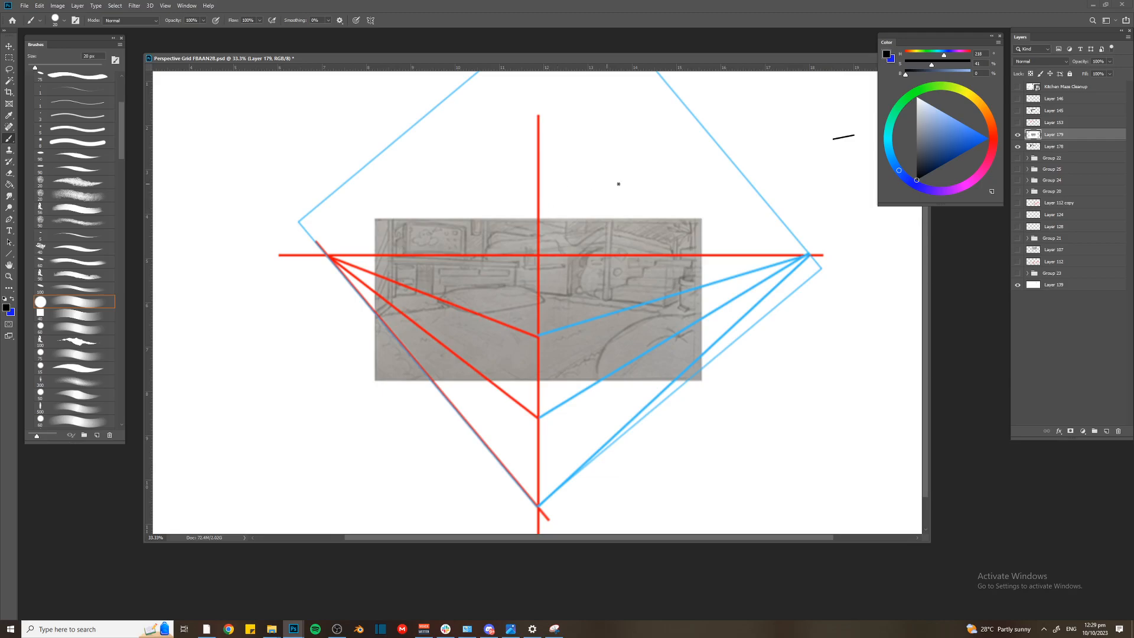
key("alt+Tab")
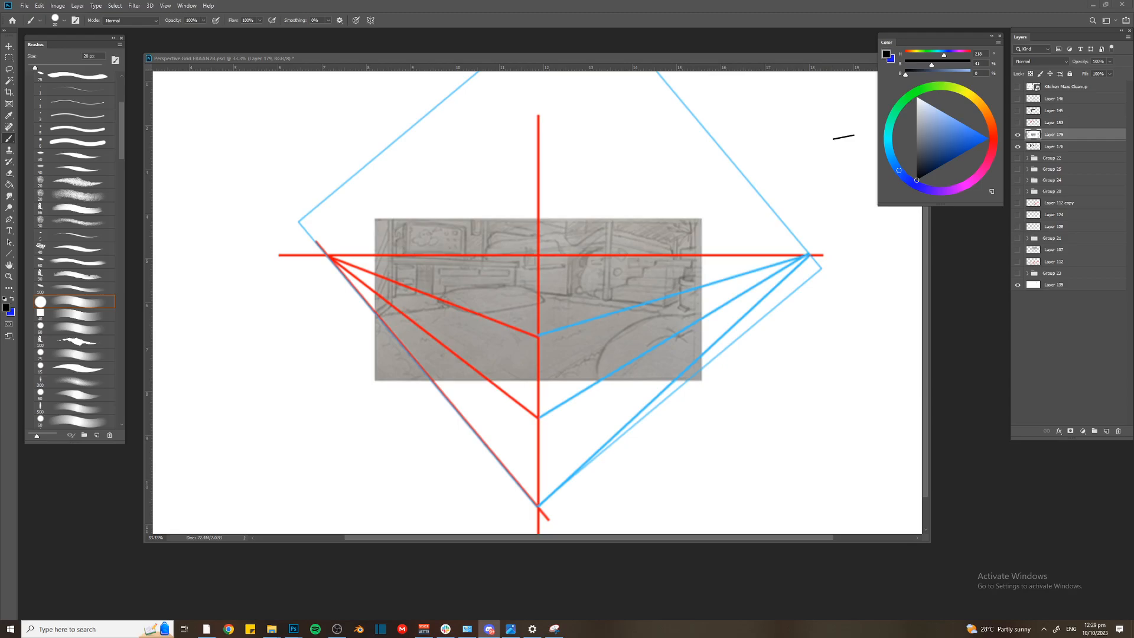
key("ctrl+v")
key("ctrl+minus")
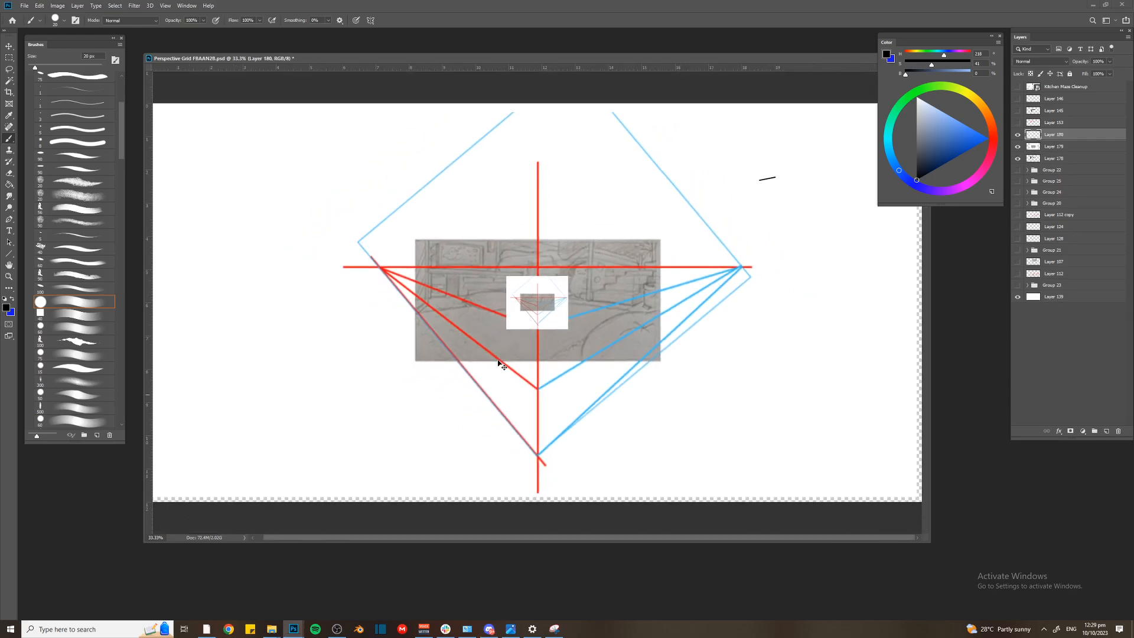
key("ctrl+z")
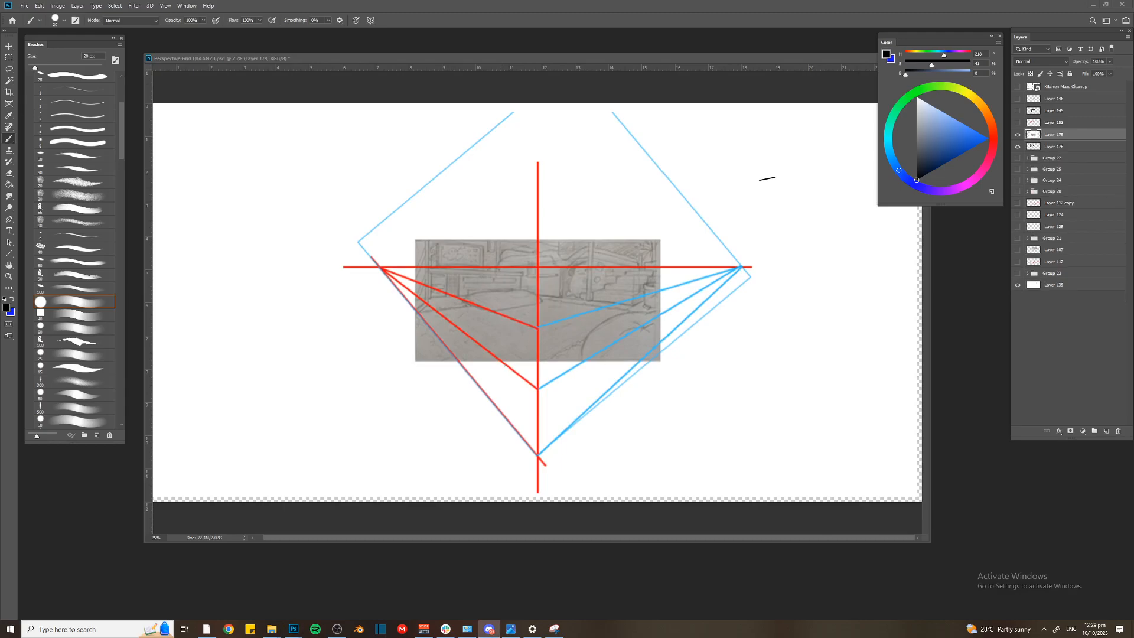
key("ctrl+v")
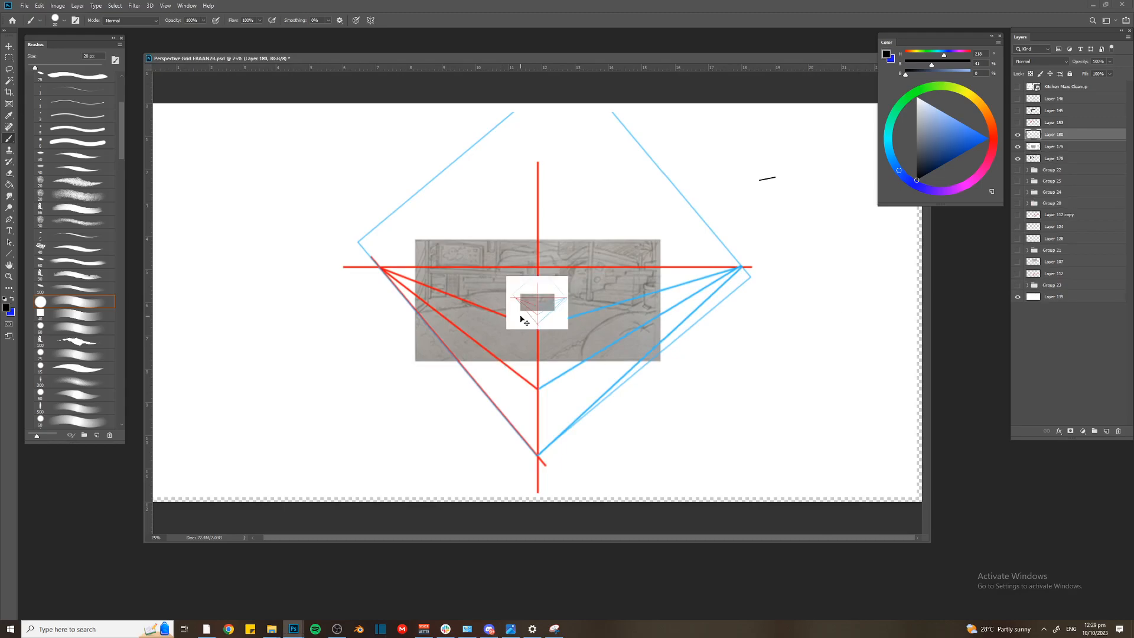
key("ctrl+z")
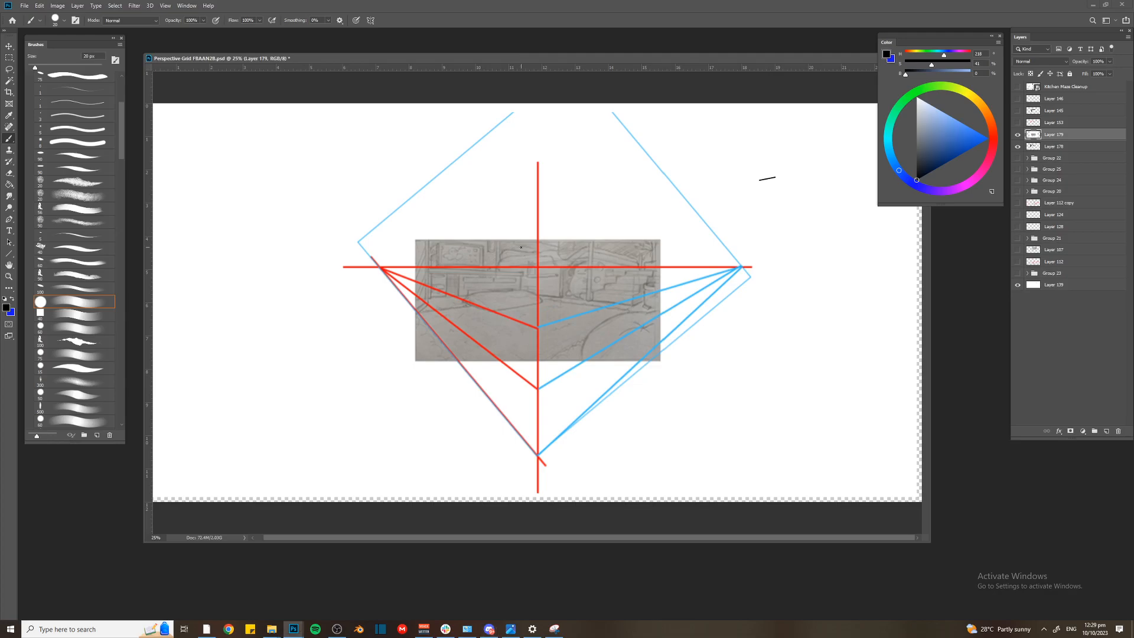
key("ctrl+v")
key("ctrl+z")
Cancel the image's Save As dialog, paste the room diagram with the 90° station point onto a new layer and enlarge it to fill the canvas
key("alt+Tab")
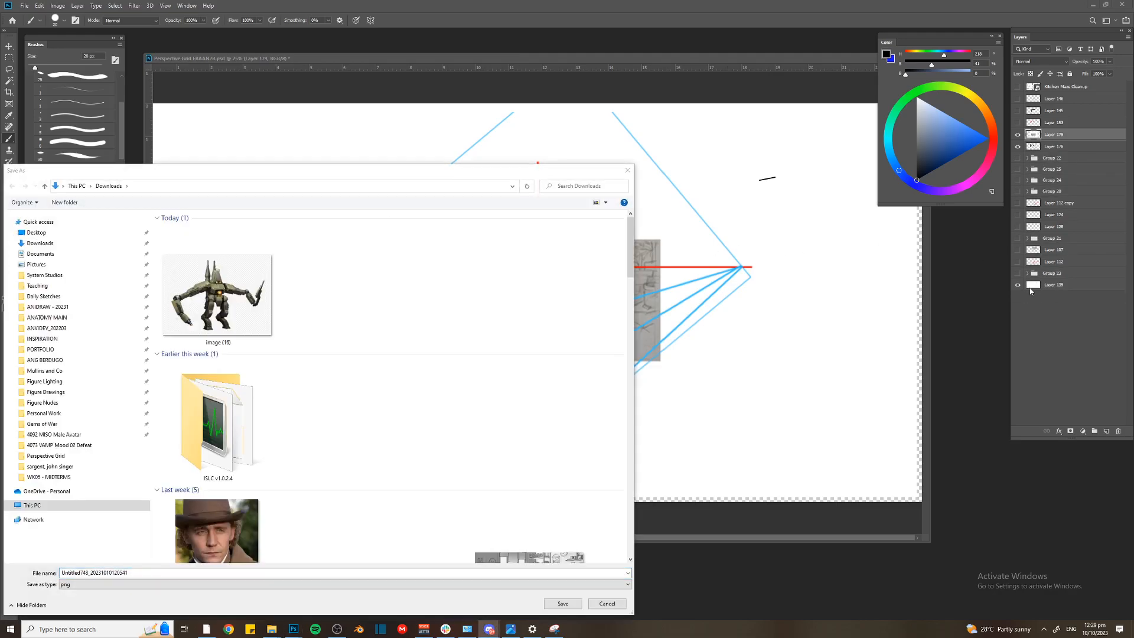
left_click(628, 170)
left_click(1106, 432)
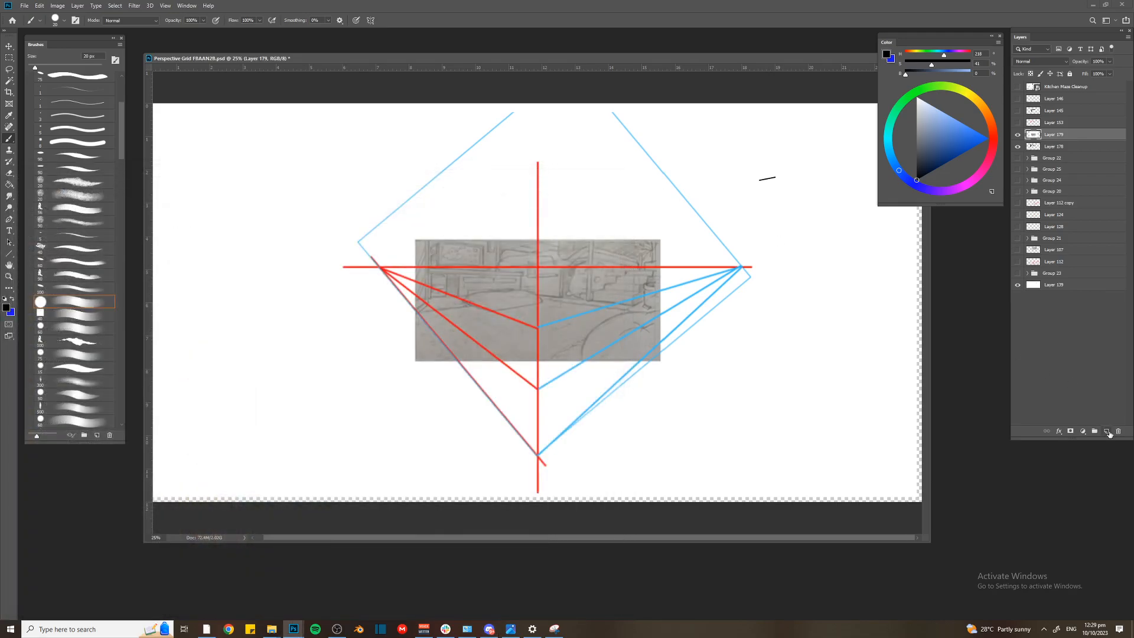
key("ctrl+v")
key("ctrl+t")
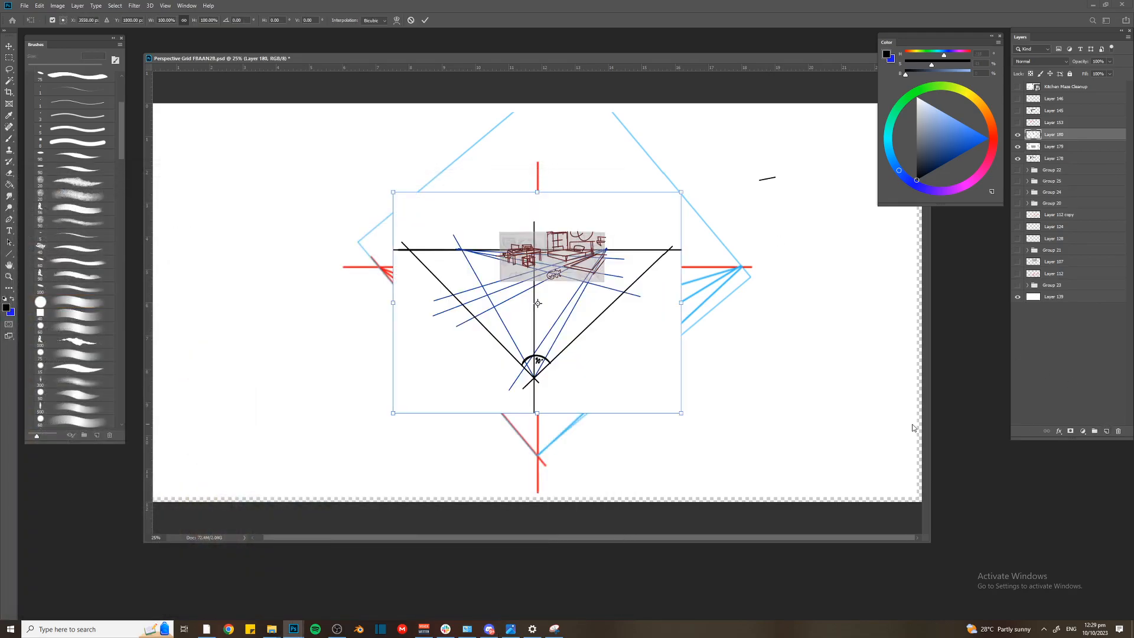
key("ctrl+minus")
left_click_drag(637, 229, 754, 140)
key("Return")
key("b")
Select the grey room sketch area at the diagram's horizon line and copy it to its own layer
key("alt+Tab")
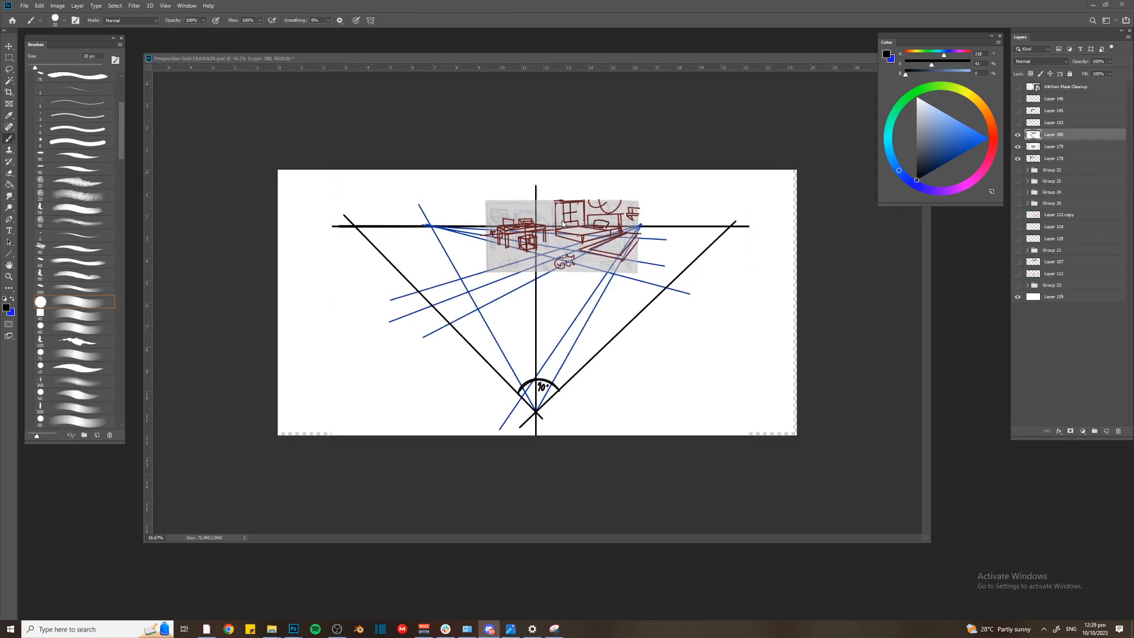
key("alt+Tab")
key("ctrl+plus")
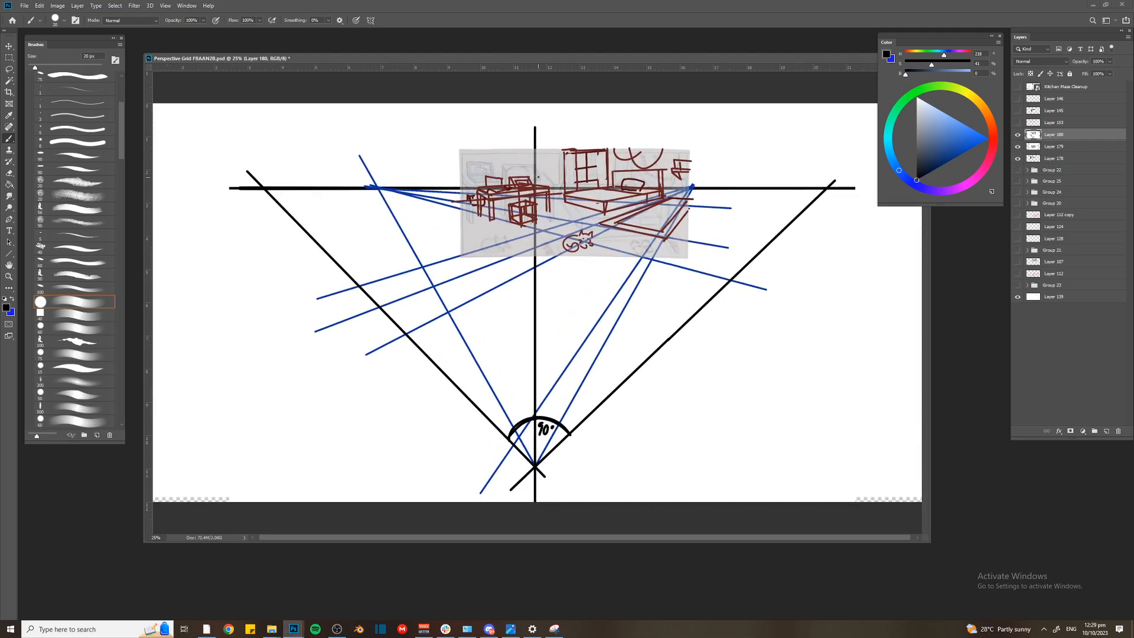
key("ctrl+minus")
key("ctrl+plus")
key("m")
left_click_drag(461, 144, 691, 258)
key("ctrl+j")
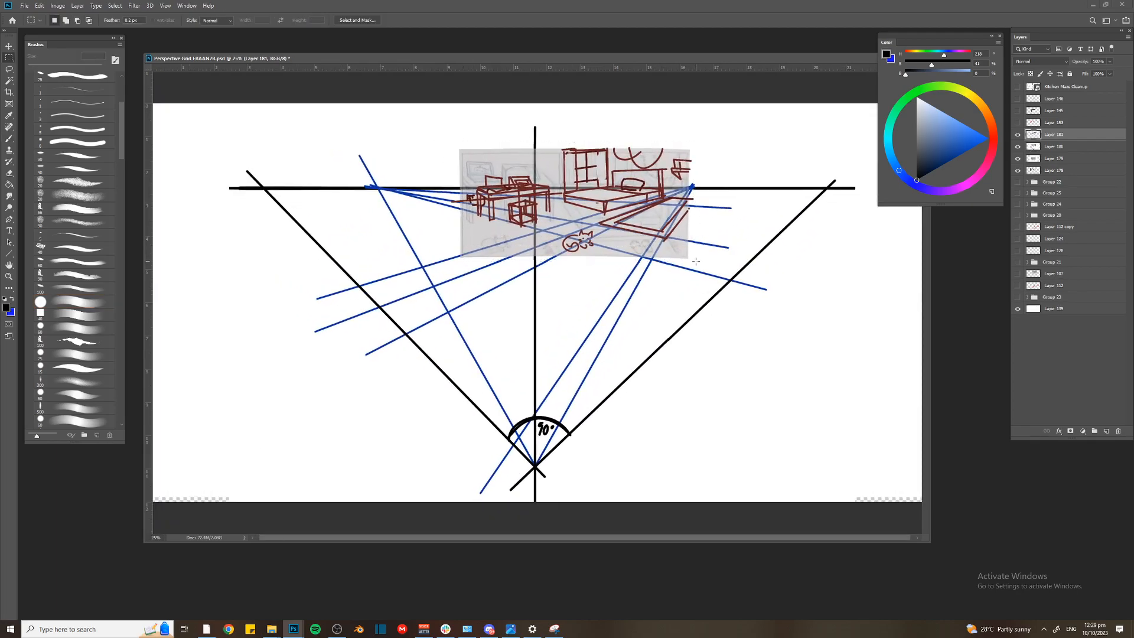
Hide Layers 180, 179 and 178, then shift the copied room sketch to the left and enlarge it
left_click_drag(1018, 146, 1018, 158)
key("v")
left_click_drag(557, 228, 495, 223)
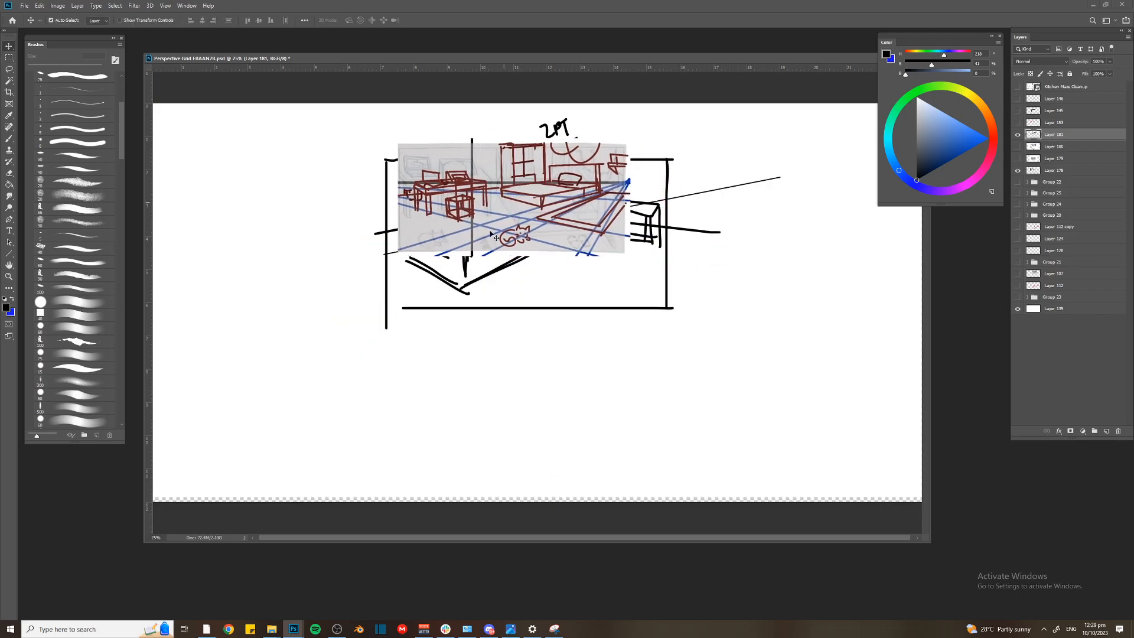
left_click(1018, 170)
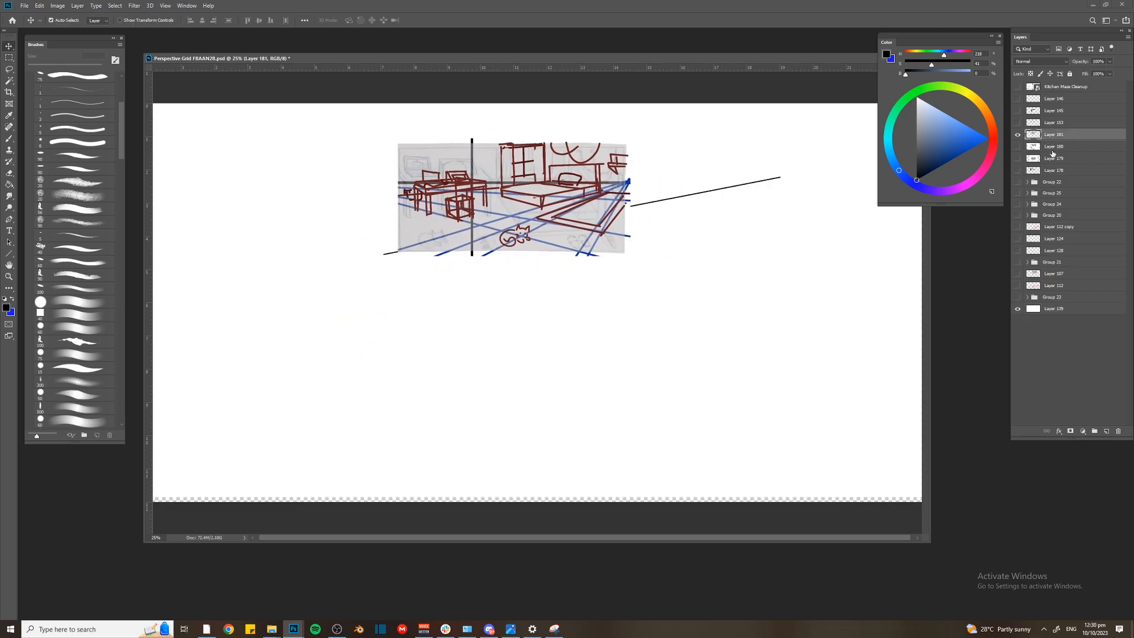
key("ctrl+t")
left_click_drag(398, 143, 357, 121)
key("Return")
key("ctrl+minus")
Create a new layer and draw a thick black line from the right-hand vanishing point to the bed's base
key("ctrl+shift+n")
key("Return")
key("b")
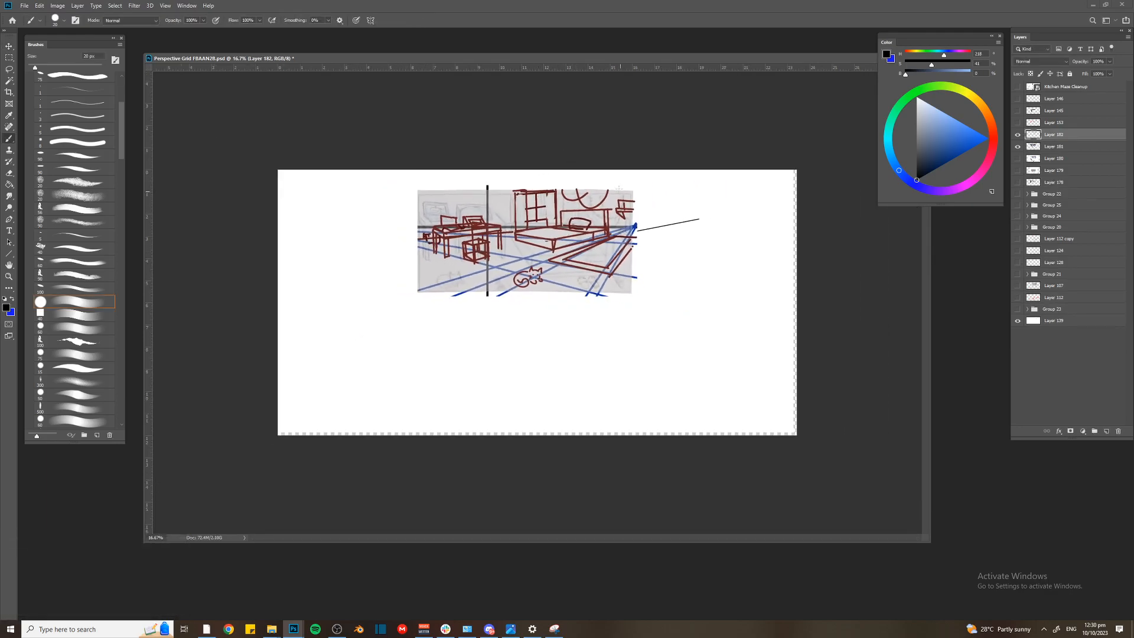
key("ctrl+plus")
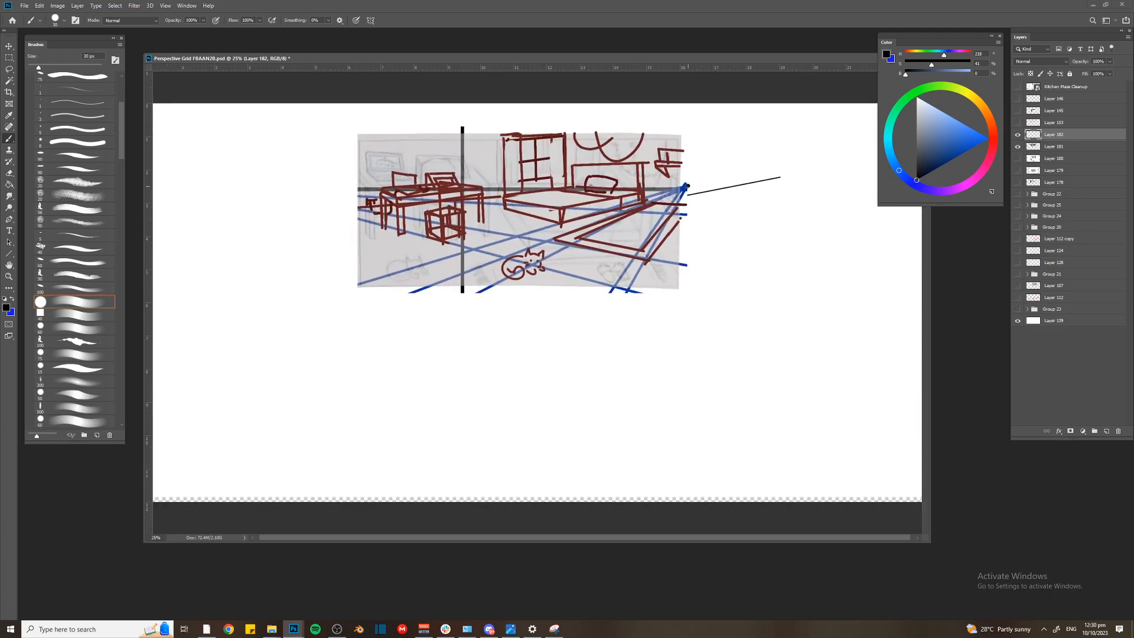
left_click(547, 211, "shift")
Lower the opacity of the copied room sketch on Layer 181 and draw a second black line from the right-hand vanishing point along the bed's lower edge
left_click(1054, 146)
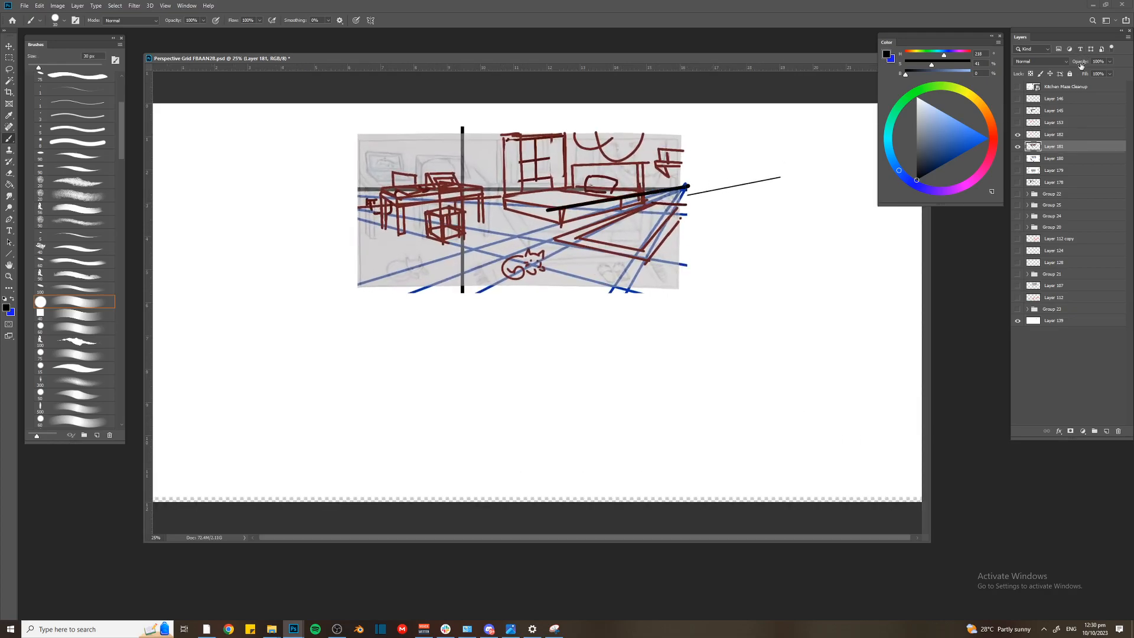
left_click_drag(1081, 61, 1066, 61)
key("alt+bracketright")
left_click(531, 232, "shift")
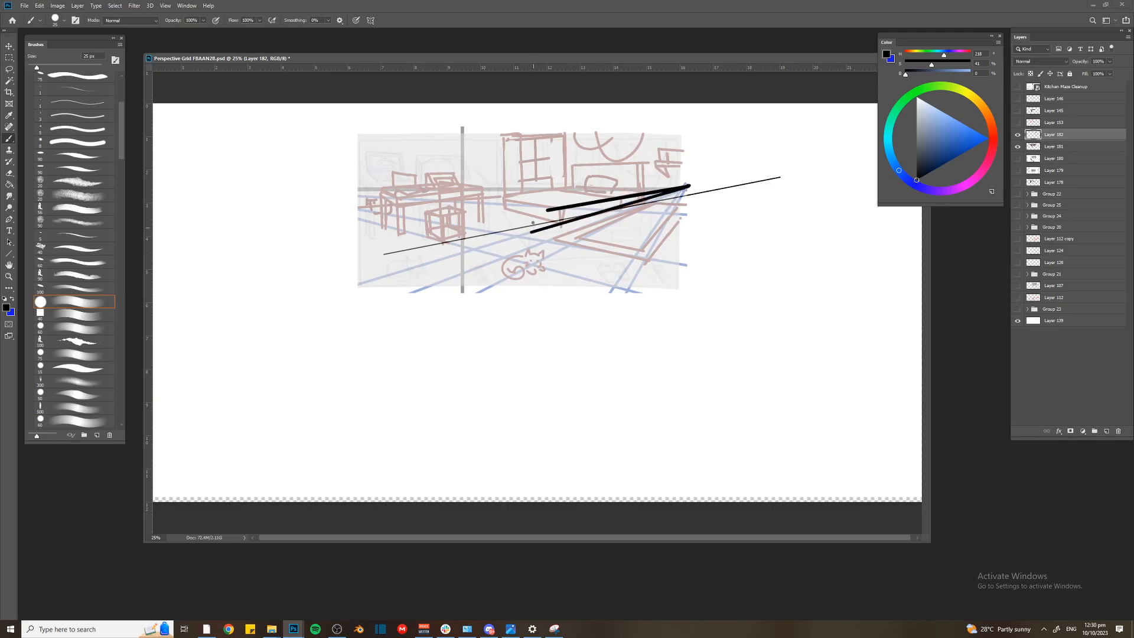
Draw two black lines from the left vanishing point to the upper and lower points of the bed's near corner
left_click(285, 182, "shift")
key("ctrl+z")
left_click(280, 168, "shift")
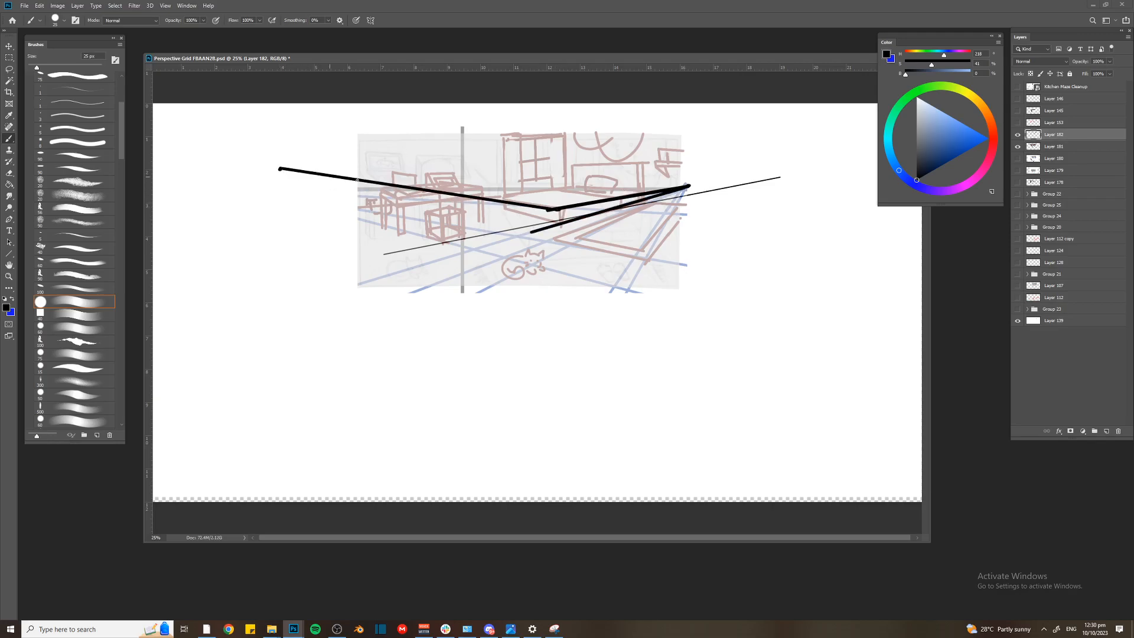
left_click(566, 220, "shift")
Delete the parts of the black lines that extend to the right of the bed's near corner
key("m")
left_click_drag(565, 170, 746, 324)
key("Delete")
key("ctrl+d")
Draw a thinner black horizontal horizon line from the left vanishing point across the room sketch
key("b")
key("[")
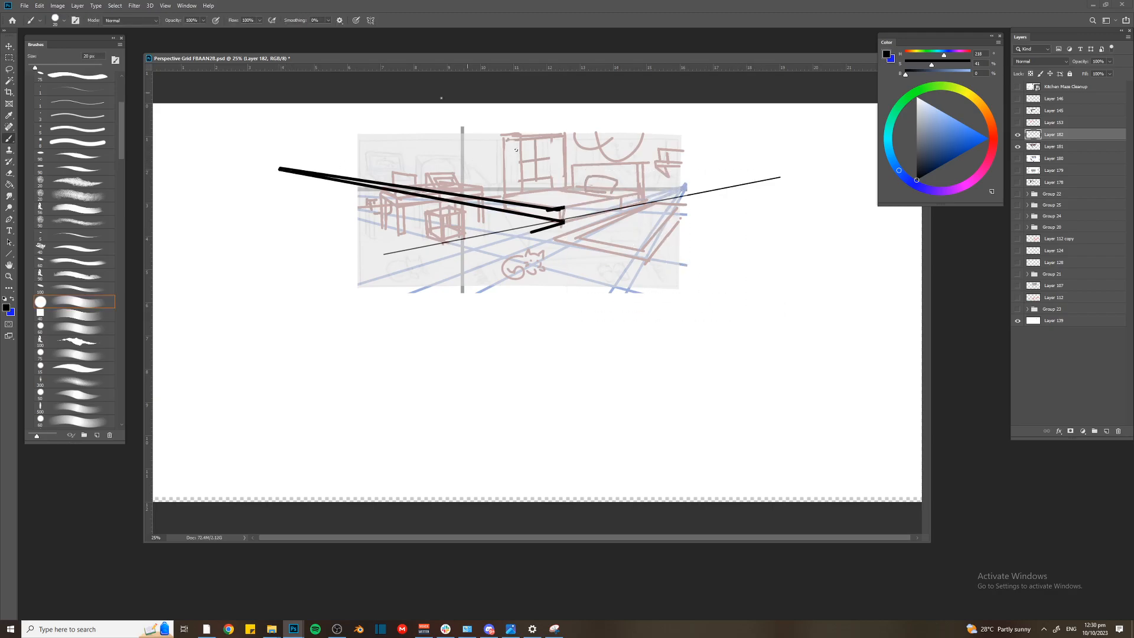
key("[")
mouse_move(280, 169)
left_mouse_down()
mouse_move(765, 168)
mouse_move(786, 175)
left_mouse_up()
Create a new layer and stroke a large square selection over the room sketch with a thin black outline
key("m")
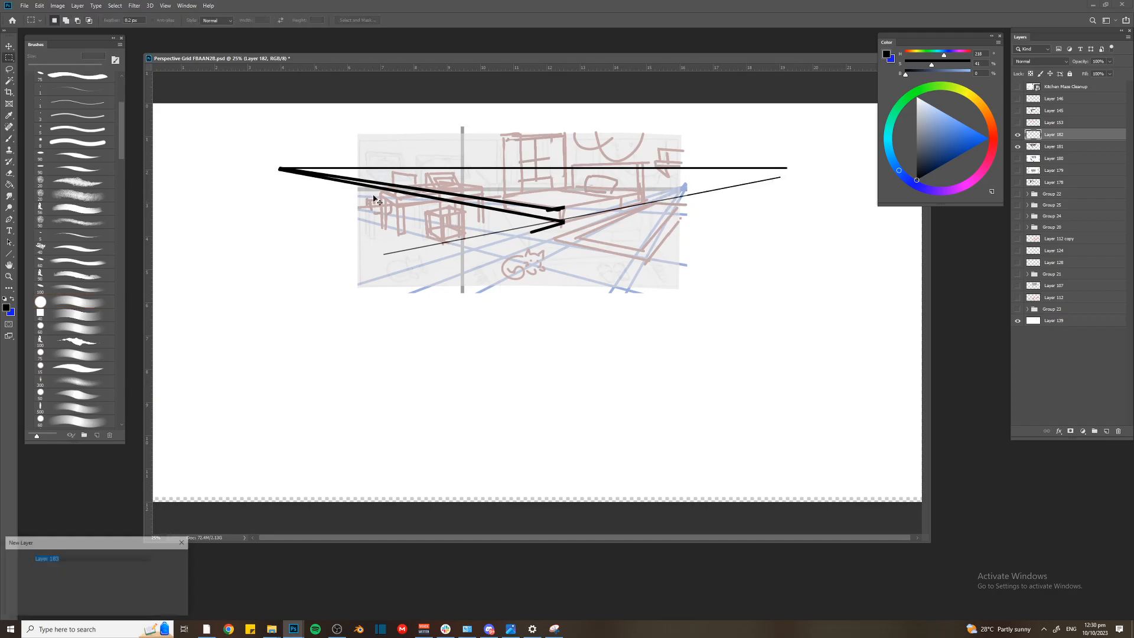
key("ctrl+shift+alt+n")
left_click_drag(329, 122, 731, 428)
left_click_drag(471, 242, 460, 243)
key("ctrl+t")
left_click(557, 227)
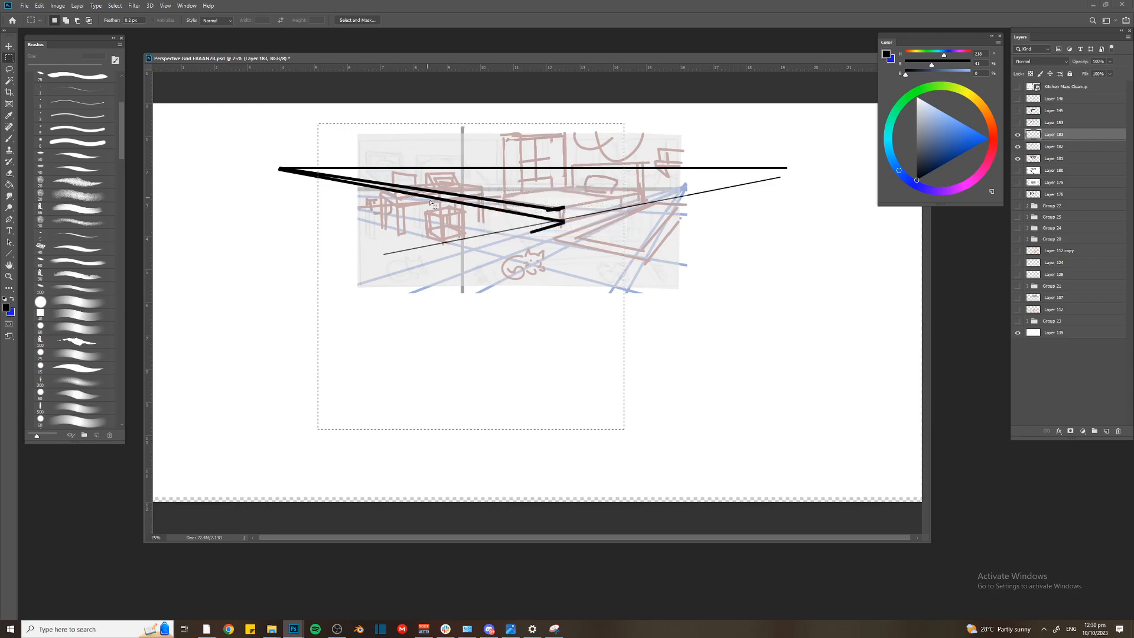
right_click(455, 223)
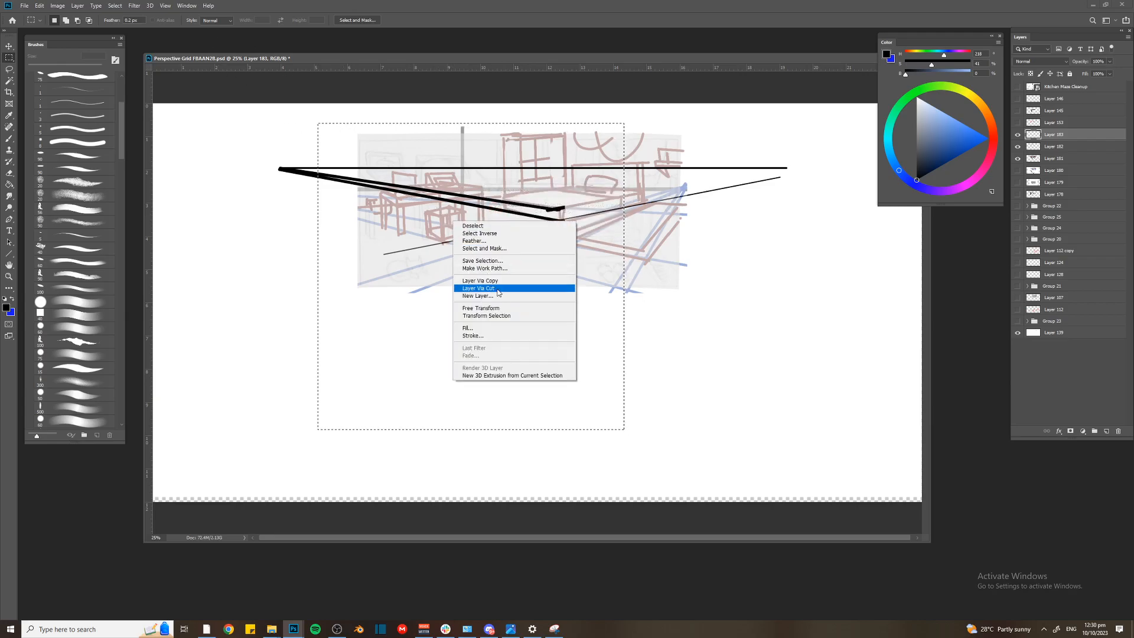
left_click(491, 332)
key("Return")
Rotate the outlined square by 45 degrees into a diamond
key("ctrl+t")
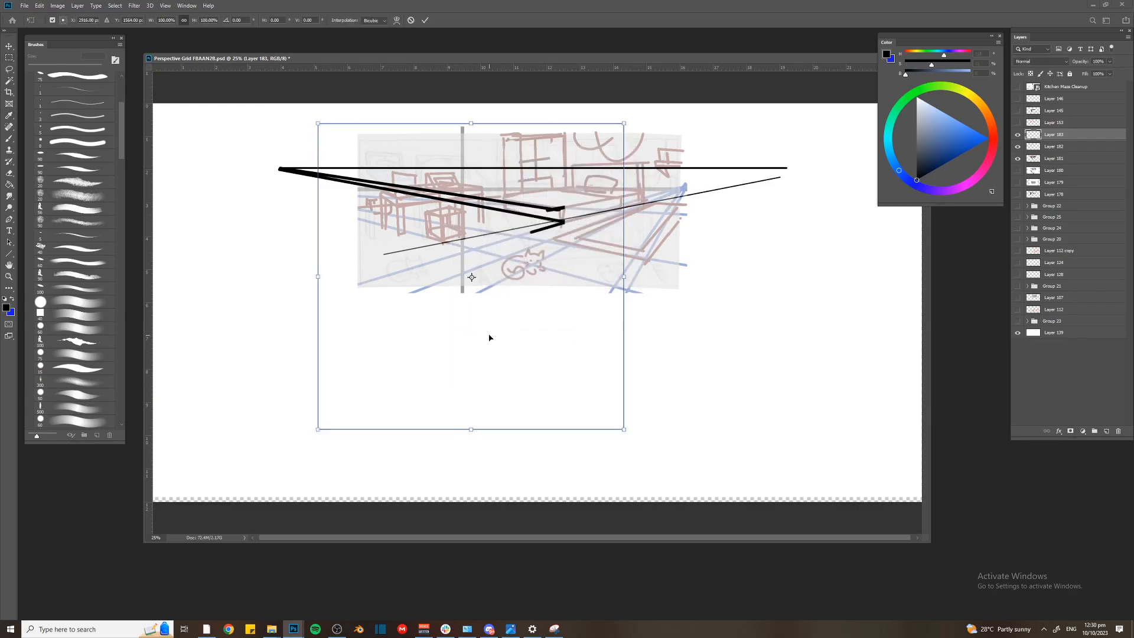
key("ctrl+minus")
double_click(241, 20)
type("45")
key("Return")
key("Return")
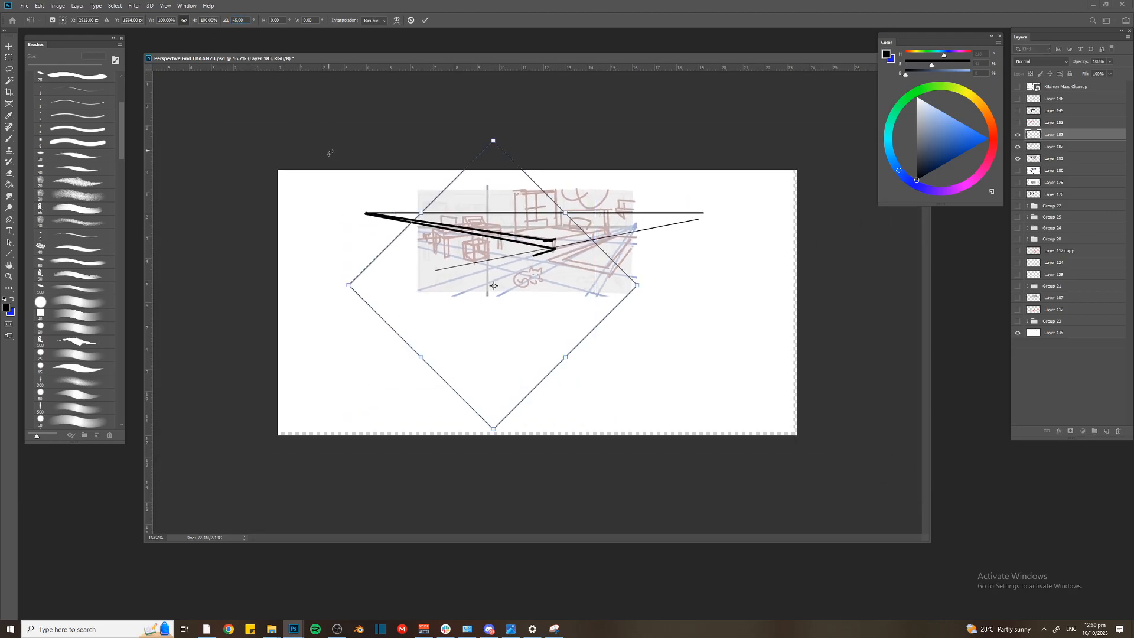
Enlarge the diamond and reposition it so it surrounds the room sketch with one corner pointing down below it
key("ctrl+t")
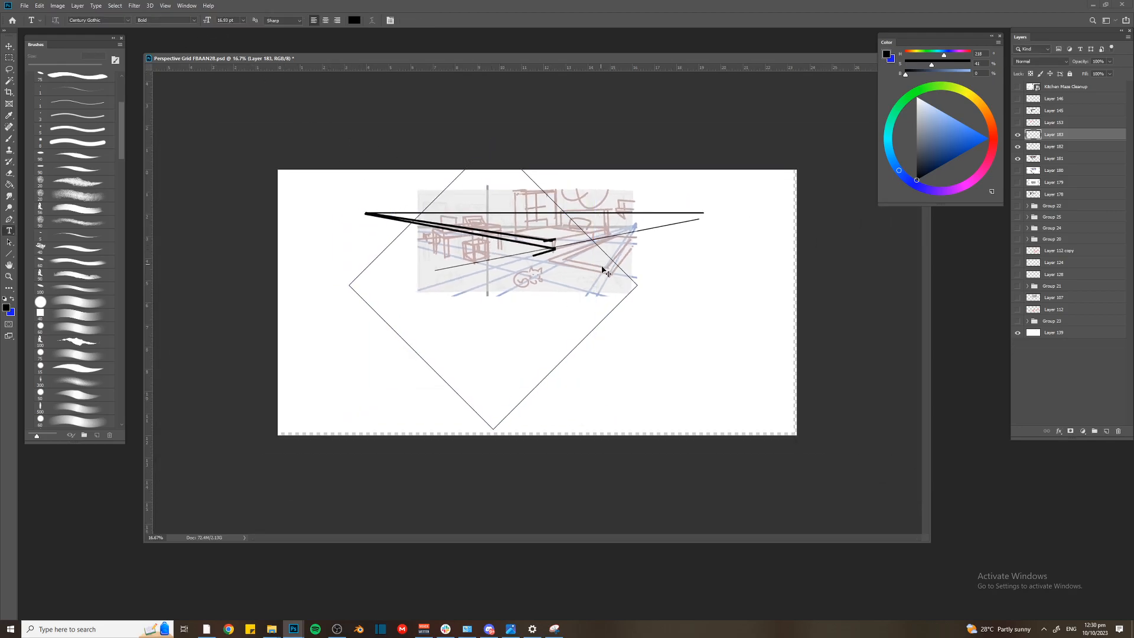
left_click_drag(636, 150, 661, 118)
left_click_drag(660, 130, 659, 126)
mouse_move(556, 179)
left_mouse_down()
mouse_move(558, 169)
mouse_move(503, 175)
left_mouse_up()
key("Return")
Draw a thick vertical line up from the diamond's lowest corner, reposition the drawing, and separate the line onto its own layer beneath the diamond
key("b")
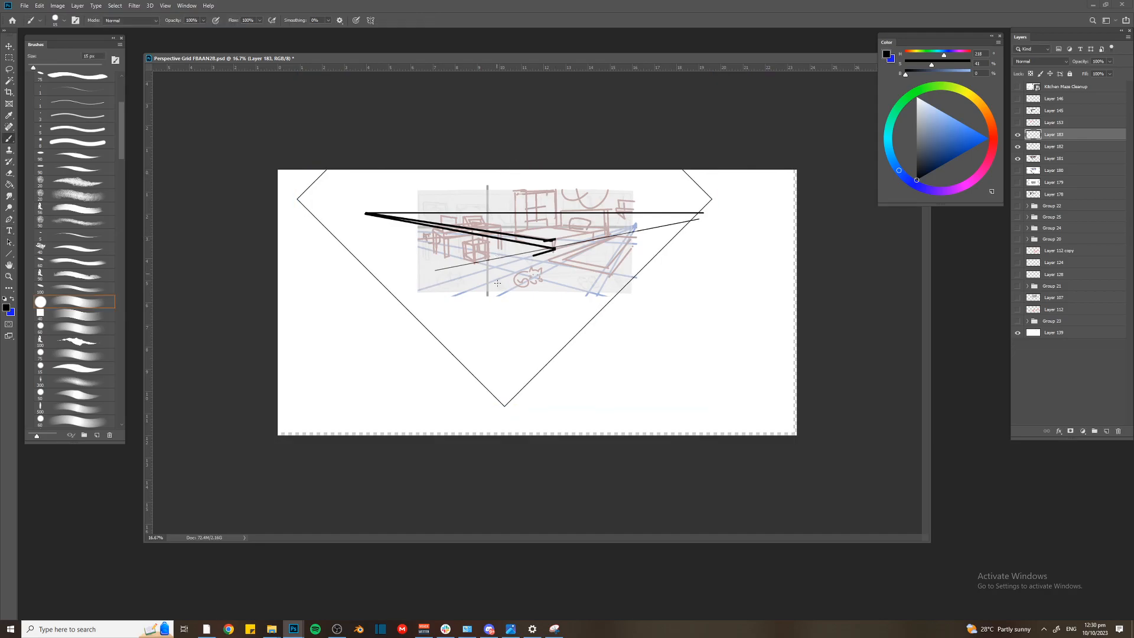
mouse_move(505, 402)
left_mouse_down()
mouse_move(515, 180)
mouse_move(498, 173)
mouse_move(547, 224)
left_mouse_up()
key("ctrl+t")
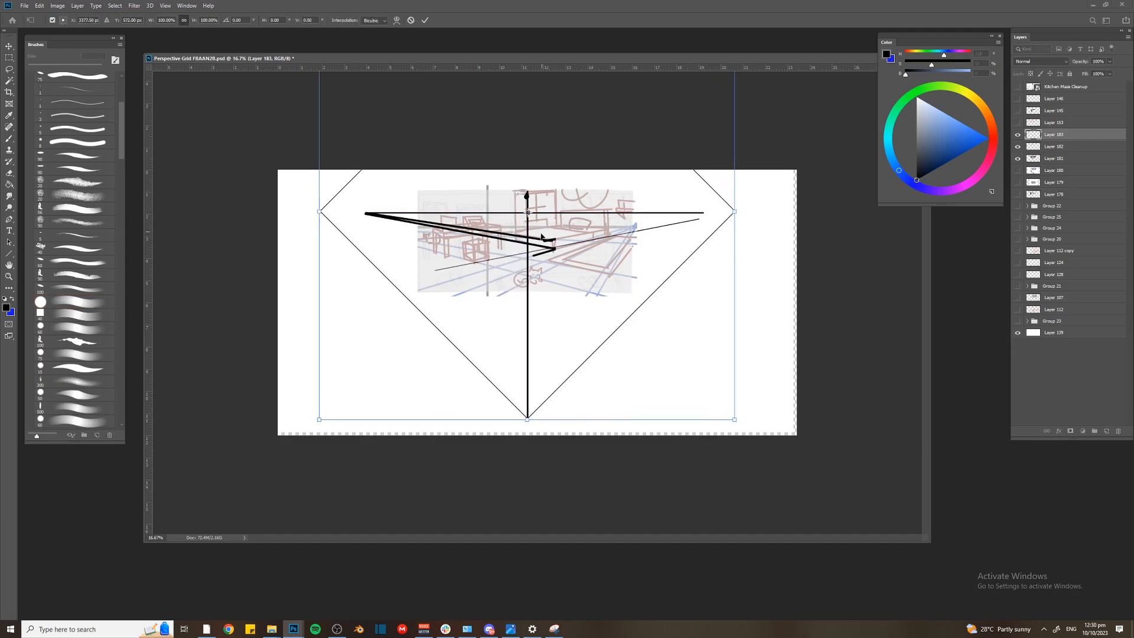
key("Return")
key("b")
key("l")
mouse_move(521, 401)
left_mouse_down()
mouse_move(524, 181)
mouse_move(520, 397)
mouse_move(556, 270)
mouse_move(523, 407)
left_mouse_up()
key("ctrl+d")
key("ctrl+j")
key("ctrl+[")
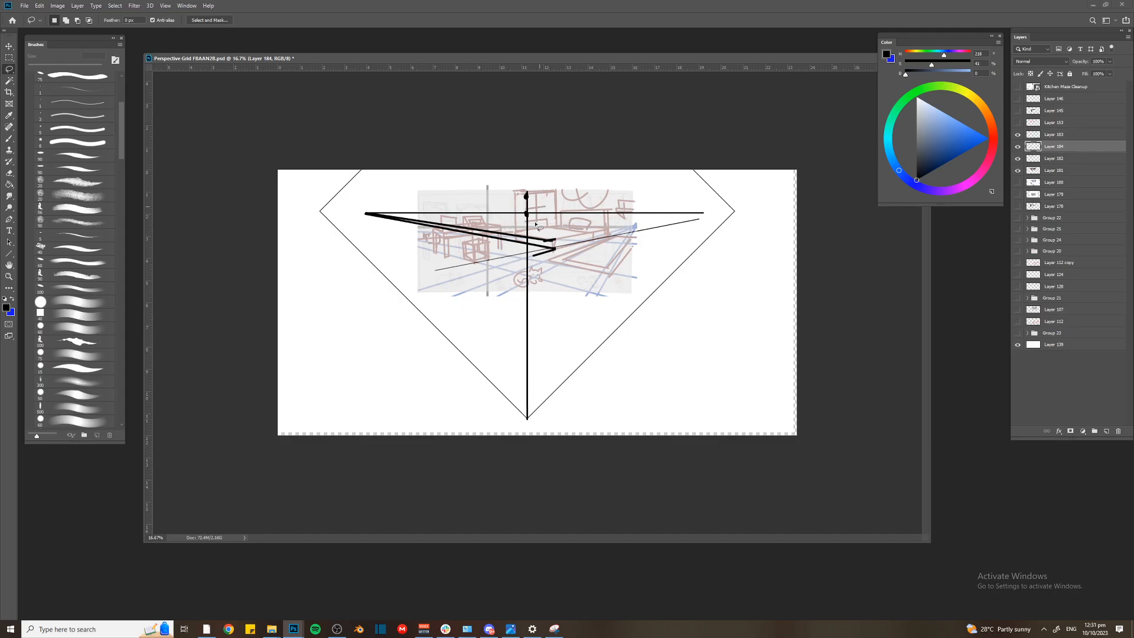
Select the diamond's layer and rotate the diamond about its lowest corner so its left edge passes through the left vanishing point
key("ctrl+plus")
key("v")
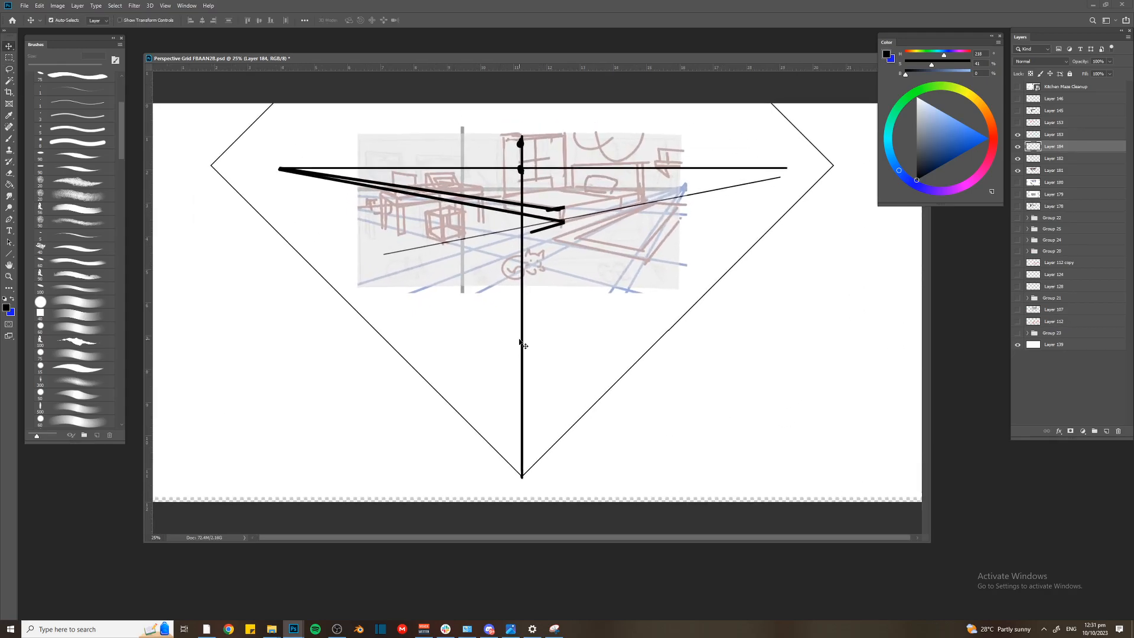
left_click(524, 345)
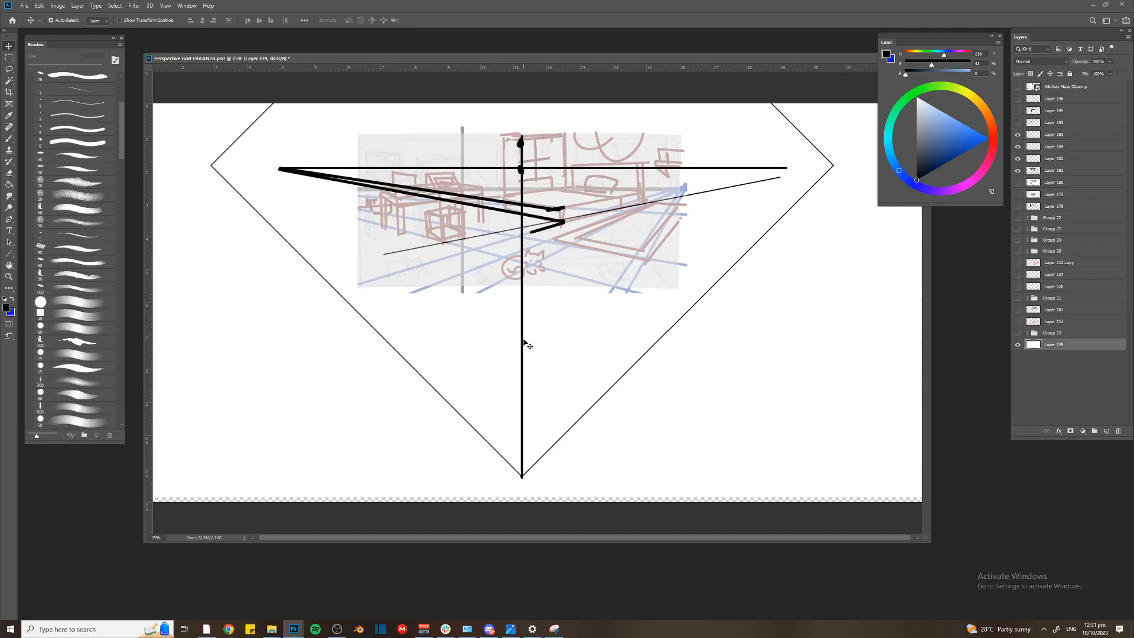
left_click(1021, 146)
left_click(1019, 146)
left_click(1018, 135)
left_click(1034, 137)
key("ctrl+t")
key("ctrl+minus")
left_click_drag(528, 235, 528, 420)
left_click_drag(309, 221, 335, 196)
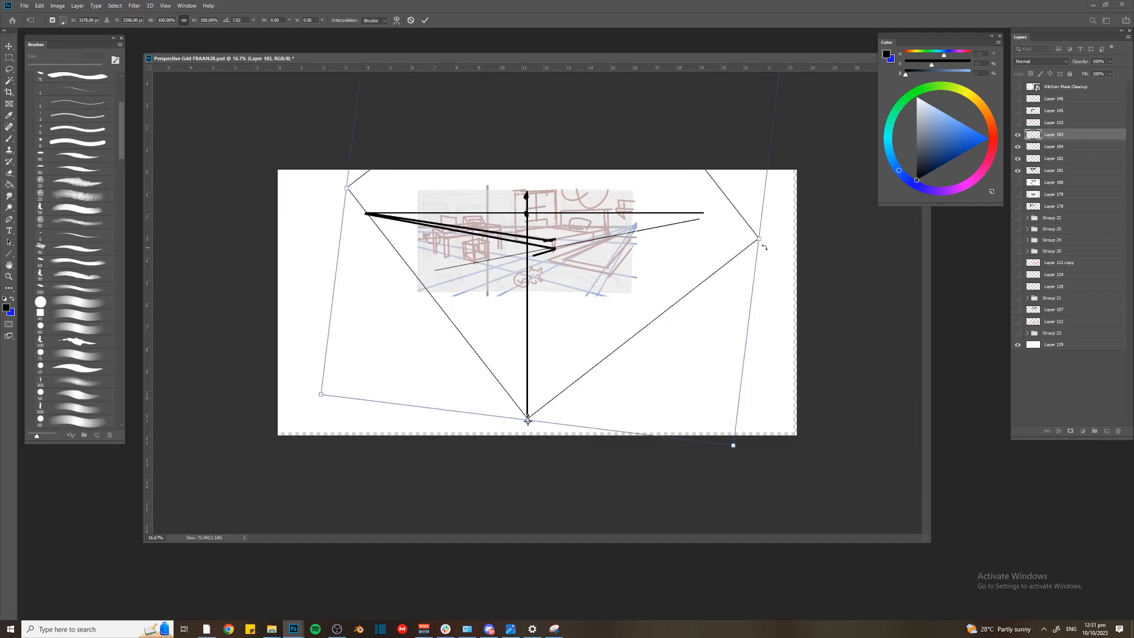
Move the diamond up the vertical line and fine-tune its rotation and position so its left edge meets the left vanishing point
left_click_drag(550, 297, 548, 238)
left_click_drag(311, 187, 297, 231)
left_click_drag(415, 249, 418, 250)
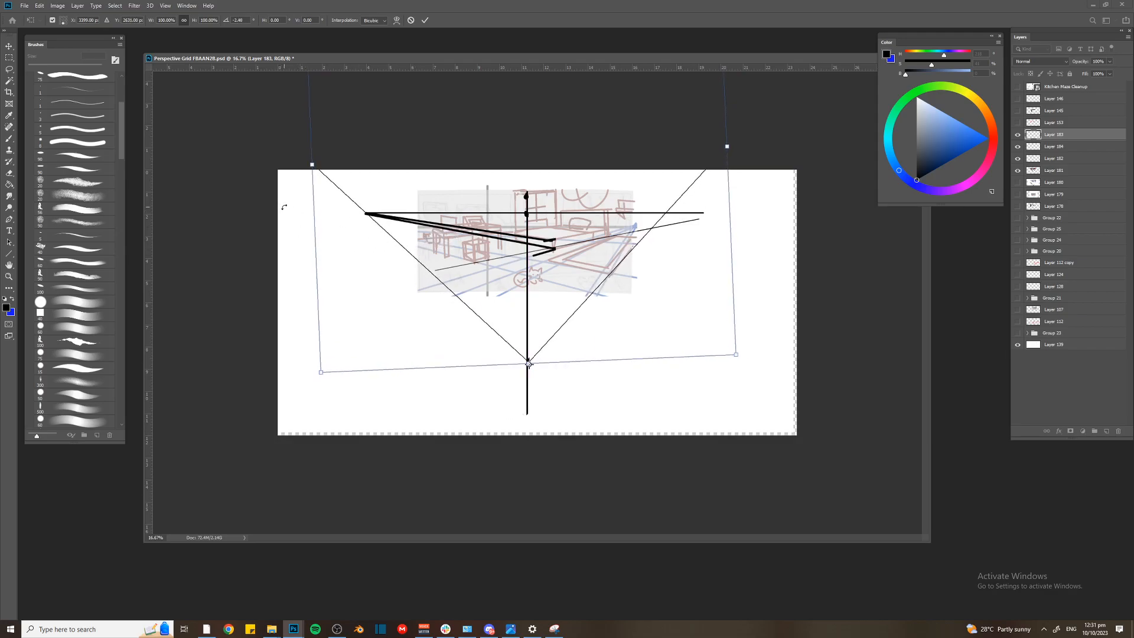
left_click_drag(282, 212, 295, 202)
left_click_drag(377, 289, 379, 299)
left_click_drag(303, 239, 301, 225)
left_click_drag(374, 269, 366, 279)
left_click_drag(284, 223, 289, 216)
left_click_drag(362, 261, 365, 271)
key("Return")
key("ctrl+plus")
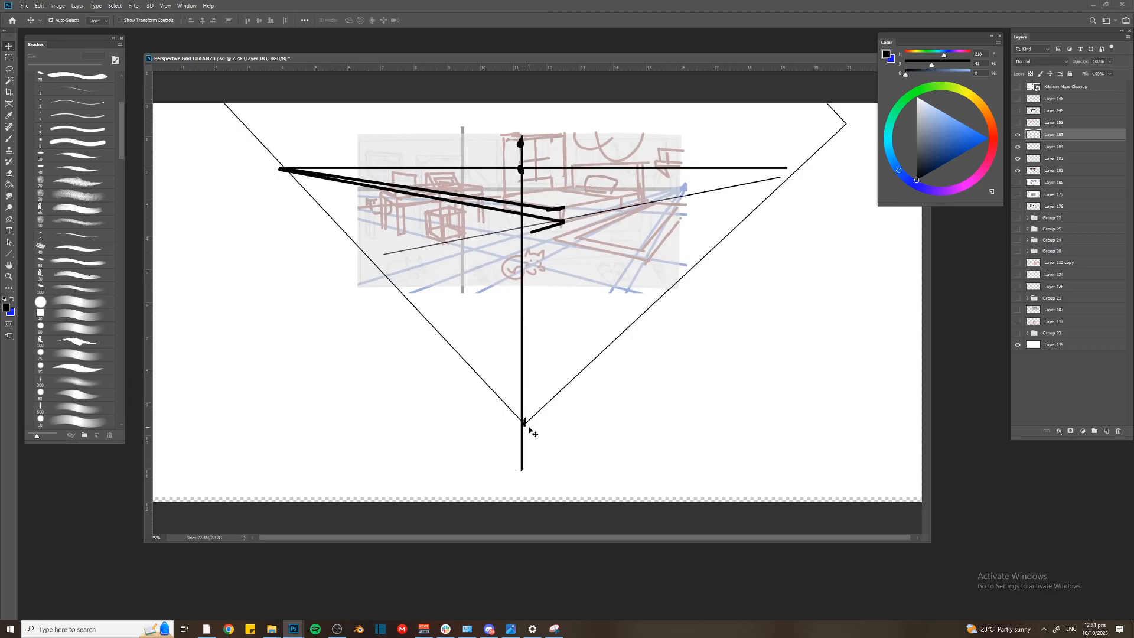
key("Left")
key("Left")
key("Left")
key("Left")
key("Left")
key("Left")
key("Left")
key("Left")
key("Left")
key("Left")
key("Left")
key("Left")
key("Left")
key("Left")
key("Left")
On a new layer, extend the horizon line further right and draw two blue lines from the right vanishing point to the bed's edges
key("ctrl+shift+alt+n")
key("b")
mouse_move(514, 168)
left_mouse_down()
mouse_move(875, 169)
mouse_move(539, 224)
left_mouse_up()
key("u")
left_click_drag(957, 161, 990, 139)
left_click_drag(811, 169, 538, 211)
left_click_drag(811, 170, 519, 229)
Label the right vanishing point VP2 in blue and the left one VP1 in red with a circle around it
key("b")
key("bracketleft")
left_click_drag(808, 133, 827, 136)
left_click_drag(837, 131, 841, 134)
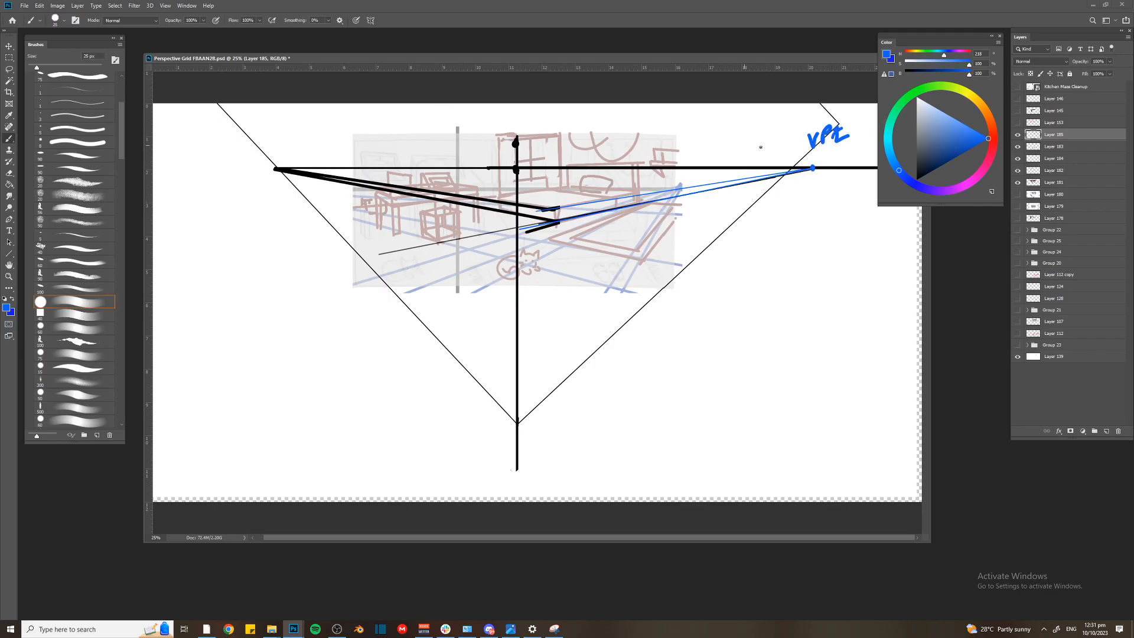
key("ctrl+z")
left_click(993, 144)
mouse_move(266, 137)
left_mouse_down()
mouse_move(289, 139)
mouse_move(269, 158)
left_mouse_up()
key("ctrl+minus")
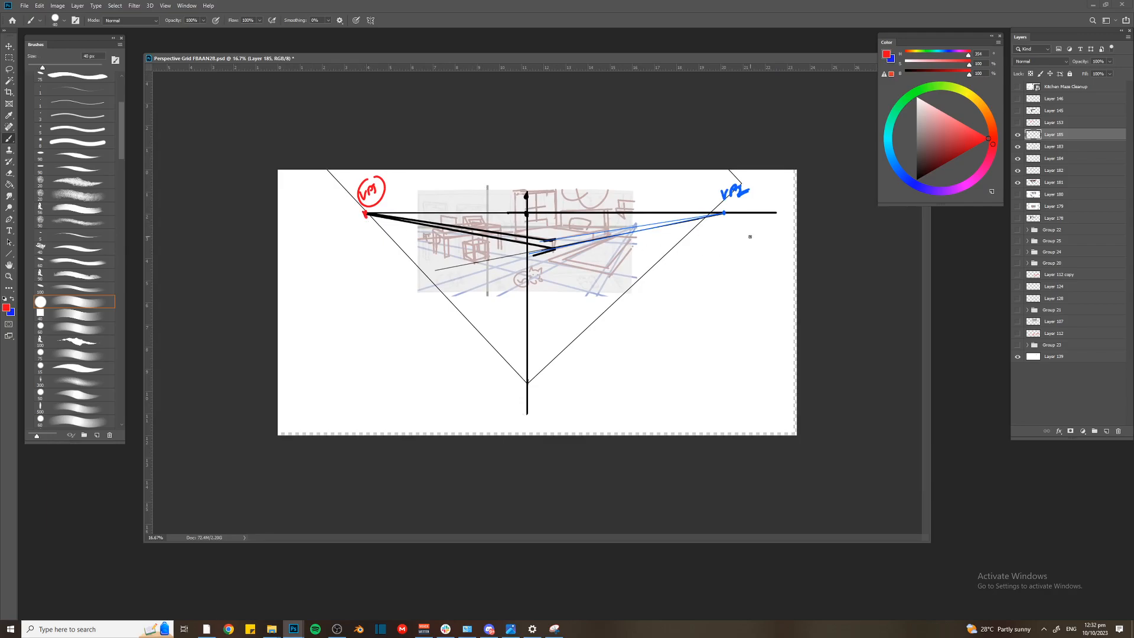
key("ctrl+plus")
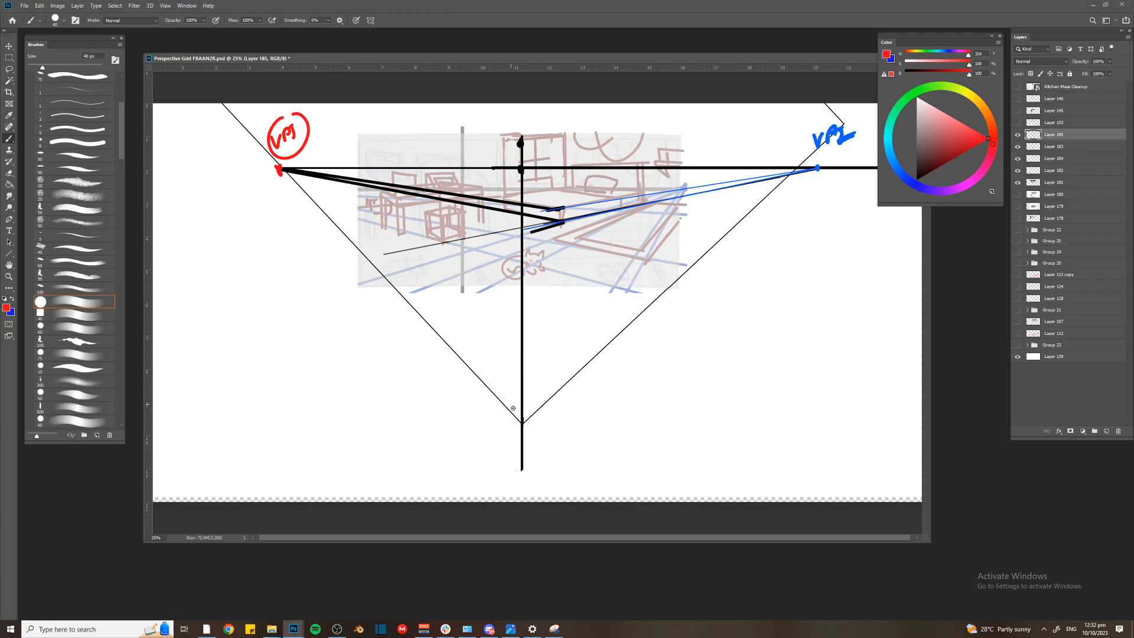
Try shifting and adjusting the right-angle diamond higher up the vertical line, and undo the transformation
key("v")
left_click(523, 423)
left_click(1017, 159)
left_click(1017, 159)
key("ctrl+t")
left_click_drag(538, 275, 537, 224)
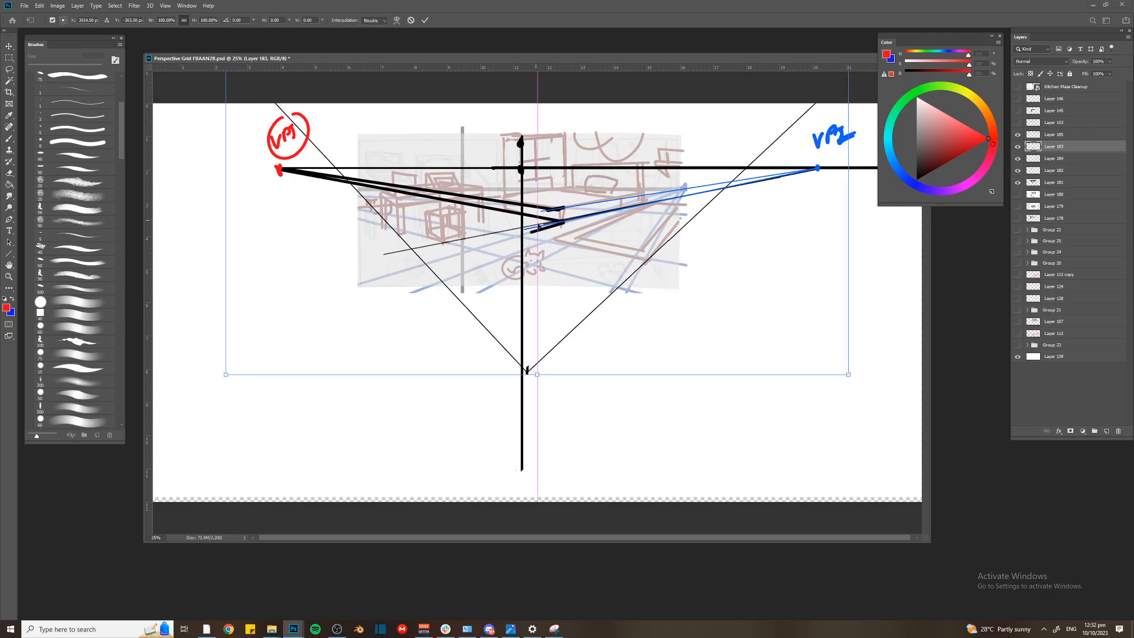
left_click_drag(527, 280, 516, 313)
key("Return")
key("ctrl+z")
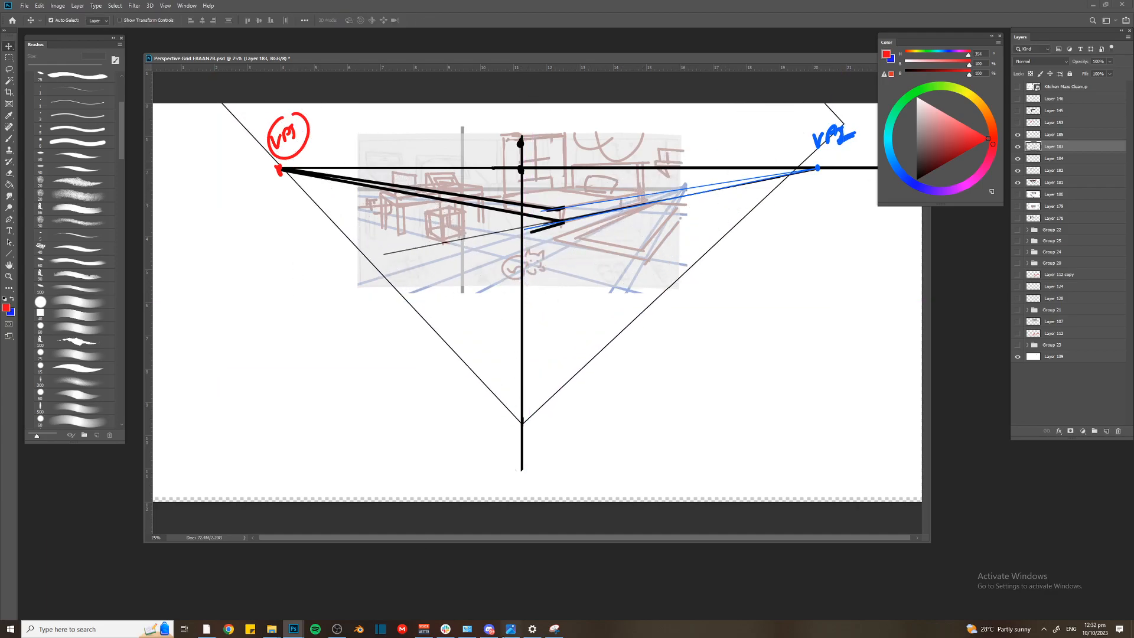
Switch to Snipping Tool and capture a new snip of the two-point perspective diagram from VP1 to VP2
left_click(554, 629)
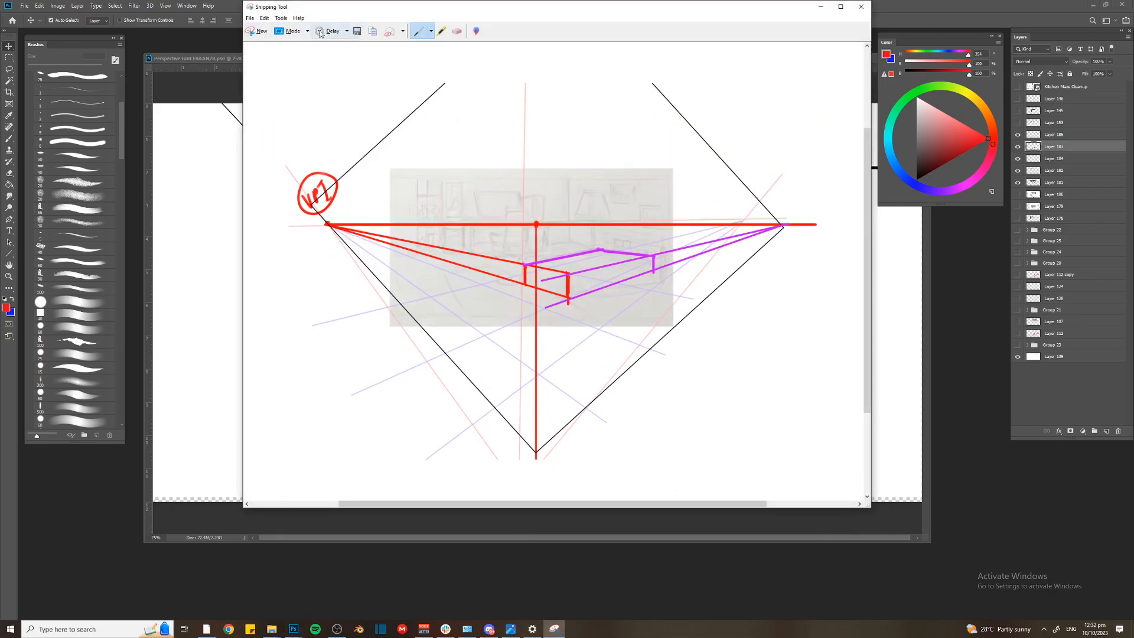
left_click(260, 31)
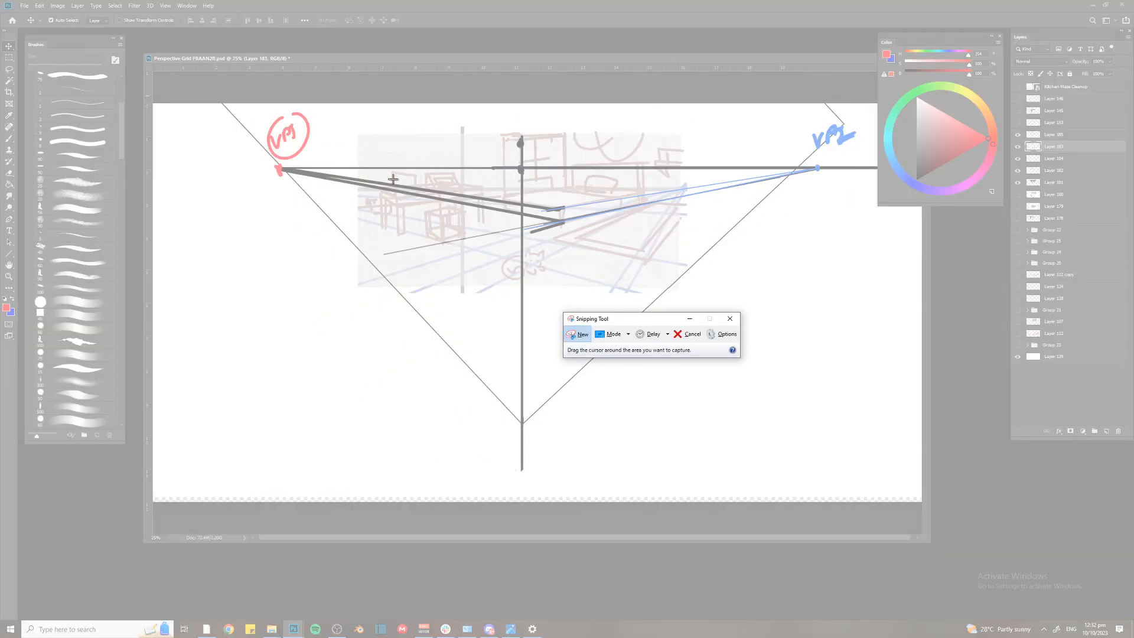
left_click_drag(270, 105, 383, 193)
left_click_drag(554, 281, 877, 436)
right_click(537, 204)
left_click(572, 220)
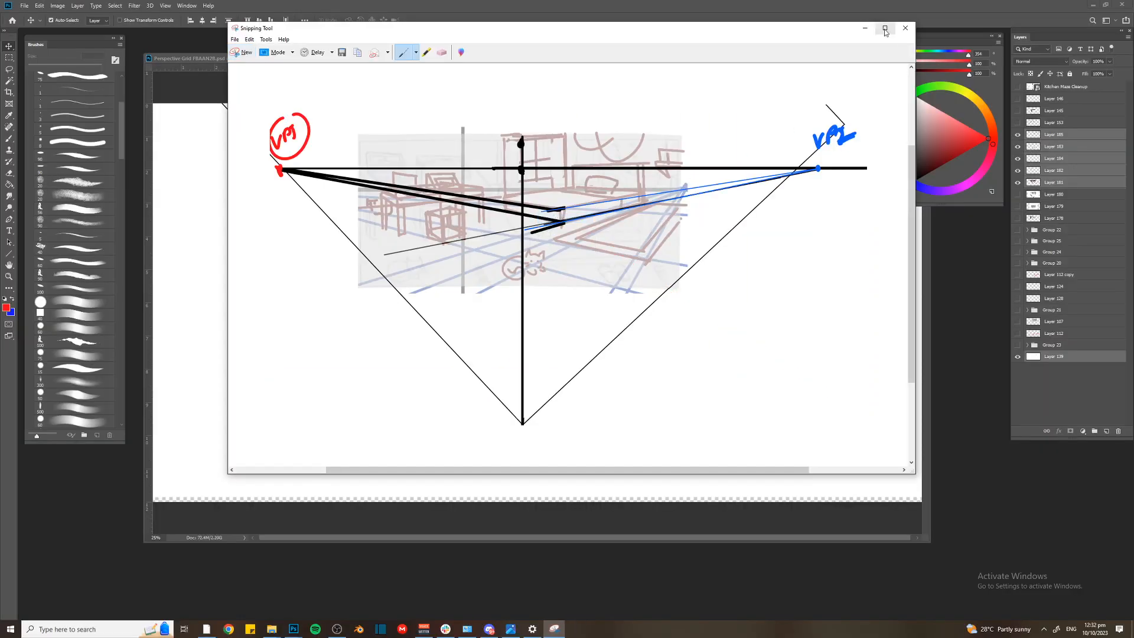
left_click(864, 27)
key("alt+Tab")
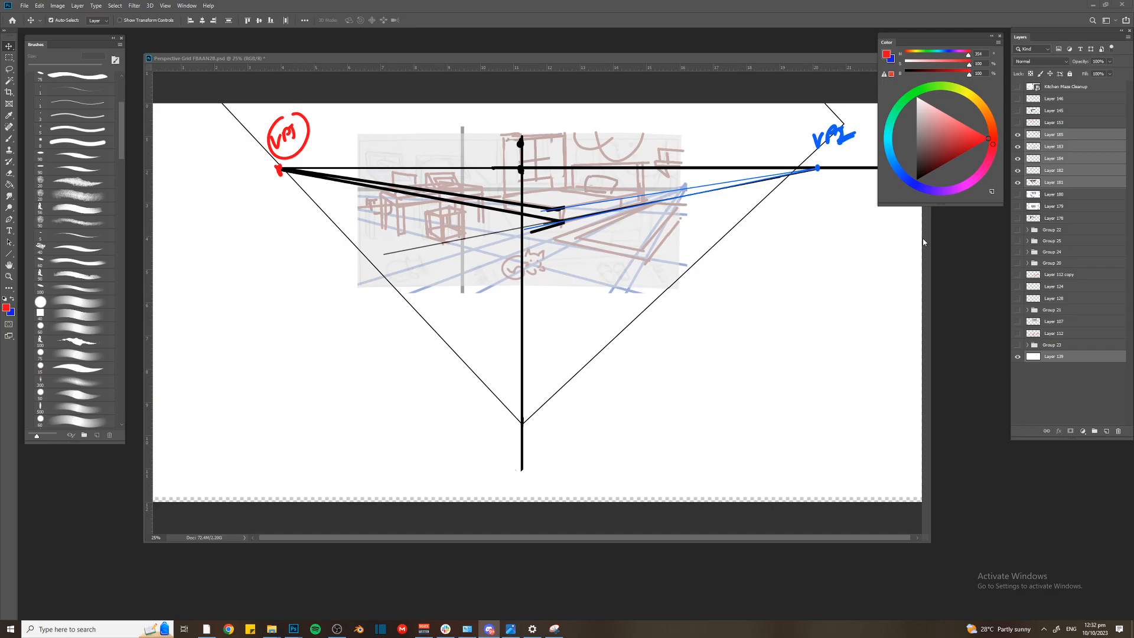
Paste the perspective diagram with VP1, VP2 and SP onto the Photoshop canvas and create a new layer above it
left_click(656, 239)
key("ctrl+v")
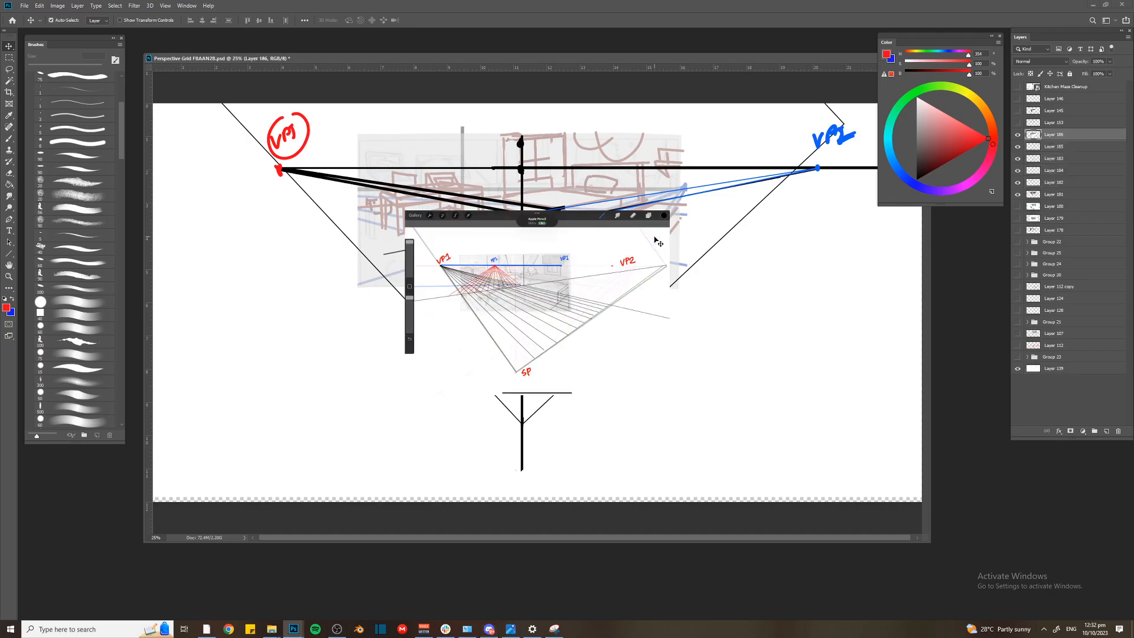
key("ctrl+plus")
key("ctrl+plus")
key("ctrl+plus")
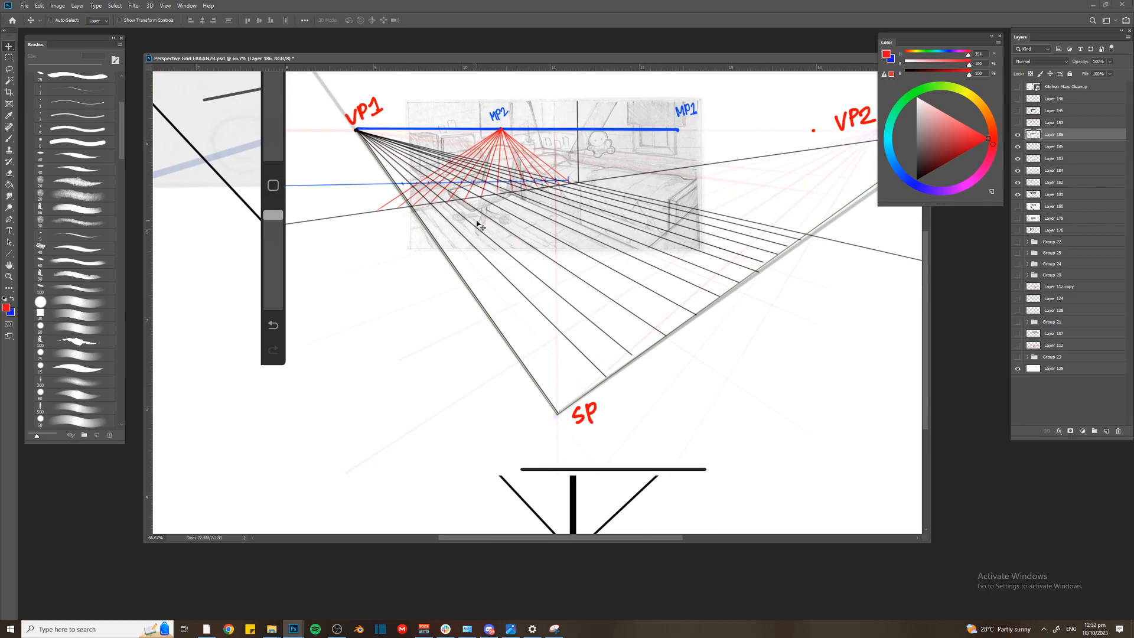
key("ctrl+plus")
key("ctrl+plus")
key("ctrl+minus")
key("ctrl+shift+n")
key("Return")
key("ctrl+plus")
left_click_drag(335, 203, 498, 295)
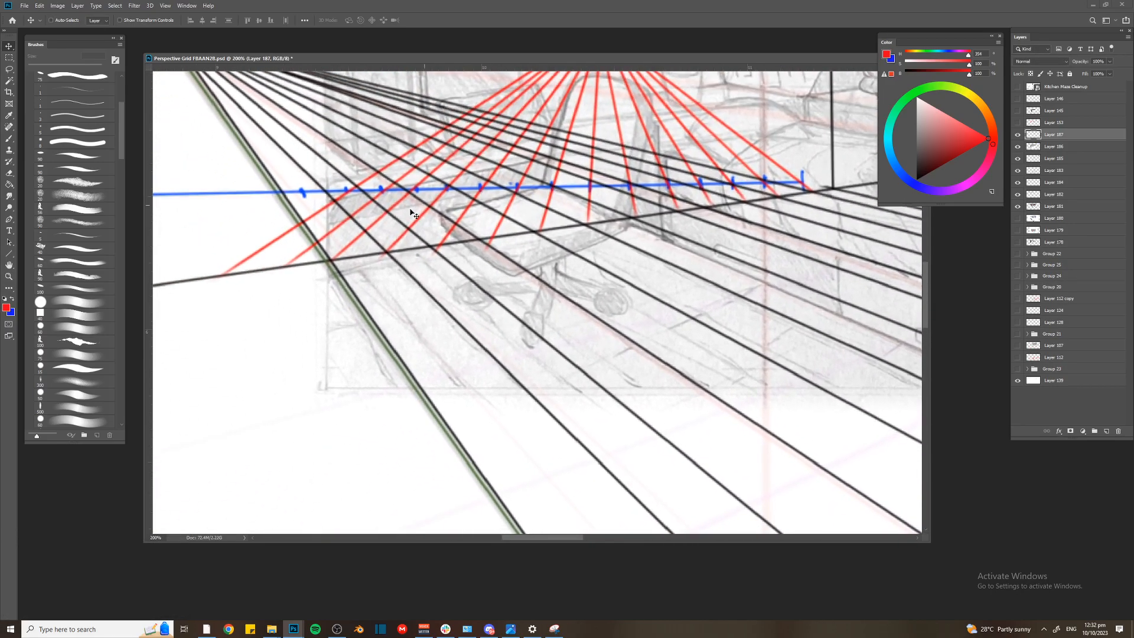
Set a small black 3 px brush and mark strokes along the floor grid lines near the desk chair in the pasted diagram
key("ctrl+plus")
key("b")
key("ctrl+plus")
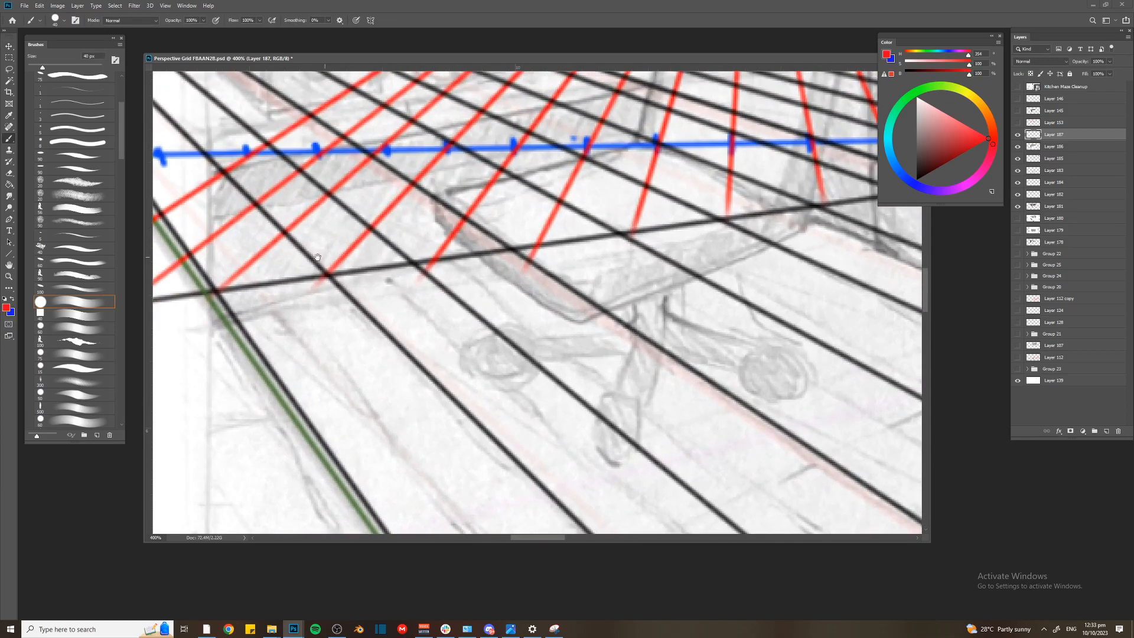
left_click(917, 179)
left_click(973, 180)
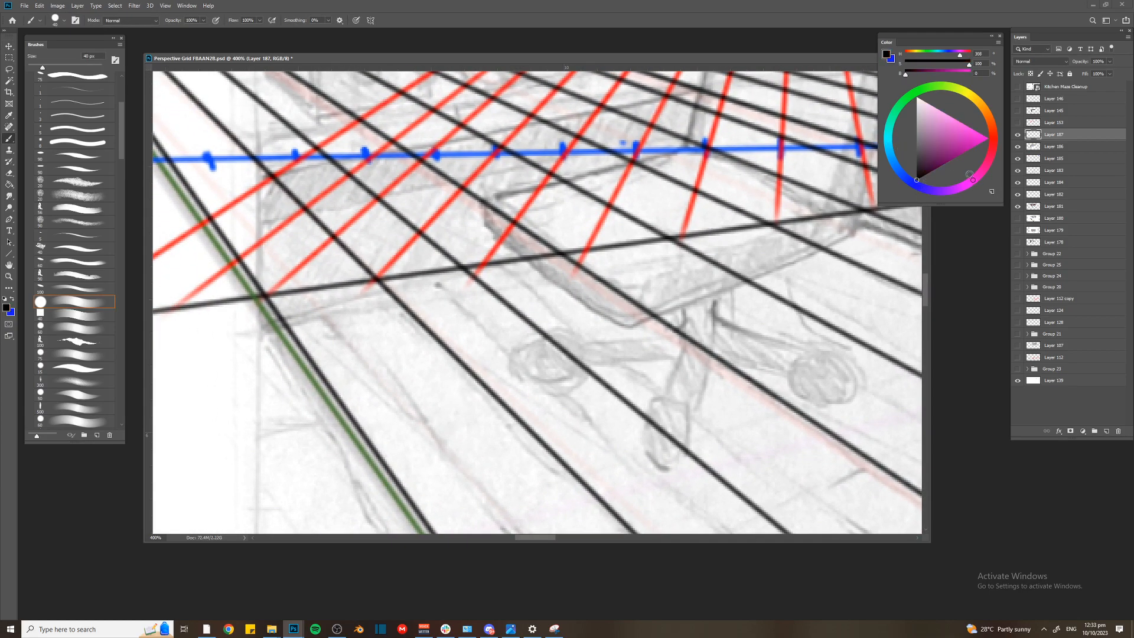
key("bracketleft")
key("bracketleft")
key("bracketleft")
key("bracketleft")
key("bracketleft")
key("bracketleft")
key("bracketleft")
key("bracketleft")
key("bracketleft")
key("bracketleft")
left_click(484, 263)
mouse_move(484, 263)
left_mouse_down()
mouse_move(484, 240)
mouse_move(559, 317)
mouse_move(510, 371)
mouse_move(541, 358)
left_mouse_up()
key("ctrl+minus")
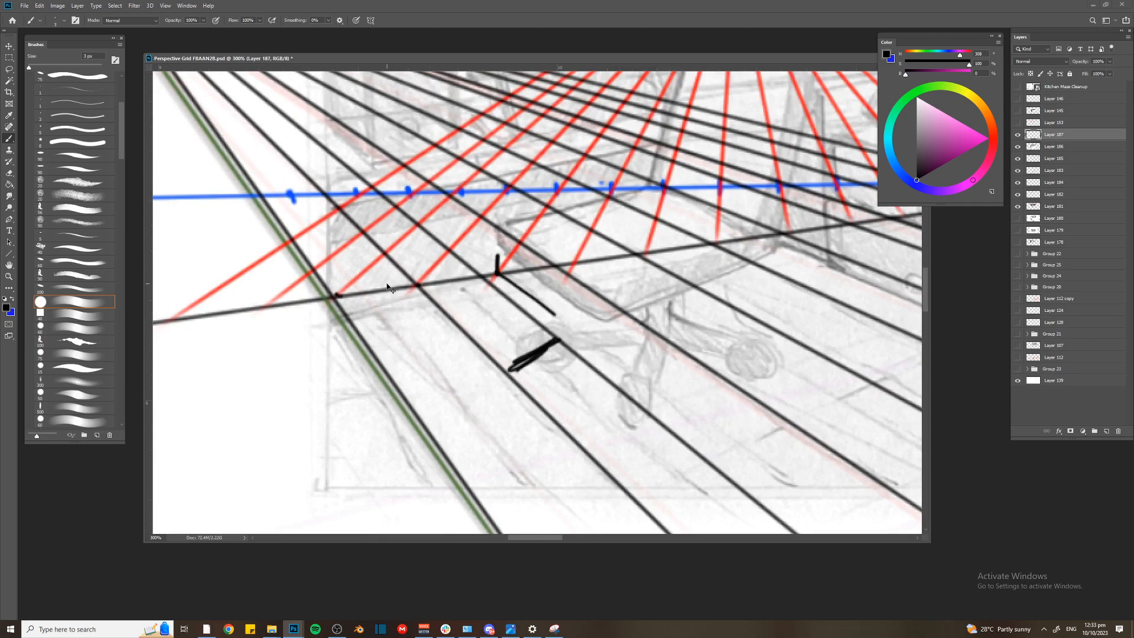
key("ctrl+minus")
key("ctrl+minus")
key("ctrl+minus")
left_click_drag(681, 287, 481, 253)
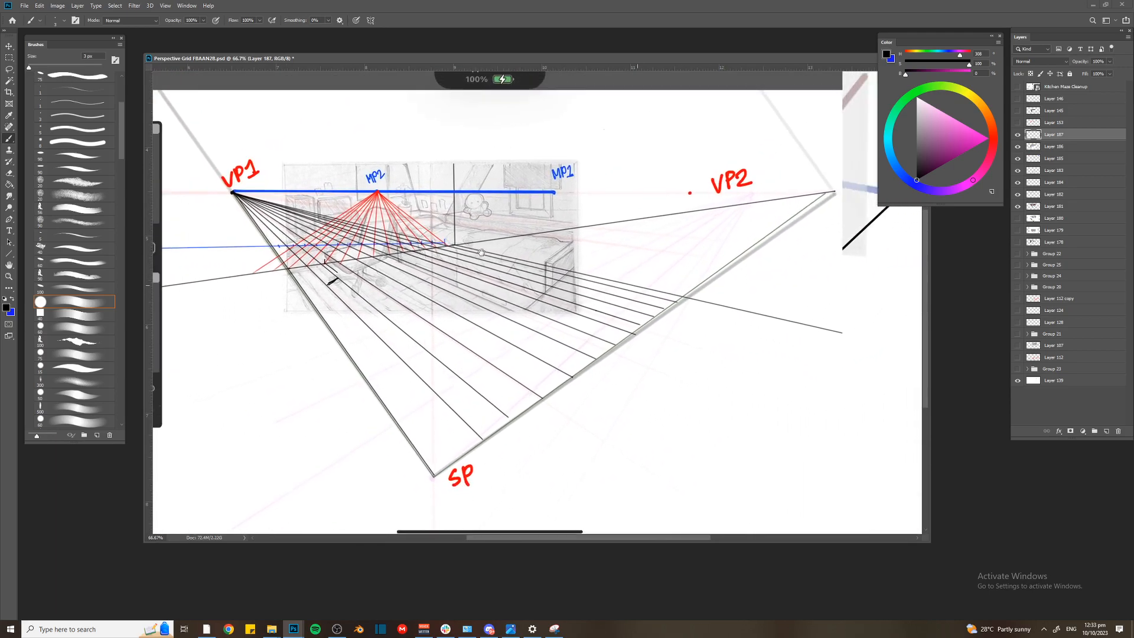
key("ctrl+minus")
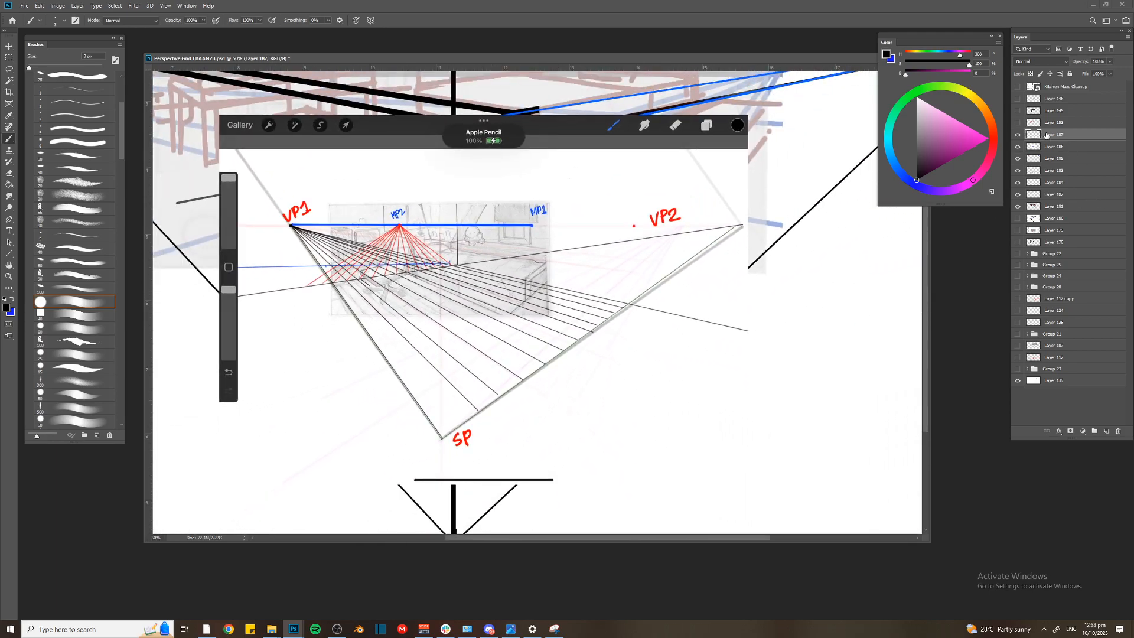
Group the finished diagram's layers, from Layer 187 down to Layer 178, into a single layer group
key("alt+Tab")
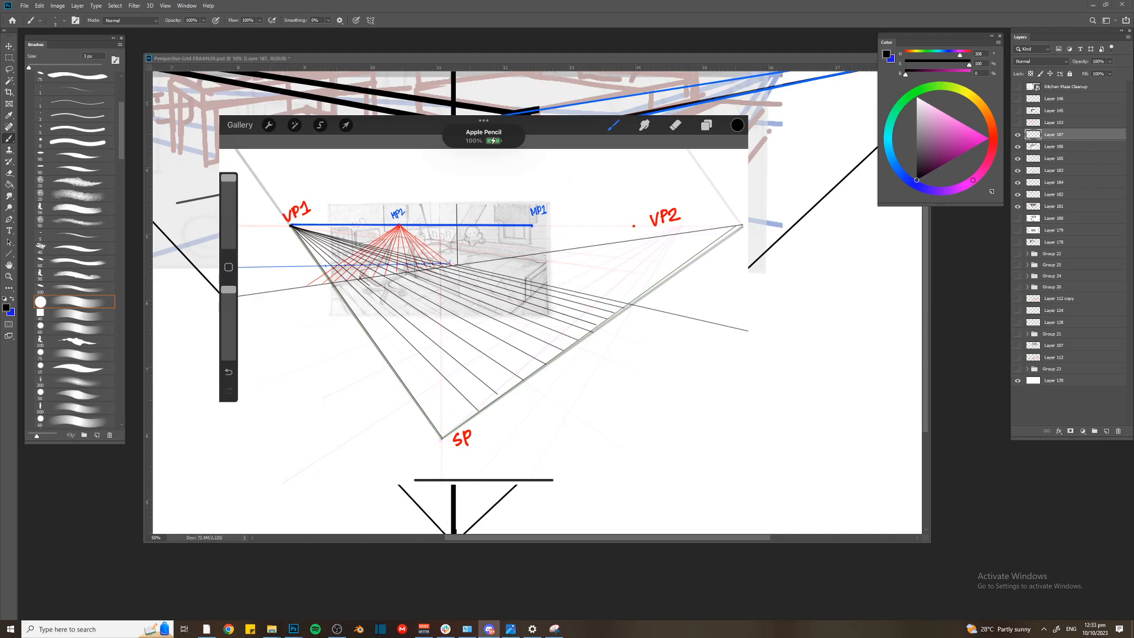
left_click(711, 324)
key("ctrl+minus")
left_click(1054, 239)
left_click(1055, 137, "shift")
key("ctrl+g")
left_click(1016, 136)
left_click(1016, 136)
key("ctrl+minus")
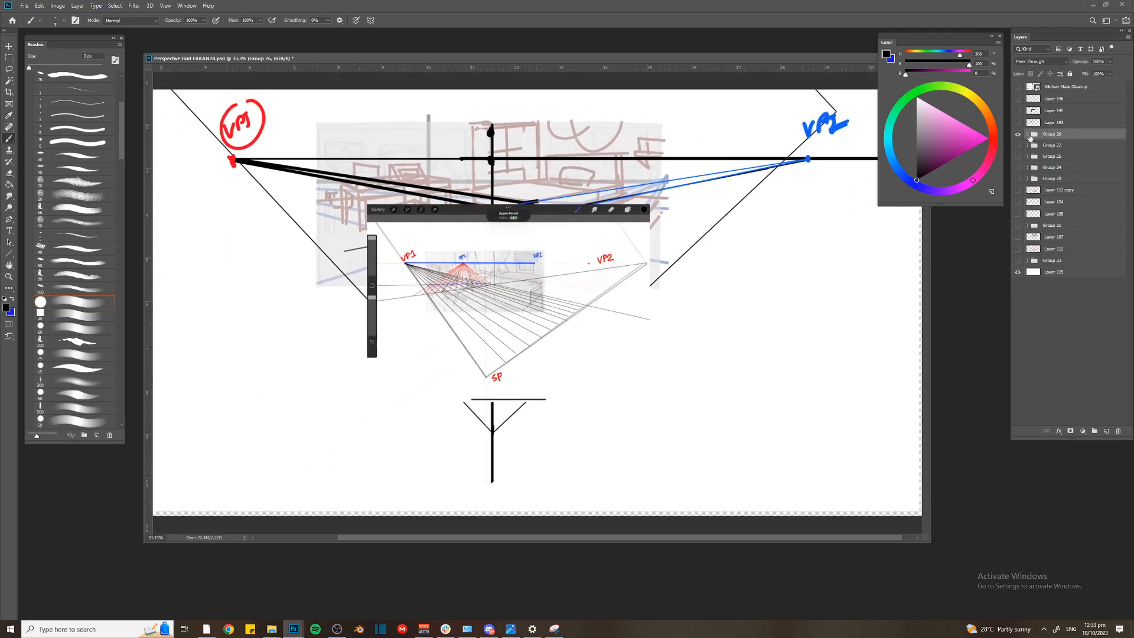
Expand the new layer group, then hide its pasted diagram layer and the group itself to clear the canvas
key("v")
left_click(1027, 134)
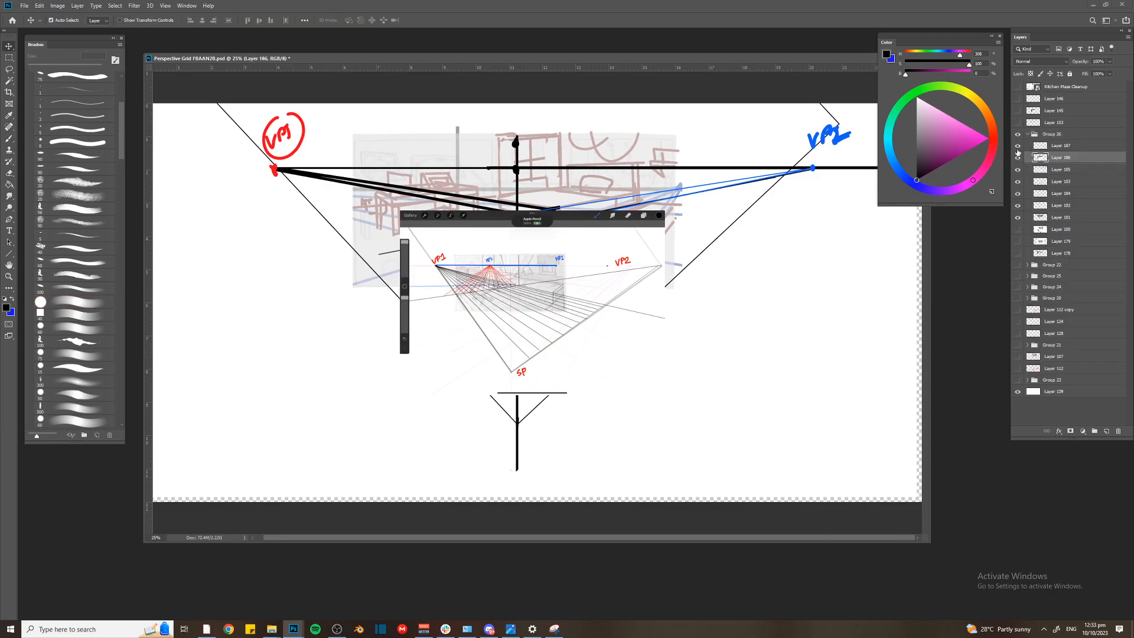
left_click(1018, 157)
left_click(1018, 136)
Add the new perspective drawing screenshot as its own layer and move it out above the hidden group
key("ctrl+shift+n")
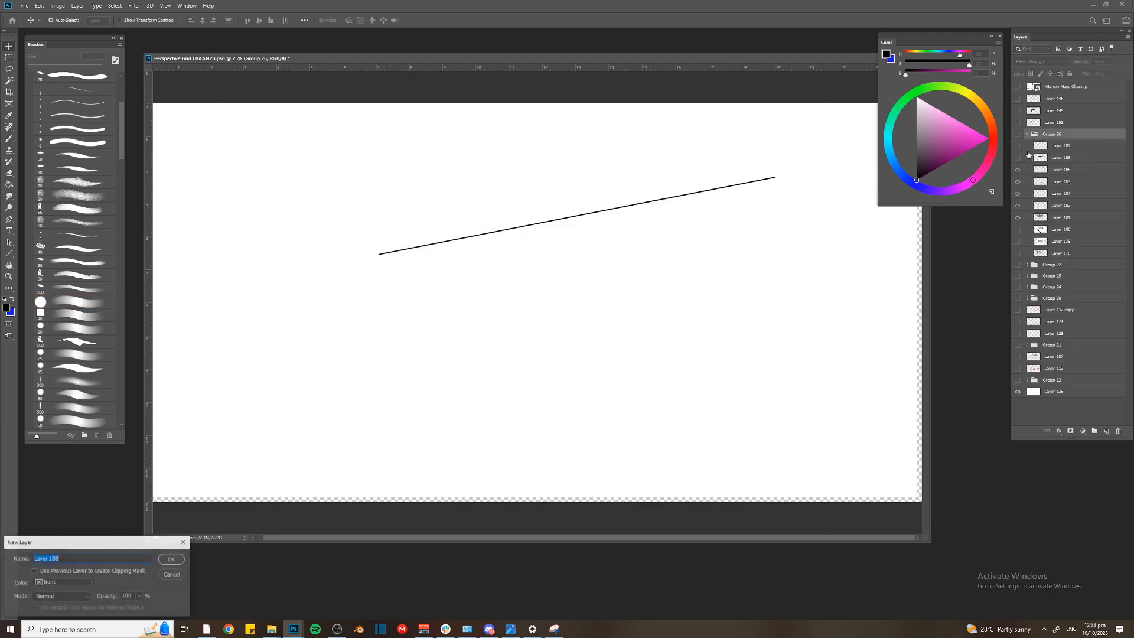
key("Return")
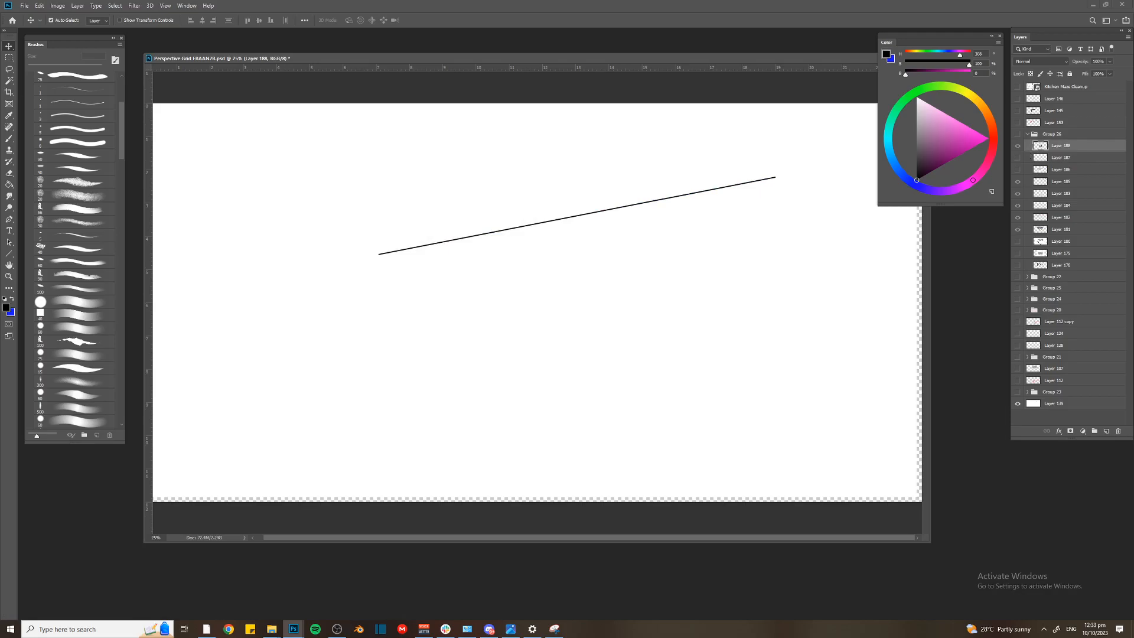
key("ctrl+bracketright")
Enlarge the pasted screenshot of the two-point room drawing so its vanishing lines and station point can be examined
key("ctrl+t")
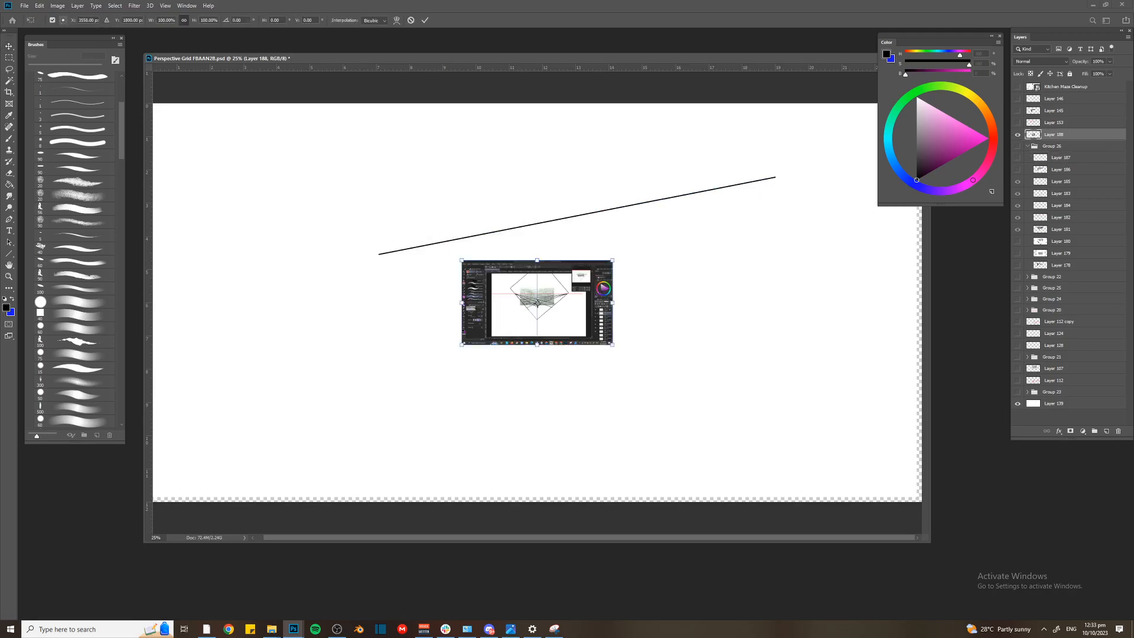
left_click_drag(462, 257, 254, 133)
key("Return")
key("ctrl+plus")
key("ctrl+plus")
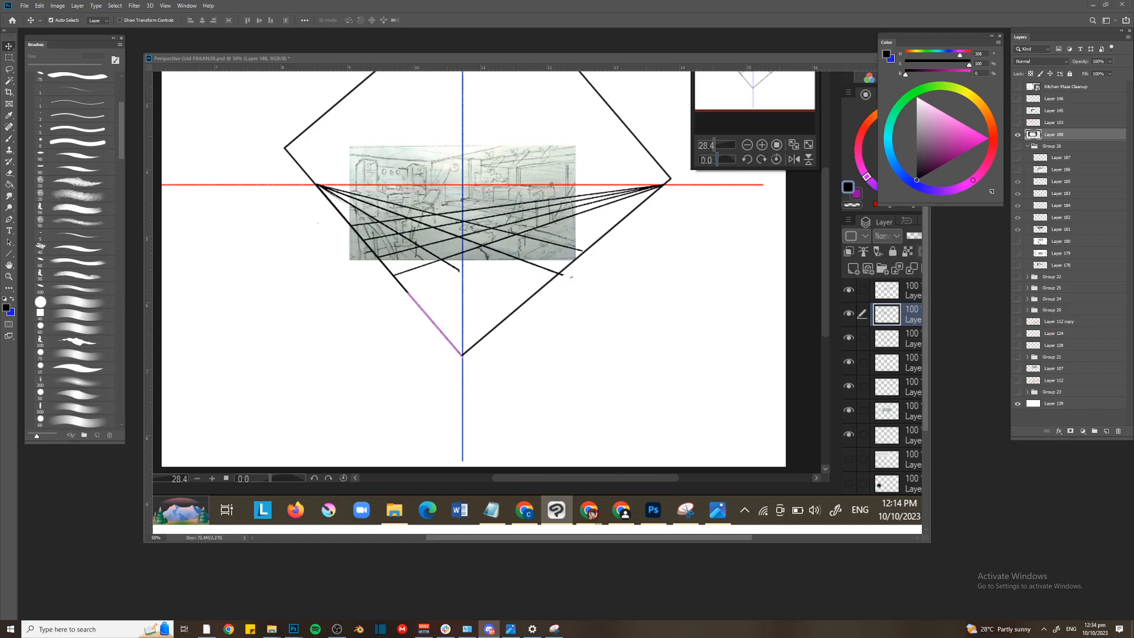
Move the floating document window so the pasted screenshot is clear of the Color and Layers panels
left_click_drag(579, 60, 568, 108)
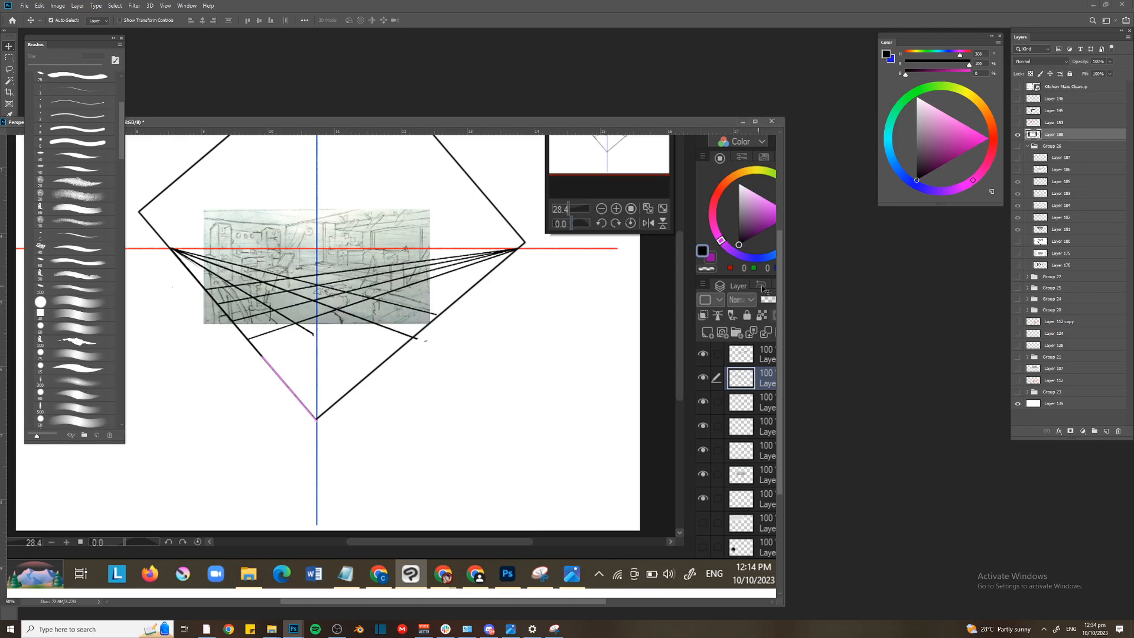
left_click(772, 121)
key("Escape")
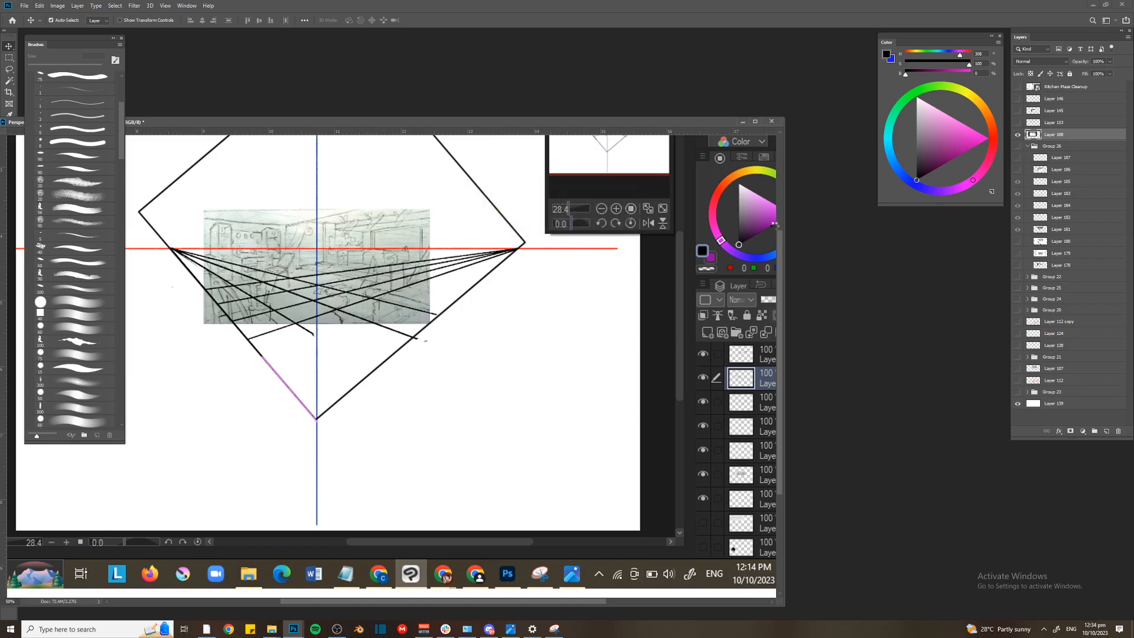